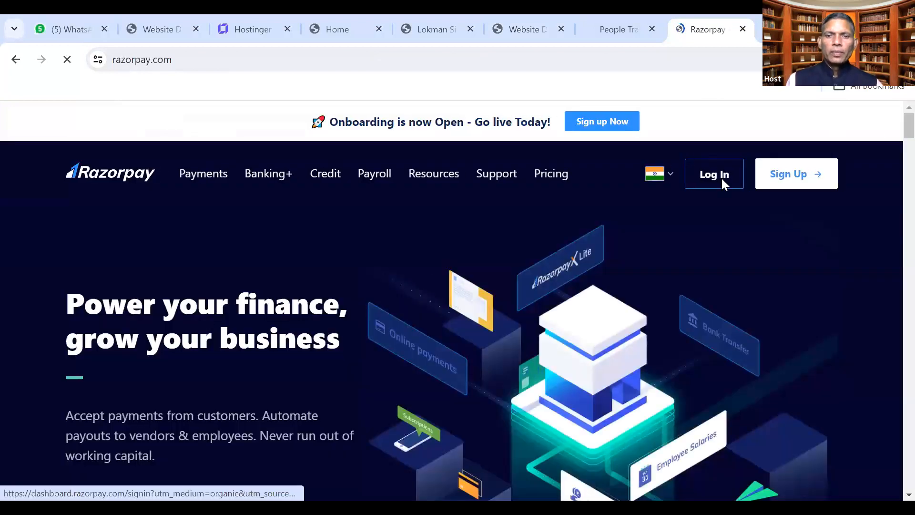
Log in to Razorpay, review the past week's payments, then return to the peopletrainers.pro page
{"action": "left_click", "coordinate": [721, 178]}
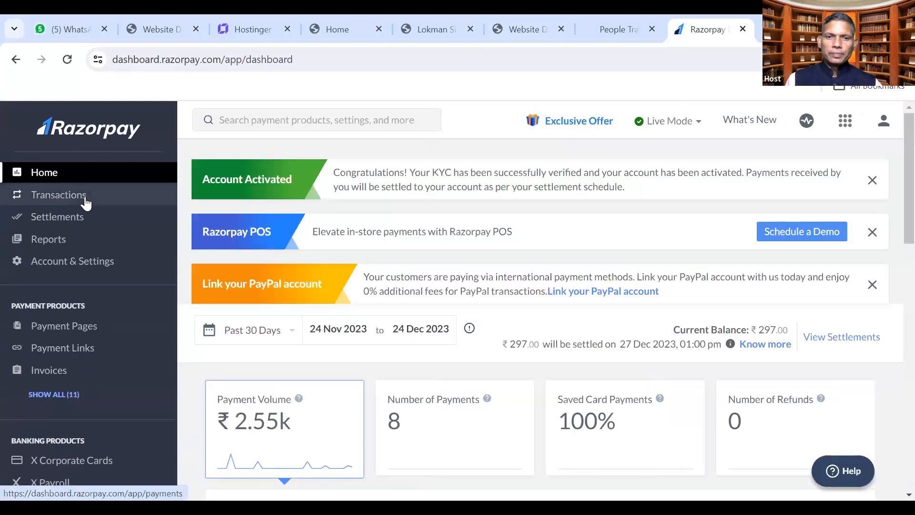
{"action": "left_click", "coordinate": [86, 203]}
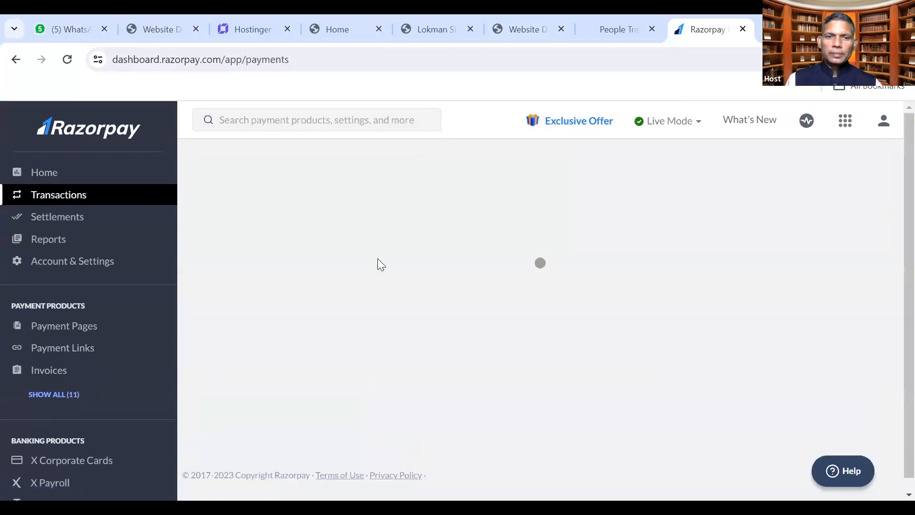
{"action": "scroll", "coordinate": [401, 280], "scroll_direction": "down", "scroll_amount": 5}
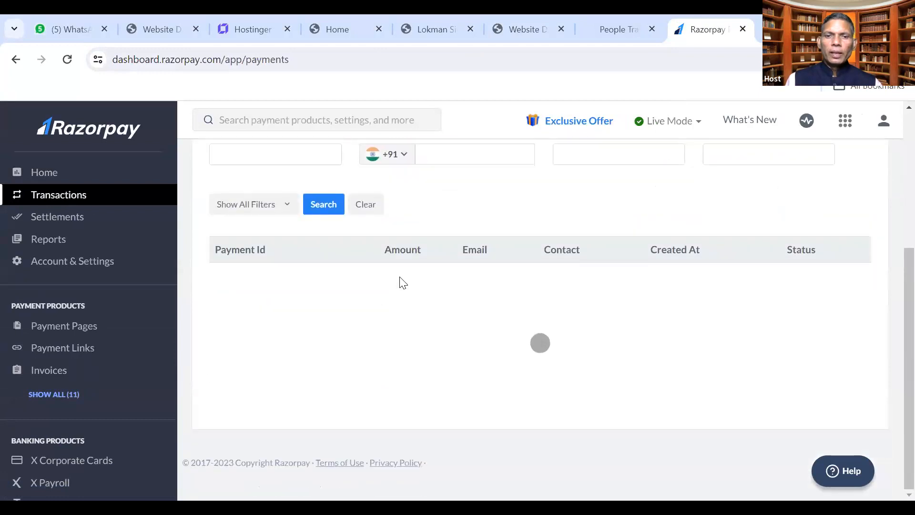
{"action": "scroll", "coordinate": [400, 283], "scroll_direction": "up", "scroll_amount": 1}
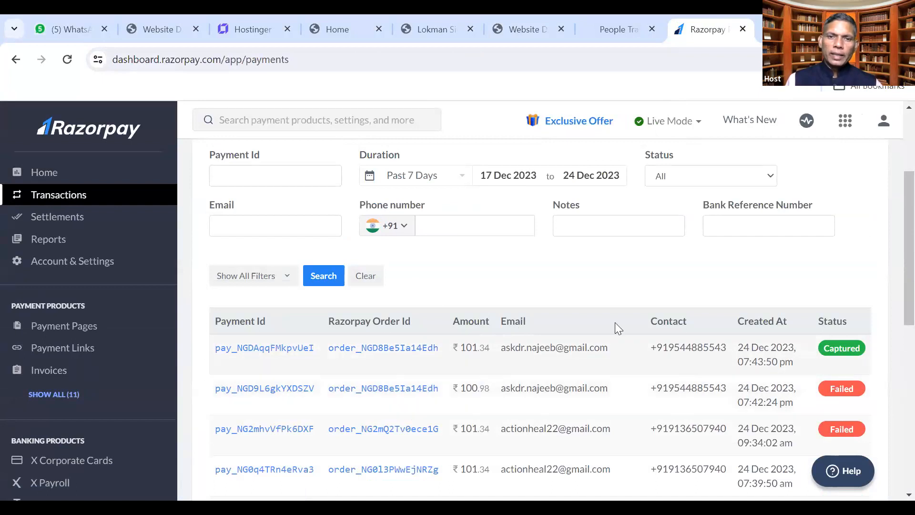
{"action": "left_click", "coordinate": [519, 30]}
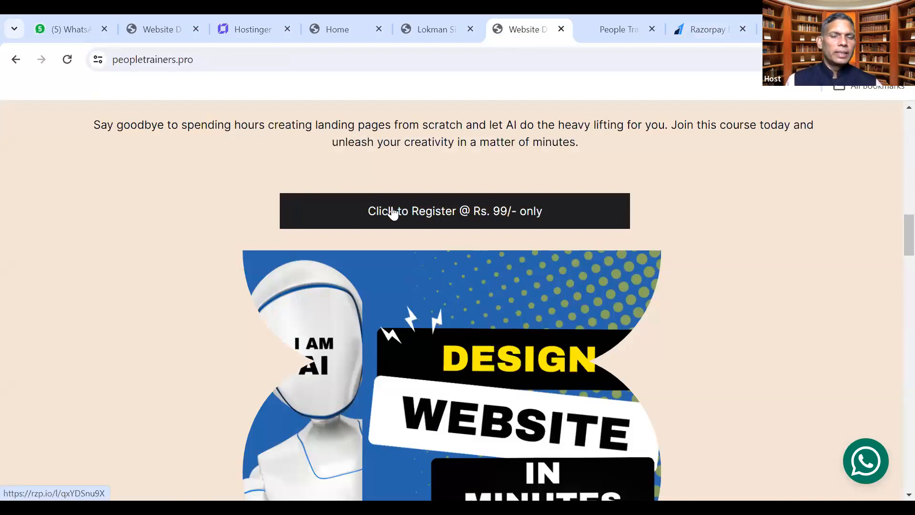
Replace the builder preview tab with the live personal coaching website and scroll through it
{"action": "left_click", "coordinate": [436, 15]}
{"action": "left_click", "coordinate": [598, 33]}
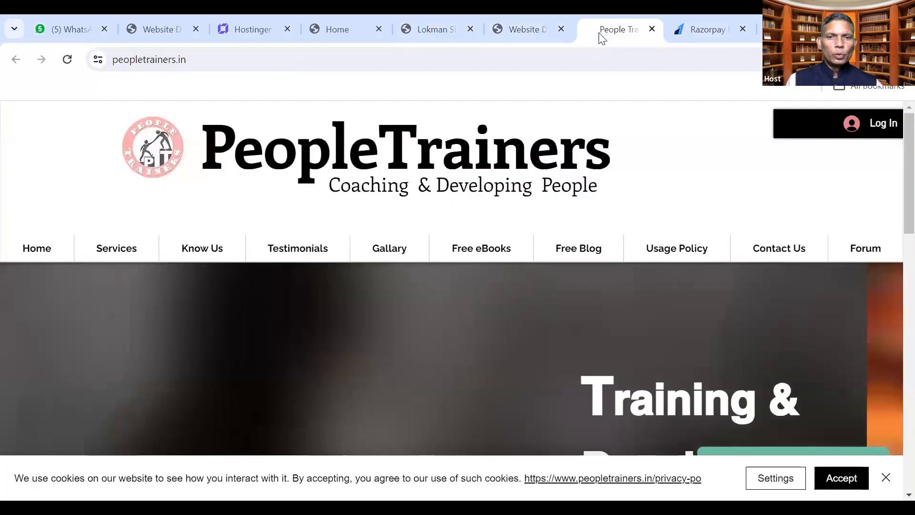
{"action": "left_click", "coordinate": [443, 32]}
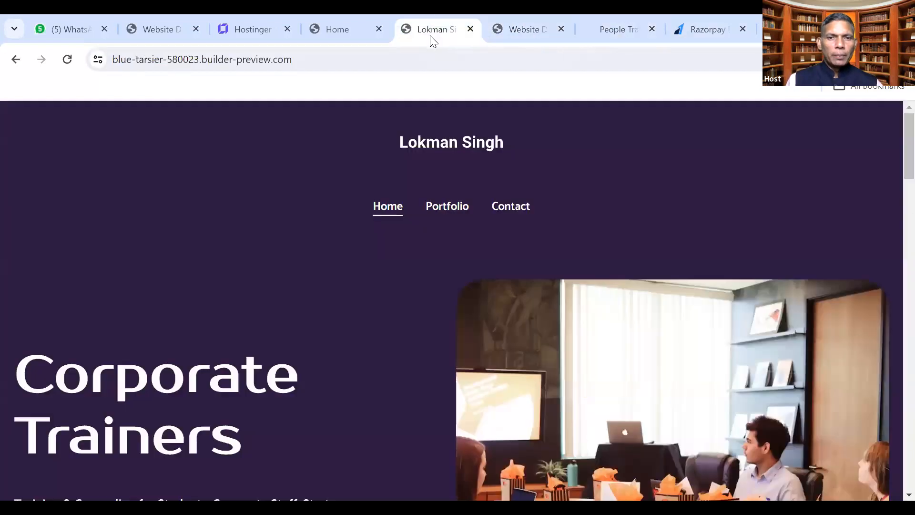
{"action": "left_click", "coordinate": [302, 59]}
{"action": "type", "text": "lokm"}
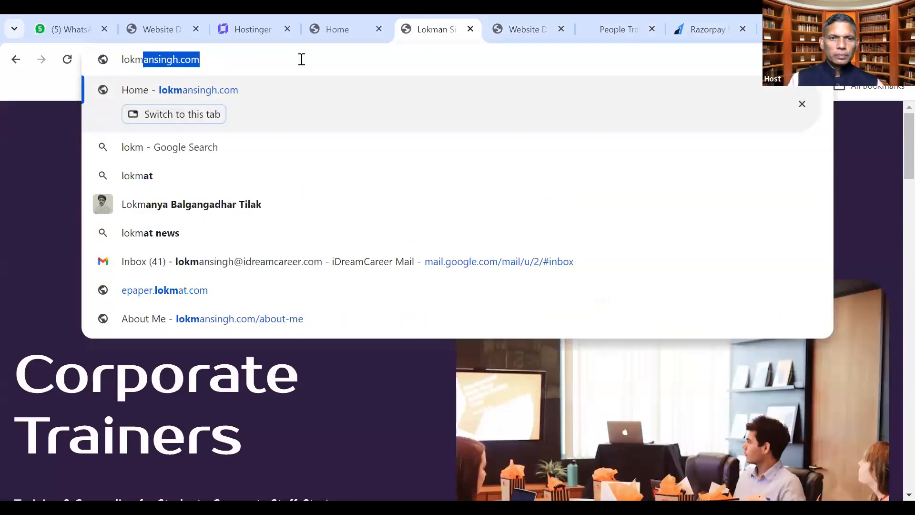
{"action": "key", "text": "Return"}
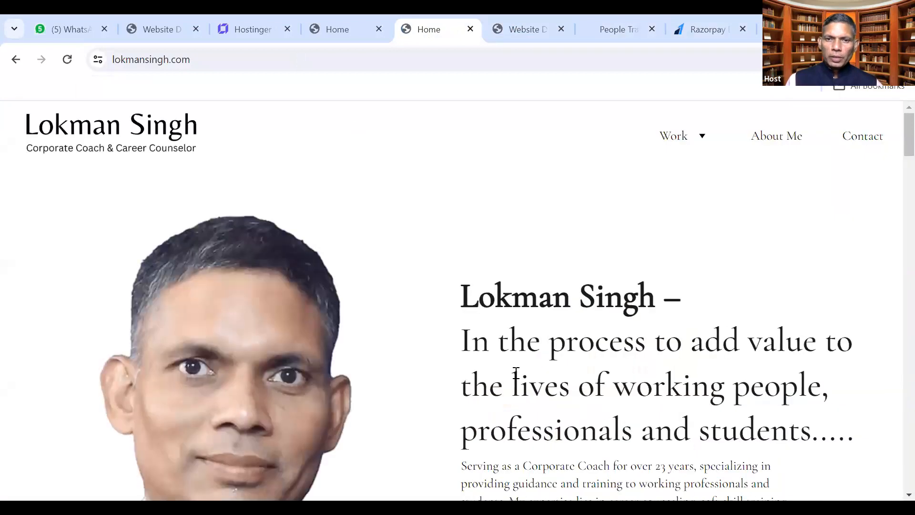
{"action": "scroll", "coordinate": [412, 312], "scroll_direction": "down", "scroll_amount": 10}
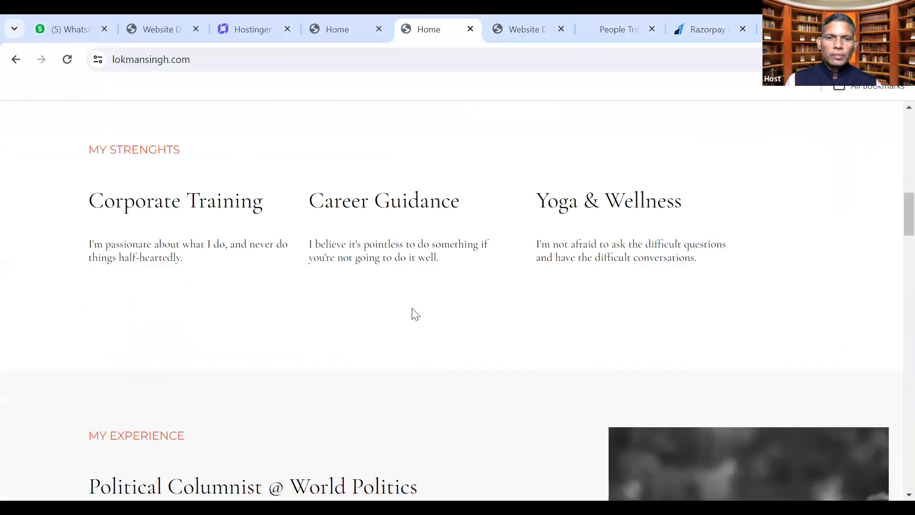
{"action": "scroll", "coordinate": [412, 312], "scroll_direction": "up", "scroll_amount": 10}
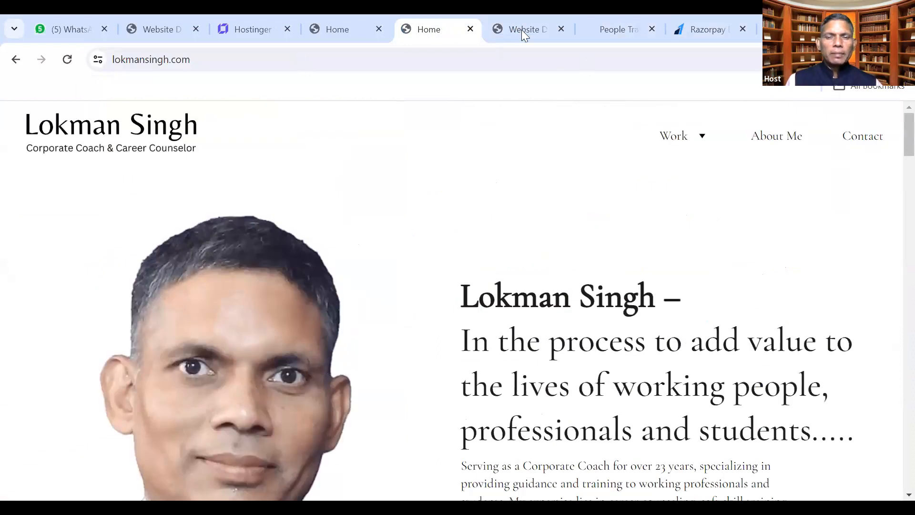
Compare it with the PeopleTrainers site and the peopletrainers.pro course page, then return to the personal website
{"action": "left_click", "coordinate": [618, 29]}
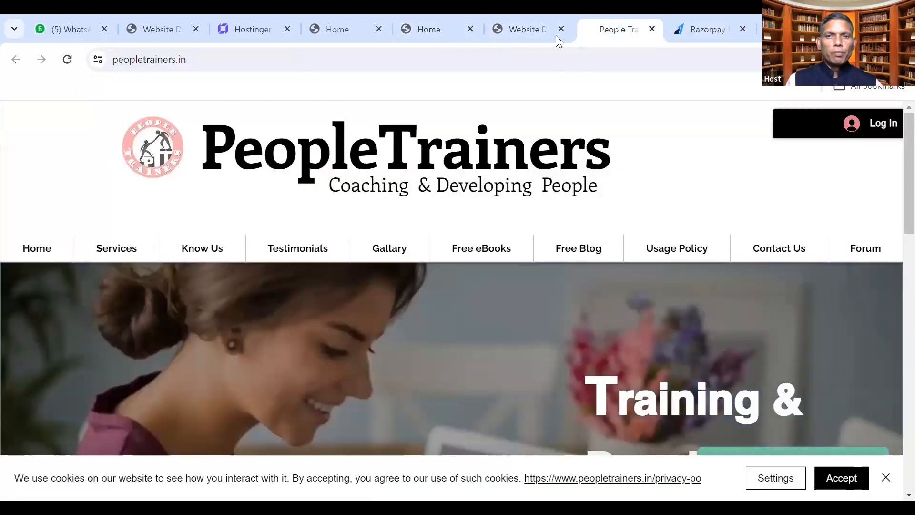
{"action": "left_click", "coordinate": [524, 26]}
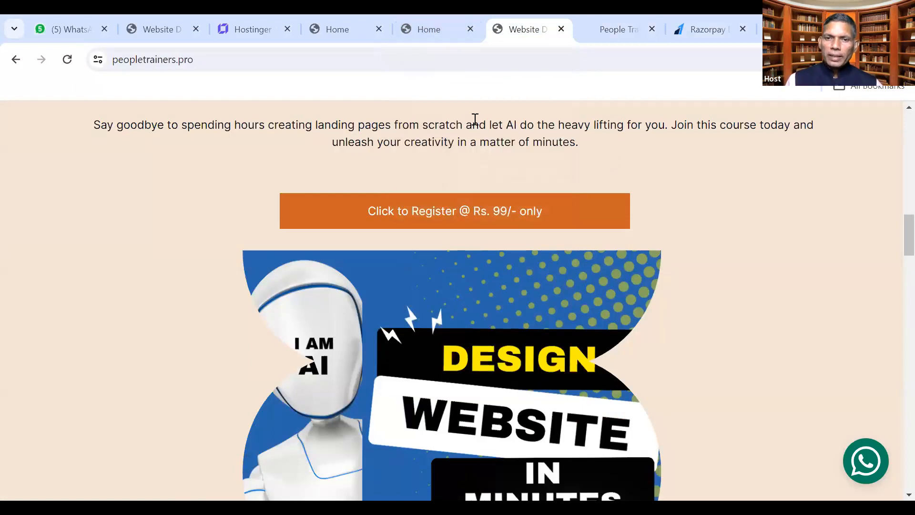
{"action": "left_click", "coordinate": [436, 31]}
{"action": "left_click", "coordinate": [351, 28]}
{"action": "left_click", "coordinate": [426, 35]}
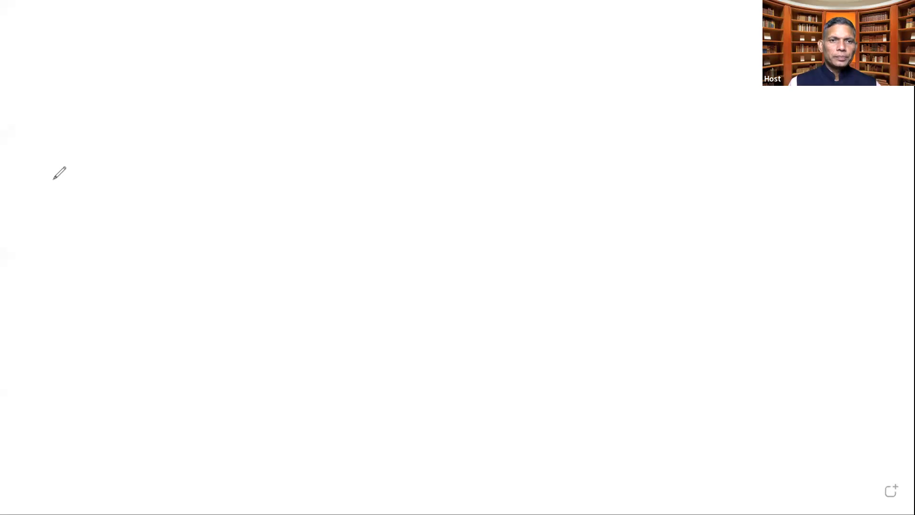
Add a whiteboard text box with the first item '1. Domain + Hosting'
{"action": "left_click", "coordinate": [114, 57]}
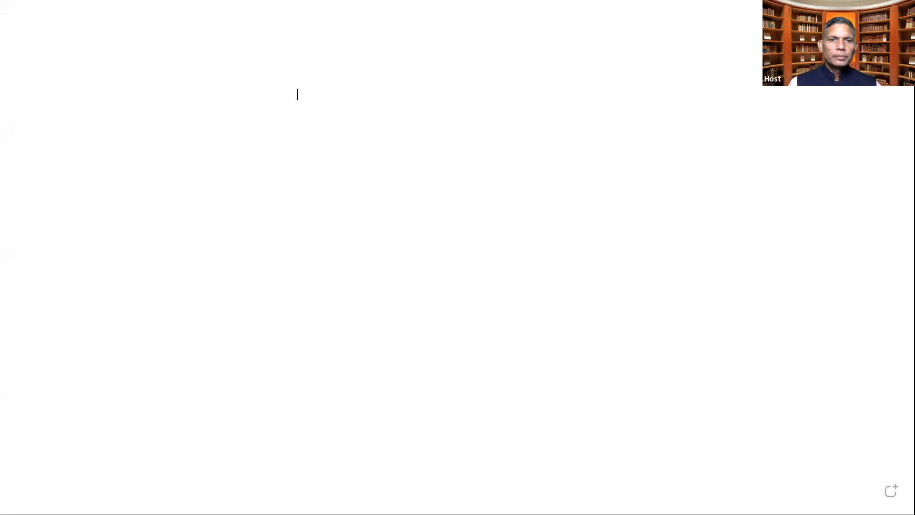
{"action": "type", "text": "1. "}
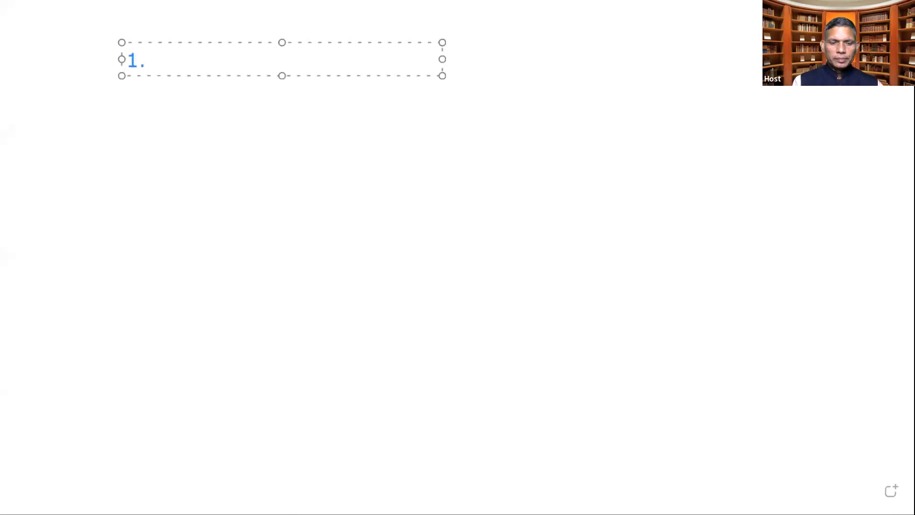
{"action": "type", "text": "Domain + Hosting"}
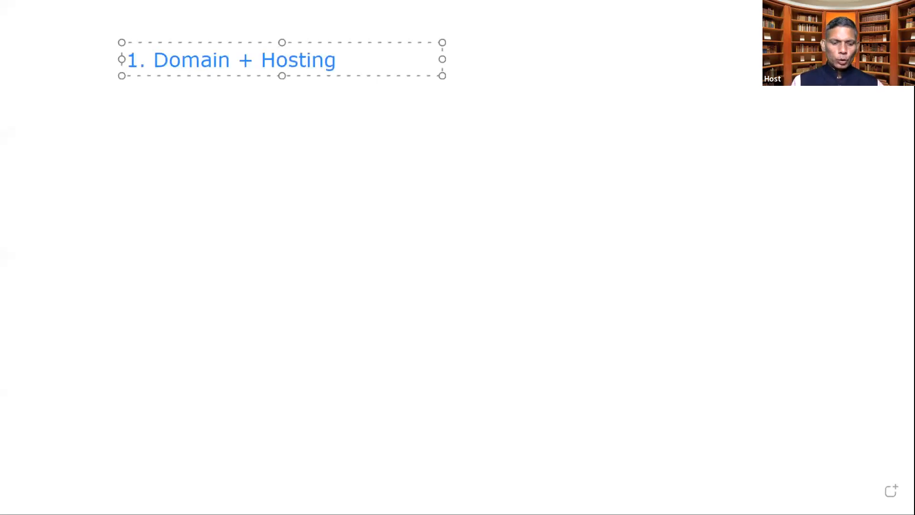
{"action": "key", "text": "Return"}
Type the second item '2. Razorpay Account (Payment Collection)', fixing typos along the way
{"action": "type", "text": "2. Razorpay Accoun"}
{"action": "key", "text": "BackSpace"}
{"action": "type", "text": "unt (Pai"}
{"action": "key", "text": "BackSpace"}
{"action": "type", "text": "ya"}
{"action": "key", "text": "BackSpace"}
{"action": "type", "text": "ment College"}
{"action": "key", "text": "BackSpace"}
{"action": "key", "text": "BackSpace"}
{"action": "type", "text": "ectio"}
{"action": "key", "text": "BackSpace"}
{"action": "key", "text": "BackSpace"}
{"action": "key", "text": "BackSpace"}
{"action": "key", "text": "BackSpace"}
{"action": "key", "text": "BackSpace"}
{"action": "type", "text": "ction"}
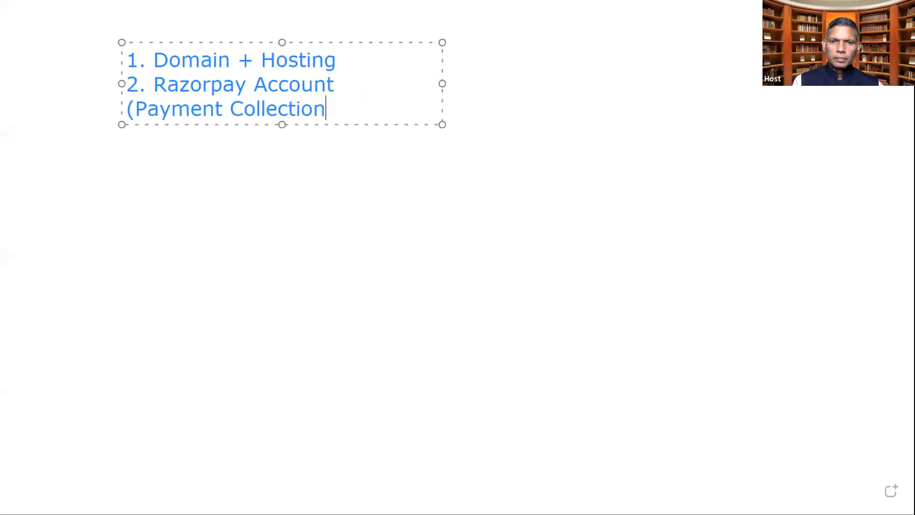
{"action": "type", "text": ")"}
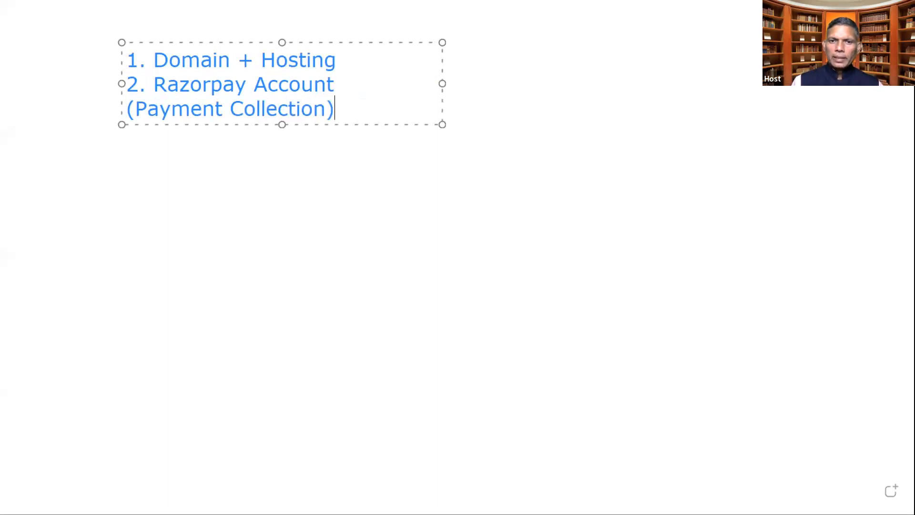
Widen the text box so each list item fits on one line
{"action": "left_click_drag", "start_coordinate": [613, 79], "coordinate": [688, 78]}
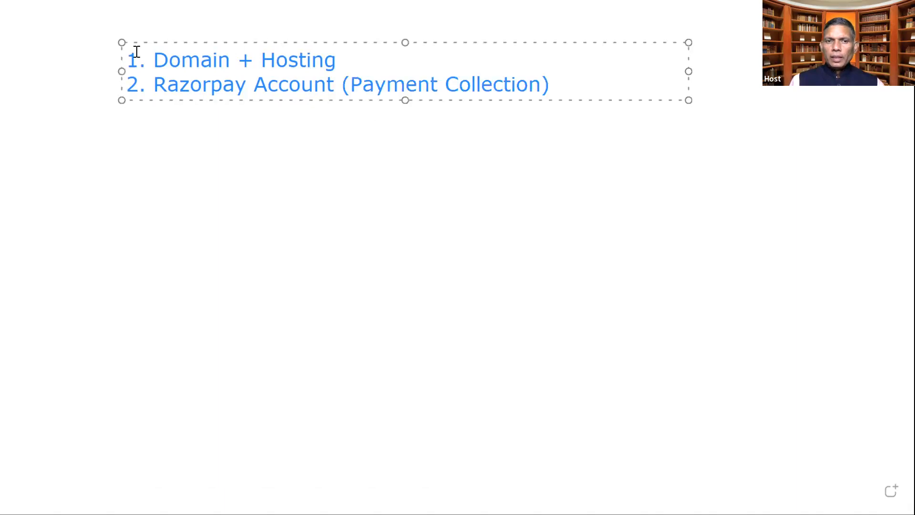
{"action": "left_click_drag", "start_coordinate": [197, 45], "coordinate": [357, 41]}
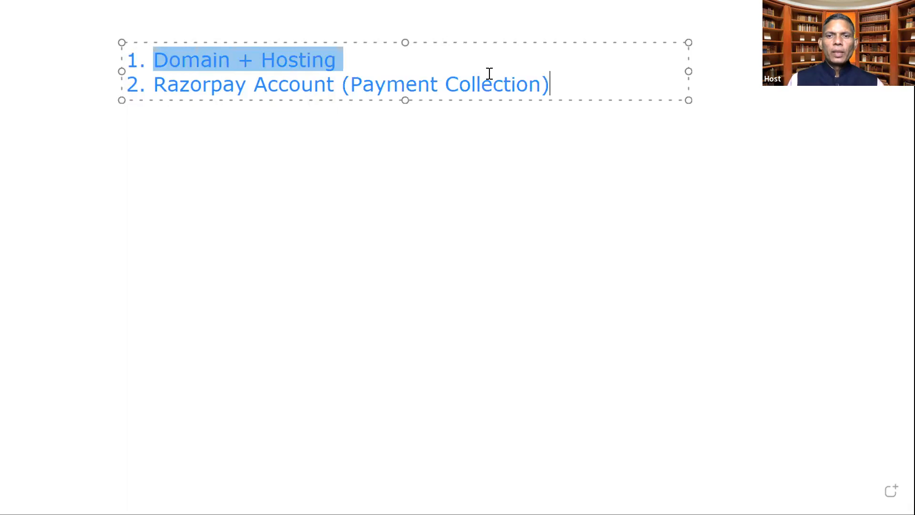
{"action": "left_click", "coordinate": [551, 82]}
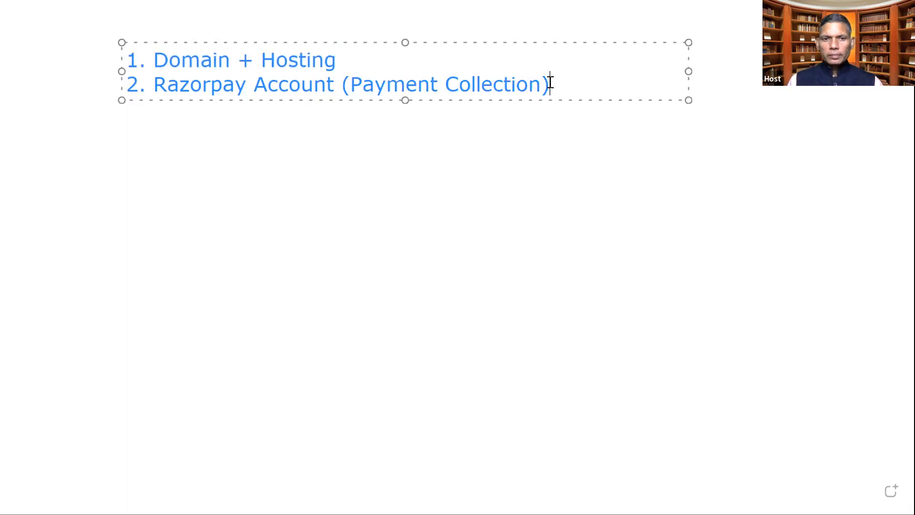
Add lines 'Domain: Name (i.e. peopletrainers.in', 'peopletrainers.pro' and 'Hosting:- Place @ server'
{"action": "key", "text": "Return"}
{"action": "key", "text": "Return"}
{"action": "key", "text": "Return"}
{"action": "key", "text": "Return"}
{"action": "key", "text": "Return"}
{"action": "type", "text": "Doma"}
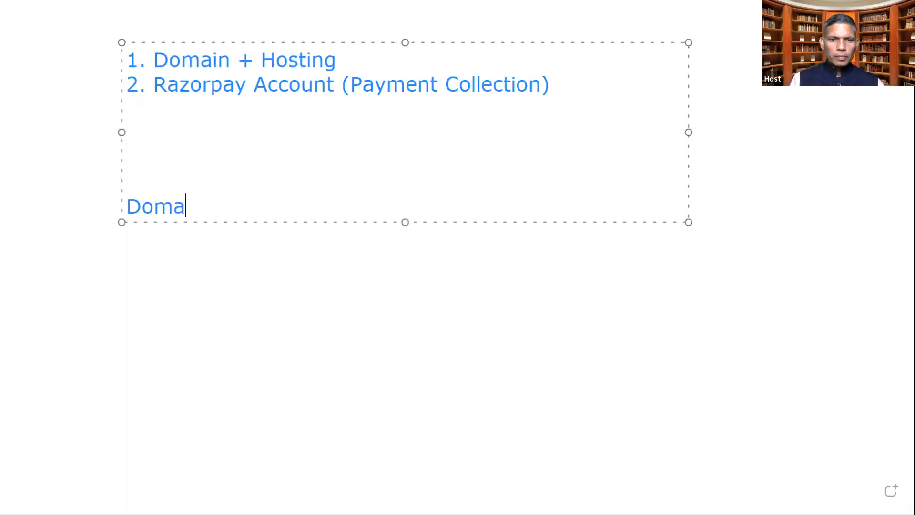
{"action": "type", "text": "in: Nam"}
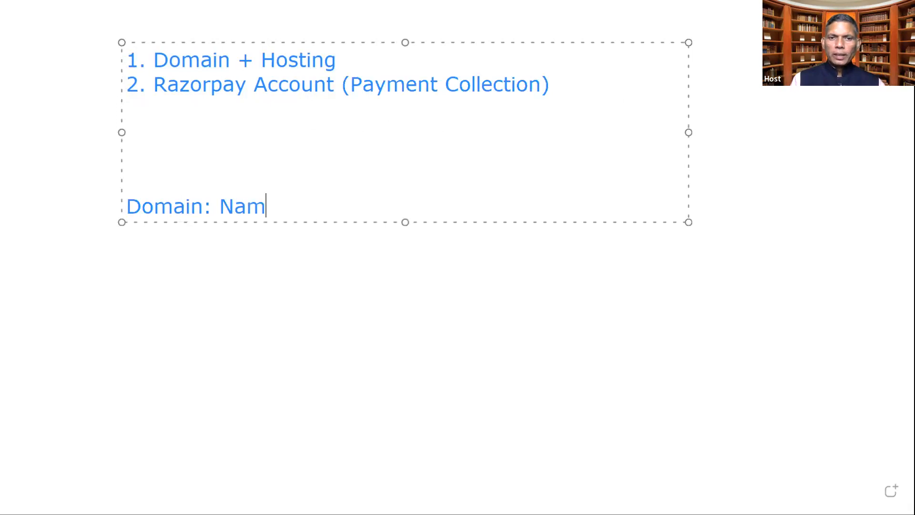
{"action": "type", "text": "e "}
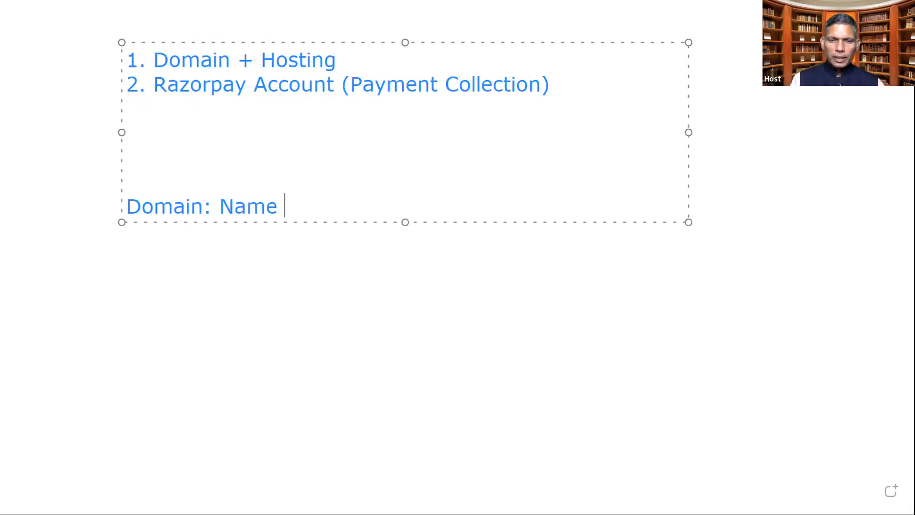
{"action": "type", "text": "(i.e. "}
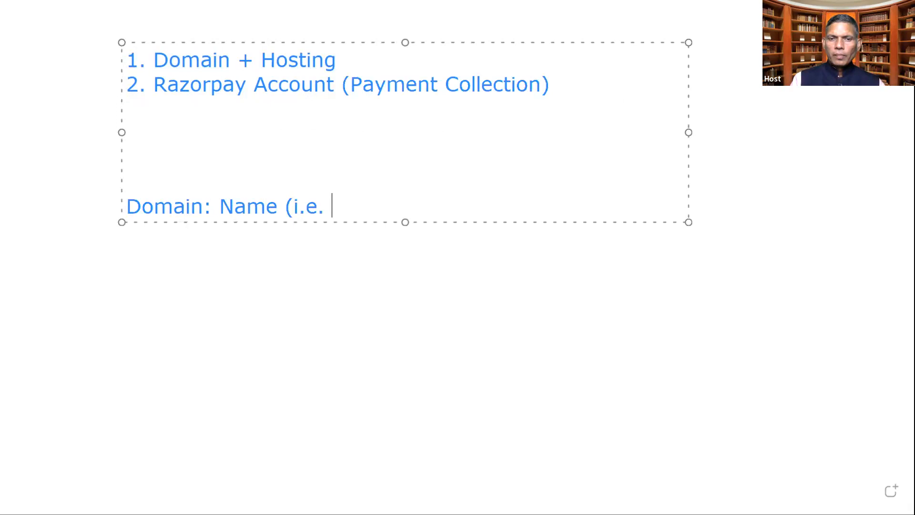
{"action": "type", "text": "peopletrainers.in"}
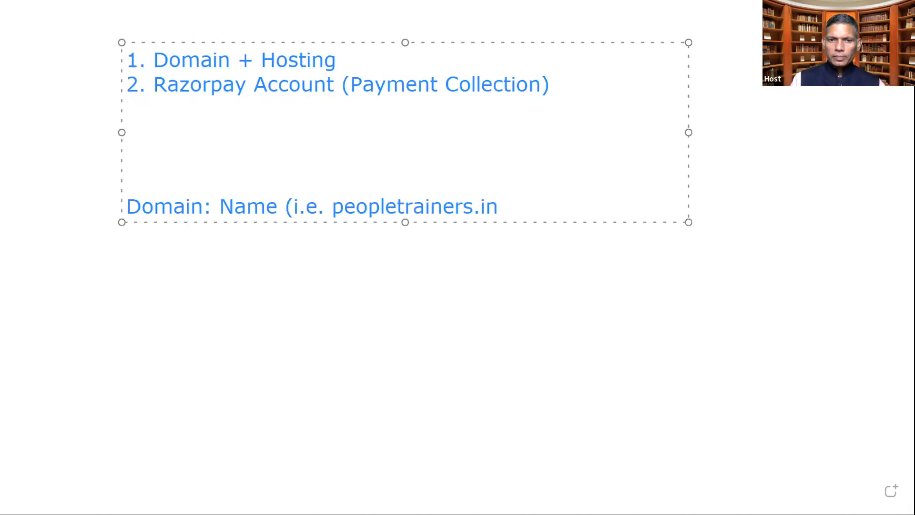
{"action": "key", "text": "Return"}
{"action": "type", "text": "peop"}
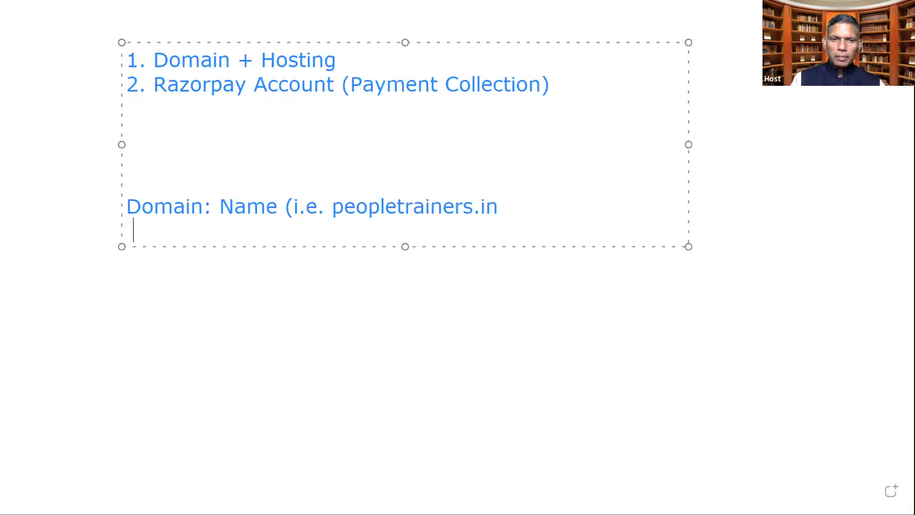
{"action": "type", "text": "letrainers.pro"}
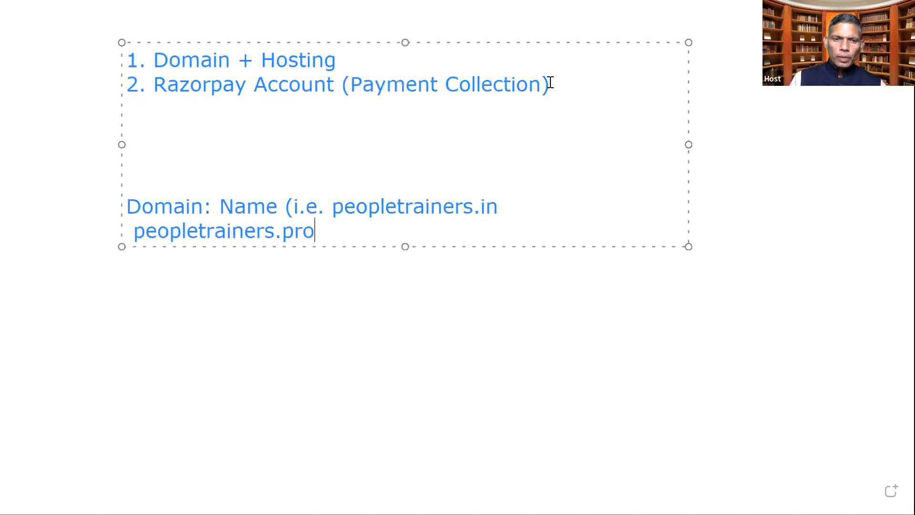
{"action": "key", "text": "Return"}
{"action": "key", "text": "Return"}
{"action": "type", "text": "Hosting"}
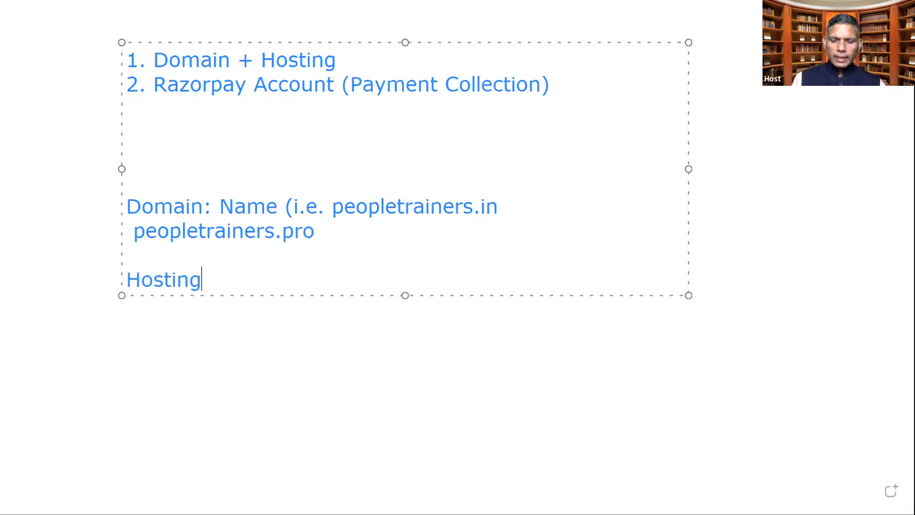
{"action": "type", "text": ":- Place"}
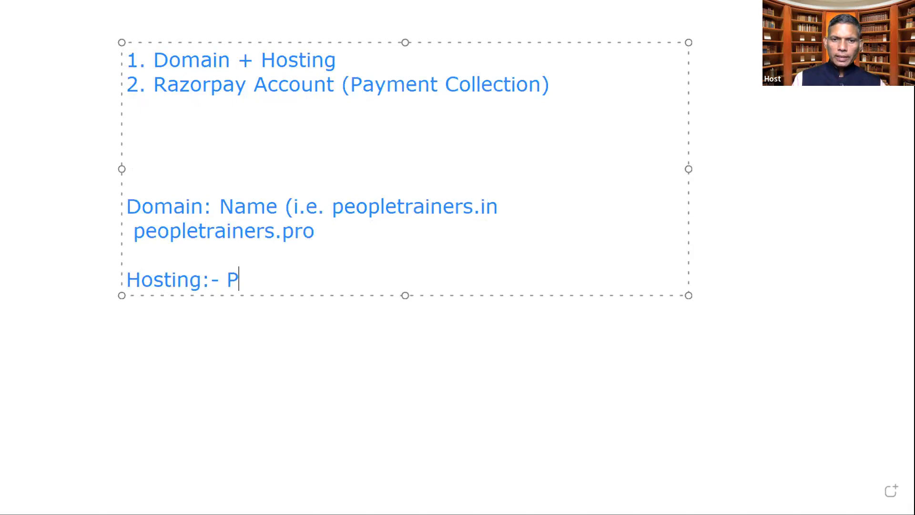
{"action": "type", "text": " @ server"}
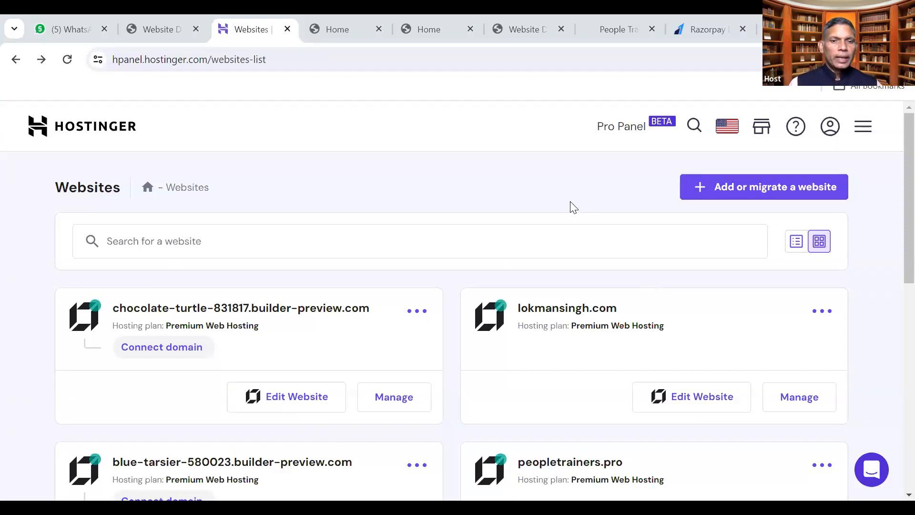
Scroll through all hosted websites in hPanel, then switch to the WhatsApp chats
{"action": "scroll", "coordinate": [485, 228], "scroll_direction": "down", "scroll_amount": 1}
{"action": "scroll", "coordinate": [485, 228], "scroll_direction": "down", "scroll_amount": 10}
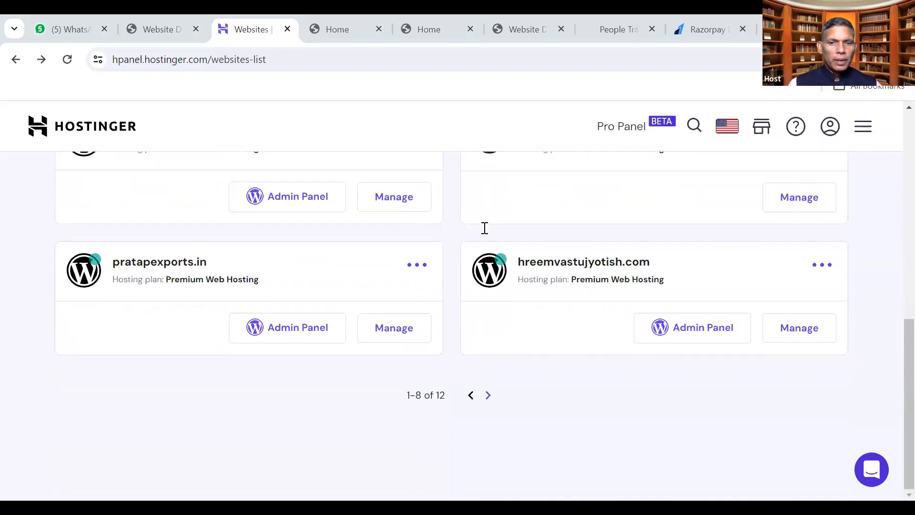
{"action": "scroll", "coordinate": [485, 228], "scroll_direction": "up", "scroll_amount": 3}
{"action": "scroll", "coordinate": [484, 228], "scroll_direction": "up", "scroll_amount": 7}
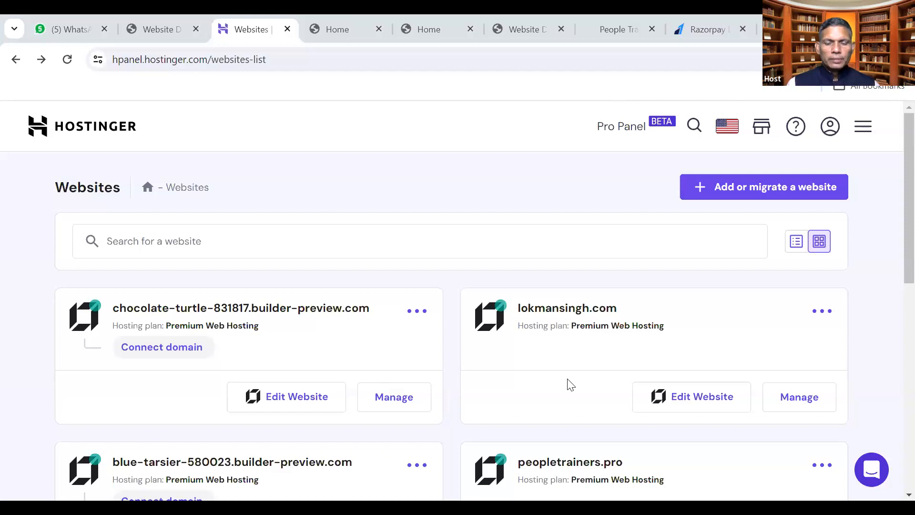
{"action": "left_click", "coordinate": [71, 31]}
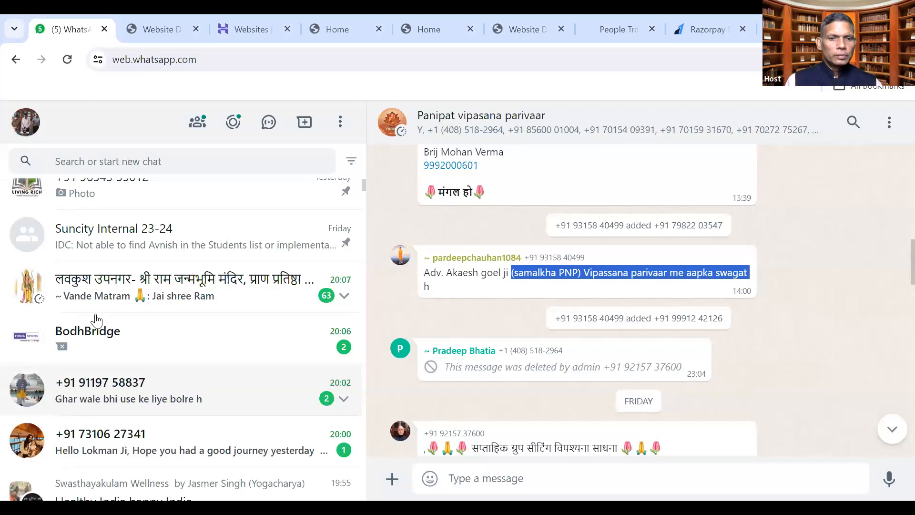
{"action": "scroll", "coordinate": [188, 370], "scroll_direction": "up", "scroll_amount": 2}
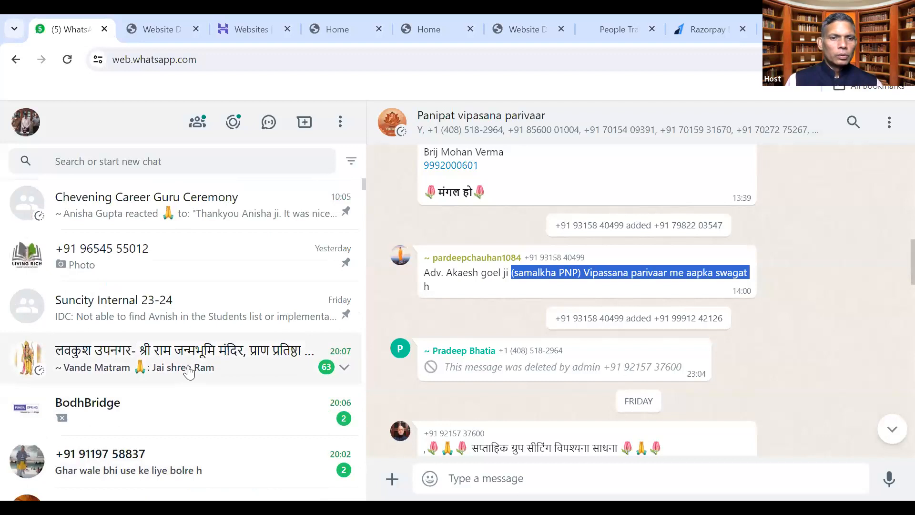
{"action": "scroll", "coordinate": [189, 371], "scroll_direction": "down", "scroll_amount": 3}
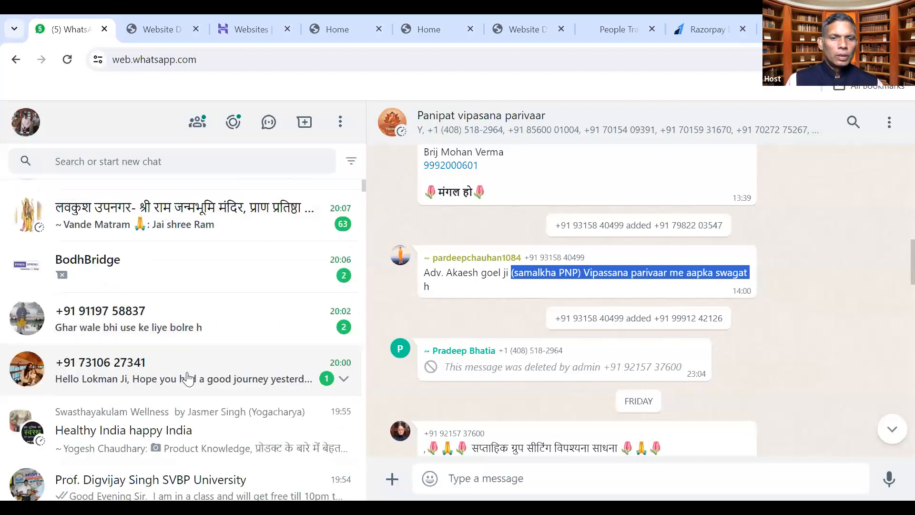
{"action": "scroll", "coordinate": [193, 367], "scroll_direction": "up", "scroll_amount": 3}
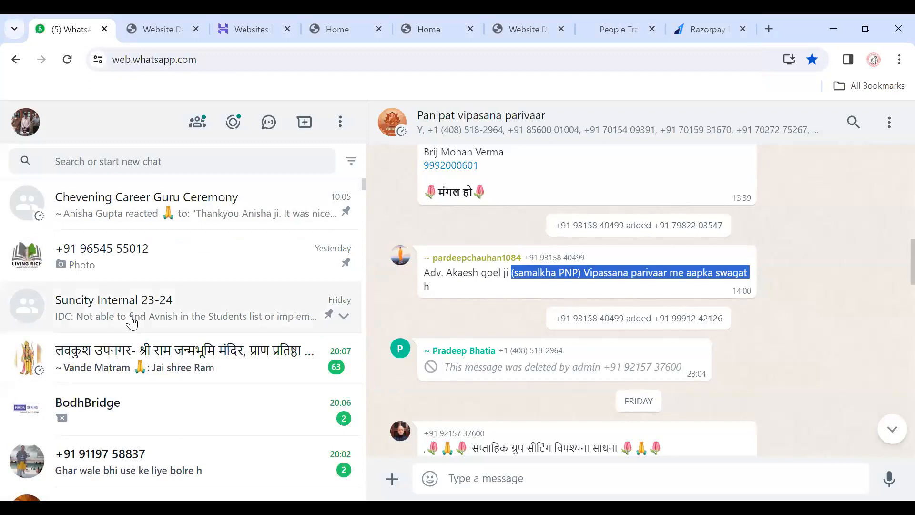
{"action": "scroll", "coordinate": [131, 322], "scroll_direction": "down", "scroll_amount": 3}
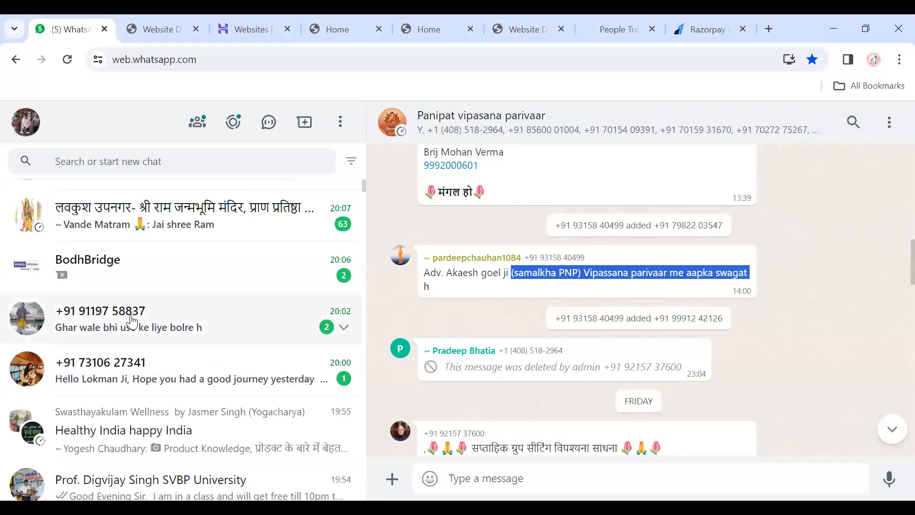
{"action": "scroll", "coordinate": [355, 307], "scroll_direction": "up", "scroll_amount": 3}
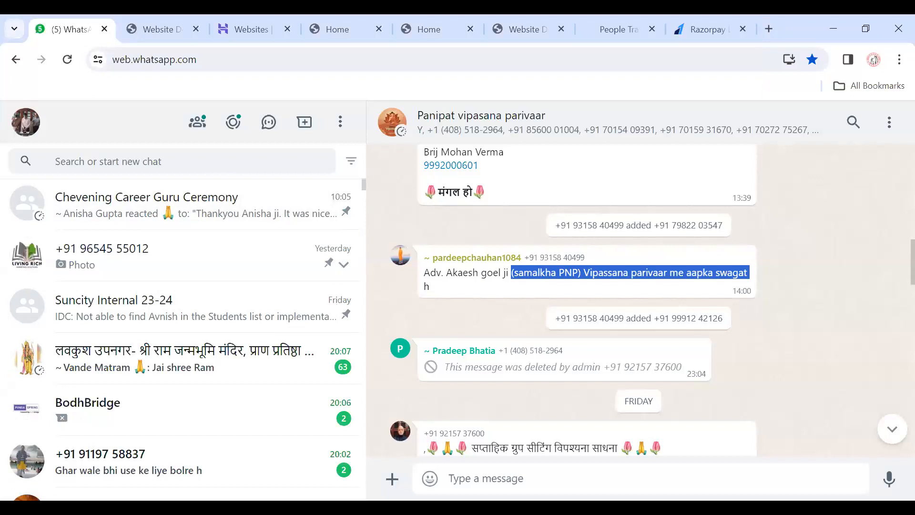
{"action": "key", "text": "alt+Tab"}
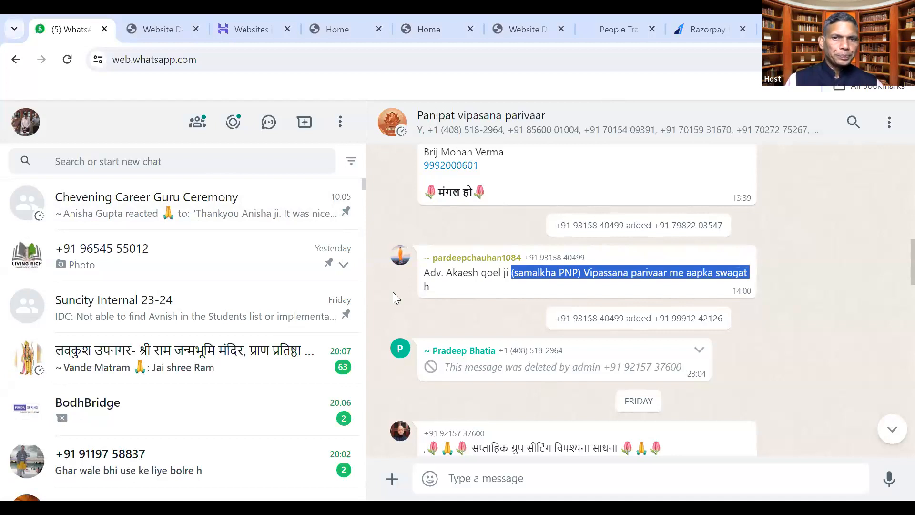
Close the People Trainers, Website D and extra Home tabs, then return to the Hostinger tab
{"action": "left_click", "coordinate": [605, 29]}
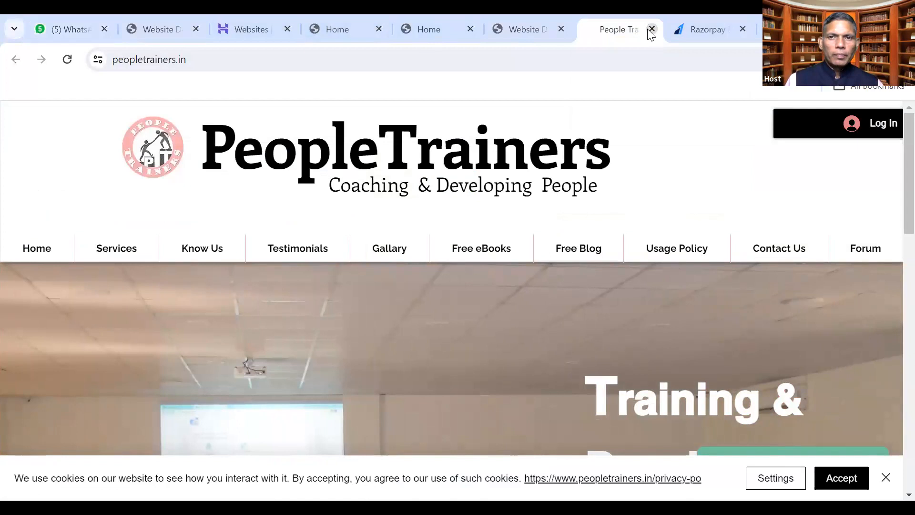
{"action": "left_click", "coordinate": [651, 29]}
{"action": "left_click", "coordinate": [545, 28]}
{"action": "left_click", "coordinate": [560, 29]}
{"action": "left_click", "coordinate": [465, 29]}
{"action": "left_click", "coordinate": [470, 30]}
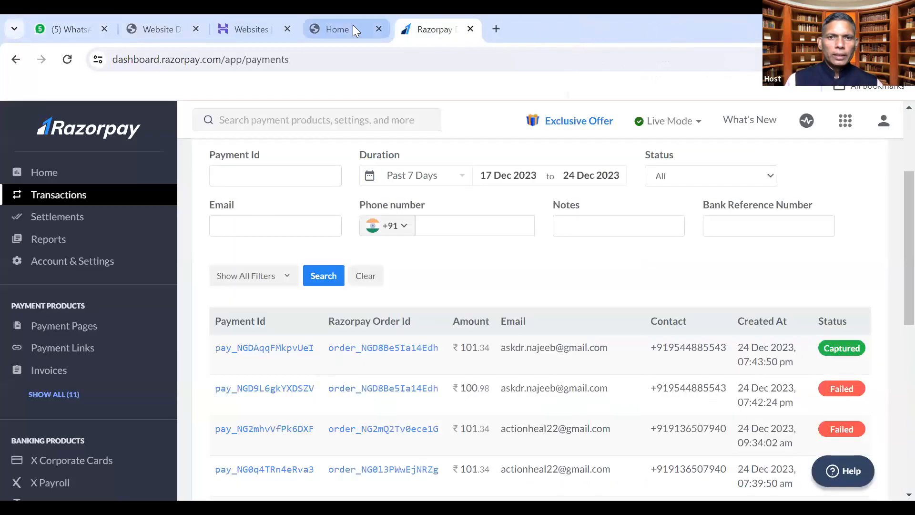
{"action": "left_click", "coordinate": [351, 30]}
{"action": "left_click", "coordinate": [379, 29]}
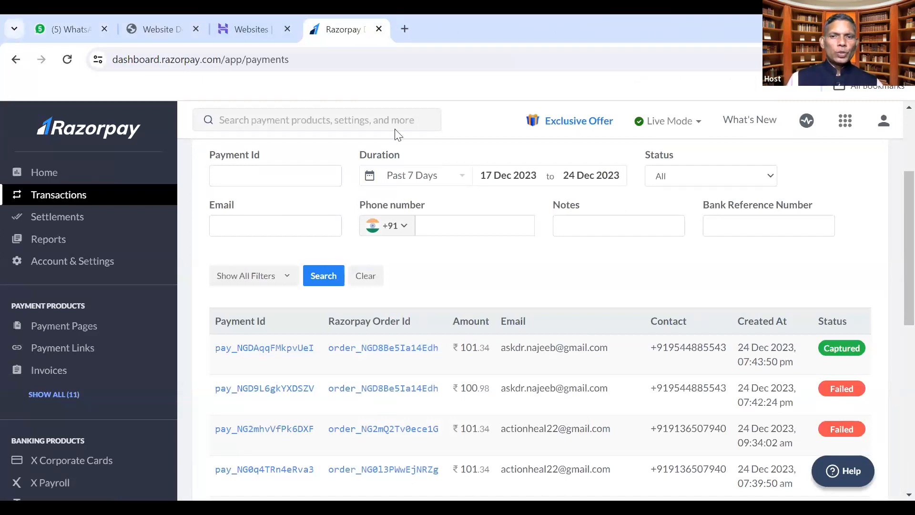
{"action": "key", "text": "ctrl+shift+Tab"}
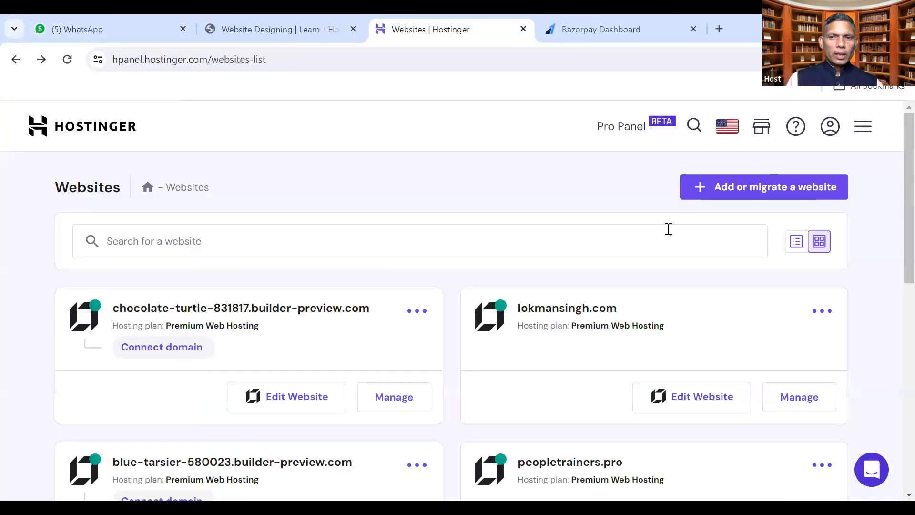
Start adding a new website, choose Other as its type, and search 'landing'
{"action": "left_click", "coordinate": [790, 192]}
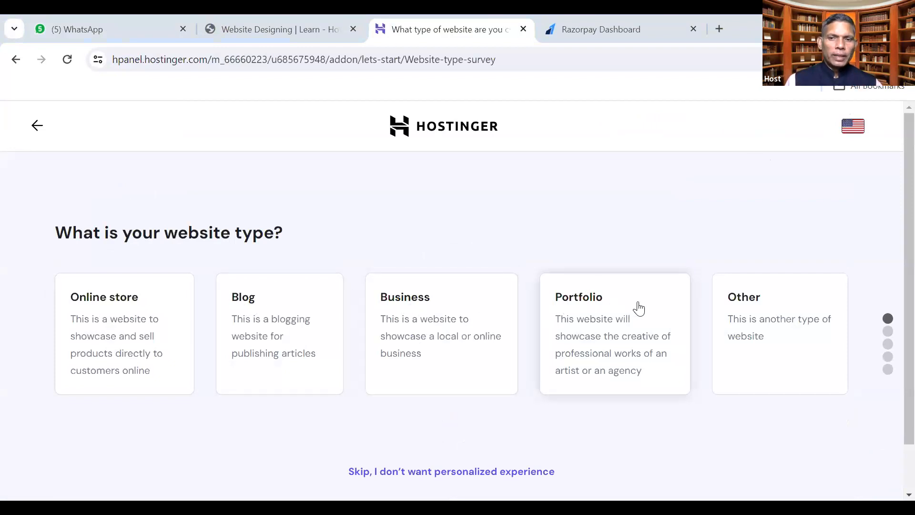
{"action": "left_click", "coordinate": [753, 301]}
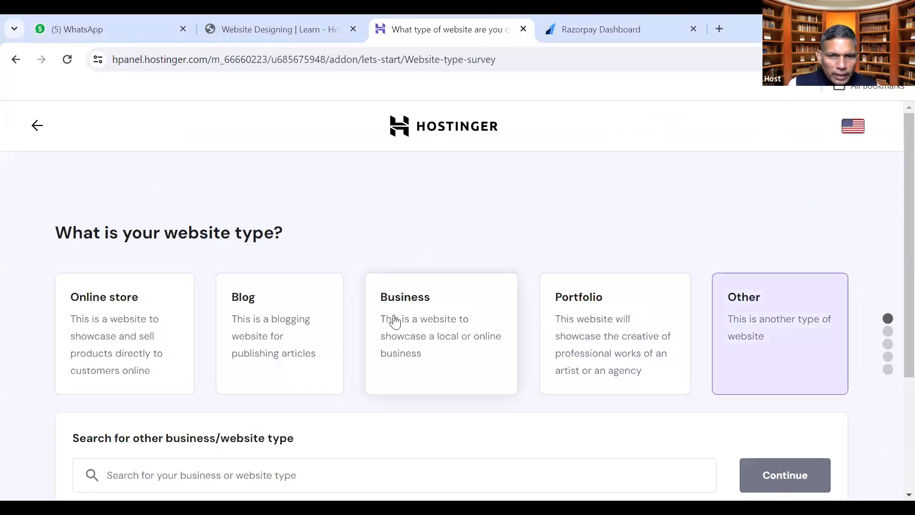
{"action": "scroll", "coordinate": [395, 322], "scroll_direction": "down", "scroll_amount": 2}
{"action": "left_click", "coordinate": [184, 398]}
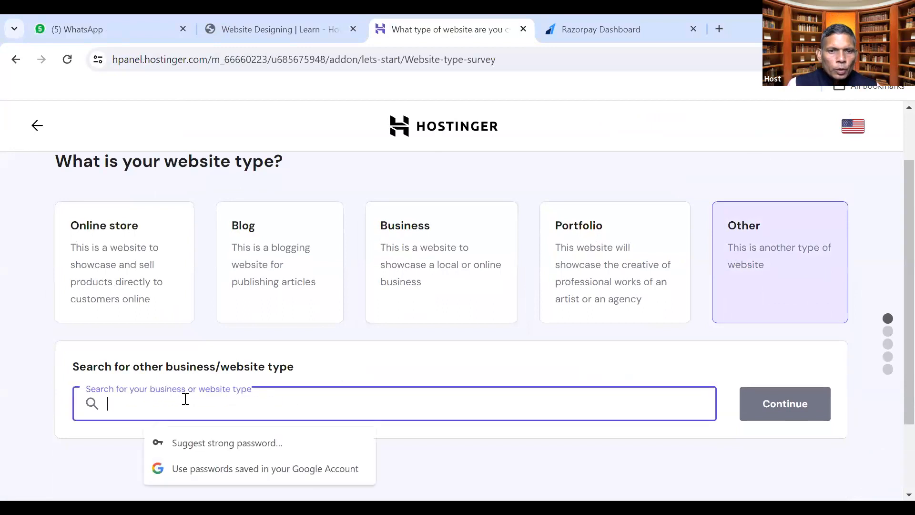
{"action": "type", "text": "landing"}
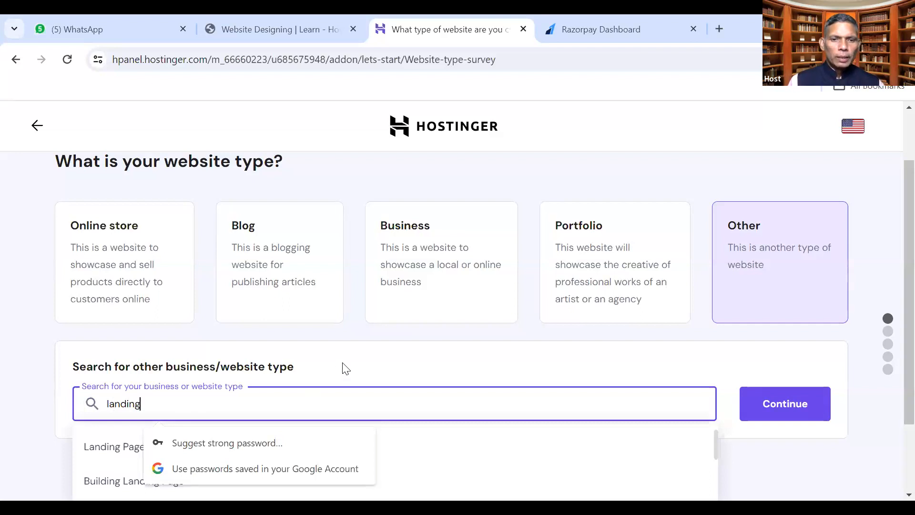
{"action": "left_click", "coordinate": [345, 368]}
{"action": "left_click", "coordinate": [187, 403]}
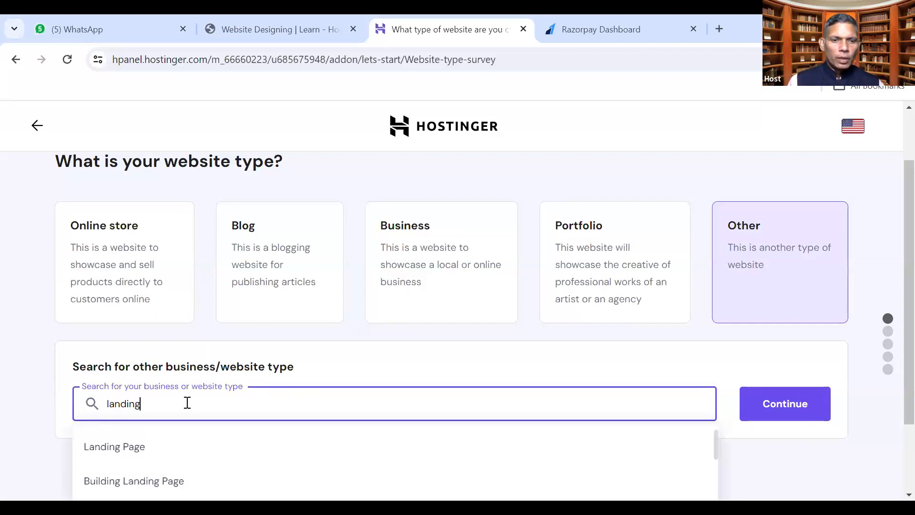
Pick Landing Page from the suggestions and continue
{"action": "scroll", "coordinate": [210, 432], "scroll_direction": "down", "scroll_amount": 3}
{"action": "scroll", "coordinate": [211, 432], "scroll_direction": "up", "scroll_amount": 3}
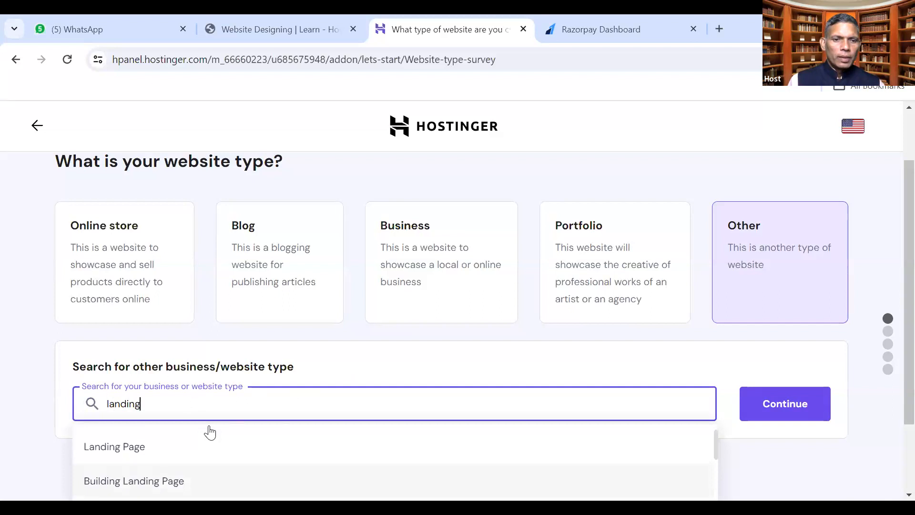
{"action": "scroll", "coordinate": [892, 388], "scroll_direction": "down", "scroll_amount": 2}
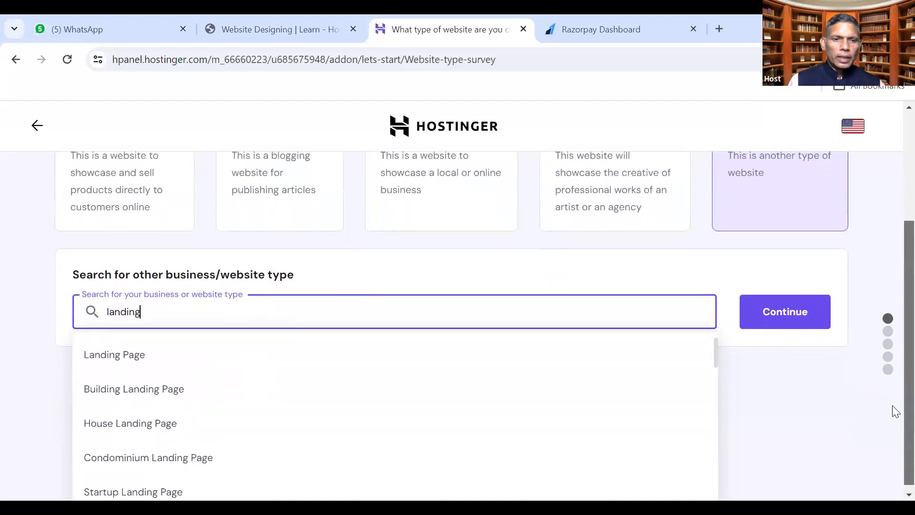
{"action": "scroll", "coordinate": [892, 355], "scroll_direction": "down", "scroll_amount": 1}
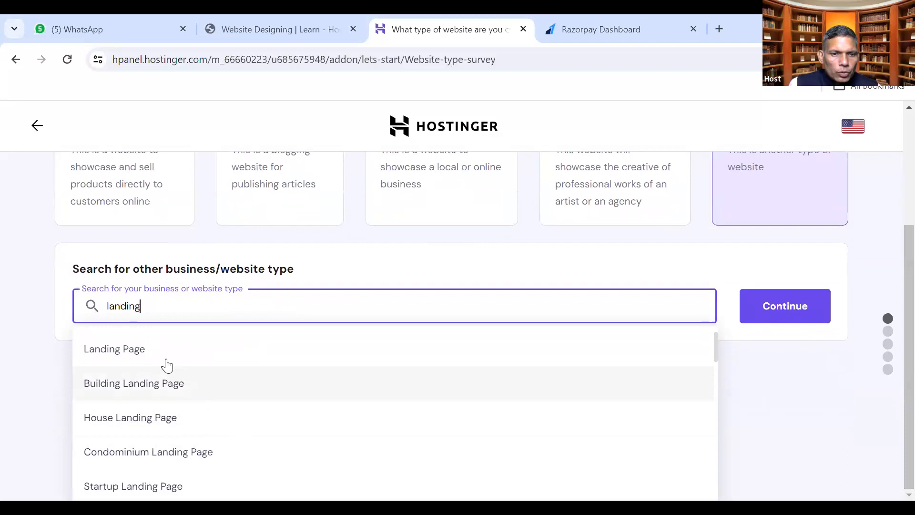
{"action": "left_click", "coordinate": [151, 355]}
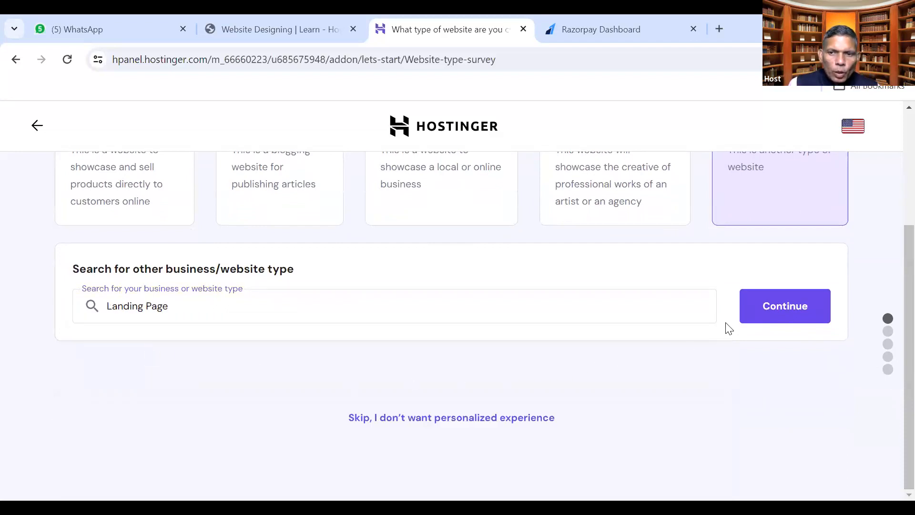
{"action": "left_click", "coordinate": [771, 322]}
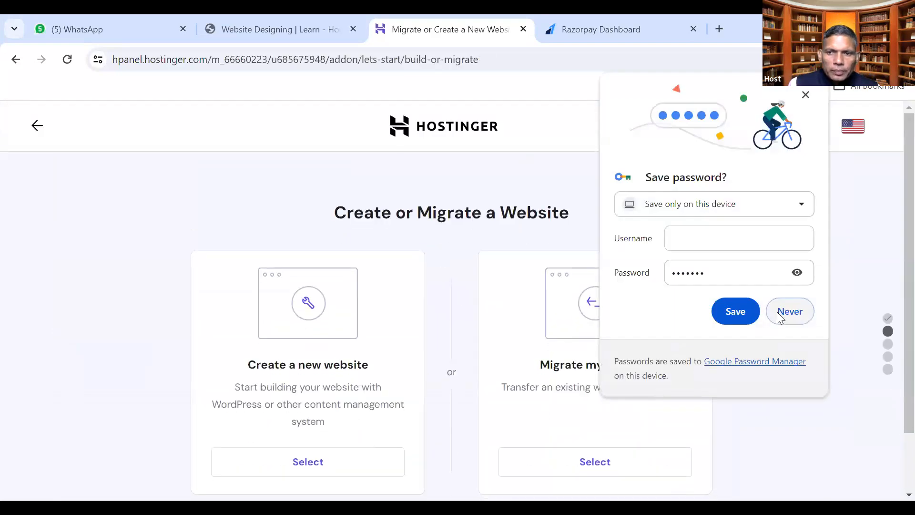
Decline saving the password and choose 'Create a new website'
{"action": "left_click", "coordinate": [779, 313]}
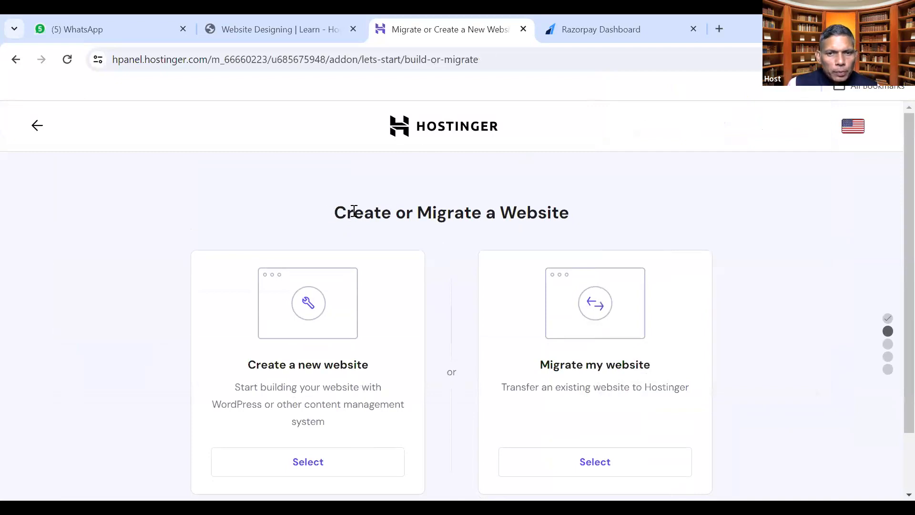
{"action": "scroll", "coordinate": [358, 208], "scroll_direction": "down", "scroll_amount": 2}
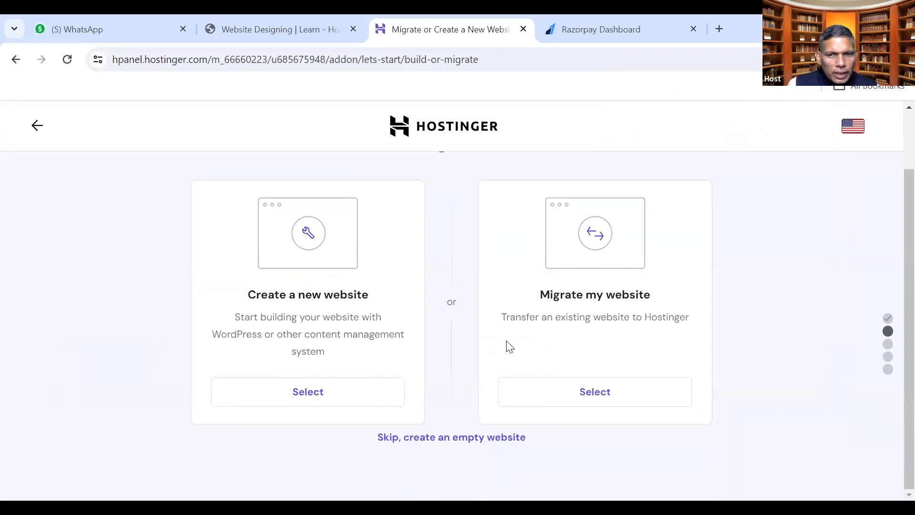
{"action": "left_click_drag", "start_coordinate": [540, 294], "coordinate": [648, 295]}
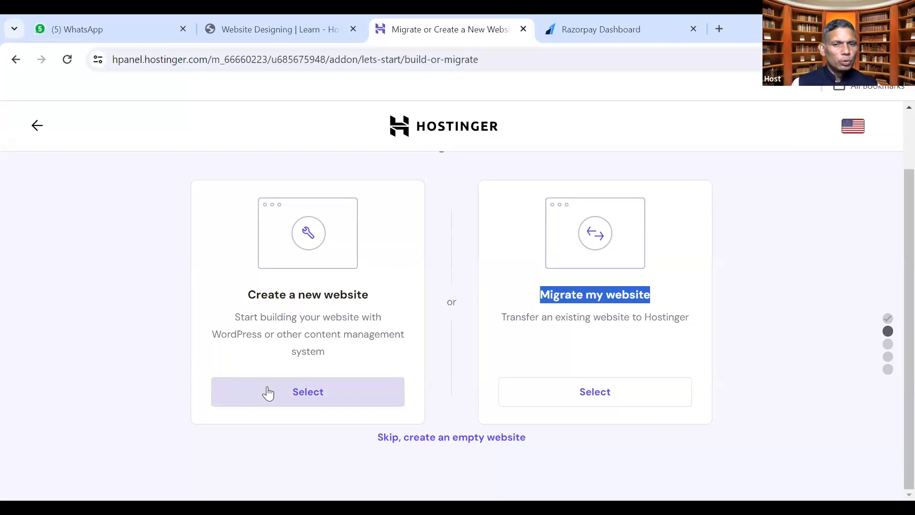
{"action": "left_click", "coordinate": [268, 391]}
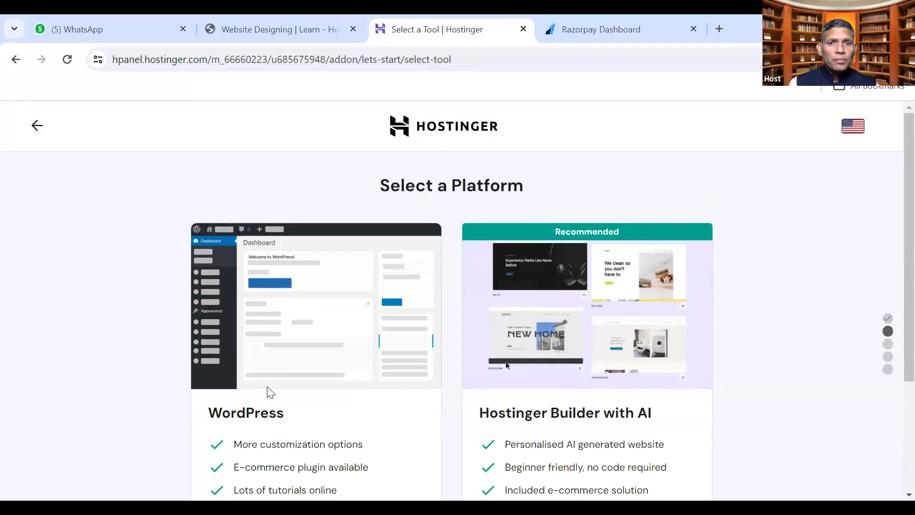
Select Hostinger Builder with AI as the website's platform
{"action": "scroll", "coordinate": [289, 378], "scroll_direction": "down", "scroll_amount": 2}
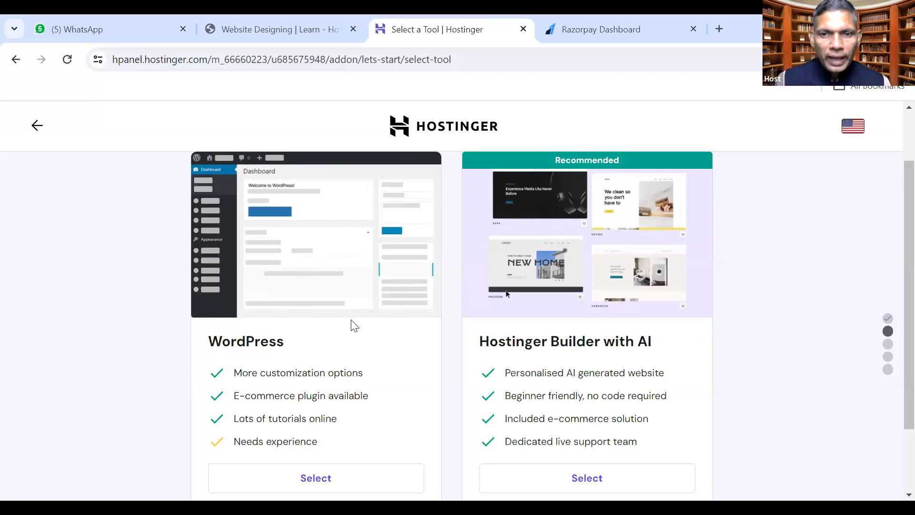
{"action": "scroll", "coordinate": [627, 400], "scroll_direction": "down", "scroll_amount": 1}
{"action": "scroll", "coordinate": [626, 400], "scroll_direction": "down", "scroll_amount": 2}
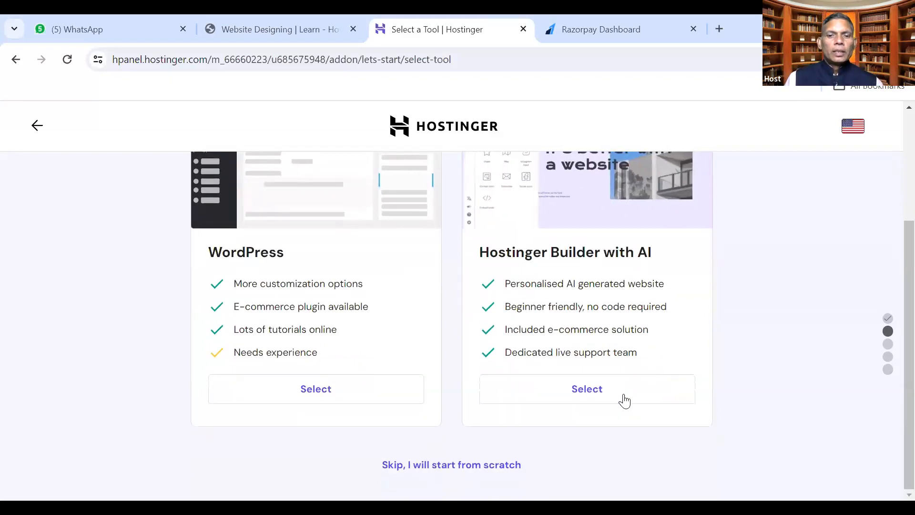
{"action": "scroll", "coordinate": [614, 396], "scroll_direction": "up", "scroll_amount": 3}
{"action": "scroll", "coordinate": [566, 344], "scroll_direction": "down", "scroll_amount": 3}
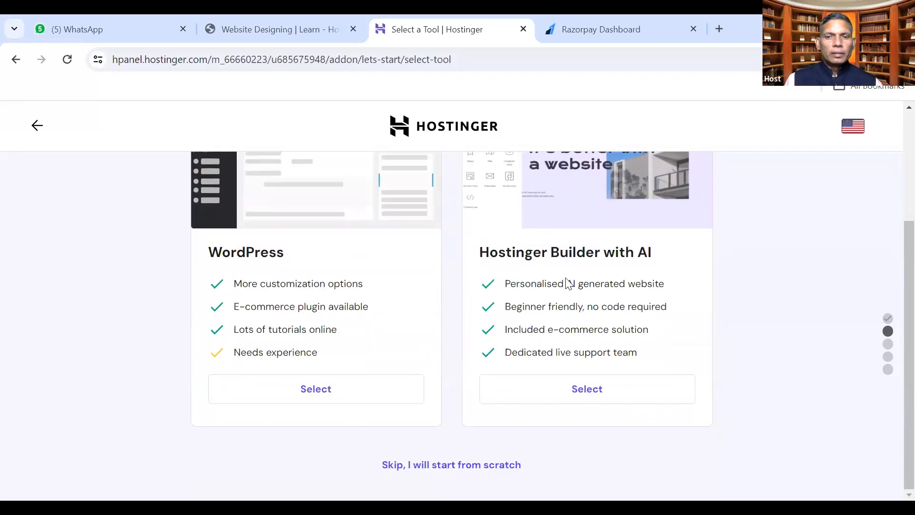
{"action": "left_click", "coordinate": [595, 389]}
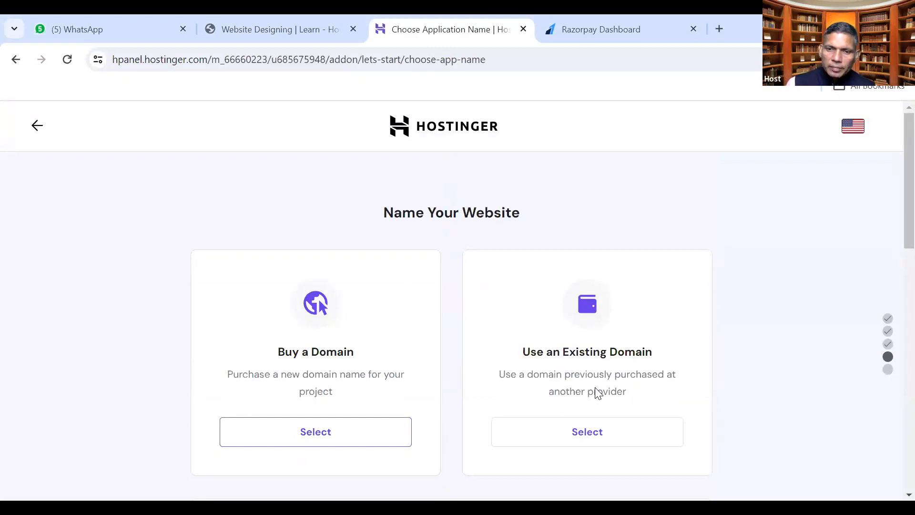
Choose a domain later and confirm using the free temporary preview domain
{"action": "scroll", "coordinate": [575, 410], "scroll_direction": "down", "scroll_amount": 3}
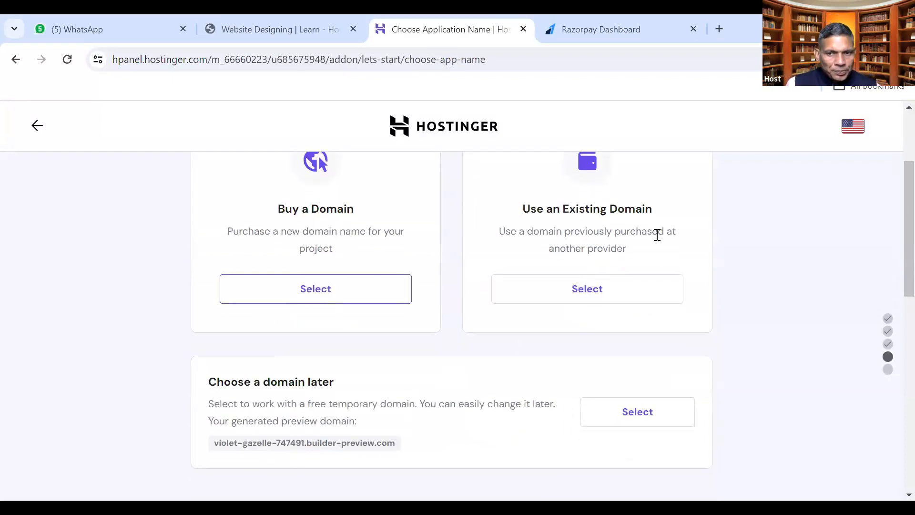
{"action": "left_click_drag", "start_coordinate": [525, 207], "coordinate": [649, 251]}
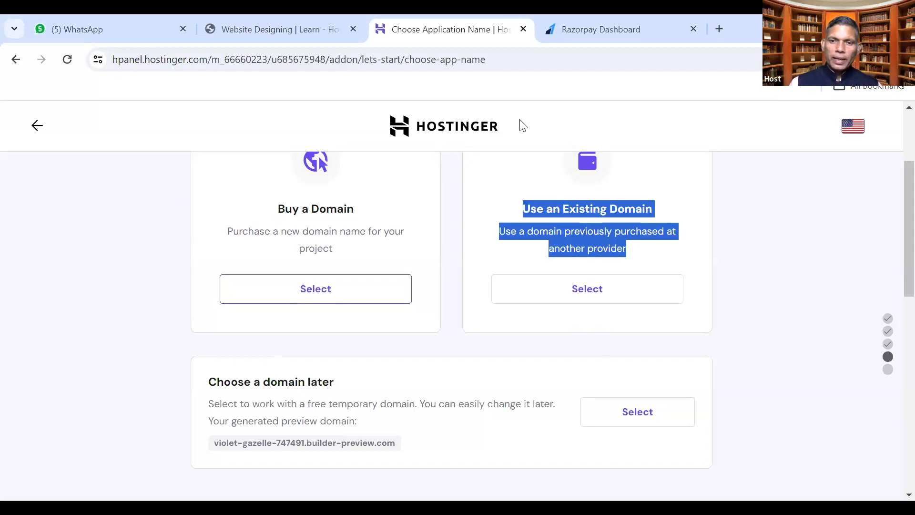
{"action": "left_click", "coordinate": [486, 253]}
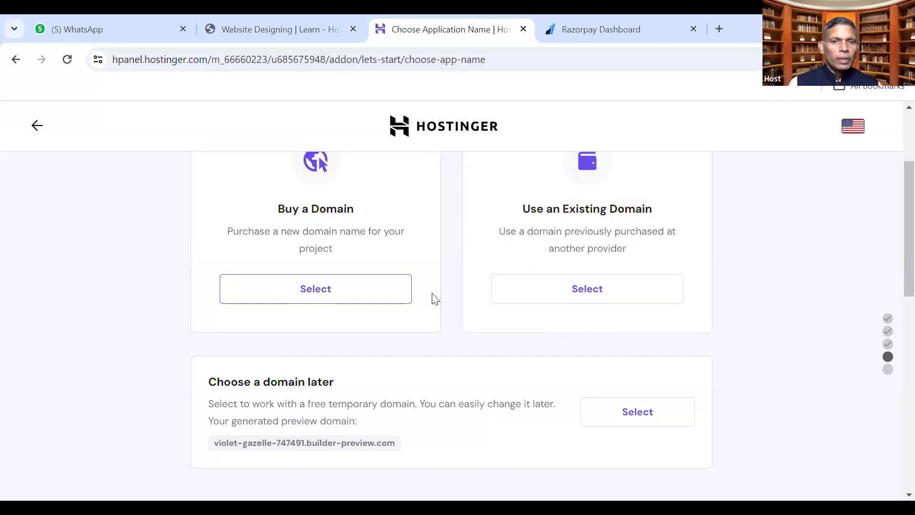
{"action": "left_click_drag", "start_coordinate": [228, 227], "coordinate": [341, 255]}
{"action": "left_click", "coordinate": [417, 268]}
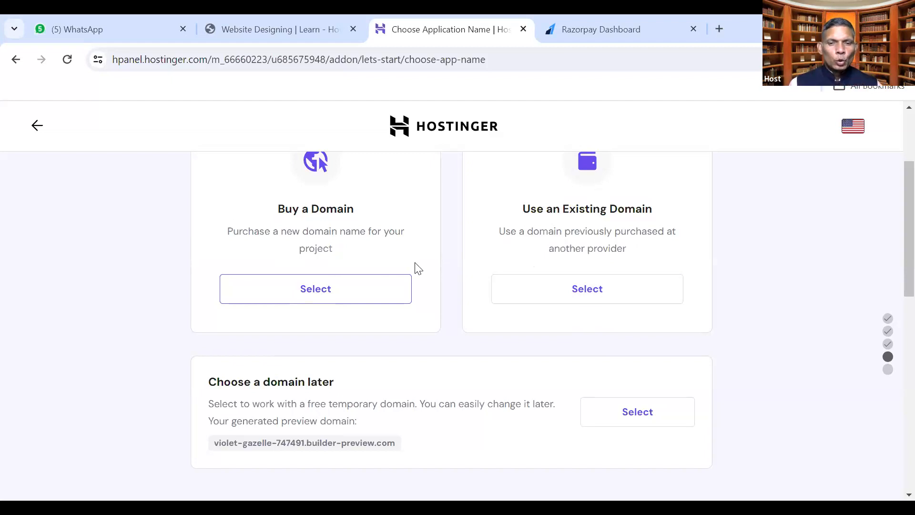
{"action": "scroll", "coordinate": [603, 429], "scroll_direction": "down", "scroll_amount": 1}
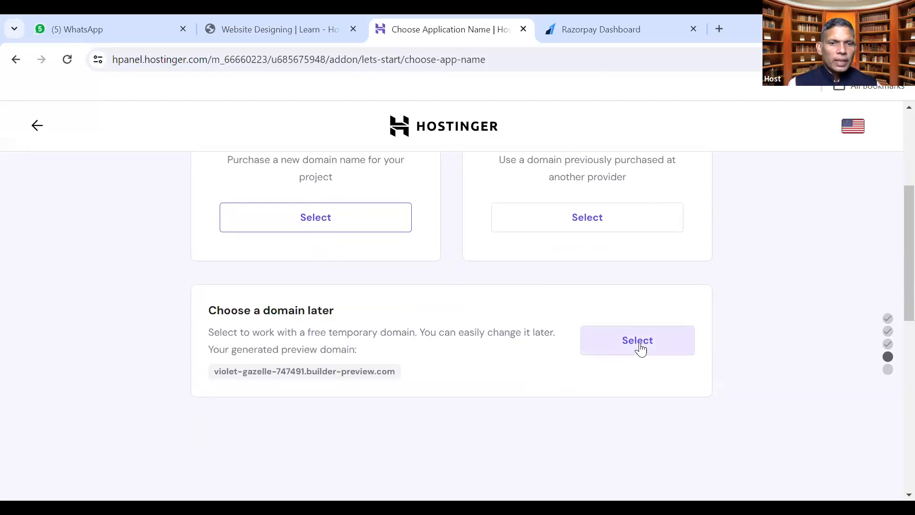
{"action": "left_click_drag", "start_coordinate": [212, 372], "coordinate": [398, 373]}
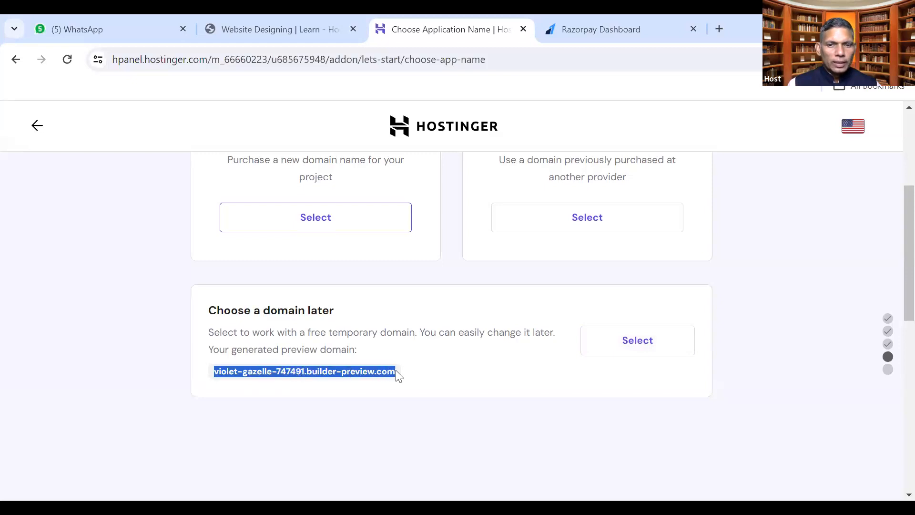
{"action": "left_click", "coordinate": [631, 378]}
{"action": "left_click", "coordinate": [634, 347]}
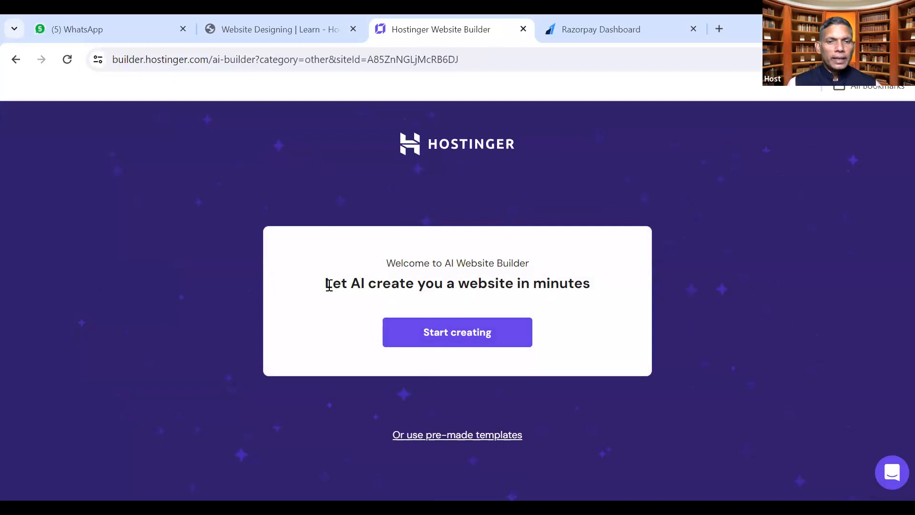
Start creating a site from the AI Website Builder welcome card
{"action": "left_click_drag", "start_coordinate": [328, 285], "coordinate": [590, 286]}
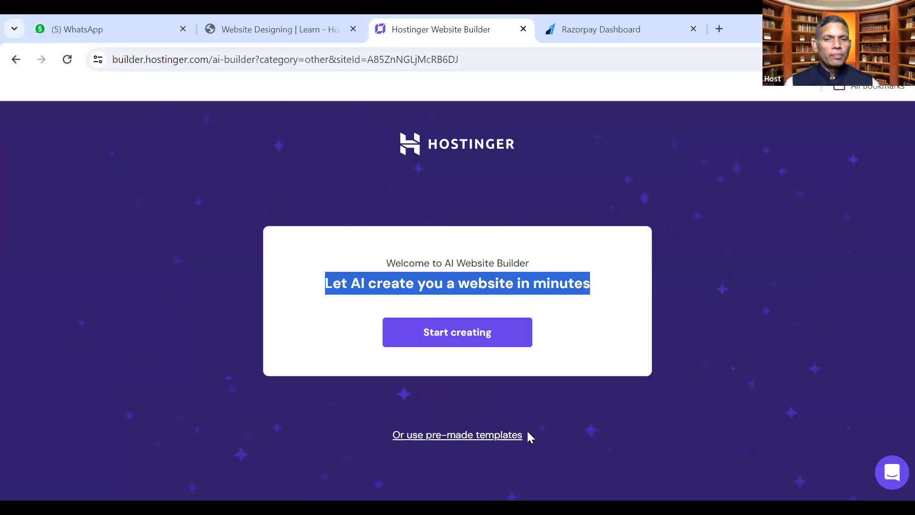
{"action": "left_click", "coordinate": [434, 281]}
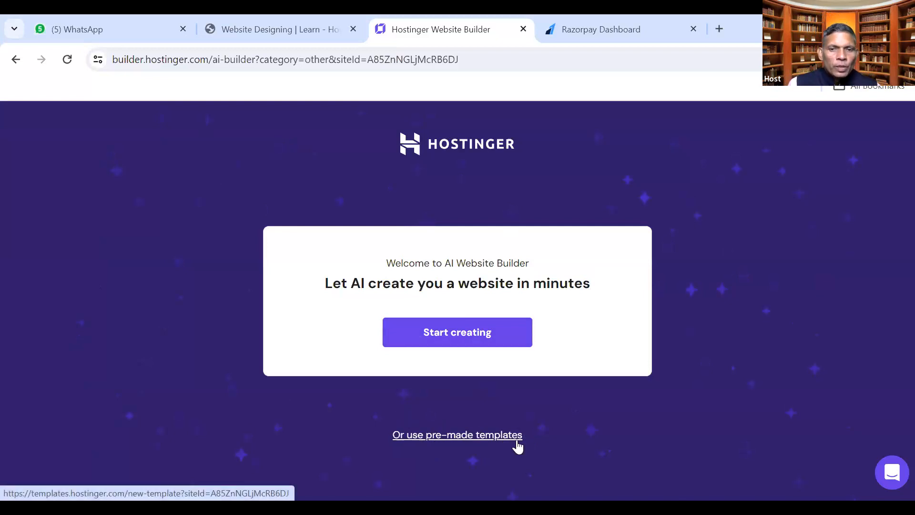
{"action": "left_click", "coordinate": [453, 333]}
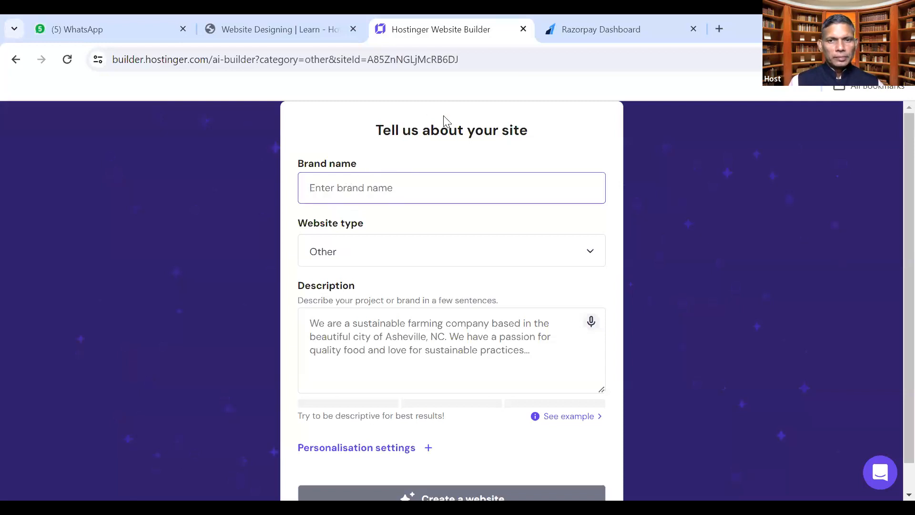
Enter 'Action Heal' as the brand name and keep the website type as Other
{"action": "type", "text": "Action Heal"}
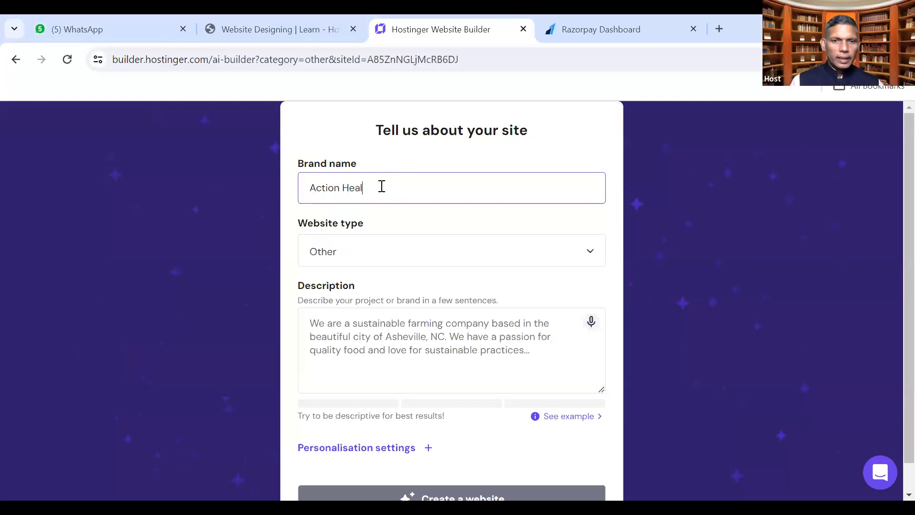
{"action": "left_click", "coordinate": [400, 247]}
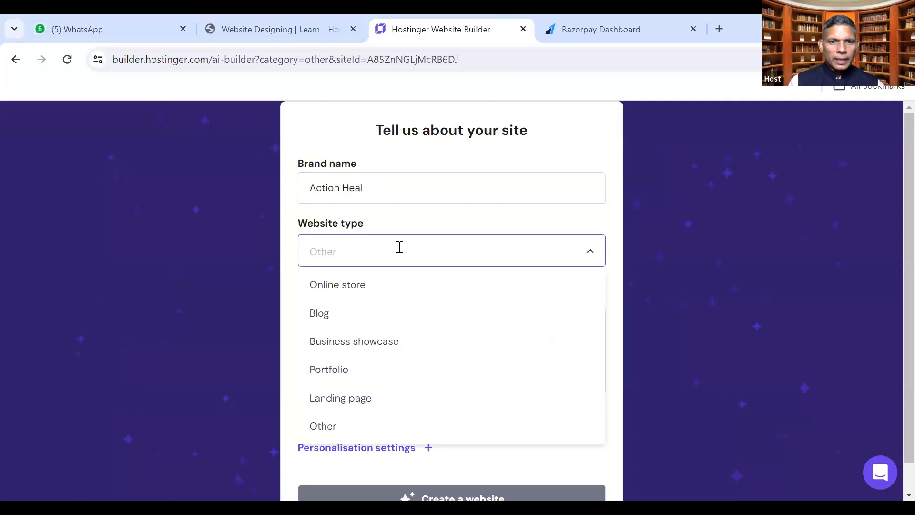
{"action": "left_click", "coordinate": [300, 216]}
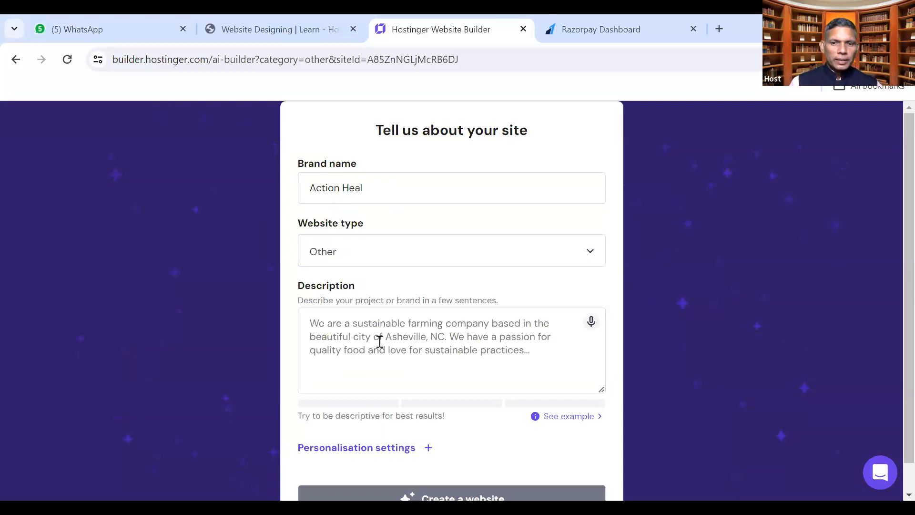
Display the example site description, then open a new browser tab
{"action": "left_click", "coordinate": [363, 346]}
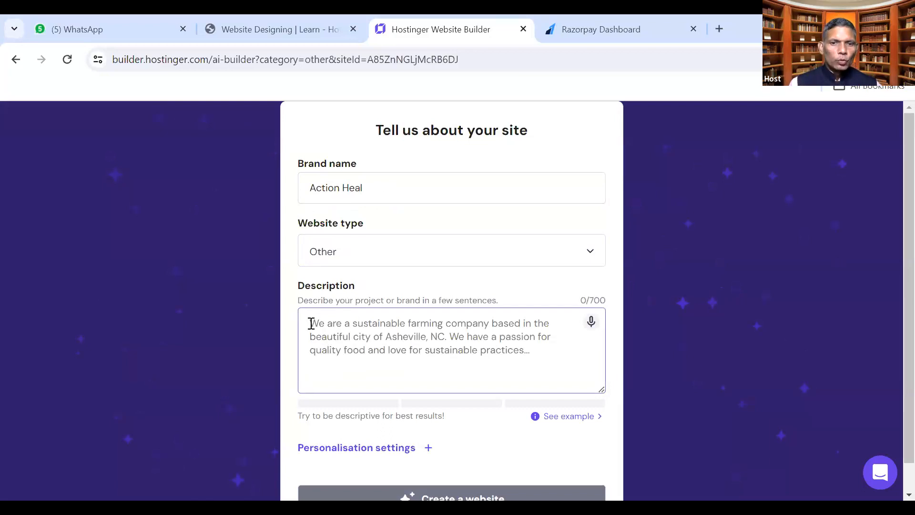
{"action": "scroll", "coordinate": [311, 324], "scroll_direction": "down", "scroll_amount": 1}
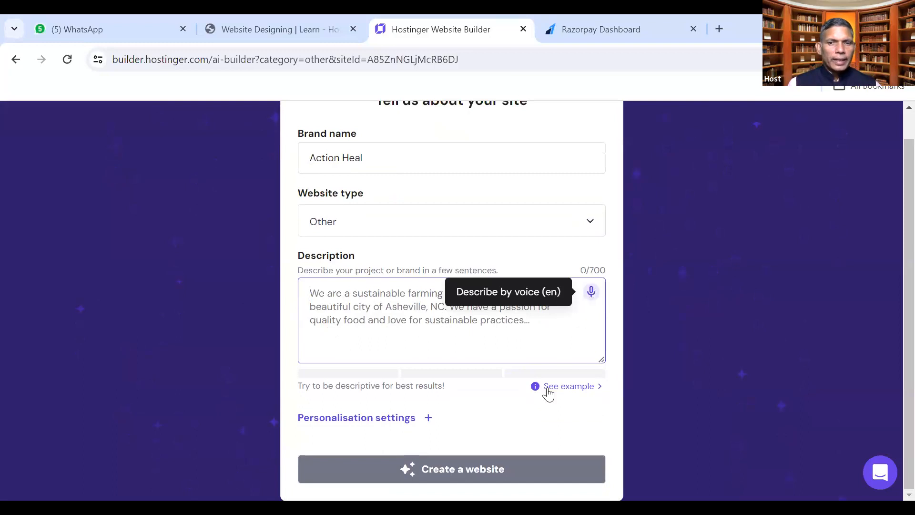
{"action": "left_click", "coordinate": [566, 388]}
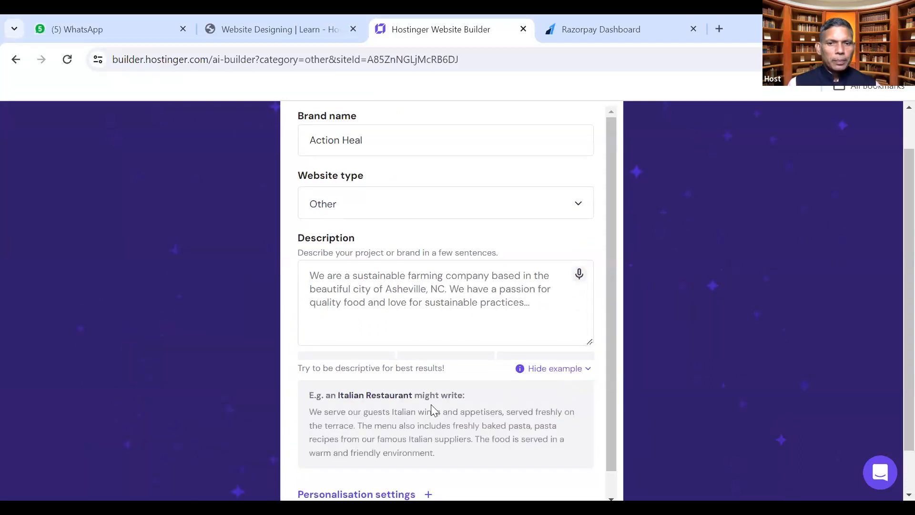
{"action": "scroll", "coordinate": [431, 405], "scroll_direction": "down", "scroll_amount": 1}
{"action": "scroll", "coordinate": [431, 404], "scroll_direction": "down", "scroll_amount": 1}
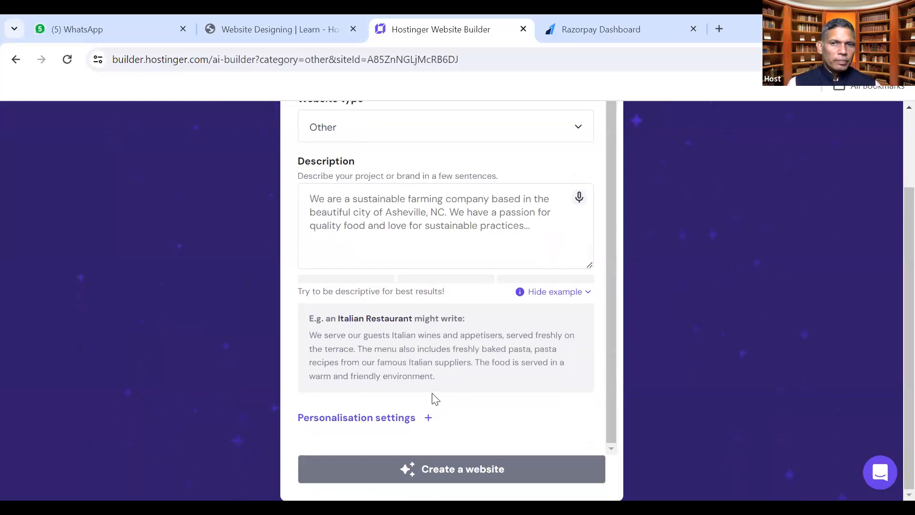
{"action": "scroll", "coordinate": [431, 400], "scroll_direction": "up", "scroll_amount": 1}
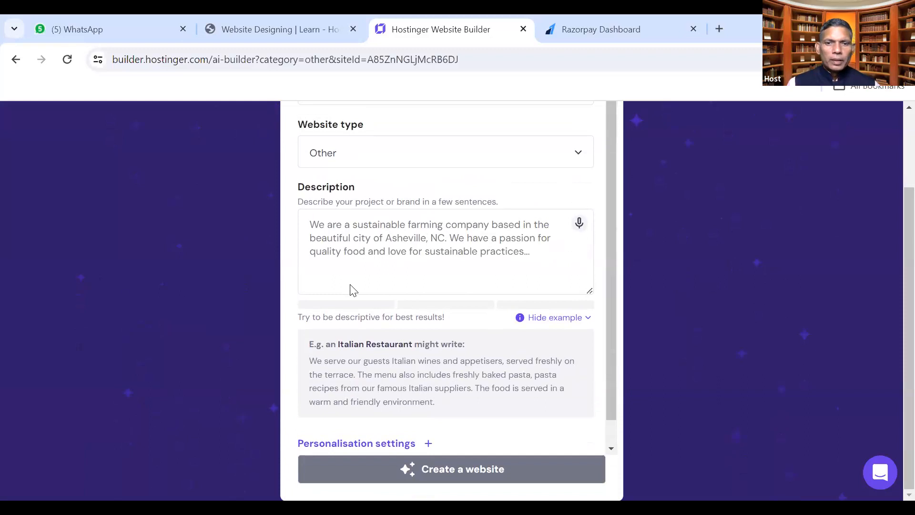
{"action": "scroll", "coordinate": [404, 257], "scroll_direction": "up", "scroll_amount": 2}
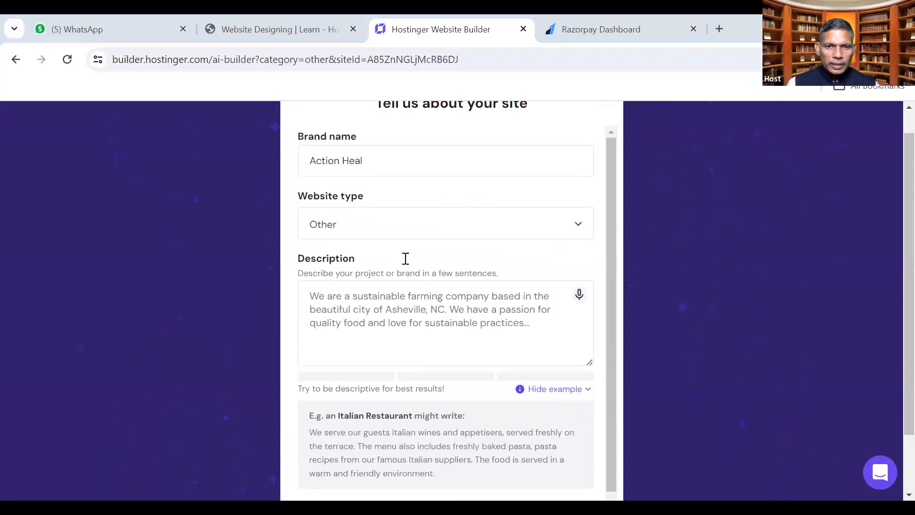
{"action": "scroll", "coordinate": [405, 258], "scroll_direction": "down", "scroll_amount": 3}
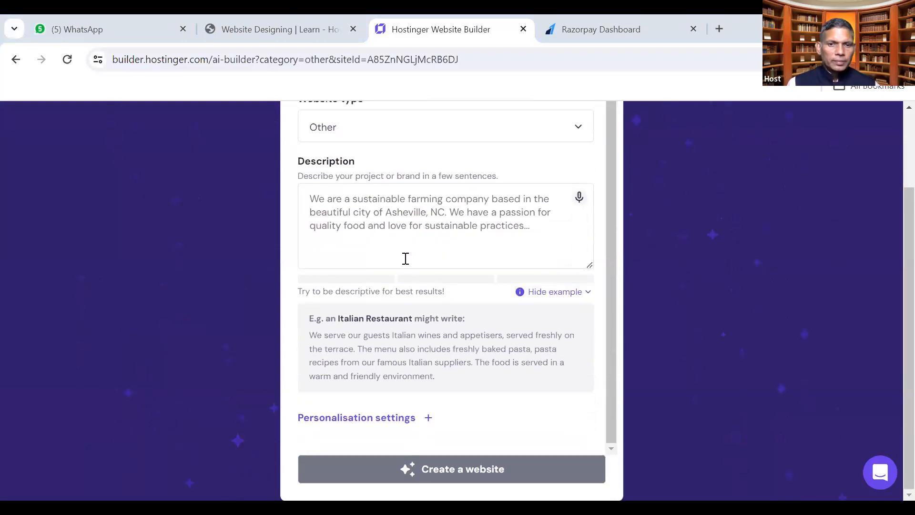
{"action": "left_click", "coordinate": [719, 30]}
Search Google for 'chatgpt' and open the ChatGPT website
{"action": "left_click", "coordinate": [862, 90]}
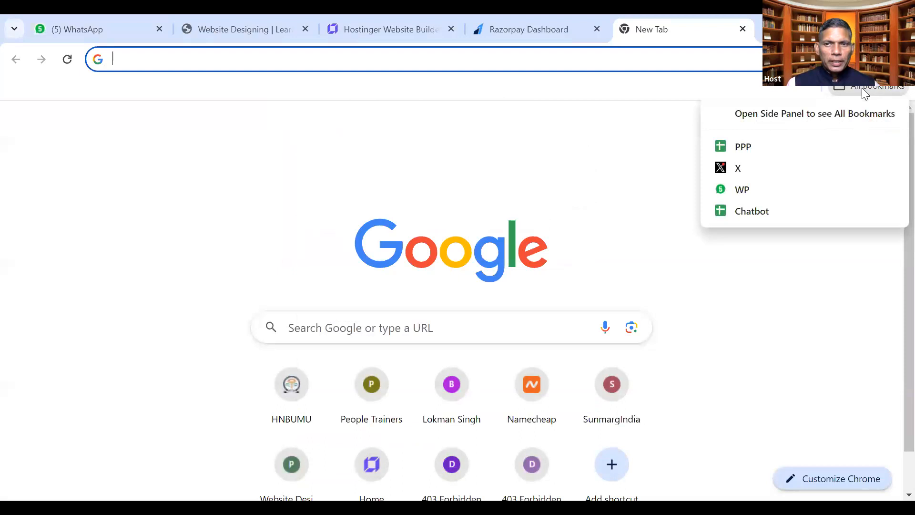
{"action": "left_click", "coordinate": [677, 111]}
{"action": "type", "text": "chatgpt"}
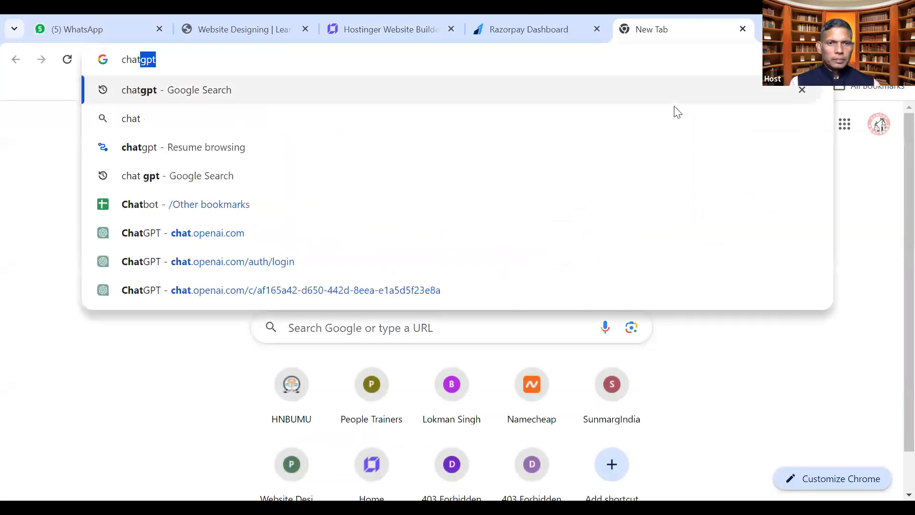
{"action": "key", "text": "Return"}
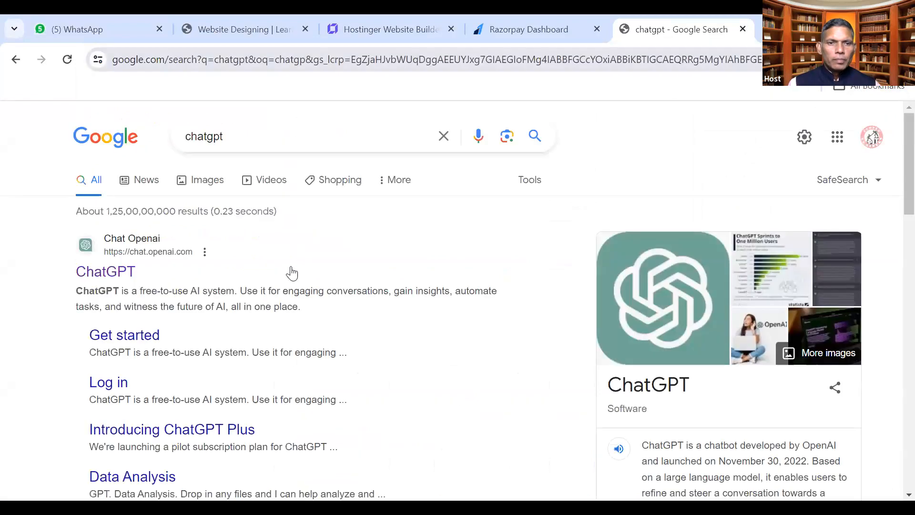
{"action": "left_click", "coordinate": [101, 268]}
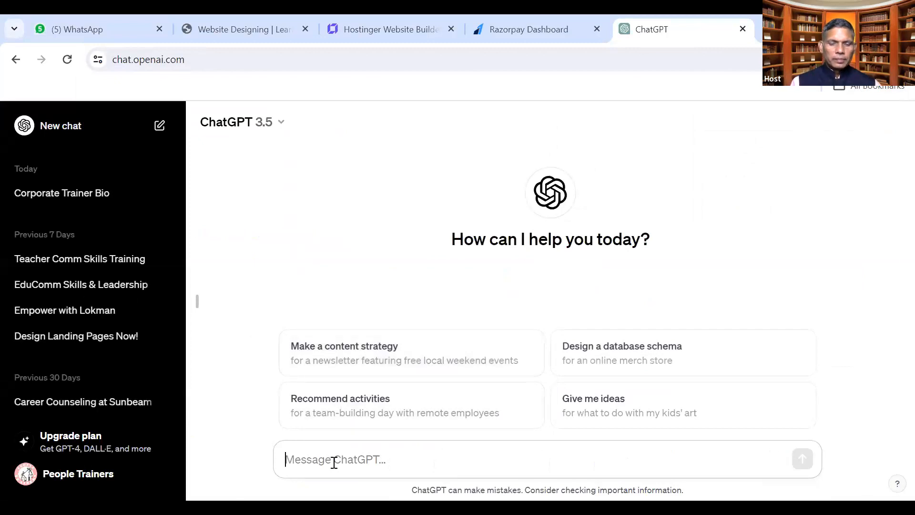
Draft a prompt describing Action heal as an astrological services and consultancy firm in India for 10 years
{"action": "type", "text": "Action heal is a"}
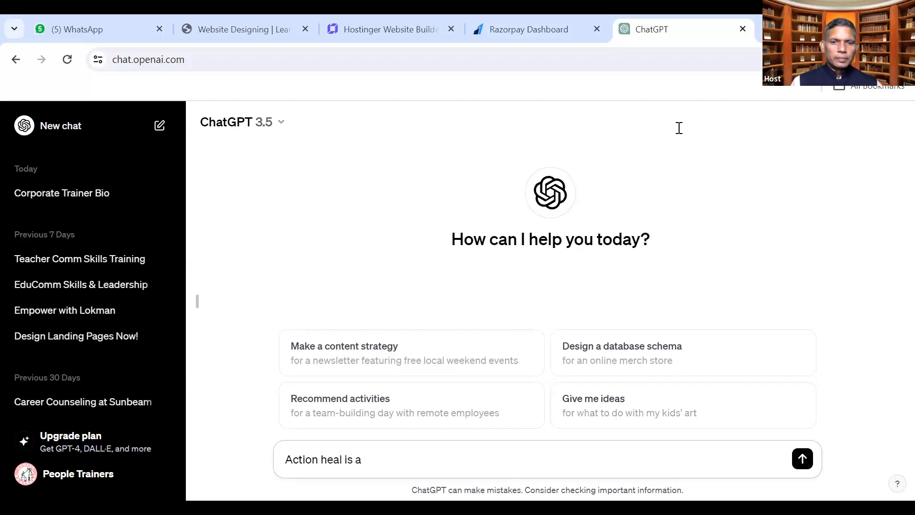
{"action": "left_click_drag", "start_coordinate": [353, 459], "coordinate": [247, 475]}
{"action": "left_click", "coordinate": [369, 471]}
{"action": "type", "text": "firm name"}
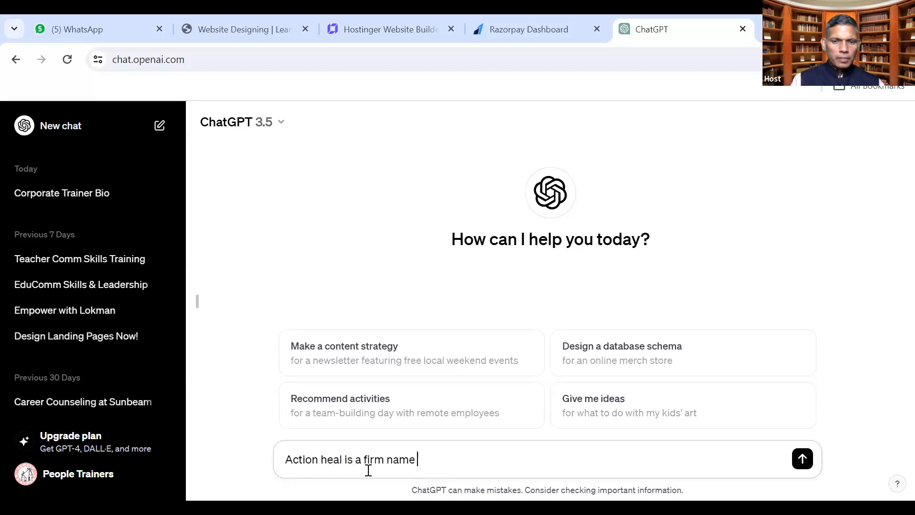
{"action": "type", "text": "providing agr"}
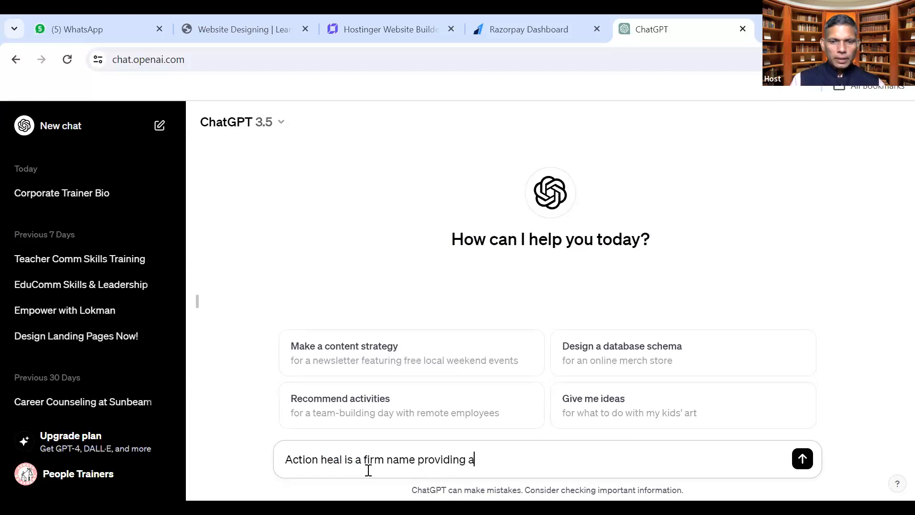
{"action": "key", "text": "BackSpace"}
{"action": "key", "text": "BackSpace"}
{"action": "type", "text": "strologica"}
{"action": "type", "text": "l er"}
{"action": "type", "text": "ervices and "}
{"action": "type", "text": "consultancy"}
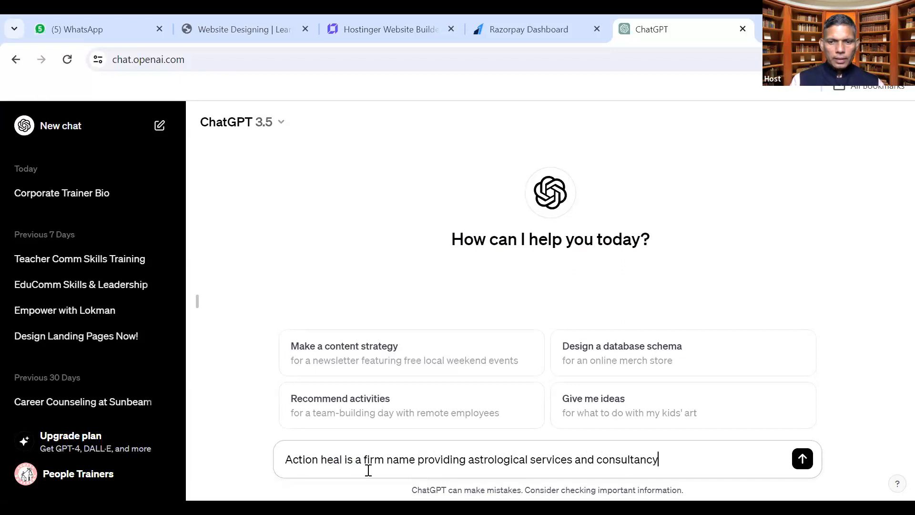
{"action": "type", "text": " in india. "}
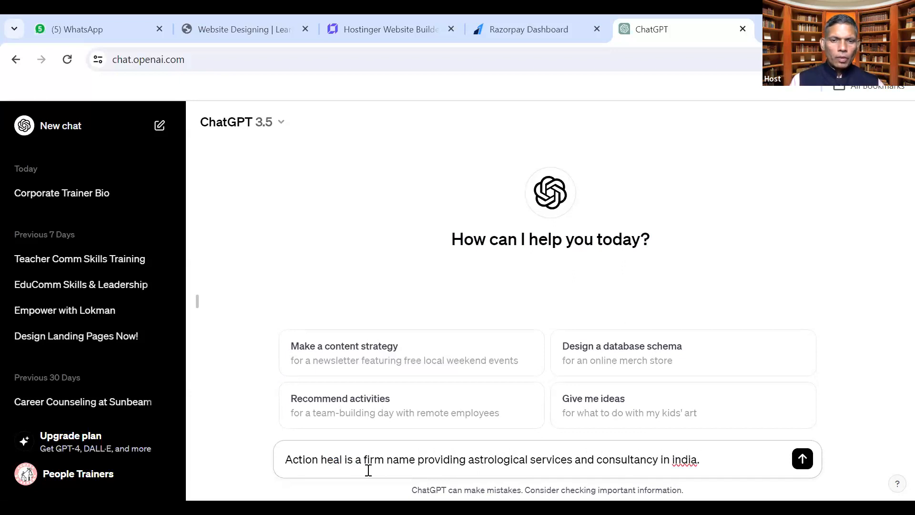
{"action": "type", "text": "Action heal is"}
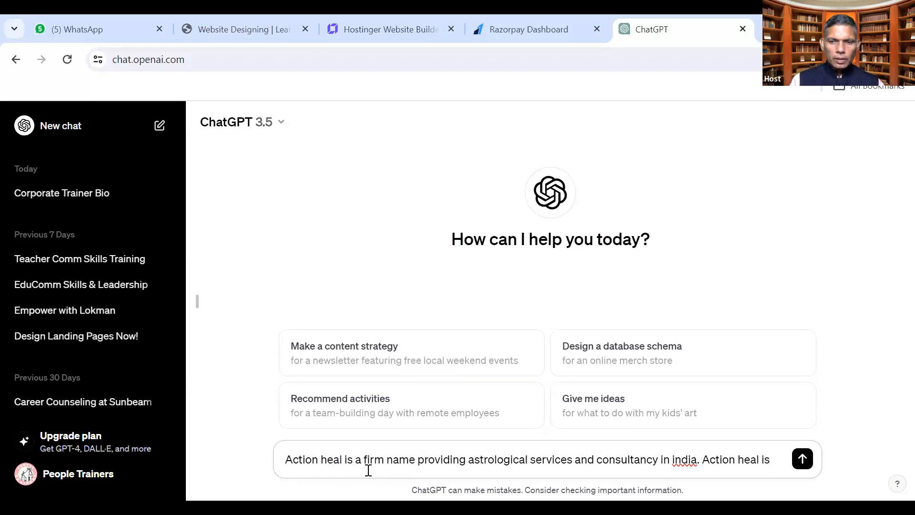
{"action": "key", "text": "BackSpace"}
{"action": "key", "text": "BackSpace"}
{"action": "key", "text": "BackSpace"}
{"action": "key", "text": "BackSpace"}
{"action": "key", "text": "BackSpace"}
{"action": "key", "text": "BackSpace"}
{"action": "key", "text": "BackSpace"}
{"action": "key", "text": "BackSpace"}
{"action": "key", "text": "BackSpace"}
{"action": "key", "text": "BackSpace"}
{"action": "key", "text": "BackSpace"}
{"action": "key", "text": "BackSpace"}
{"action": "key", "text": "BackSpace"}
{"action": "key", "text": "BackSpace"}
{"action": "key", "text": "BackSpace"}
{"action": "key", "text": "BackSpace"}
{"action": "key", "text": "BackSpace"}
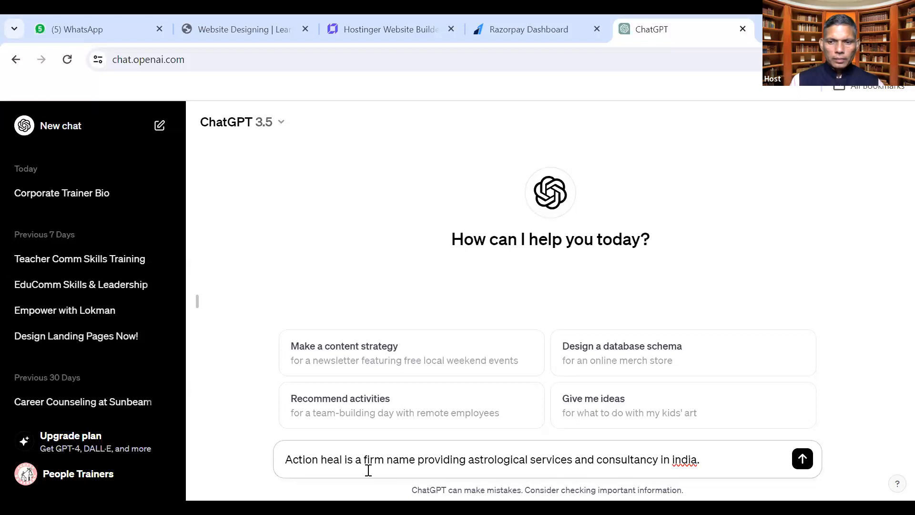
{"action": "type", "text": "for last 10 years"}
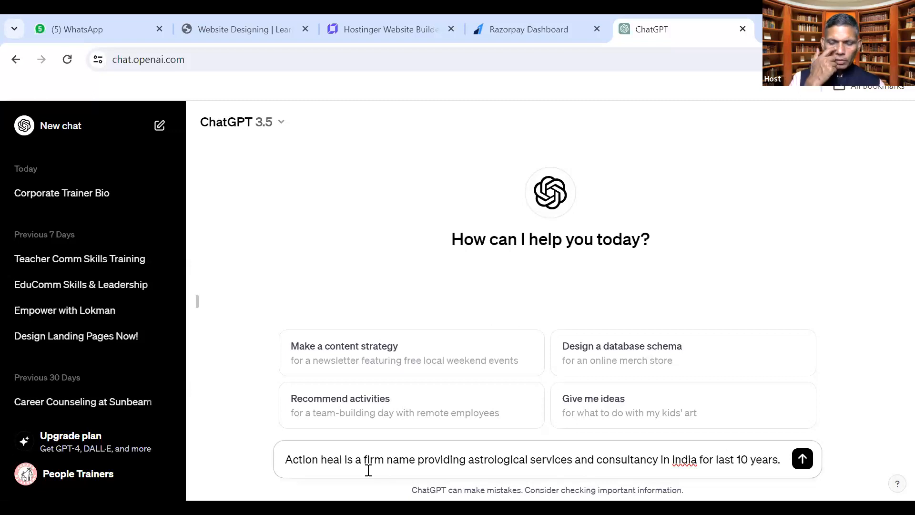
{"action": "type", "text": "."}
{"action": "key", "text": "shift+Return"}
{"action": "type", "text": "Action heal"}
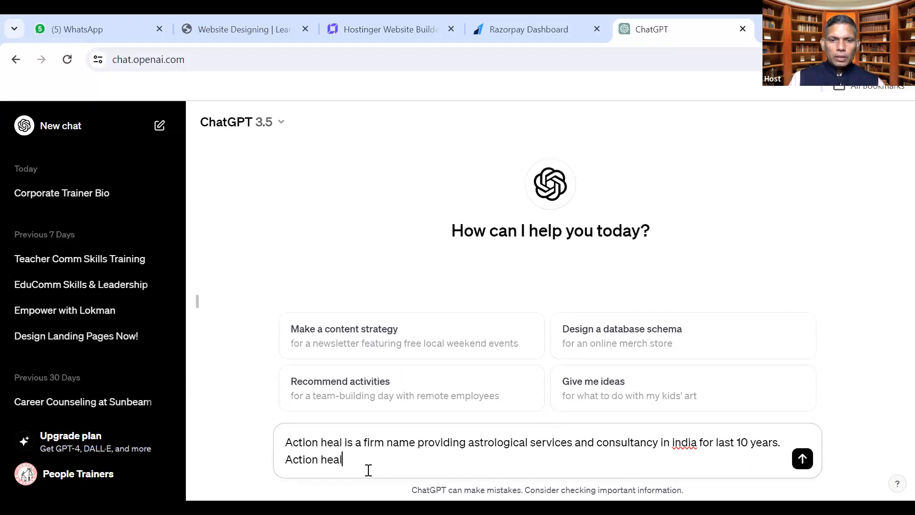
{"action": "type", "text": " ispromo"}
Add the Nadi Pareekshan disease-relief campaign and send a request for a 700-character bio
{"action": "key", "text": "BackSpace"}
{"action": "key", "text": "BackSpace"}
{"action": "key", "text": "BackSpace"}
{"action": "key", "text": "BackSpace"}
{"action": "key", "text": "BackSpace"}
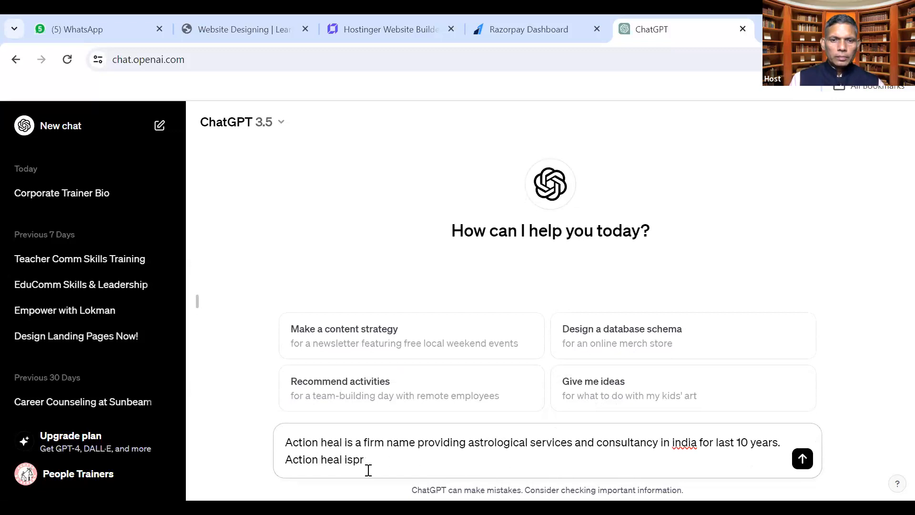
{"action": "type", "text": "promoting its one "}
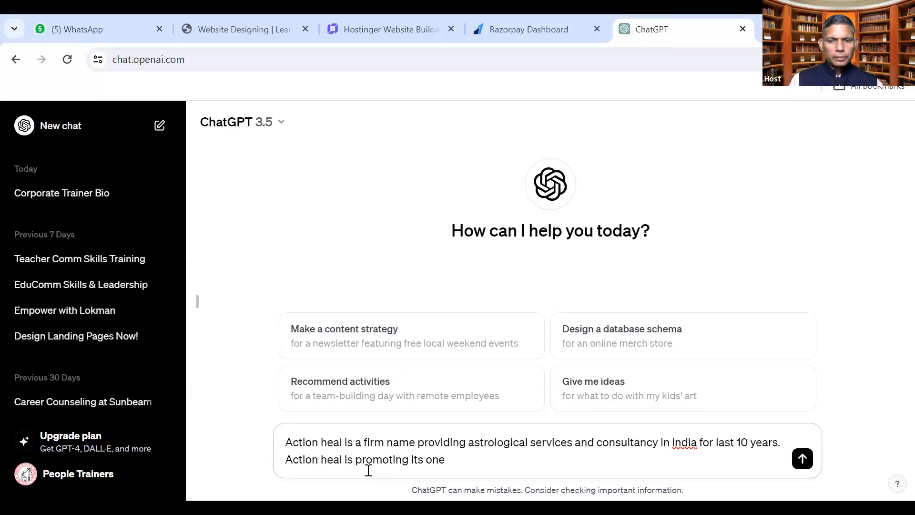
{"action": "type", "text": "marketin c"}
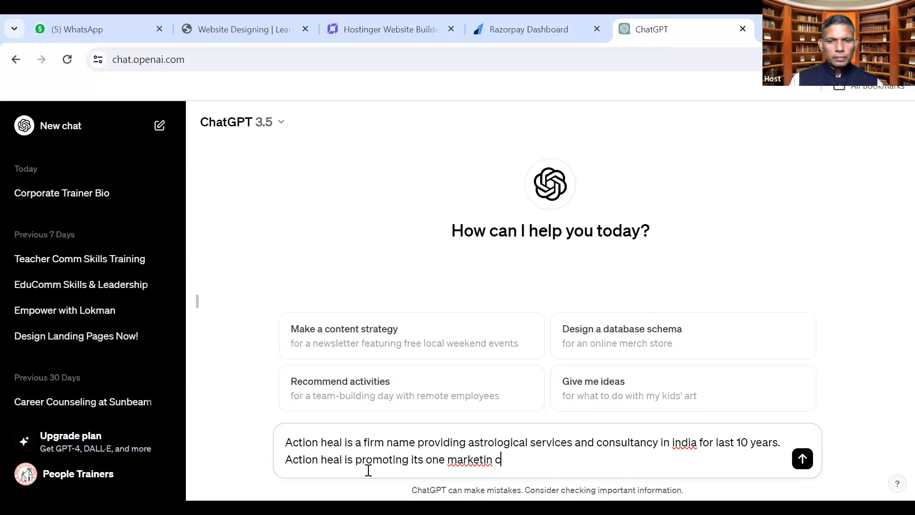
{"action": "type", "text": "ampaign to"}
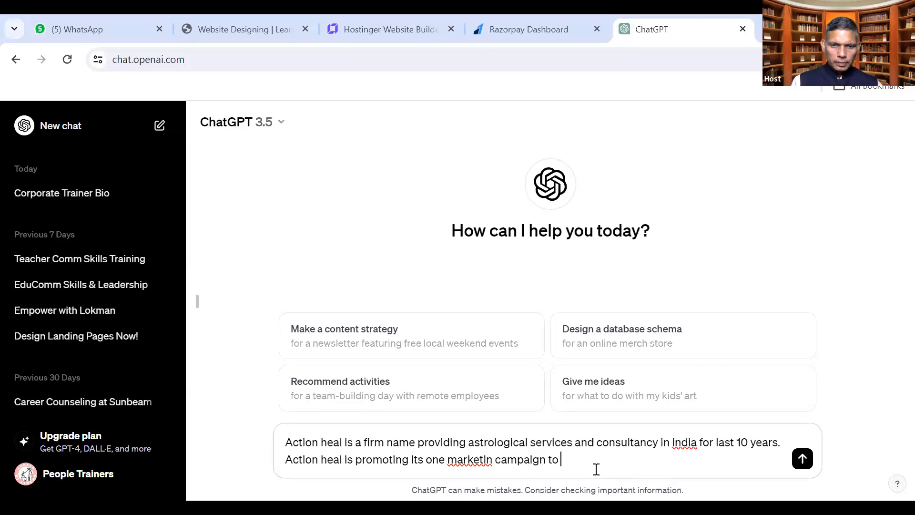
{"action": "type", "text": "get "}
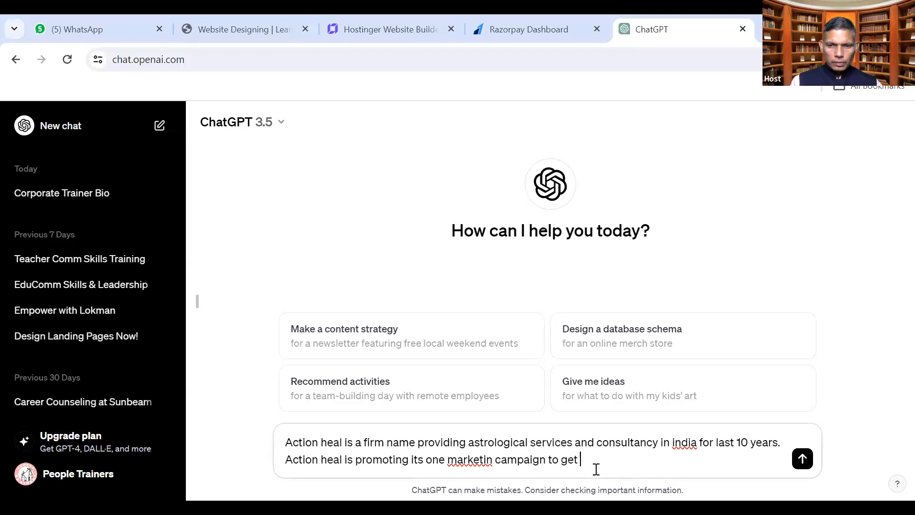
{"action": "type", "text": "rid of diseases "}
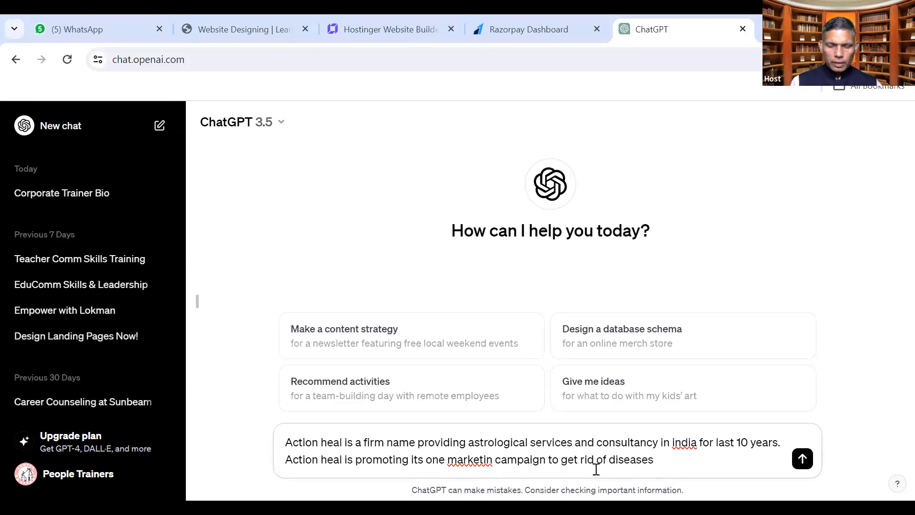
{"action": "type", "text": "at ease t"}
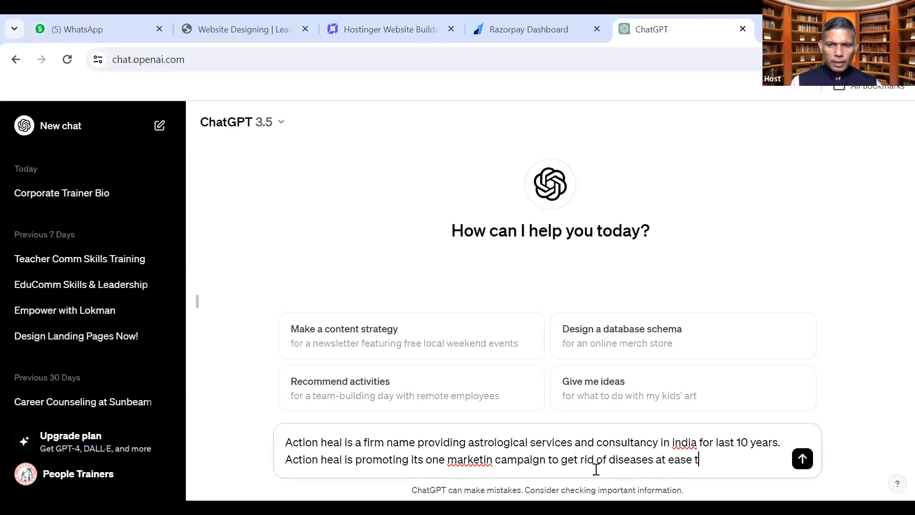
{"action": "type", "text": "hrough Nadi "}
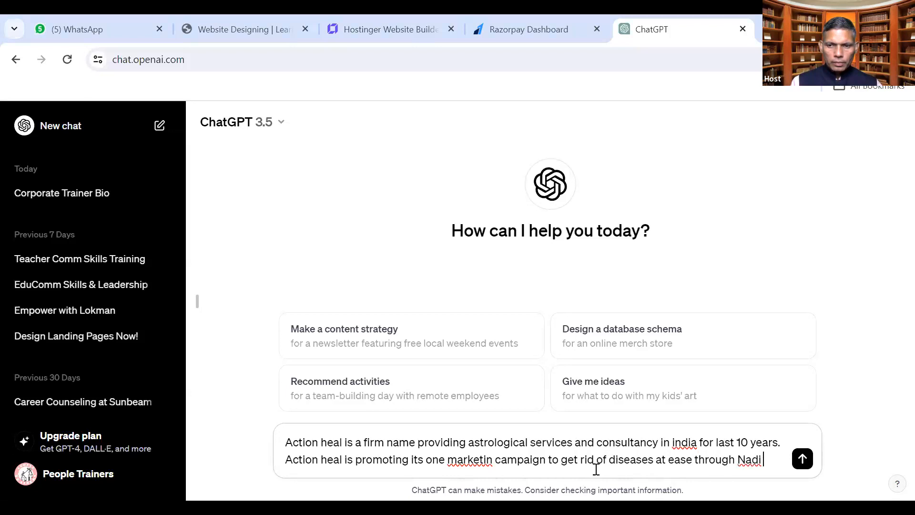
{"action": "type", "text": "Pareek"}
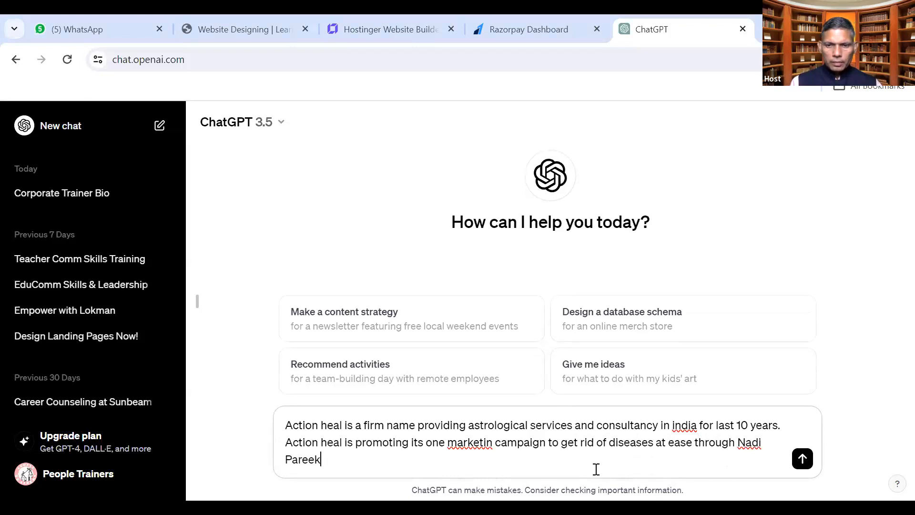
{"action": "type", "text": "shan &"}
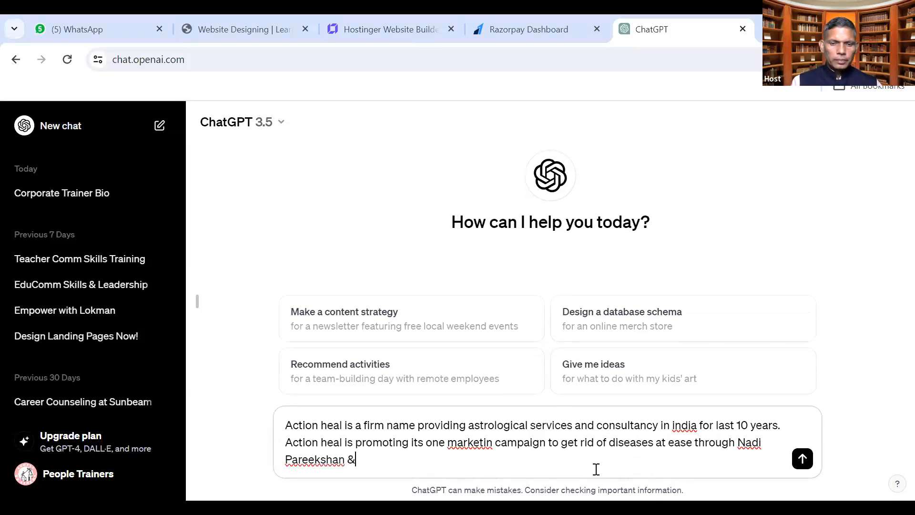
{"action": "key", "text": "BackSpace"}
{"action": "key", "text": "BackSpace"}
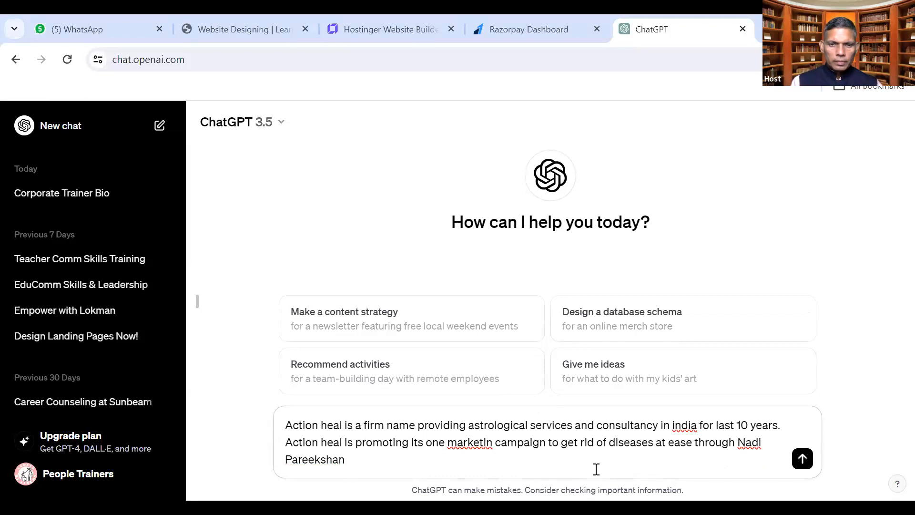
{"action": "type", "text": "and consultancy thenaf"}
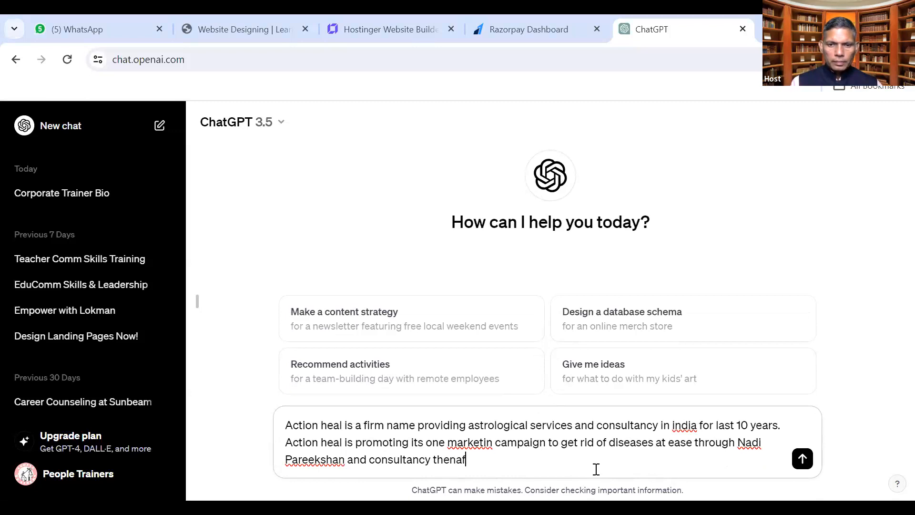
{"action": "type", "text": "ter. Wr"}
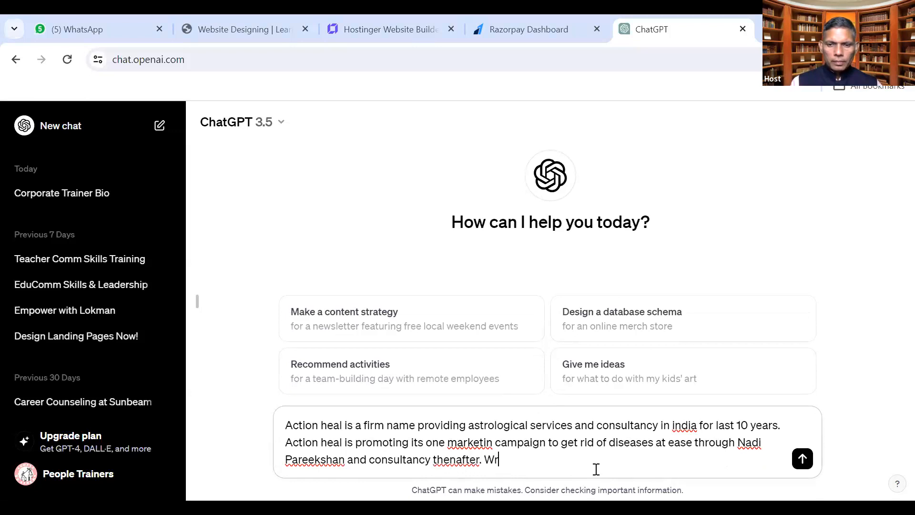
{"action": "type", "text": "ite a short b"}
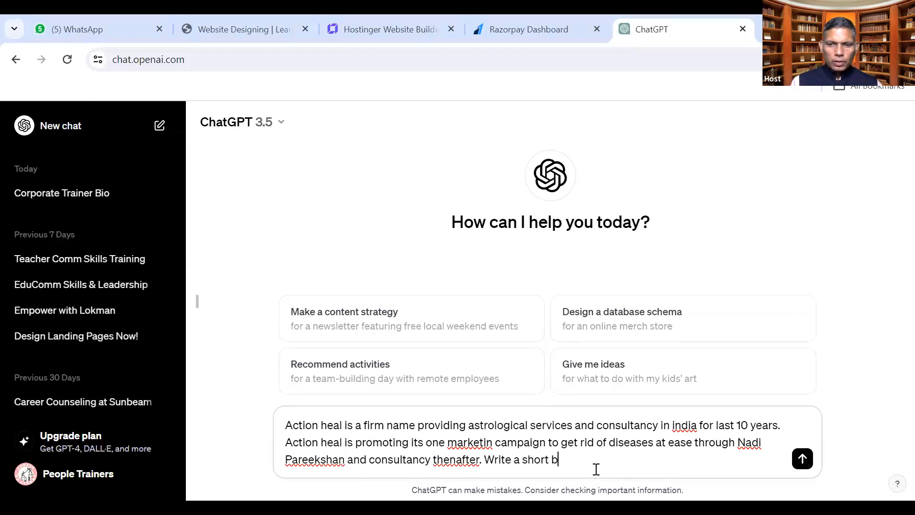
{"action": "type", "text": "io in"}
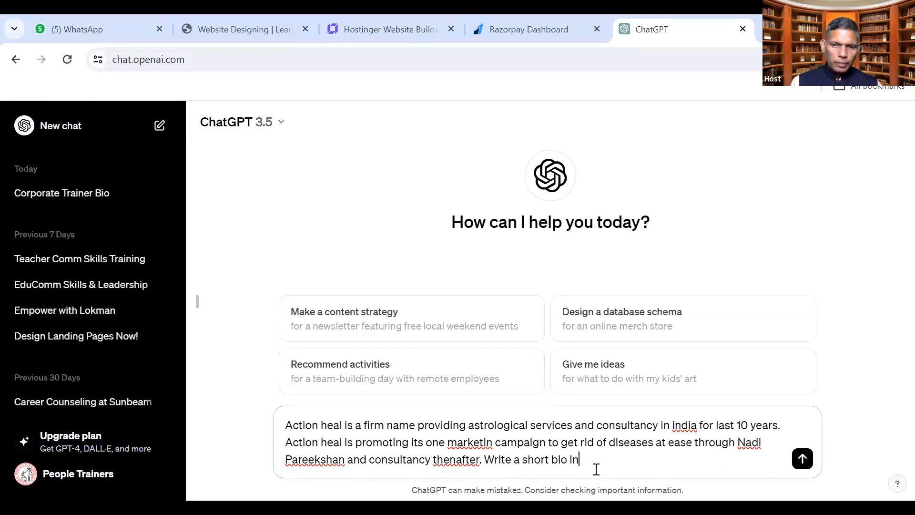
{"action": "type", "text": " 700  c"}
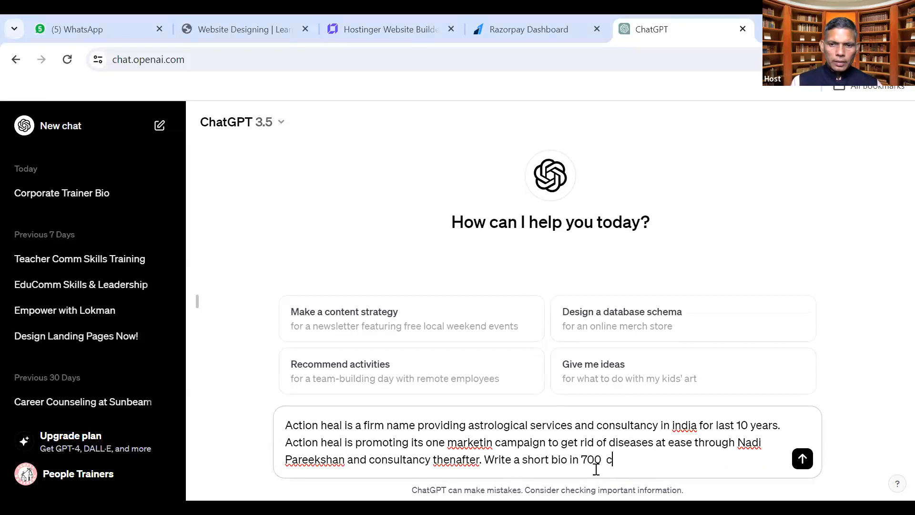
{"action": "type", "text": "haracters"}
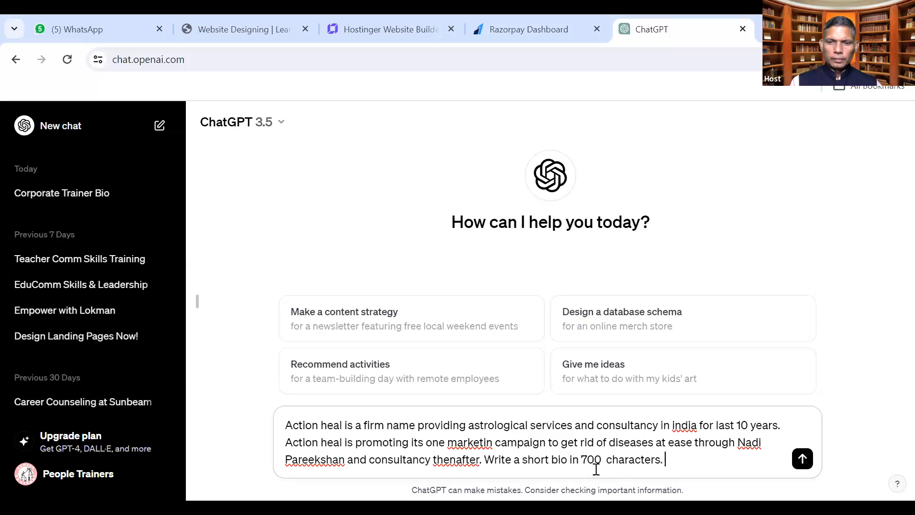
{"action": "key", "text": "Return"}
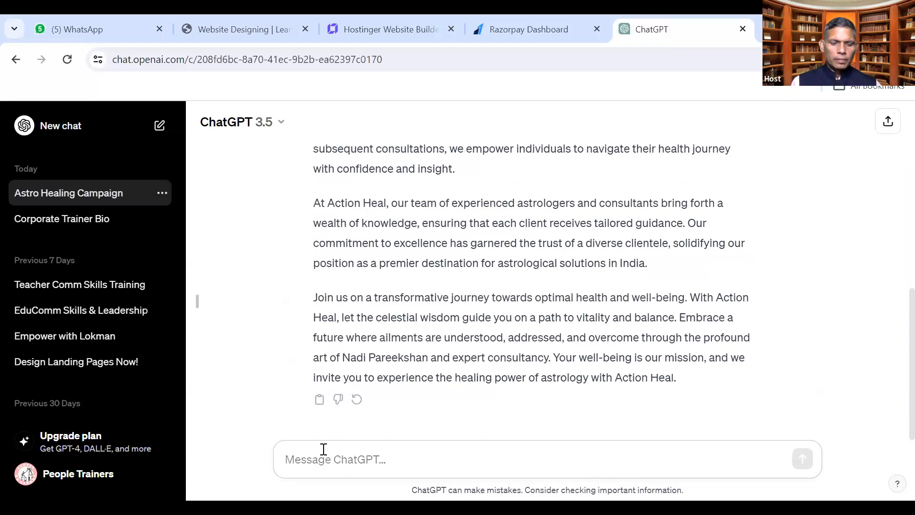
Ask ChatGPT to 'summarise this in 200 characters' and copy its reply
{"action": "type", "text": "summarise this in 2"}
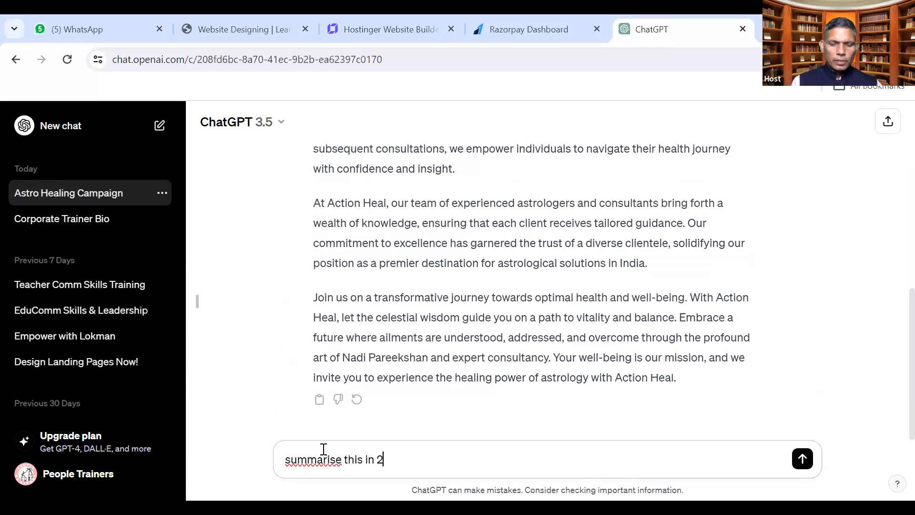
{"action": "type", "text": "00 character"}
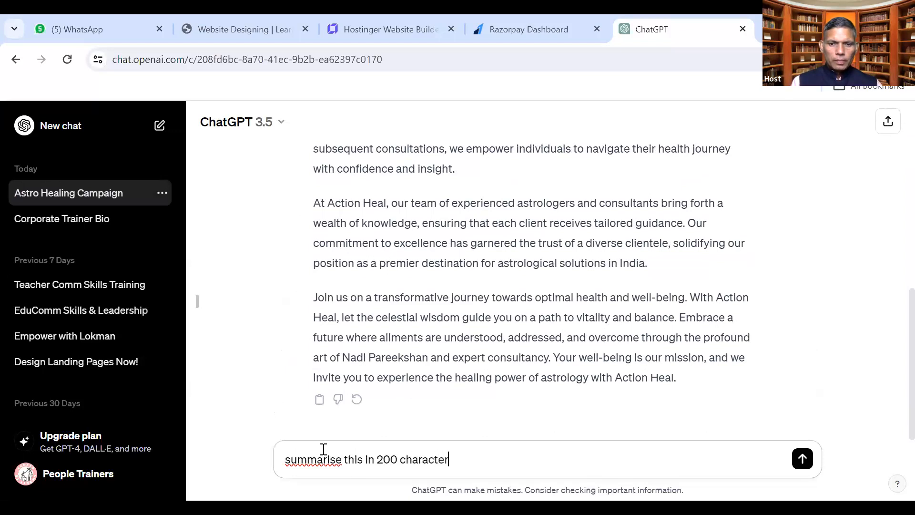
{"action": "type", "text": "s"}
{"action": "key", "text": "Return"}
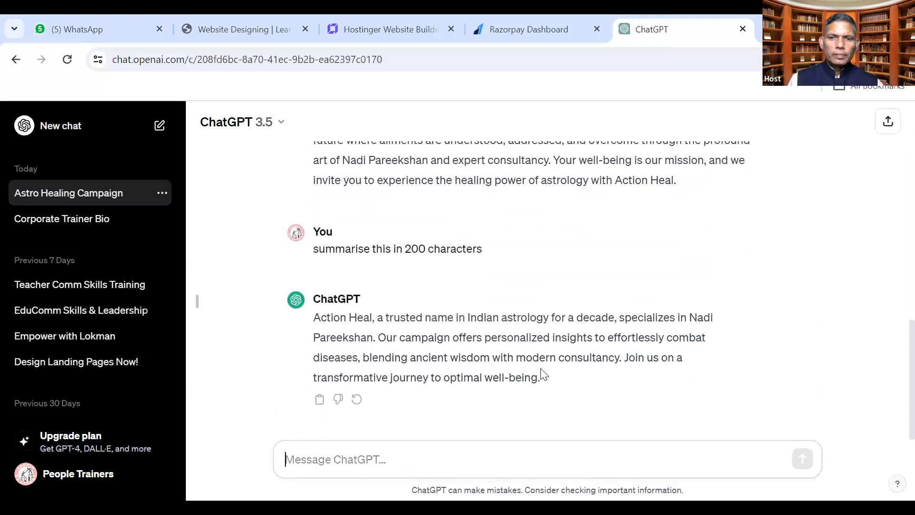
{"action": "left_click_drag", "start_coordinate": [548, 381], "coordinate": [313, 320]}
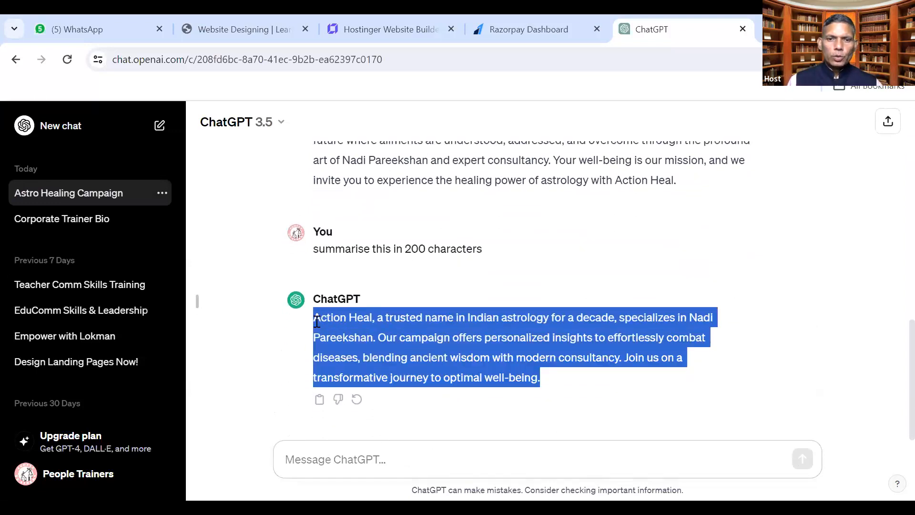
{"action": "right_click", "coordinate": [352, 321]}
{"action": "left_click", "coordinate": [396, 177]}
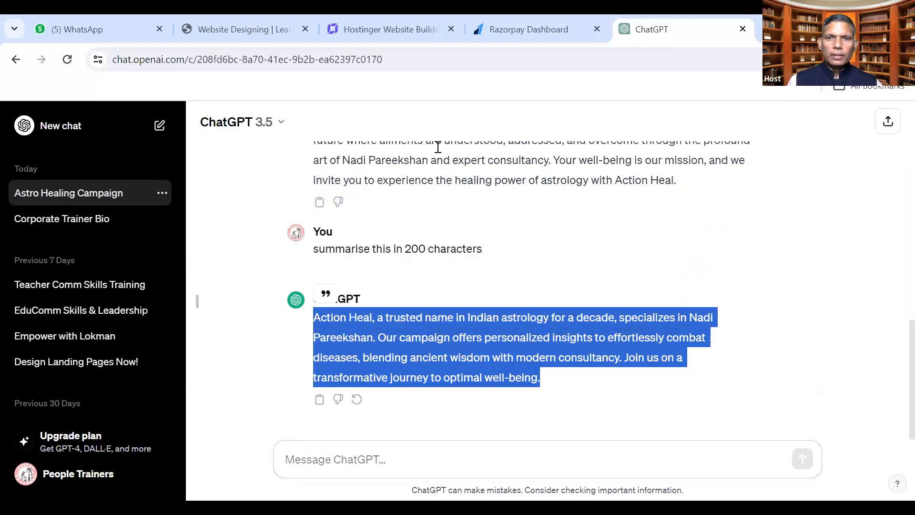
Paste the copied summary into the Hostinger Description box and create the website
{"action": "left_click", "coordinate": [394, 30]}
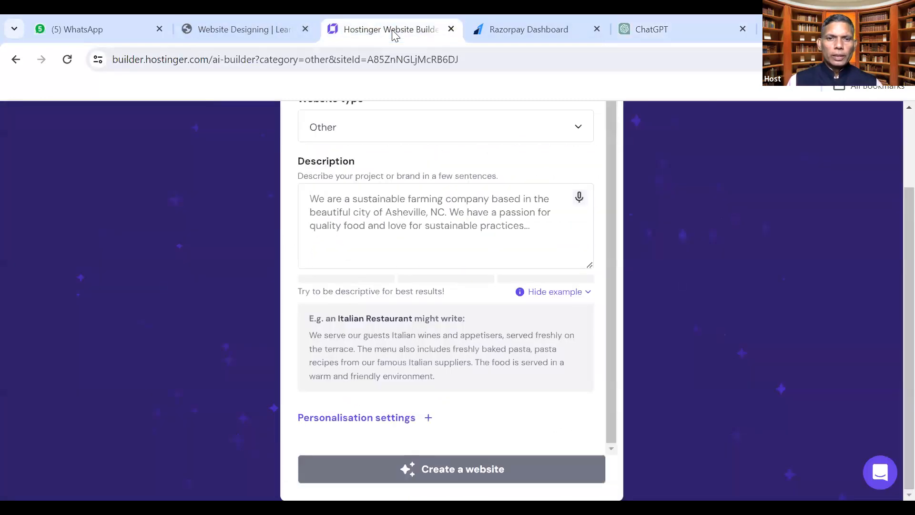
{"action": "left_click", "coordinate": [360, 213]}
{"action": "key", "text": "ctrl+v"}
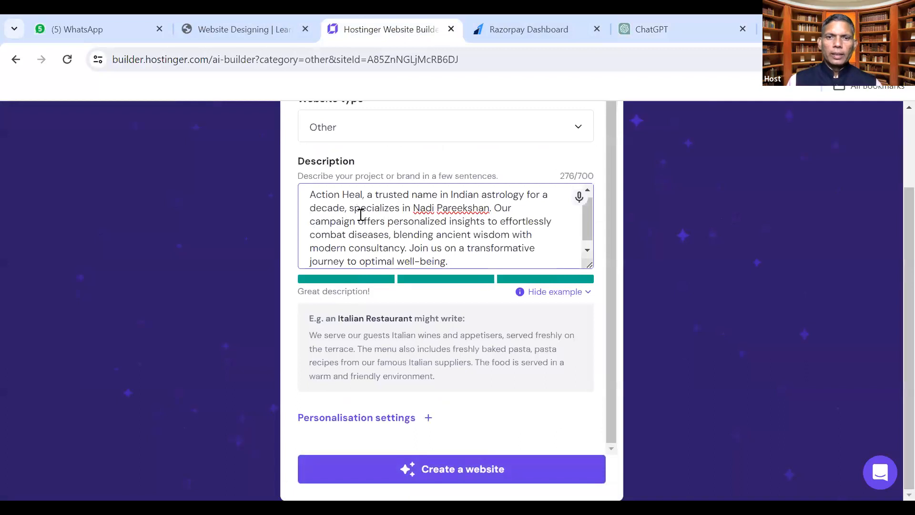
{"action": "scroll", "coordinate": [463, 252], "scroll_direction": "down", "scroll_amount": 1}
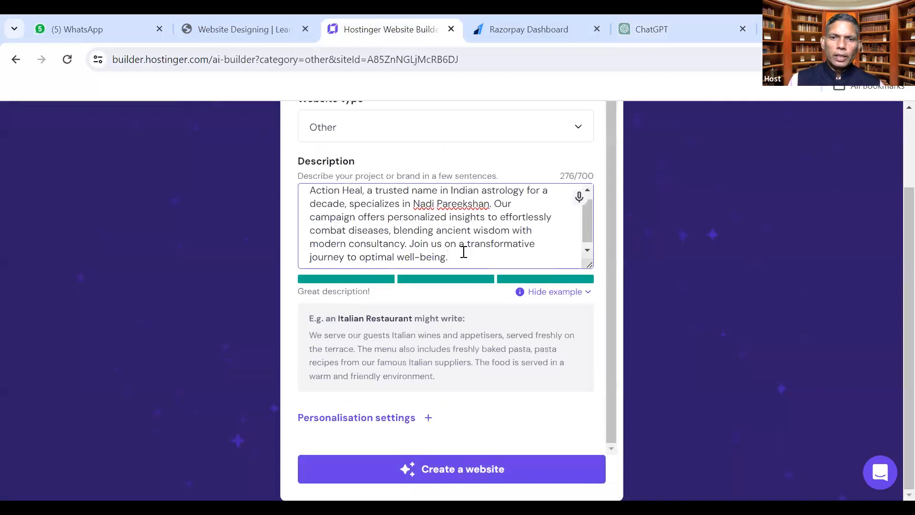
{"action": "scroll", "coordinate": [463, 252], "scroll_direction": "up", "scroll_amount": 1}
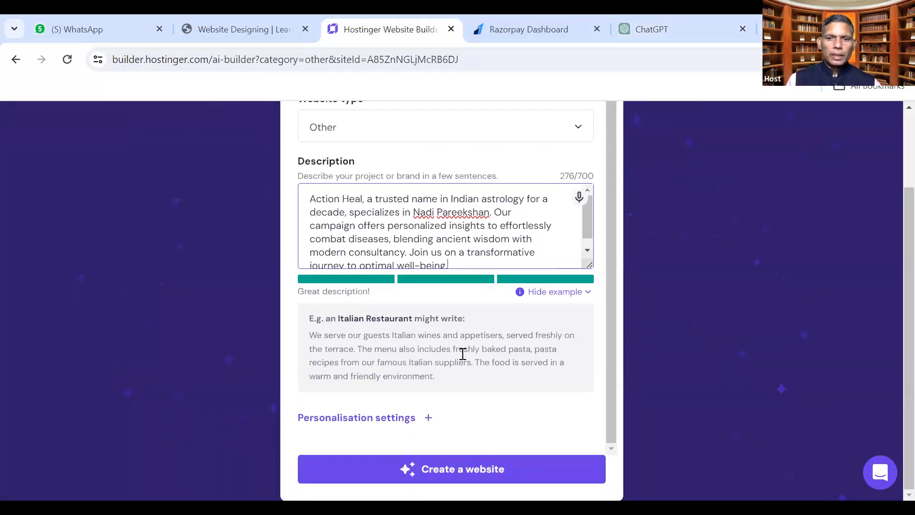
{"action": "left_click", "coordinate": [456, 472]}
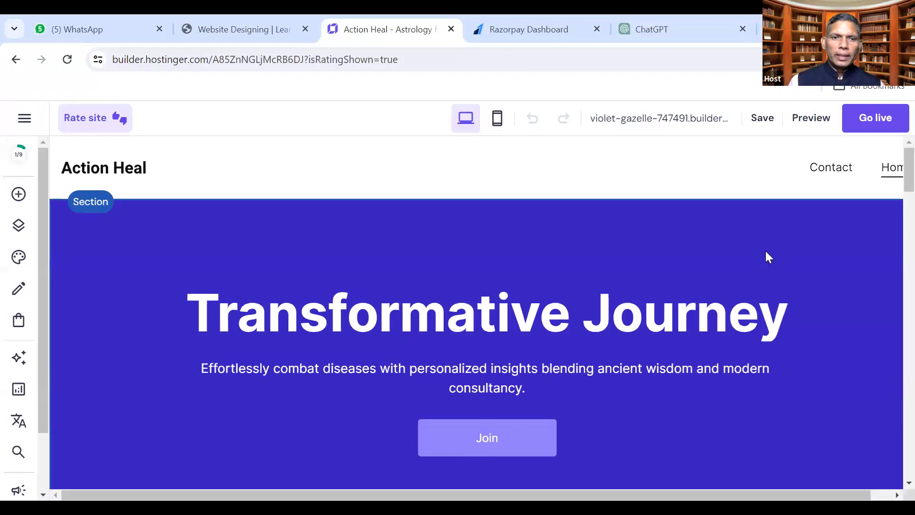
Scroll the generated Action Heal page to the footer and back, then show the site address details
{"action": "scroll", "coordinate": [492, 339], "scroll_direction": "down", "scroll_amount": 5}
{"action": "scroll", "coordinate": [492, 339], "scroll_direction": "down", "scroll_amount": 10}
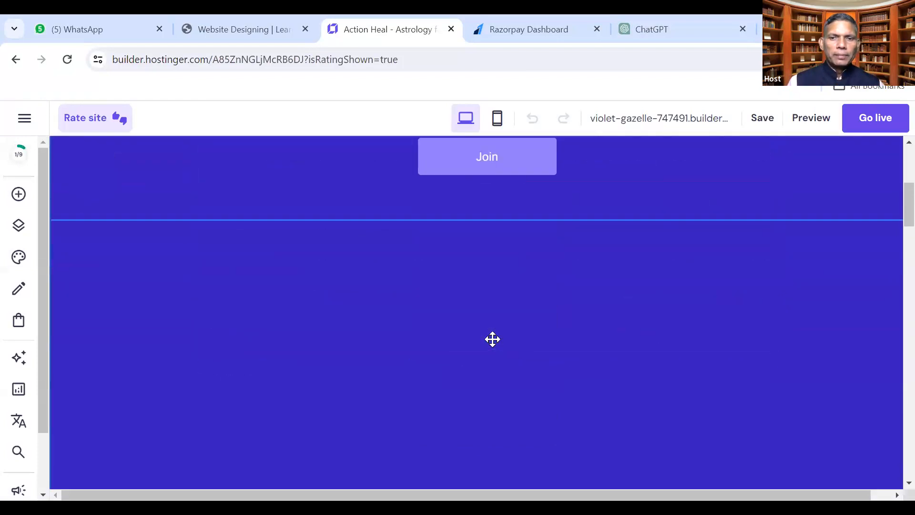
{"action": "scroll", "coordinate": [493, 339], "scroll_direction": "down", "scroll_amount": 10}
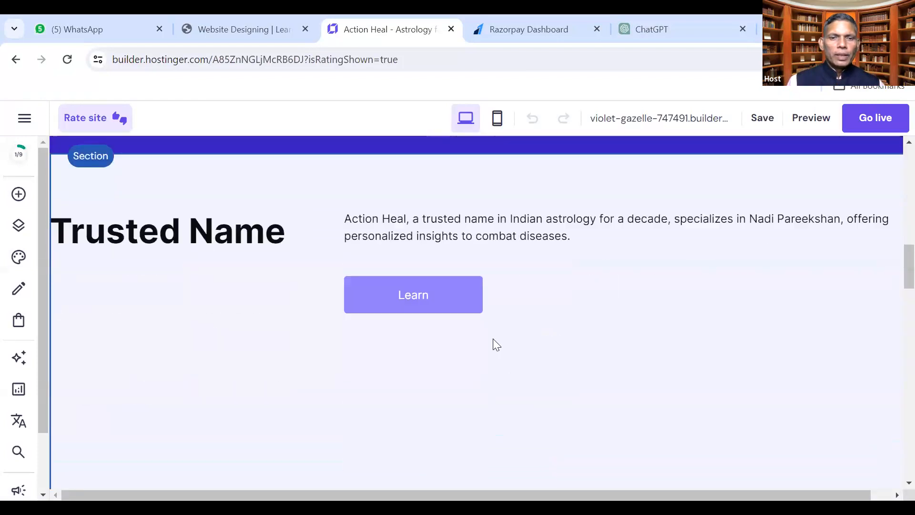
{"action": "scroll", "coordinate": [493, 339], "scroll_direction": "down", "scroll_amount": 10}
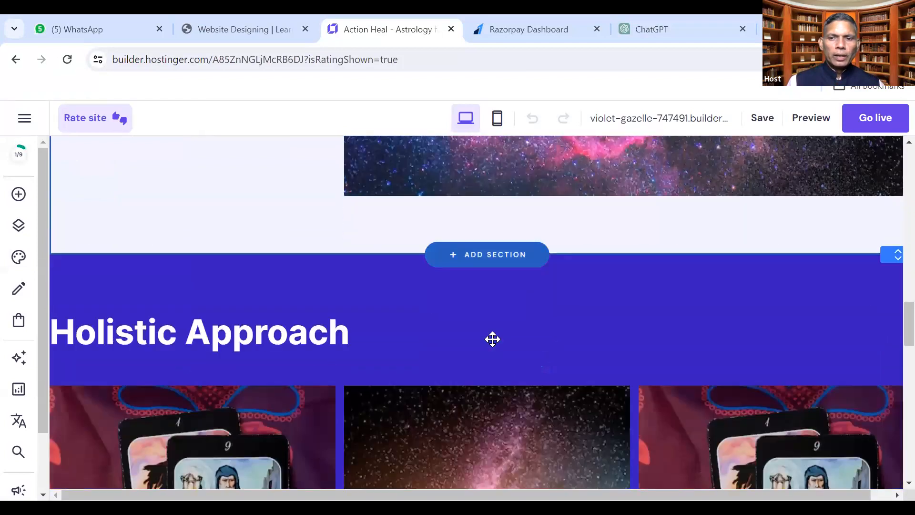
{"action": "scroll", "coordinate": [493, 339], "scroll_direction": "down", "scroll_amount": 10}
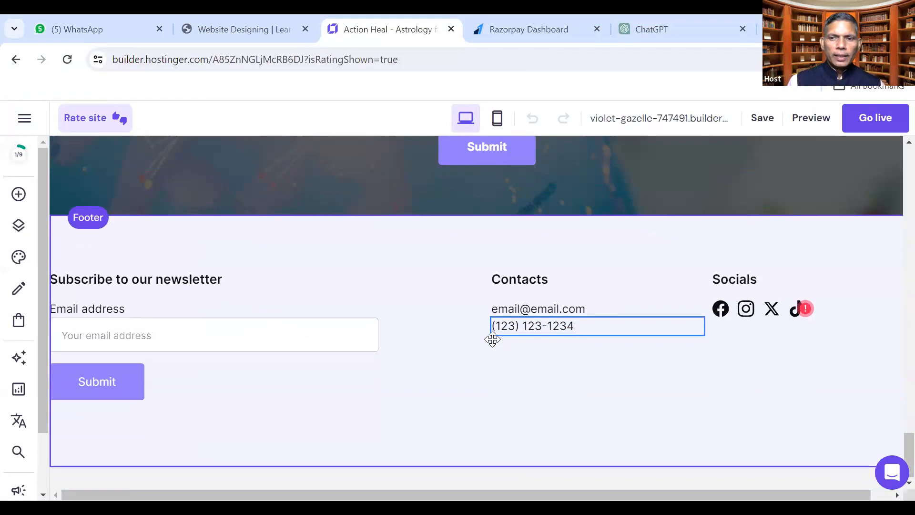
{"action": "scroll", "coordinate": [492, 338], "scroll_direction": "up", "scroll_amount": 15}
{"action": "scroll", "coordinate": [492, 339], "scroll_direction": "up", "scroll_amount": 10}
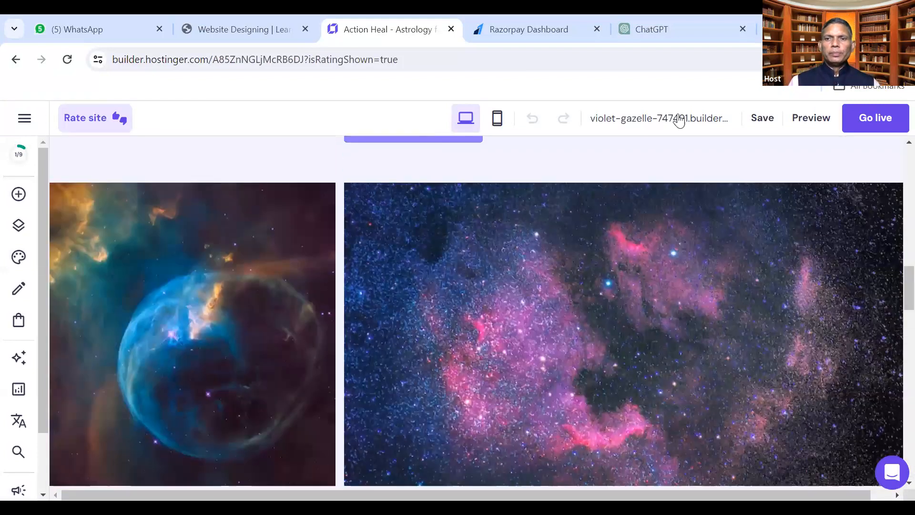
{"action": "left_click", "coordinate": [676, 117]}
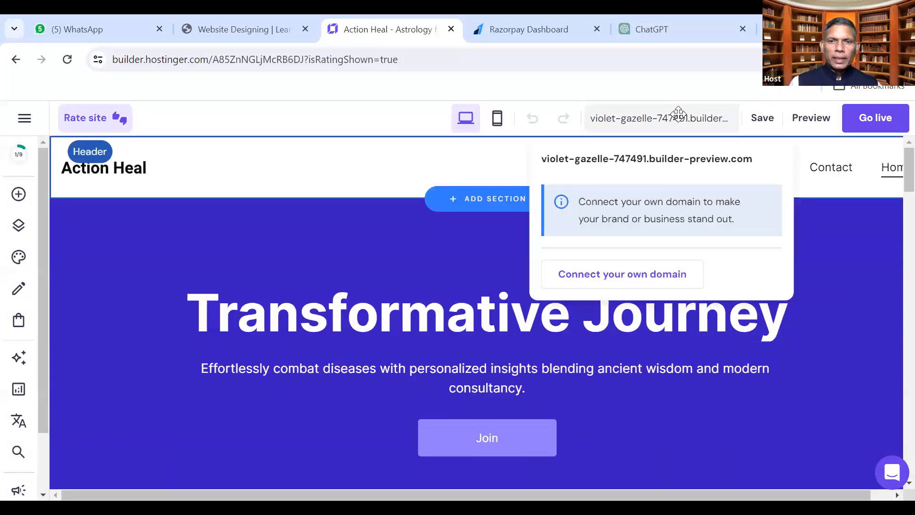
Open the site preview and scroll through the Action Heal page
{"action": "left_click", "coordinate": [811, 117]}
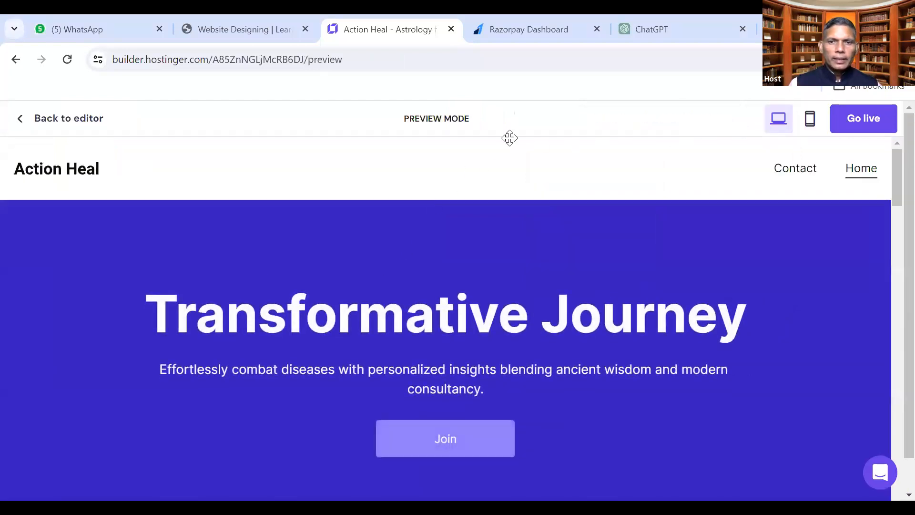
{"action": "scroll", "coordinate": [516, 353], "scroll_direction": "down", "scroll_amount": 8}
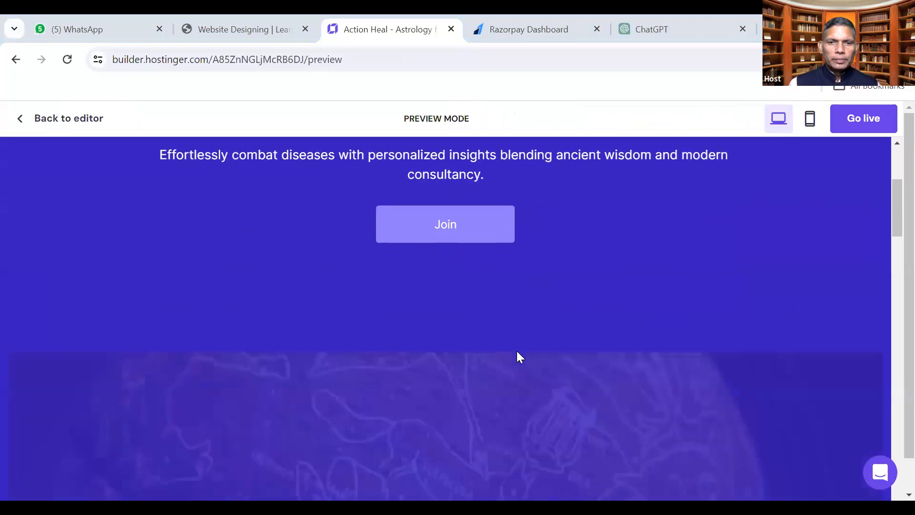
{"action": "scroll", "coordinate": [517, 355], "scroll_direction": "down", "scroll_amount": 8}
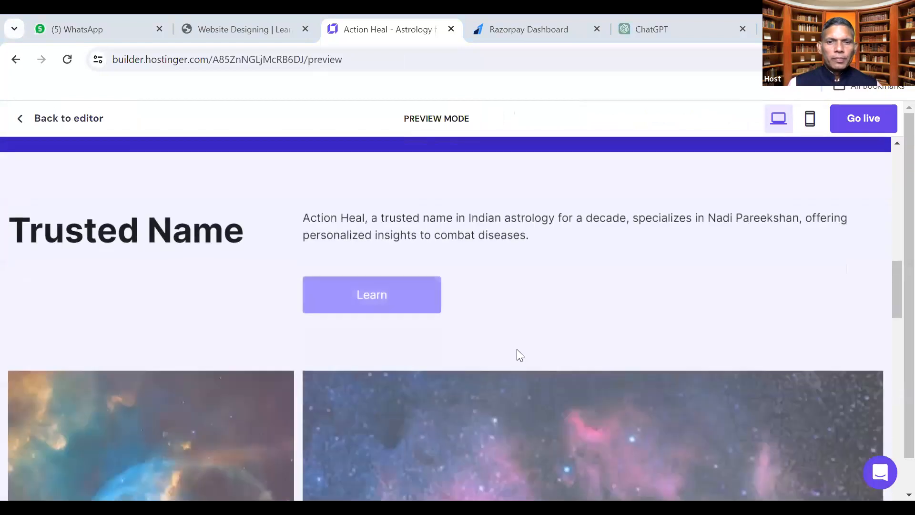
{"action": "scroll", "coordinate": [517, 355], "scroll_direction": "down", "scroll_amount": 8}
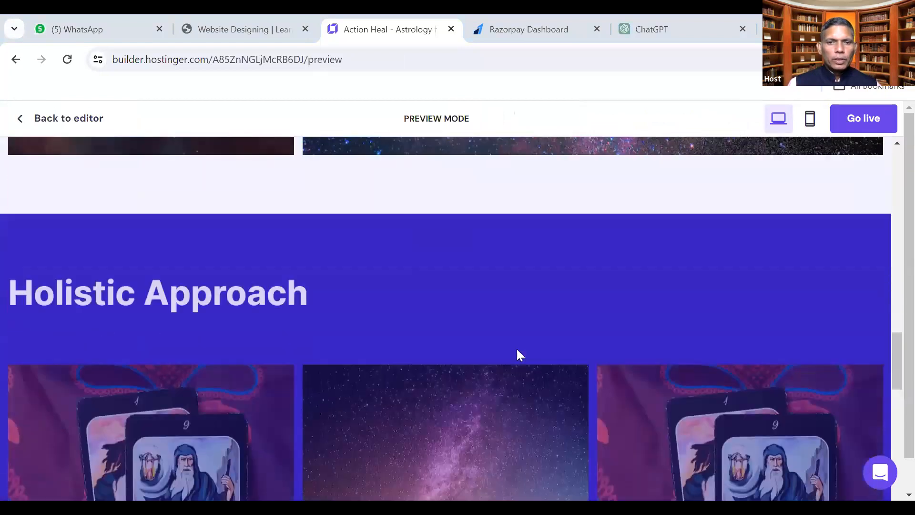
{"action": "scroll", "coordinate": [516, 354], "scroll_direction": "down", "scroll_amount": 10}
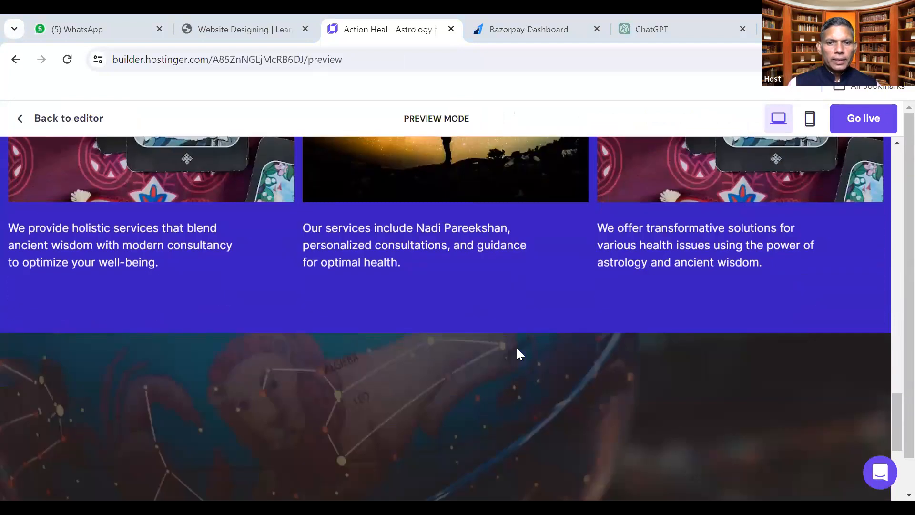
{"action": "scroll", "coordinate": [519, 354], "scroll_direction": "up", "scroll_amount": 20}
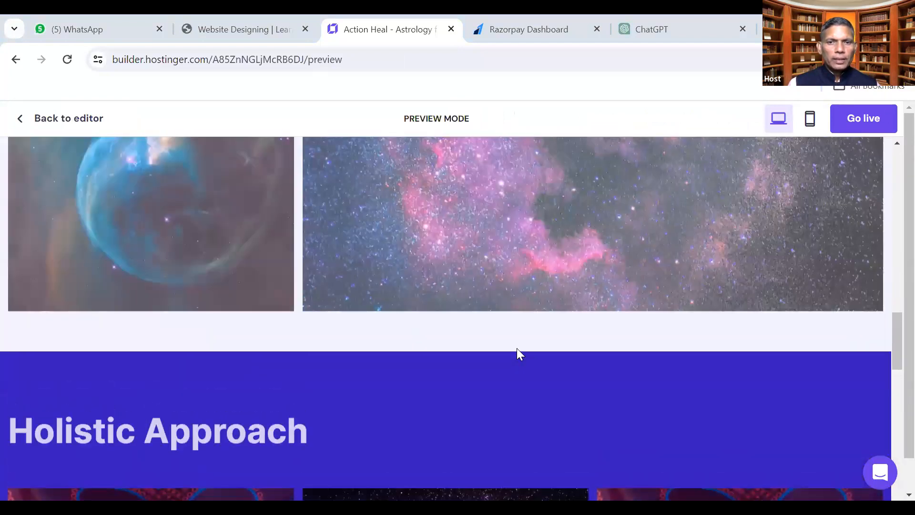
{"action": "scroll", "coordinate": [519, 354], "scroll_direction": "up", "scroll_amount": 5}
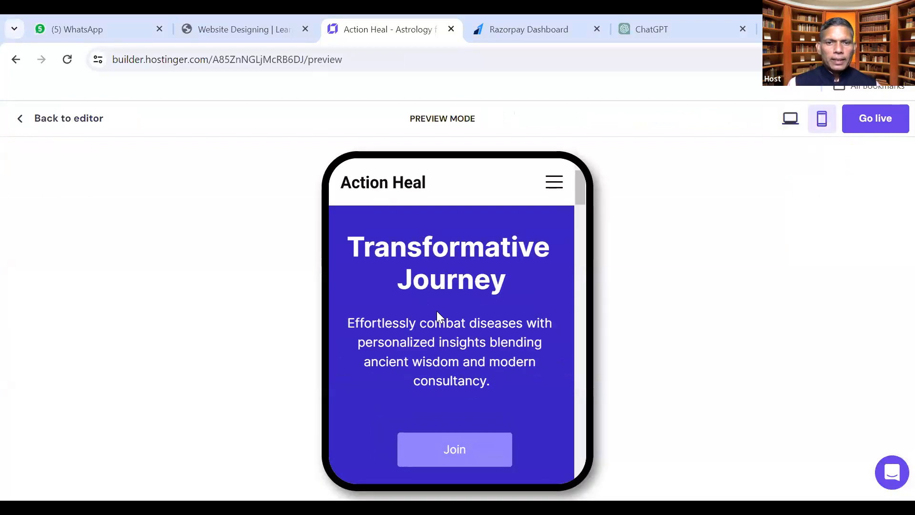
{"action": "scroll", "coordinate": [437, 311], "scroll_direction": "down", "scroll_amount": 10}
{"action": "scroll", "coordinate": [440, 315], "scroll_direction": "down", "scroll_amount": 10}
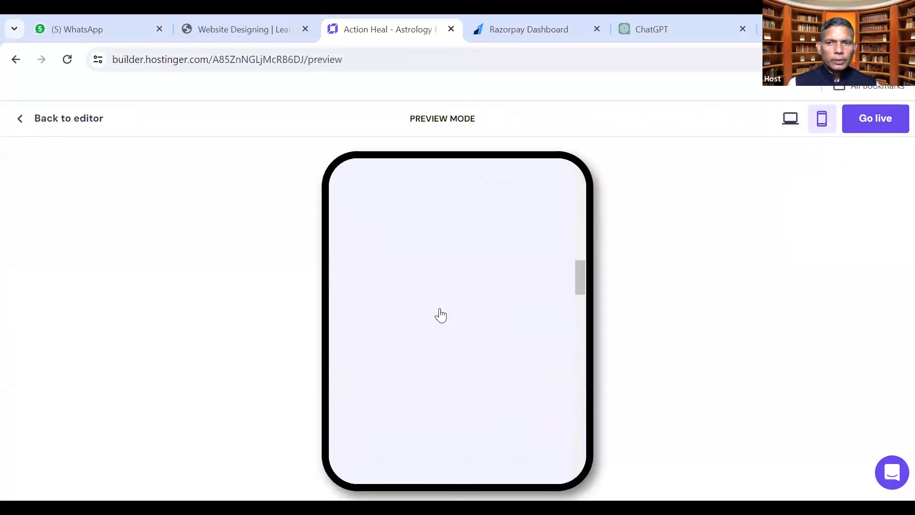
{"action": "scroll", "coordinate": [439, 308], "scroll_direction": "down", "scroll_amount": 15}
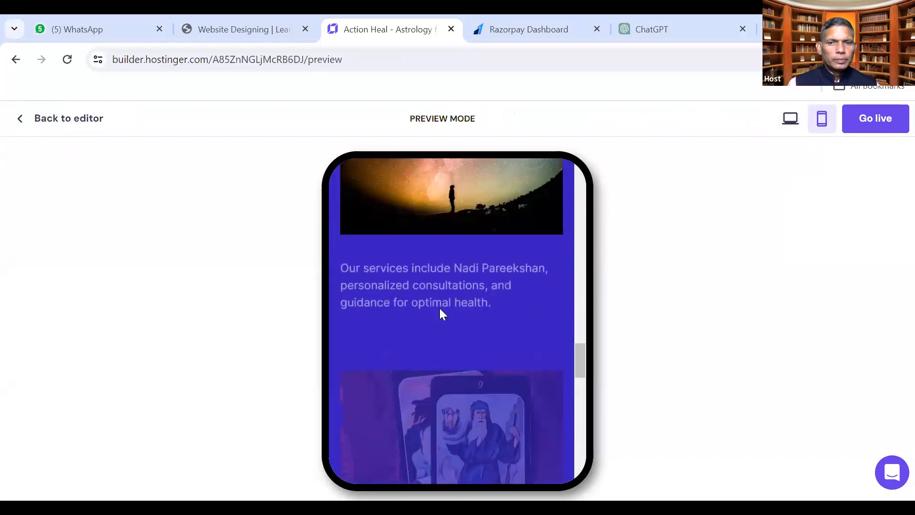
{"action": "scroll", "coordinate": [452, 304], "scroll_direction": "down", "scroll_amount": 3}
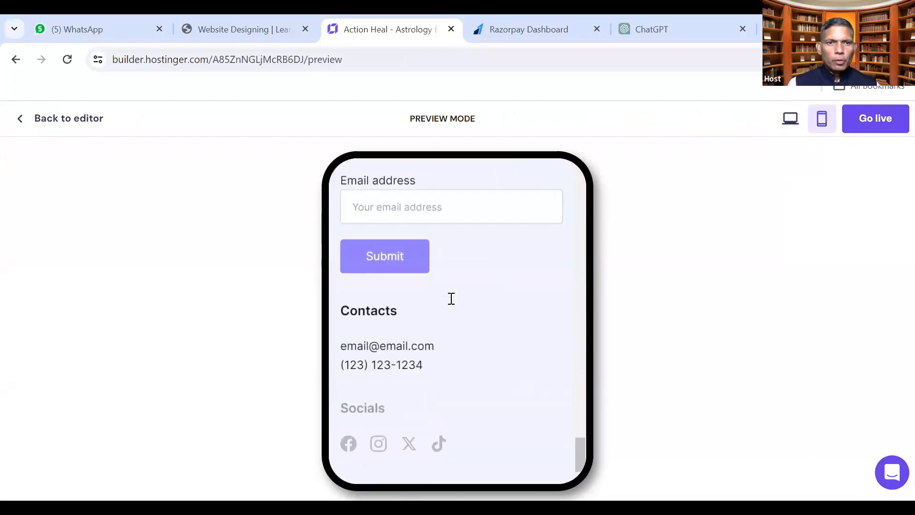
{"action": "scroll", "coordinate": [457, 300], "scroll_direction": "up", "scroll_amount": 10}
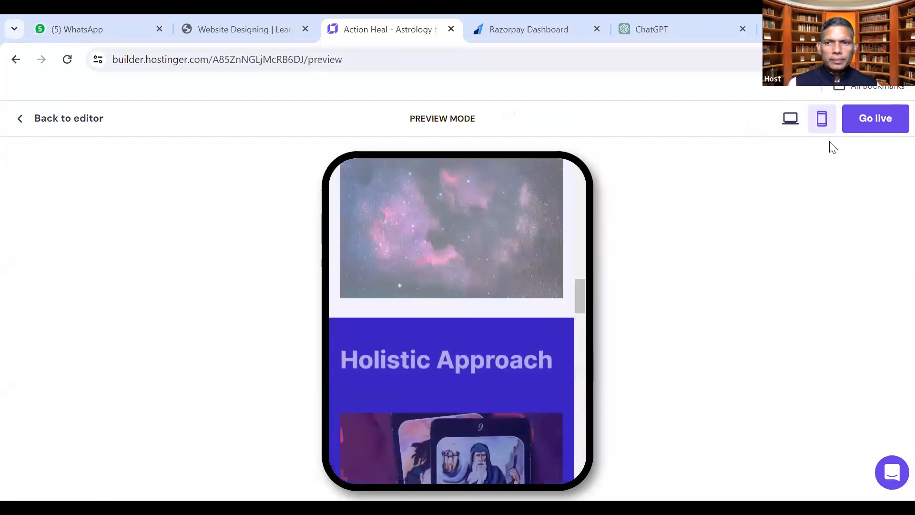
Switch the preview back to desktop, dismiss the setup checklist error, and return to the editor
{"action": "left_click", "coordinate": [788, 119]}
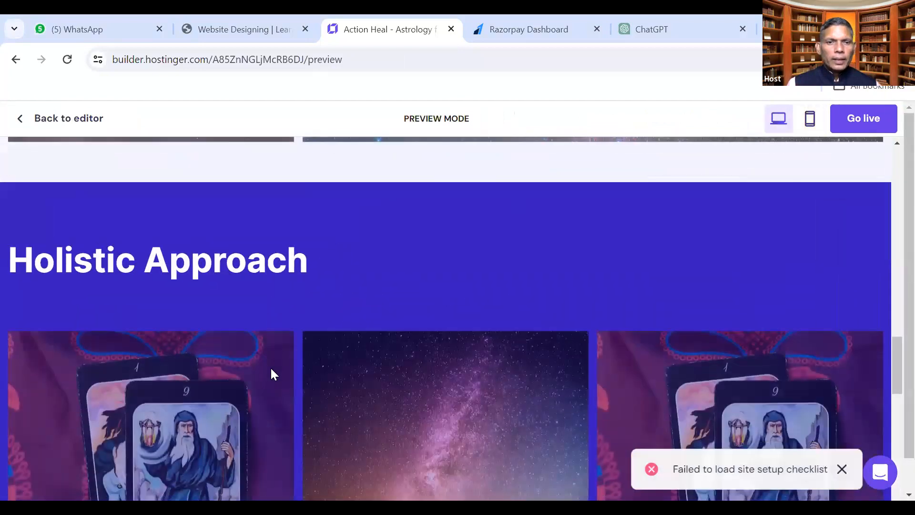
{"action": "scroll", "coordinate": [270, 370], "scroll_direction": "up", "scroll_amount": 10}
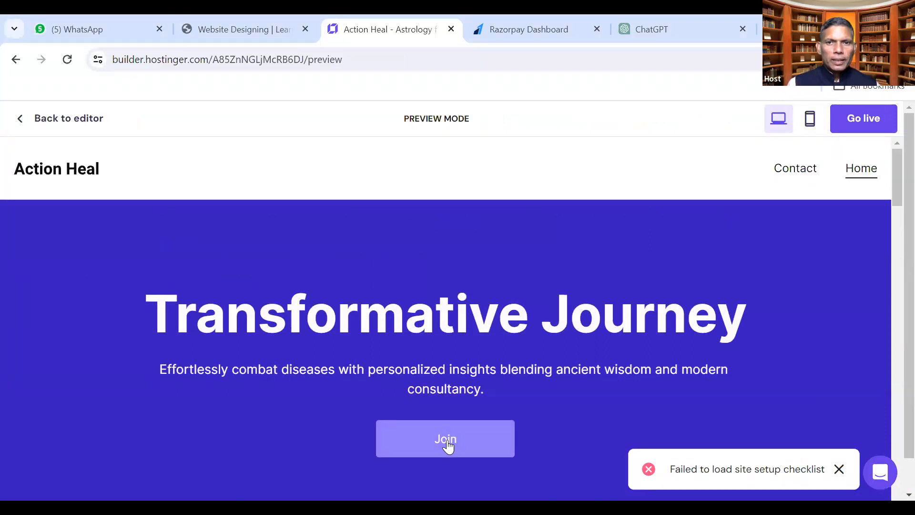
{"action": "left_click", "coordinate": [838, 470]}
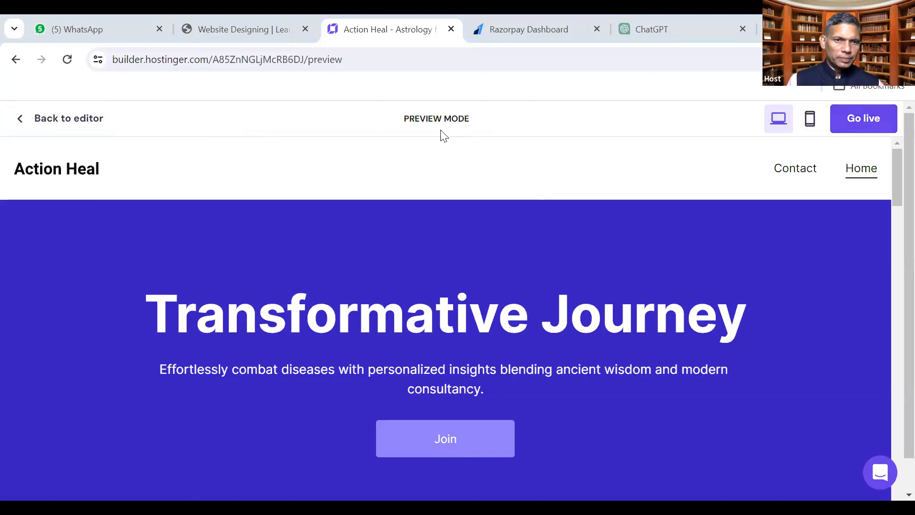
{"action": "left_click", "coordinate": [67, 119]}
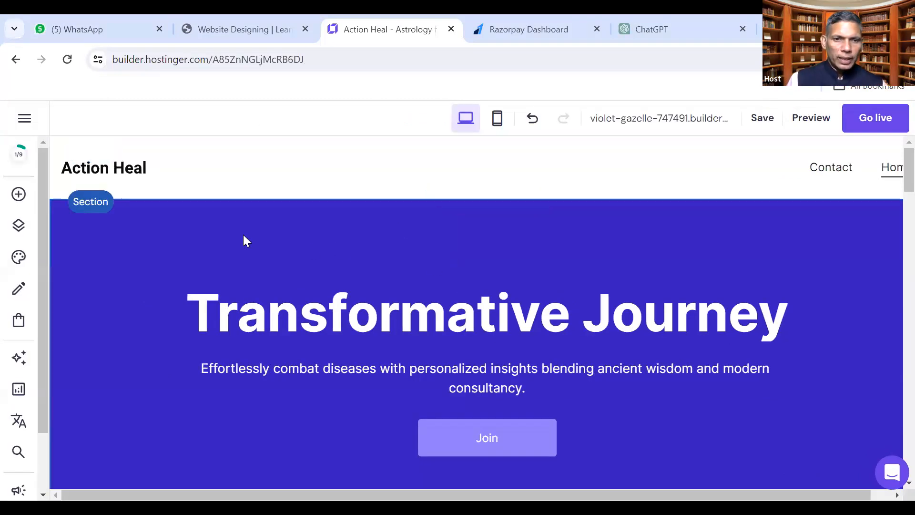
Paste 'चमत्कार' over the hero heading Transformative Journey, correcting the misspelled first paste
{"action": "left_click", "coordinate": [148, 173]}
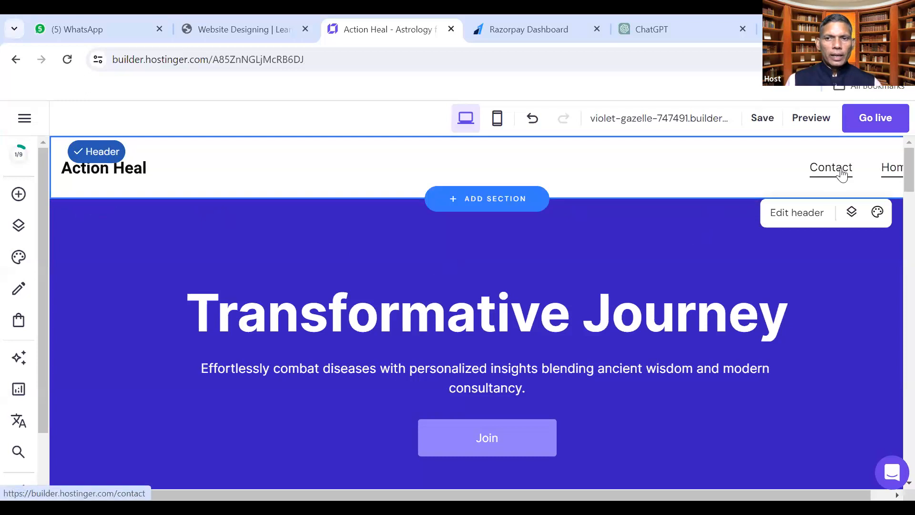
{"action": "left_click", "coordinate": [454, 316]}
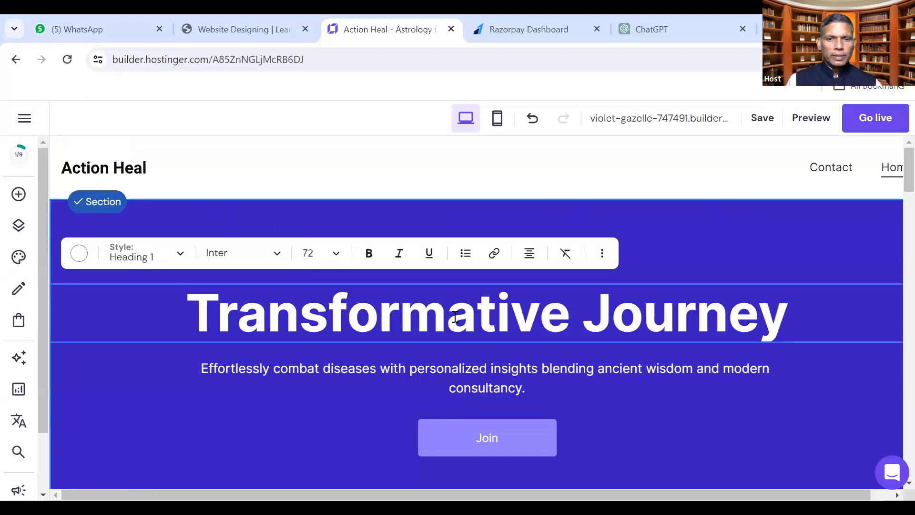
{"action": "left_click_drag", "start_coordinate": [199, 311], "coordinate": [783, 315]}
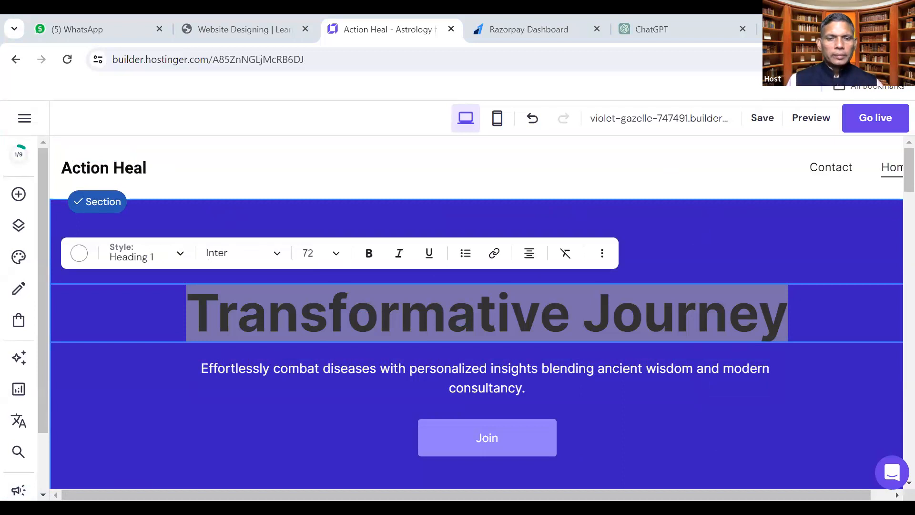
{"action": "left_click", "coordinate": [498, 328]}
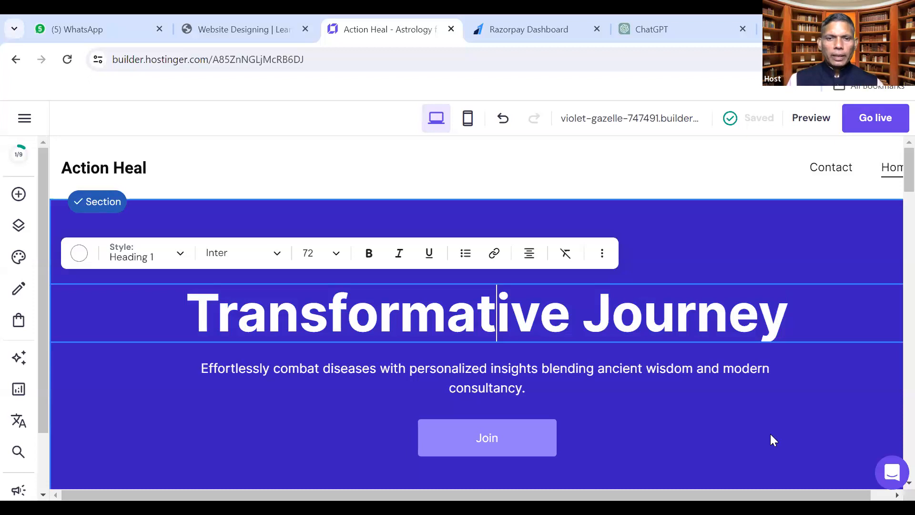
{"action": "triple_click", "coordinate": [787, 312]}
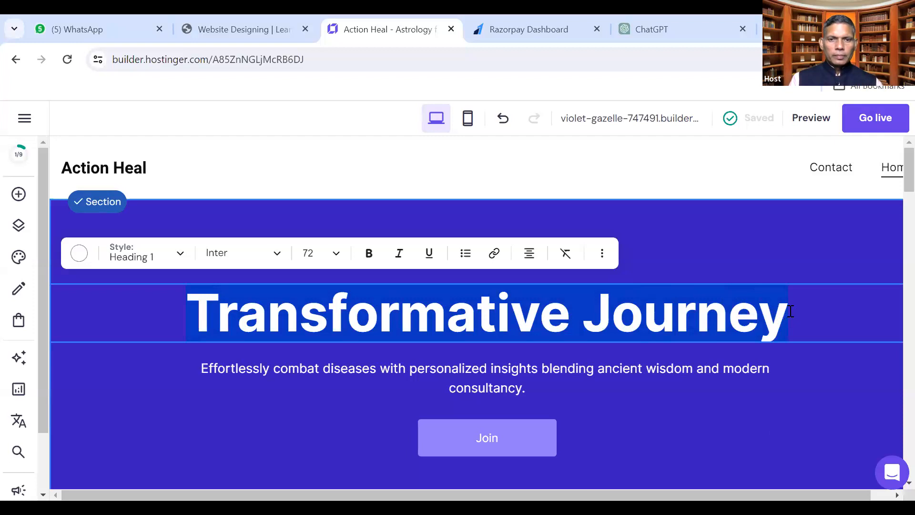
{"action": "type", "text": "चमक्टर"}
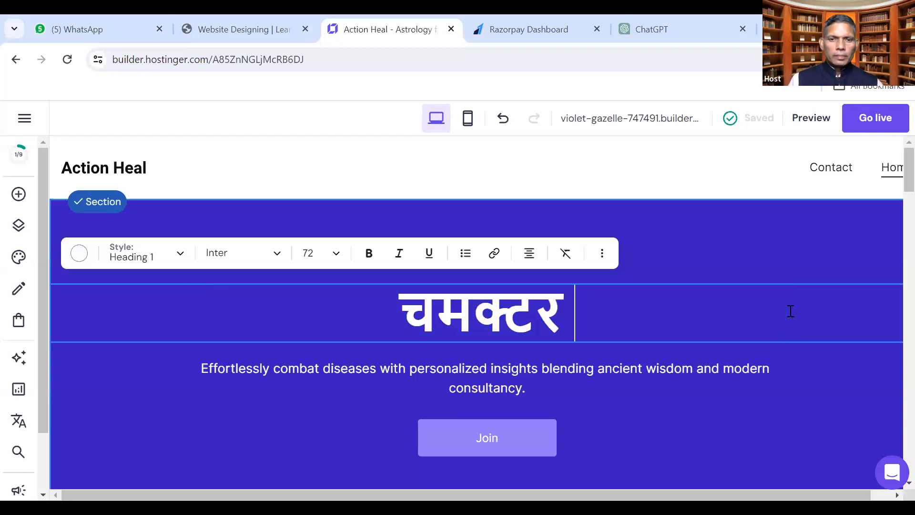
{"action": "left_click_drag", "start_coordinate": [395, 316], "coordinate": [573, 315]}
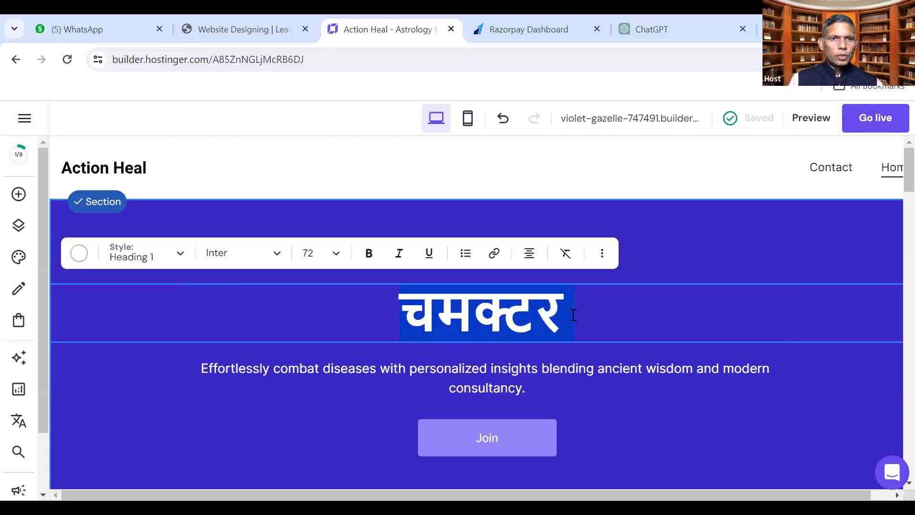
{"action": "type", "text": "चमत्कार"}
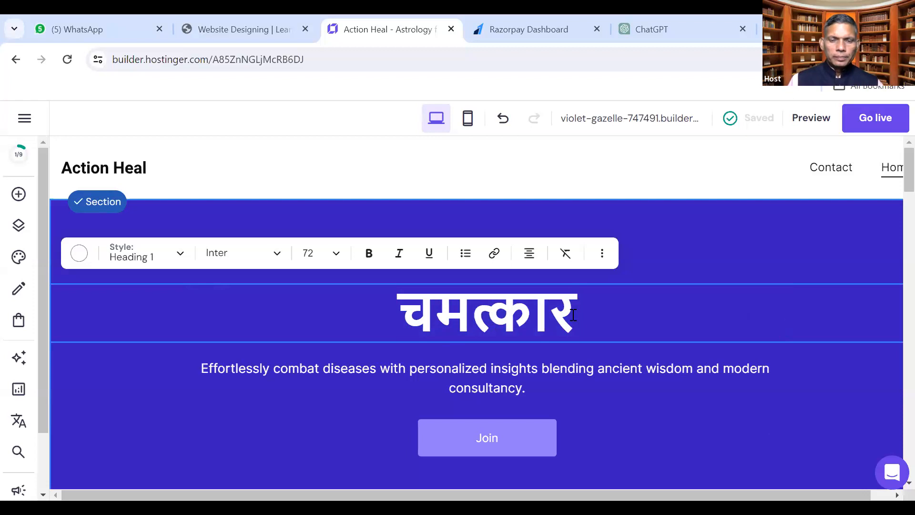
{"action": "left_click", "coordinate": [478, 381]}
{"action": "left_click", "coordinate": [477, 382]}
Replace the hero paragraph with 'अब आप नाडी परीक्षण द्वारा रोगों का पता लगा सकते हैं और चमत्कारिक विधियों के द्वारा निदान भी पा सकते हैं |'
{"action": "double_click", "coordinate": [478, 381]}
{"action": "triple_click", "coordinate": [478, 381]}
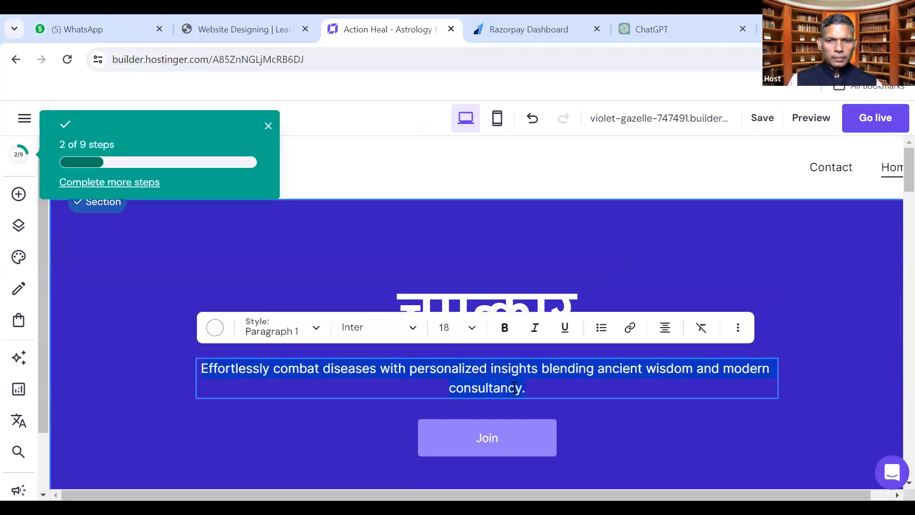
{"action": "type", "text": "अब "}
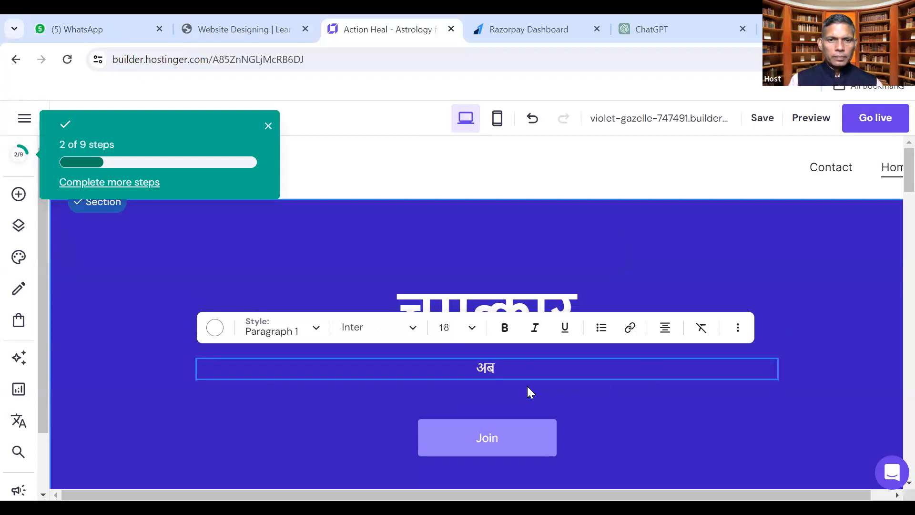
{"action": "type", "text": "आप "}
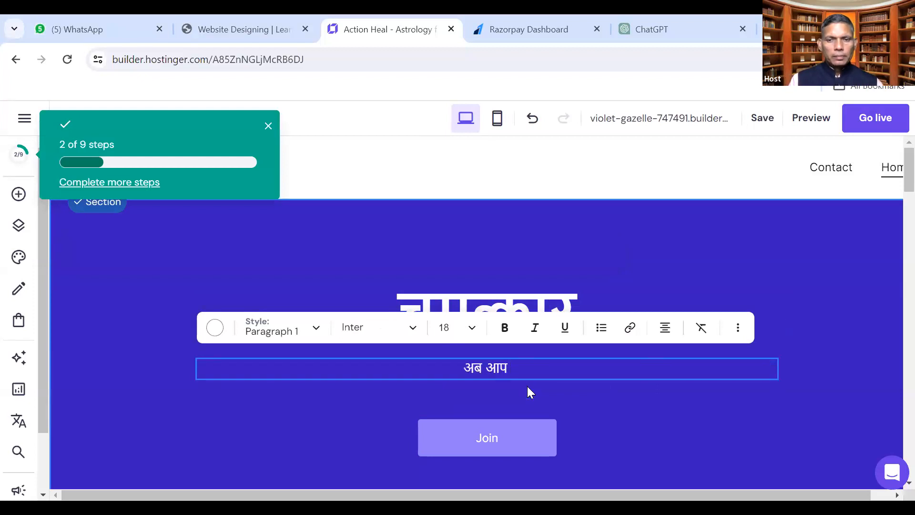
{"action": "type", "text": "घर"}
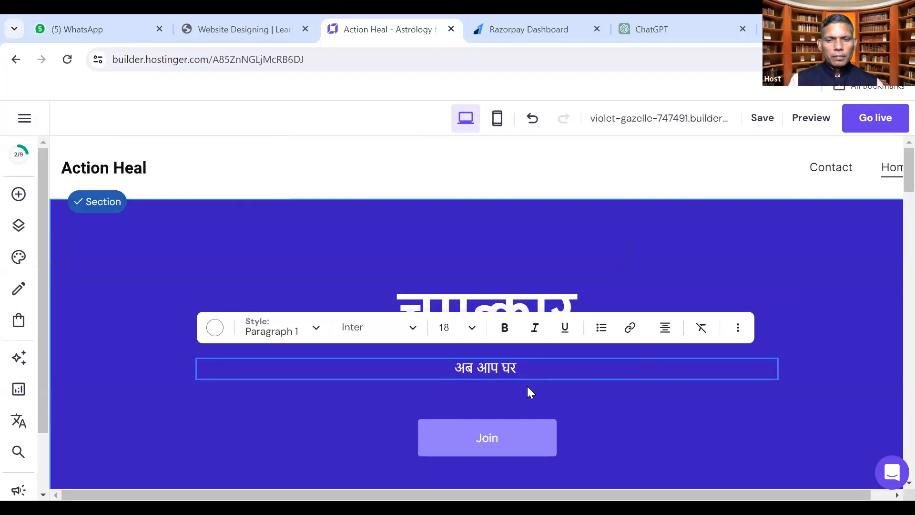
{"action": "type", "text": " बैठे"}
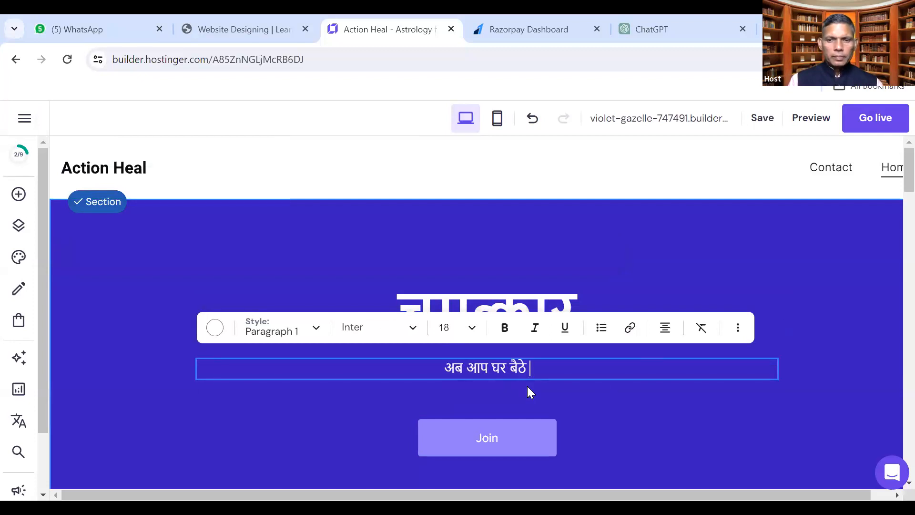
{"action": "type", "text": " मात्र"}
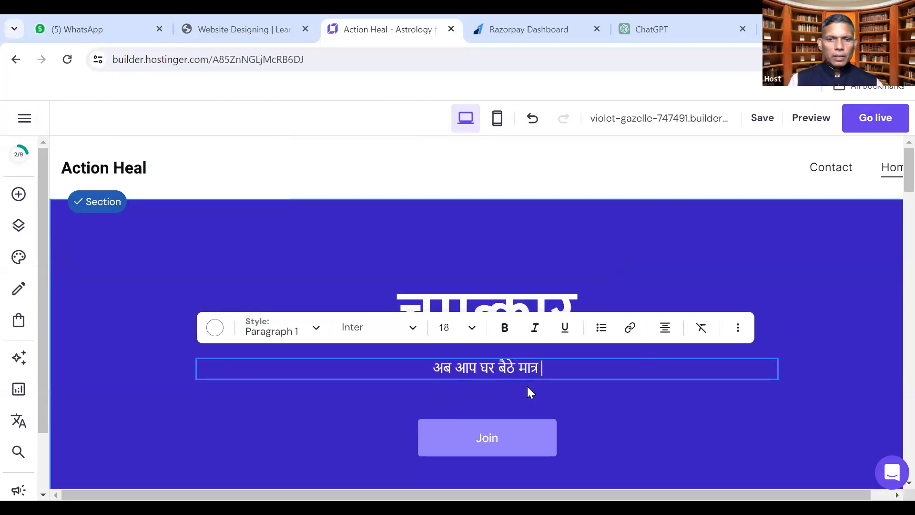
{"action": "key", "text": "BackSpace"}
{"action": "key", "text": "BackSpace"}
{"action": "key", "text": "BackSpace"}
{"action": "key", "text": "BackSpace"}
{"action": "key", "text": "BackSpace"}
{"action": "key", "text": "BackSpace"}
{"action": "key", "text": "BackSpace"}
{"action": "key", "text": "BackSpace"}
{"action": "key", "text": "BackSpace"}
{"action": "key", "text": "BackSpace"}
{"action": "key", "text": "BackSpace"}
{"action": "key", "text": "BackSpace"}
{"action": "key", "text": "BackSpace"}
{"action": "key", "text": "BackSpace"}
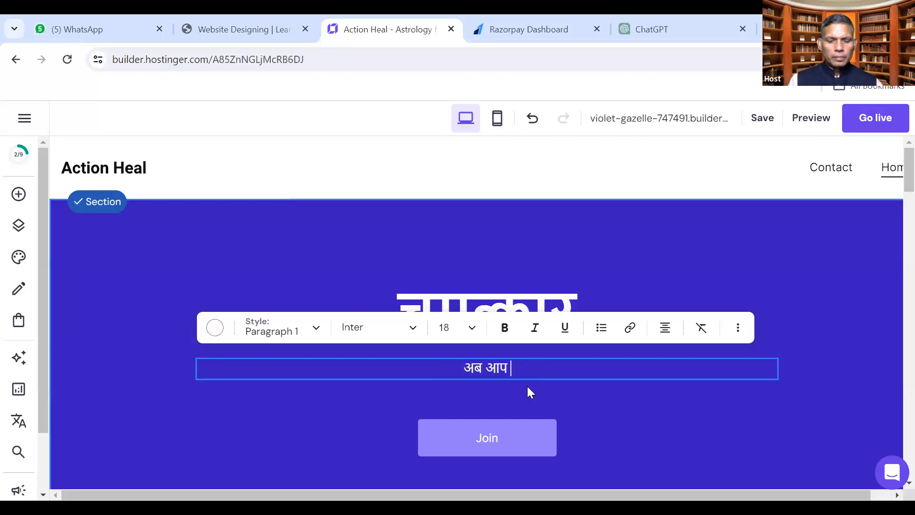
{"action": "type", "text": "नाडी"}
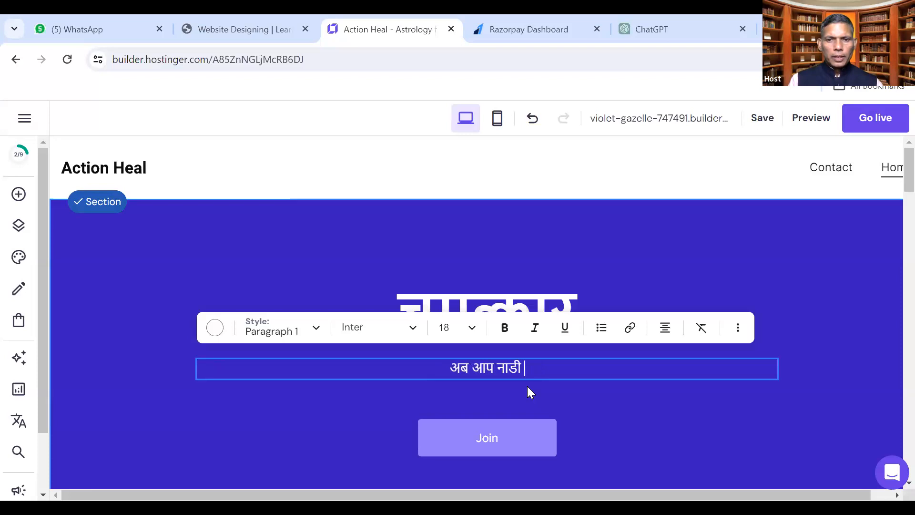
{"action": "type", "text": " परीक्षण"}
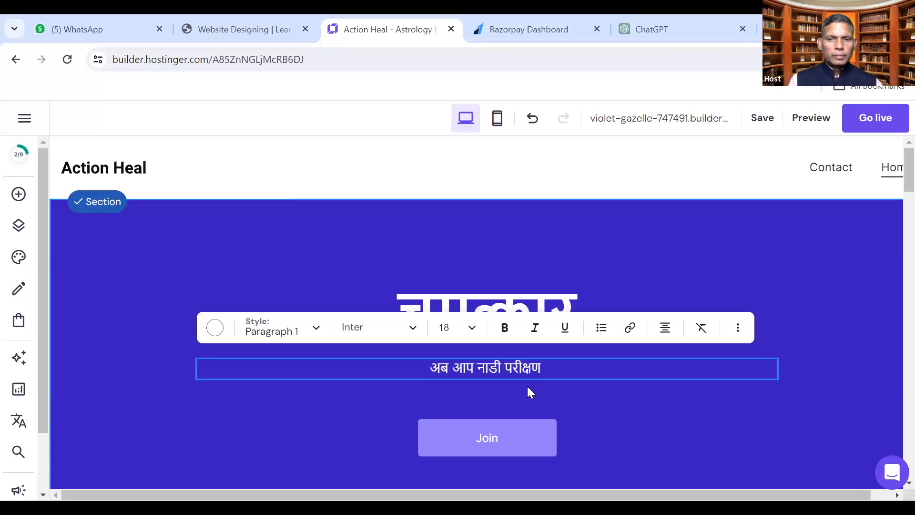
{"action": "type", "text": " द्वारा"}
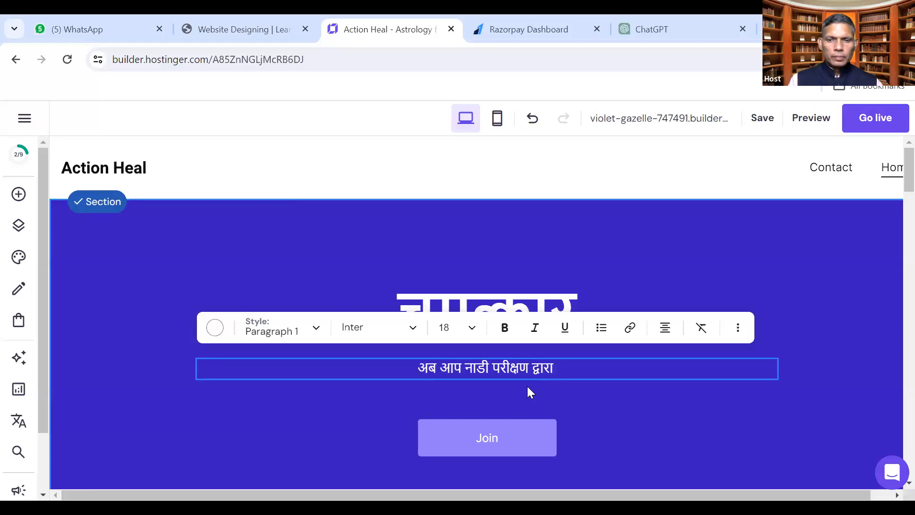
{"action": "type", "text": "आरोगे&"}
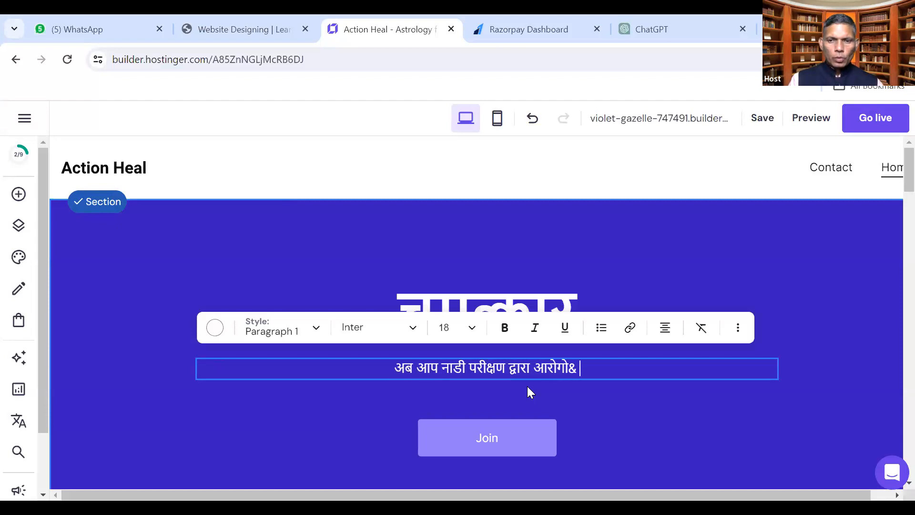
{"action": "key", "text": "BackSpace"}
{"action": "key", "text": "BackSpace"}
{"action": "key", "text": "BackSpace"}
{"action": "key", "text": "BackSpace"}
{"action": "key", "text": "BackSpace"}
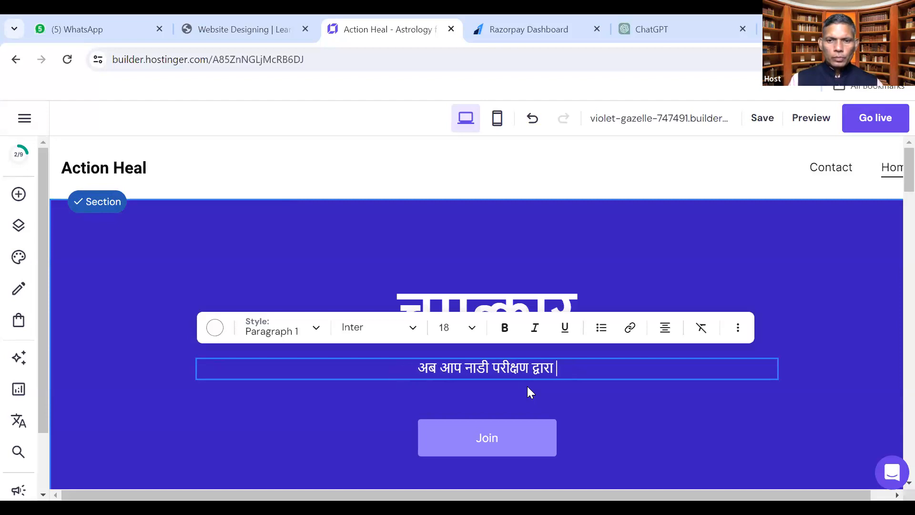
{"action": "type", "text": "रोगों का"}
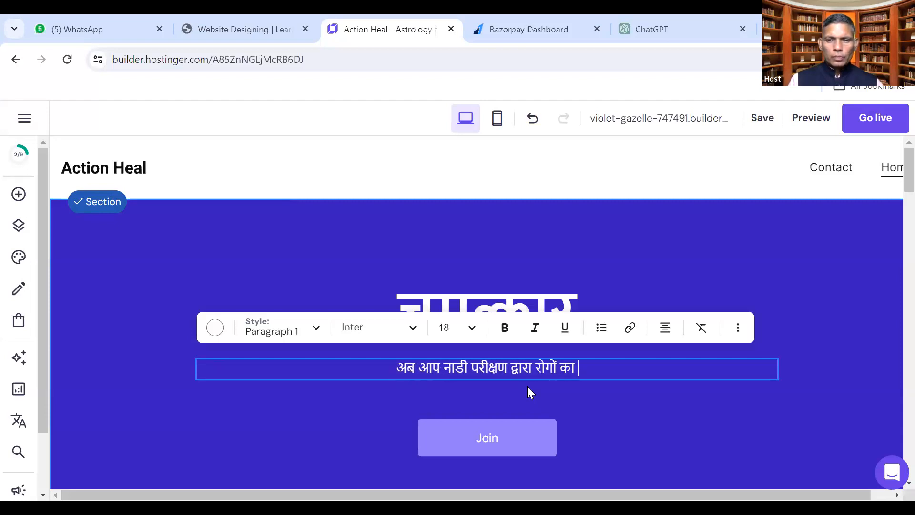
{"action": "type", "text": " पता "}
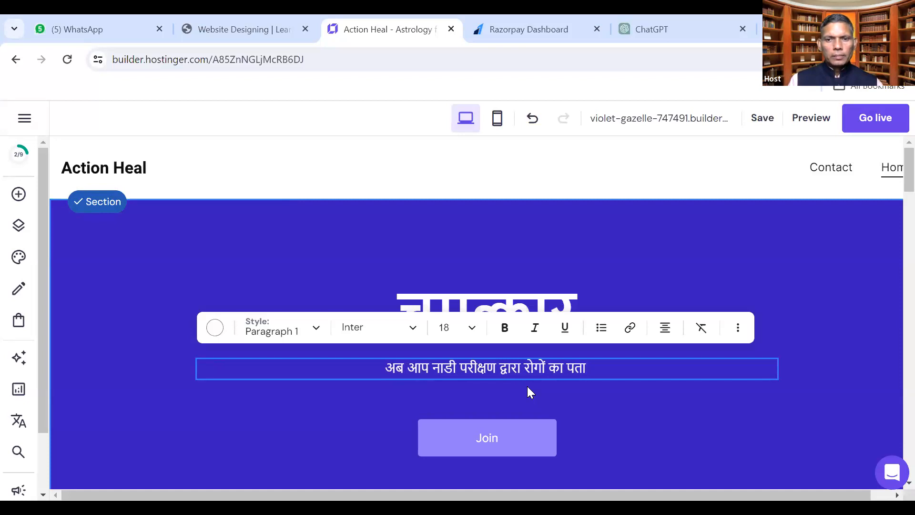
{"action": "type", "text": "लगासकते हैं"}
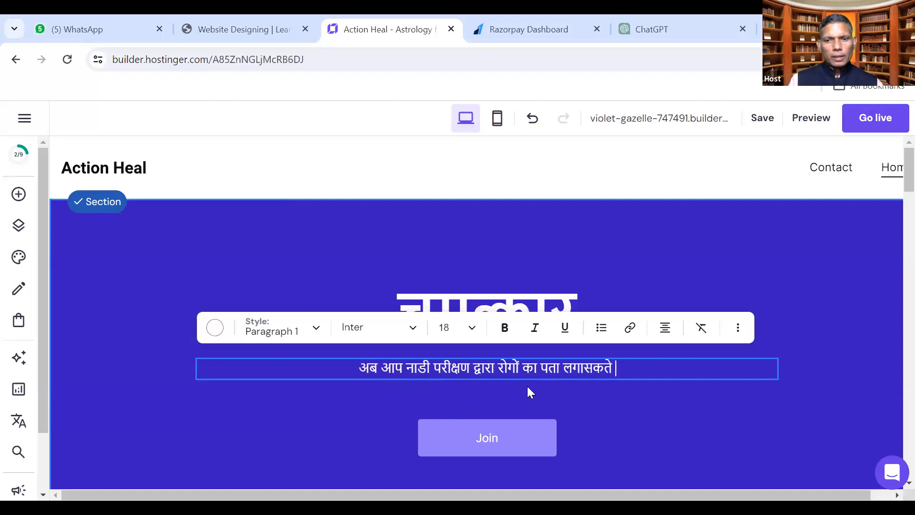
{"action": "key", "text": "Left"}
{"action": "key", "text": "Left"}
{"action": "key", "text": "Left"}
{"action": "key", "text": "Left"}
{"action": "key", "text": "Left"}
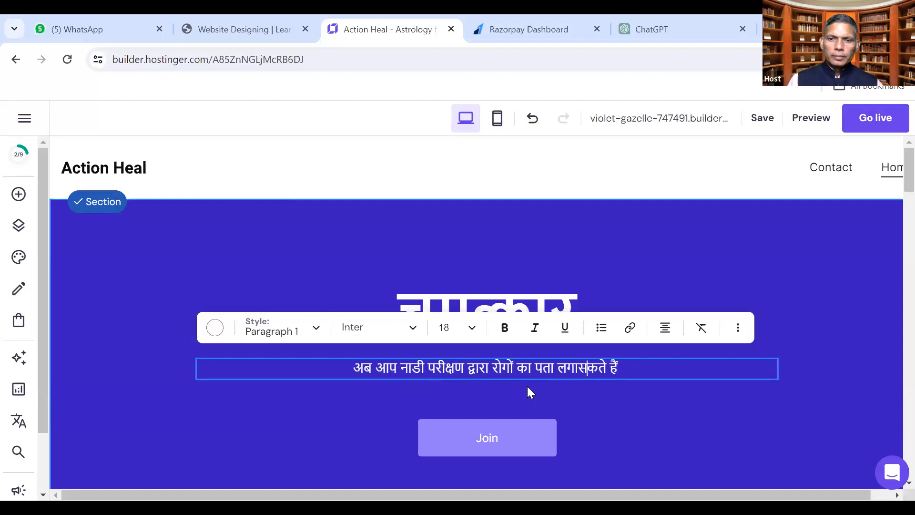
{"action": "key", "text": "Right"}
{"action": "key", "text": "Right"}
{"action": "key", "text": "Right"}
{"action": "type", "text": "और"}
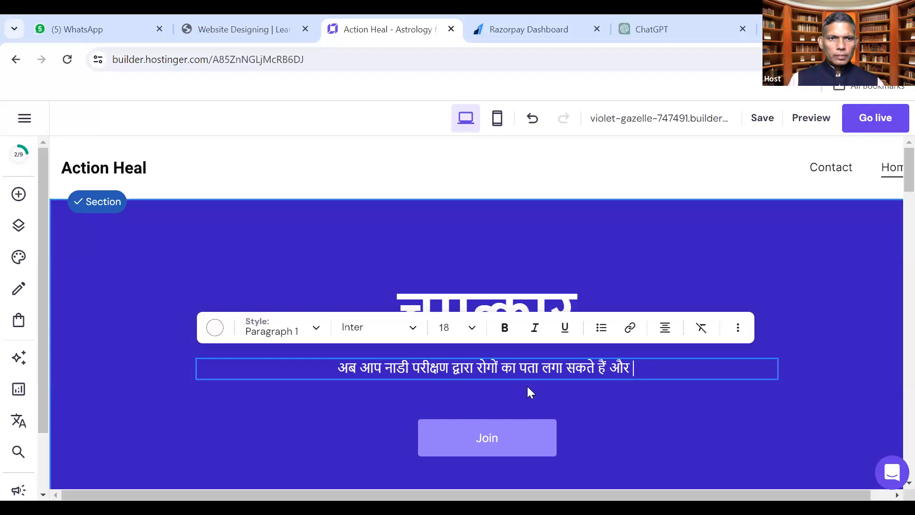
{"action": "type", "text": "चमत्कारिक "}
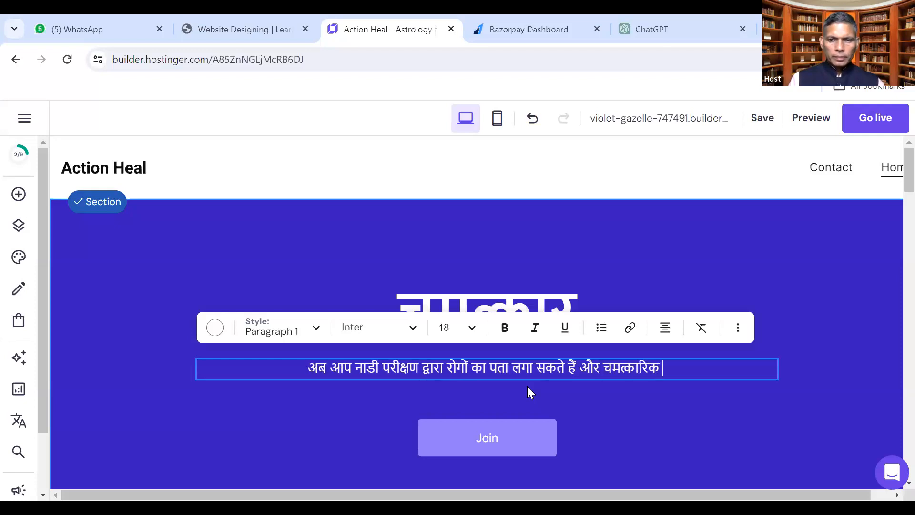
{"action": "type", "text": "विधियों"}
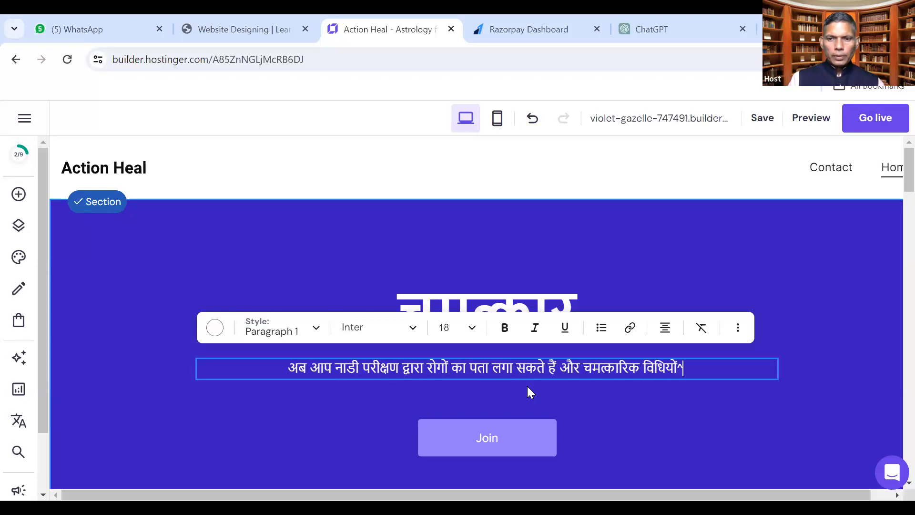
{"action": "type", "text": " के "}
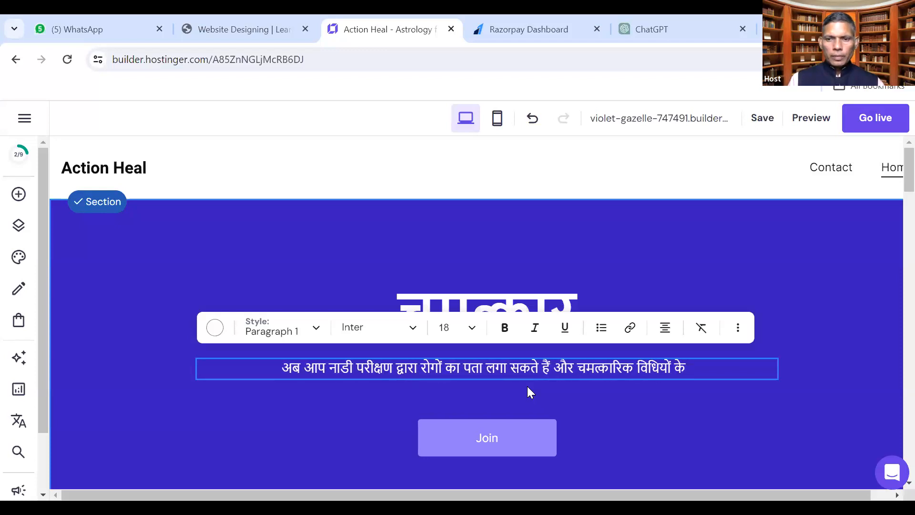
{"action": "type", "text": "द्वारा"}
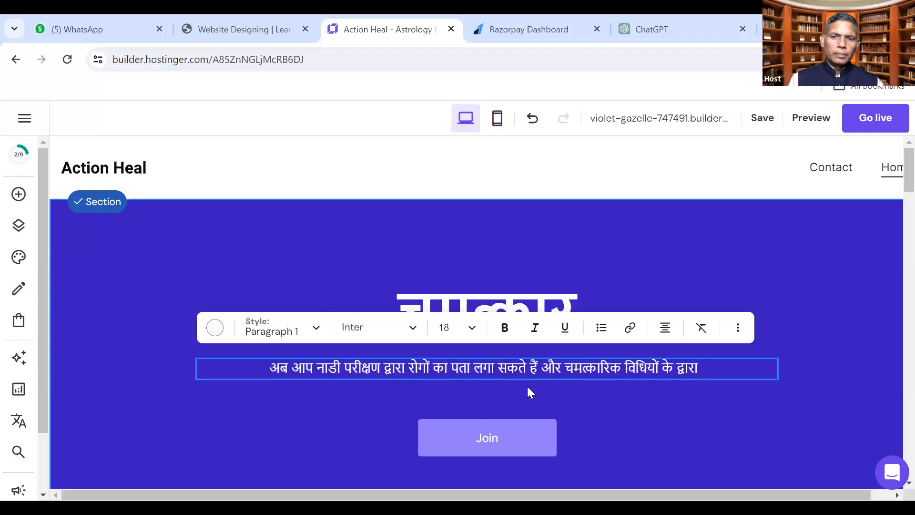
{"action": "type", "text": " निदान भी"}
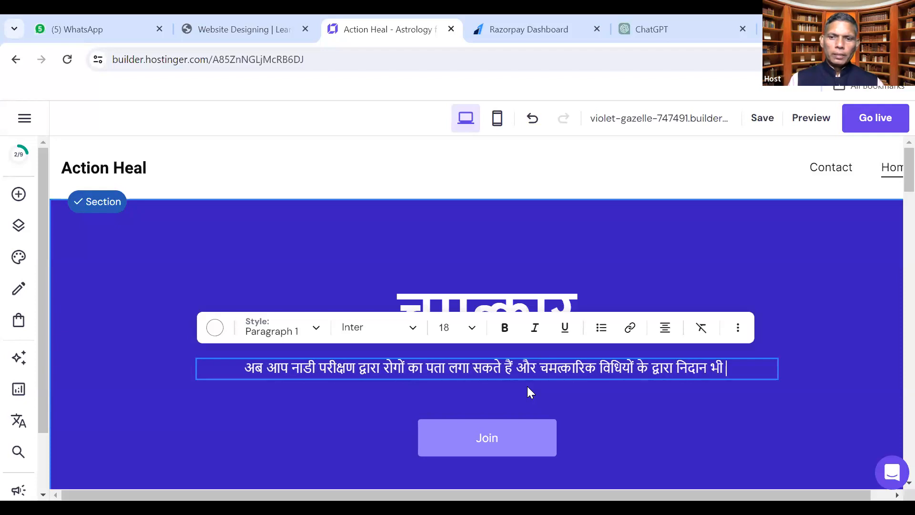
{"action": "type", "text": " पा सकते "}
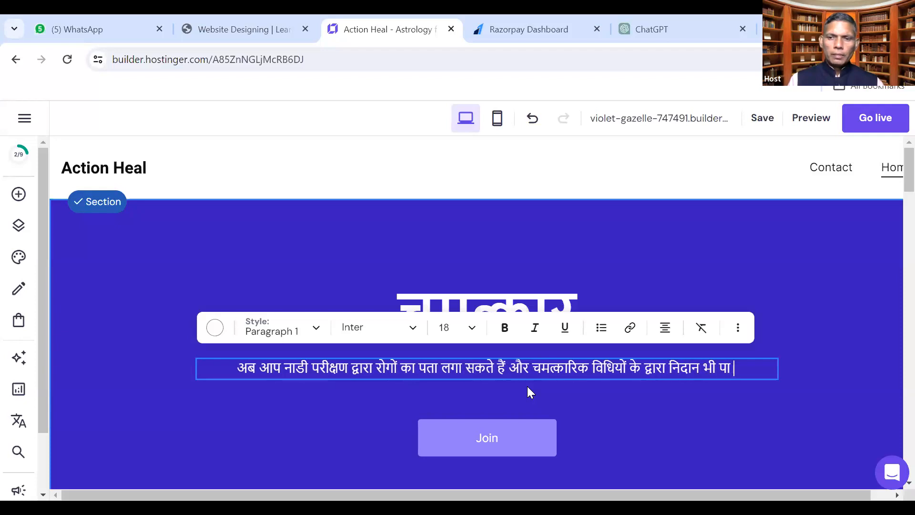
{"action": "type", "text": "हैं "}
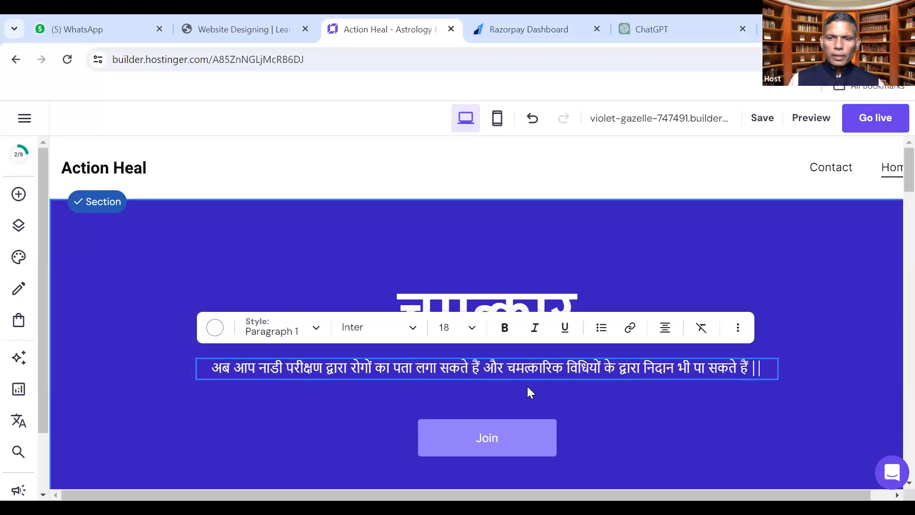
{"action": "type", "text": "|"}
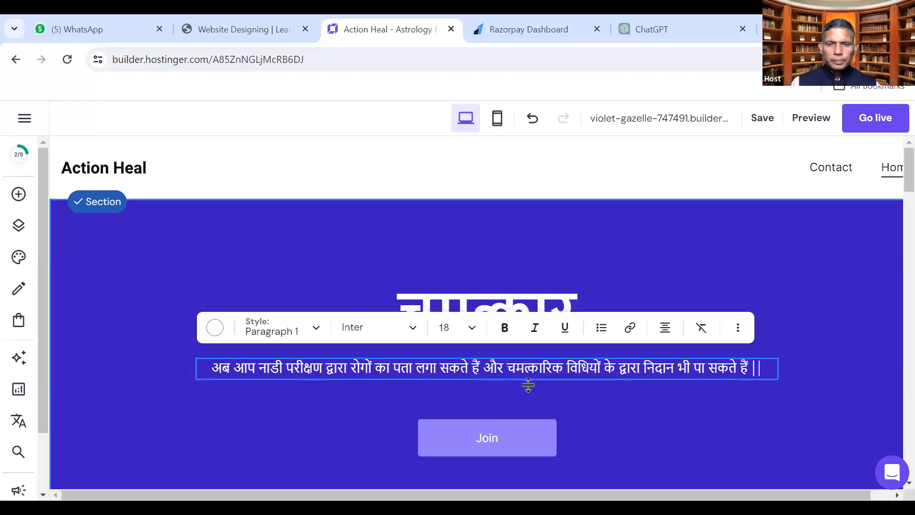
On a new line add 'यह चमत्कारिक विद्या यदि आपको जाननी है तो दिनांक २५ दिसंबर रात ९ बजे हमारे ओंनलाइन बेबीनार में जुड़े ।'
{"action": "key", "text": "Return"}
{"action": "type", "text": "अधिक"}
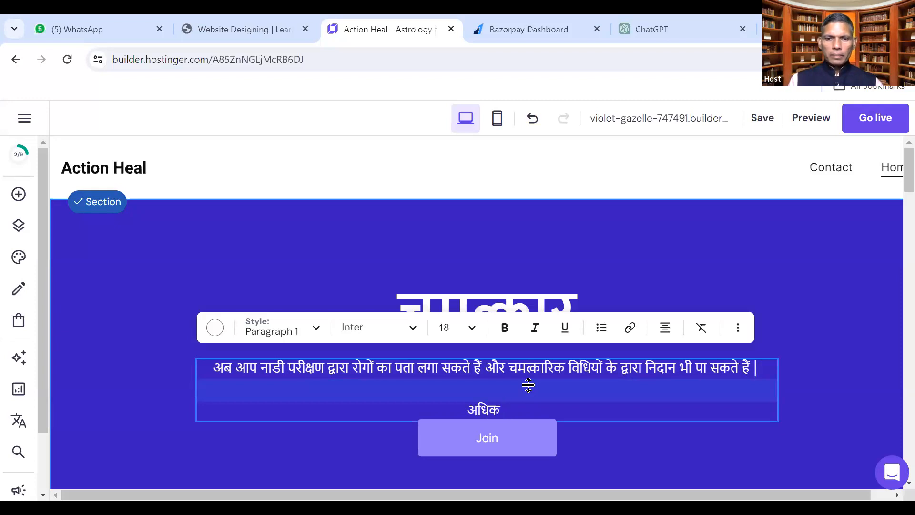
{"action": "key", "text": "BackSpace"}
{"action": "key", "text": "BackSpace"}
{"action": "key", "text": "BackSpace"}
{"action": "key", "text": "BackSpace"}
{"action": "key", "text": "BackSpace"}
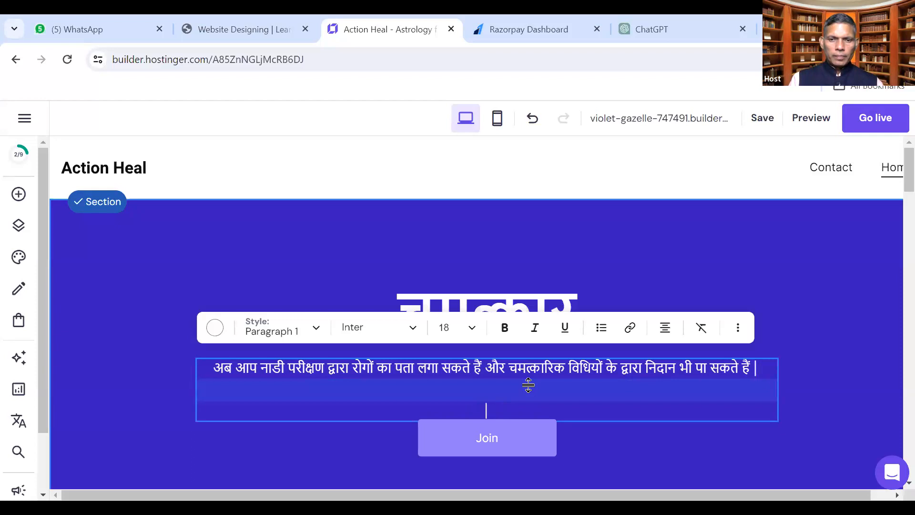
{"action": "type", "text": "यह "}
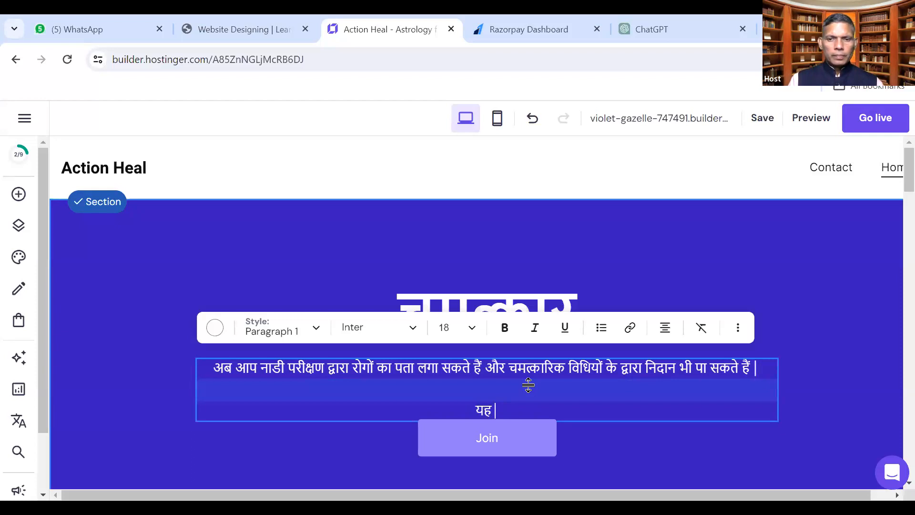
{"action": "type", "text": "चमत्कारिक "}
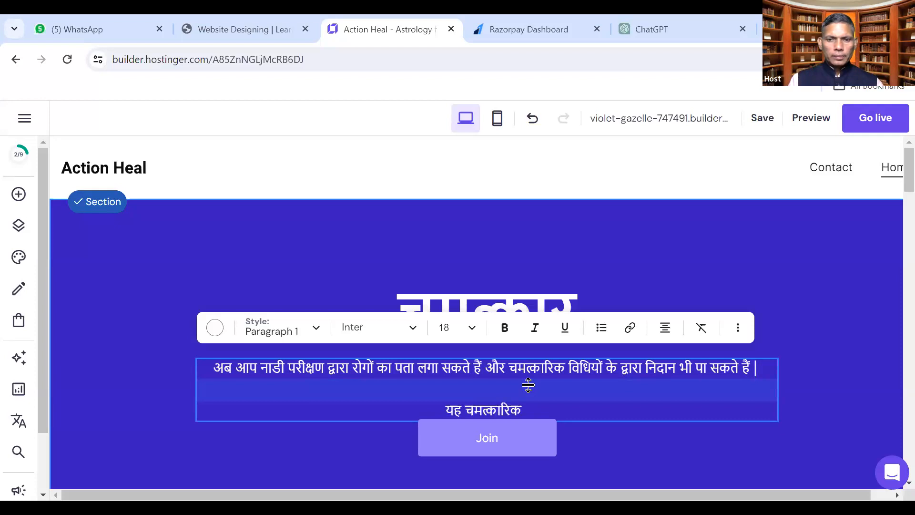
{"action": "type", "text": "विद्या"}
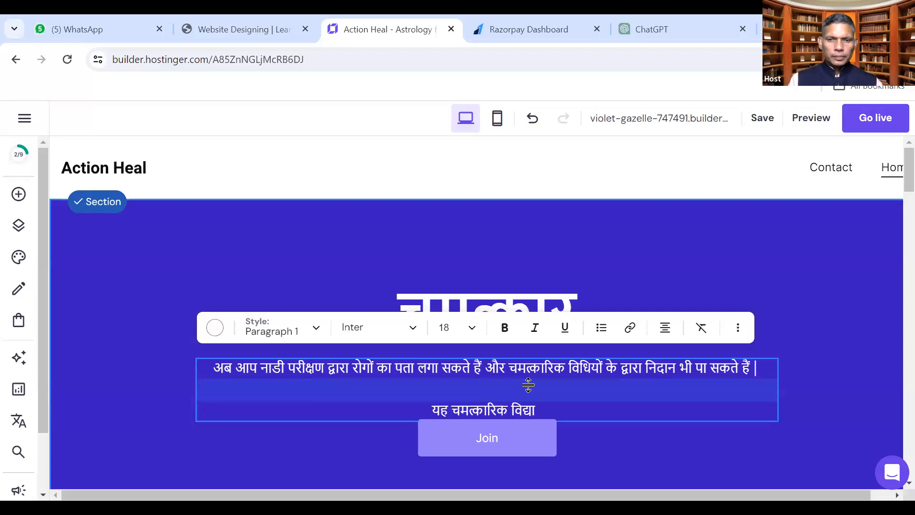
{"action": "type", "text": "यदि आपको"}
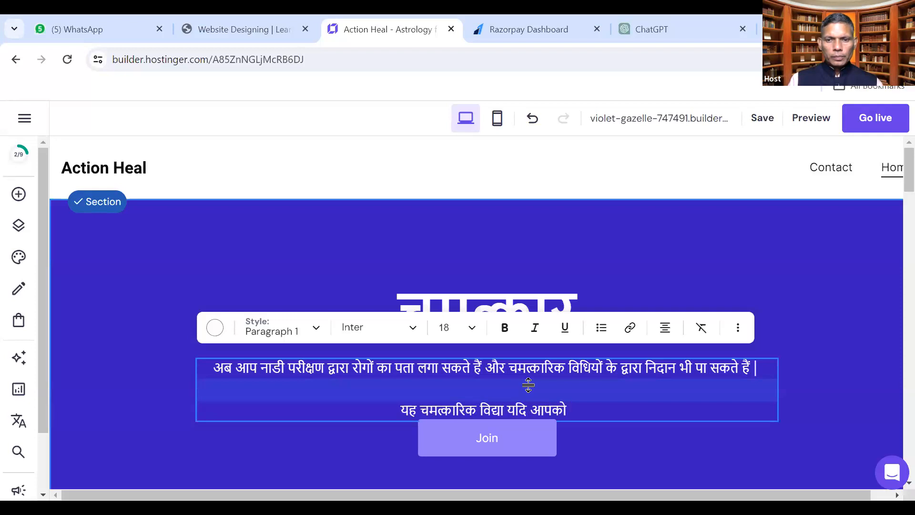
{"action": "type", "text": " जाननी है तो"}
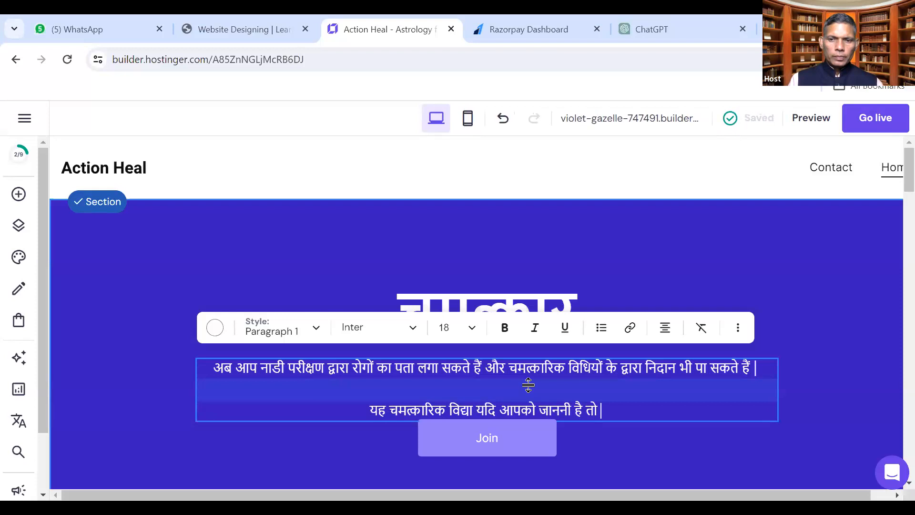
{"action": "type", "text": "आदिनाम"}
{"action": "key", "text": "BackSpace"}
{"action": "key", "text": "BackSpace"}
{"action": "key", "text": "BackSpace"}
{"action": "key", "text": "BackSpace"}
{"action": "key", "text": "BackSpace"}
{"action": "key", "text": "BackSpace"}
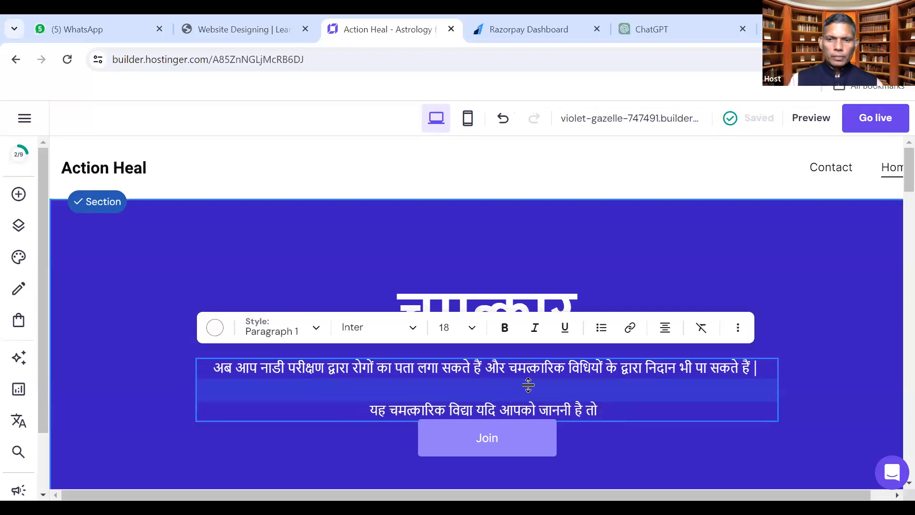
{"action": "type", "text": "दिनांक"}
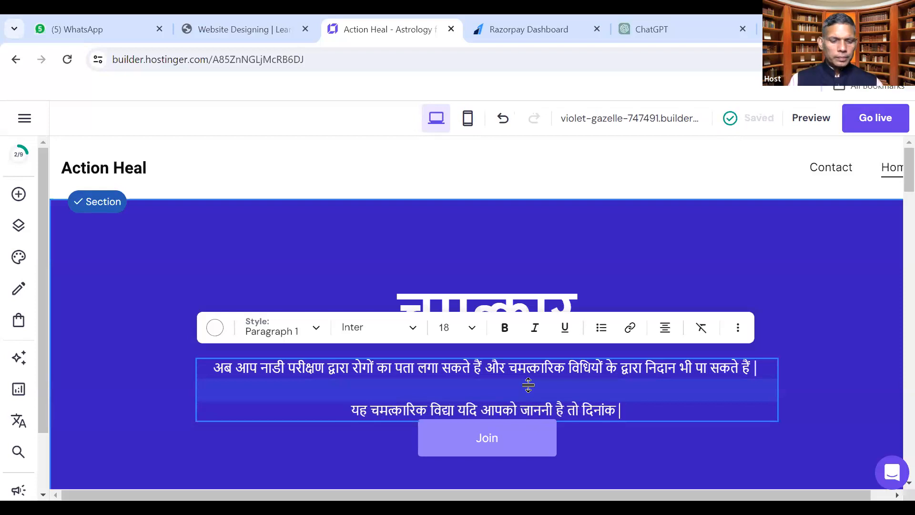
{"action": "type", "text": " २५"}
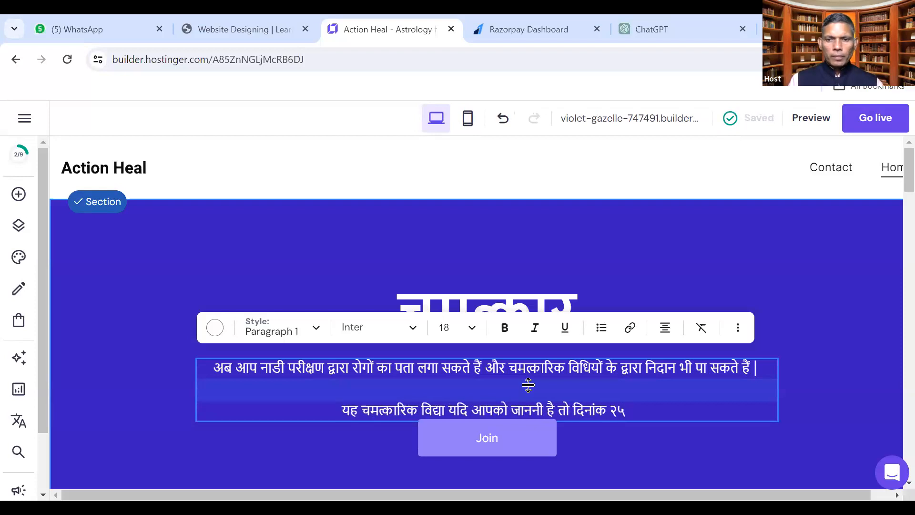
{"action": "type", "text": " दिसंबर"}
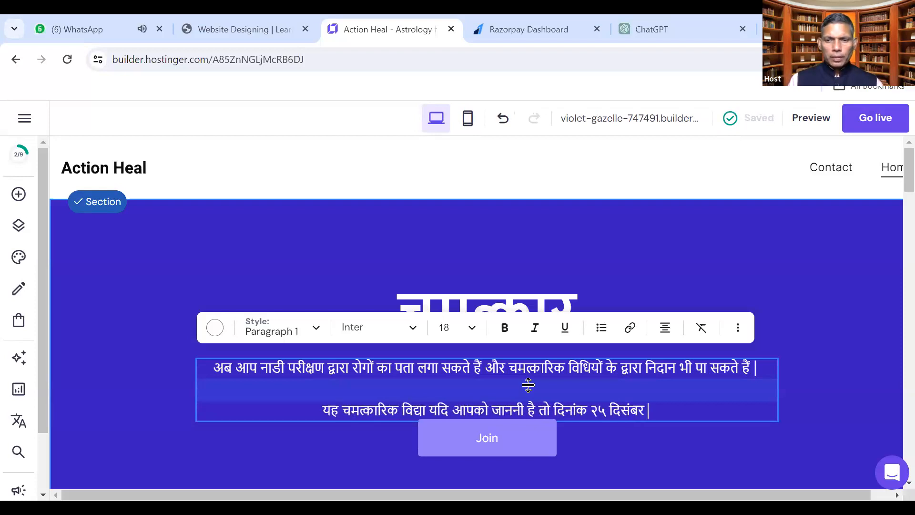
{"action": "type", "text": " रात"}
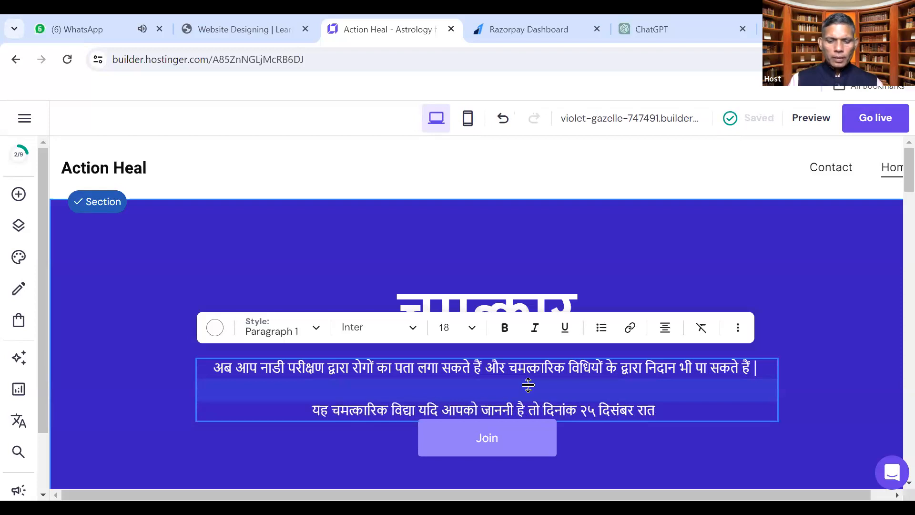
{"action": "type", "text": " ९ बजे"}
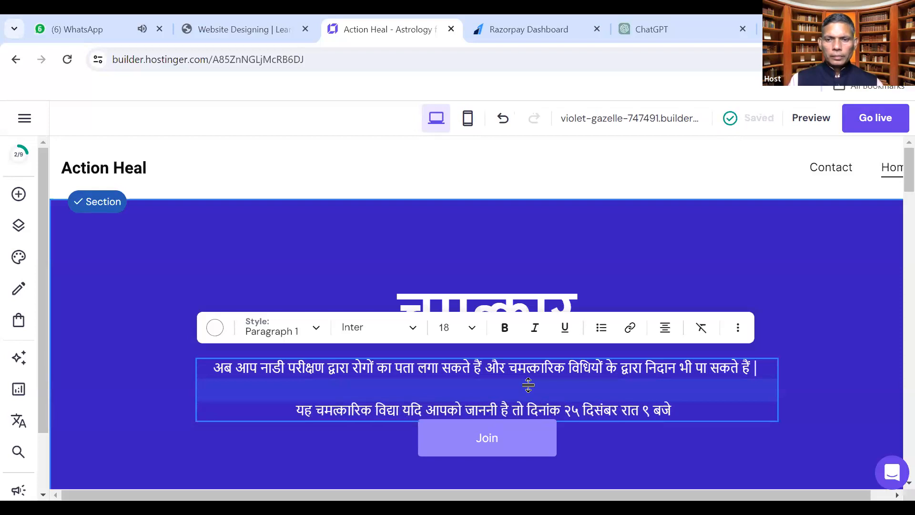
{"action": "type", "text": " हमारे"}
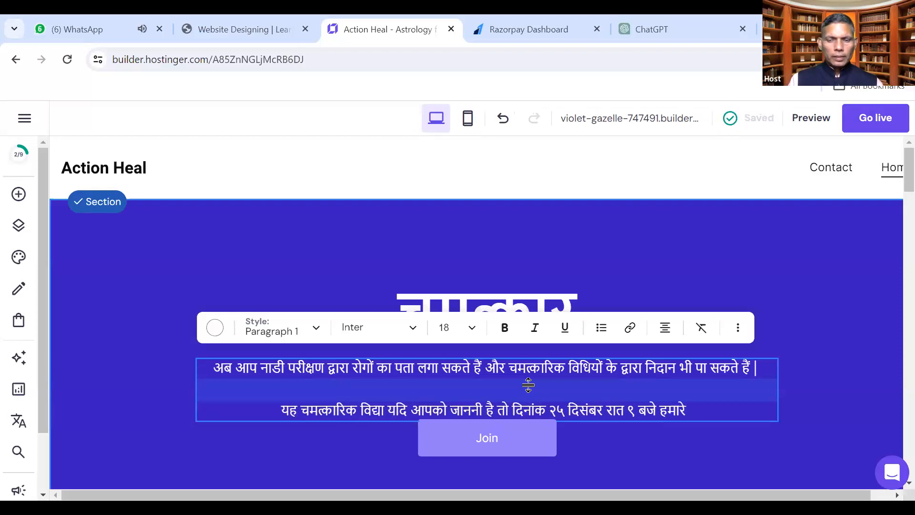
{"action": "type", "text": " ओं"}
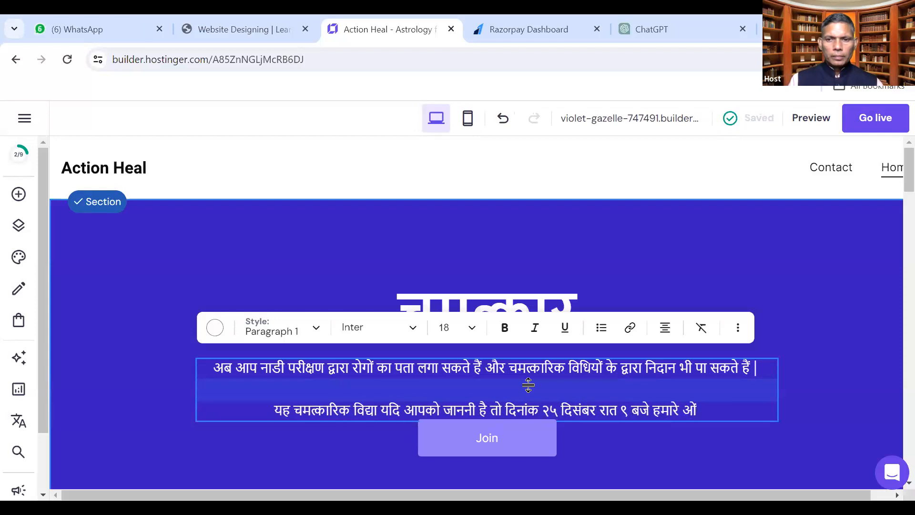
{"action": "key", "text": "BackSpace"}
{"action": "type", "text": "न"}
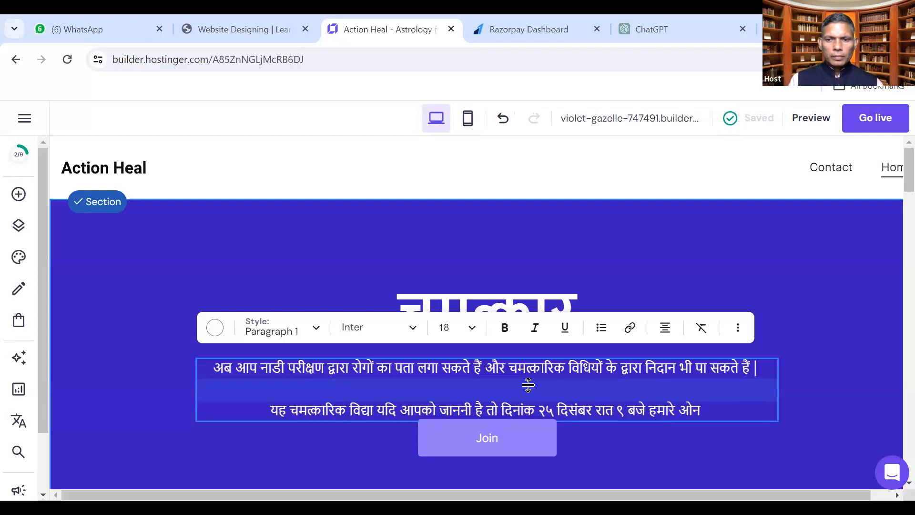
{"action": "type", "text": "लाइन"}
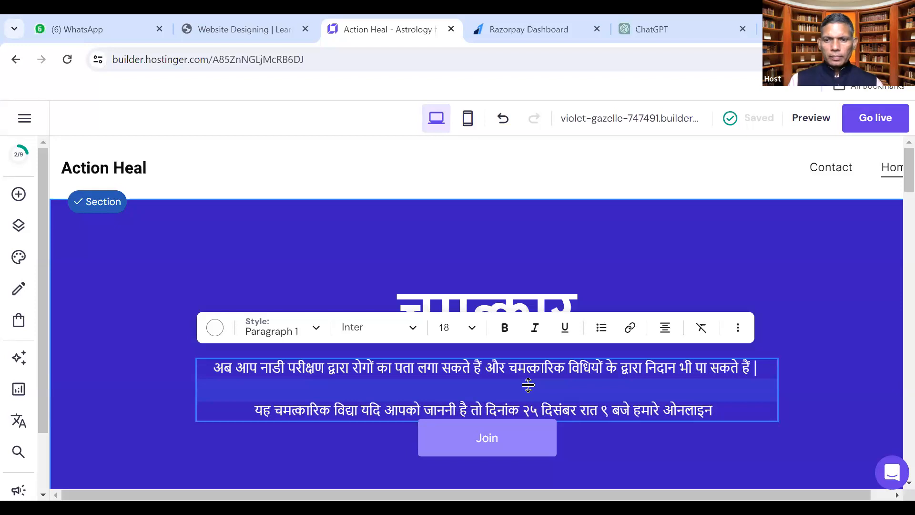
{"action": "type", "text": " बेबीनार में"}
{"action": "key", "text": "BackSpace"}
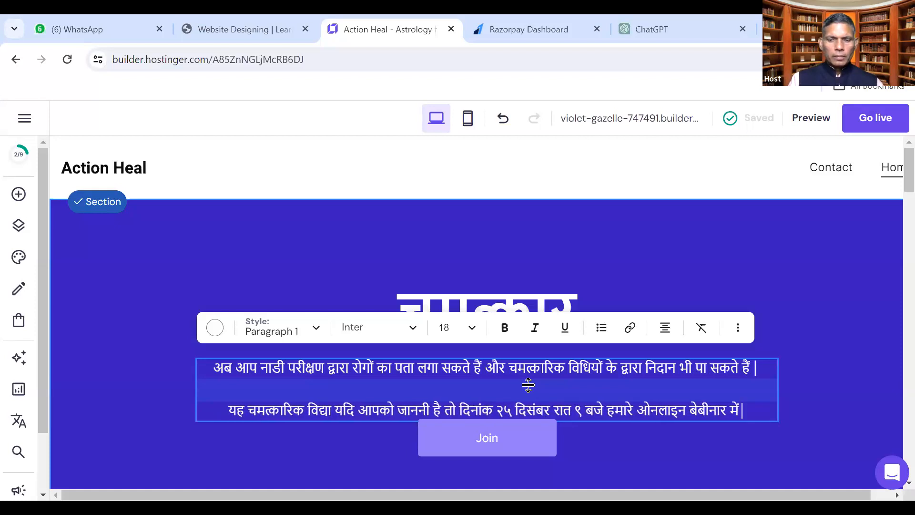
{"action": "type", "text": "जुड़े ।"}
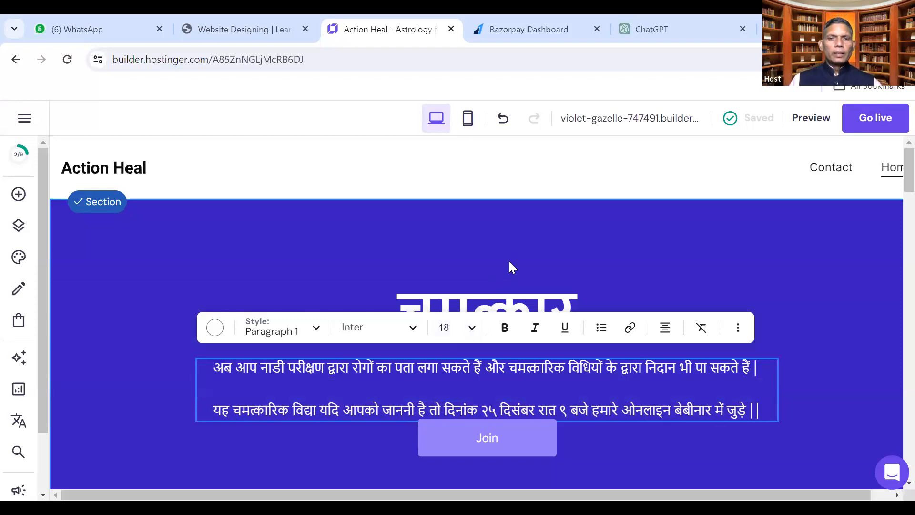
{"action": "key", "text": "Escape"}
{"action": "left_click_drag", "start_coordinate": [486, 439], "coordinate": [515, 270]}
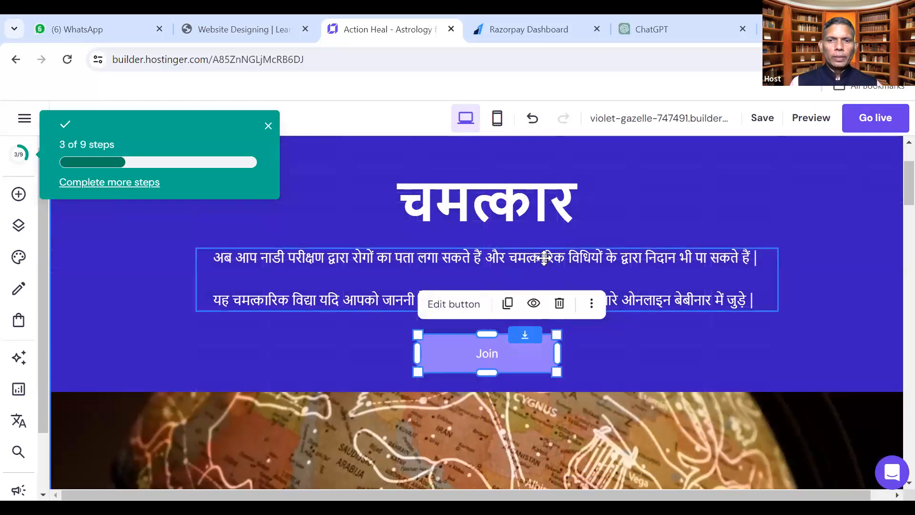
Undo the accidental deletion of the Join button and select the restored button
{"action": "left_click", "coordinate": [545, 258]}
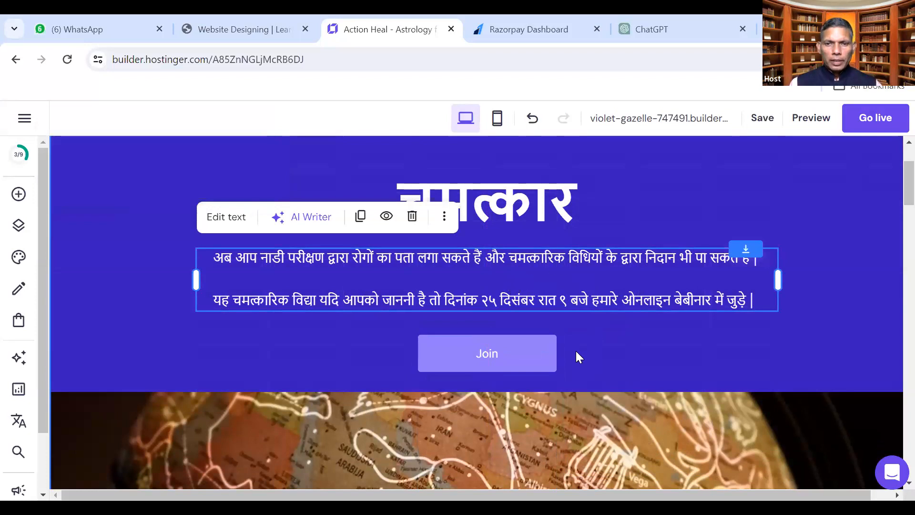
{"action": "left_click", "coordinate": [485, 353]}
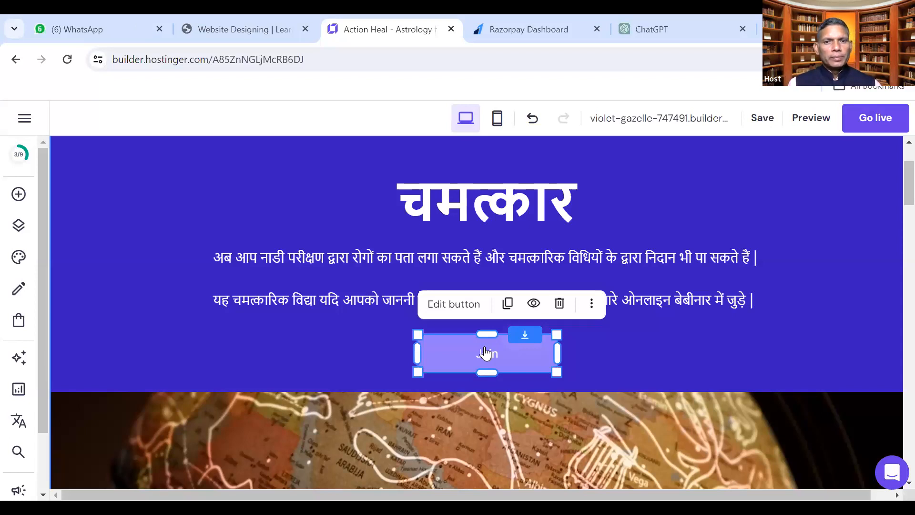
{"action": "left_click", "coordinate": [593, 304]}
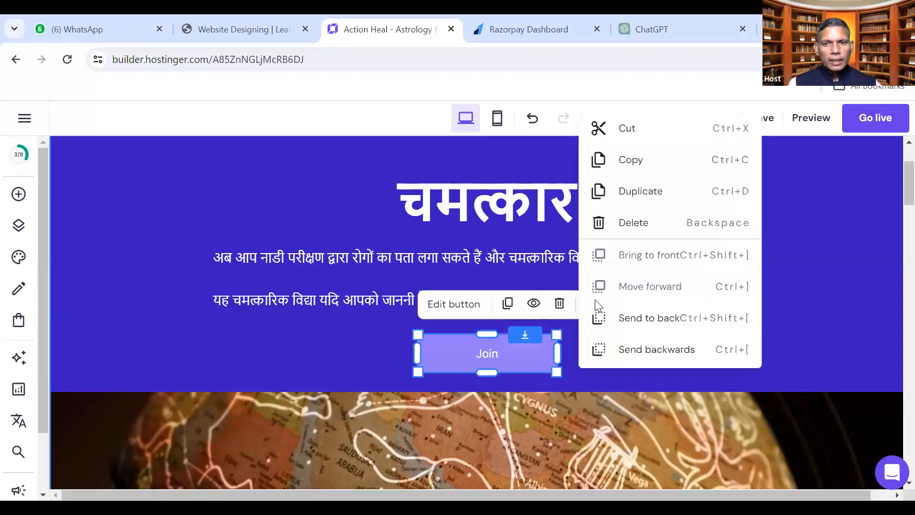
{"action": "key", "text": "BackSpace"}
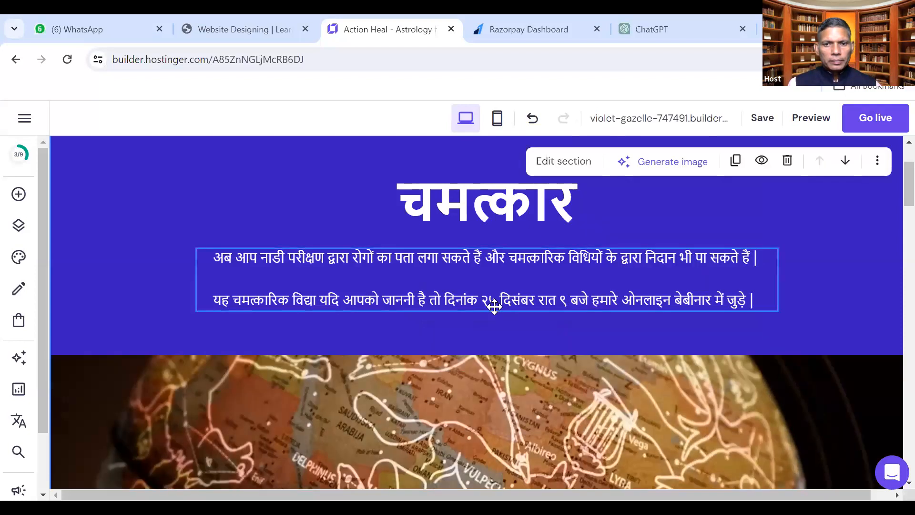
{"action": "key", "text": "ctrl+z"}
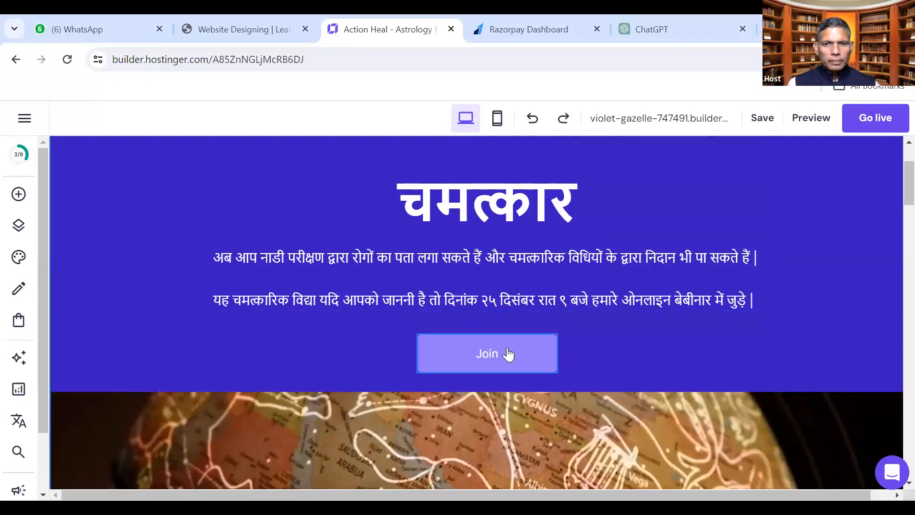
{"action": "left_click", "coordinate": [505, 353]}
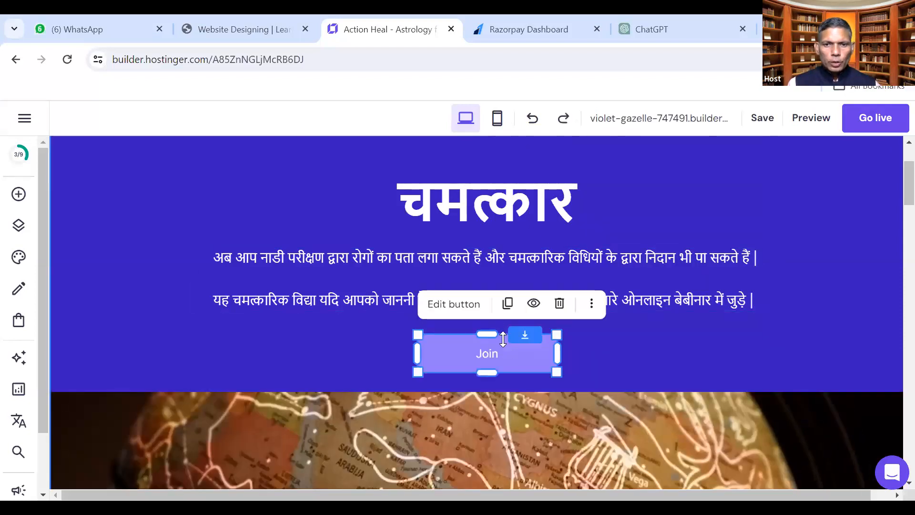
Ready the Join button's web address field, then switch to WhatsApp Web for the link
{"action": "left_click", "coordinate": [467, 306]}
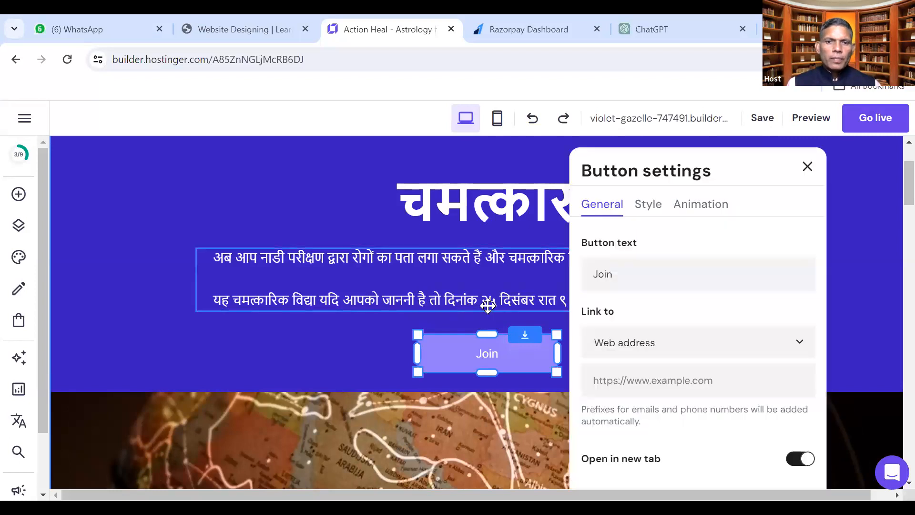
{"action": "left_click", "coordinate": [628, 384]}
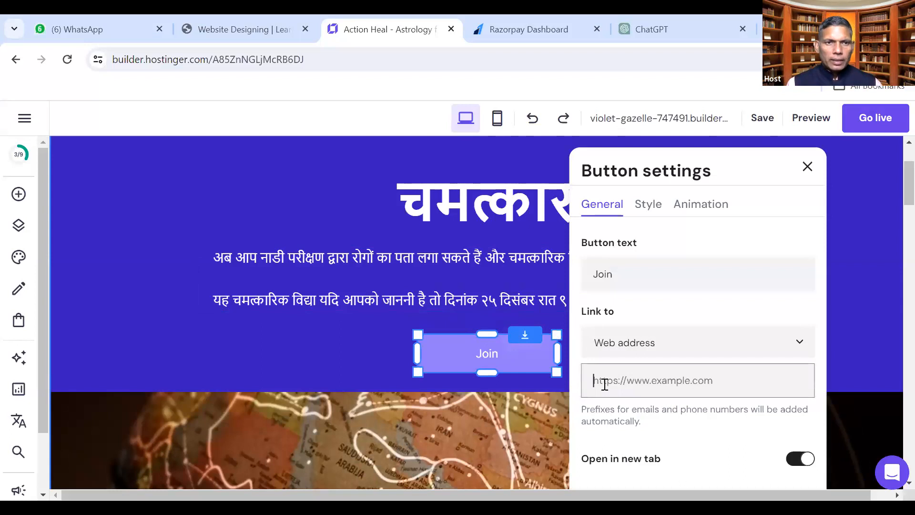
{"action": "left_click", "coordinate": [113, 26]}
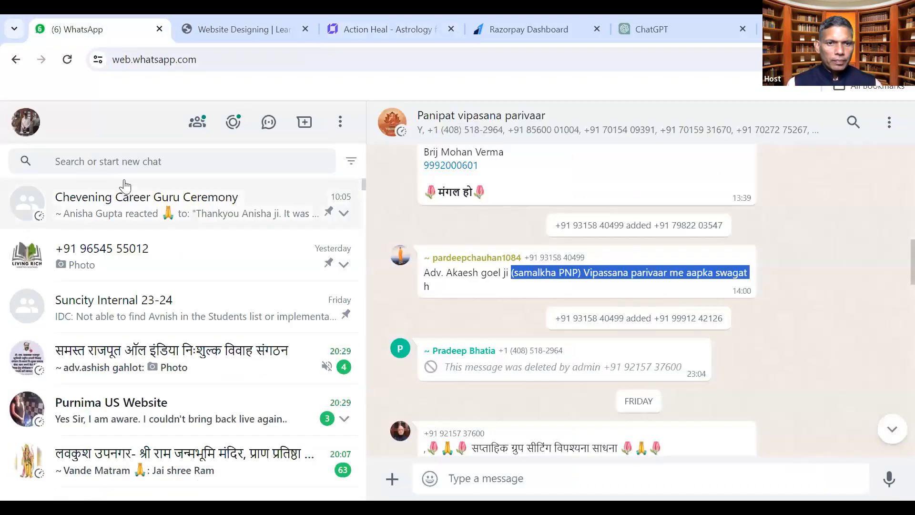
Find the business contact by phone number, copy its wa.me link, and return to Action Heal
{"action": "left_click", "coordinate": [132, 162]}
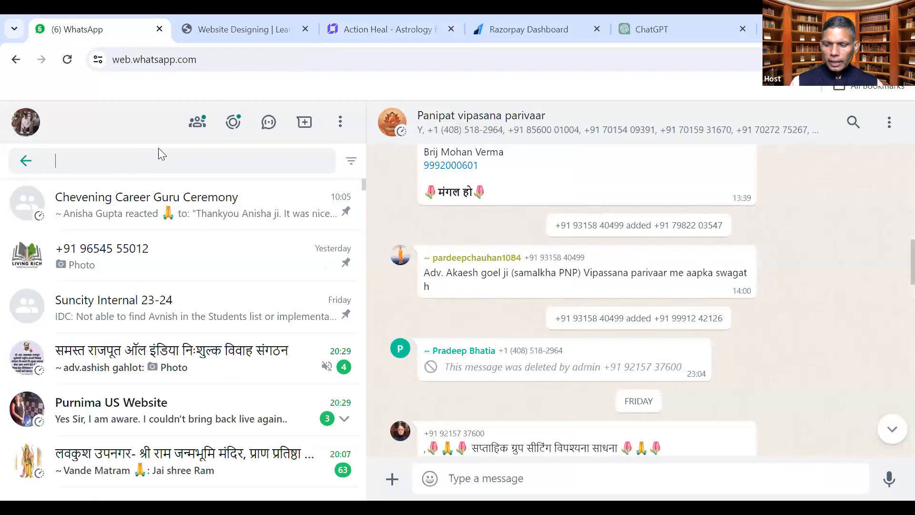
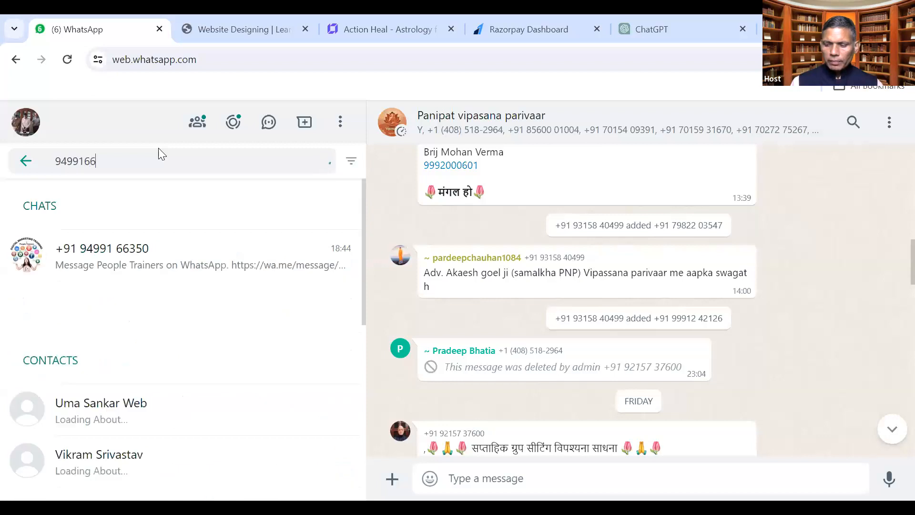
{"action": "left_click", "coordinate": [179, 270]}
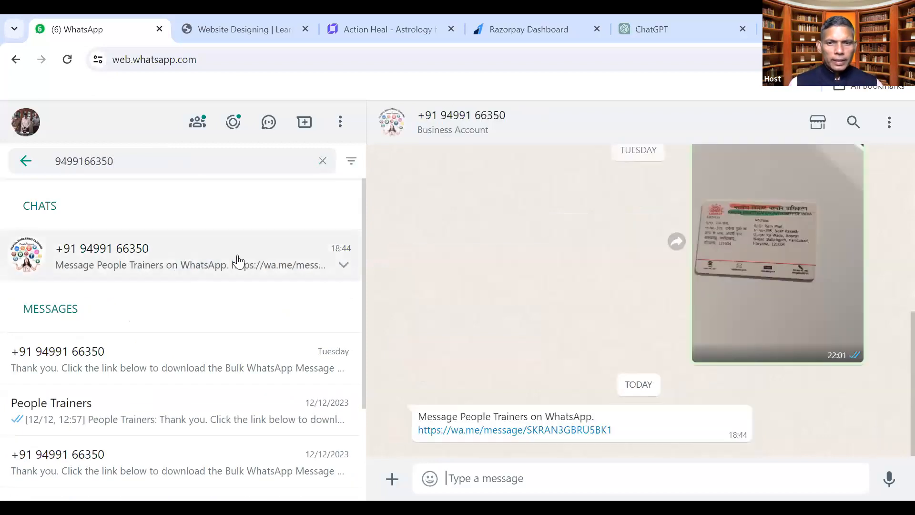
{"action": "right_click", "coordinate": [493, 432]}
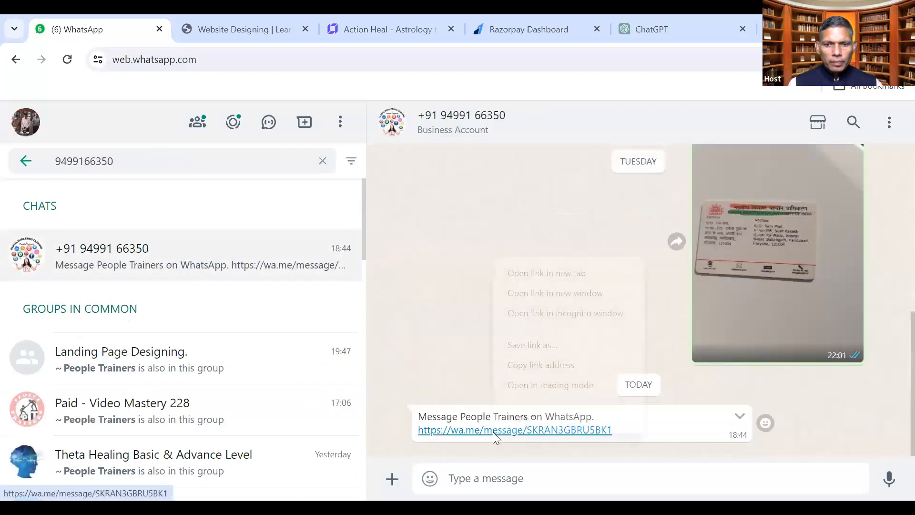
{"action": "left_click", "coordinate": [512, 365]}
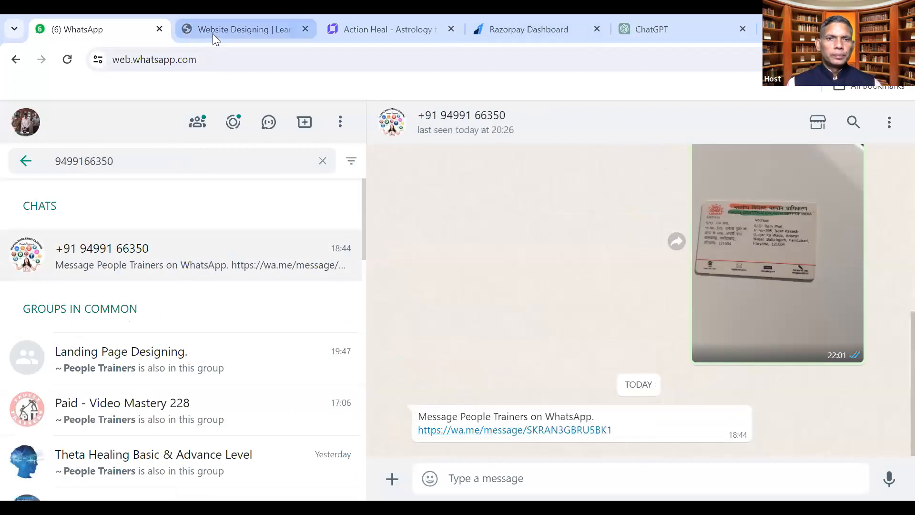
{"action": "left_click", "coordinate": [226, 27]}
{"action": "key", "text": "ctrl+Tab"}
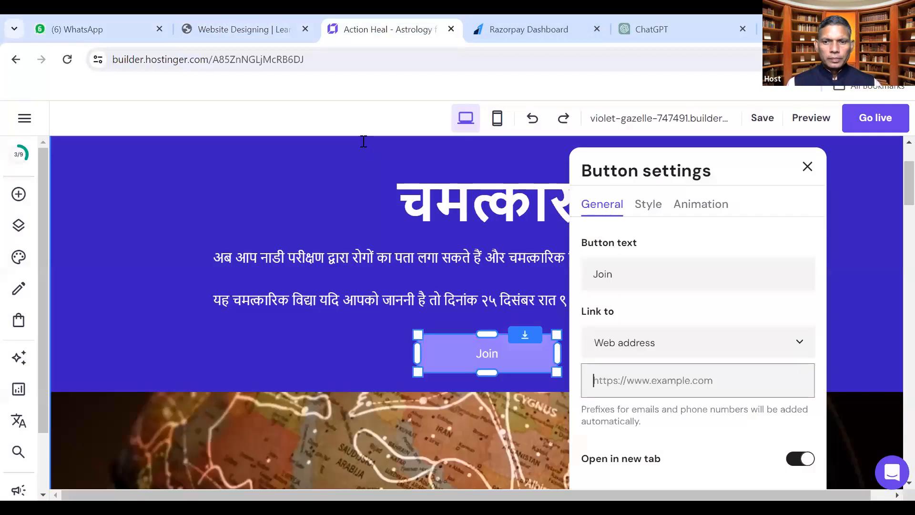
Paste the wa.me WhatsApp link as the Join button's web address and close its settings
{"action": "key", "text": "ctrl+v"}
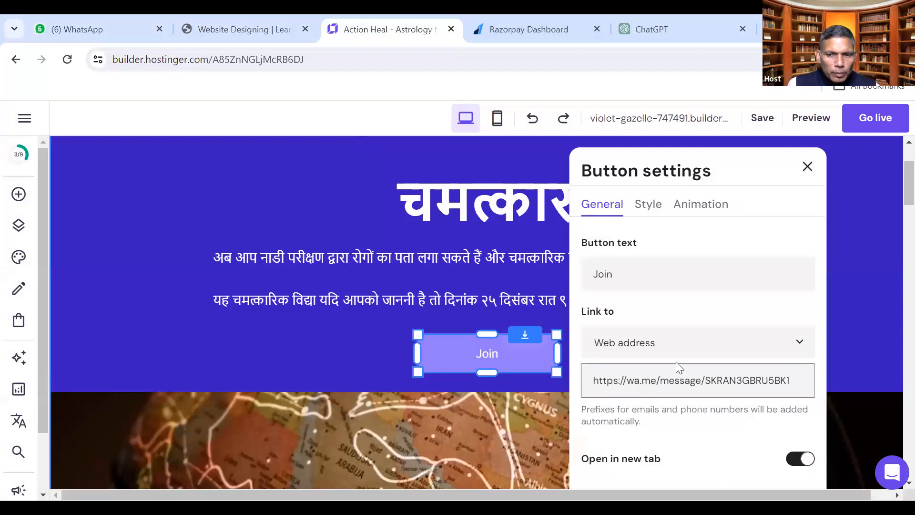
{"action": "scroll", "coordinate": [676, 361], "scroll_direction": "down", "scroll_amount": 2}
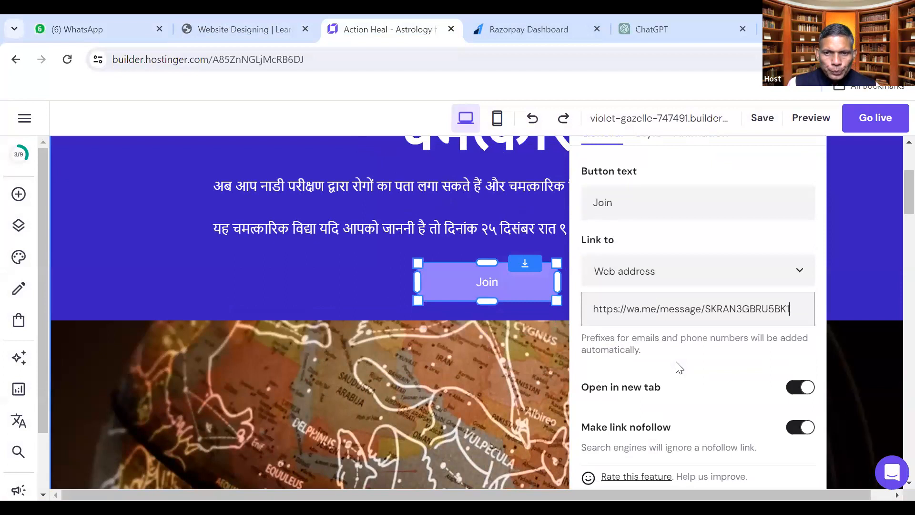
{"action": "scroll", "coordinate": [679, 367], "scroll_direction": "down", "scroll_amount": 2}
{"action": "scroll", "coordinate": [676, 361], "scroll_direction": "up", "scroll_amount": 6}
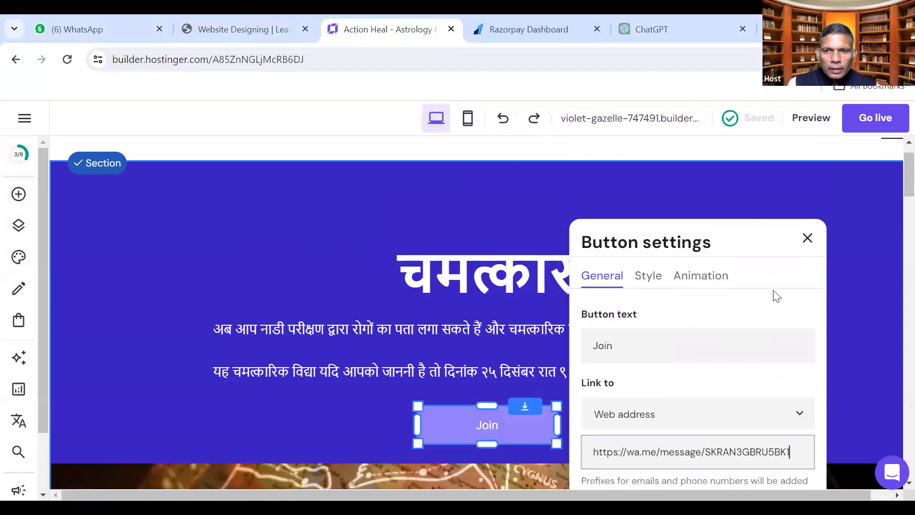
{"action": "left_click", "coordinate": [807, 238]}
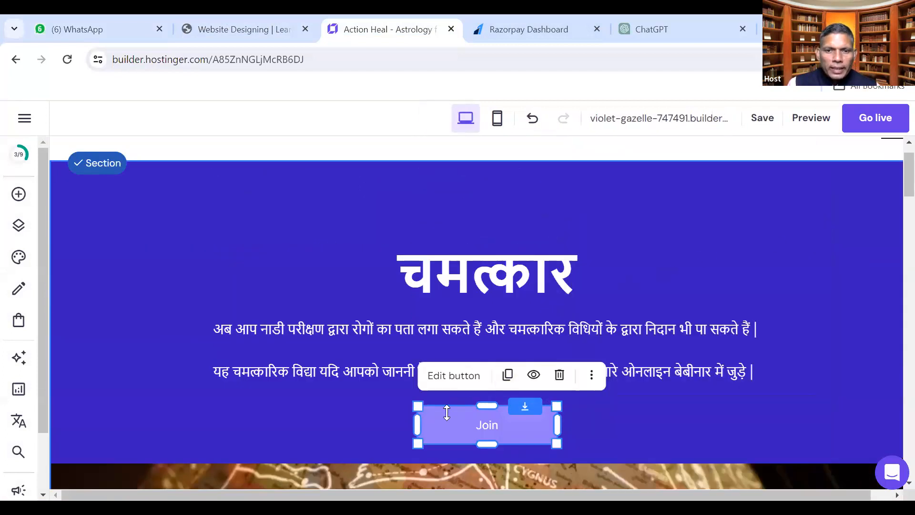
{"action": "left_click", "coordinate": [372, 423]}
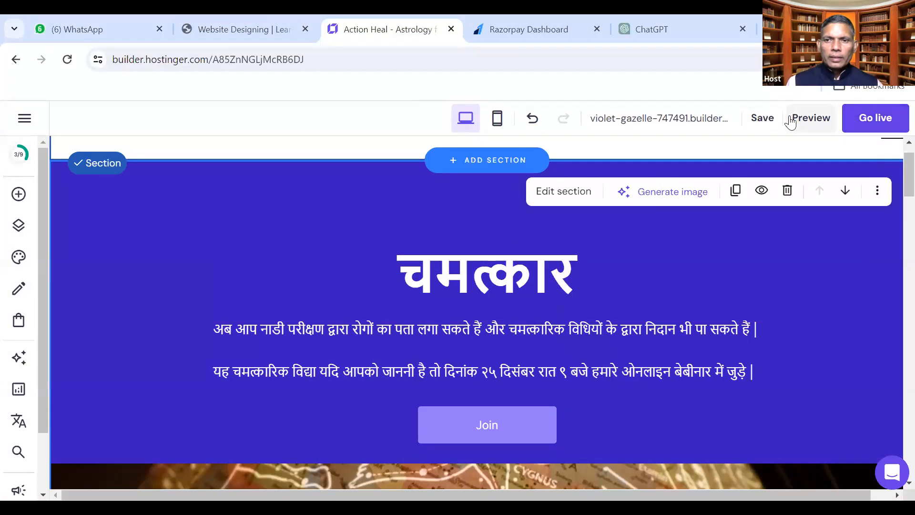
Save and publish Action Heal, then view it live at violet-gazelle-747491.builder-preview.com
{"action": "left_click", "coordinate": [770, 120]}
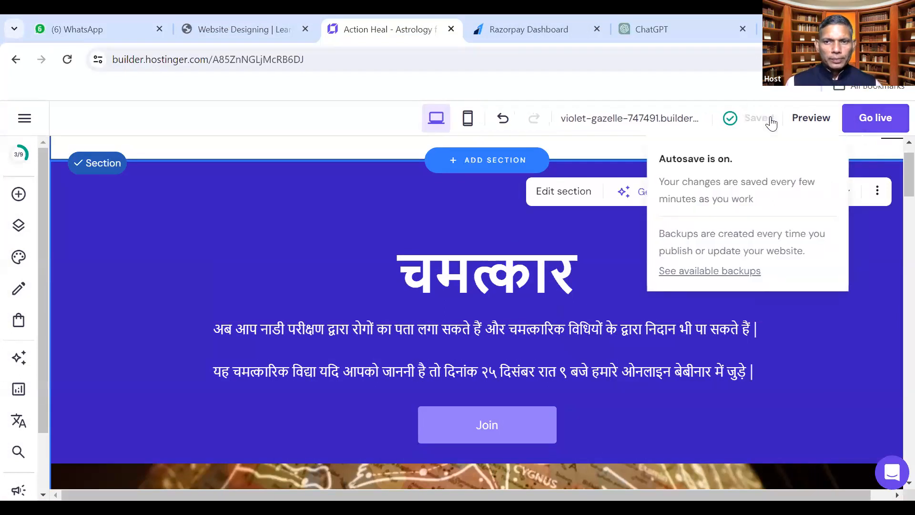
{"action": "left_click", "coordinate": [874, 120]}
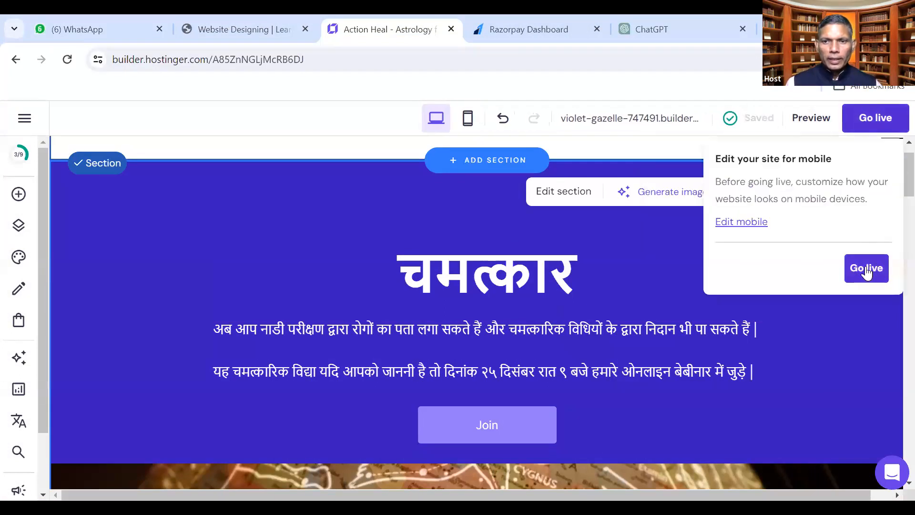
{"action": "left_click", "coordinate": [871, 267]}
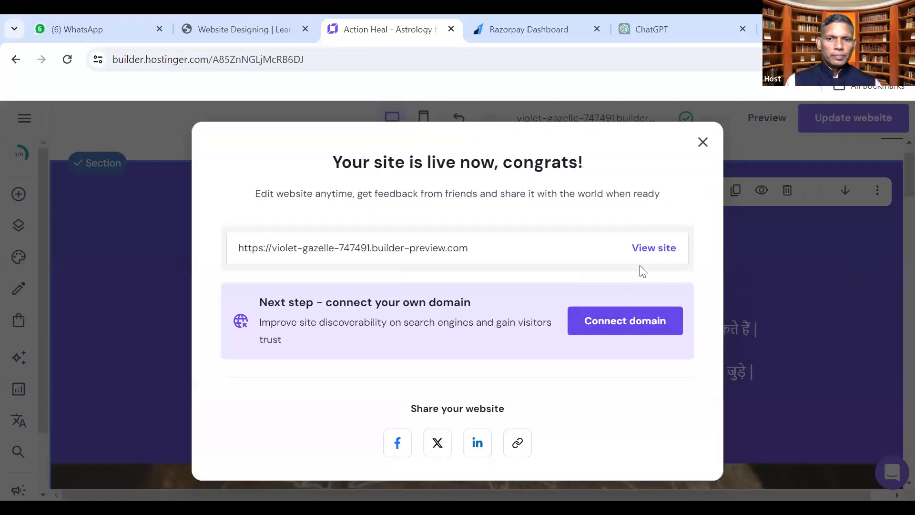
{"action": "left_click", "coordinate": [653, 248]}
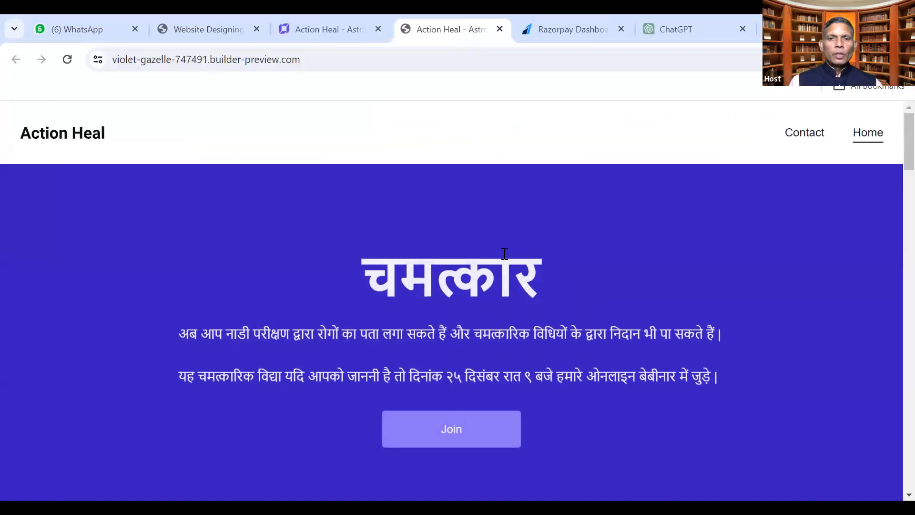
Copy the live site's URL from Chrome's address bar and return to WhatsApp Web in Firefox
{"action": "left_click", "coordinate": [210, 59]}
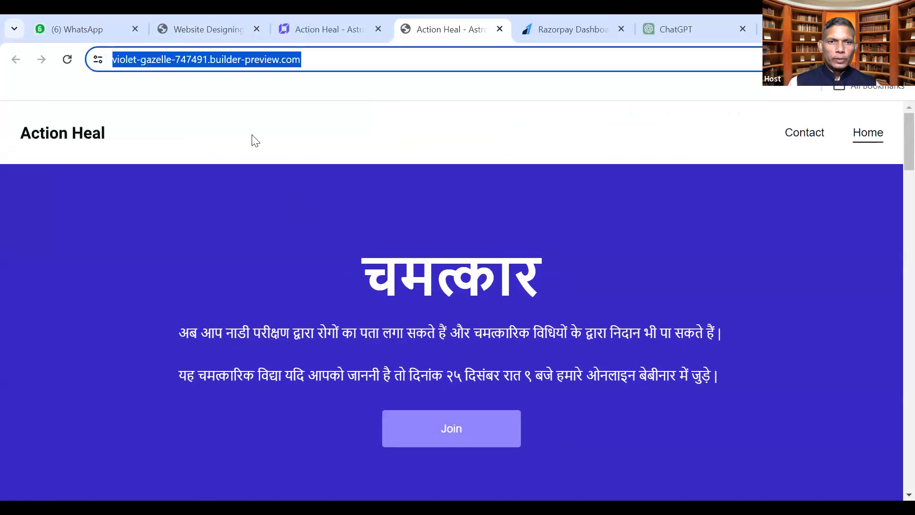
{"action": "right_click", "coordinate": [210, 60]}
{"action": "left_click", "coordinate": [246, 193]}
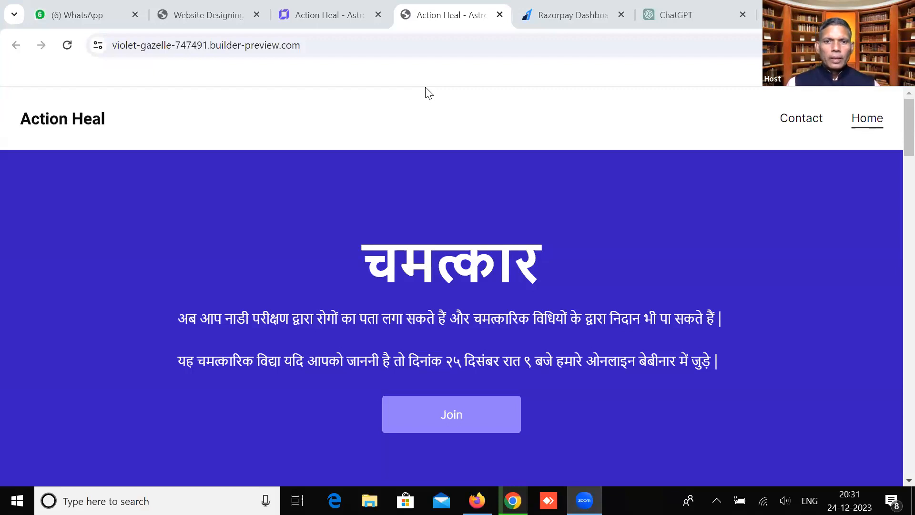
{"action": "left_click", "coordinate": [476, 500]}
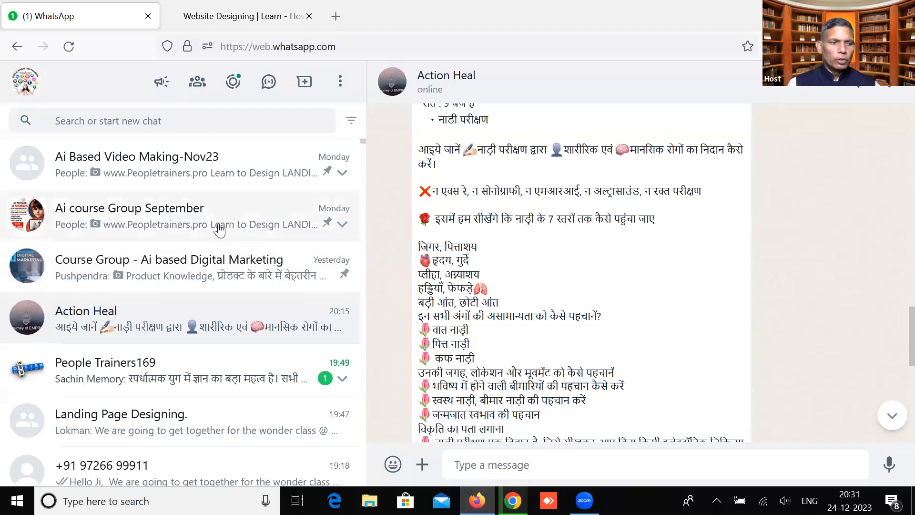
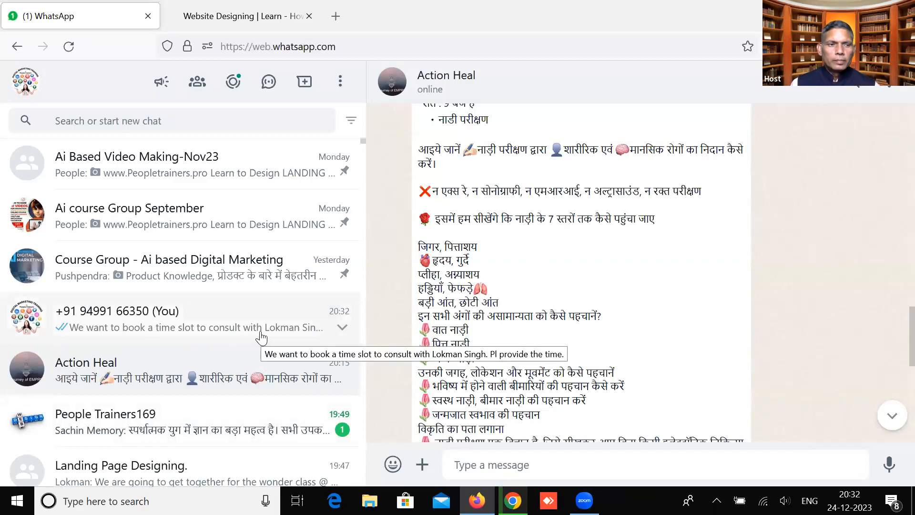
Open the '(You)' message-yourself chat in WhatsApp, then switch to the Action Heal preview
{"action": "left_click", "coordinate": [261, 338]}
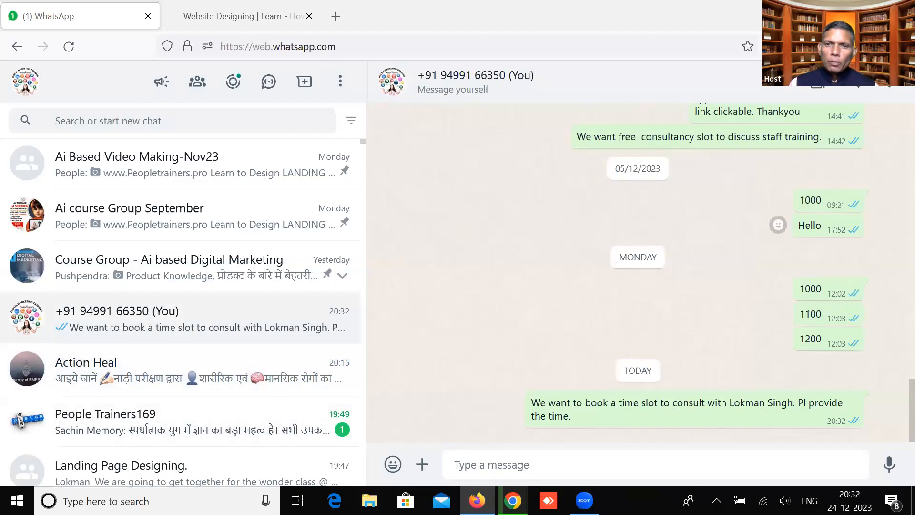
{"action": "key", "text": "alt+Tab"}
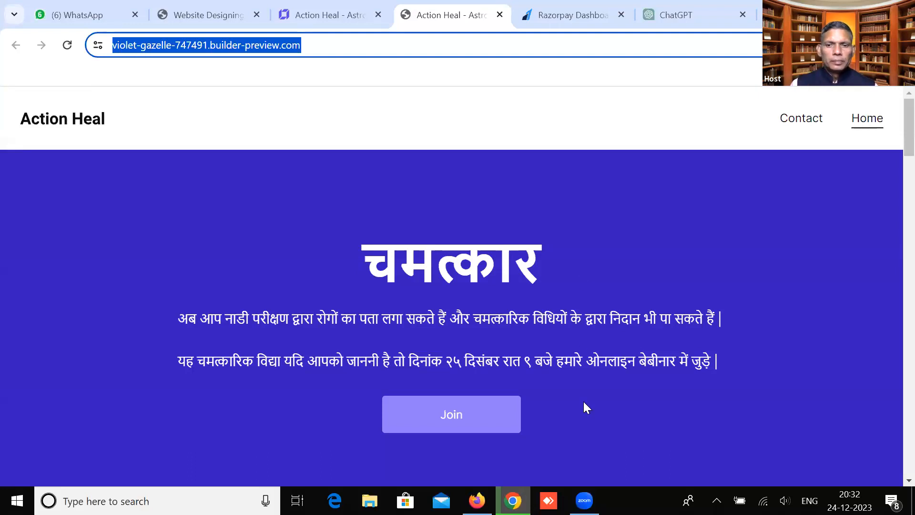
Minimise the Action Heal preview window and restore the WhatsApp Web window
{"action": "left_click", "coordinate": [585, 500]}
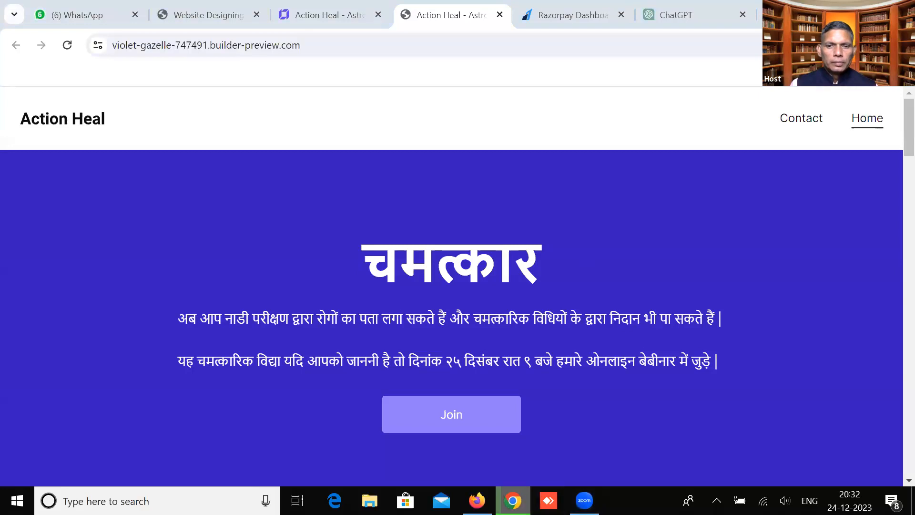
{"action": "left_click", "coordinate": [513, 500]}
{"action": "left_click", "coordinate": [512, 500]}
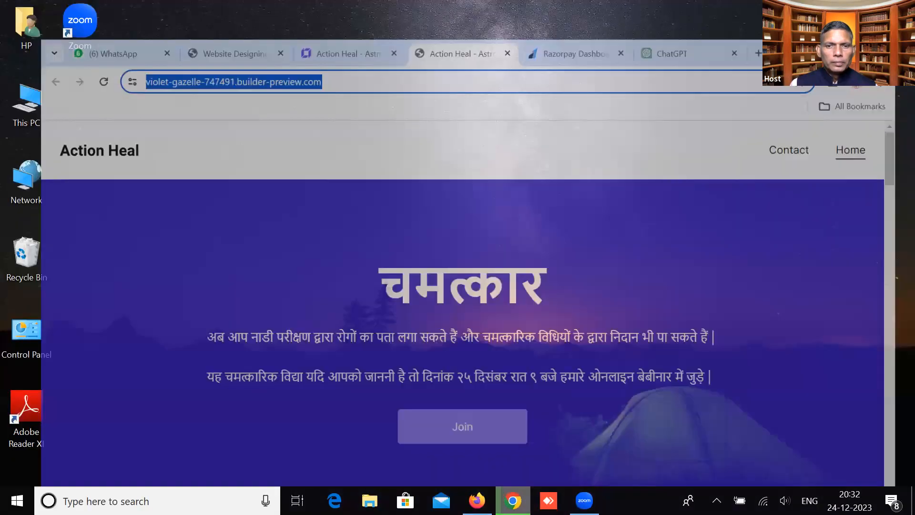
{"action": "left_click", "coordinate": [477, 500]}
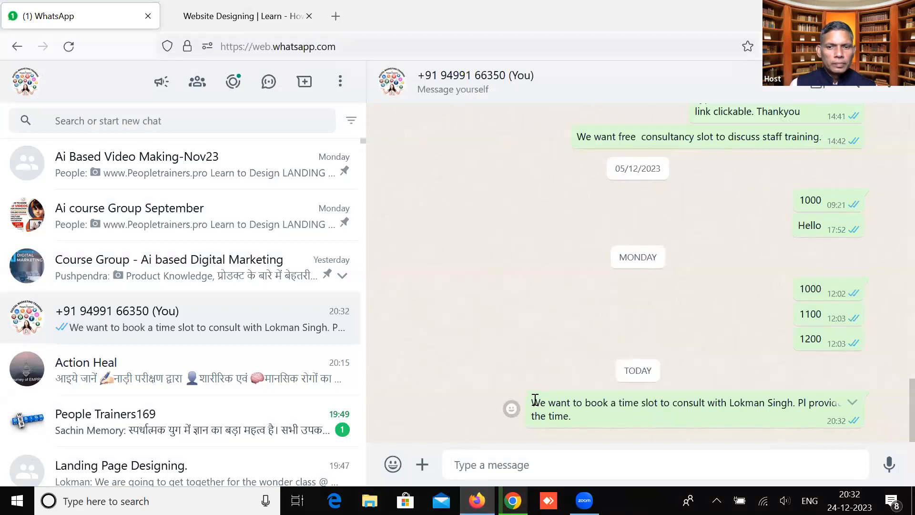
Post the violet-gazelle-747491.builder-preview.com link in Landing Page Designing, then open People Trainers169
{"action": "left_click_drag", "start_coordinate": [533, 402], "coordinate": [573, 417]}
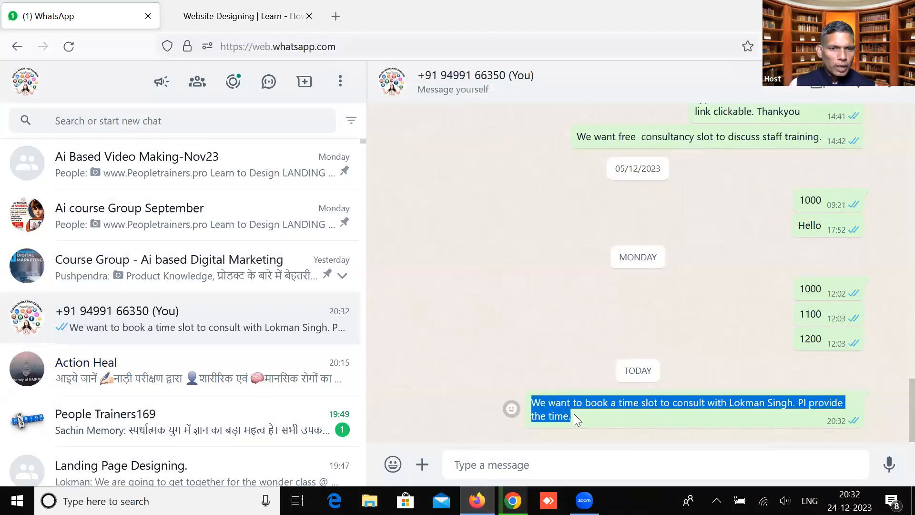
{"action": "scroll", "coordinate": [250, 404], "scroll_direction": "down", "scroll_amount": 3}
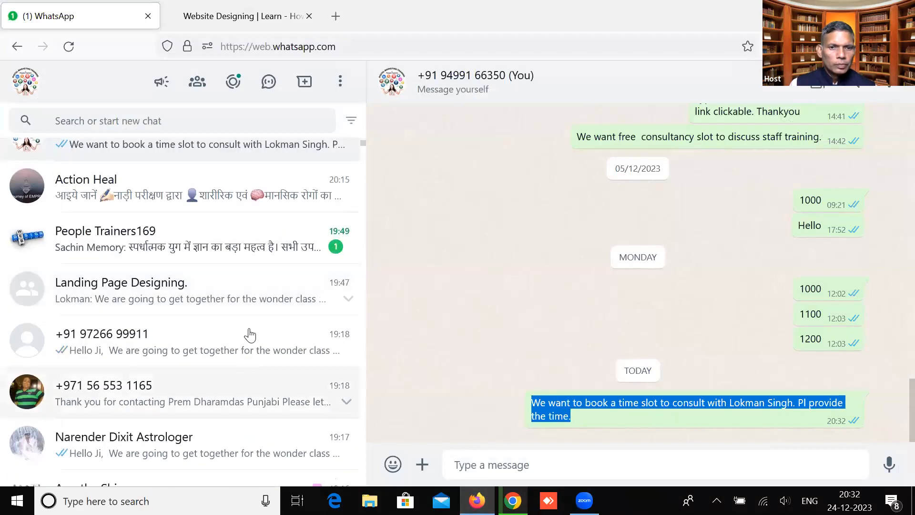
{"action": "left_click", "coordinate": [258, 301]}
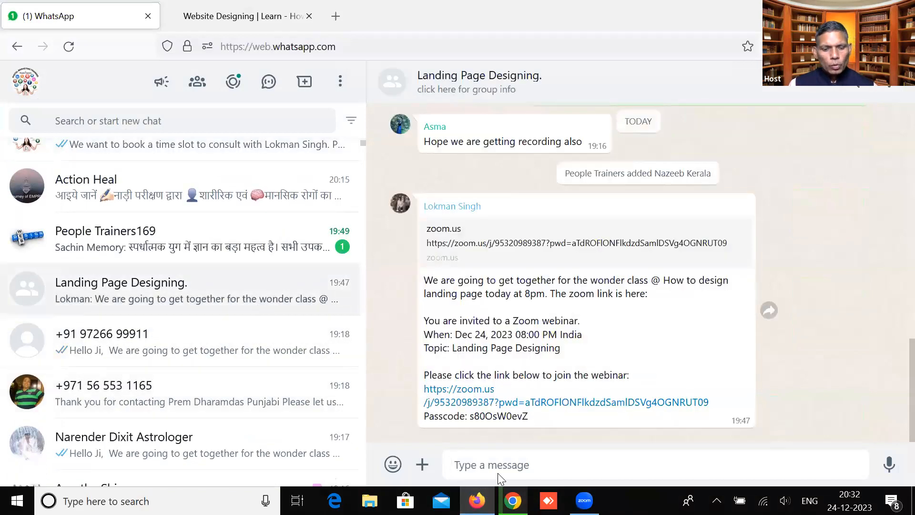
{"action": "type", "text": "https://violet-gazelle-747491.builder-preview.com/"}
{"action": "key", "text": "Return"}
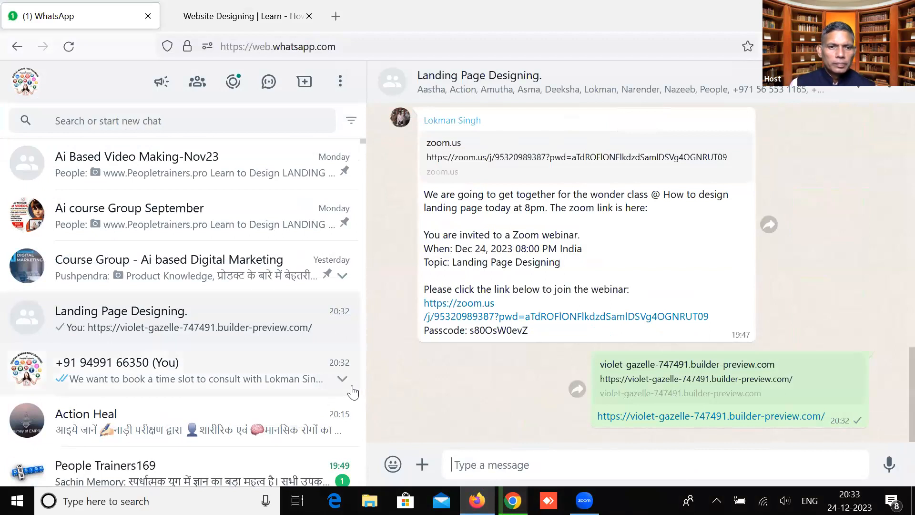
{"action": "scroll", "coordinate": [353, 393], "scroll_direction": "down", "scroll_amount": 3}
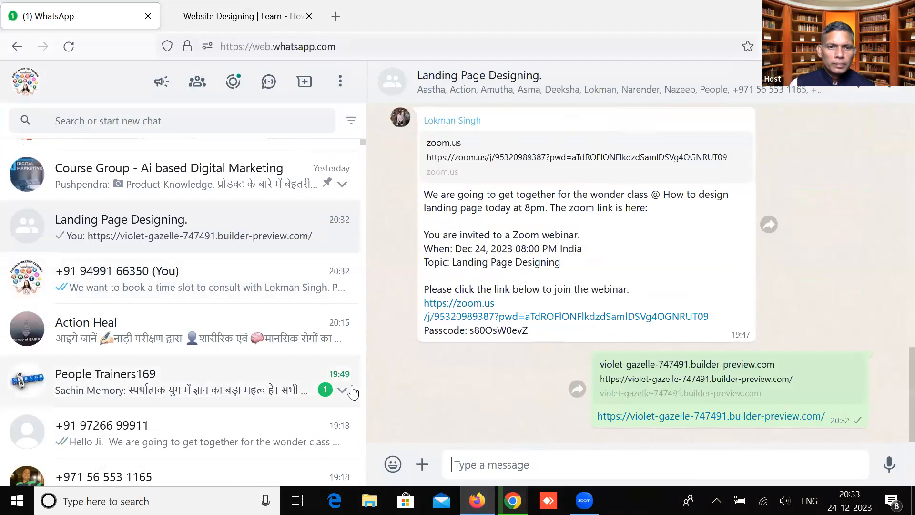
{"action": "left_click", "coordinate": [306, 389]}
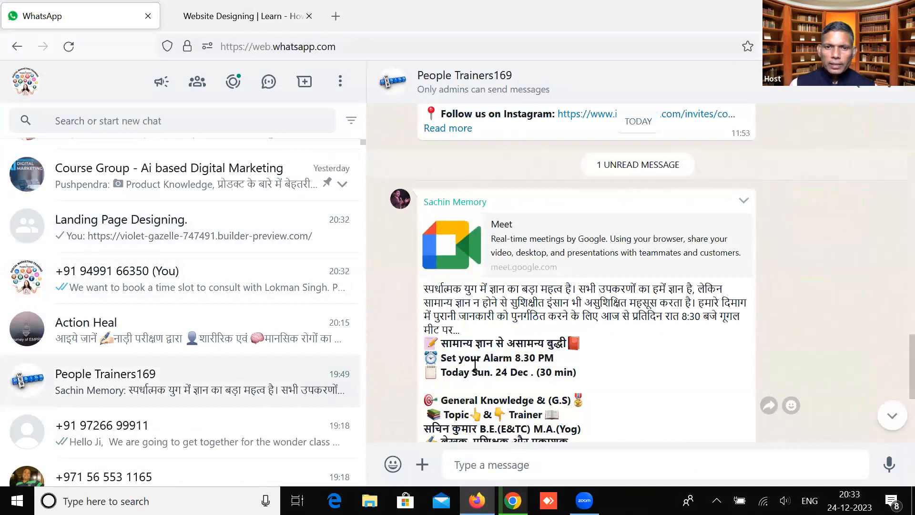
{"action": "scroll", "coordinate": [475, 365], "scroll_direction": "up", "scroll_amount": 3}
{"action": "scroll", "coordinate": [280, 378], "scroll_direction": "up", "scroll_amount": 3}
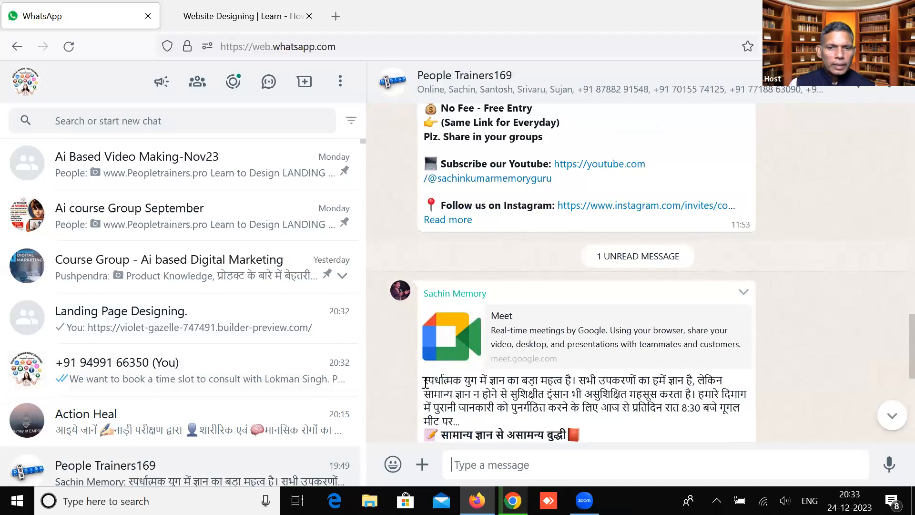
{"action": "left_click_drag", "start_coordinate": [425, 381], "coordinate": [461, 421]}
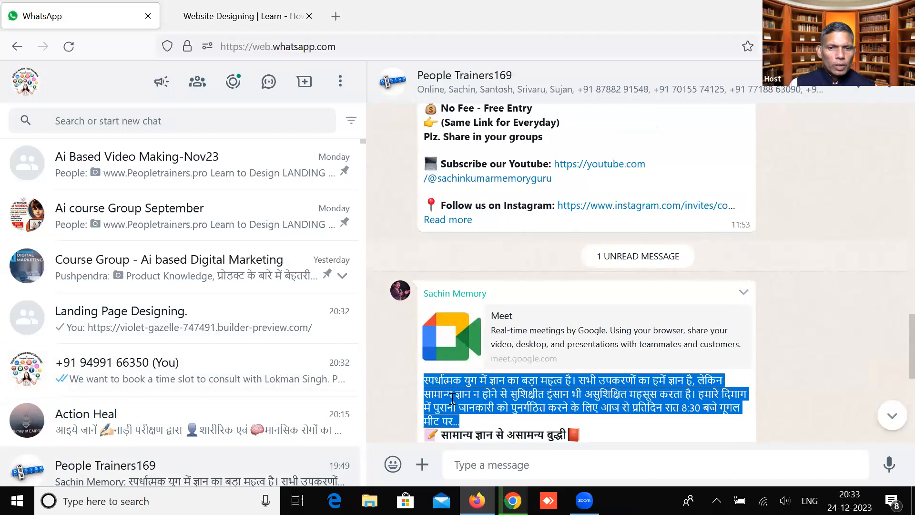
{"action": "left_click", "coordinate": [452, 397]}
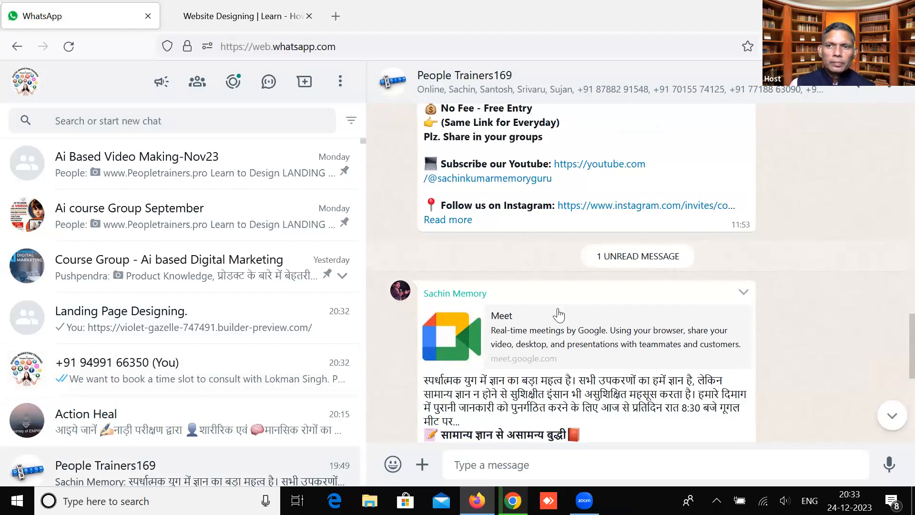
{"action": "left_click", "coordinate": [832, 15]}
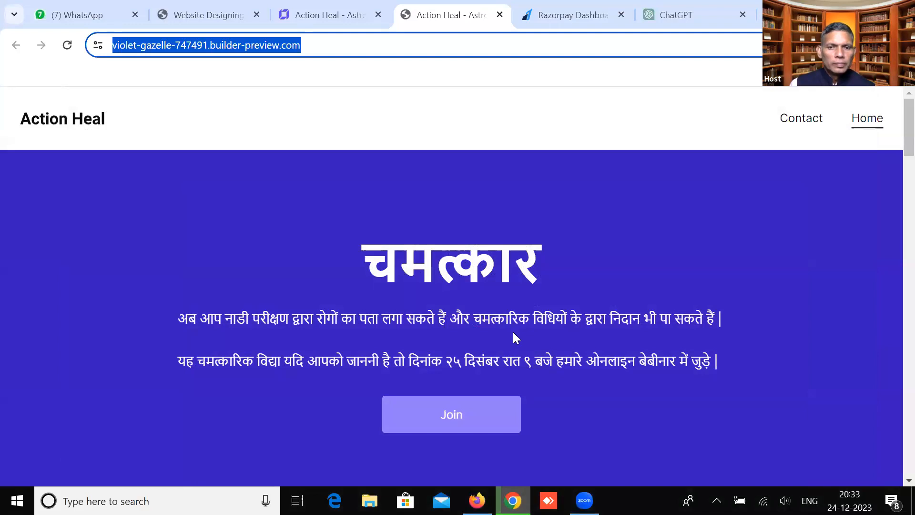
{"action": "left_click", "coordinate": [476, 500]}
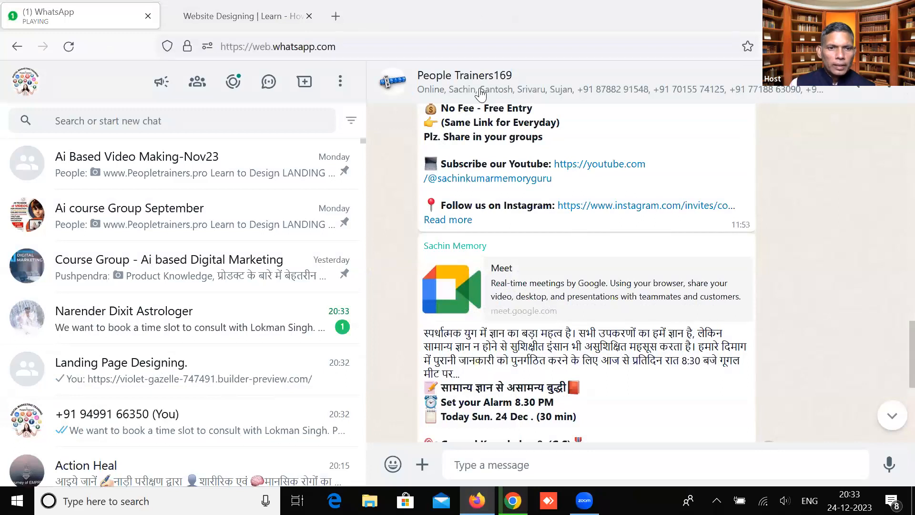
Open the Action Heal chat and select its new booking-request message, then return to the preview
{"action": "left_click", "coordinate": [230, 319]}
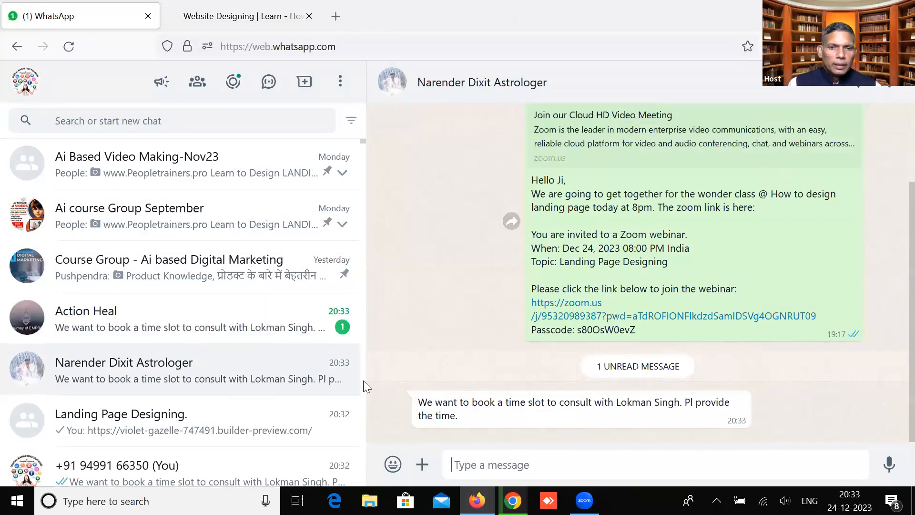
{"action": "left_click", "coordinate": [265, 327]}
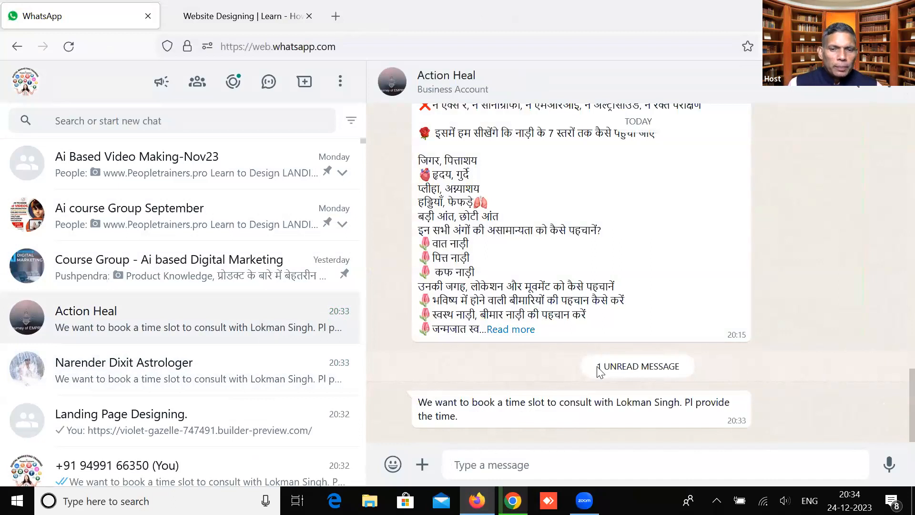
{"action": "left_click_drag", "start_coordinate": [419, 403], "coordinate": [473, 419]}
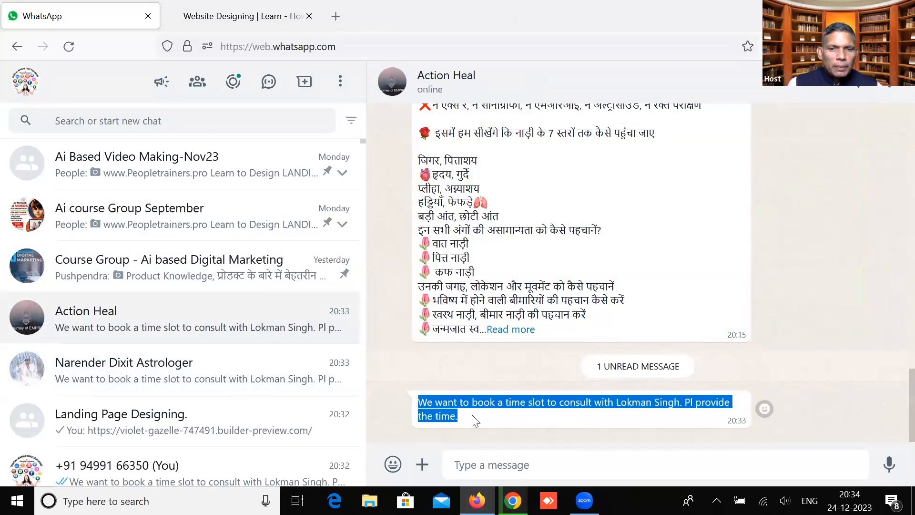
{"action": "left_click", "coordinate": [435, 405]}
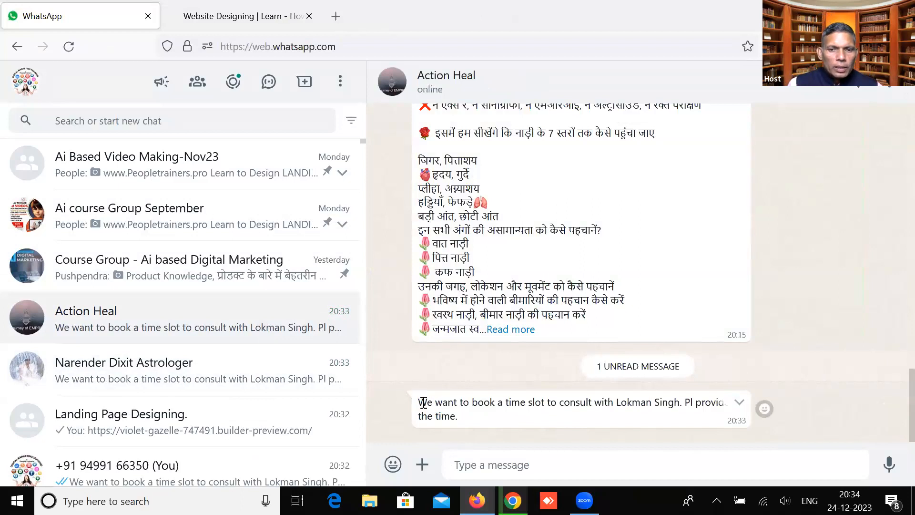
{"action": "left_click_drag", "start_coordinate": [423, 402], "coordinate": [467, 419]}
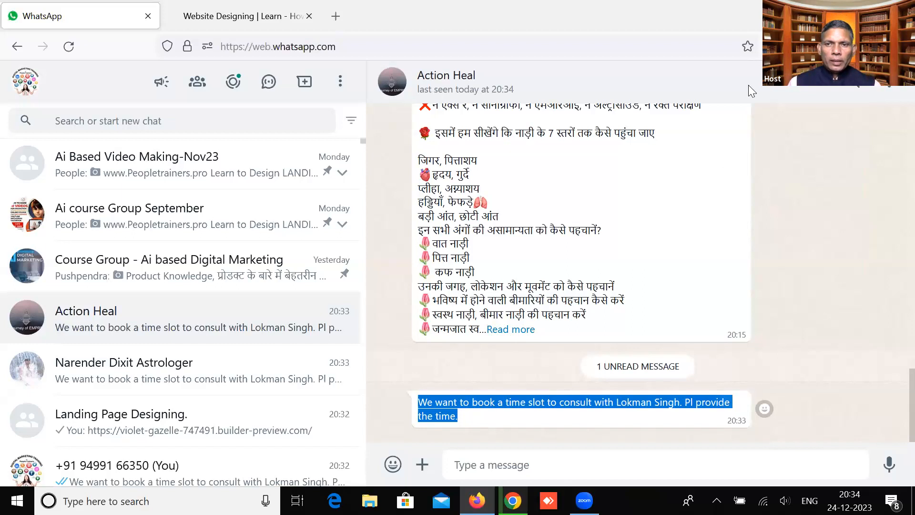
{"action": "key", "text": "alt+Tab"}
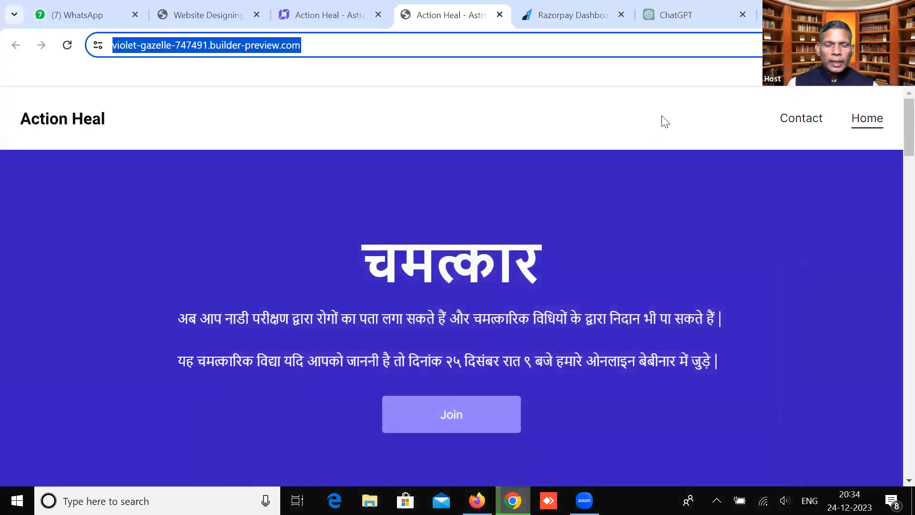
Scroll through the Action Heal preview page and return to the Hostinger editor tab
{"action": "left_click", "coordinate": [333, 104]}
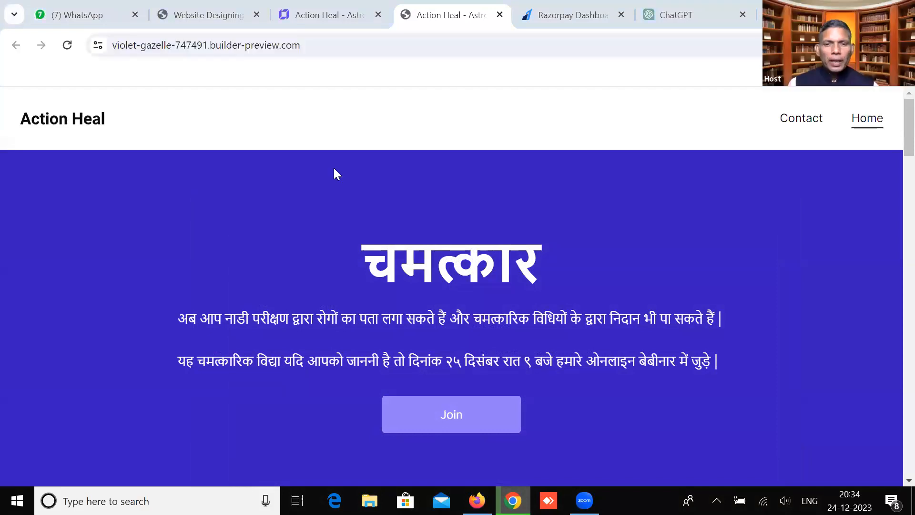
{"action": "scroll", "coordinate": [462, 400], "scroll_direction": "down", "scroll_amount": 6}
{"action": "scroll", "coordinate": [461, 389], "scroll_direction": "down", "scroll_amount": 5}
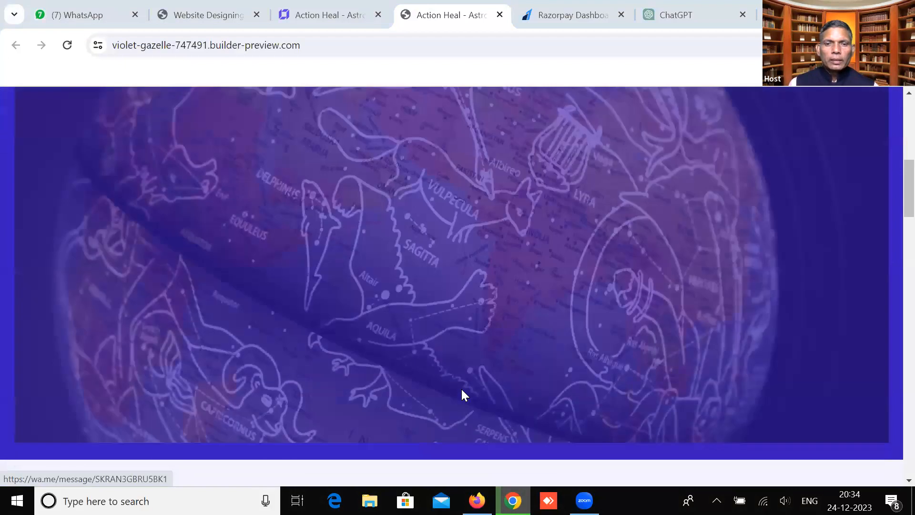
{"action": "scroll", "coordinate": [466, 384], "scroll_direction": "up", "scroll_amount": 12}
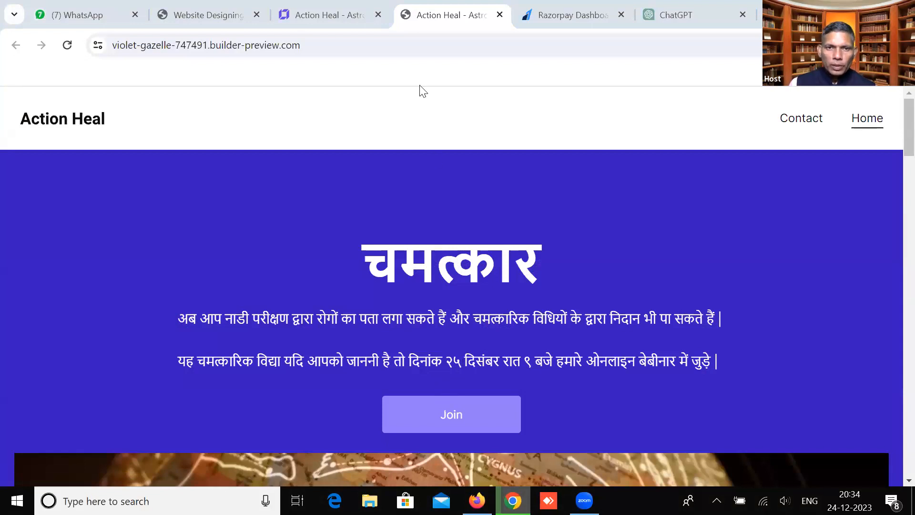
{"action": "left_click", "coordinate": [343, 8]}
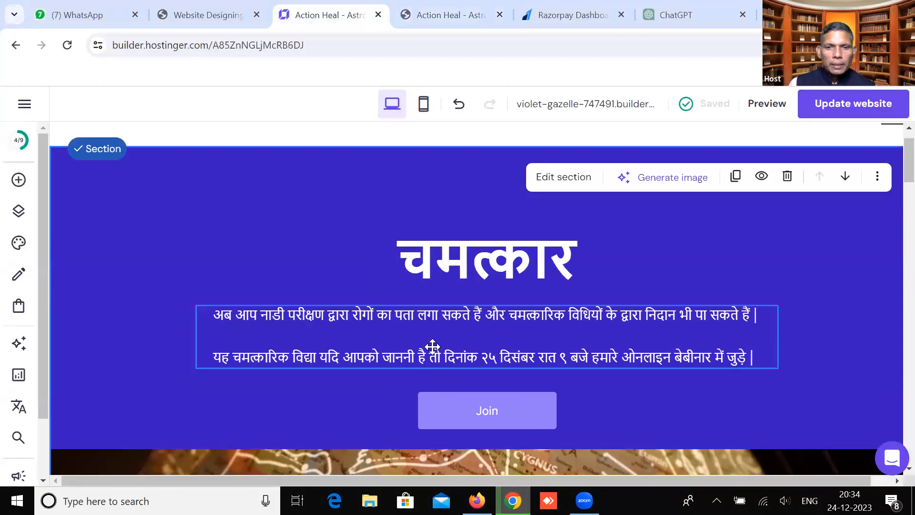
Change the hero Join button's text to 'Register for FREE', reviewing its Style and Animation options
{"action": "left_click", "coordinate": [456, 416]}
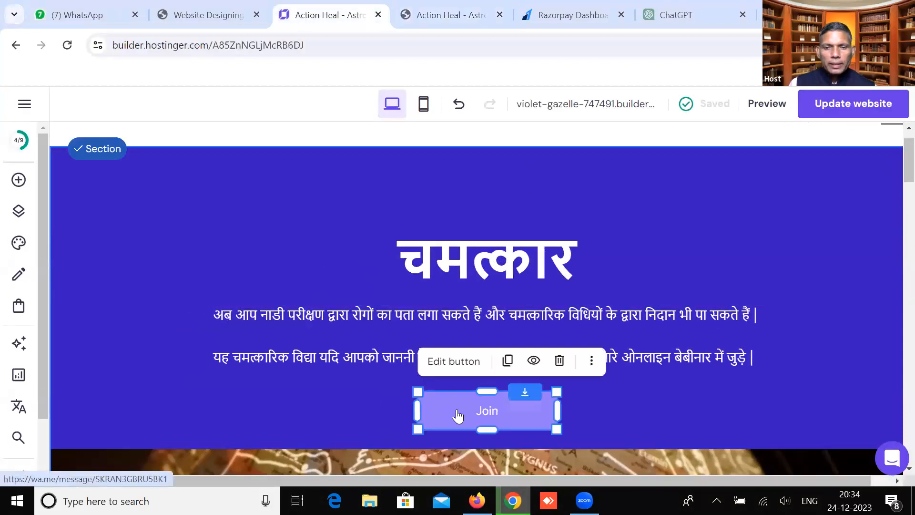
{"action": "scroll", "coordinate": [457, 416], "scroll_direction": "down", "scroll_amount": 2}
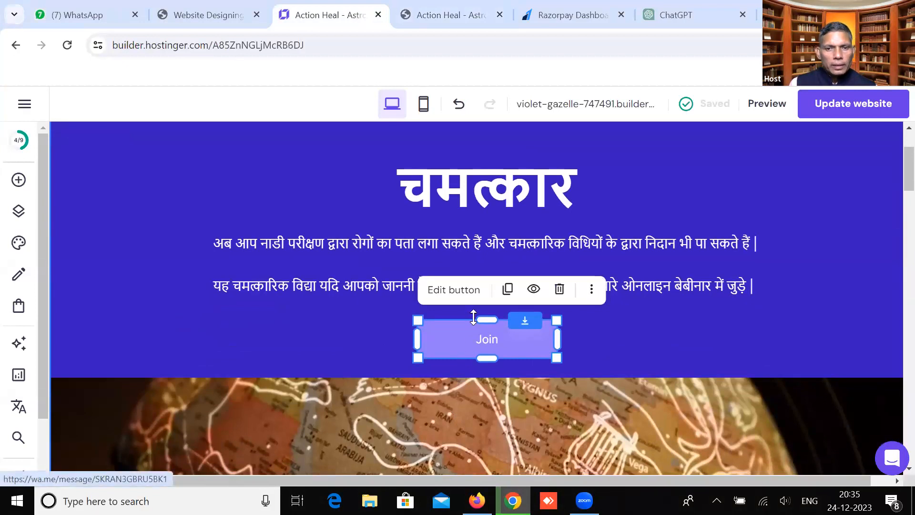
{"action": "left_click", "coordinate": [469, 291]}
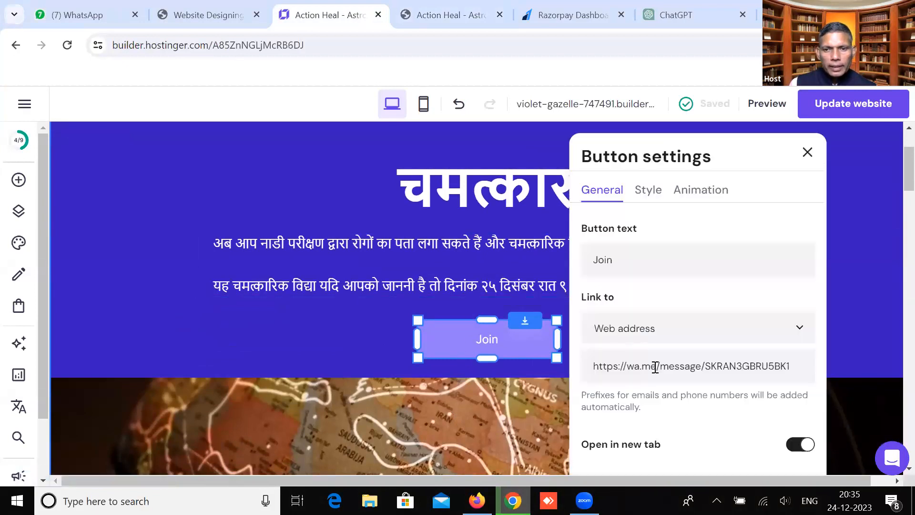
{"action": "scroll", "coordinate": [667, 400], "scroll_direction": "down", "scroll_amount": 2}
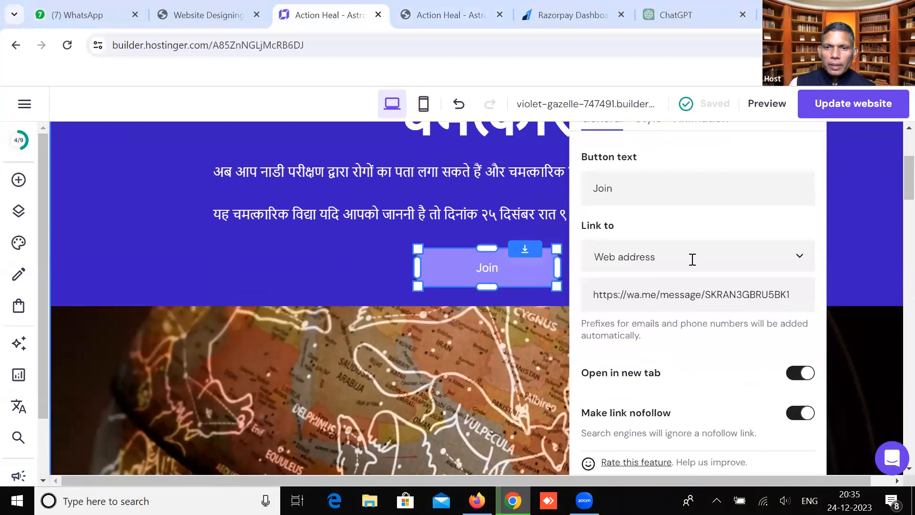
{"action": "scroll", "coordinate": [692, 259], "scroll_direction": "up", "scroll_amount": 2}
{"action": "left_click_drag", "start_coordinate": [616, 261], "coordinate": [590, 257]}
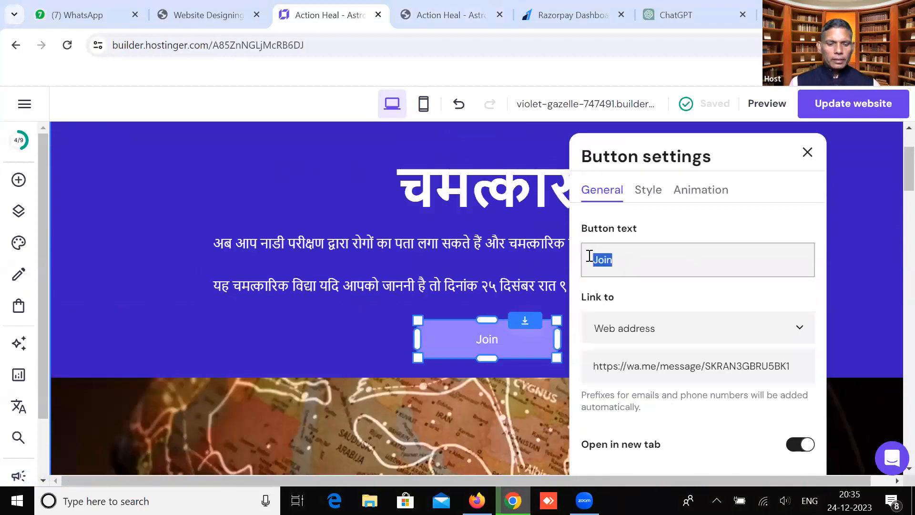
{"action": "type", "text": "Register for FREE"}
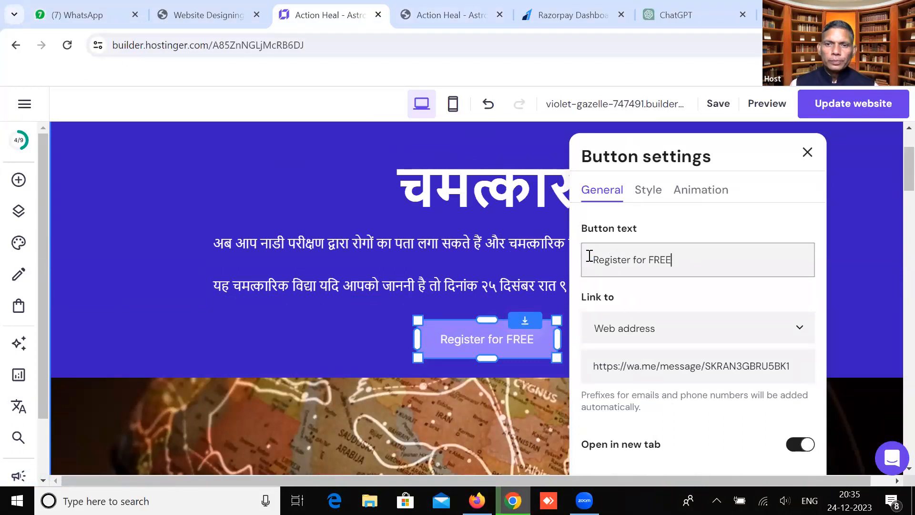
{"action": "left_click", "coordinate": [644, 193]}
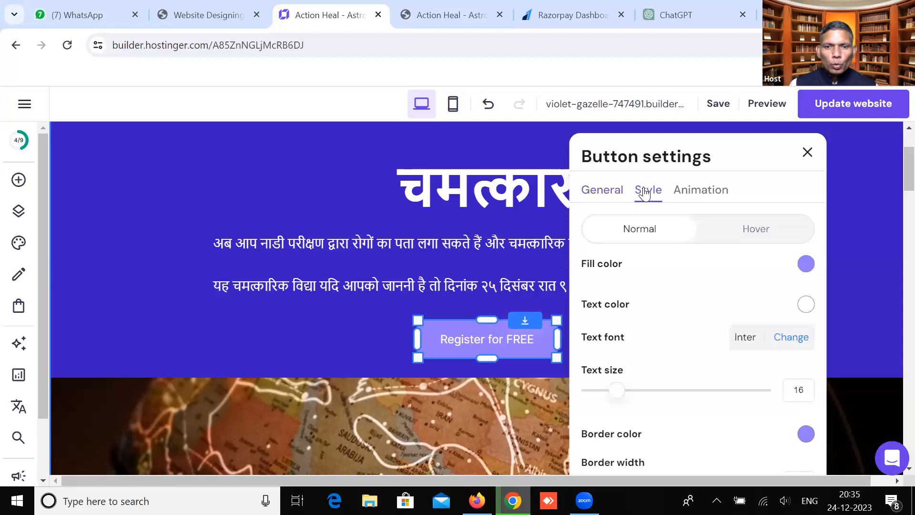
{"action": "left_click", "coordinate": [708, 194]}
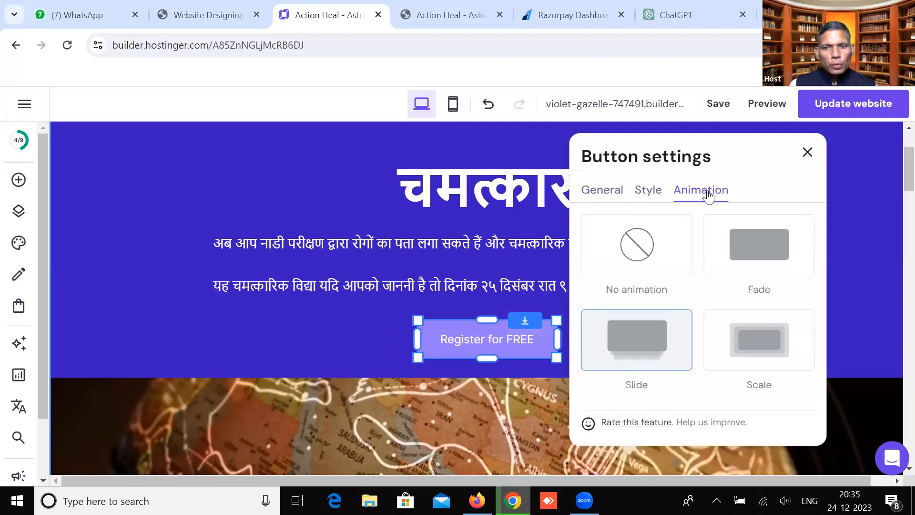
{"action": "left_click", "coordinate": [806, 153]}
Select the hero paragraph text block, look over the page, and bring WhatsApp to the front
{"action": "left_click", "coordinate": [336, 267]}
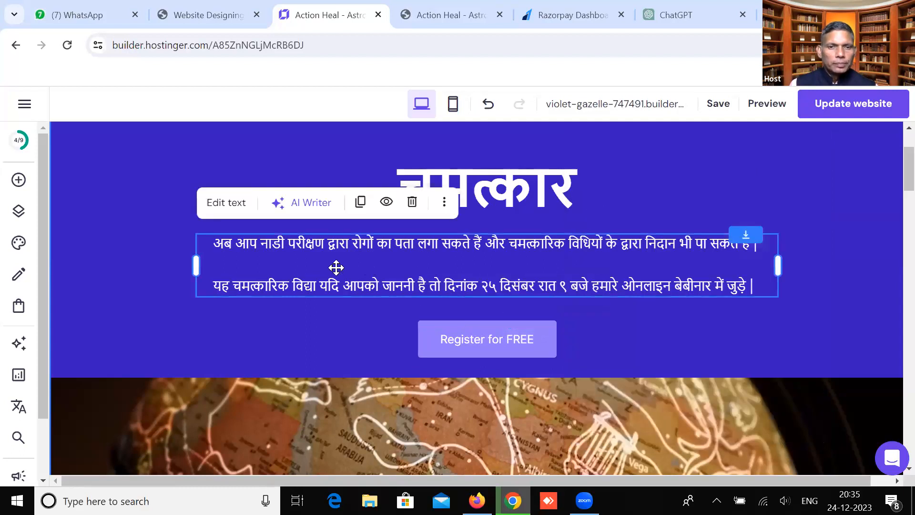
{"action": "scroll", "coordinate": [336, 268], "scroll_direction": "down", "scroll_amount": 6}
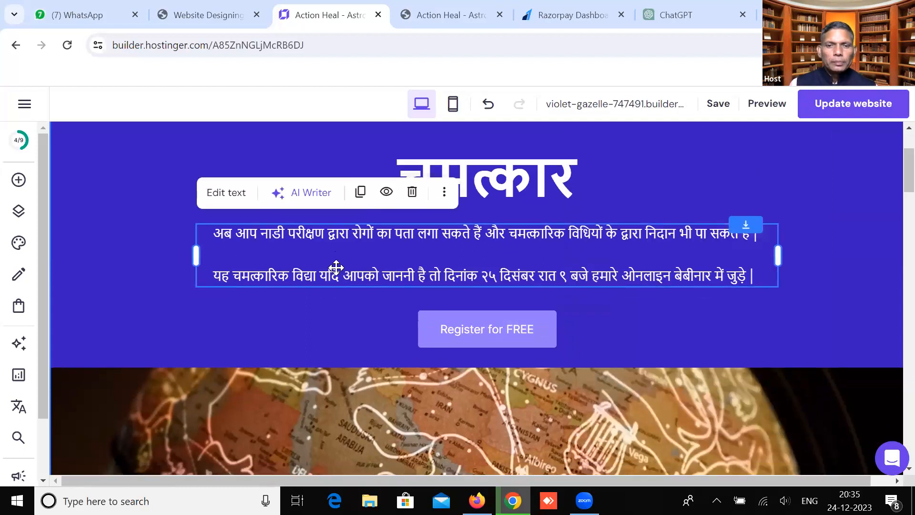
{"action": "scroll", "coordinate": [337, 271], "scroll_direction": "down", "scroll_amount": 10}
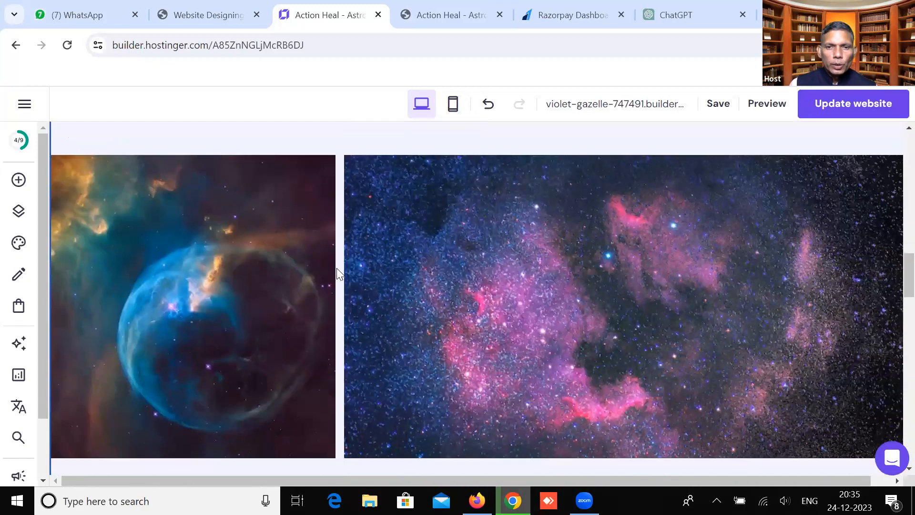
{"action": "scroll", "coordinate": [492, 353], "scroll_direction": "up", "scroll_amount": 5}
{"action": "scroll", "coordinate": [493, 359], "scroll_direction": "up", "scroll_amount": 5}
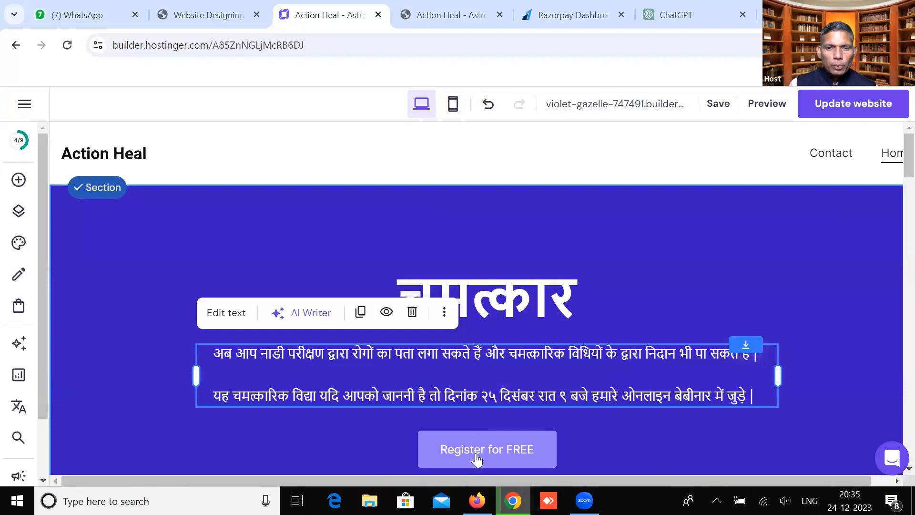
{"action": "left_click", "coordinate": [477, 500]}
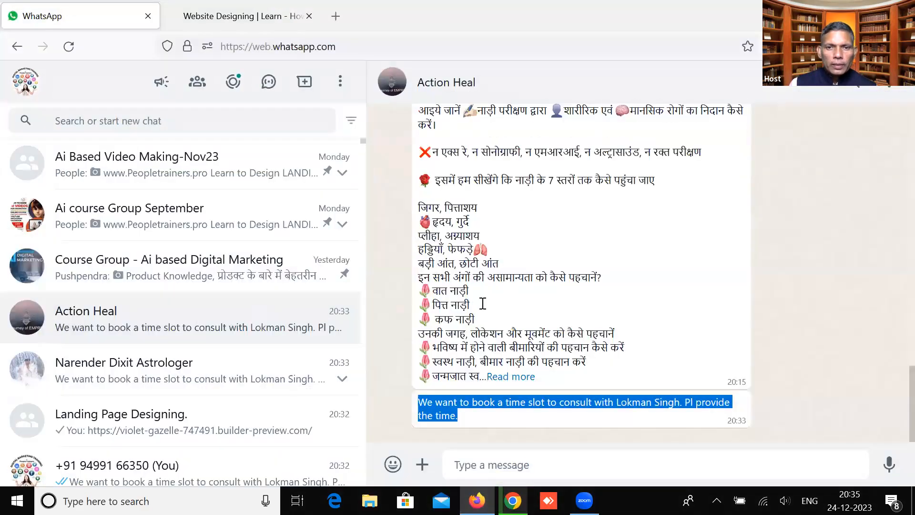
Copy the long Hindi webinar message from the Action Heal chat and return to the builder
{"action": "scroll", "coordinate": [482, 303], "scroll_direction": "up", "scroll_amount": 5}
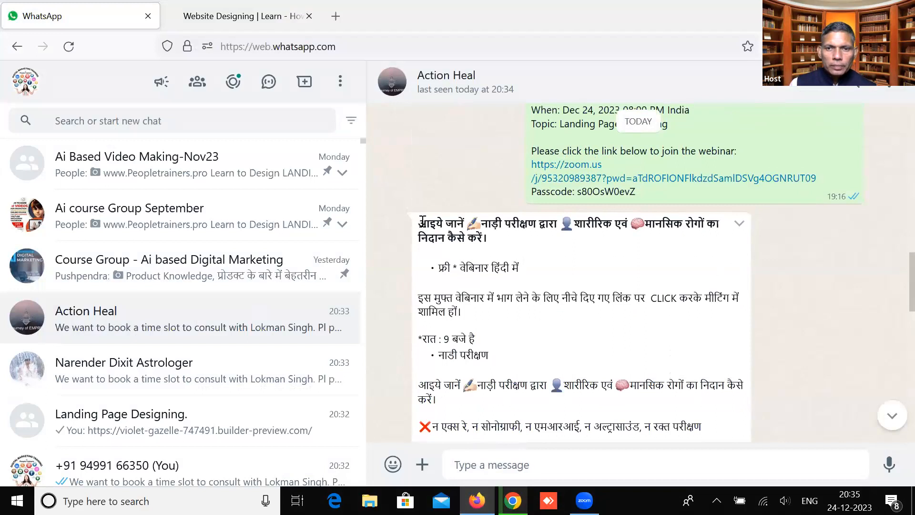
{"action": "left_click_drag", "start_coordinate": [421, 222], "coordinate": [497, 441]}
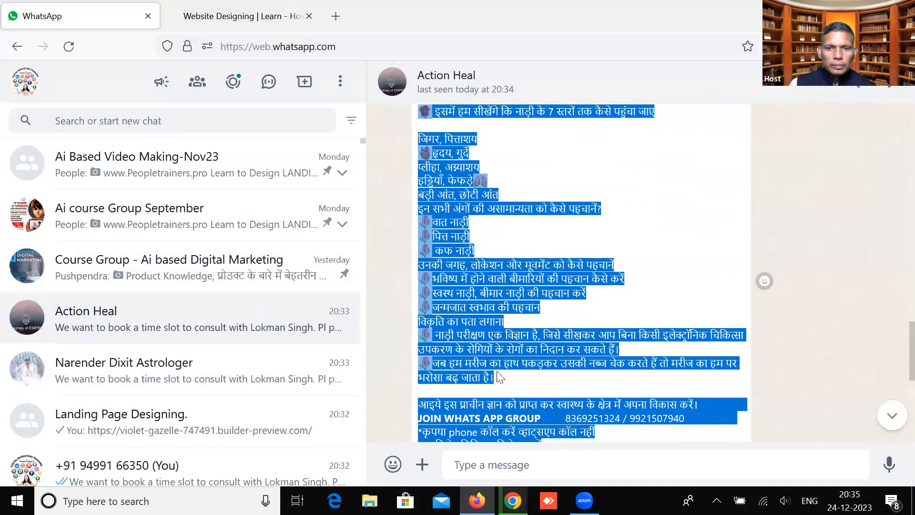
{"action": "left_click", "coordinate": [516, 392]}
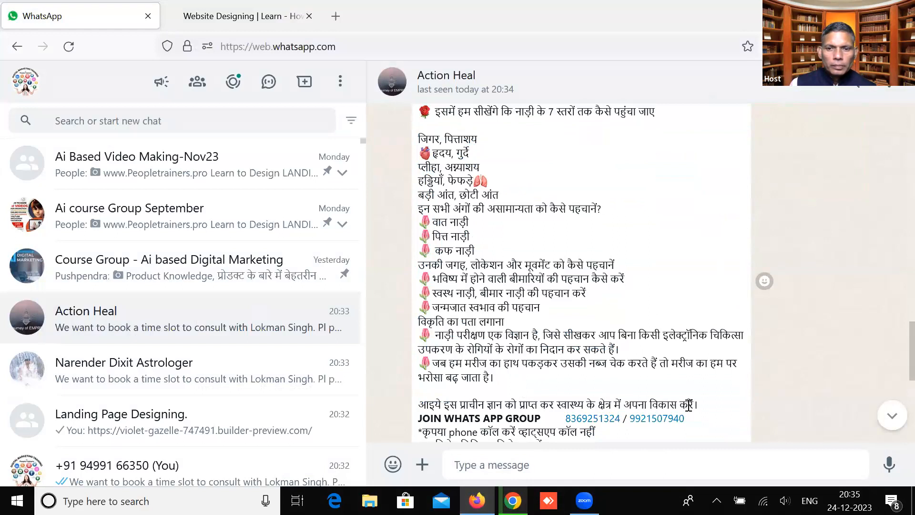
{"action": "left_click_drag", "start_coordinate": [702, 403], "coordinate": [416, 270]}
{"action": "right_click", "coordinate": [418, 280]}
{"action": "left_click", "coordinate": [441, 290]}
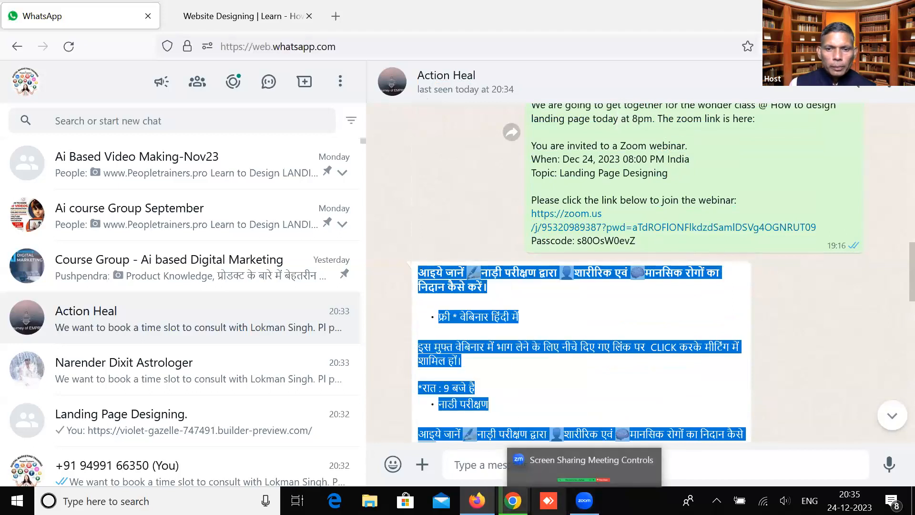
{"action": "mouse_move", "coordinate": [513, 500]}
{"action": "left_click", "coordinate": [510, 443]}
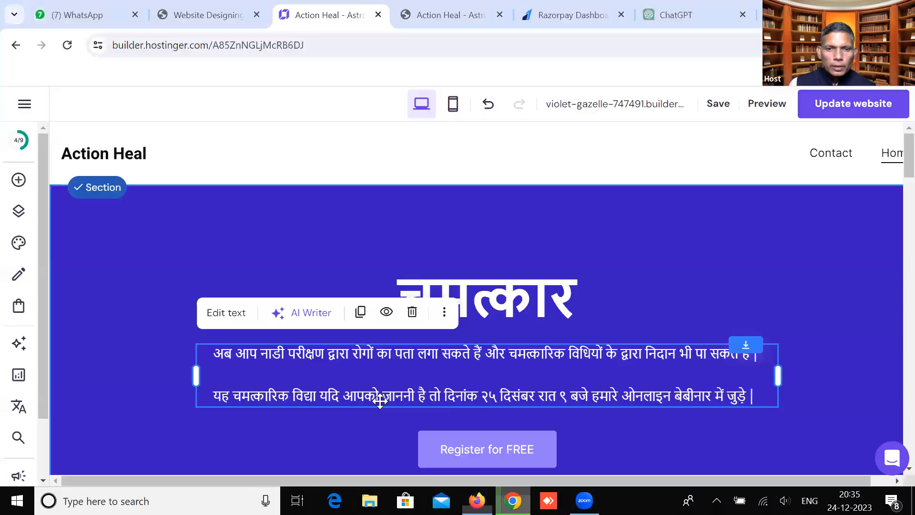
Paste the Hindi webinar message on new lines below the hero paragraph's existing two lines
{"action": "left_click", "coordinate": [371, 358]}
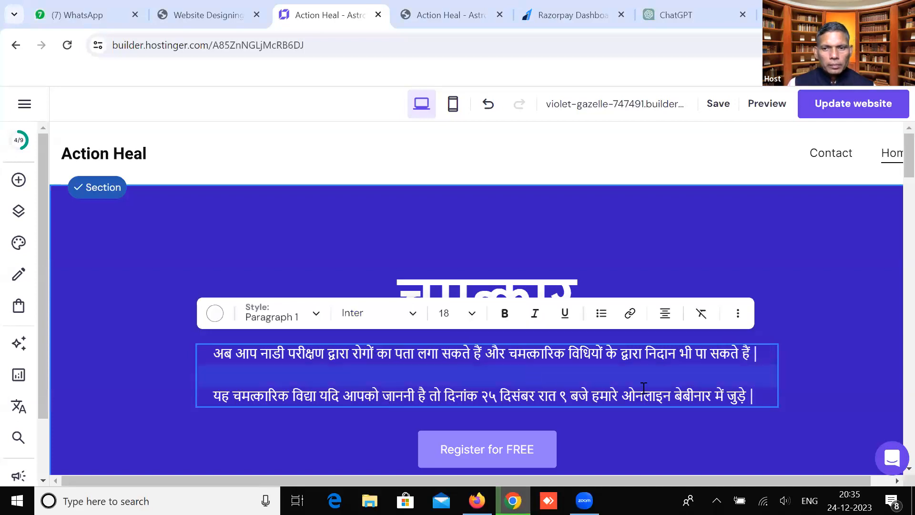
{"action": "key", "text": "Return"}
{"action": "key", "text": "Return"}
{"action": "key", "text": "Return"}
{"action": "key", "text": "Return"}
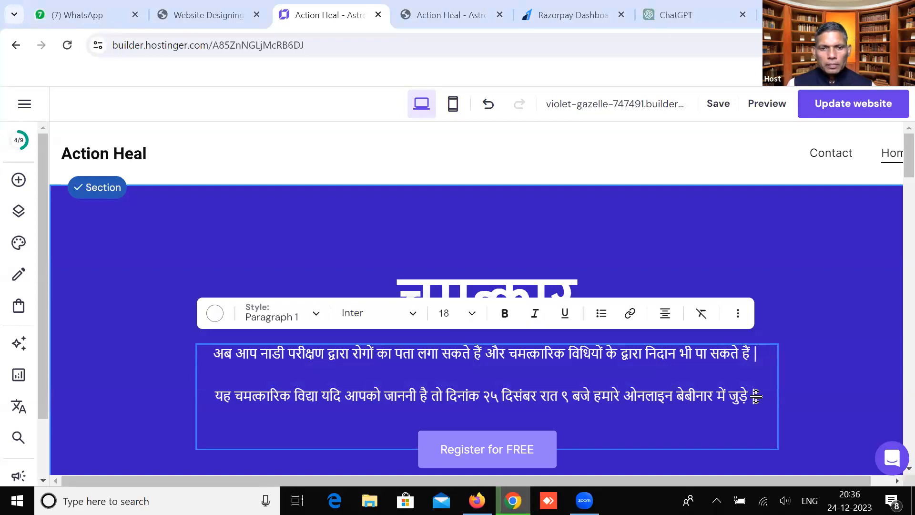
{"action": "key", "text": "ctrl+v"}
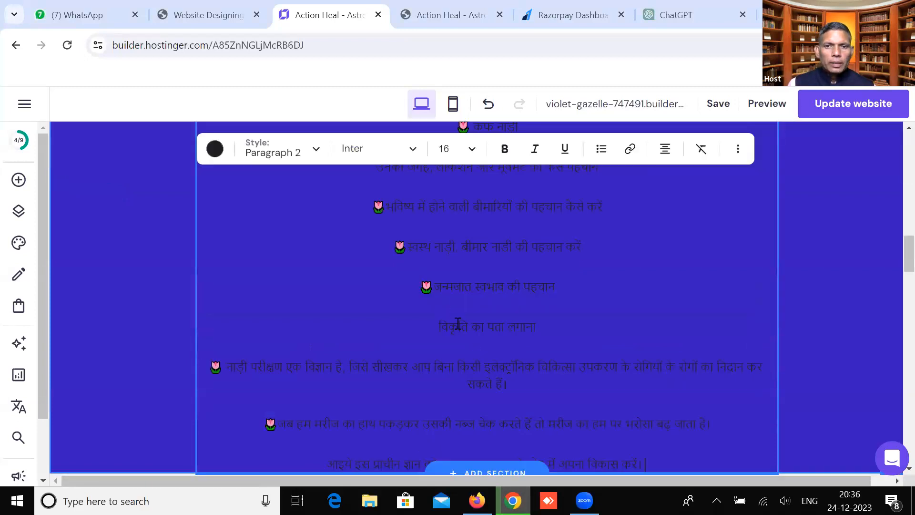
{"action": "scroll", "coordinate": [419, 288], "scroll_direction": "up", "scroll_amount": 6}
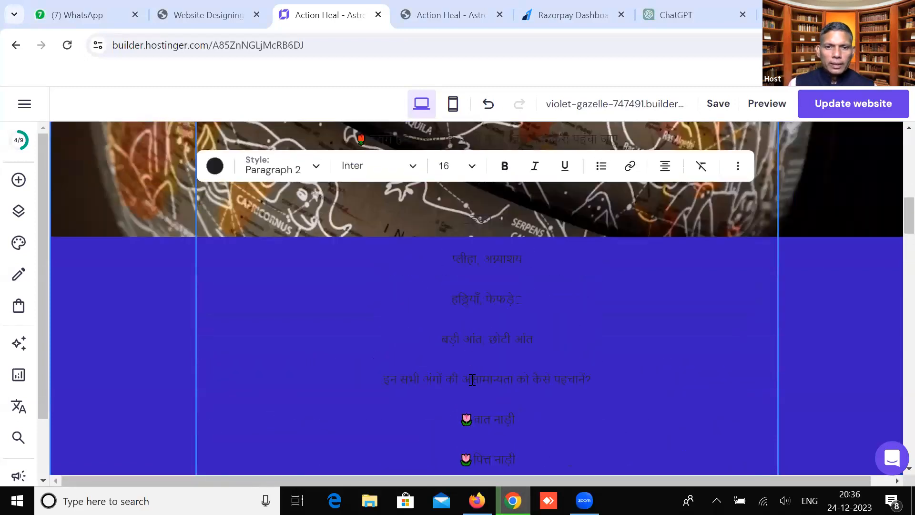
{"action": "scroll", "coordinate": [478, 384], "scroll_direction": "up", "scroll_amount": 3}
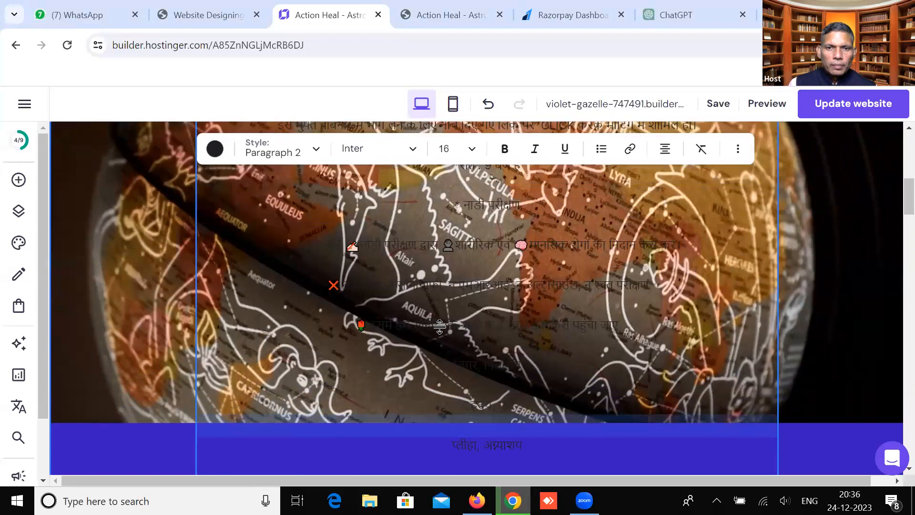
{"action": "scroll", "coordinate": [272, 200], "scroll_direction": "up", "scroll_amount": 3}
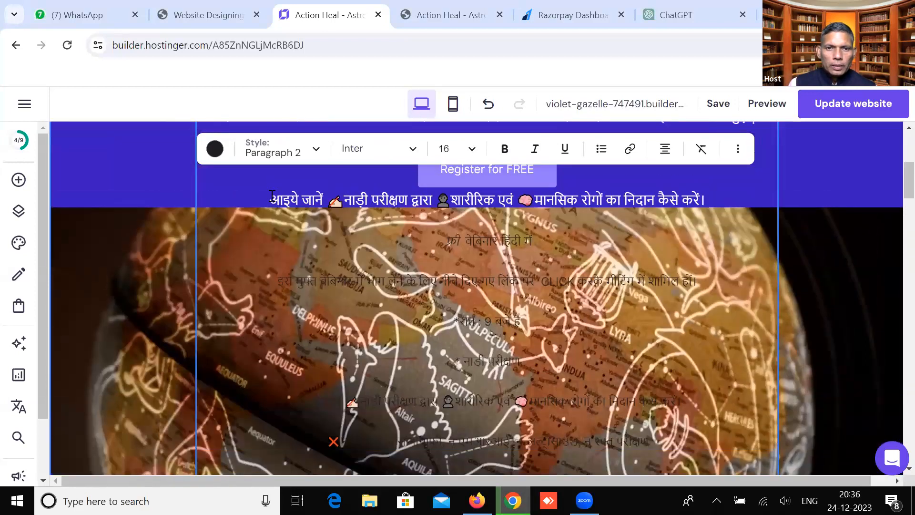
{"action": "left_click_drag", "start_coordinate": [270, 200], "coordinate": [463, 223]}
{"action": "scroll", "coordinate": [485, 230], "scroll_direction": "down", "scroll_amount": 10}
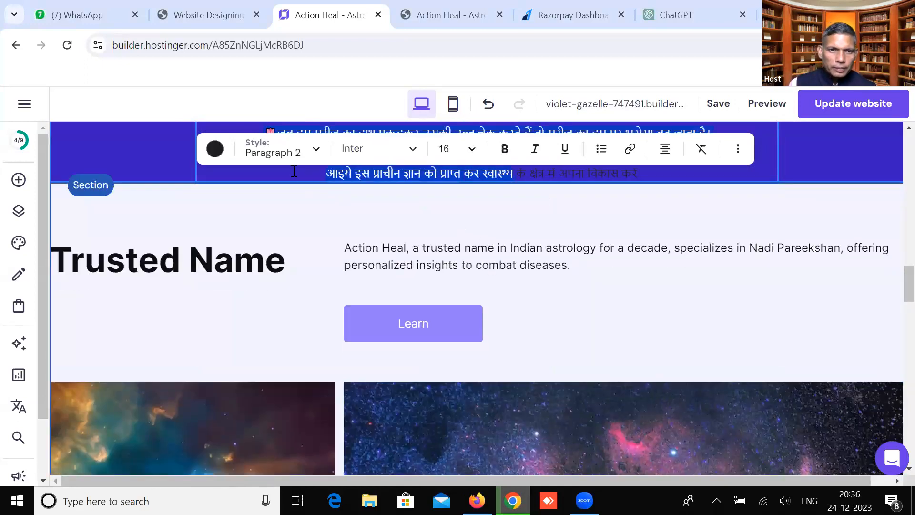
Make the pasted Hindi text white and finish editing the hero paragraph
{"action": "left_click", "coordinate": [215, 150]}
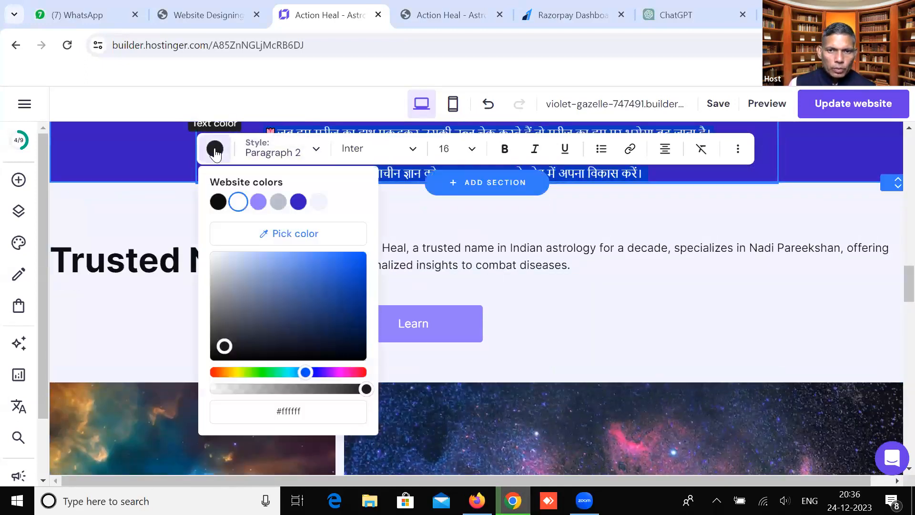
{"action": "left_click", "coordinate": [238, 202]}
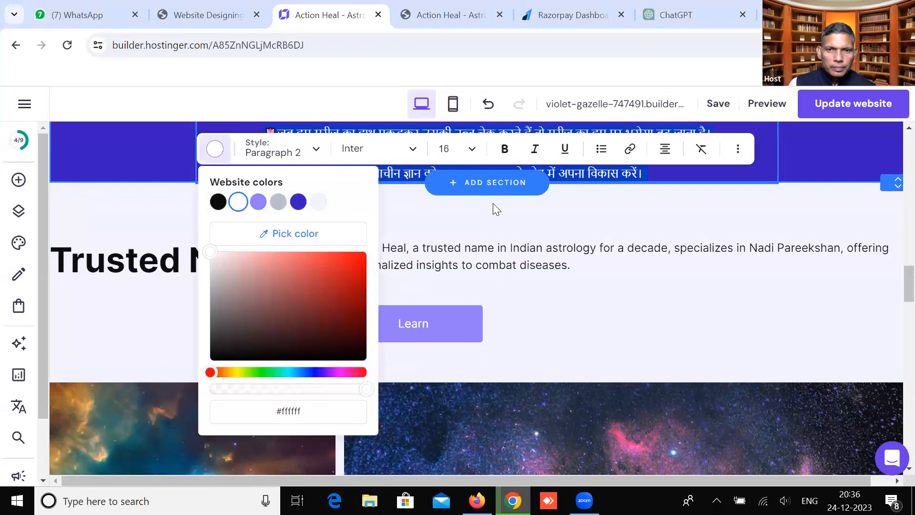
{"action": "key", "text": "Escape"}
{"action": "scroll", "coordinate": [617, 223], "scroll_direction": "up", "scroll_amount": 10}
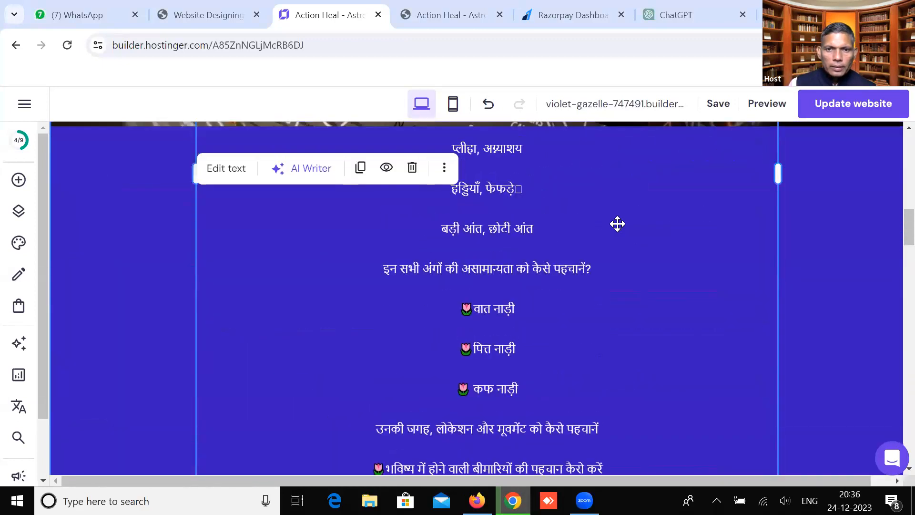
{"action": "scroll", "coordinate": [617, 223], "scroll_direction": "up", "scroll_amount": 5}
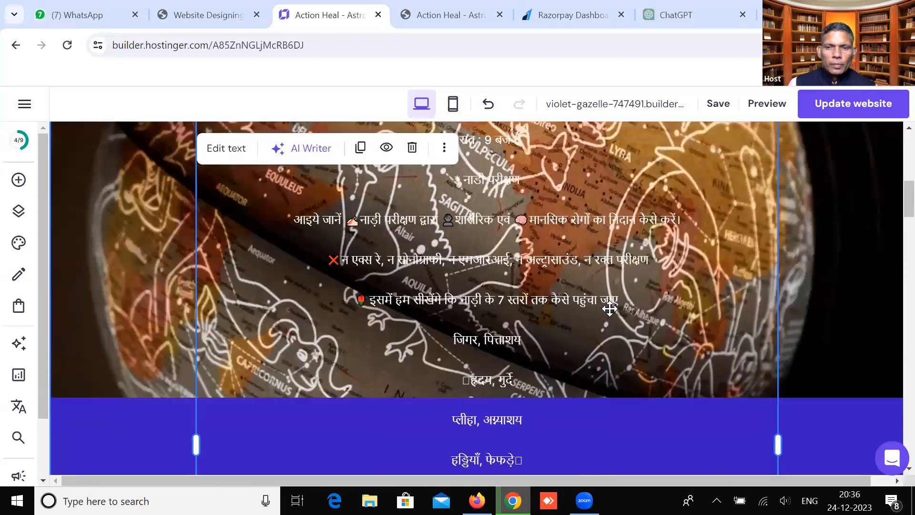
{"action": "scroll", "coordinate": [624, 311], "scroll_direction": "up", "scroll_amount": 5}
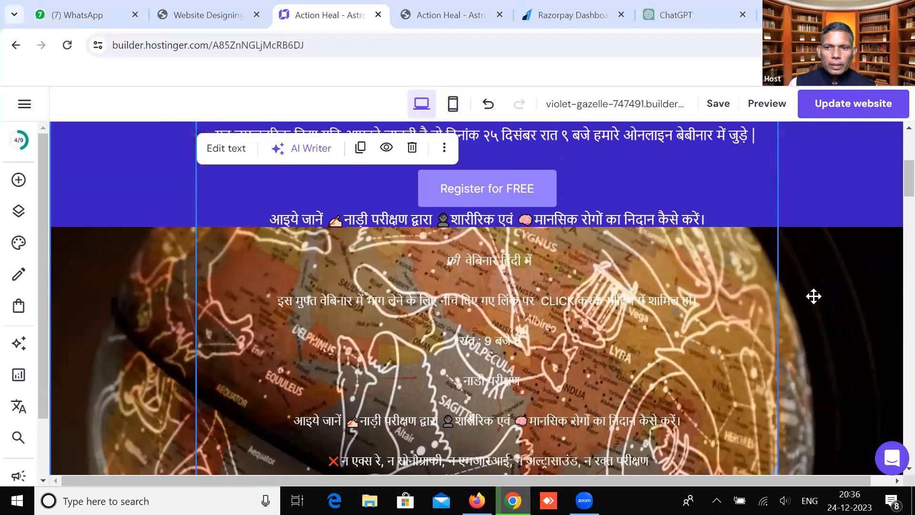
{"action": "scroll", "coordinate": [813, 296], "scroll_direction": "up", "scroll_amount": 4}
{"action": "scroll", "coordinate": [816, 338], "scroll_direction": "down", "scroll_amount": 2}
{"action": "scroll", "coordinate": [782, 391], "scroll_direction": "down", "scroll_amount": 2}
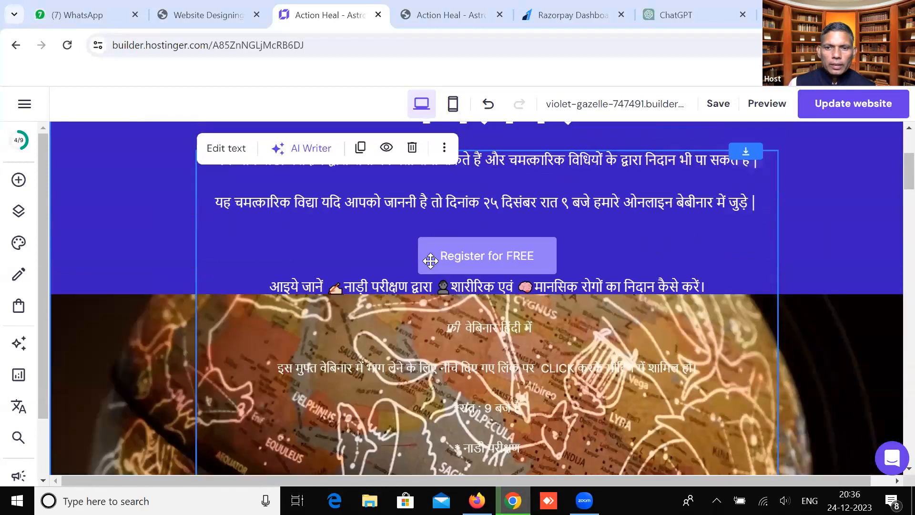
Stretch the blue hero section taller to fit the long Hindi text
{"action": "left_click_drag", "start_coordinate": [817, 270], "coordinate": [820, 400]}
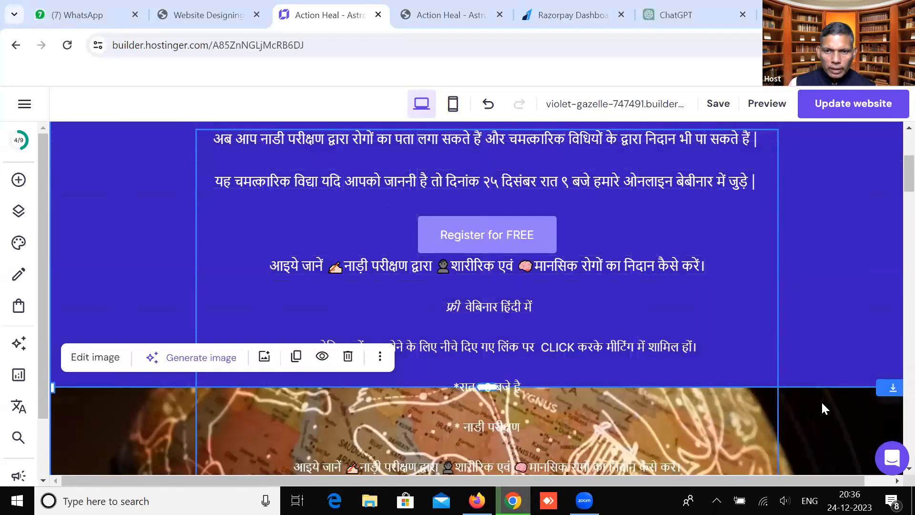
{"action": "scroll", "coordinate": [732, 255], "scroll_direction": "down", "scroll_amount": 5}
{"action": "left_click_drag", "start_coordinate": [803, 181], "coordinate": [810, 351]}
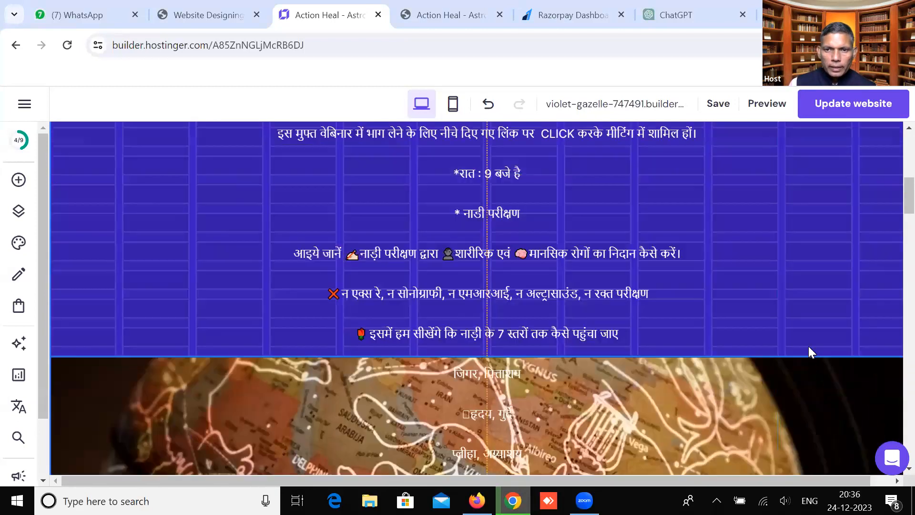
{"action": "left_click_drag", "start_coordinate": [810, 409], "coordinate": [810, 410]}
Move the constellation globe image down below the last line of Hindi text
{"action": "scroll", "coordinate": [733, 244], "scroll_direction": "down", "scroll_amount": 2}
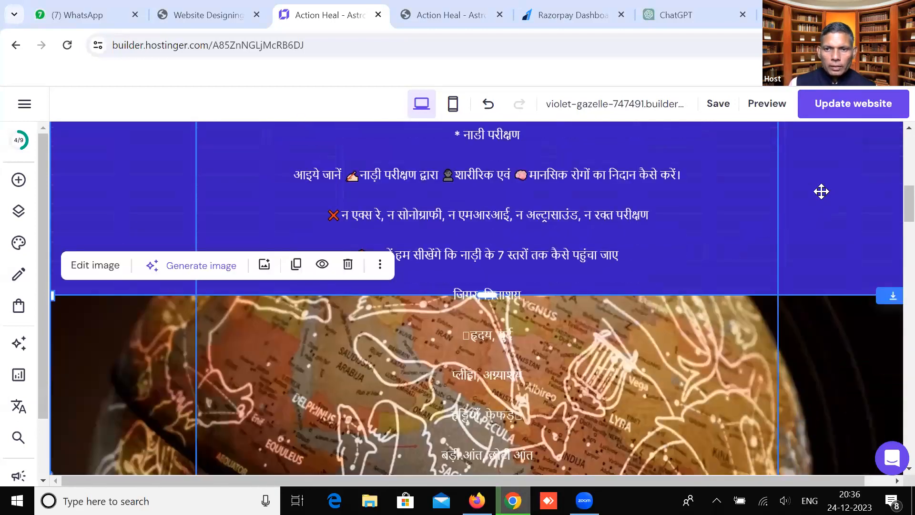
{"action": "left_click_drag", "start_coordinate": [822, 355], "coordinate": [823, 434]}
{"action": "scroll", "coordinate": [729, 268], "scroll_direction": "down", "scroll_amount": 1}
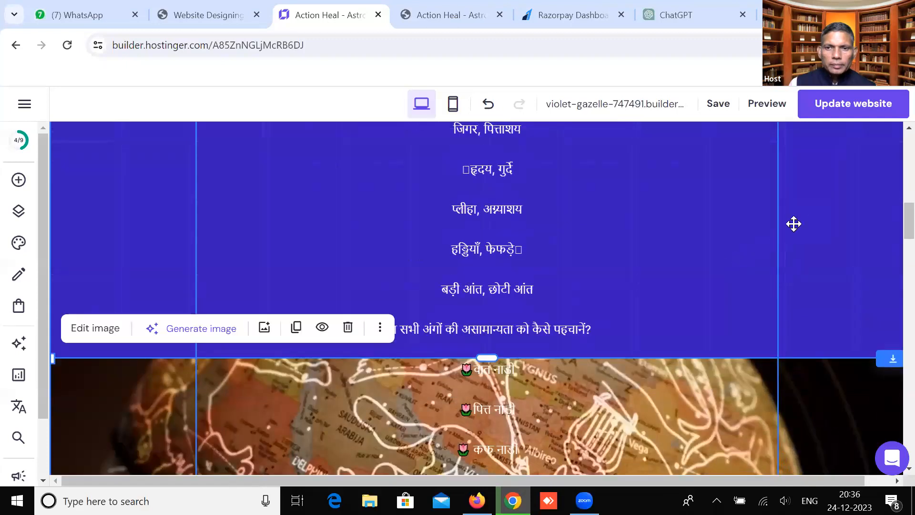
{"action": "scroll", "coordinate": [816, 334], "scroll_direction": "down", "scroll_amount": 3}
{"action": "scroll", "coordinate": [760, 238], "scroll_direction": "down", "scroll_amount": 2}
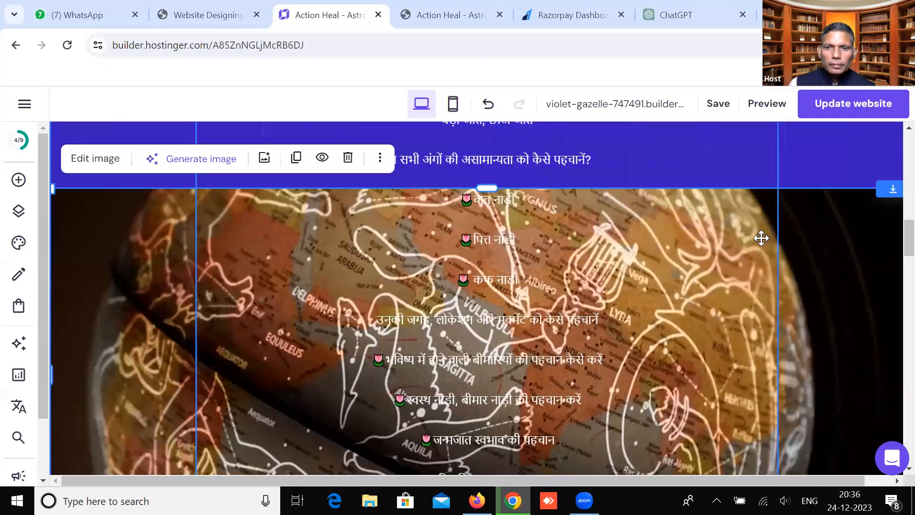
{"action": "left_click_drag", "start_coordinate": [814, 250], "coordinate": [820, 322]}
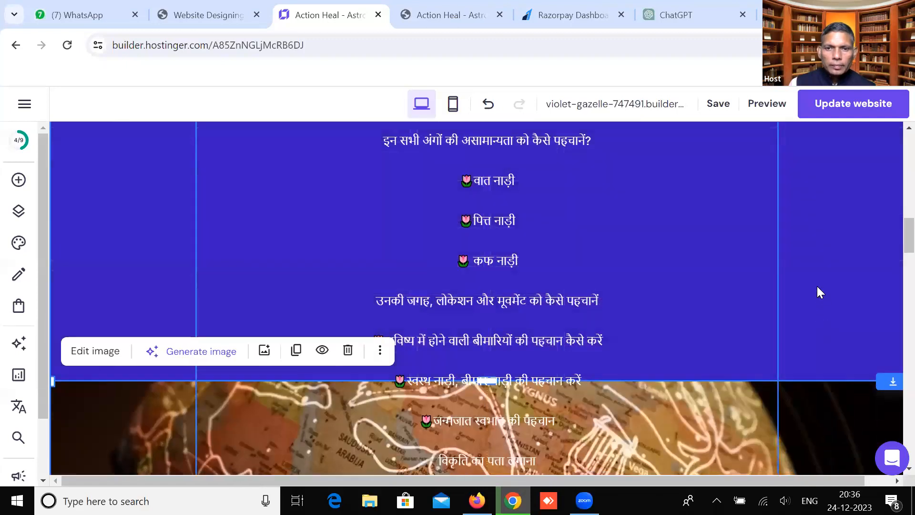
{"action": "scroll", "coordinate": [818, 287], "scroll_direction": "down", "scroll_amount": 3}
{"action": "left_click_drag", "start_coordinate": [818, 286], "coordinate": [817, 466]}
{"action": "scroll", "coordinate": [491, 292], "scroll_direction": "down", "scroll_amount": 2}
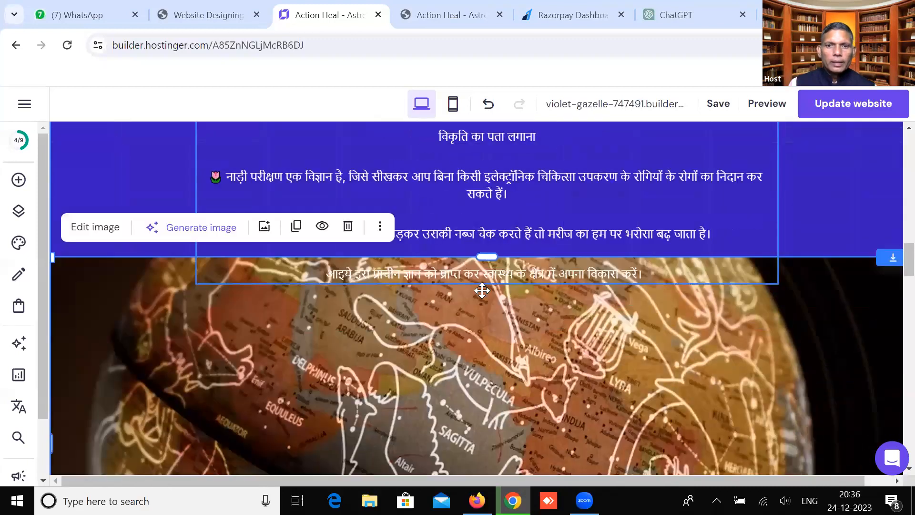
{"action": "scroll", "coordinate": [482, 290], "scroll_direction": "down", "scroll_amount": 1}
{"action": "scroll", "coordinate": [482, 289], "scroll_direction": "up", "scroll_amount": 15}
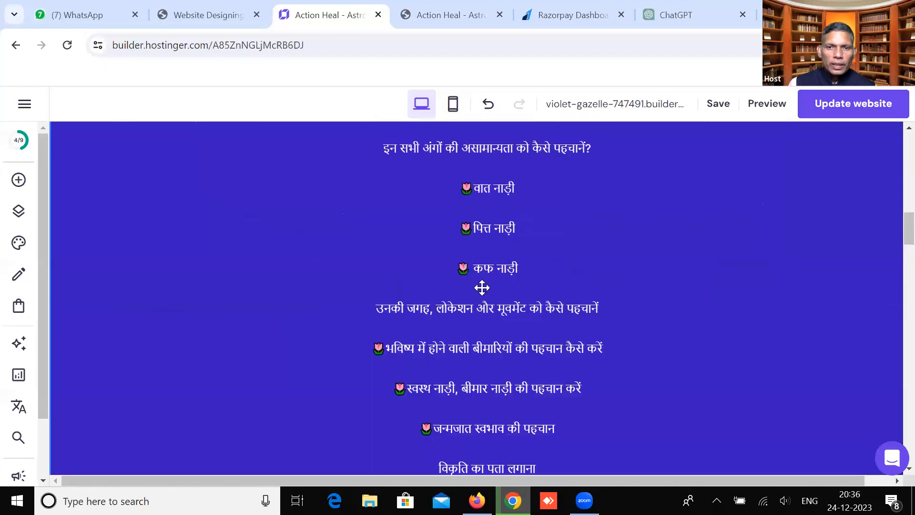
{"action": "scroll", "coordinate": [483, 285], "scroll_direction": "up", "scroll_amount": 5}
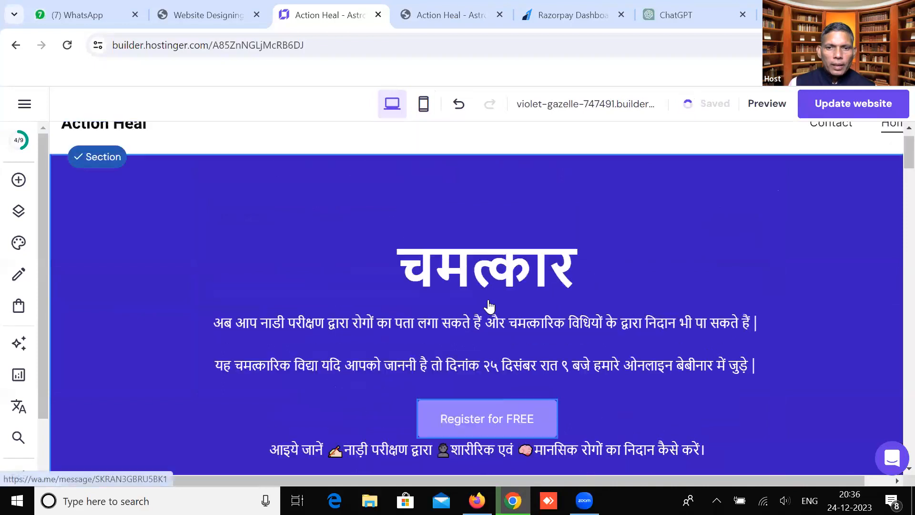
{"action": "scroll", "coordinate": [490, 304], "scroll_direction": "down", "scroll_amount": 1}
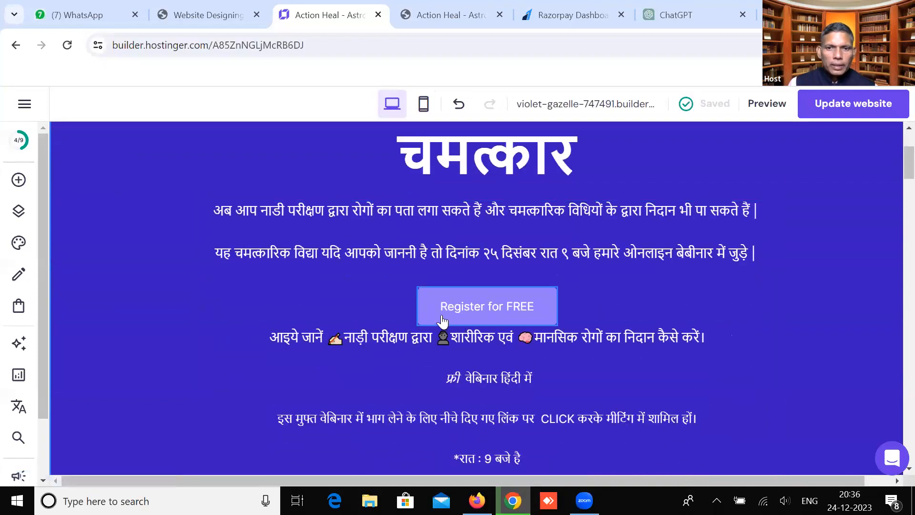
Duplicate the Register for FREE button and start dragging the copy down the section
{"action": "left_click", "coordinate": [476, 300]}
{"action": "left_click_drag", "start_coordinate": [479, 292], "coordinate": [462, 308]}
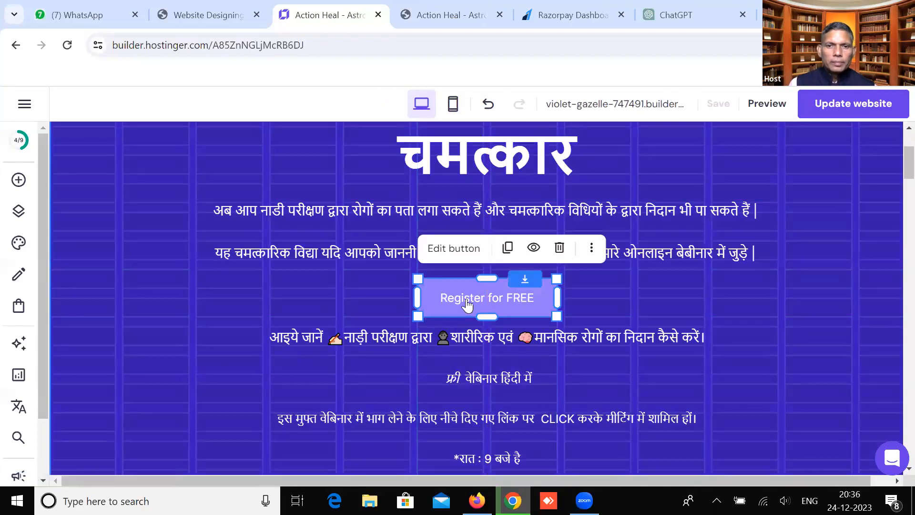
{"action": "left_click", "coordinate": [506, 254]}
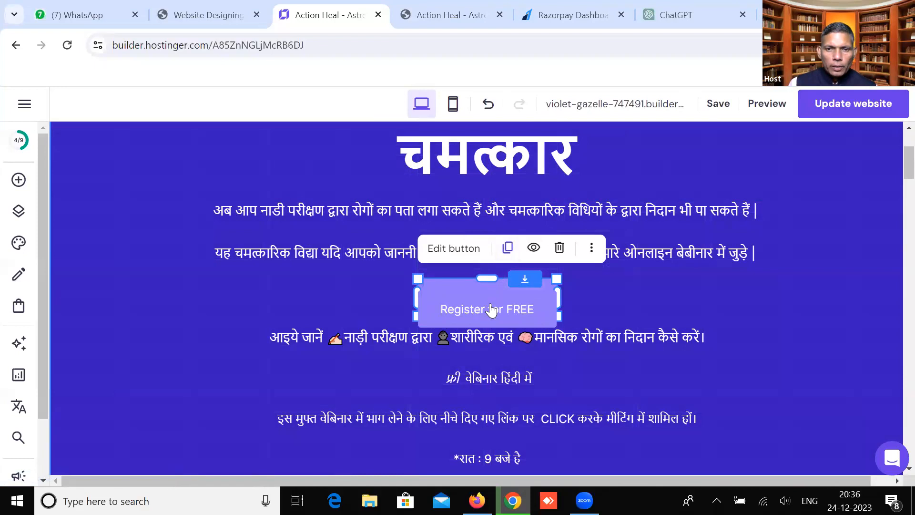
{"action": "left_click_drag", "start_coordinate": [491, 311], "coordinate": [455, 211]}
{"action": "left_click_drag", "start_coordinate": [467, 348], "coordinate": [461, 425]}
{"action": "left_click_drag", "start_coordinate": [461, 209], "coordinate": [460, 420]}
Place the copied Register for FREE button beneath the last Hindi text line
{"action": "scroll", "coordinate": [452, 370], "scroll_direction": "down", "scroll_amount": 3}
{"action": "left_click_drag", "start_coordinate": [429, 220], "coordinate": [475, 415]}
{"action": "scroll", "coordinate": [496, 179], "scroll_direction": "down", "scroll_amount": 3}
{"action": "scroll", "coordinate": [468, 214], "scroll_direction": "down", "scroll_amount": 4}
{"action": "scroll", "coordinate": [480, 214], "scroll_direction": "down", "scroll_amount": 2}
{"action": "left_click_drag", "start_coordinate": [484, 309], "coordinate": [483, 305]}
{"action": "scroll", "coordinate": [484, 322], "scroll_direction": "down", "scroll_amount": 3}
{"action": "left_click_drag", "start_coordinate": [484, 245], "coordinate": [478, 269]}
{"action": "scroll", "coordinate": [490, 264], "scroll_direction": "down", "scroll_amount": 2}
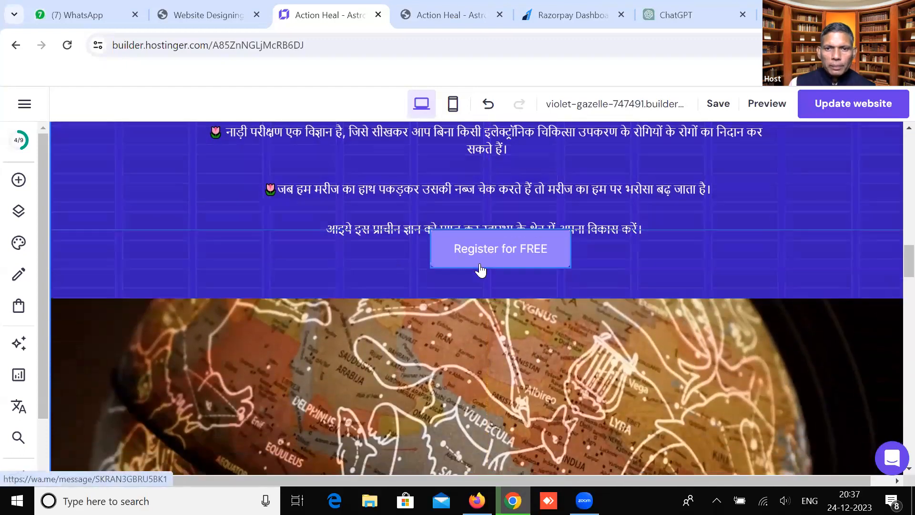
Select the globe image under the new button and check its placement
{"action": "left_click", "coordinate": [428, 343]}
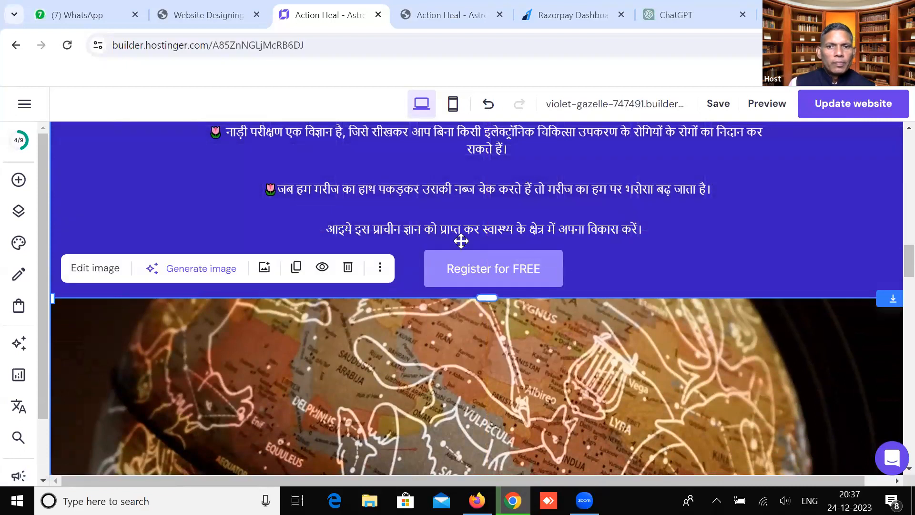
{"action": "scroll", "coordinate": [462, 233], "scroll_direction": "up", "scroll_amount": 15}
{"action": "scroll", "coordinate": [469, 221], "scroll_direction": "down", "scroll_amount": 10}
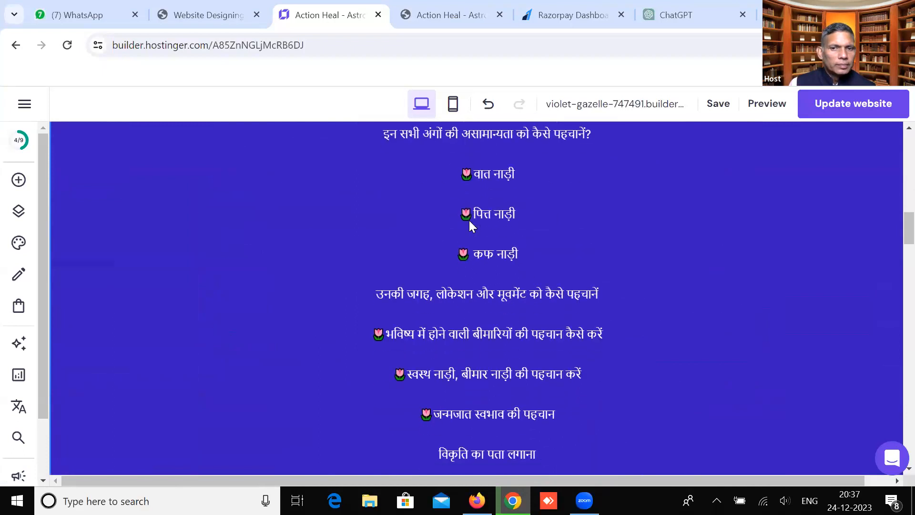
{"action": "scroll", "coordinate": [469, 220], "scroll_direction": "down", "scroll_amount": 8}
{"action": "scroll", "coordinate": [611, 245], "scroll_direction": "down", "scroll_amount": 3}
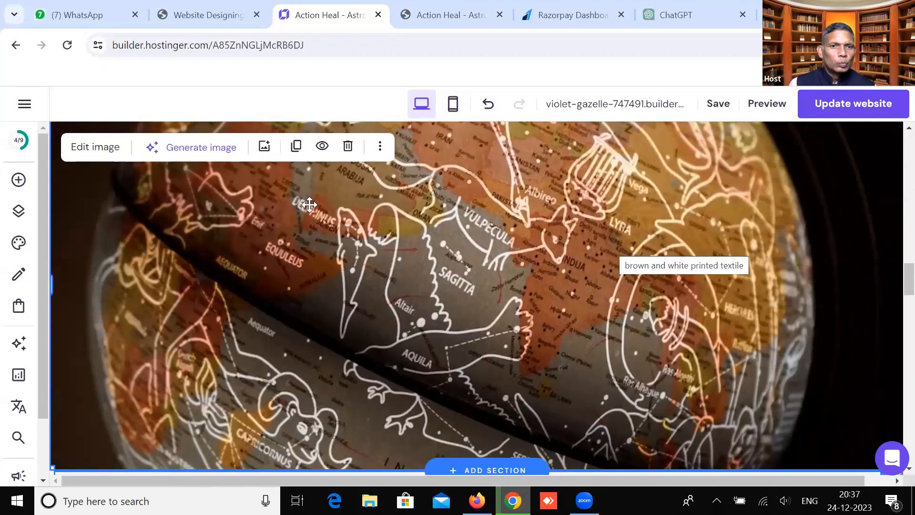
Ask the AI image generator for an astrological solutions picture to replace the globe image
{"action": "left_click", "coordinate": [204, 151]}
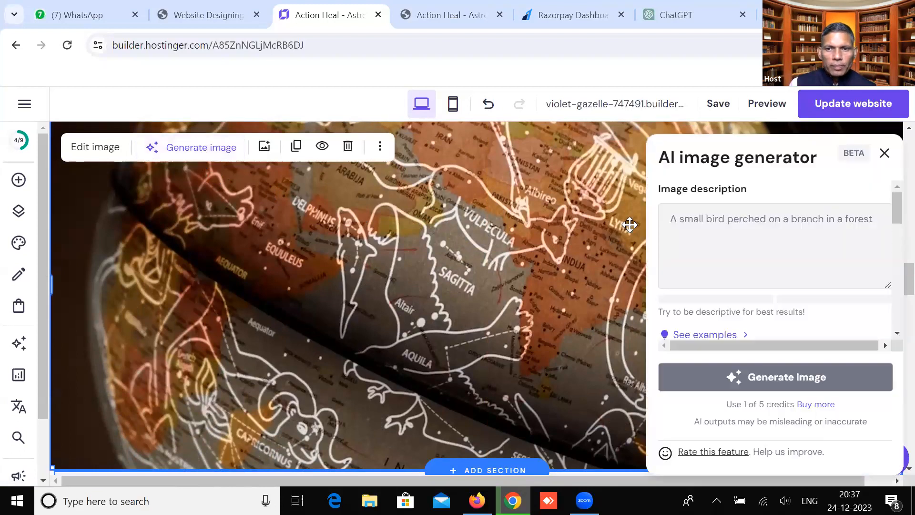
{"action": "left_click", "coordinate": [708, 222]}
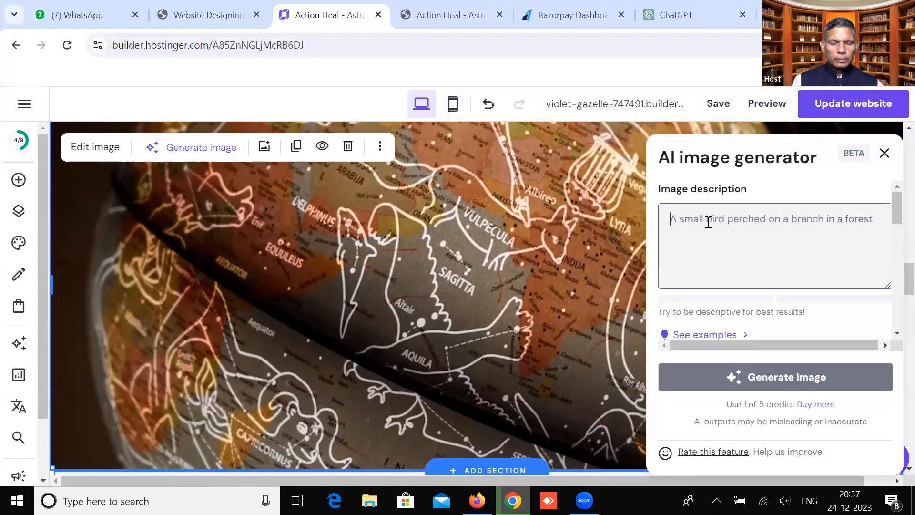
{"action": "type", "text": "generate one "}
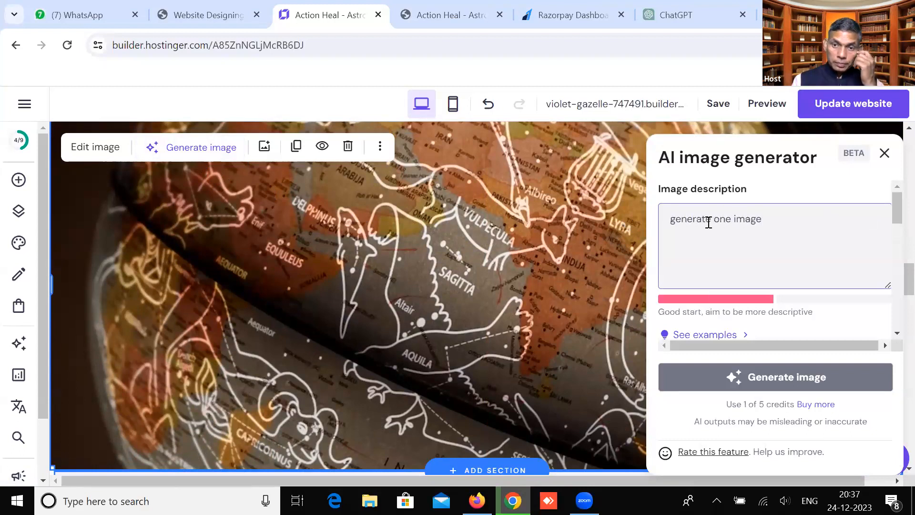
{"action": "type", "text": "image "}
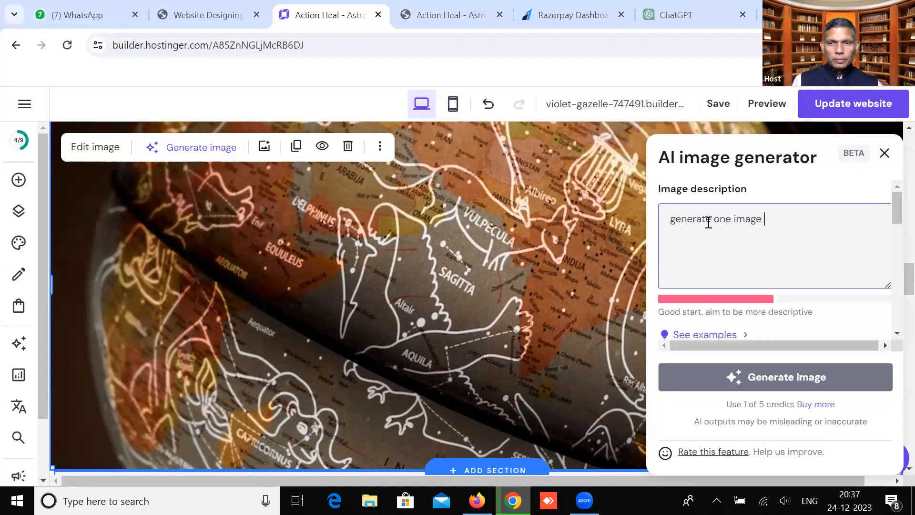
{"action": "type", "text": "to"}
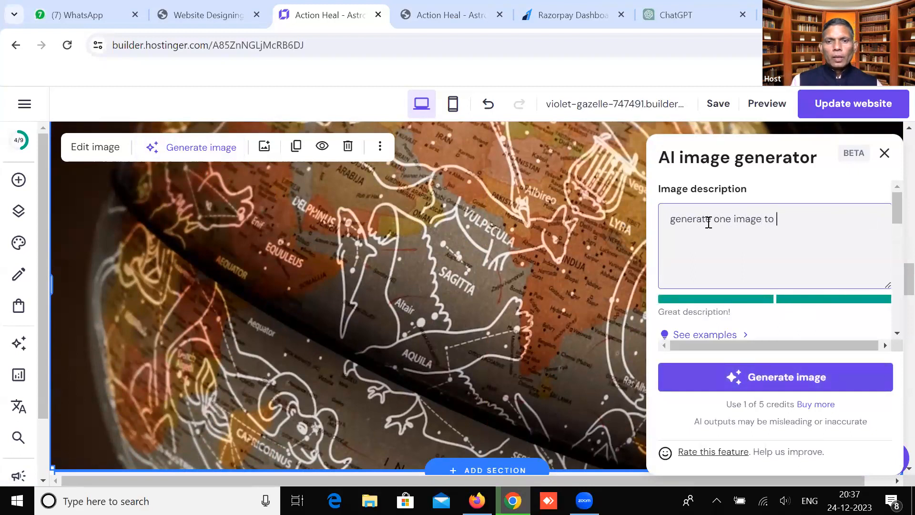
{"action": "key", "text": "BackSpace"}
{"action": "key", "text": "BackSpace"}
{"action": "key", "text": "BackSpace"}
{"action": "type", "text": "for astrological solutions"}
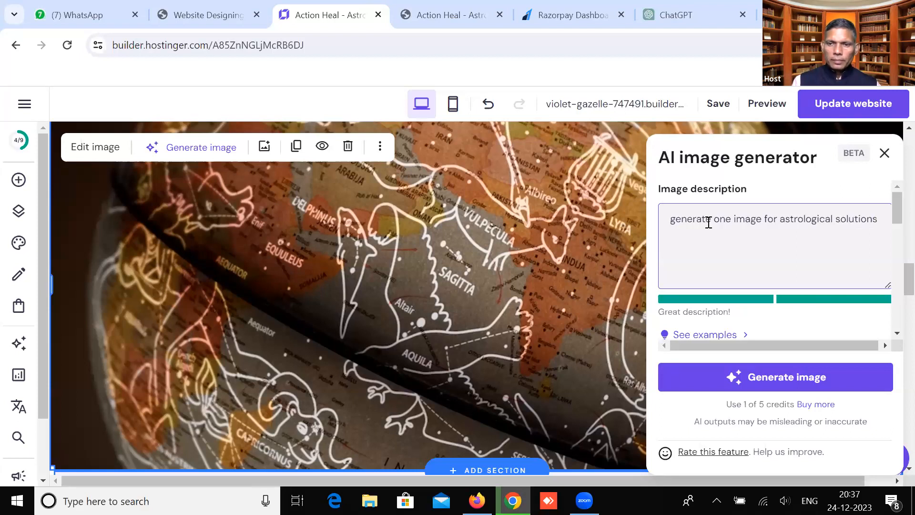
{"action": "left_click", "coordinate": [735, 381]}
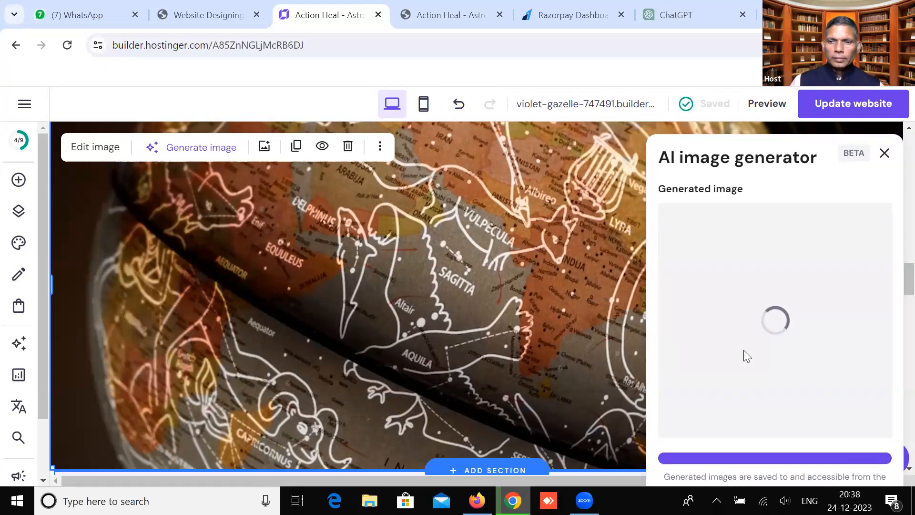
Scroll through the AI generator panel to review the finished golden zodiac-wheel image
{"action": "scroll", "coordinate": [895, 291], "scroll_direction": "down", "scroll_amount": 2}
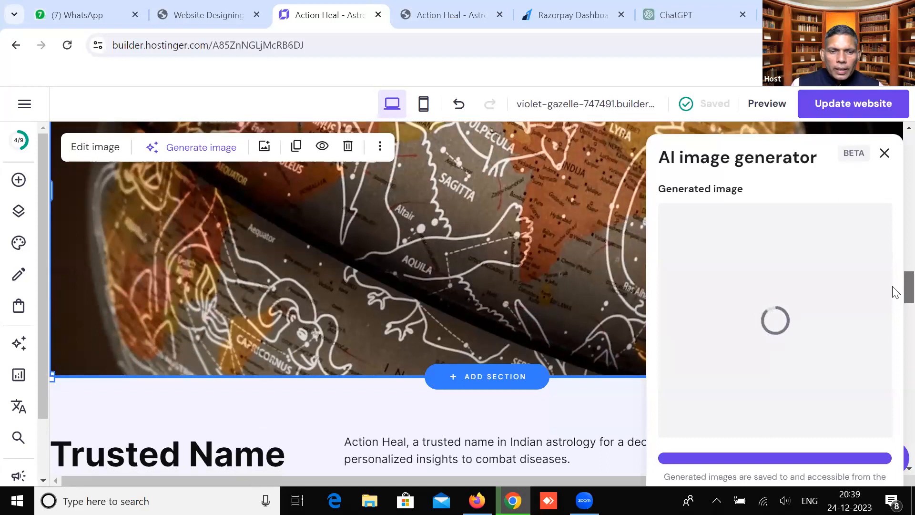
{"action": "scroll", "coordinate": [893, 288], "scroll_direction": "up", "scroll_amount": 2}
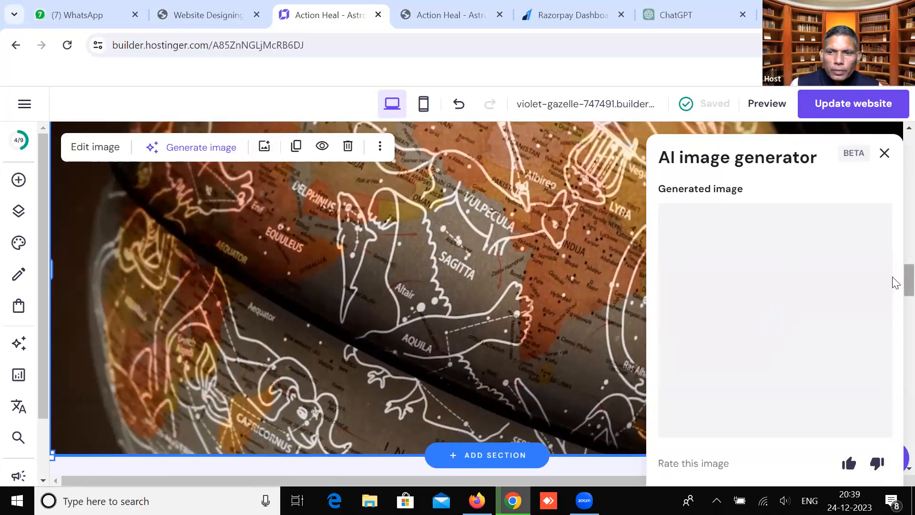
{"action": "left_click_drag", "start_coordinate": [895, 282], "coordinate": [894, 271]}
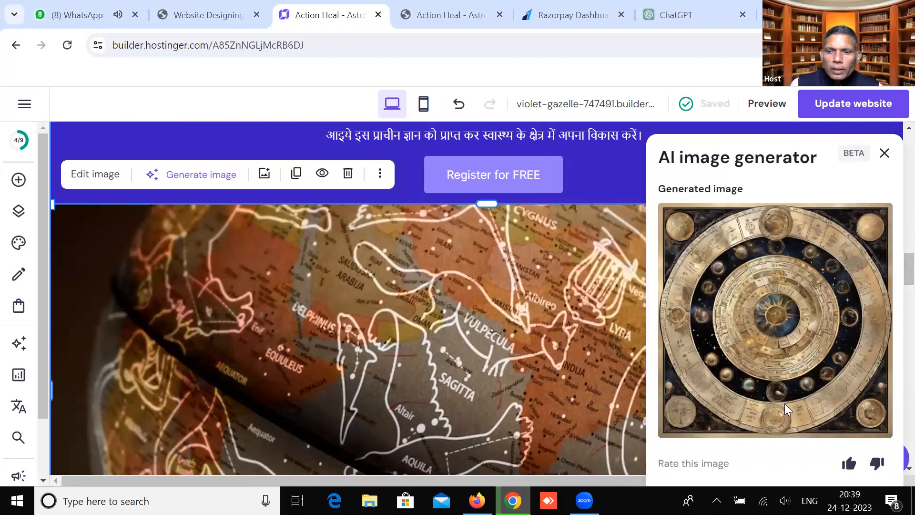
{"action": "scroll", "coordinate": [893, 271], "scroll_direction": "down", "scroll_amount": 5}
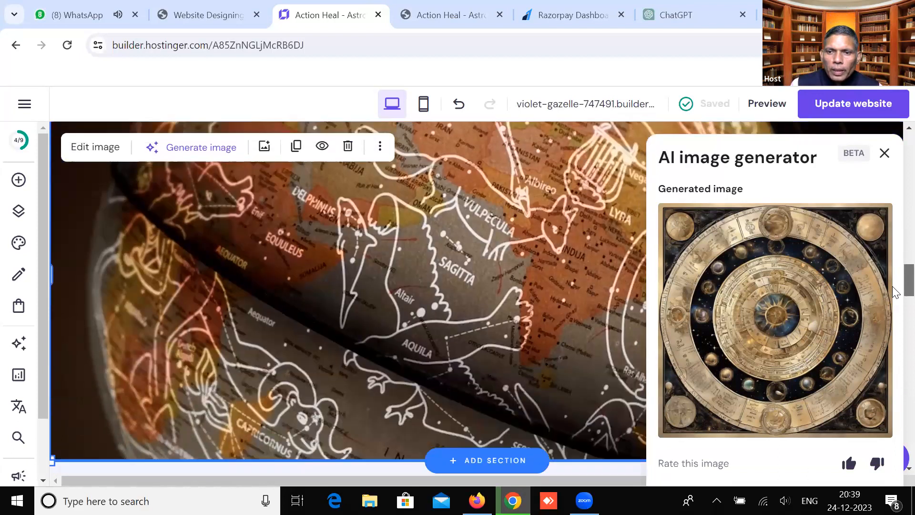
{"action": "scroll", "coordinate": [893, 293], "scroll_direction": "down", "scroll_amount": 3}
{"action": "scroll", "coordinate": [894, 293], "scroll_direction": "up", "scroll_amount": 9}
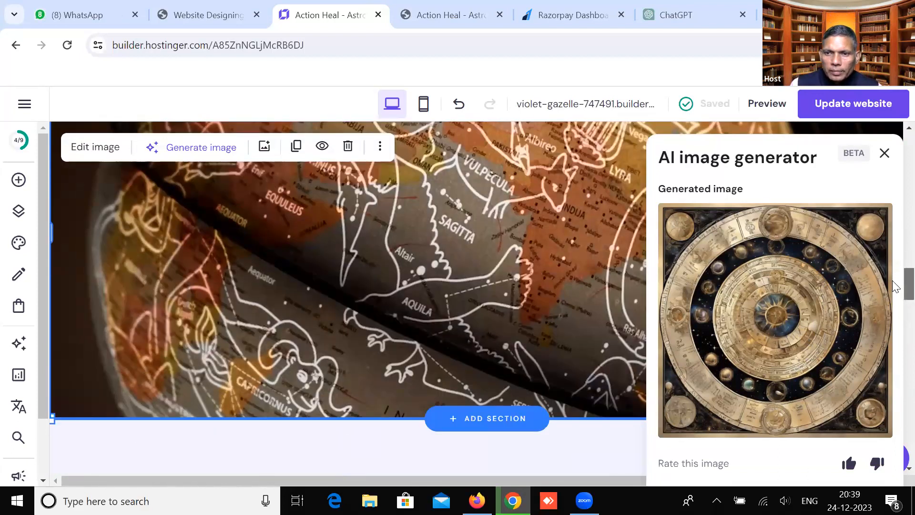
{"action": "scroll", "coordinate": [895, 286], "scroll_direction": "down", "scroll_amount": 5}
Close the AI generator and pick the generated zodiac PNG from the Media library for the globe slot
{"action": "scroll", "coordinate": [895, 390], "scroll_direction": "down", "scroll_amount": 15}
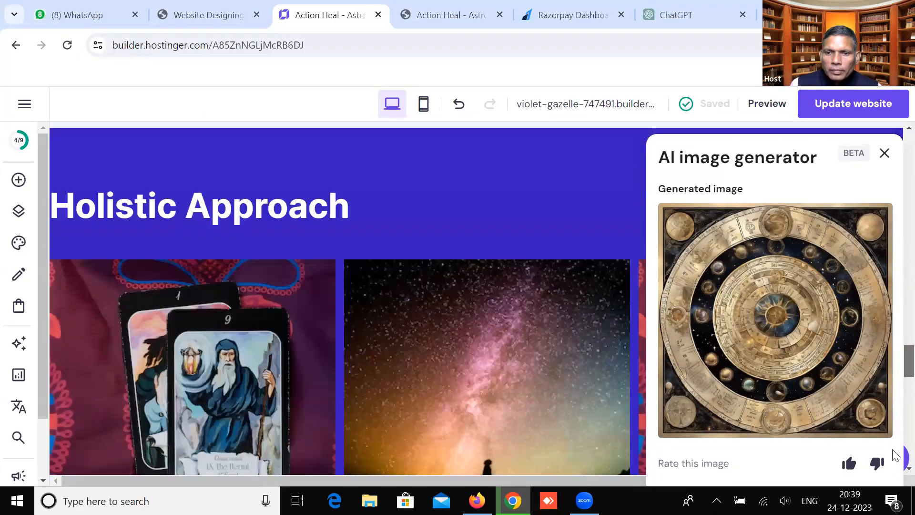
{"action": "scroll", "coordinate": [894, 236], "scroll_direction": "up", "scroll_amount": 20}
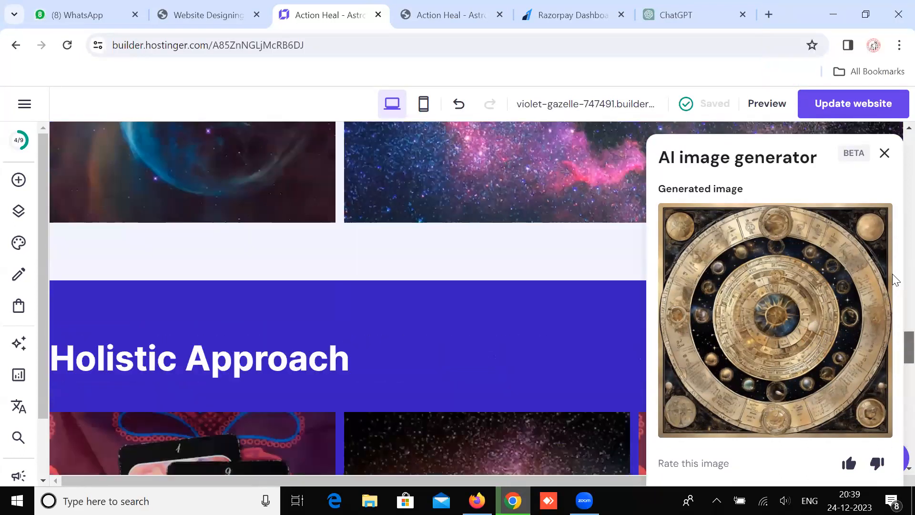
{"action": "scroll", "coordinate": [775, 301], "scroll_direction": "down", "scroll_amount": 8}
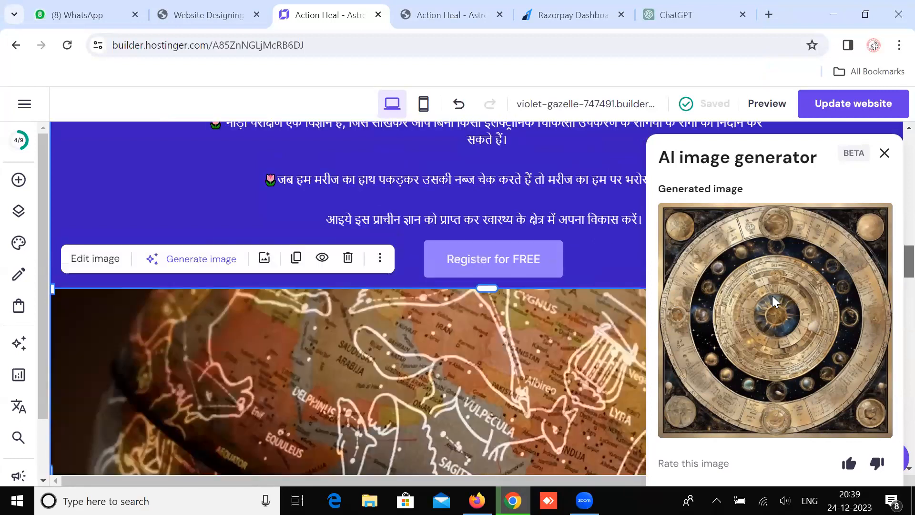
{"action": "scroll", "coordinate": [775, 301], "scroll_direction": "up", "scroll_amount": 1}
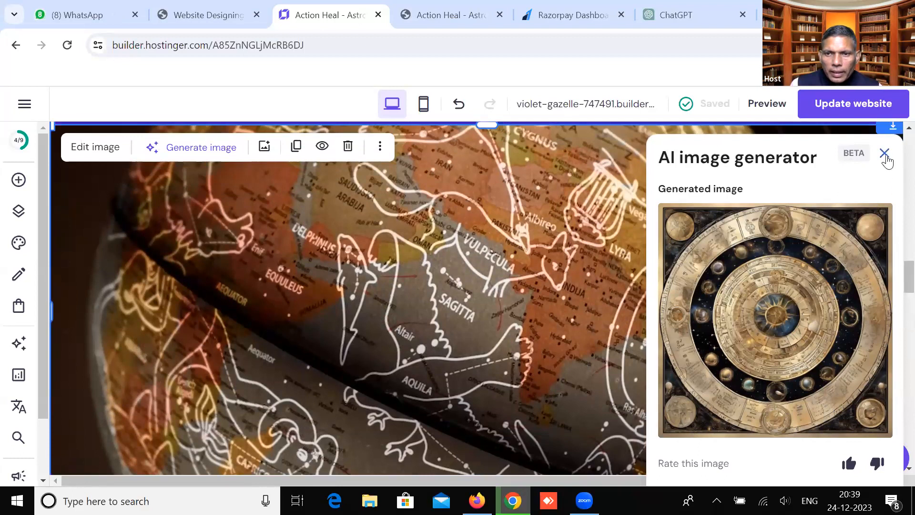
{"action": "left_click", "coordinate": [885, 155]}
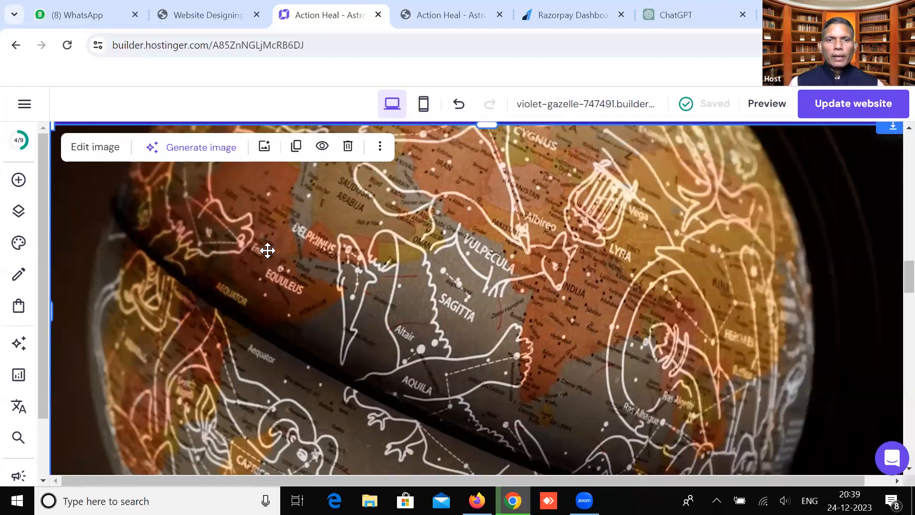
{"action": "left_click", "coordinate": [265, 149]}
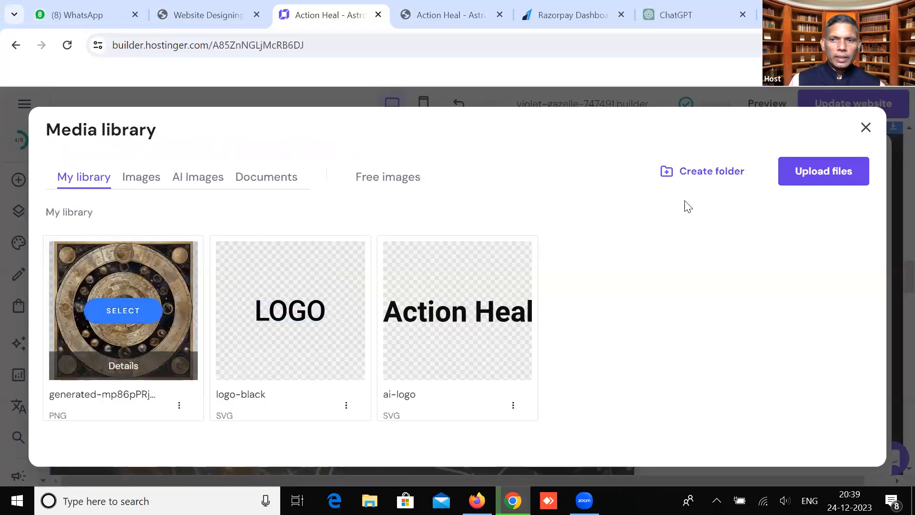
{"action": "left_click", "coordinate": [462, 327]}
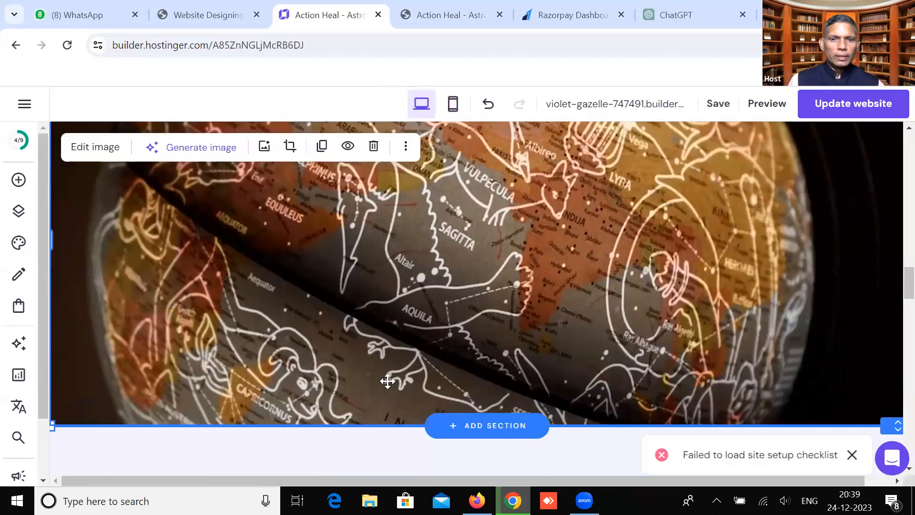
{"action": "scroll", "coordinate": [199, 269], "scroll_direction": "up", "scroll_amount": 3}
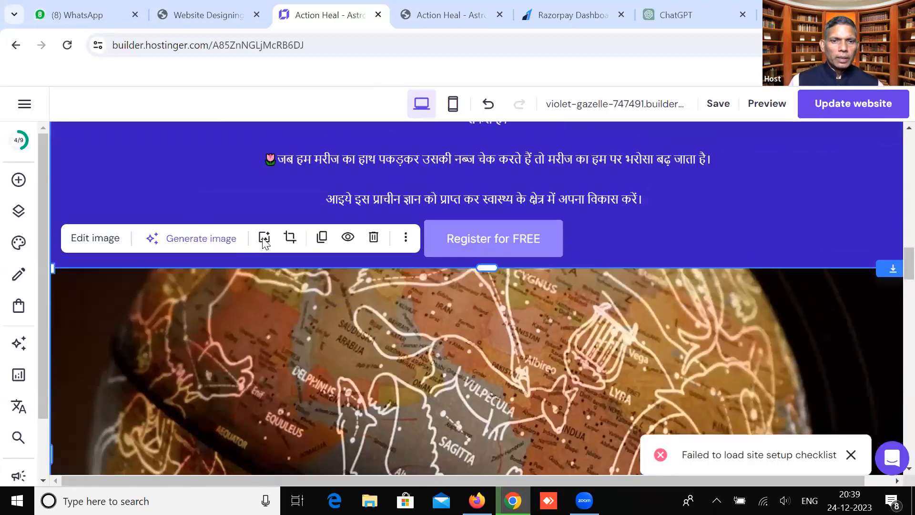
{"action": "left_click", "coordinate": [263, 239]}
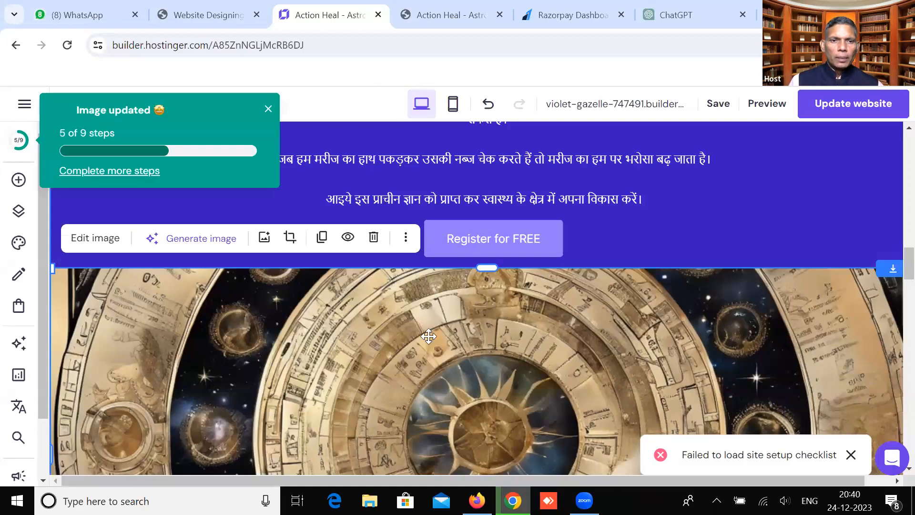
{"action": "scroll", "coordinate": [207, 309], "scroll_direction": "down", "scroll_amount": 2}
{"action": "scroll", "coordinate": [208, 309], "scroll_direction": "down", "scroll_amount": 4}
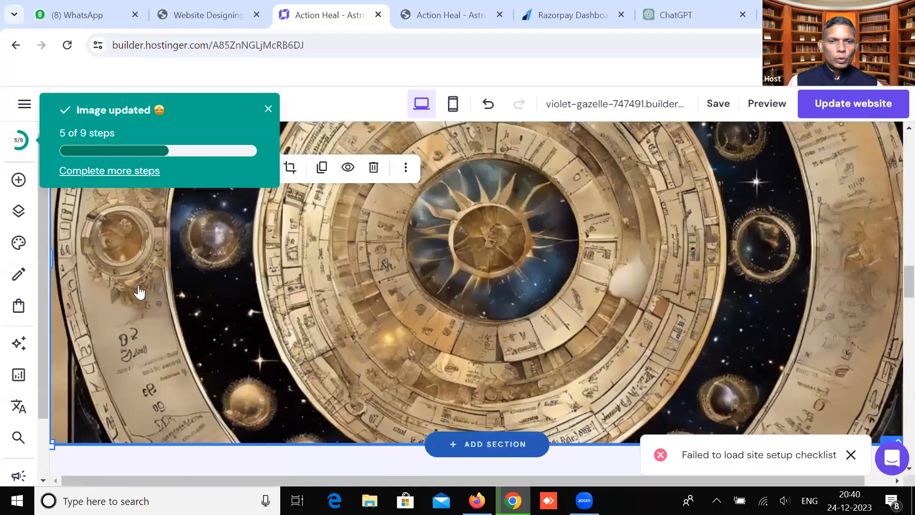
Try uploading GoogleInputToolsHindi from Downloads to the media library and dismiss the unsupported-format error
{"action": "double_click", "coordinate": [137, 293]}
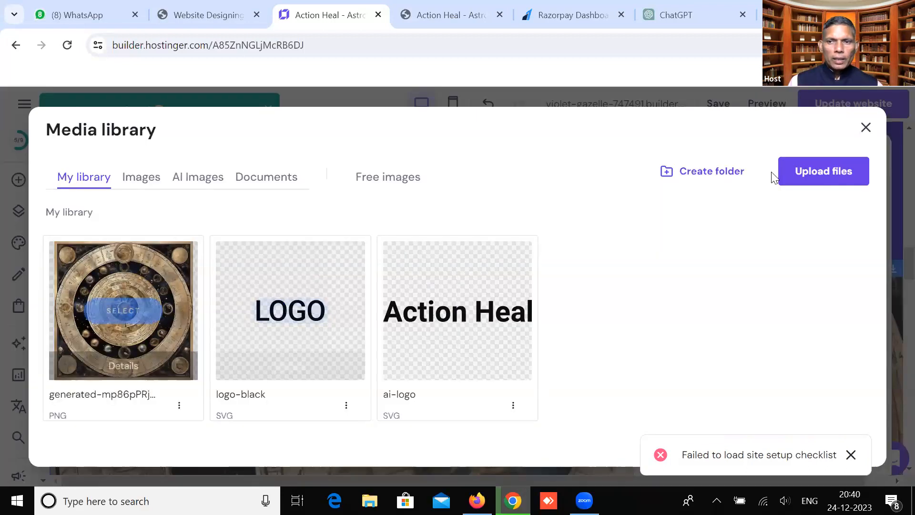
{"action": "left_click", "coordinate": [811, 169]}
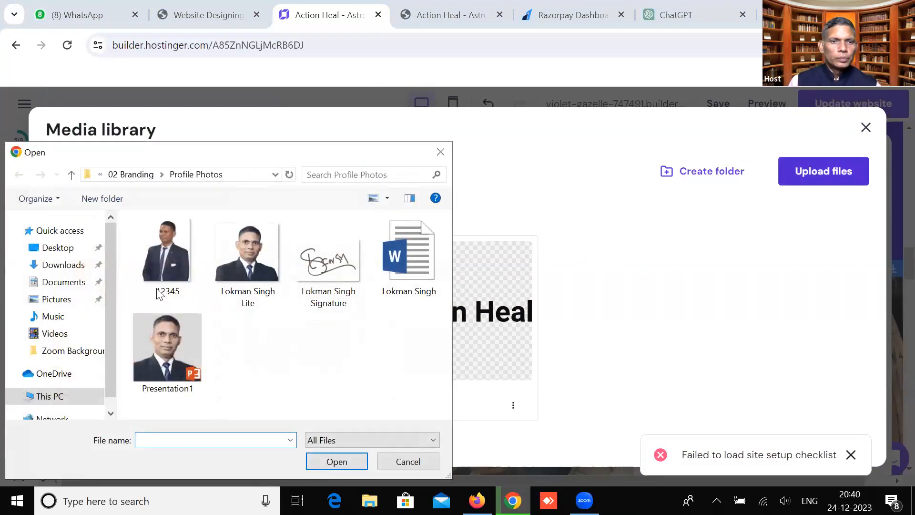
{"action": "left_click", "coordinate": [57, 252]}
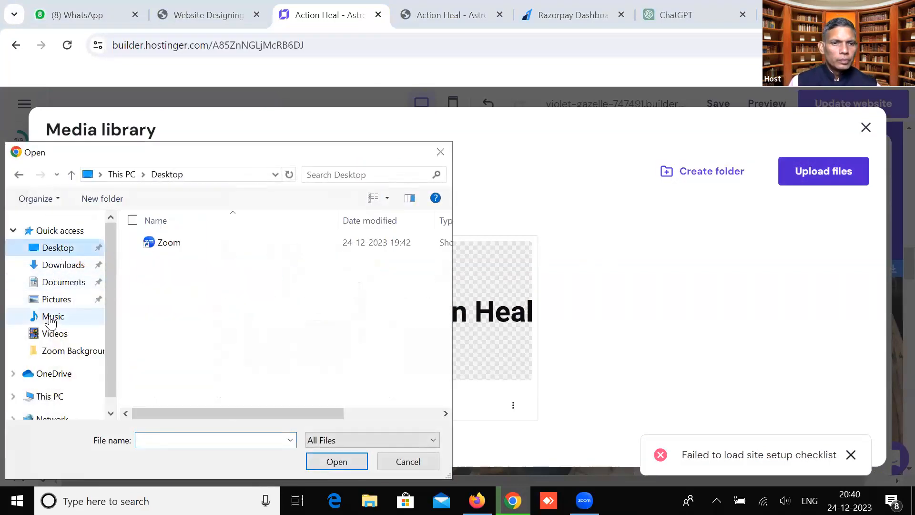
{"action": "left_click", "coordinate": [63, 282]}
{"action": "left_click", "coordinate": [64, 265]}
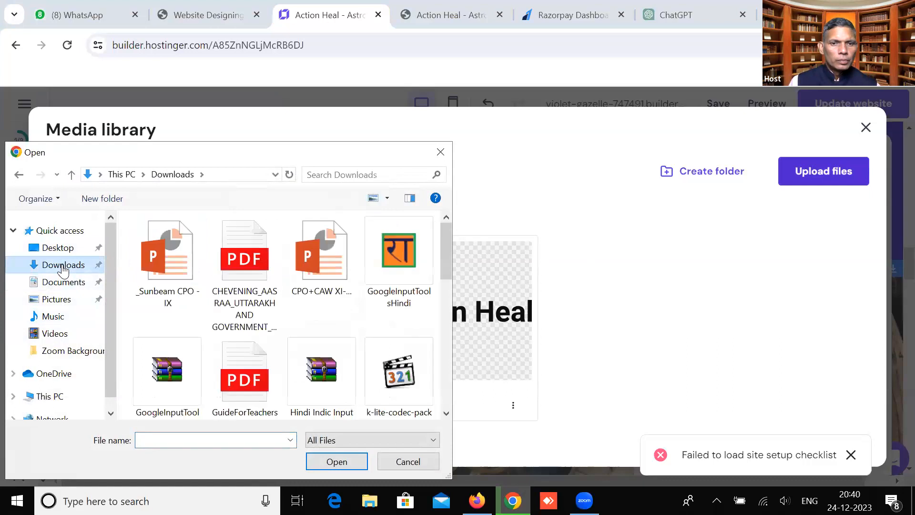
{"action": "scroll", "coordinate": [432, 269], "scroll_direction": "down", "scroll_amount": 6}
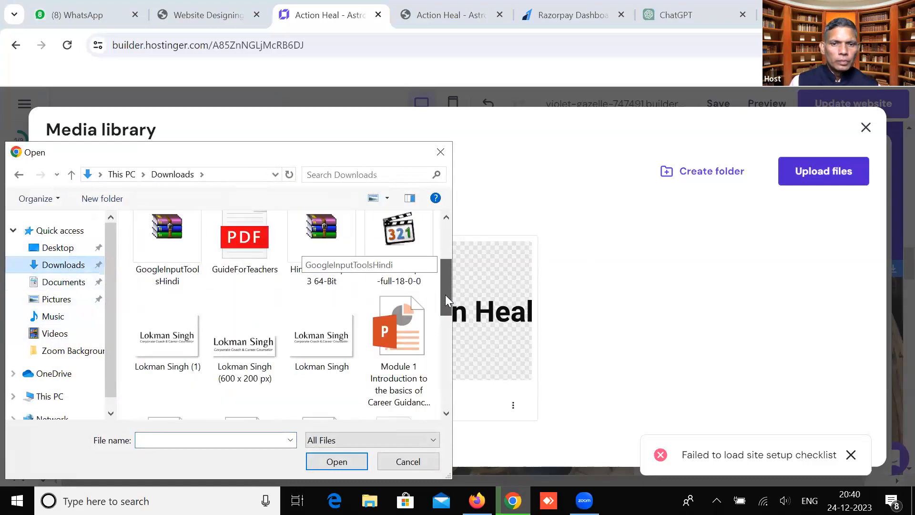
{"action": "scroll", "coordinate": [434, 353], "scroll_direction": "down", "scroll_amount": 4}
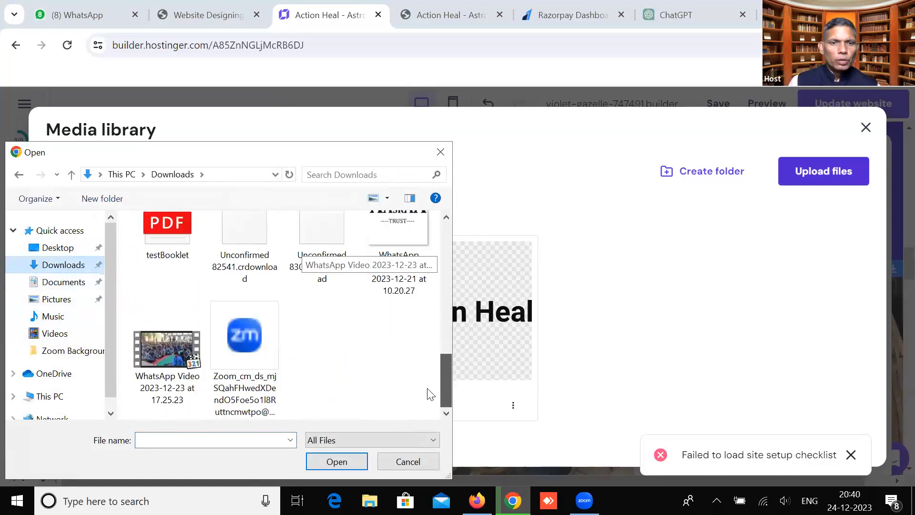
{"action": "scroll", "coordinate": [431, 236], "scroll_direction": "up", "scroll_amount": 10}
{"action": "left_click", "coordinate": [383, 257]}
{"action": "left_click", "coordinate": [339, 462]}
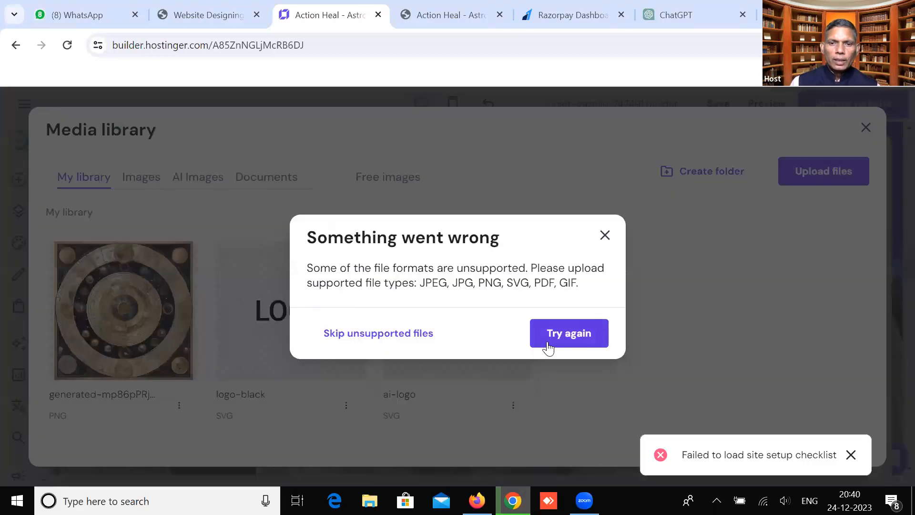
{"action": "left_click", "coordinate": [605, 236]}
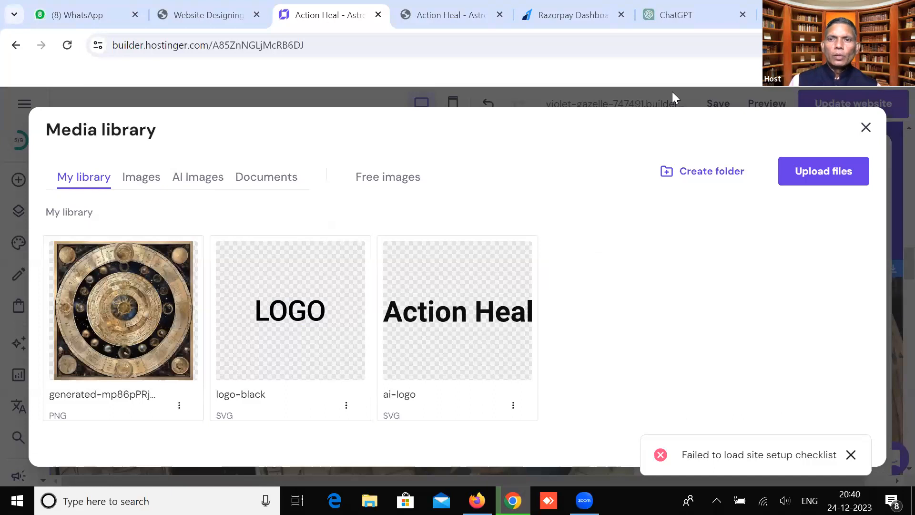
{"action": "key", "text": "ctrl+t"}
Search Google Images for 'astrological solution images'
{"action": "type", "text": "as"}
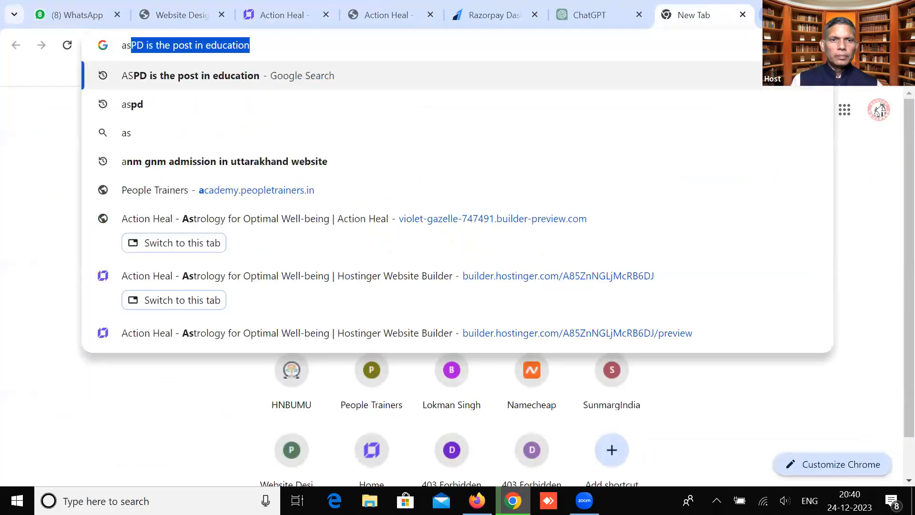
{"action": "type", "text": "trological"}
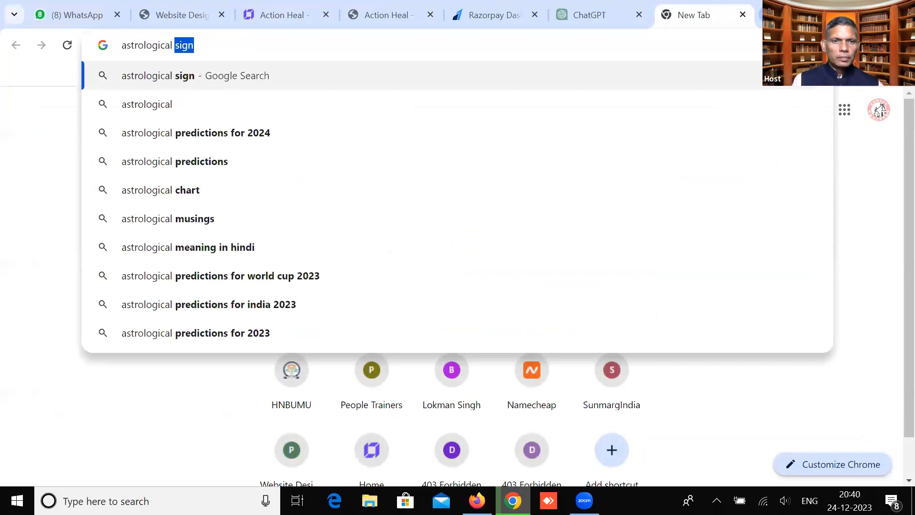
{"action": "type", "text": " solution images"}
{"action": "key", "text": "Return"}
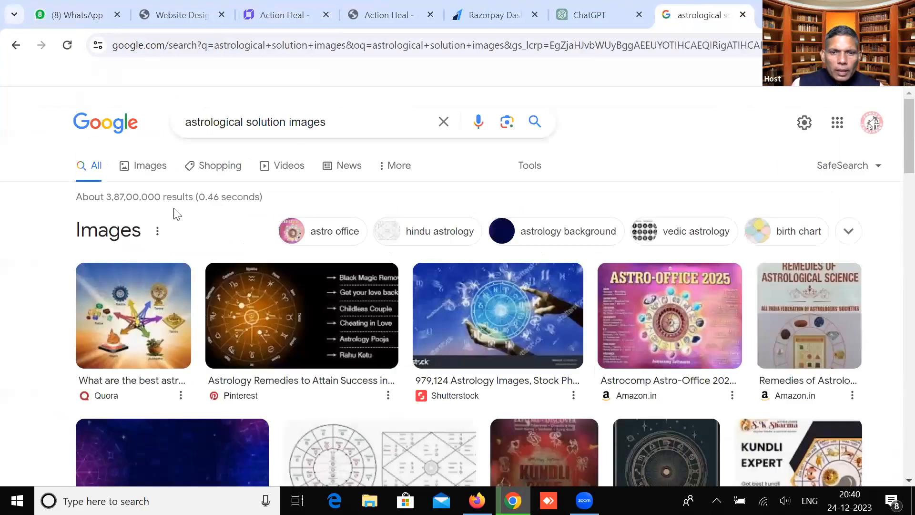
{"action": "left_click", "coordinate": [146, 165]}
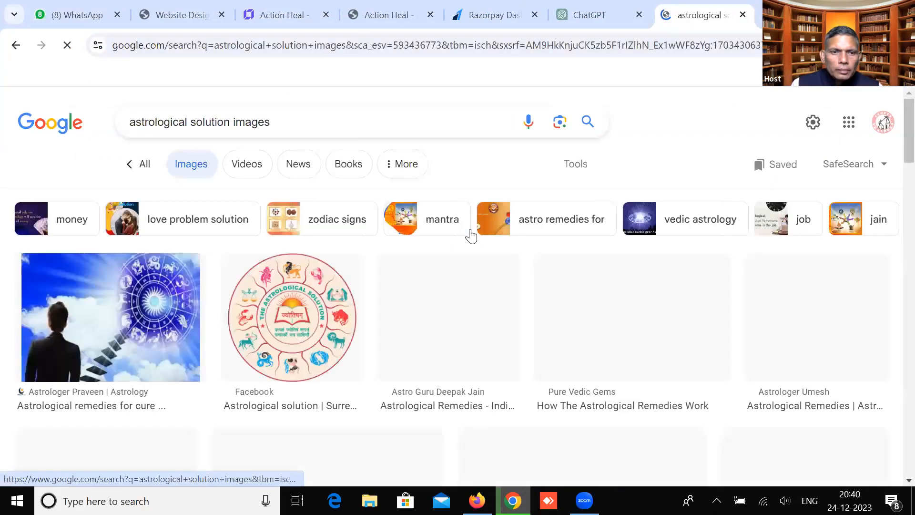
{"action": "scroll", "coordinate": [447, 273], "scroll_direction": "down", "scroll_amount": 3}
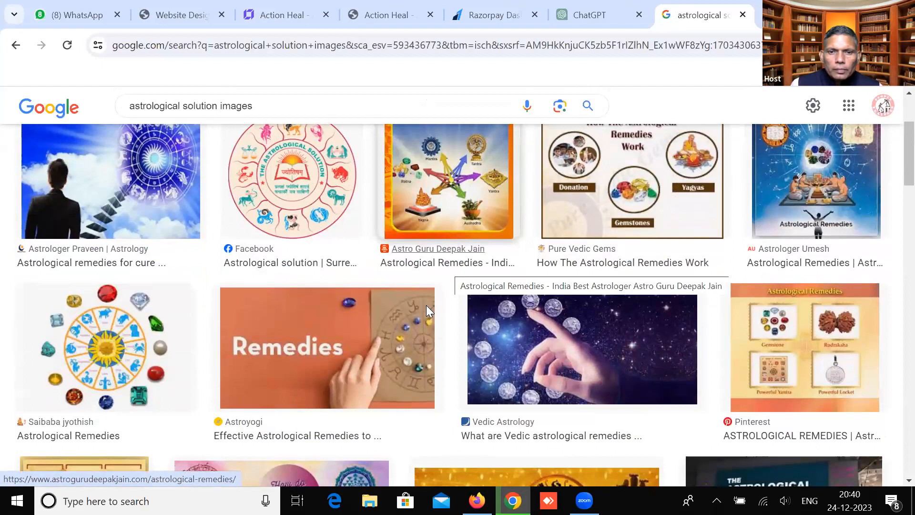
Save the orange Remedies picture from the results to the Desktop
{"action": "left_click", "coordinate": [374, 351]}
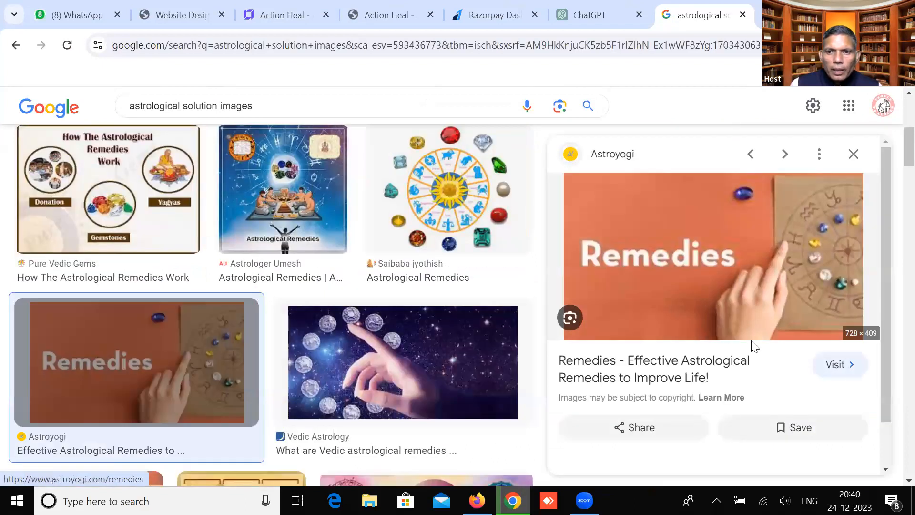
{"action": "right_click", "coordinate": [761, 368]}
{"action": "left_click", "coordinate": [783, 394]}
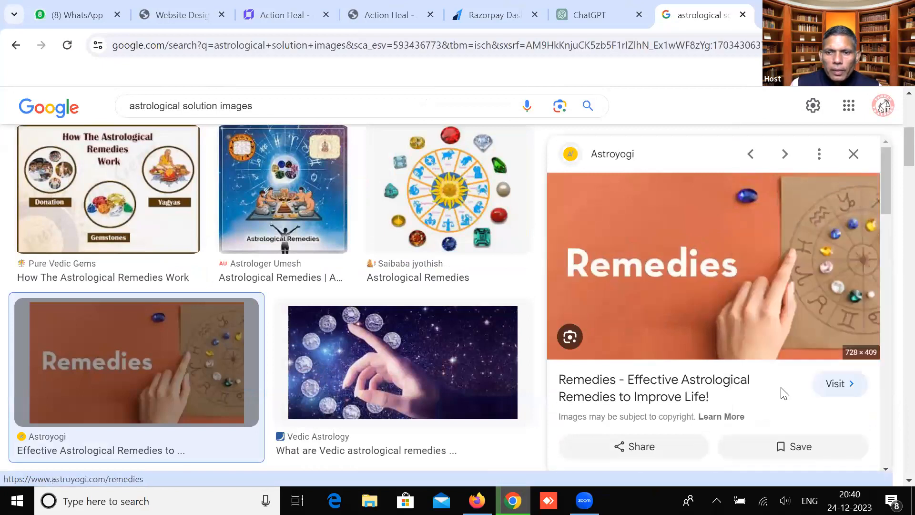
{"action": "left_click", "coordinate": [37, 253]}
{"action": "left_click", "coordinate": [328, 462]}
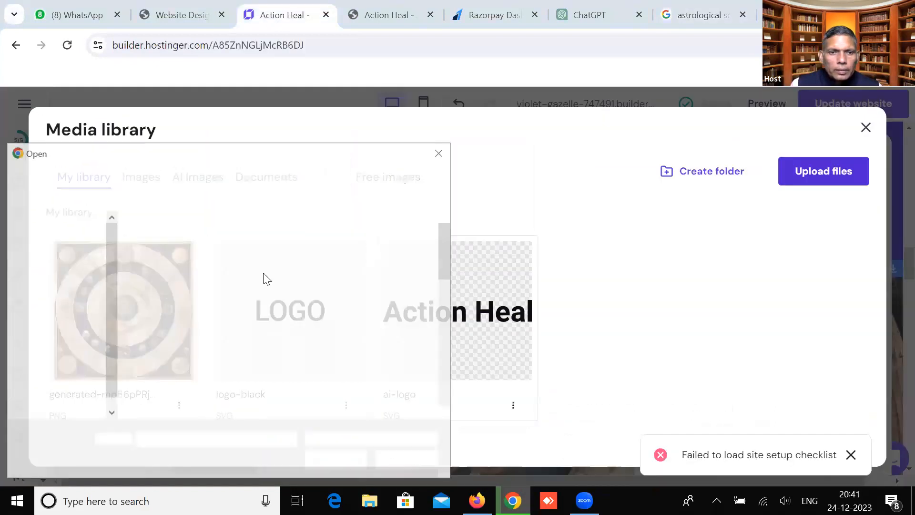
Upload the saved 'download' Remedies file from the Desktop to replace the zodiac wheel image
{"action": "left_click", "coordinate": [57, 247]}
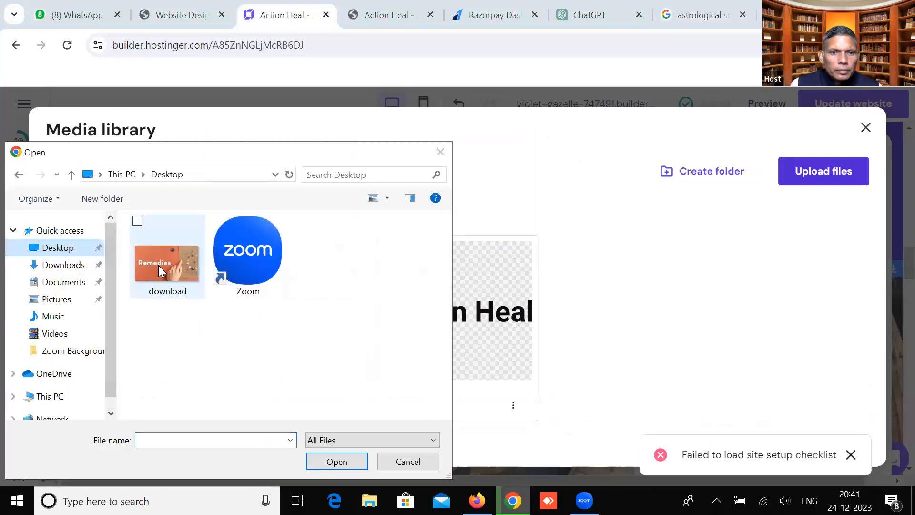
{"action": "left_click", "coordinate": [158, 265]}
{"action": "left_click", "coordinate": [331, 462]}
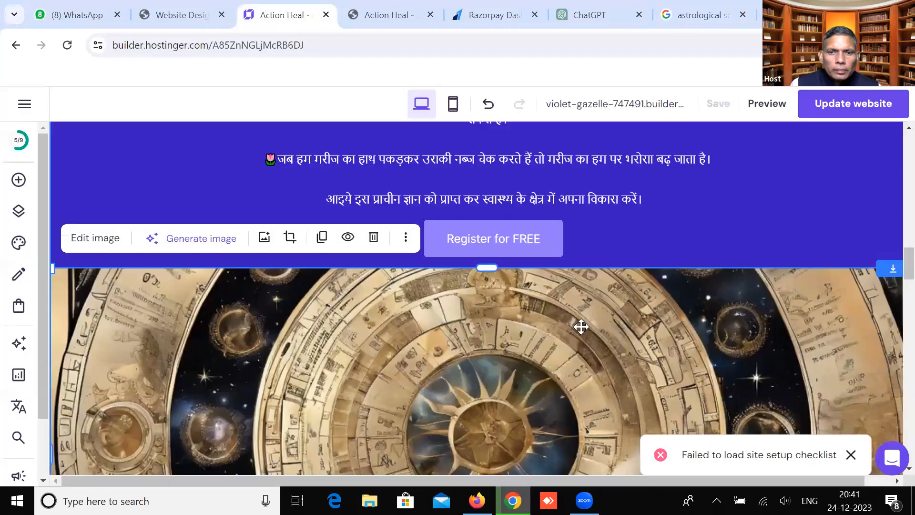
{"action": "scroll", "coordinate": [312, 255], "scroll_direction": "down", "scroll_amount": 3}
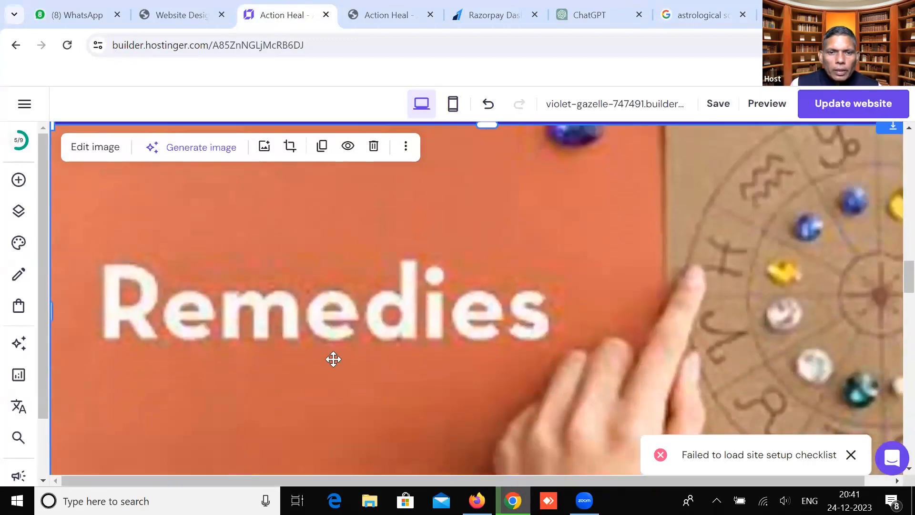
{"action": "scroll", "coordinate": [334, 360], "scroll_direction": "down", "scroll_amount": 5}
{"action": "scroll", "coordinate": [336, 363], "scroll_direction": "up", "scroll_amount": 3}
{"action": "scroll", "coordinate": [337, 363], "scroll_direction": "up", "scroll_amount": 3}
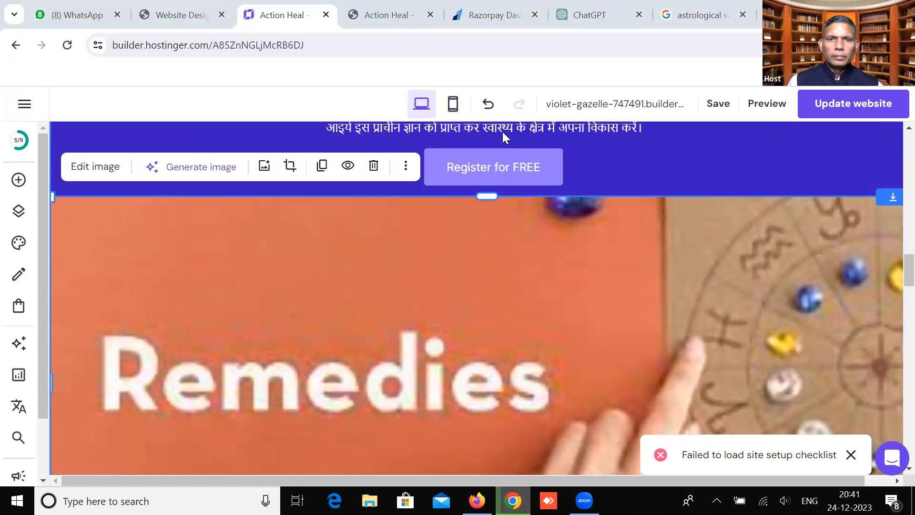
{"action": "scroll", "coordinate": [334, 334], "scroll_direction": "down", "scroll_amount": 6}
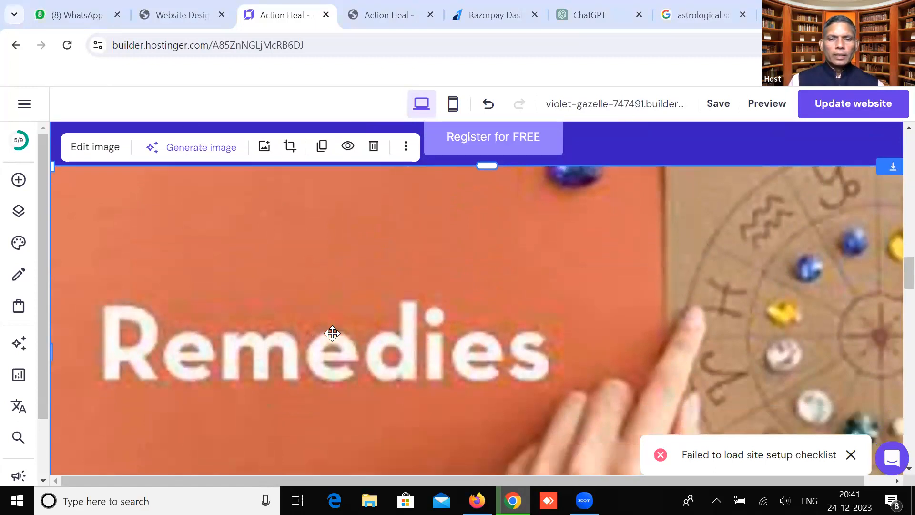
{"action": "scroll", "coordinate": [333, 334], "scroll_direction": "up", "scroll_amount": 5}
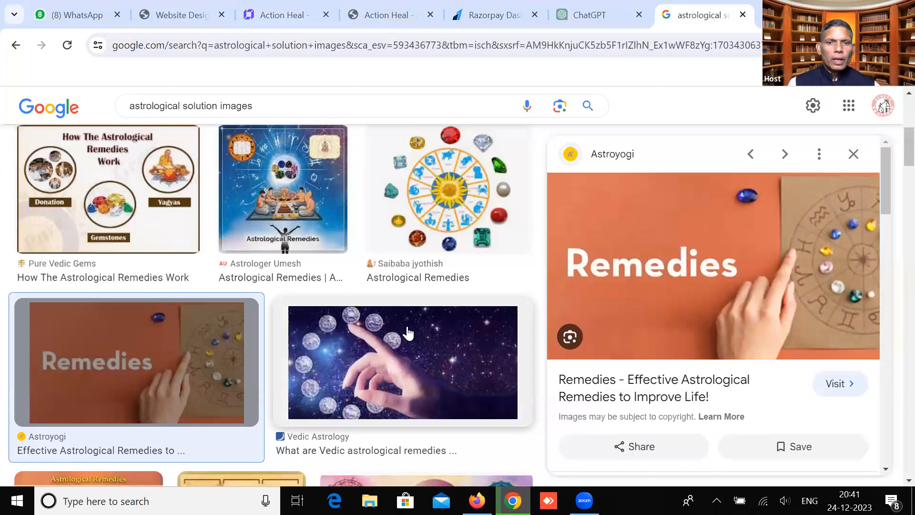
Preview the blue diseases remedies image and cancel saving it
{"action": "scroll", "coordinate": [408, 332], "scroll_direction": "down", "scroll_amount": 6}
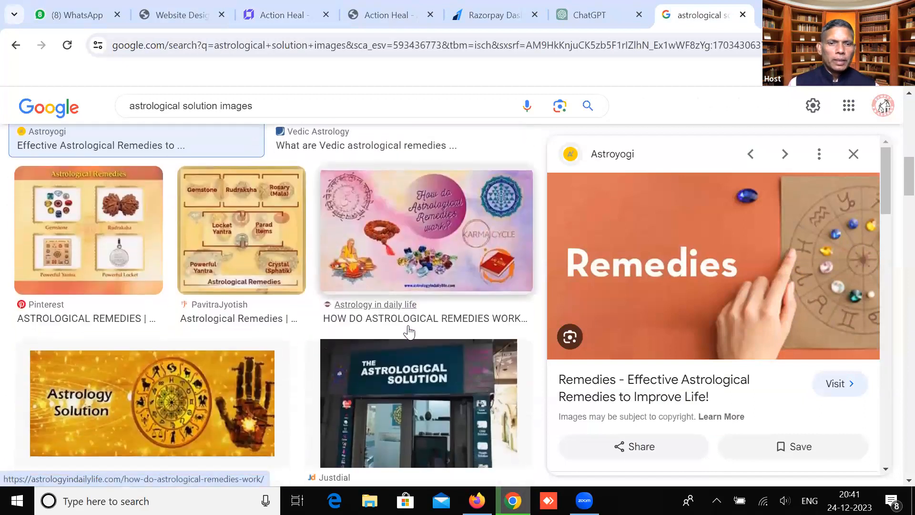
{"action": "scroll", "coordinate": [408, 333], "scroll_direction": "down", "scroll_amount": 5}
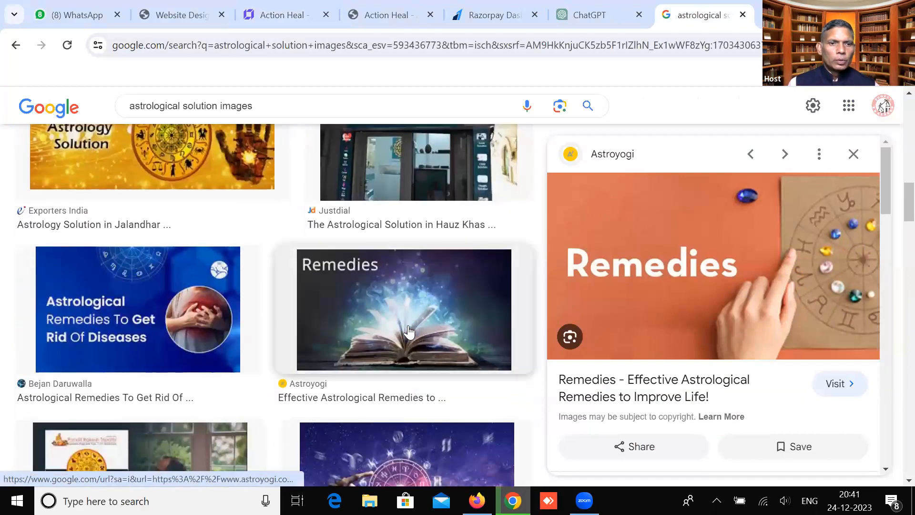
{"action": "left_click", "coordinate": [146, 321]}
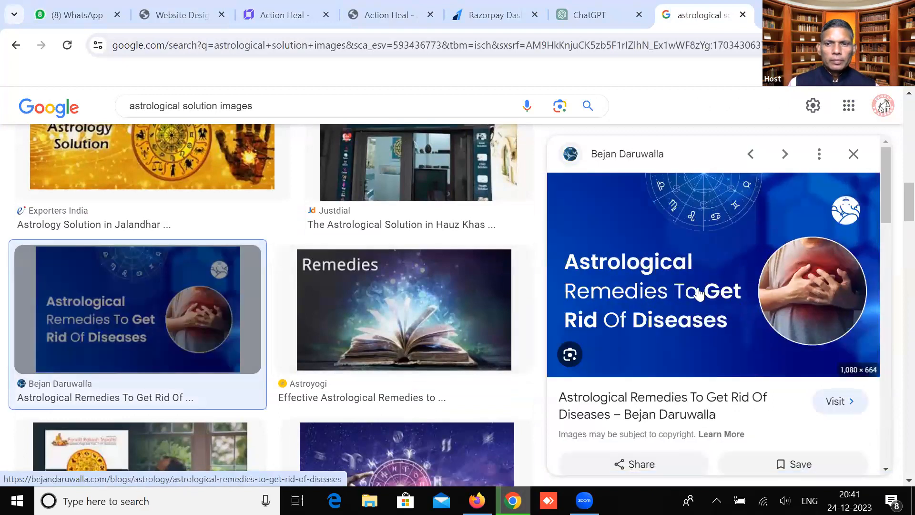
{"action": "right_click", "coordinate": [700, 289]}
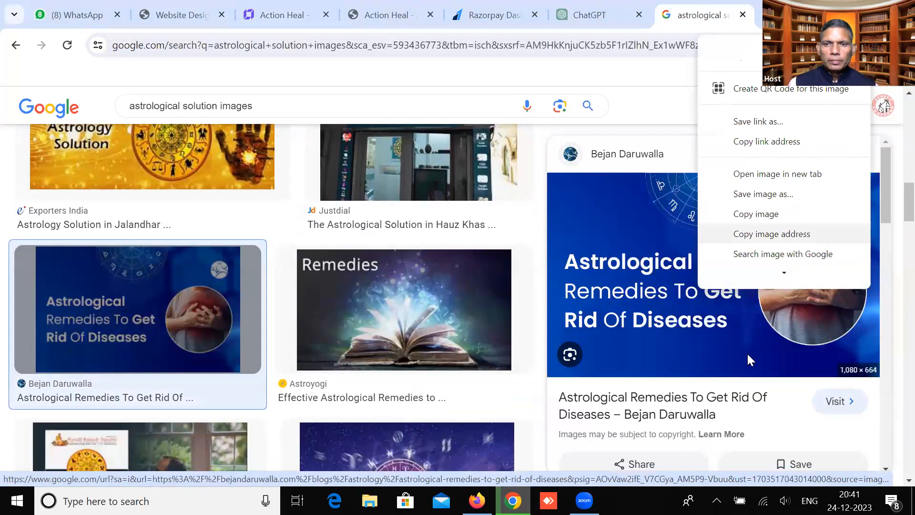
{"action": "key", "text": "v"}
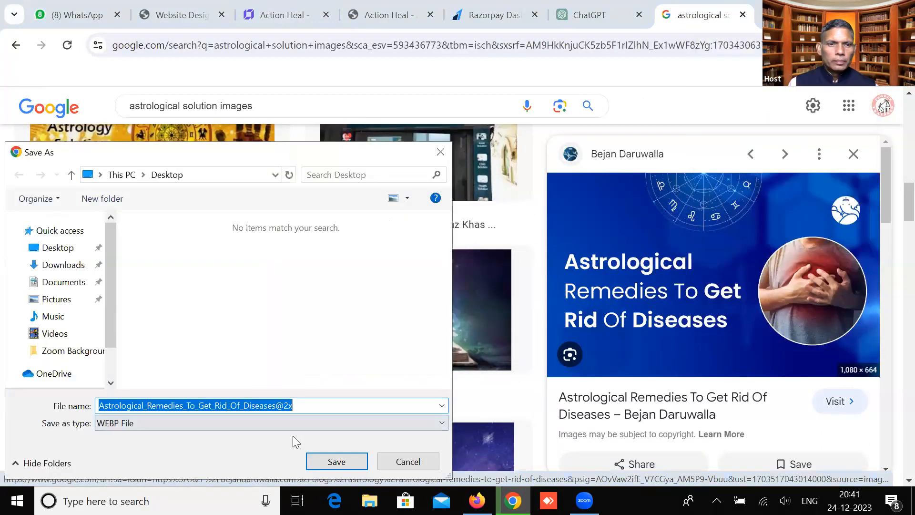
{"action": "left_click", "coordinate": [418, 460]}
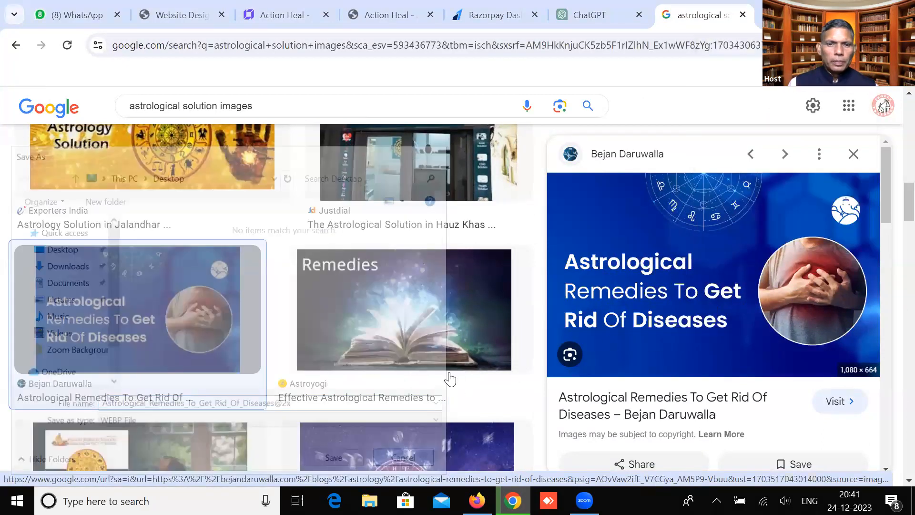
Scroll further and again start, then abandon, saving the previewed remedies image
{"action": "scroll", "coordinate": [449, 379], "scroll_direction": "down", "scroll_amount": 7}
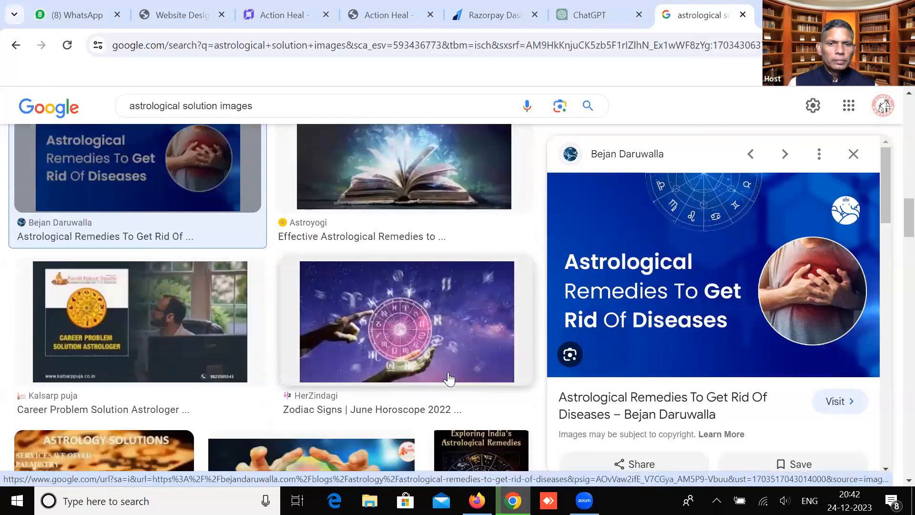
{"action": "scroll", "coordinate": [449, 379], "scroll_direction": "down", "scroll_amount": 2}
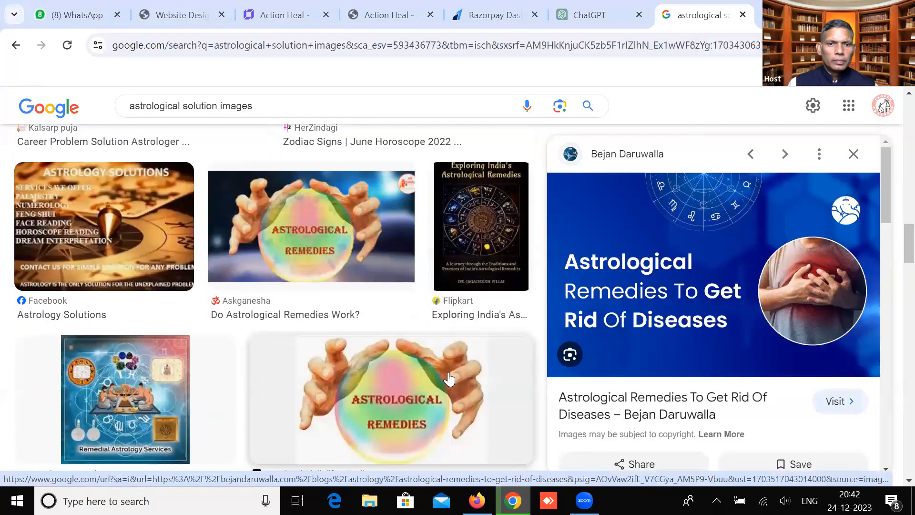
{"action": "scroll", "coordinate": [449, 379], "scroll_direction": "down", "scroll_amount": 5}
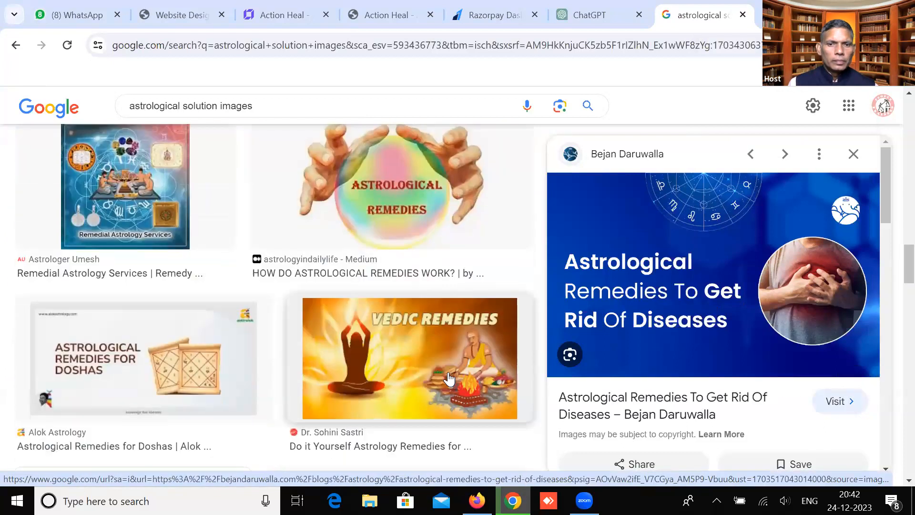
{"action": "scroll", "coordinate": [449, 379], "scroll_direction": "down", "scroll_amount": 2}
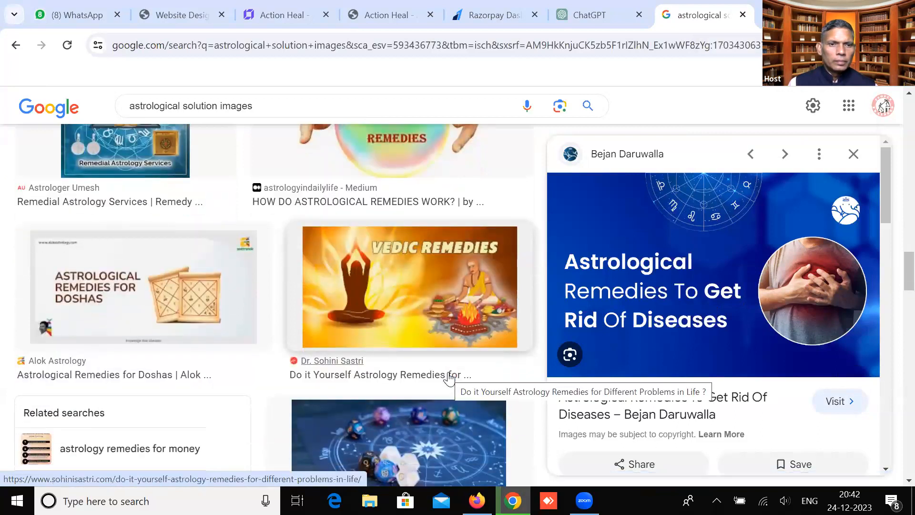
{"action": "scroll", "coordinate": [449, 378], "scroll_direction": "down", "scroll_amount": 8}
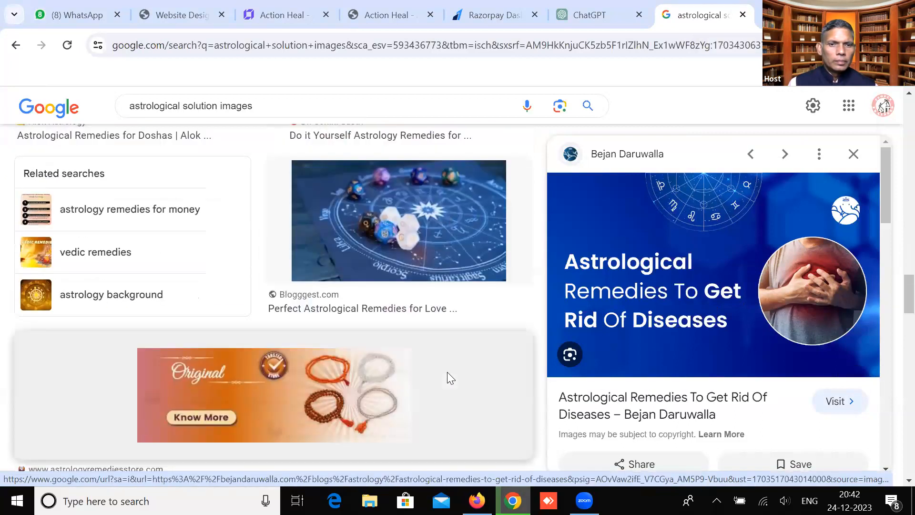
{"action": "scroll", "coordinate": [447, 379], "scroll_direction": "down", "scroll_amount": 6}
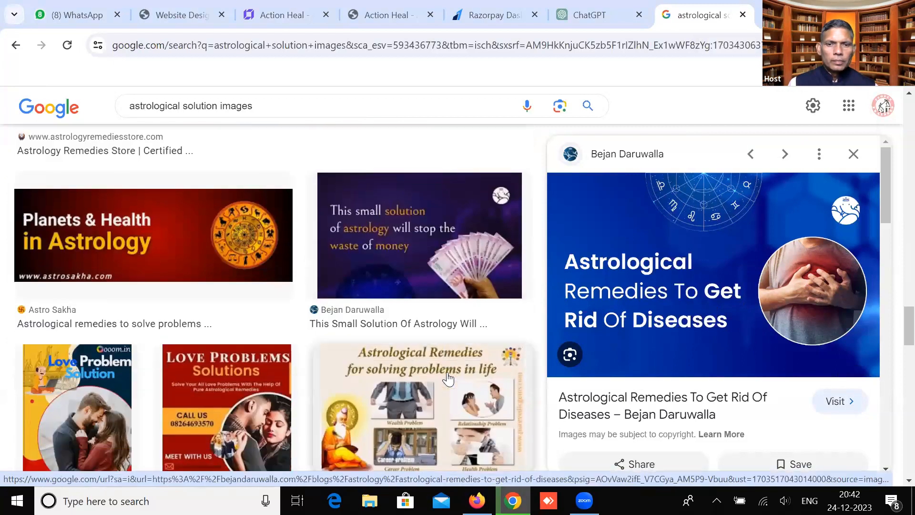
{"action": "scroll", "coordinate": [448, 379], "scroll_direction": "down", "scroll_amount": 5}
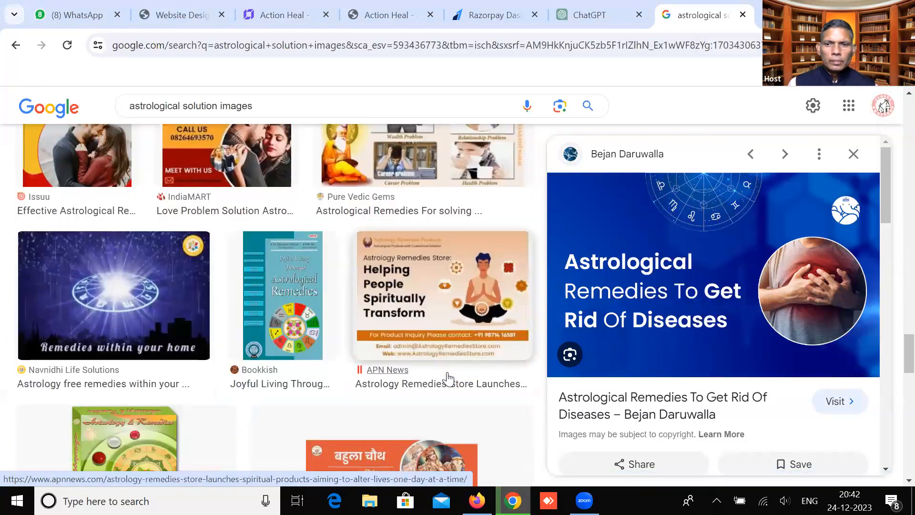
{"action": "right_click", "coordinate": [676, 296]}
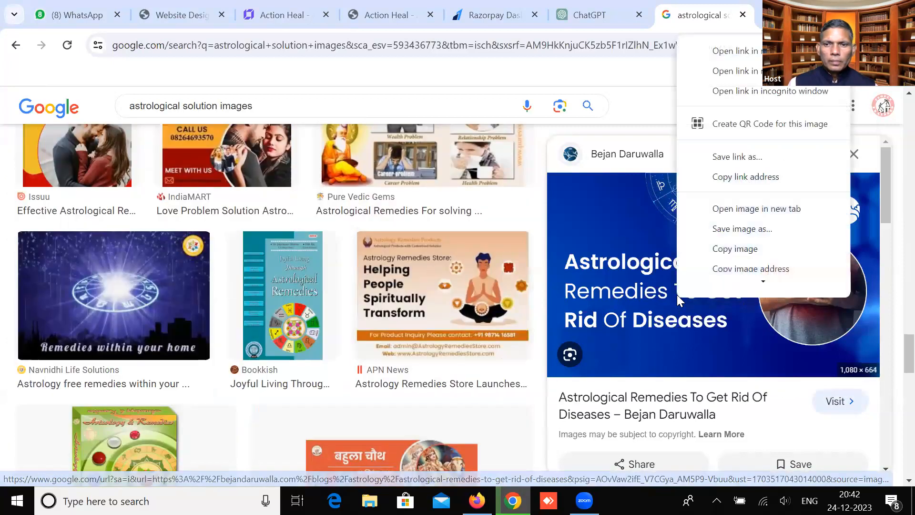
{"action": "left_click", "coordinate": [717, 230]}
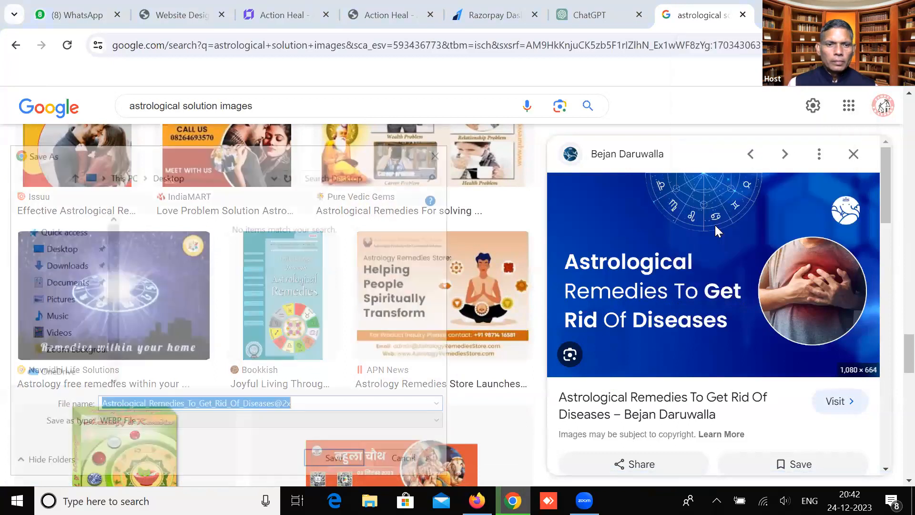
{"action": "left_click", "coordinate": [417, 459]}
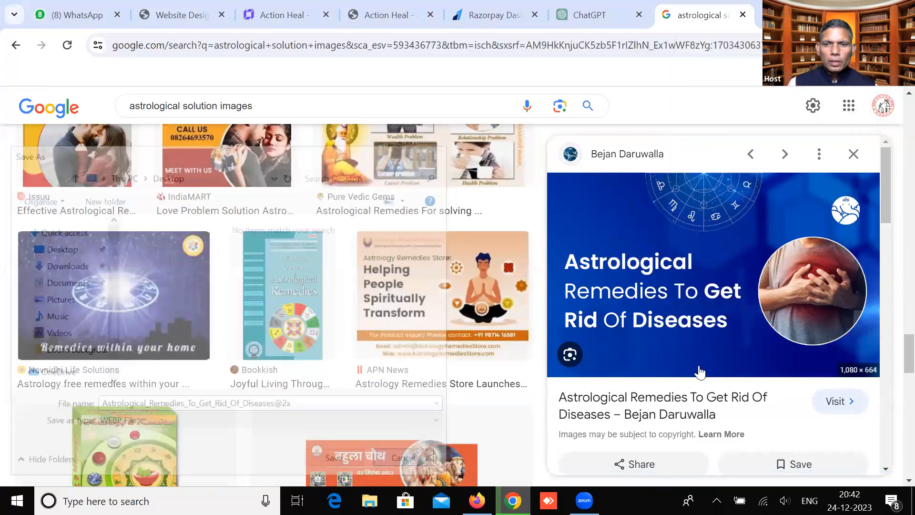
Save the Clickastro 'Astrological remedies for studies' image to the Desktop as a JPEG
{"action": "scroll", "coordinate": [699, 371], "scroll_direction": "down", "scroll_amount": 5}
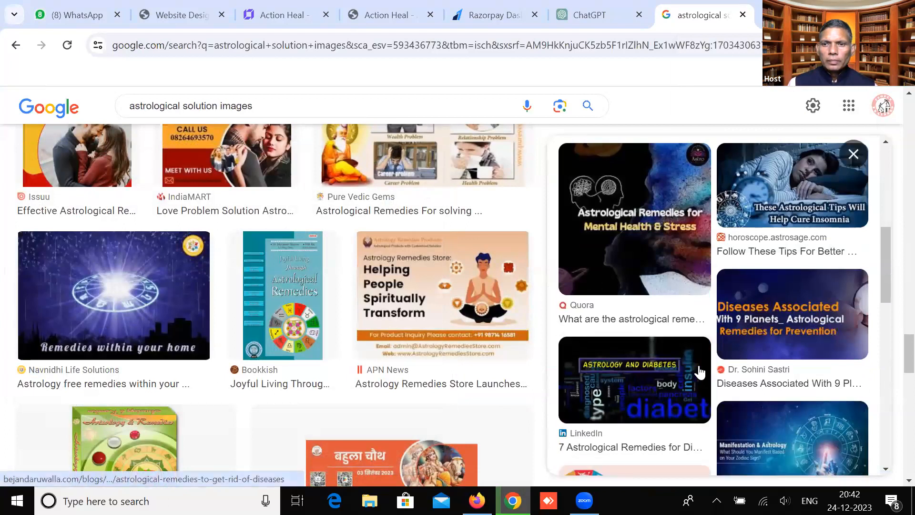
{"action": "scroll", "coordinate": [699, 372], "scroll_direction": "down", "scroll_amount": 4}
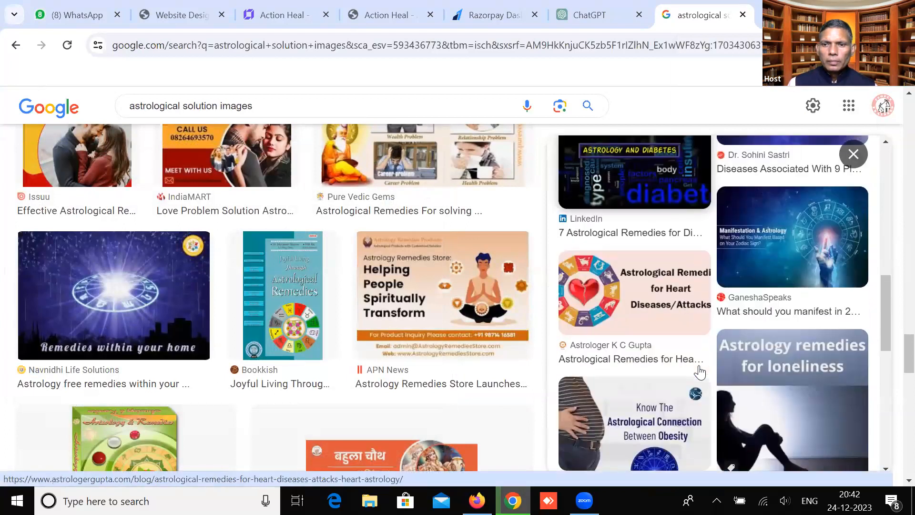
{"action": "scroll", "coordinate": [699, 371], "scroll_direction": "down", "scroll_amount": 5}
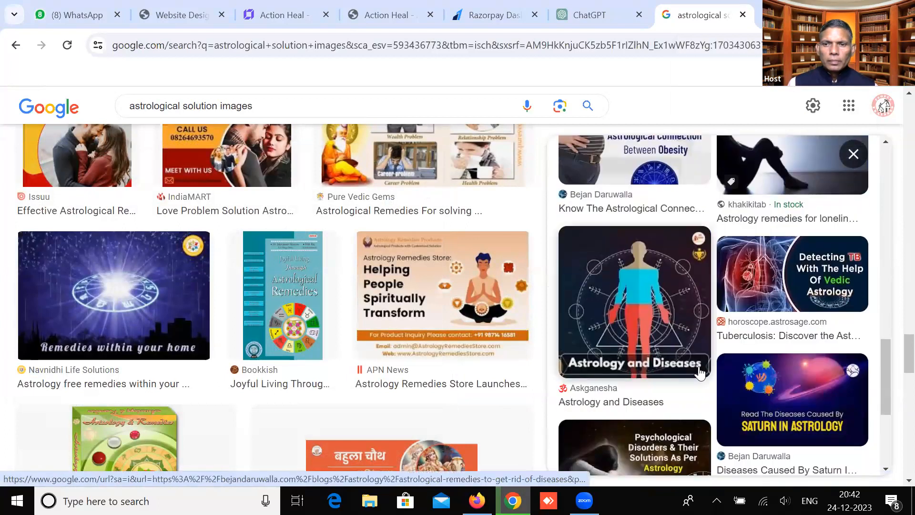
{"action": "scroll", "coordinate": [699, 372], "scroll_direction": "down", "scroll_amount": 3}
{"action": "scroll", "coordinate": [425, 380], "scroll_direction": "down", "scroll_amount": 3}
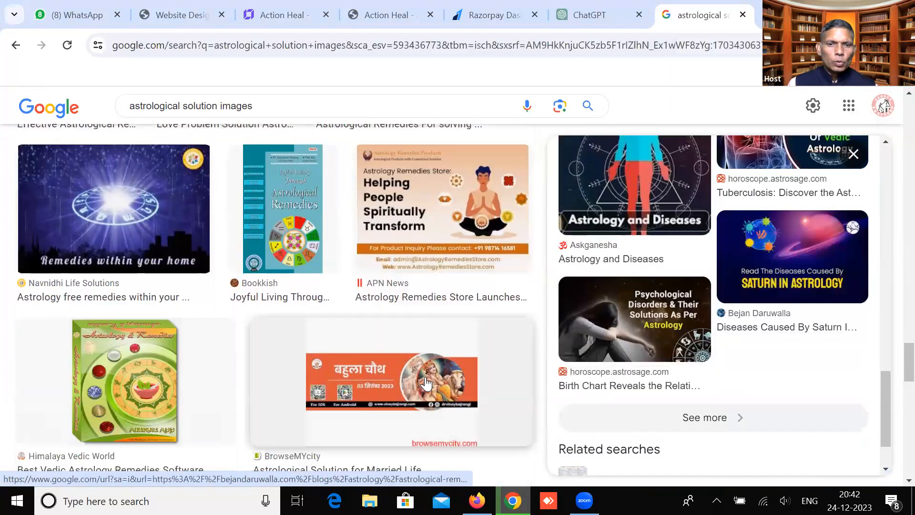
{"action": "scroll", "coordinate": [427, 380], "scroll_direction": "down", "scroll_amount": 6}
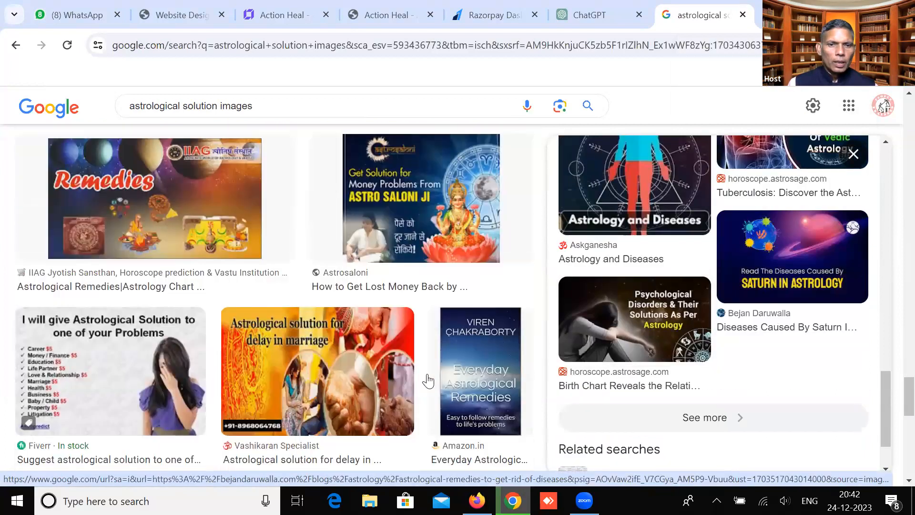
{"action": "scroll", "coordinate": [428, 380], "scroll_direction": "down", "scroll_amount": 7}
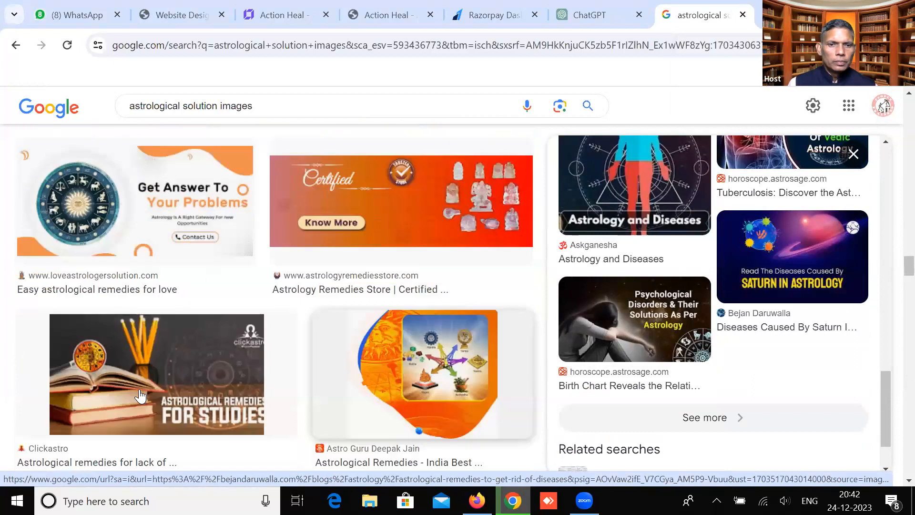
{"action": "left_click", "coordinate": [139, 394]}
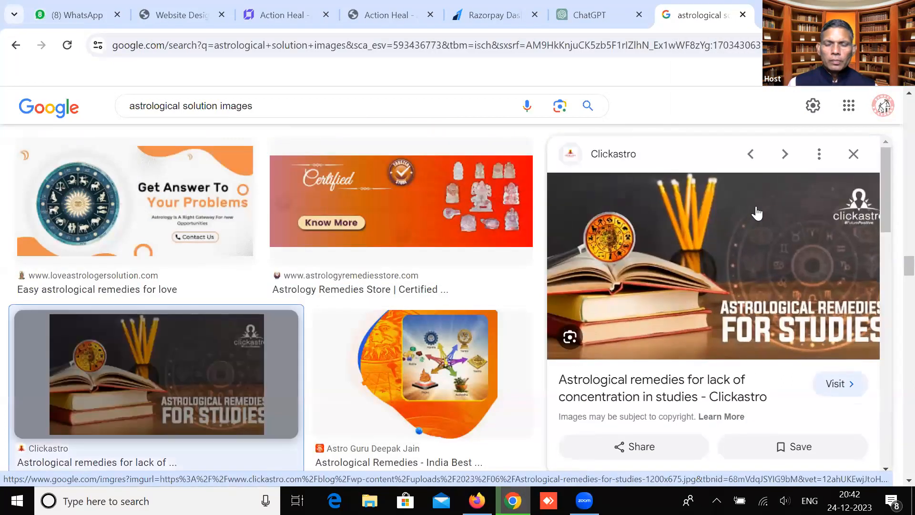
{"action": "right_click", "coordinate": [756, 207]}
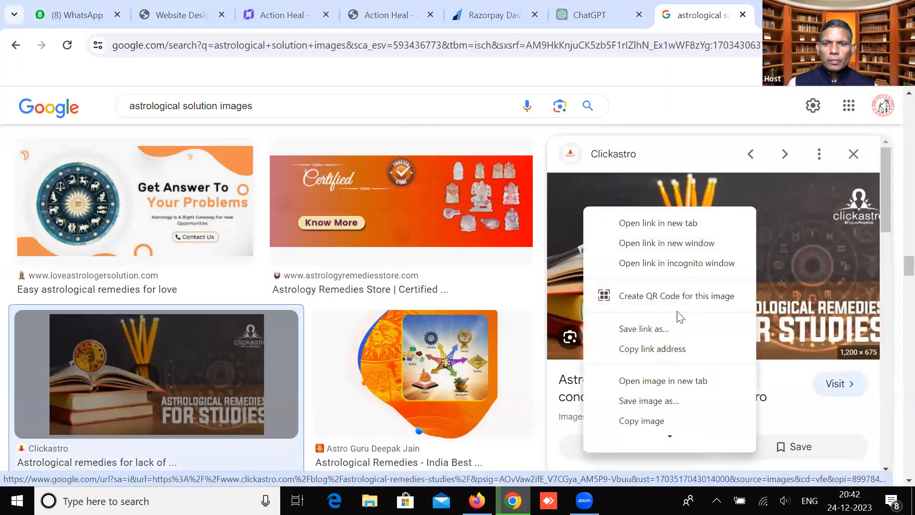
{"action": "left_click", "coordinate": [657, 402]}
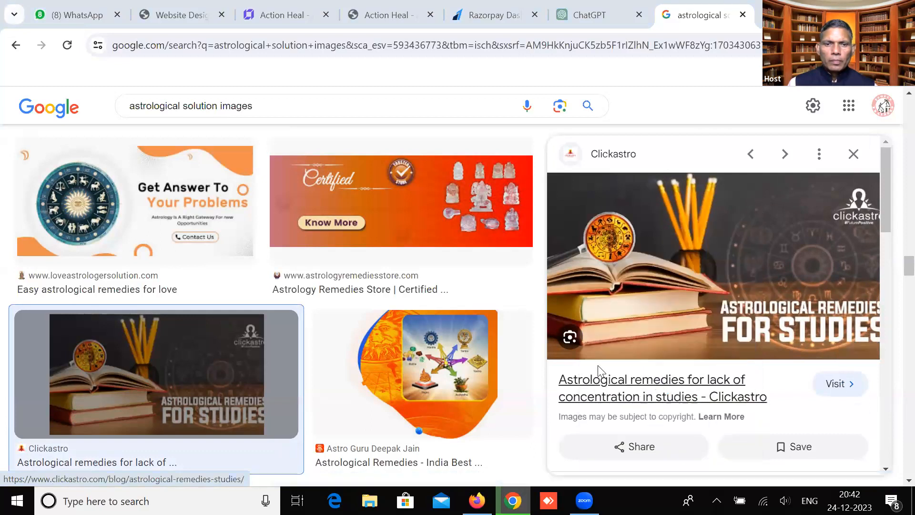
{"action": "left_click", "coordinate": [318, 461]}
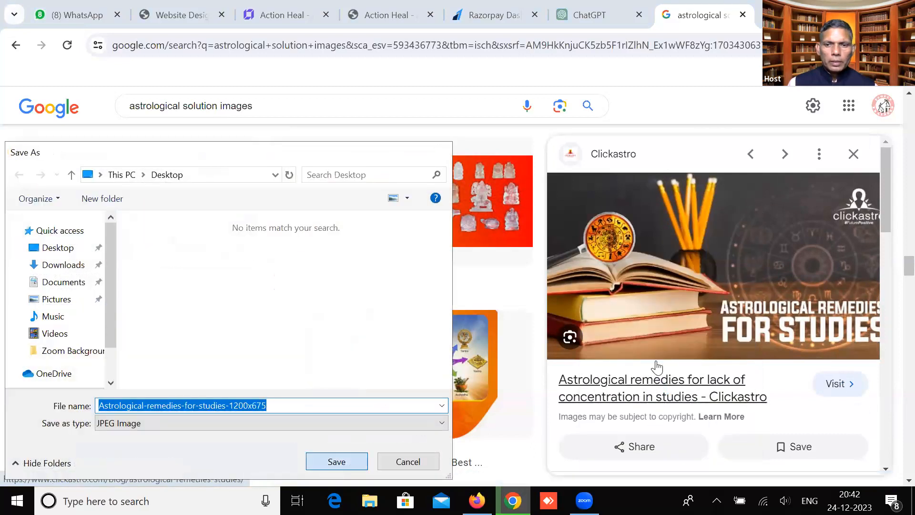
{"action": "scroll", "coordinate": [801, 365], "scroll_direction": "down", "scroll_amount": 5}
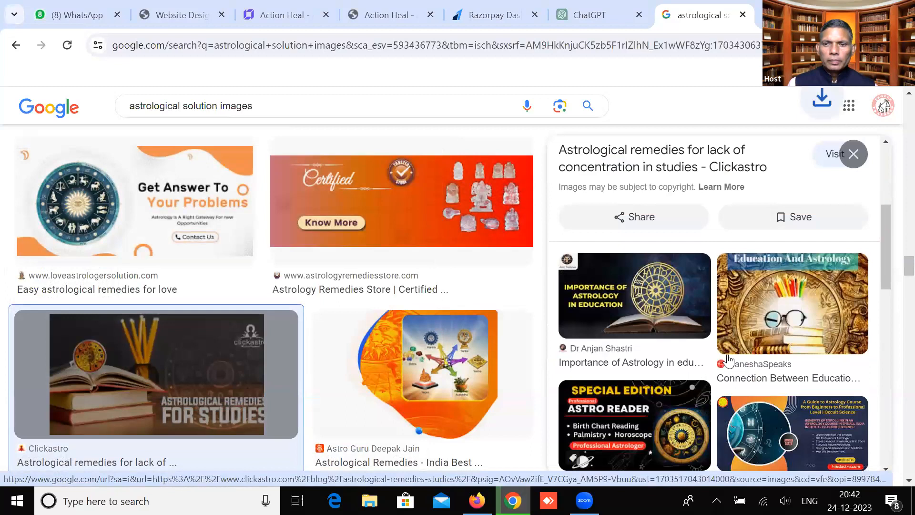
{"action": "scroll", "coordinate": [746, 360], "scroll_direction": "down", "scroll_amount": 4}
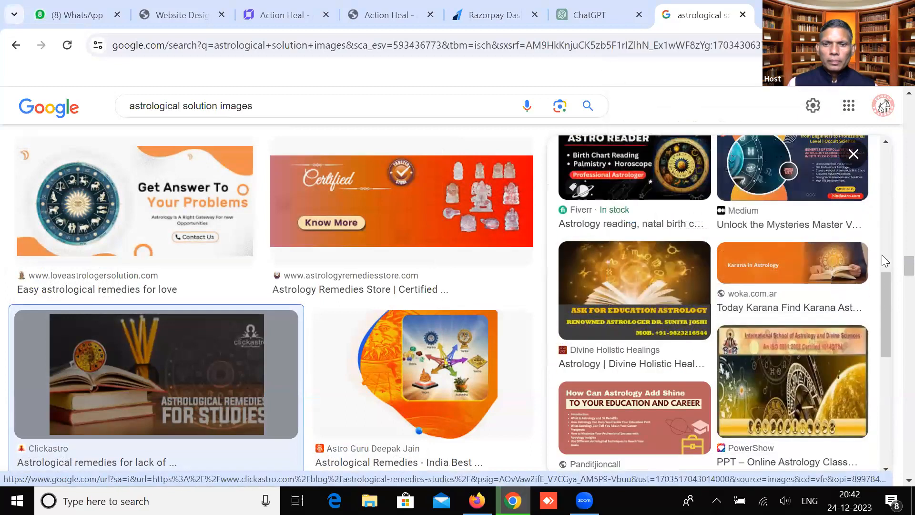
Upload the Astrological-remedies-for-studies file in Action Heal and place it in the Remedies banner
{"action": "left_click", "coordinate": [267, 21]}
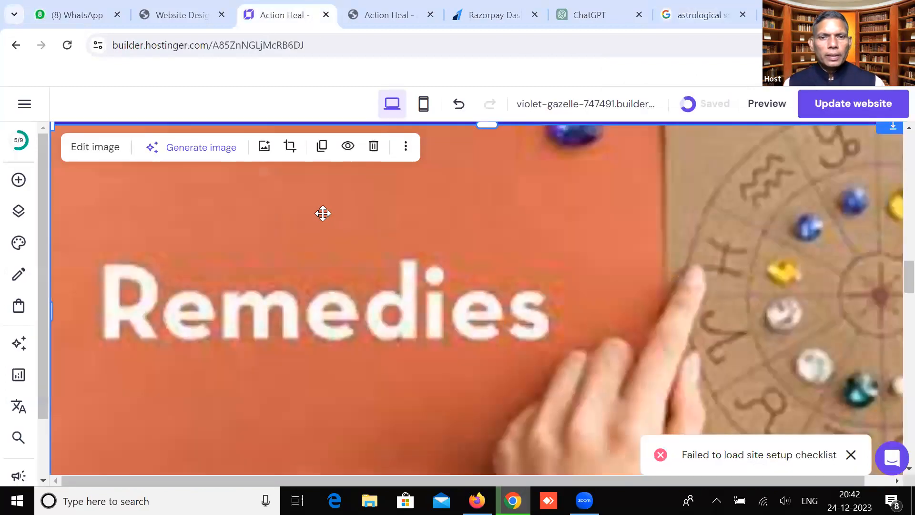
{"action": "left_click", "coordinate": [264, 146]}
{"action": "left_click", "coordinate": [802, 171]}
{"action": "left_click", "coordinate": [139, 274]}
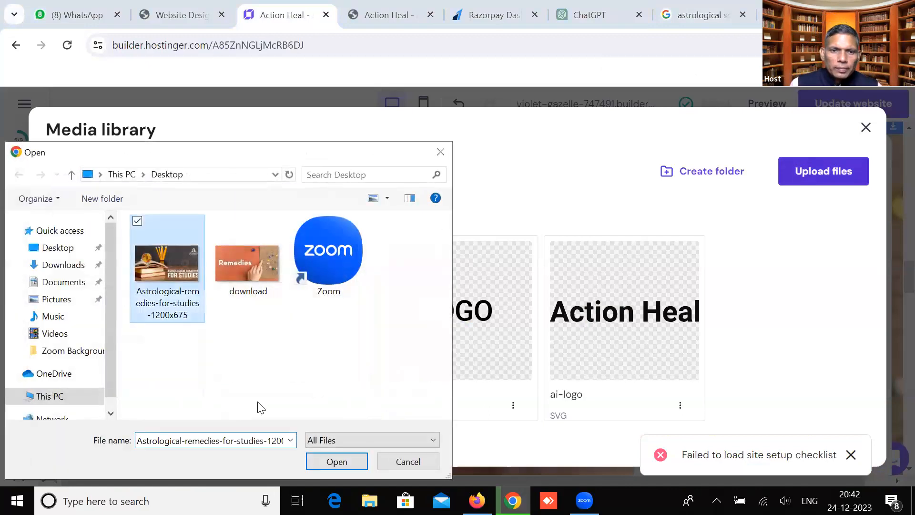
{"action": "left_click", "coordinate": [316, 463]}
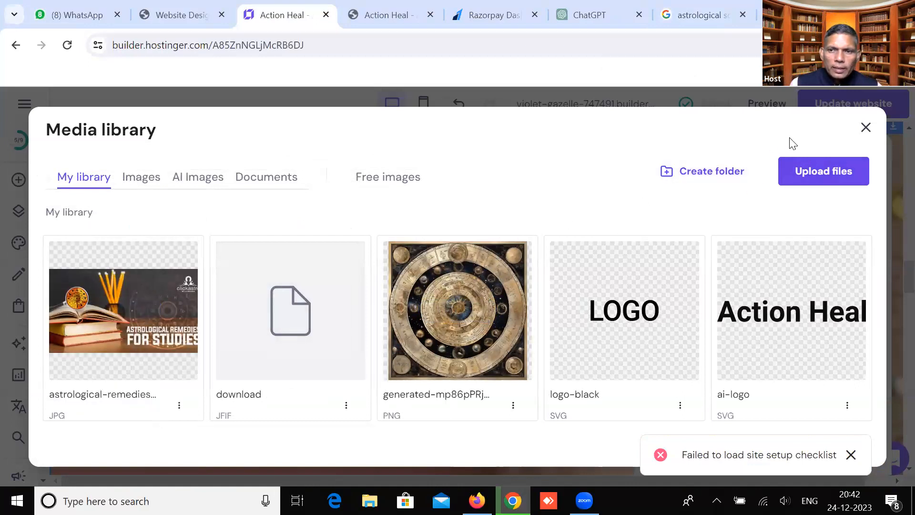
{"action": "left_click", "coordinate": [865, 127]}
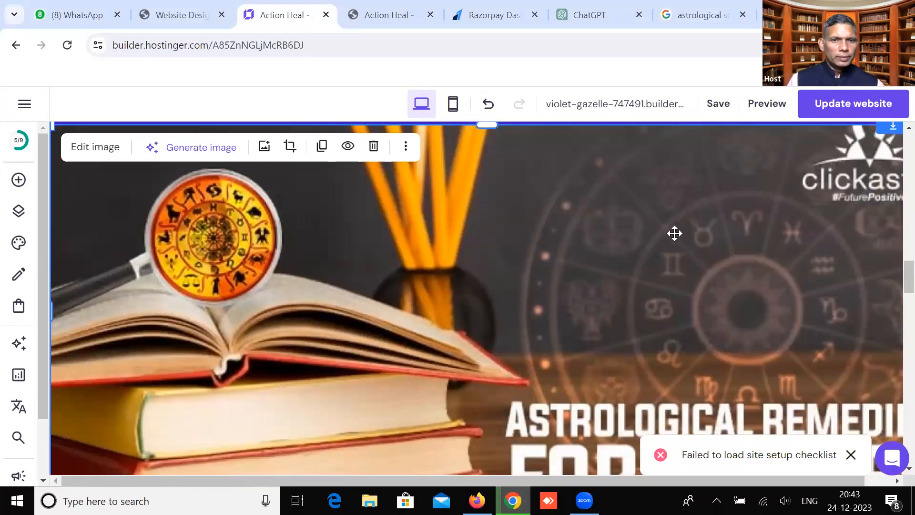
{"action": "scroll", "coordinate": [653, 252], "scroll_direction": "up", "scroll_amount": 3}
{"action": "scroll", "coordinate": [605, 300], "scroll_direction": "down", "scroll_amount": 10}
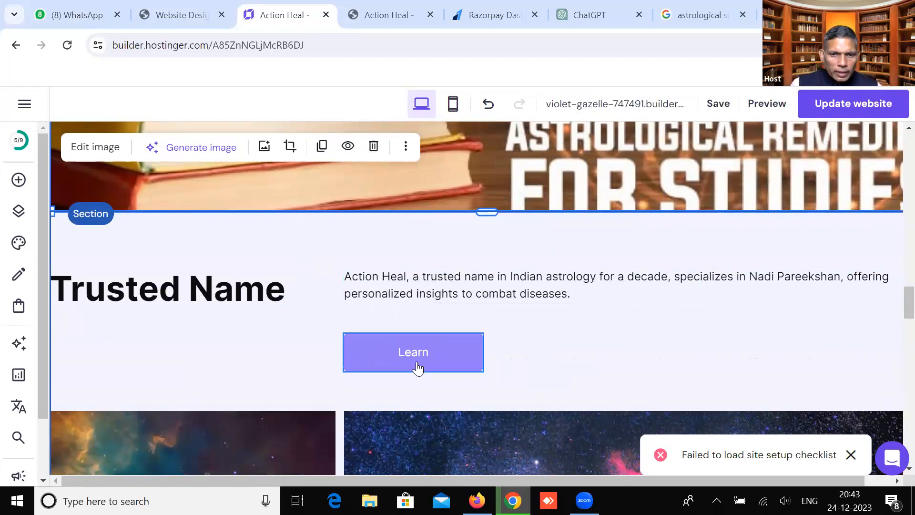
Copy the WhatsApp URL from the Register for FREE button's Link to field
{"action": "left_click", "coordinate": [403, 355]}
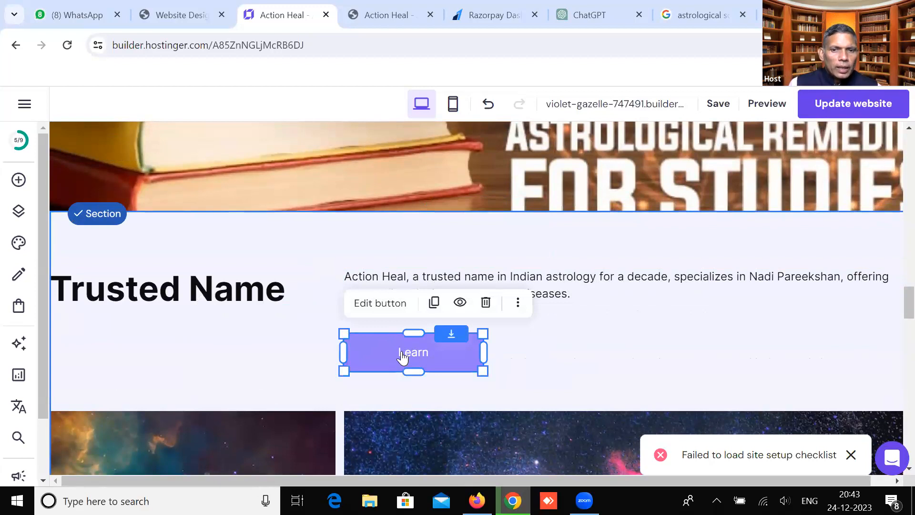
{"action": "scroll", "coordinate": [657, 320], "scroll_direction": "up", "scroll_amount": 15}
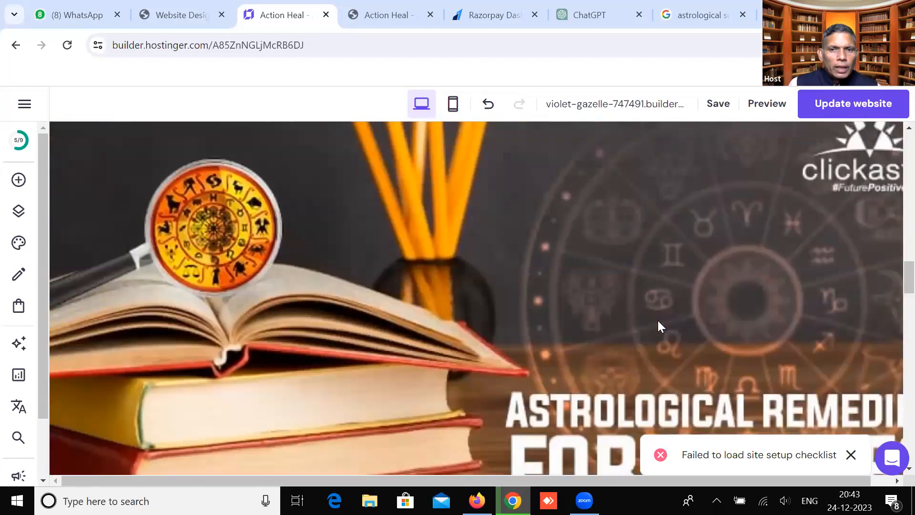
{"action": "scroll", "coordinate": [658, 320], "scroll_direction": "down", "scroll_amount": 8}
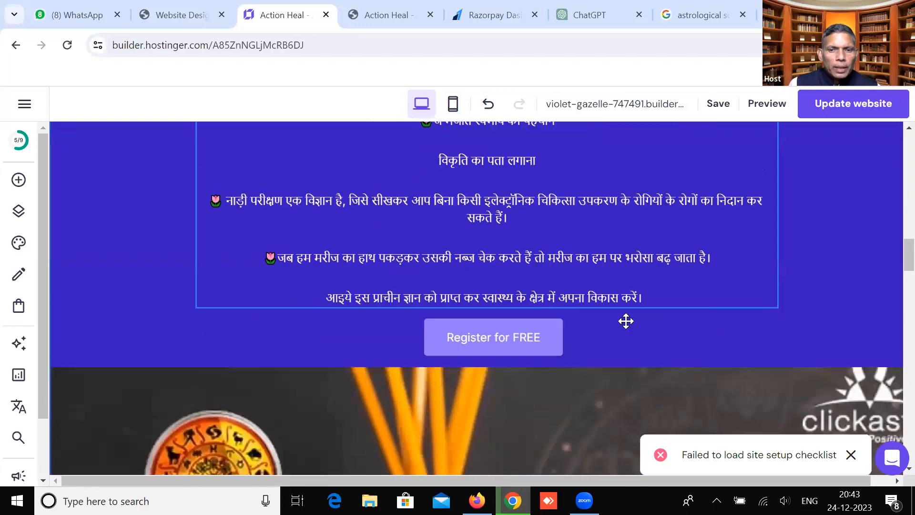
{"action": "left_click", "coordinate": [514, 244]}
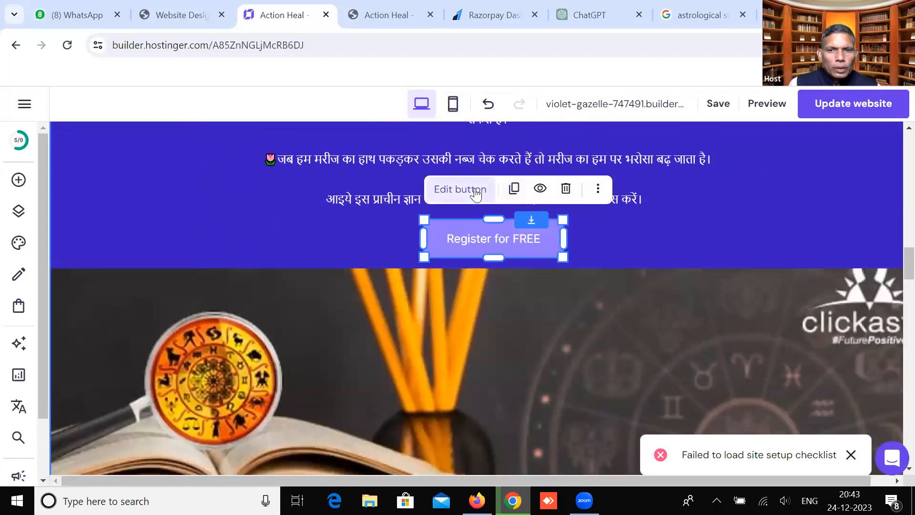
{"action": "left_click", "coordinate": [456, 189]}
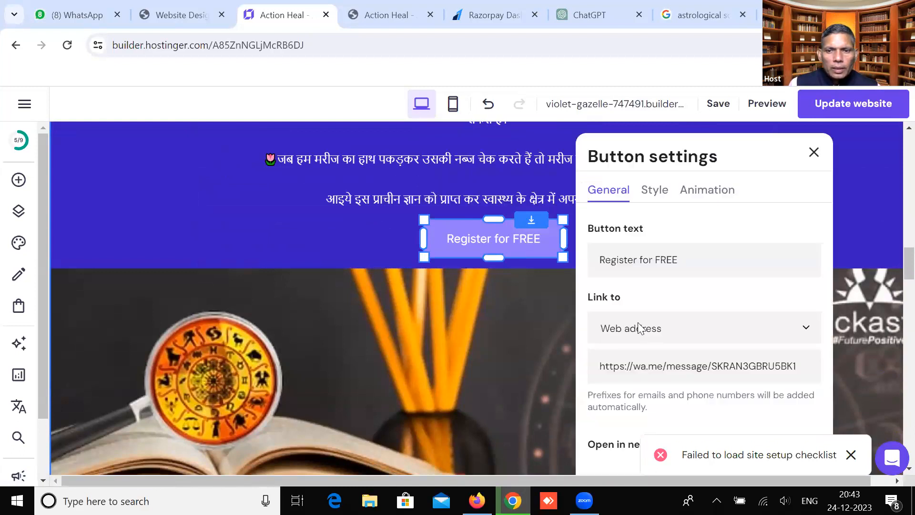
{"action": "left_click_drag", "start_coordinate": [808, 361], "coordinate": [595, 368]}
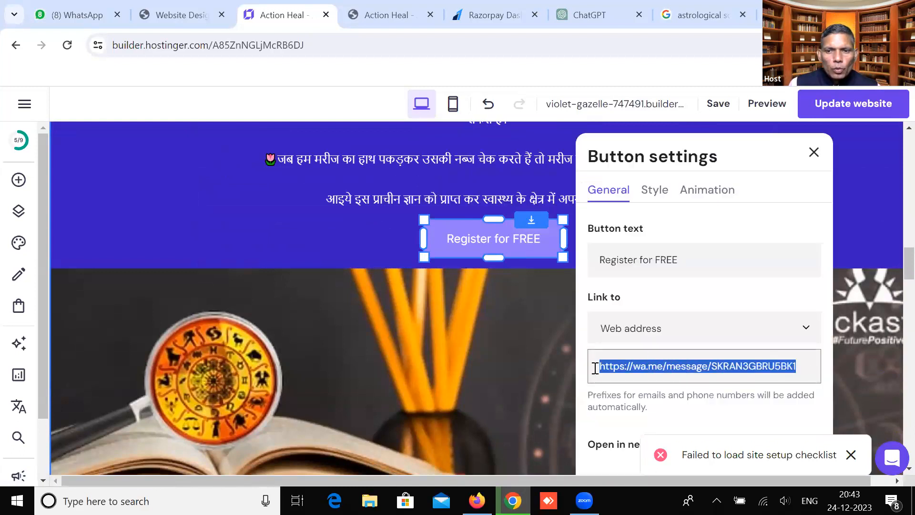
{"action": "right_click", "coordinate": [620, 366]}
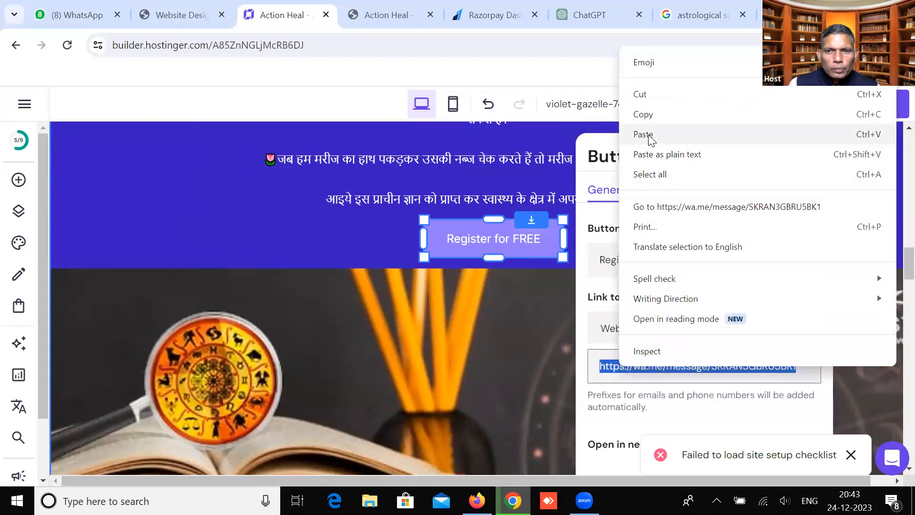
{"action": "left_click", "coordinate": [644, 115]}
{"action": "left_click", "coordinate": [397, 293]}
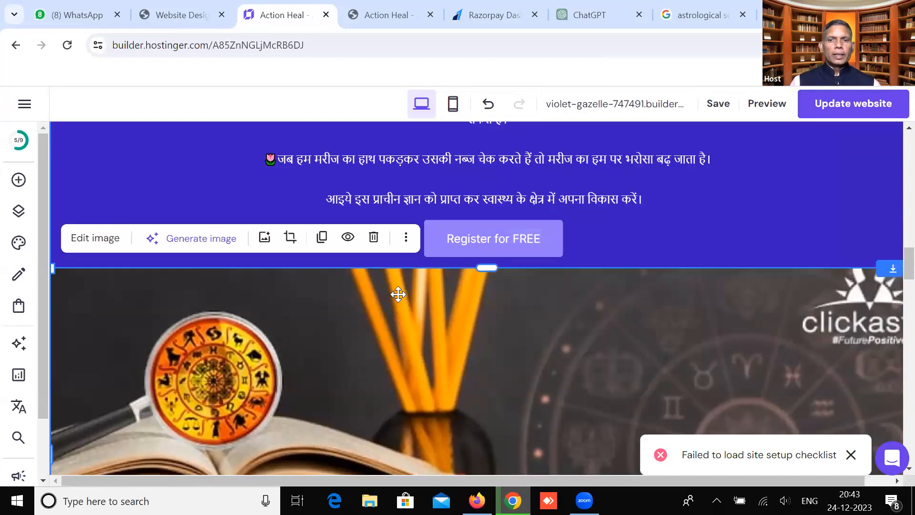
Paste the WhatsApp wa.me link as the Learn button's web address
{"action": "scroll", "coordinate": [397, 300], "scroll_direction": "down", "scroll_amount": 8}
{"action": "scroll", "coordinate": [410, 293], "scroll_direction": "down", "scroll_amount": 1}
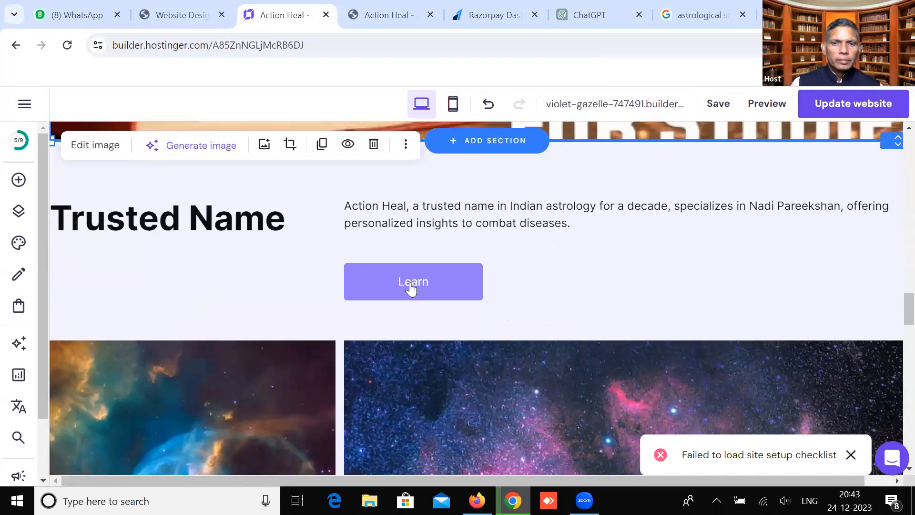
{"action": "left_click", "coordinate": [410, 289]}
{"action": "left_click", "coordinate": [402, 232]}
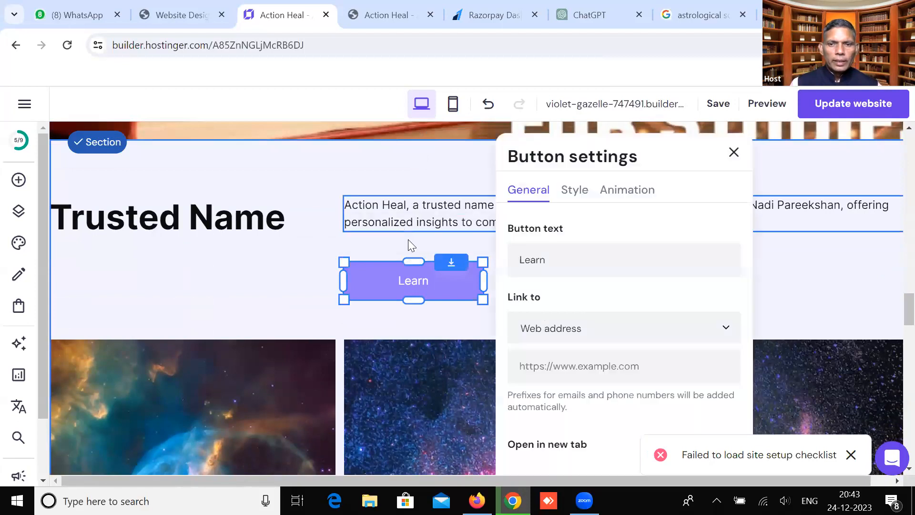
{"action": "left_click", "coordinate": [579, 374]}
{"action": "key", "text": "ctrl+v"}
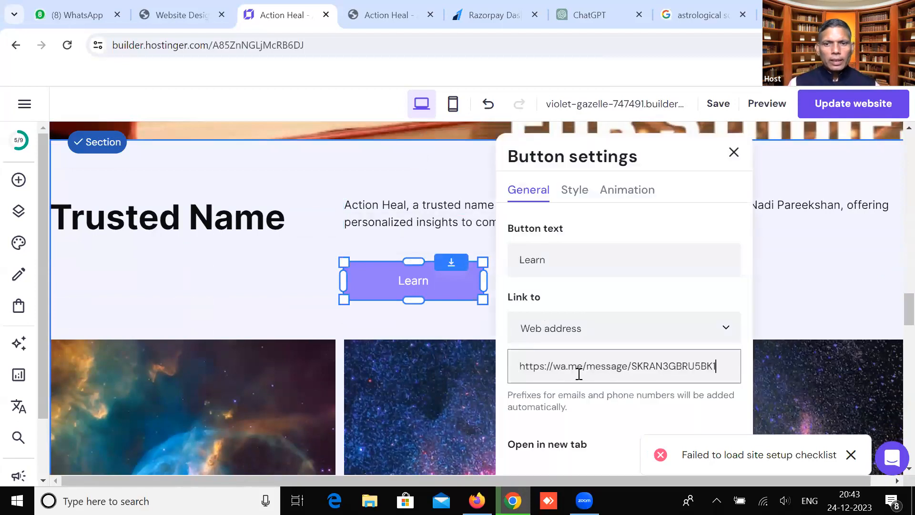
{"action": "scroll", "coordinate": [579, 376], "scroll_direction": "down", "scroll_amount": 3}
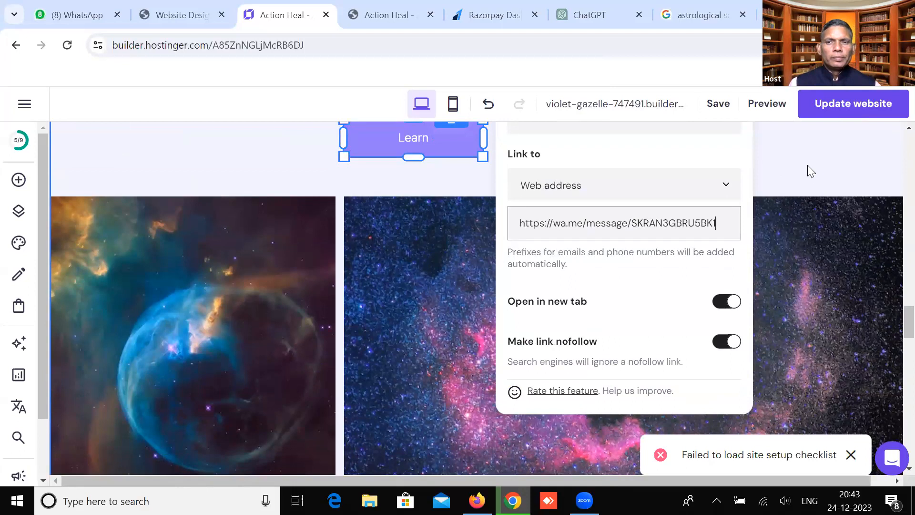
{"action": "left_click", "coordinate": [807, 166]}
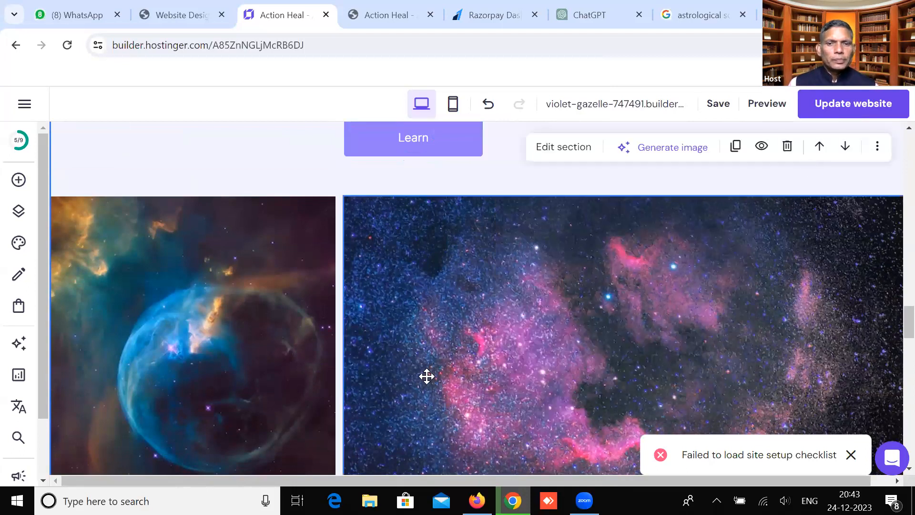
{"action": "scroll", "coordinate": [427, 376], "scroll_direction": "down", "scroll_amount": 3}
Select the left nebula image for replacement and return to the astrology image search results
{"action": "left_click", "coordinate": [238, 274]}
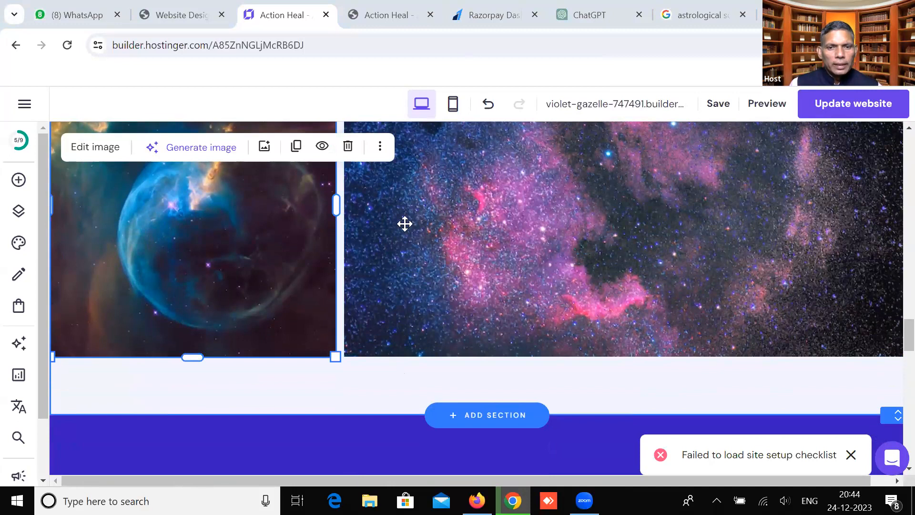
{"action": "scroll", "coordinate": [457, 289], "scroll_direction": "up", "scroll_amount": 6}
{"action": "scroll", "coordinate": [305, 309], "scroll_direction": "down", "scroll_amount": 4}
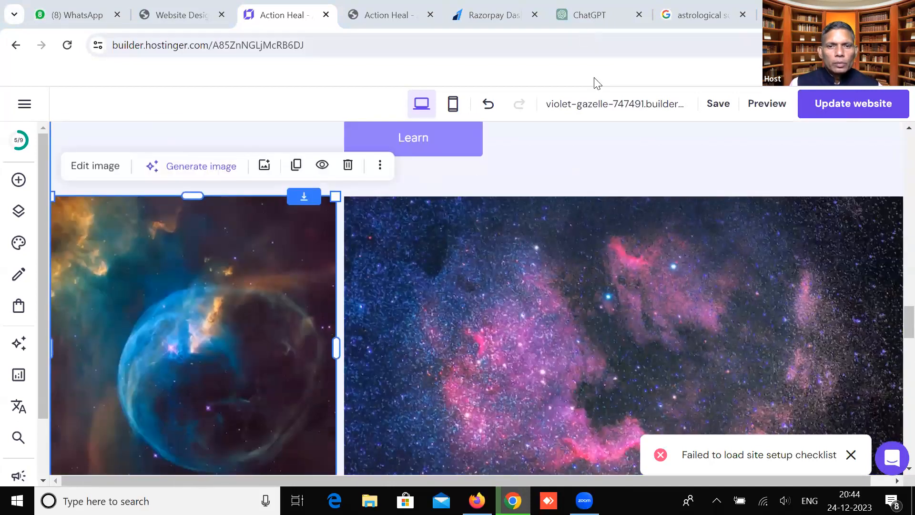
{"action": "left_click", "coordinate": [701, 15]}
Save the astrological solution wheel image to the Desktop
{"action": "scroll", "coordinate": [480, 370], "scroll_direction": "up", "scroll_amount": 1}
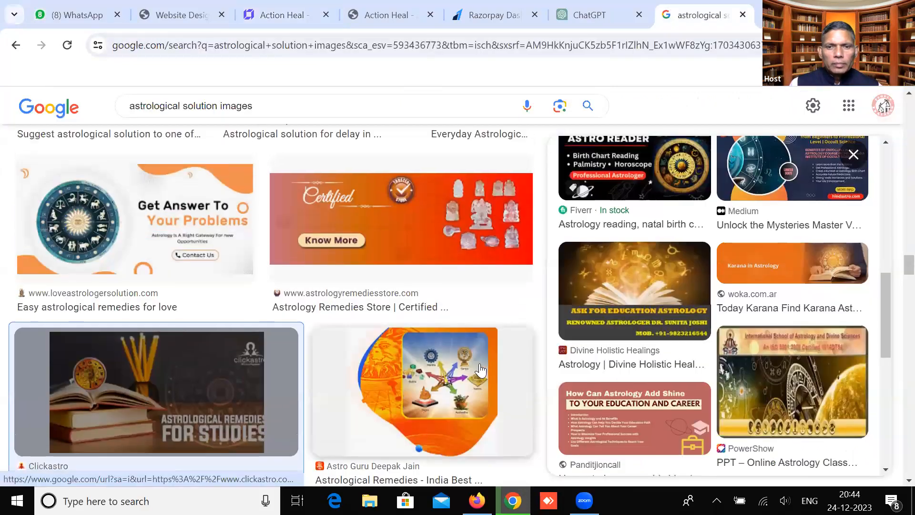
{"action": "scroll", "coordinate": [480, 367], "scroll_direction": "up", "scroll_amount": 15}
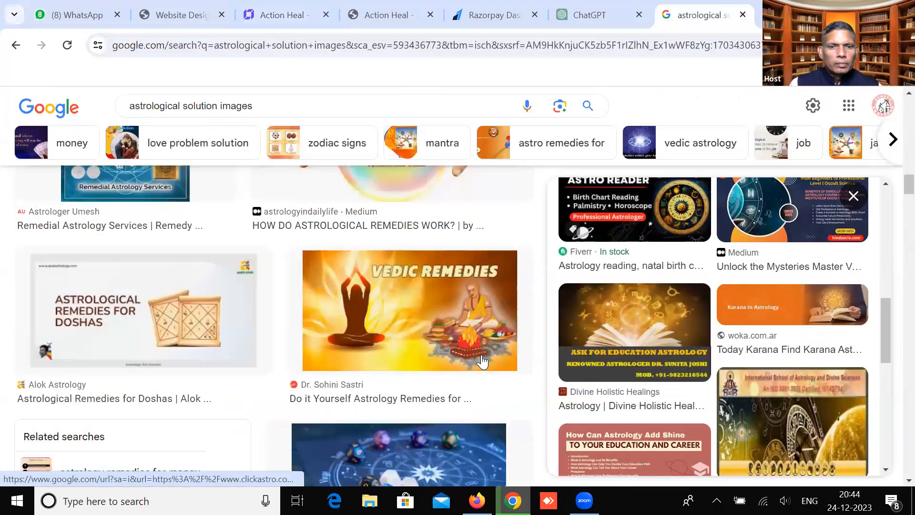
{"action": "scroll", "coordinate": [395, 329], "scroll_direction": "up", "scroll_amount": 10}
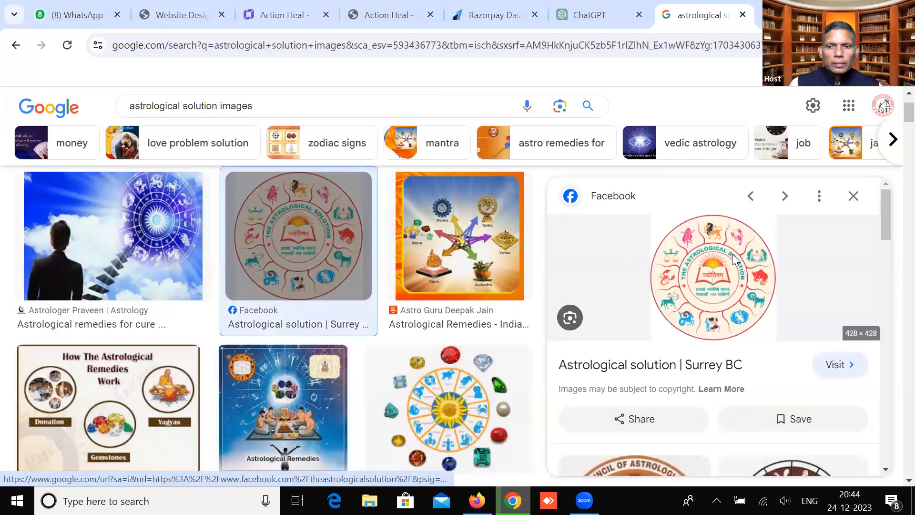
{"action": "right_click", "coordinate": [732, 254]}
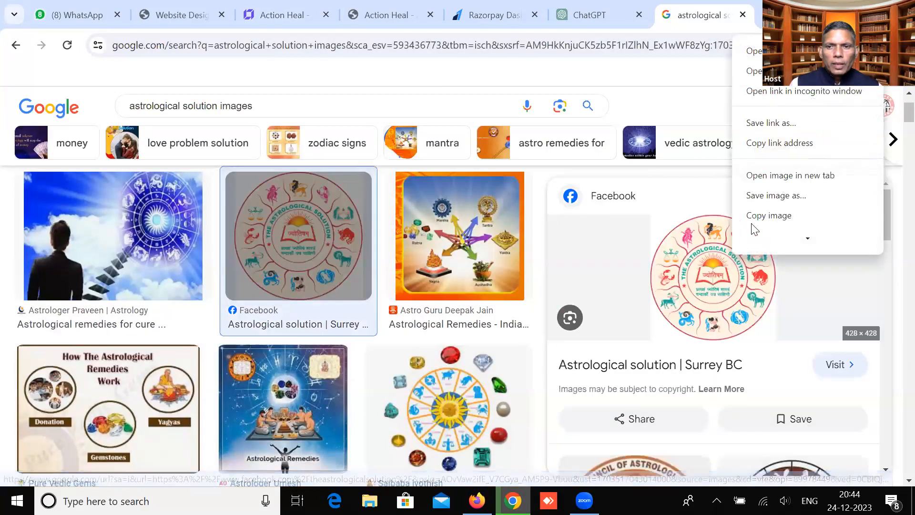
{"action": "left_click", "coordinate": [753, 225]}
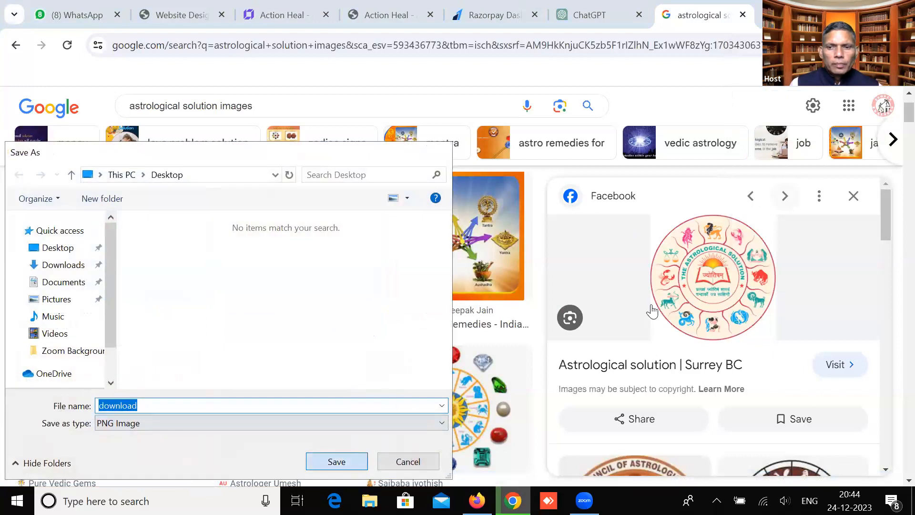
{"action": "key", "text": "Return"}
Preview the How The Astrological Remedies Work chart and start saving it, then cancel
{"action": "scroll", "coordinate": [847, 400], "scroll_direction": "down", "scroll_amount": 4}
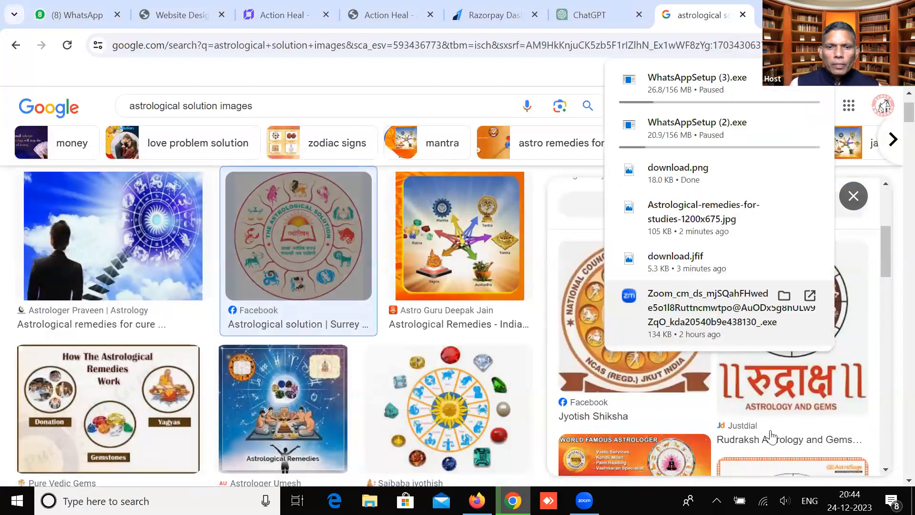
{"action": "scroll", "coordinate": [463, 310], "scroll_direction": "down", "scroll_amount": 3}
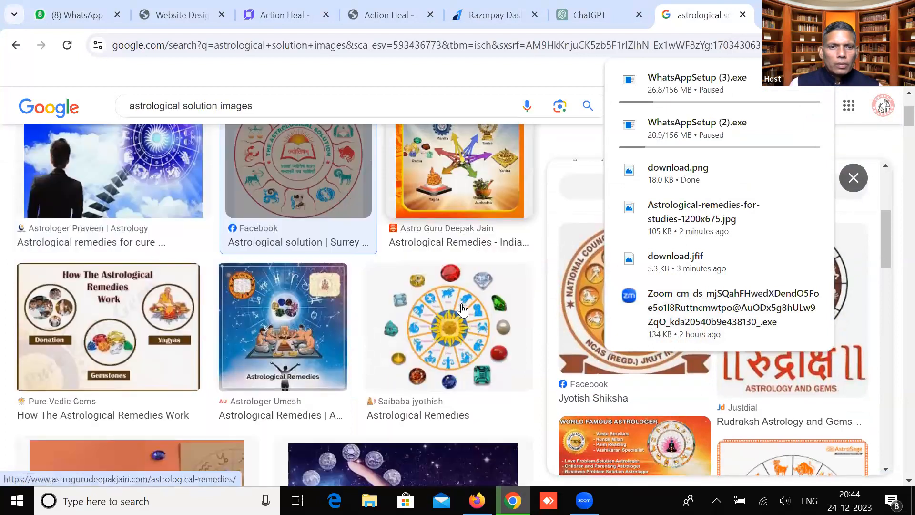
{"action": "left_click", "coordinate": [153, 265]}
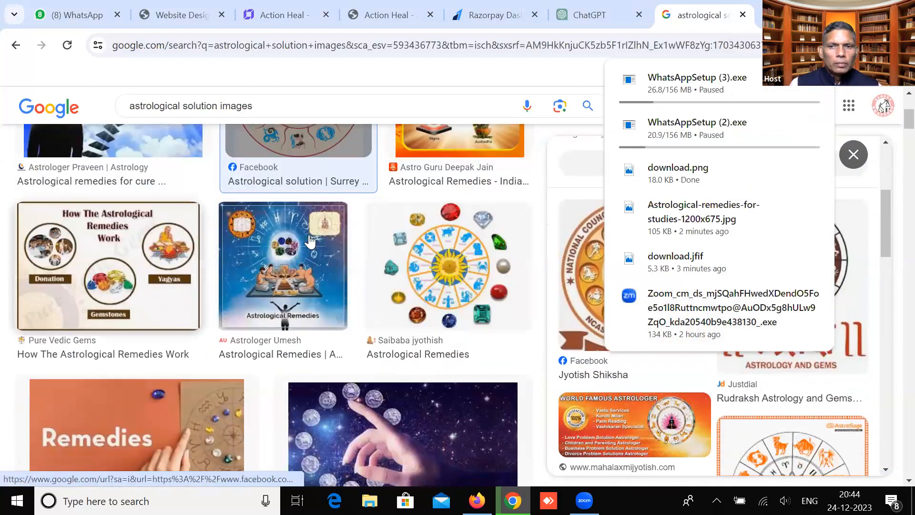
{"action": "scroll", "coordinate": [777, 282], "scroll_direction": "down", "scroll_amount": 3}
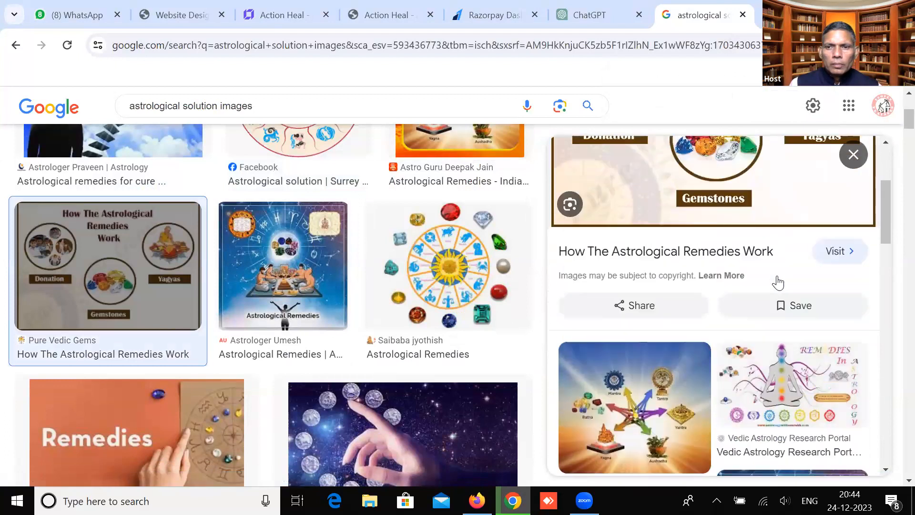
{"action": "scroll", "coordinate": [776, 283], "scroll_direction": "up", "scroll_amount": 3}
{"action": "right_click", "coordinate": [764, 273]}
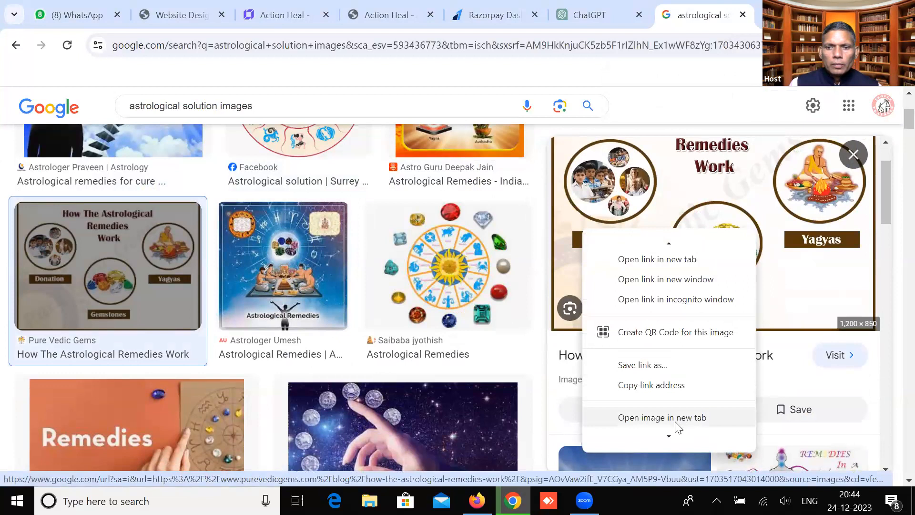
{"action": "mouse_move", "coordinate": [672, 436]}
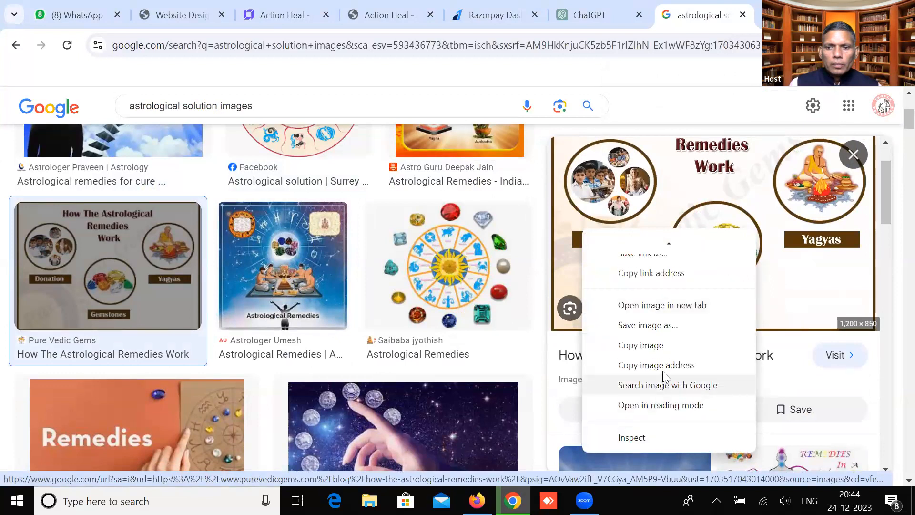
{"action": "left_click", "coordinate": [674, 325]}
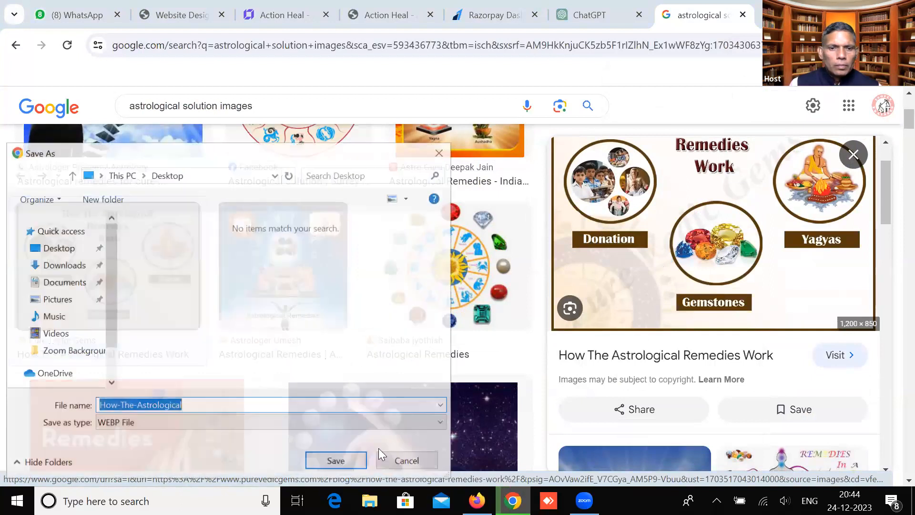
{"action": "scroll", "coordinate": [774, 403], "scroll_direction": "down", "scroll_amount": 8}
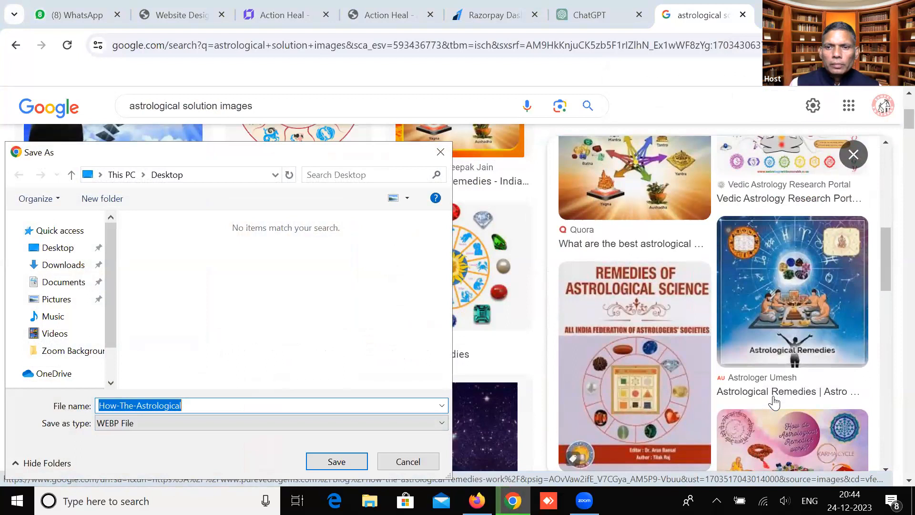
{"action": "scroll", "coordinate": [775, 403], "scroll_direction": "down", "scroll_amount": 3}
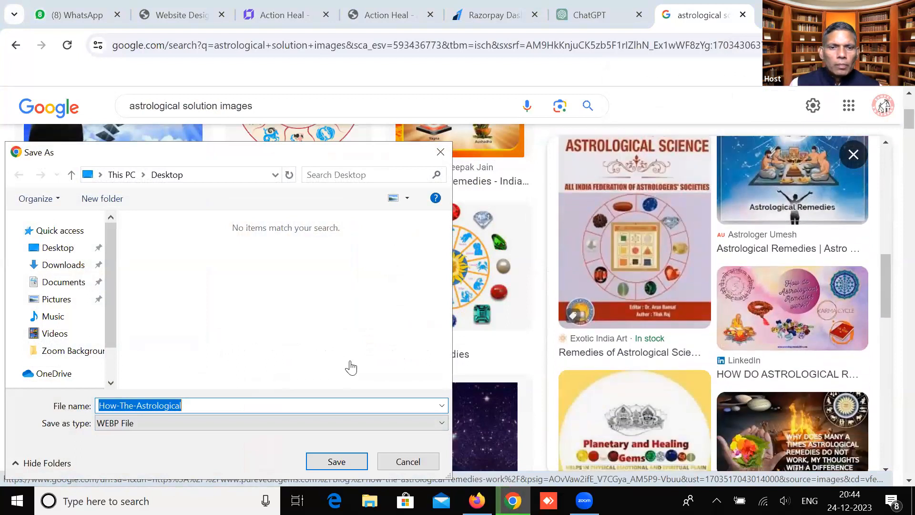
{"action": "key", "text": "Return"}
Save the glowing open-book astrology picture to the Desktop as fb-1692720883.jpg
{"action": "scroll", "coordinate": [351, 367], "scroll_direction": "down", "scroll_amount": 5}
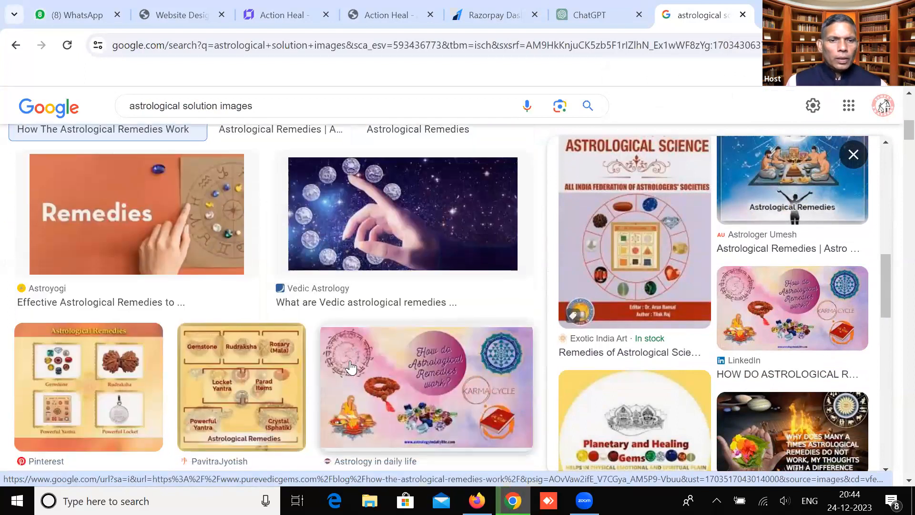
{"action": "scroll", "coordinate": [362, 267], "scroll_direction": "down", "scroll_amount": 6}
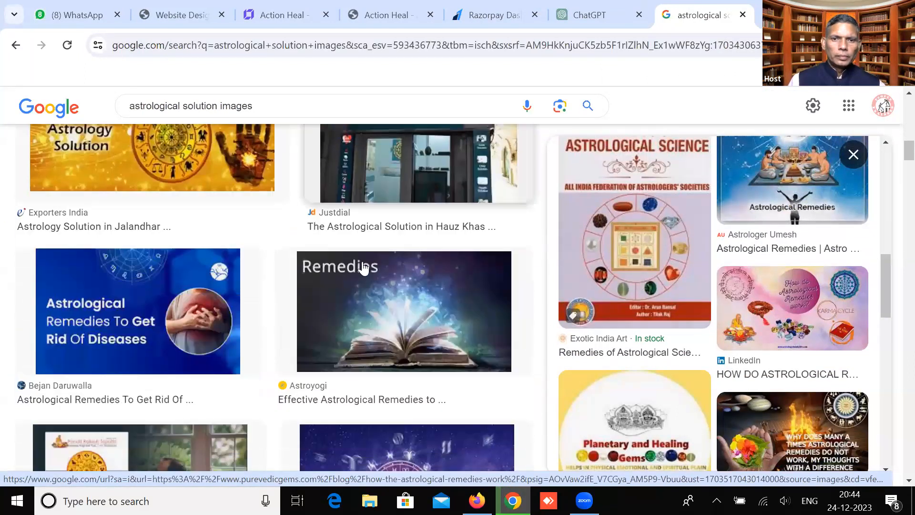
{"action": "left_click", "coordinate": [360, 230]}
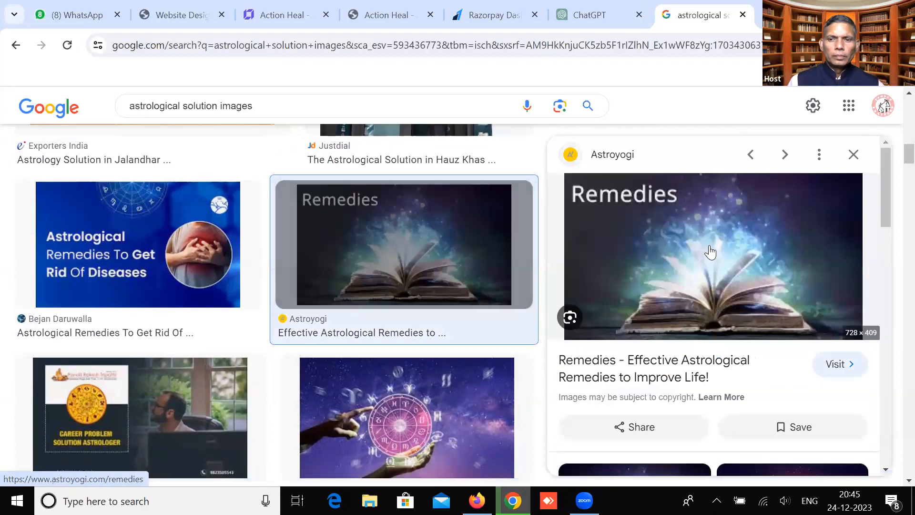
{"action": "scroll", "coordinate": [710, 252], "scroll_direction": "down", "scroll_amount": 4}
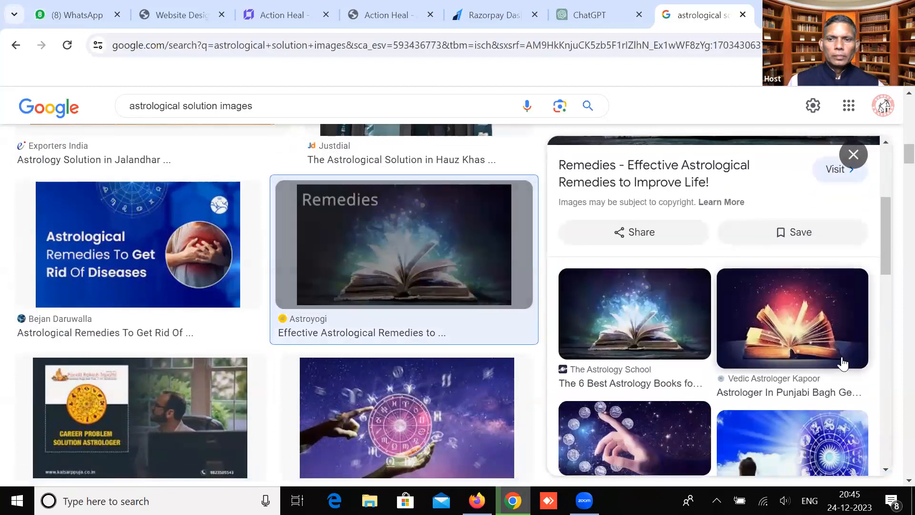
{"action": "scroll", "coordinate": [762, 310], "scroll_direction": "up", "scroll_amount": 2}
{"action": "left_click", "coordinate": [804, 371]}
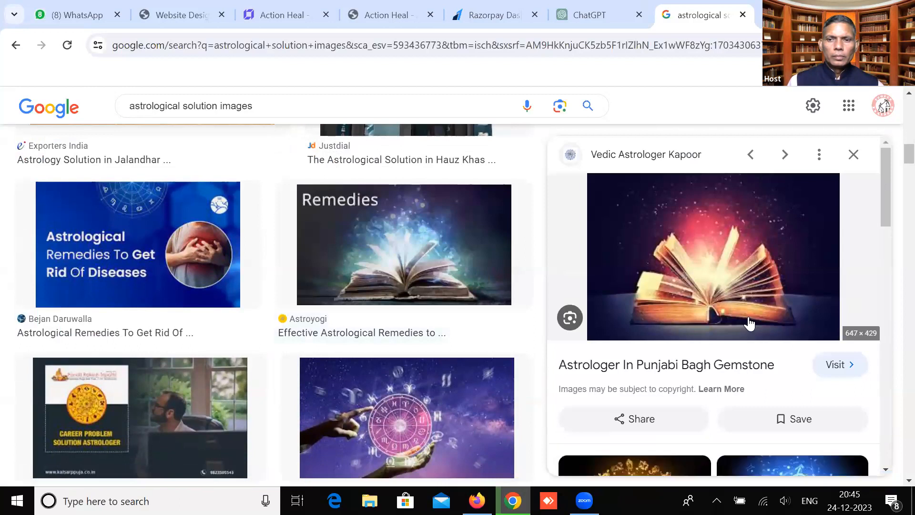
{"action": "right_click", "coordinate": [727, 282]}
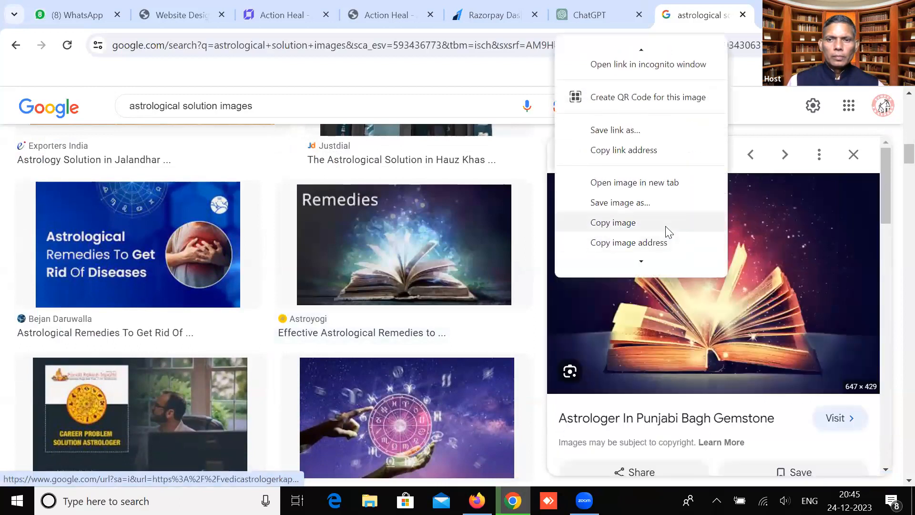
{"action": "left_click", "coordinate": [619, 202]}
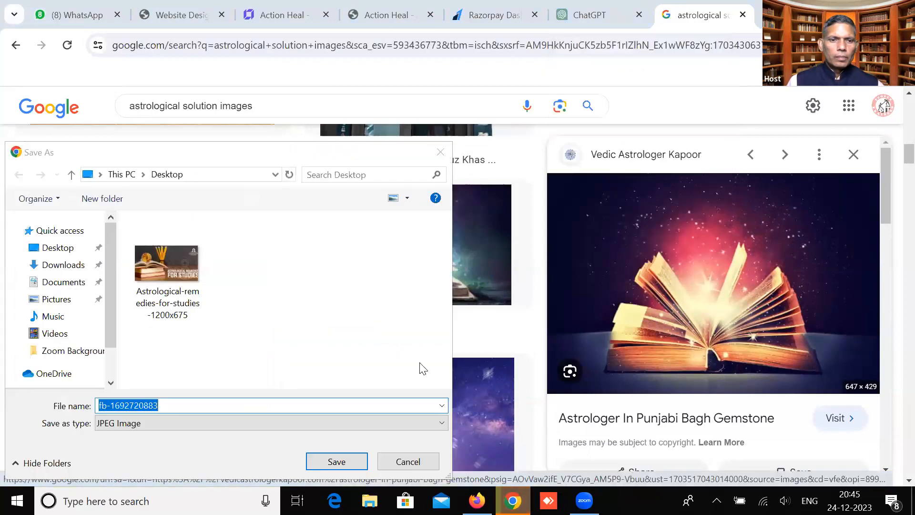
{"action": "left_click", "coordinate": [408, 461]}
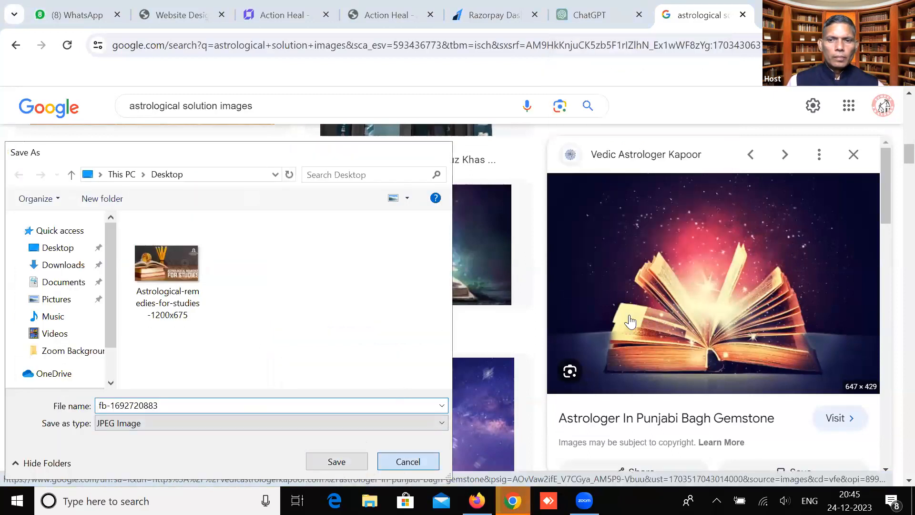
{"action": "right_click", "coordinate": [659, 317]}
{"action": "left_click", "coordinate": [695, 228]}
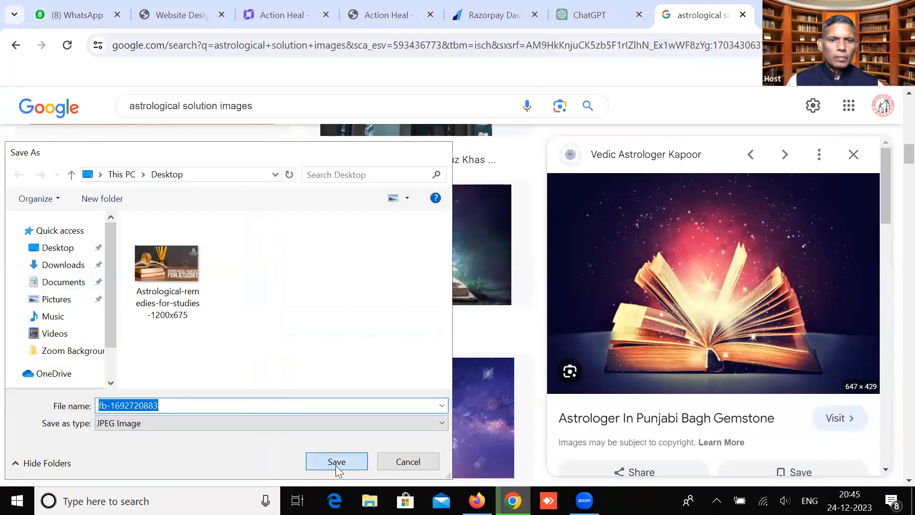
{"action": "left_click", "coordinate": [336, 462]}
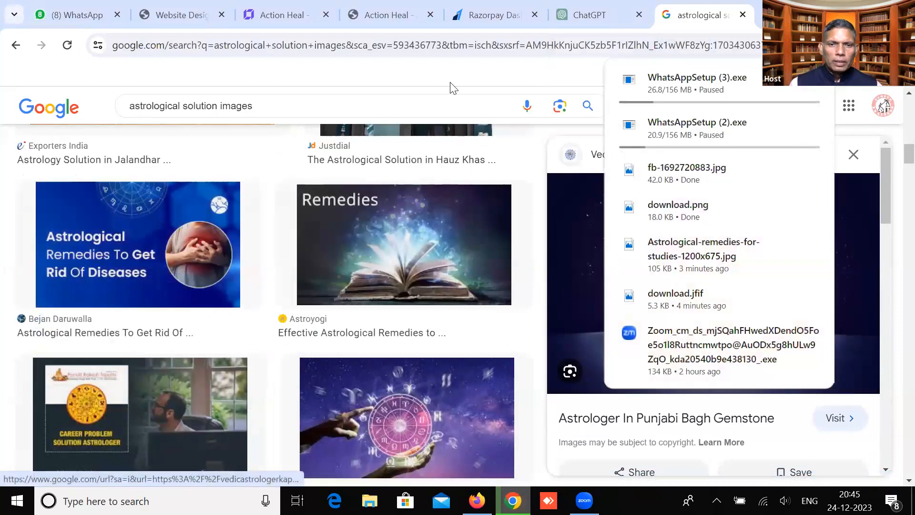
{"action": "key", "text": "ctrl+3"}
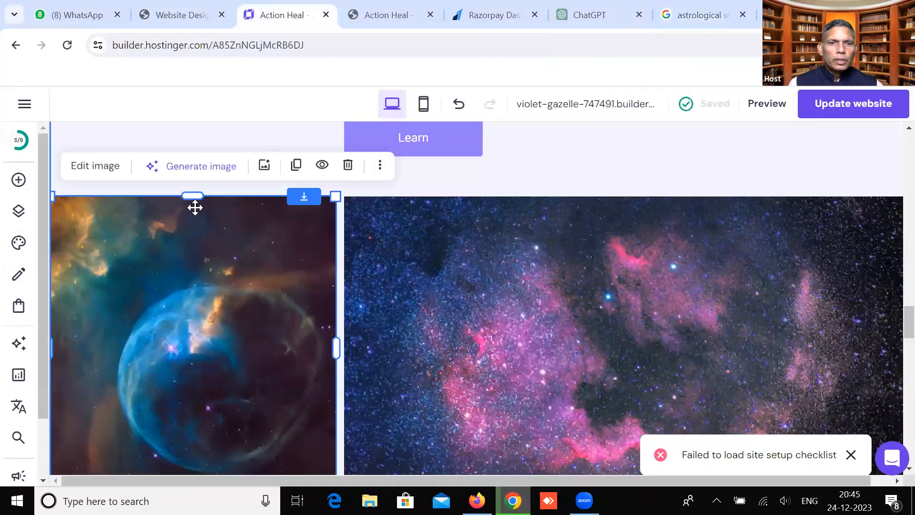
{"action": "left_click", "coordinate": [264, 166]}
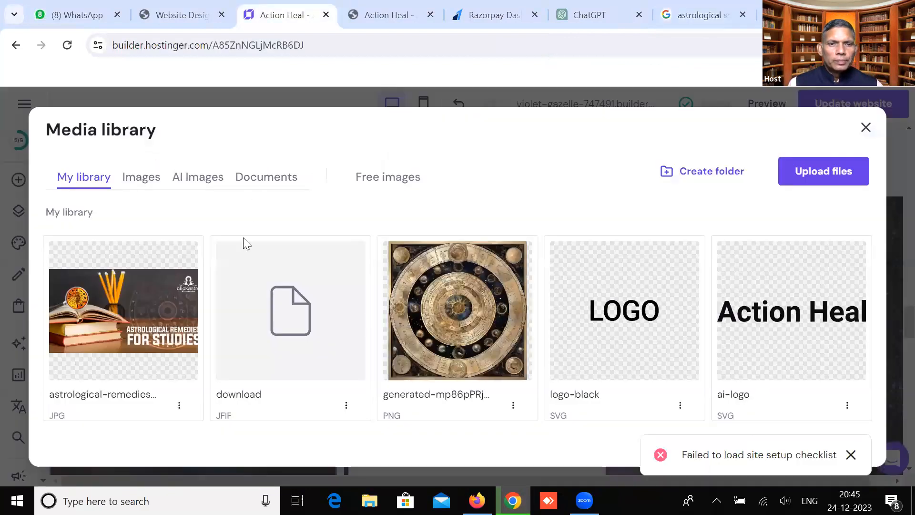
{"action": "left_click", "coordinate": [800, 172]}
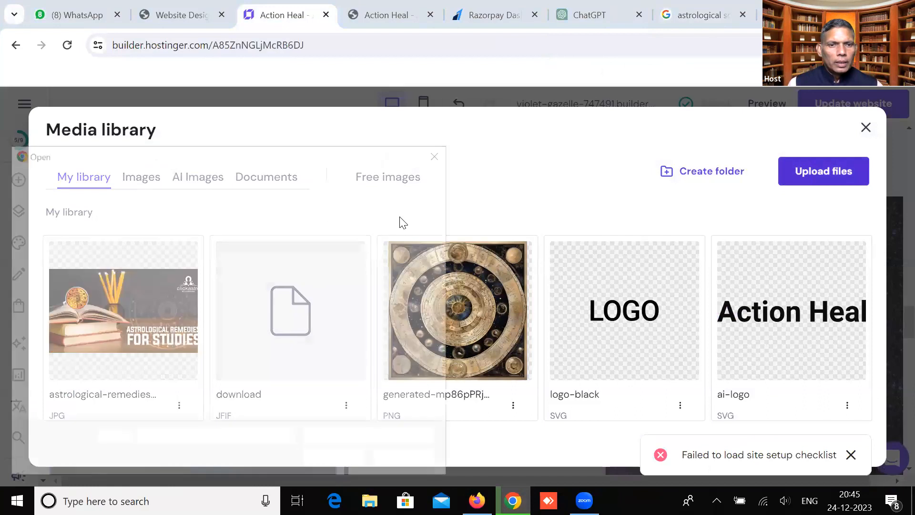
{"action": "left_click", "coordinate": [327, 252]}
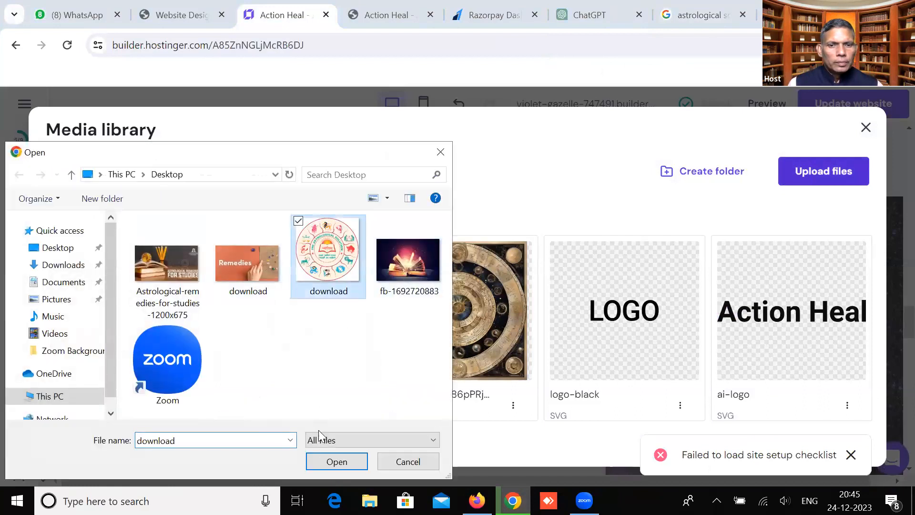
{"action": "left_click", "coordinate": [337, 461]}
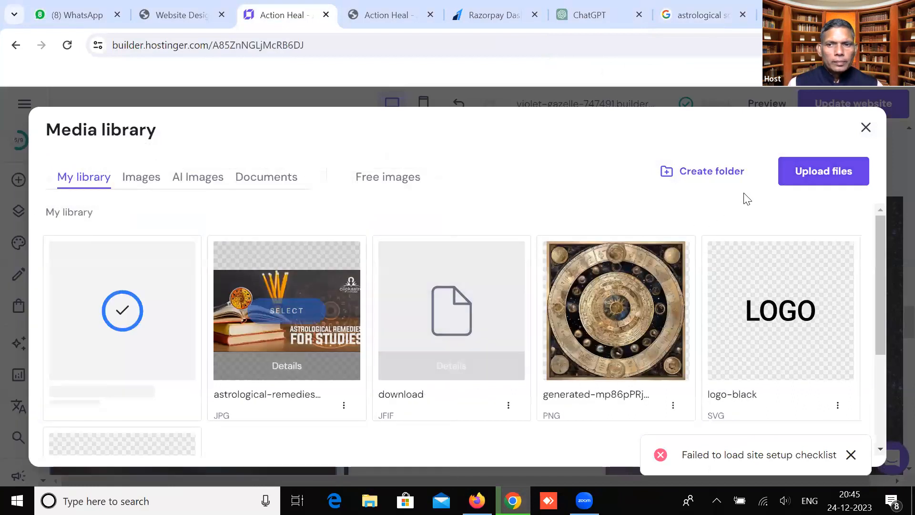
{"action": "left_click", "coordinate": [829, 174]}
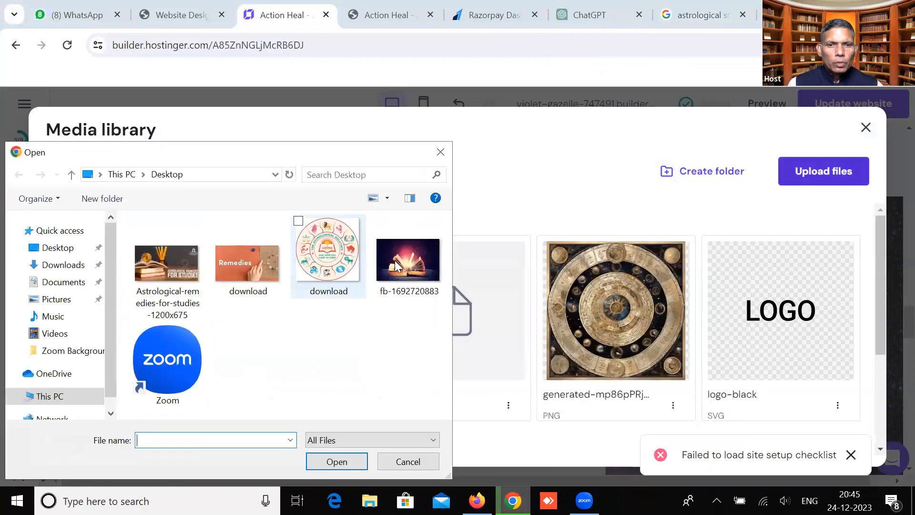
{"action": "left_click", "coordinate": [408, 260]}
{"action": "left_click", "coordinate": [318, 461]}
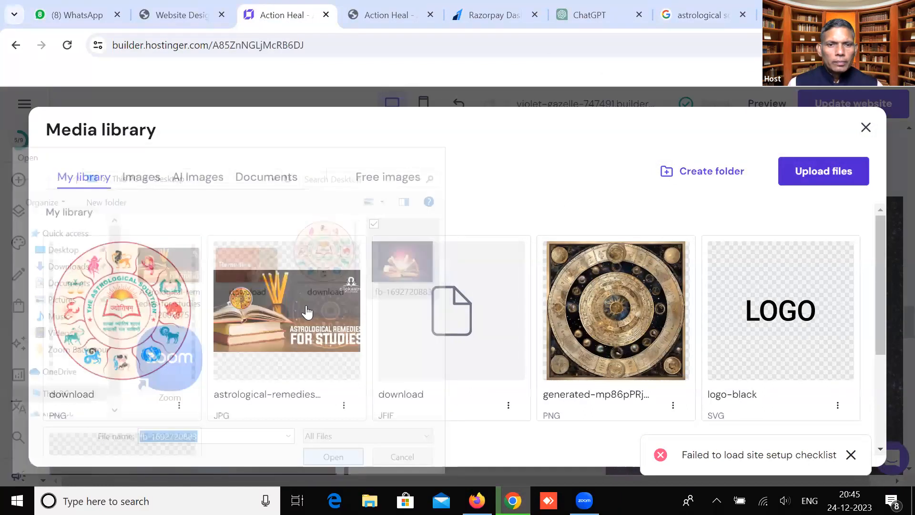
Replace the nebula image beside the zodiac logo with the open-book picture
{"action": "mouse_move", "coordinate": [307, 278]}
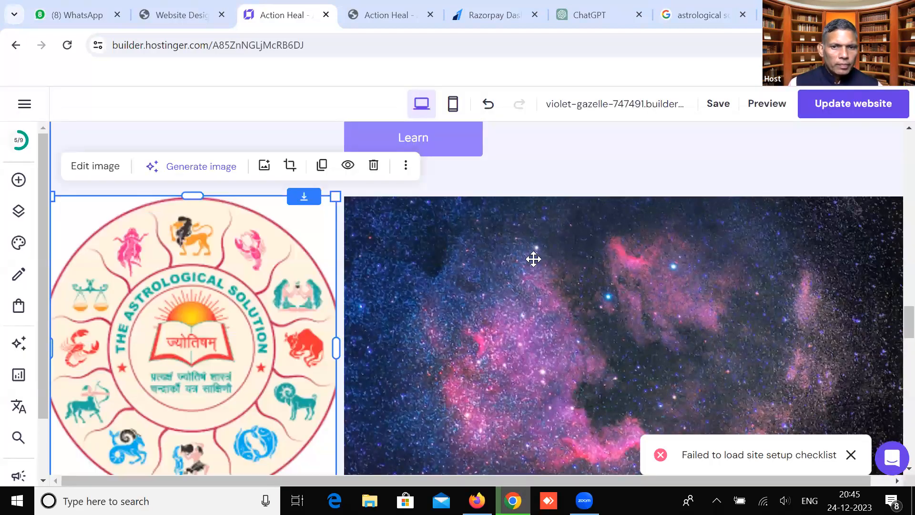
{"action": "left_click", "coordinate": [443, 202]}
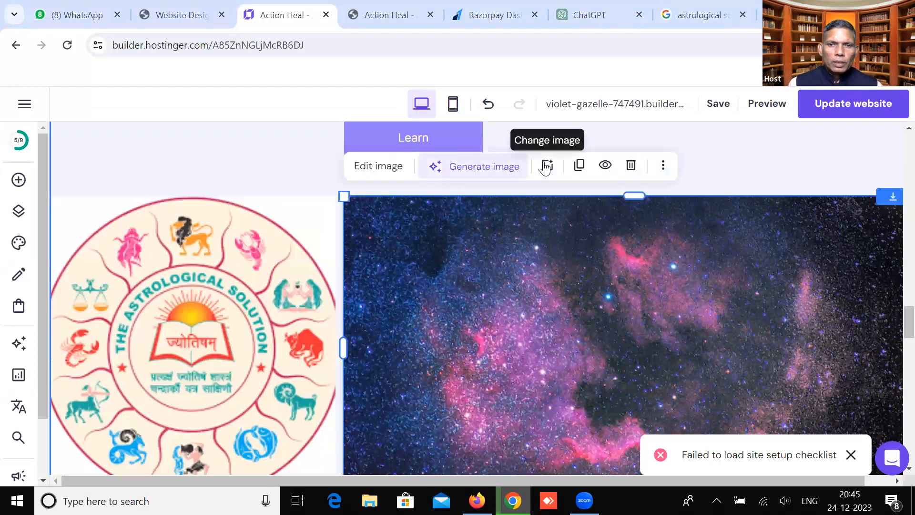
{"action": "left_click", "coordinate": [548, 164]}
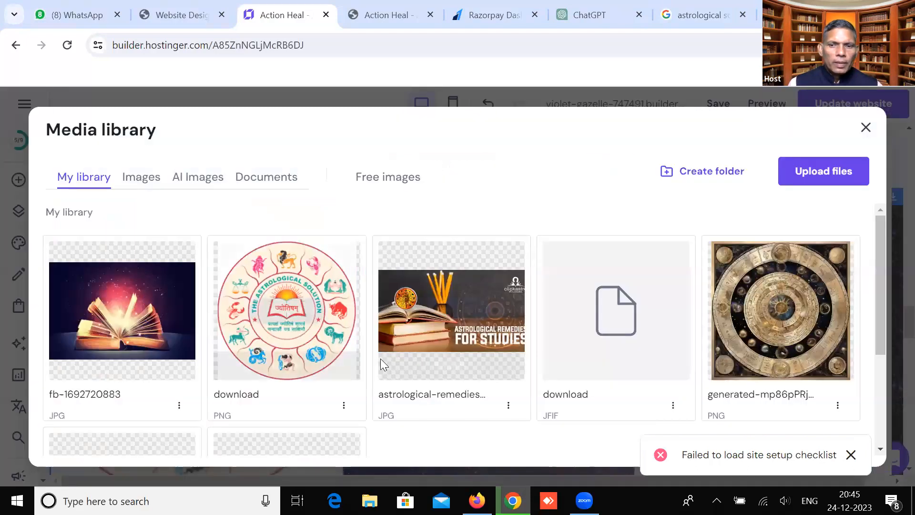
{"action": "left_click", "coordinate": [121, 314]}
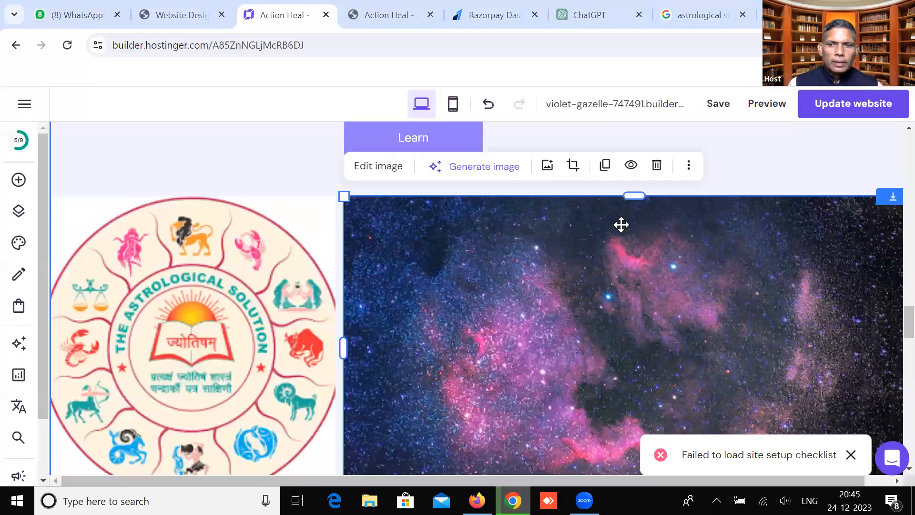
Inspect the three Holistic Approach images: left tarot card, middle galaxy, right tarot card
{"action": "scroll", "coordinate": [509, 307], "scroll_direction": "down", "scroll_amount": 5}
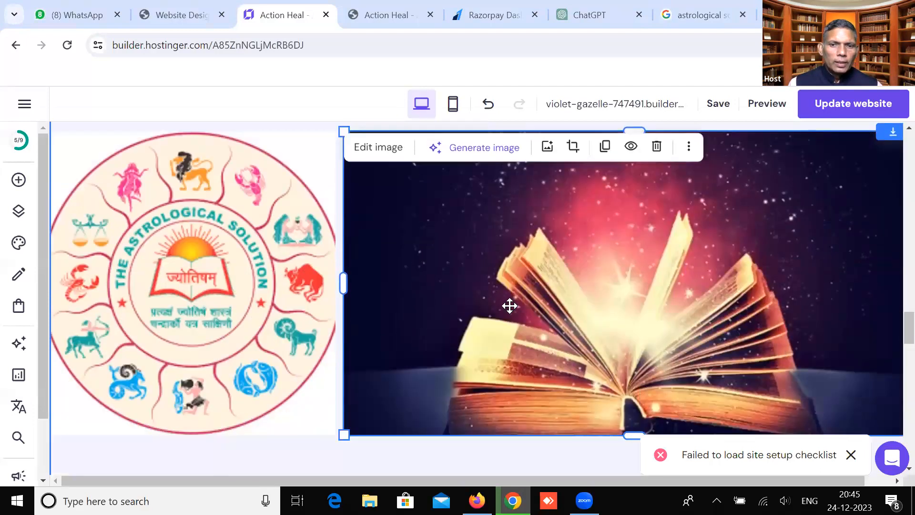
{"action": "scroll", "coordinate": [290, 312], "scroll_direction": "down", "scroll_amount": 2}
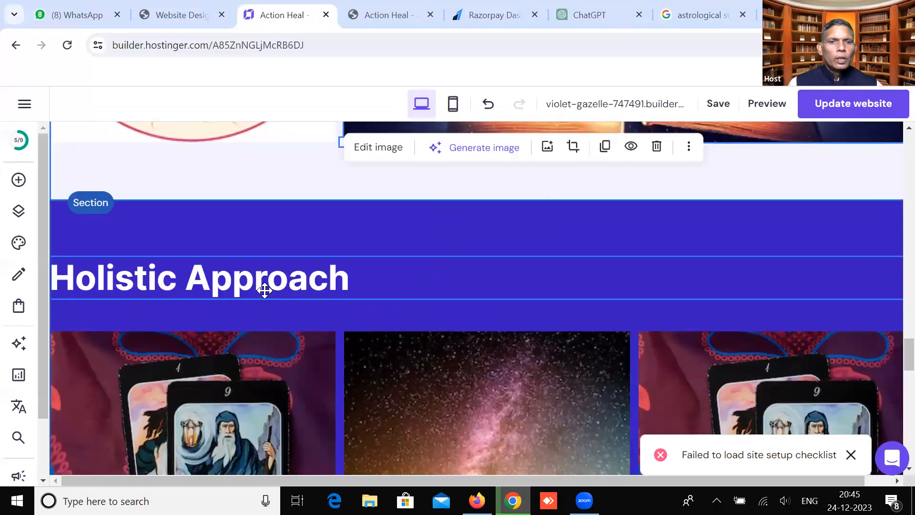
{"action": "scroll", "coordinate": [264, 291], "scroll_direction": "down", "scroll_amount": 3}
{"action": "scroll", "coordinate": [265, 290], "scroll_direction": "down", "scroll_amount": 2}
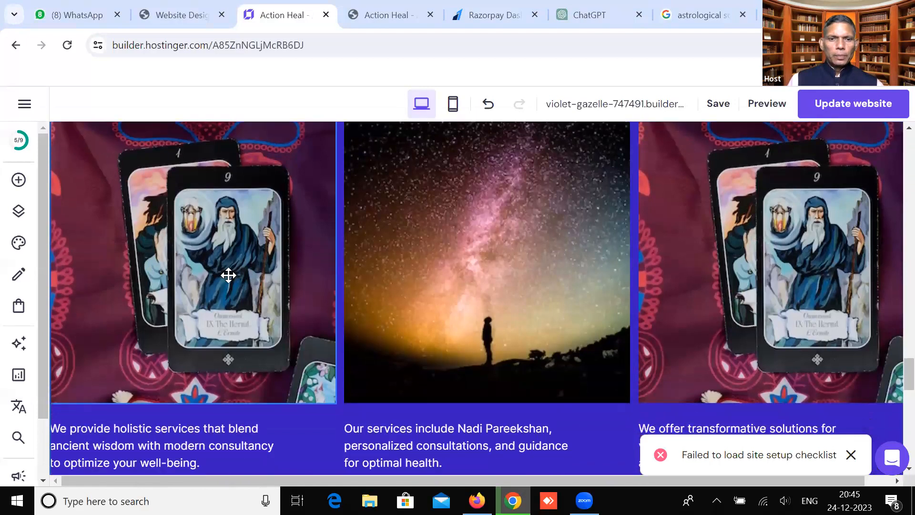
{"action": "left_click", "coordinate": [225, 271]}
{"action": "left_click", "coordinate": [480, 253]}
{"action": "left_click", "coordinate": [699, 252]}
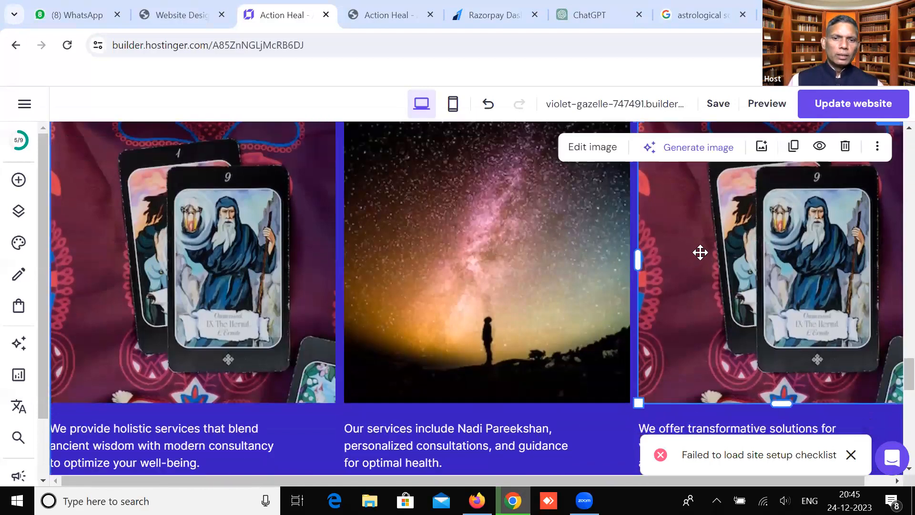
Check the three service descriptions, dismiss the failed checklist notice, and select Get in Touch
{"action": "scroll", "coordinate": [699, 251], "scroll_direction": "down", "scroll_amount": 2}
{"action": "scroll", "coordinate": [117, 289], "scroll_direction": "down", "scroll_amount": 2}
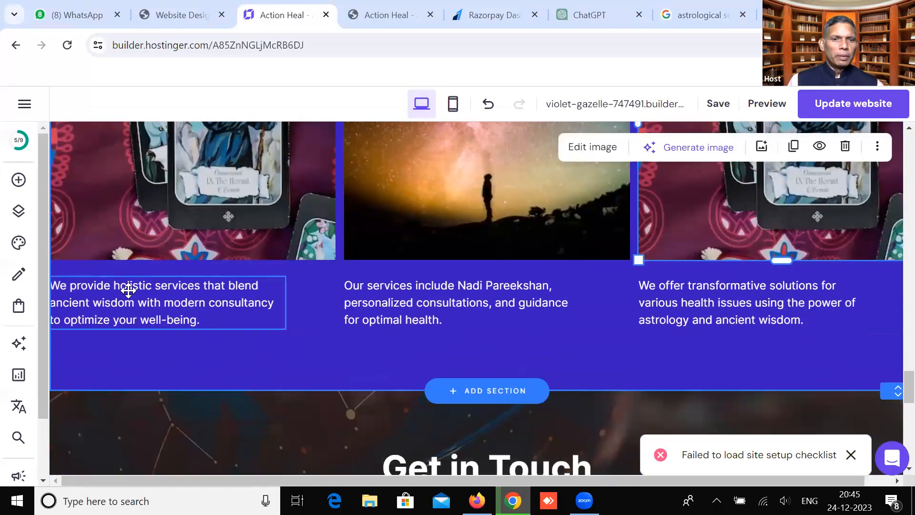
{"action": "left_click", "coordinate": [127, 291]}
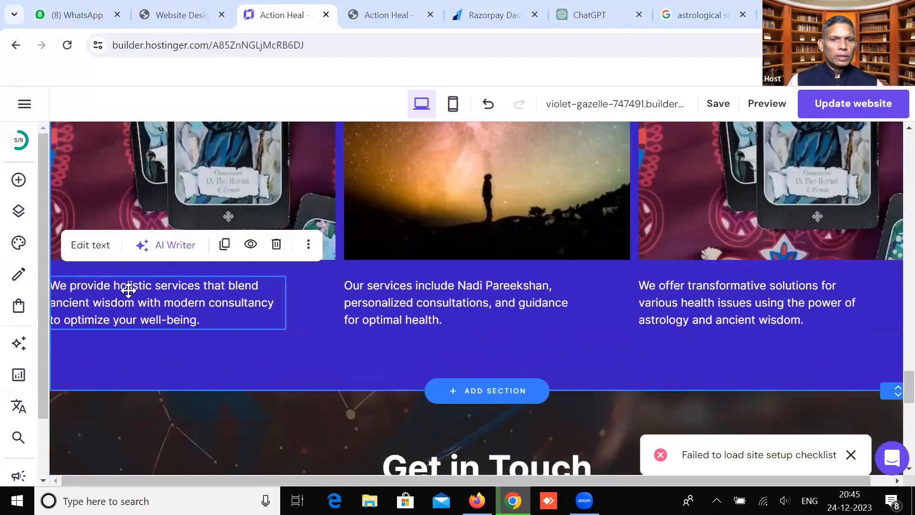
{"action": "left_click", "coordinate": [411, 286]}
{"action": "left_click", "coordinate": [714, 296]}
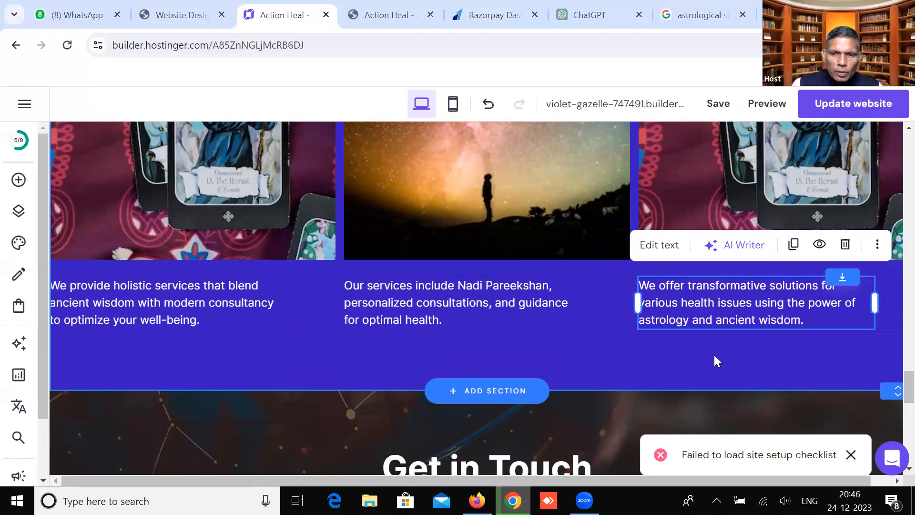
{"action": "left_click", "coordinate": [850, 455]}
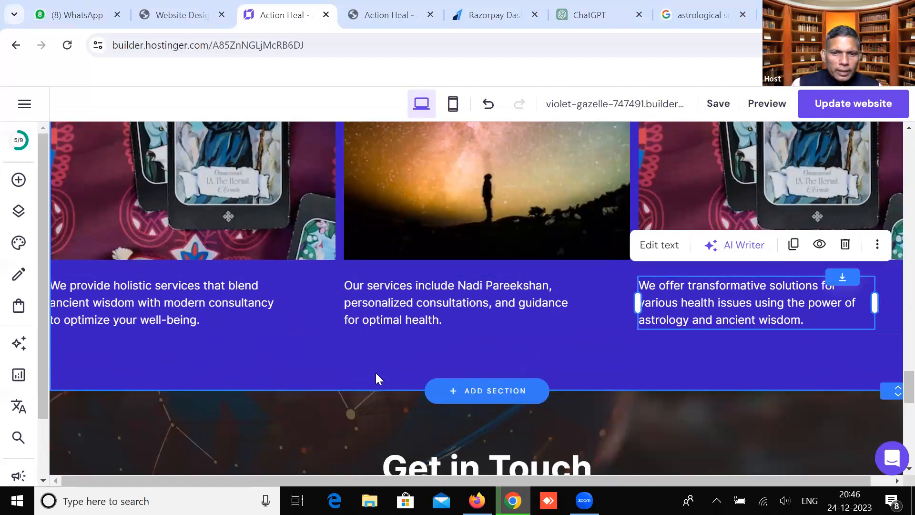
{"action": "scroll", "coordinate": [375, 373], "scroll_direction": "down", "scroll_amount": 3}
{"action": "left_click", "coordinate": [419, 329]}
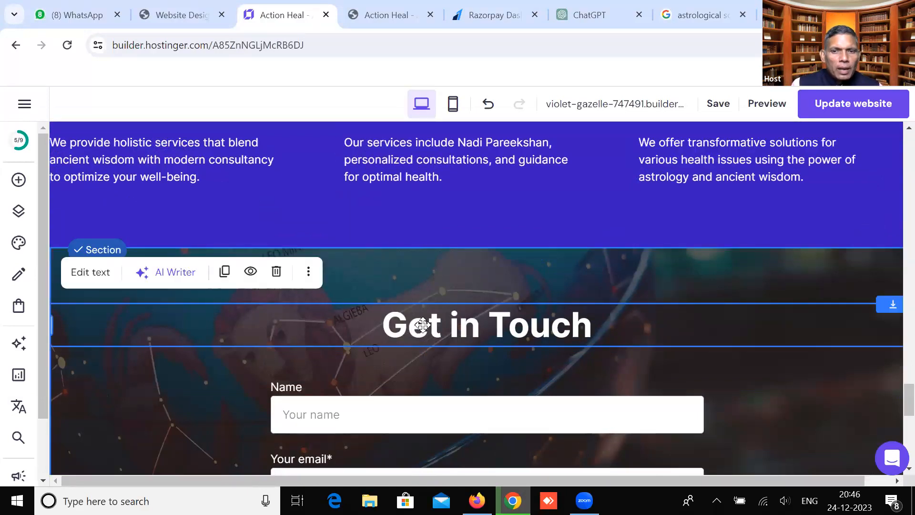
Open the Get in Touch form's Fields list and its Add new form field type choices
{"action": "scroll", "coordinate": [423, 325], "scroll_direction": "down", "scroll_amount": 1}
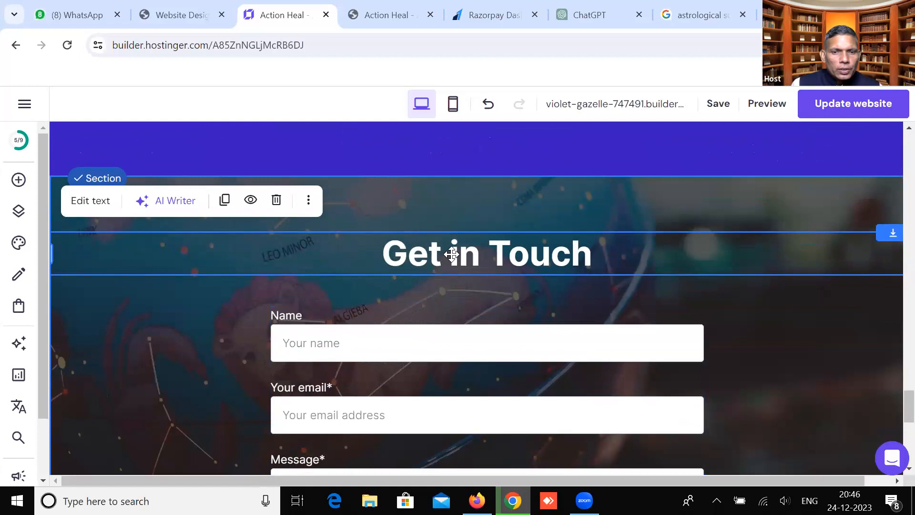
{"action": "scroll", "coordinate": [320, 346], "scroll_direction": "down", "scroll_amount": 1}
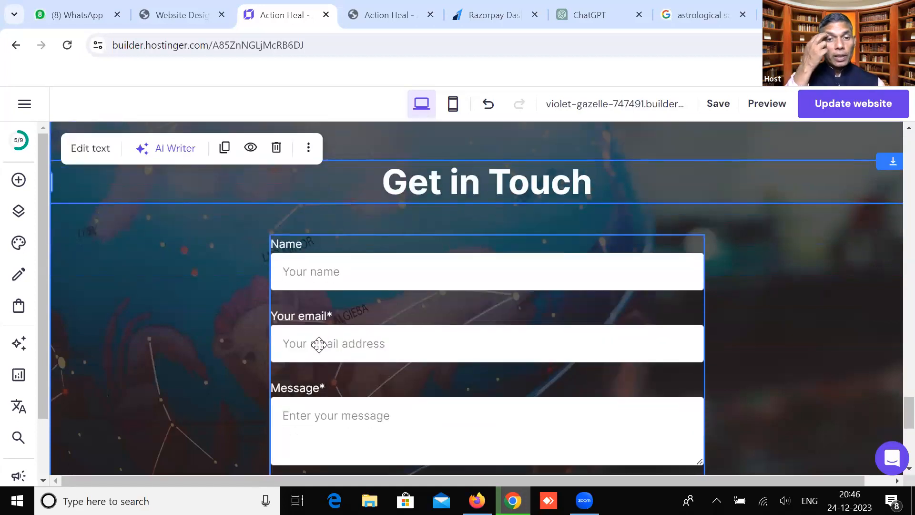
{"action": "scroll", "coordinate": [319, 344], "scroll_direction": "down", "scroll_amount": 2}
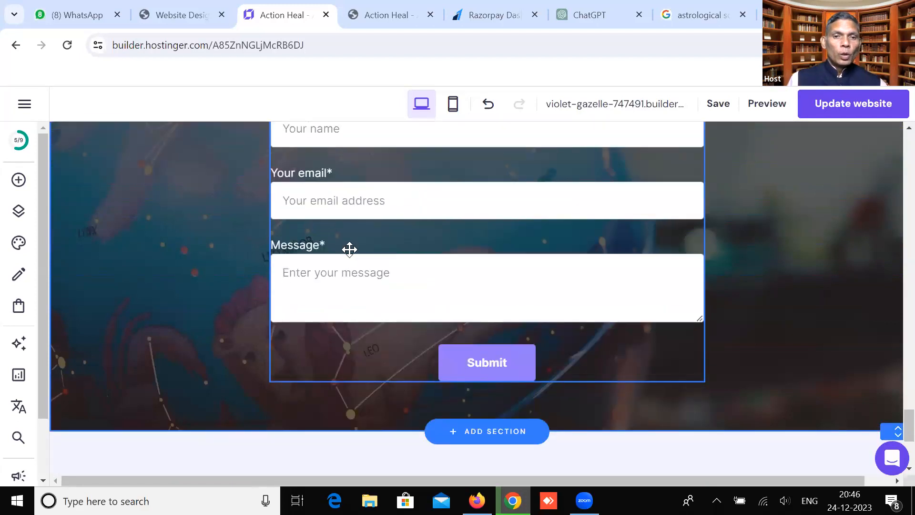
{"action": "scroll", "coordinate": [350, 286], "scroll_direction": "up", "scroll_amount": 1}
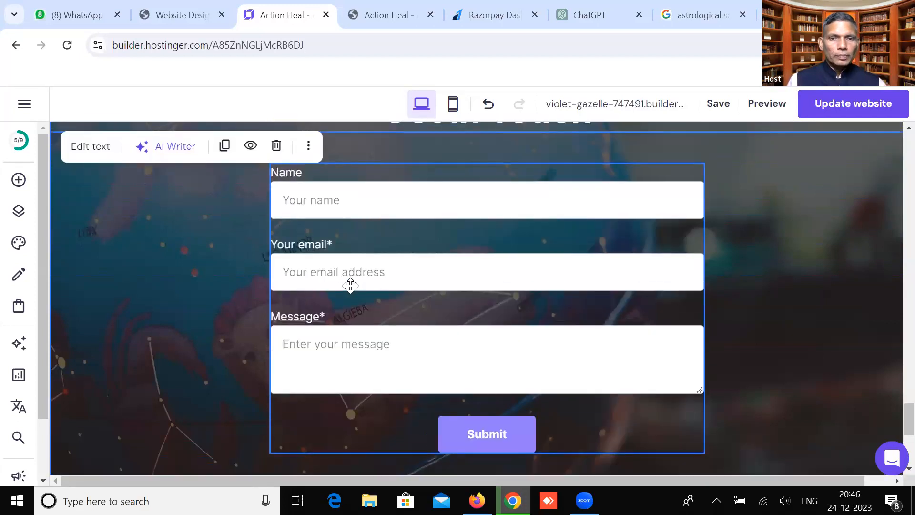
{"action": "left_click", "coordinate": [351, 286]}
{"action": "left_click", "coordinate": [318, 149]}
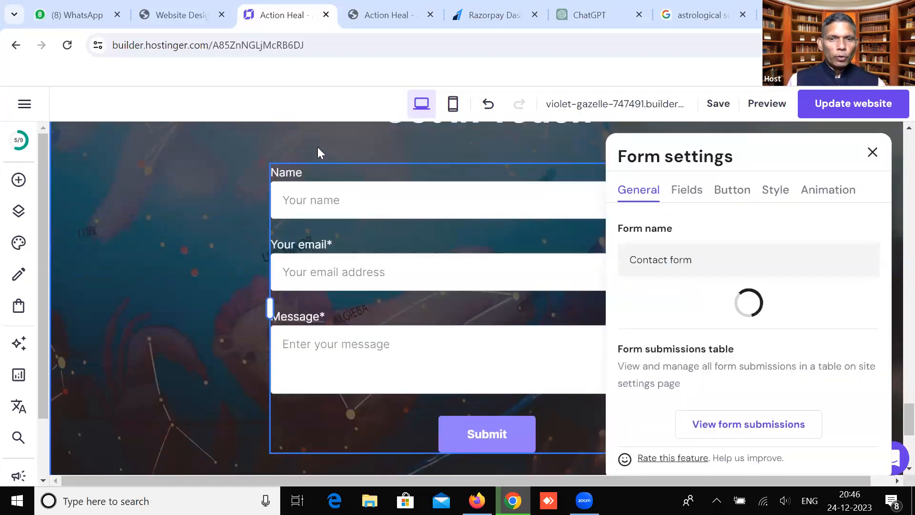
{"action": "left_click", "coordinate": [686, 190]}
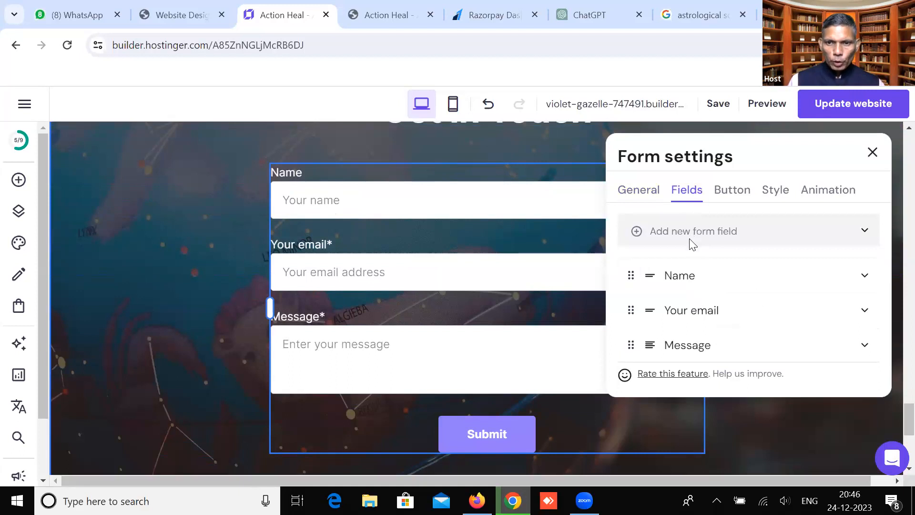
{"action": "left_click", "coordinate": [634, 313]}
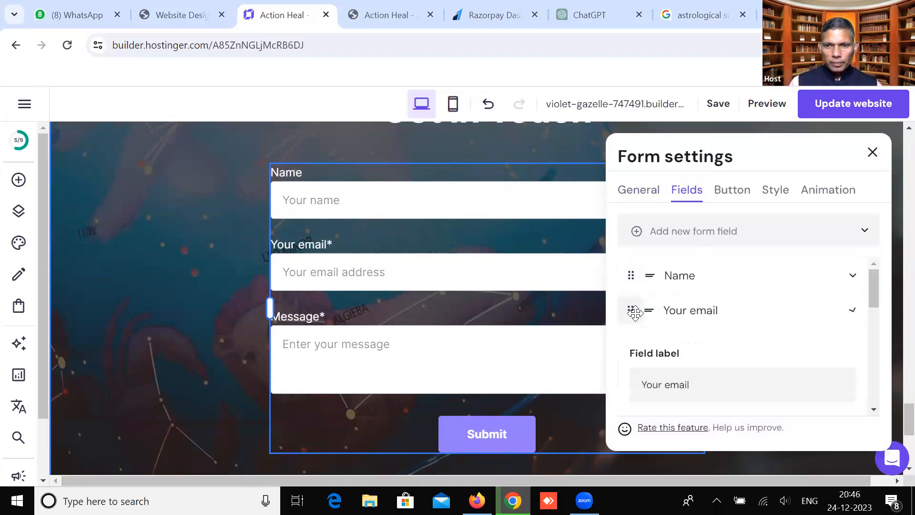
{"action": "left_click", "coordinate": [854, 312]}
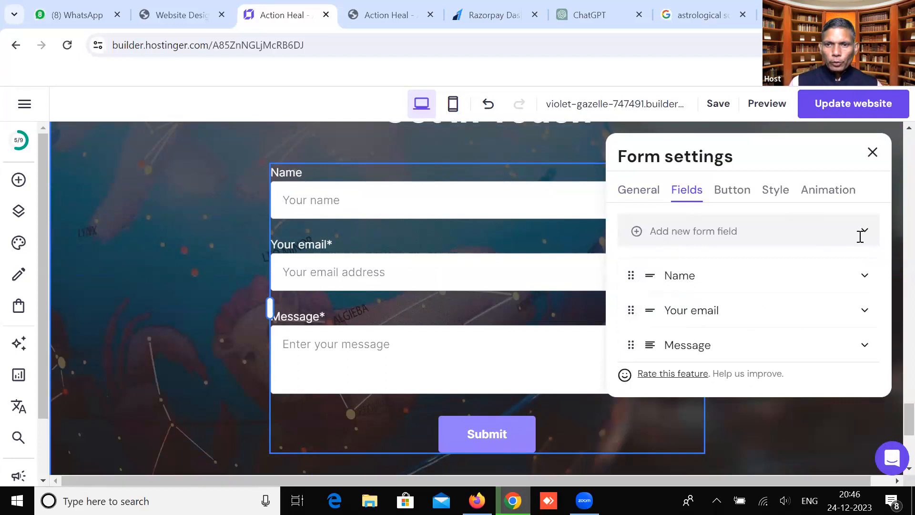
{"action": "left_click", "coordinate": [744, 233]}
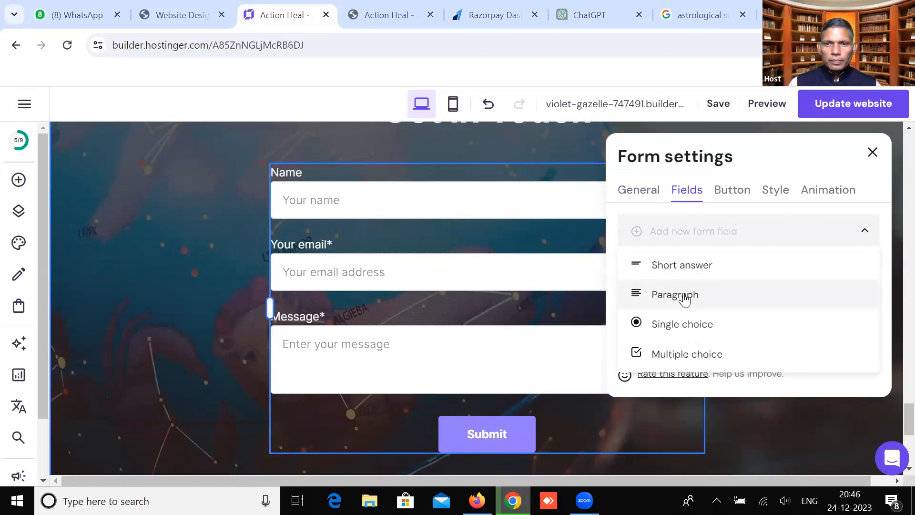
Add a Short answer field to the contact form and expand its settings
{"action": "left_click", "coordinate": [689, 273]}
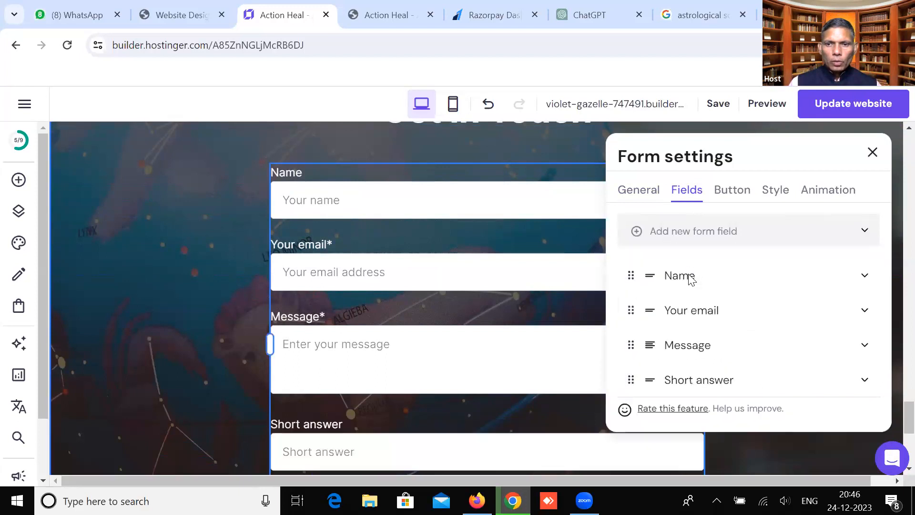
{"action": "left_click", "coordinate": [686, 387]}
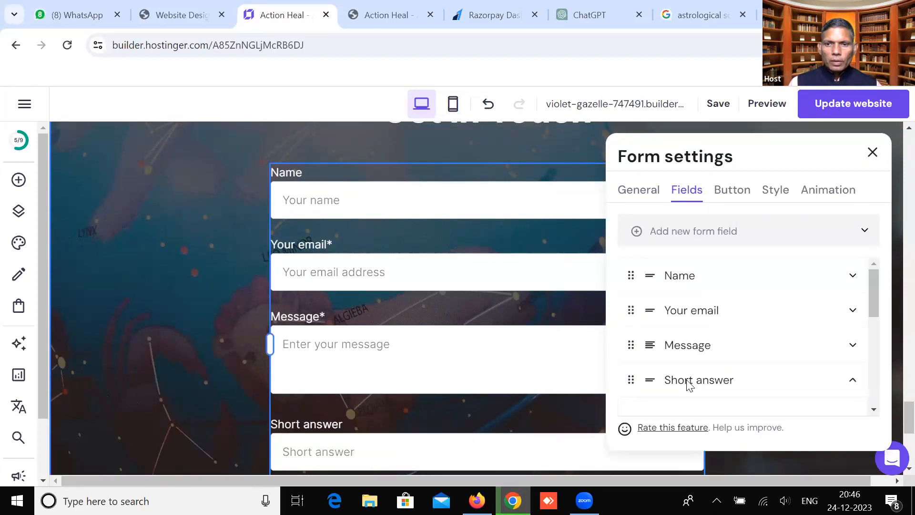
{"action": "left_click", "coordinate": [853, 385]}
{"action": "left_click", "coordinate": [732, 381]}
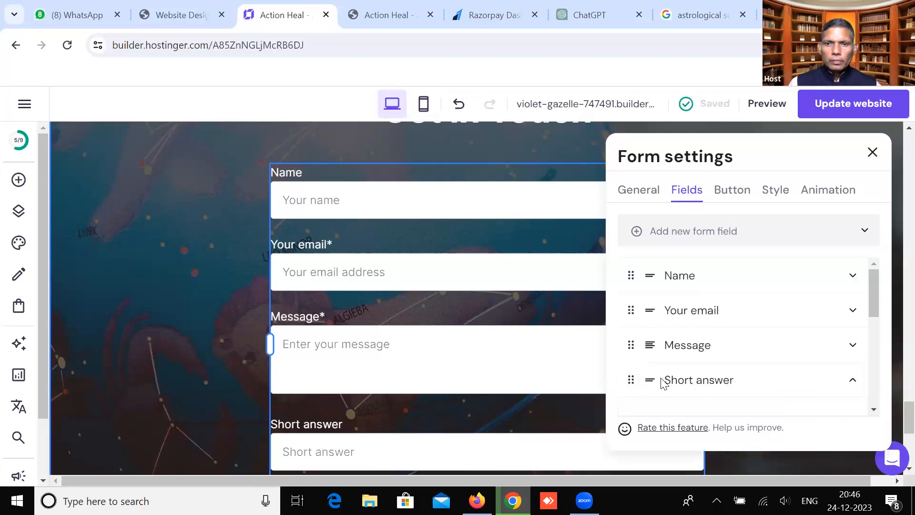
{"action": "double_click", "coordinate": [633, 379]}
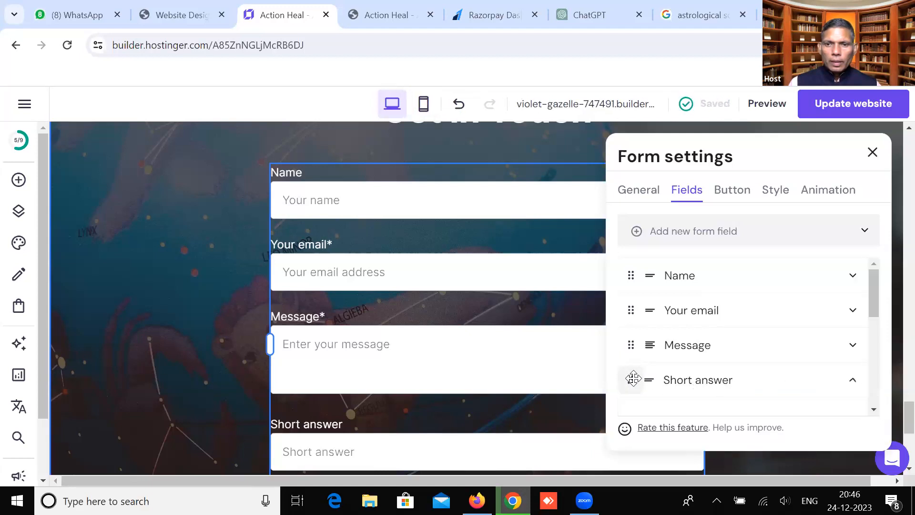
{"action": "left_click", "coordinate": [657, 383]}
{"action": "left_click", "coordinate": [653, 382]}
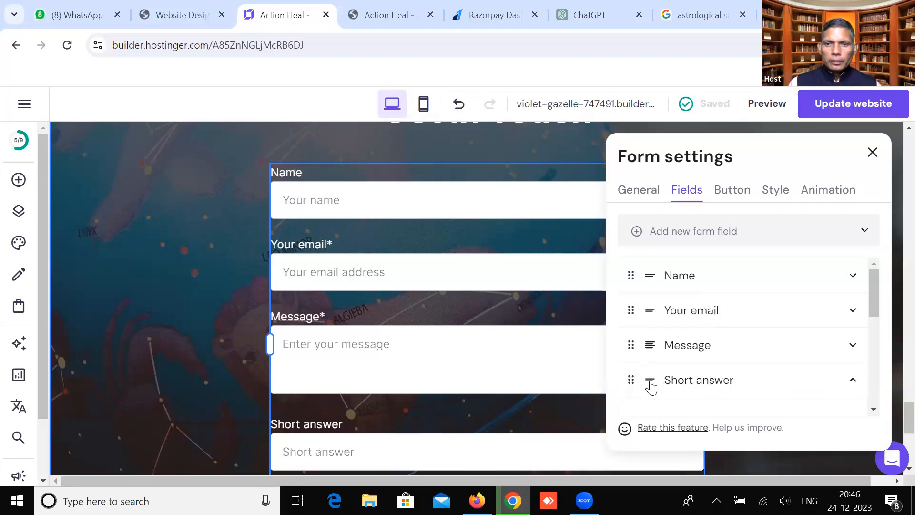
{"action": "left_click", "coordinate": [678, 278]}
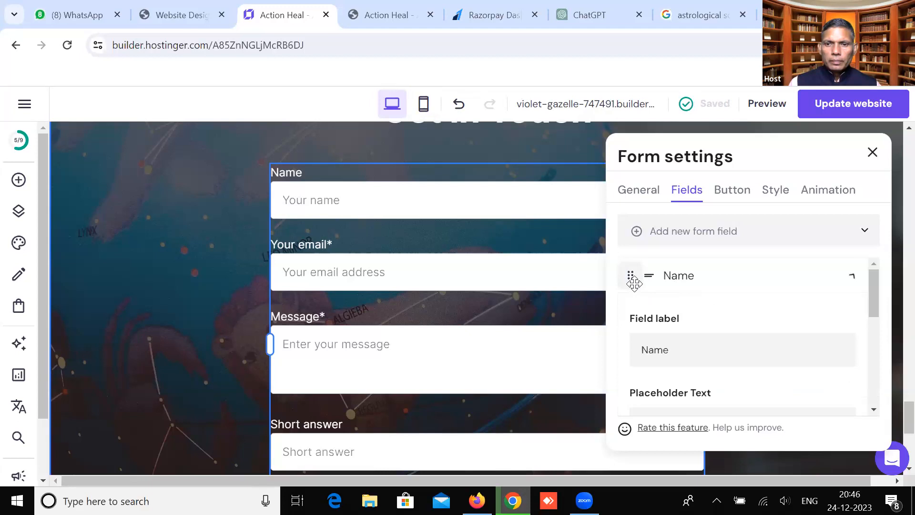
{"action": "scroll", "coordinate": [716, 328], "scroll_direction": "down", "scroll_amount": 3}
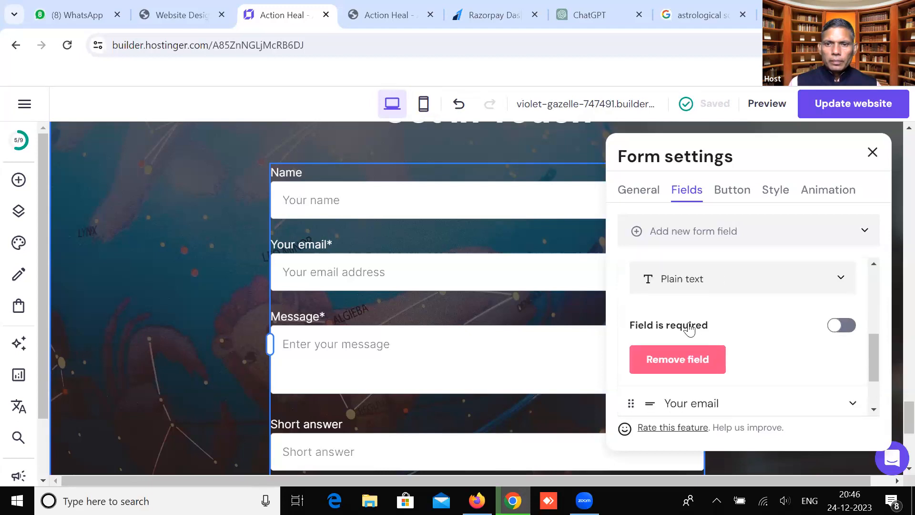
{"action": "scroll", "coordinate": [686, 298], "scroll_direction": "down", "scroll_amount": 2}
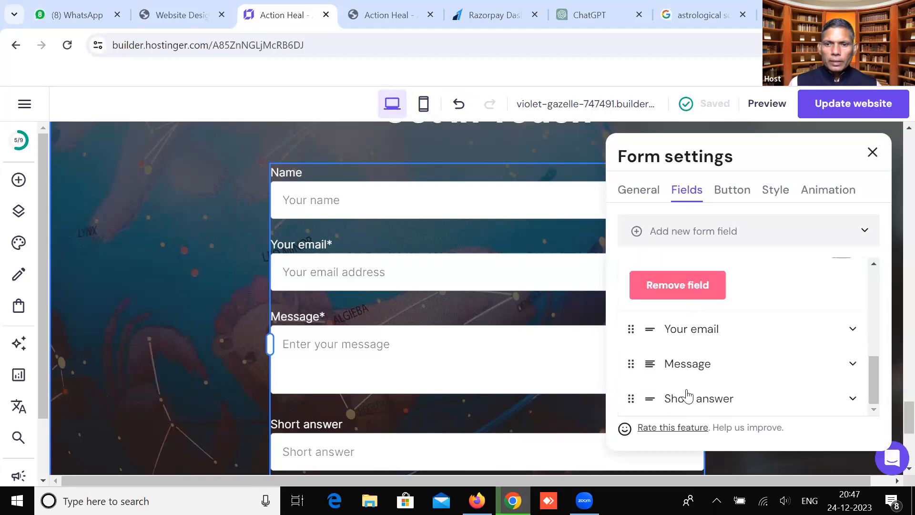
Make the Short answer field required
{"action": "left_click", "coordinate": [687, 395]}
{"action": "scroll", "coordinate": [696, 370], "scroll_direction": "down", "scroll_amount": 3}
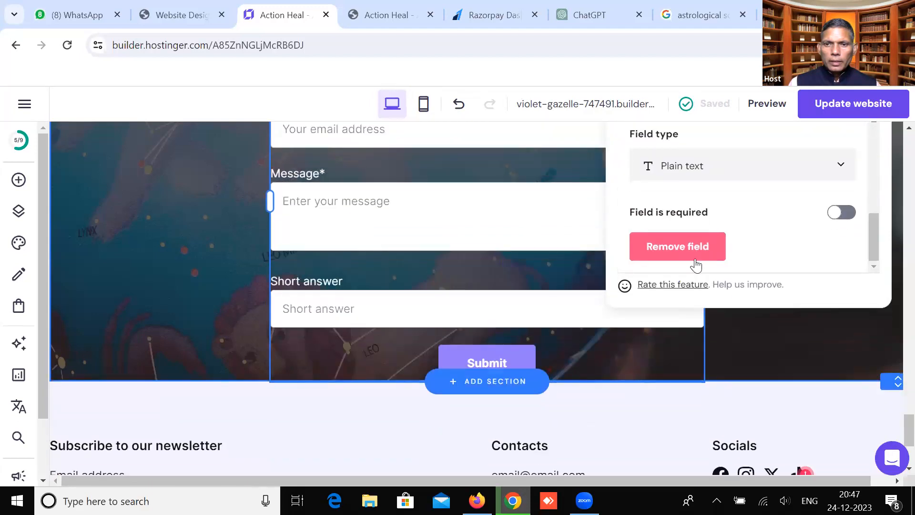
{"action": "left_click", "coordinate": [837, 218]}
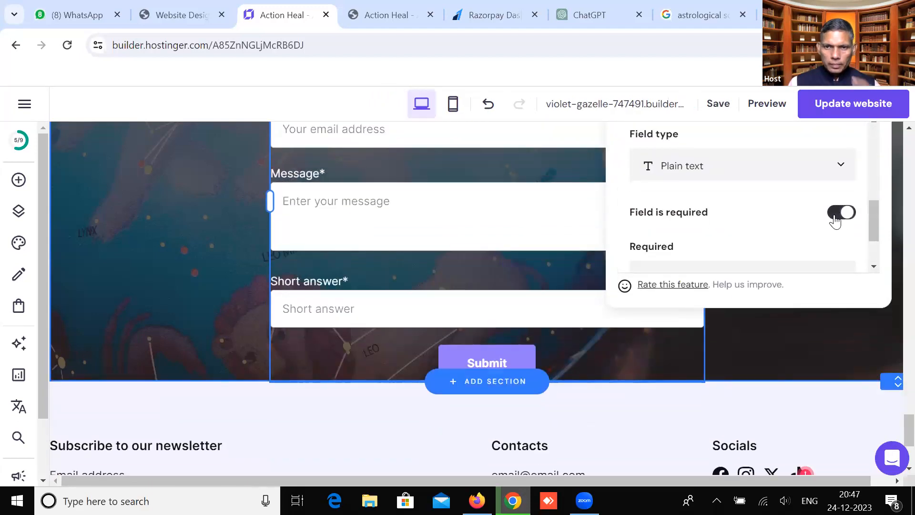
{"action": "scroll", "coordinate": [707, 185], "scroll_direction": "down", "scroll_amount": 2}
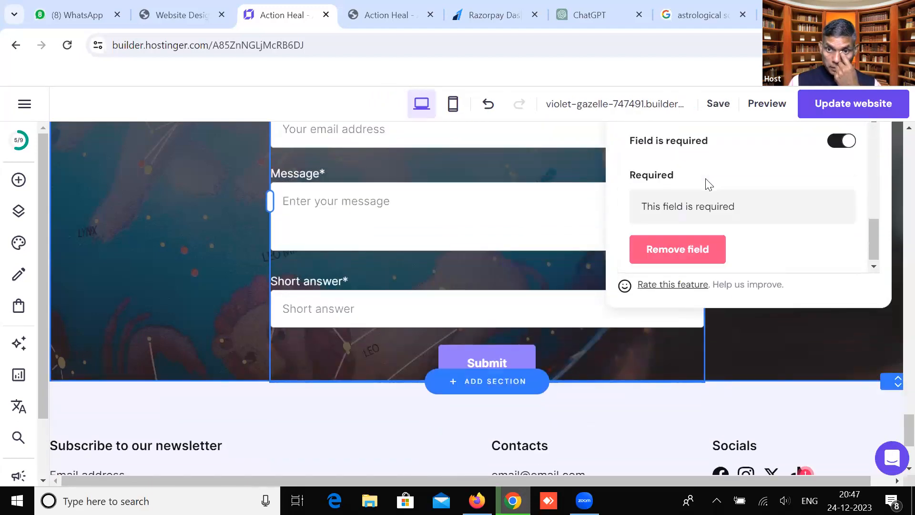
{"action": "scroll", "coordinate": [707, 186], "scroll_direction": "up", "scroll_amount": 3}
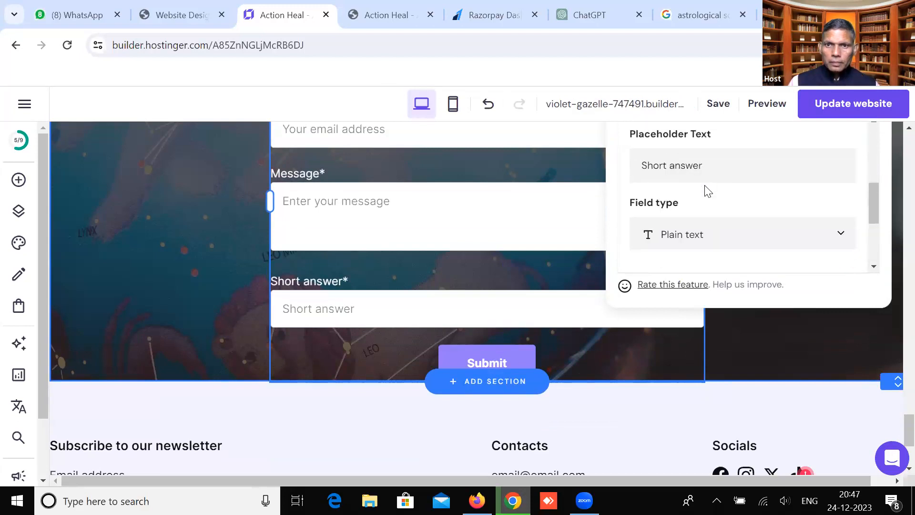
Rename the field's label to 'Mobiele Number'
{"action": "left_click_drag", "start_coordinate": [707, 168], "coordinate": [638, 167]}
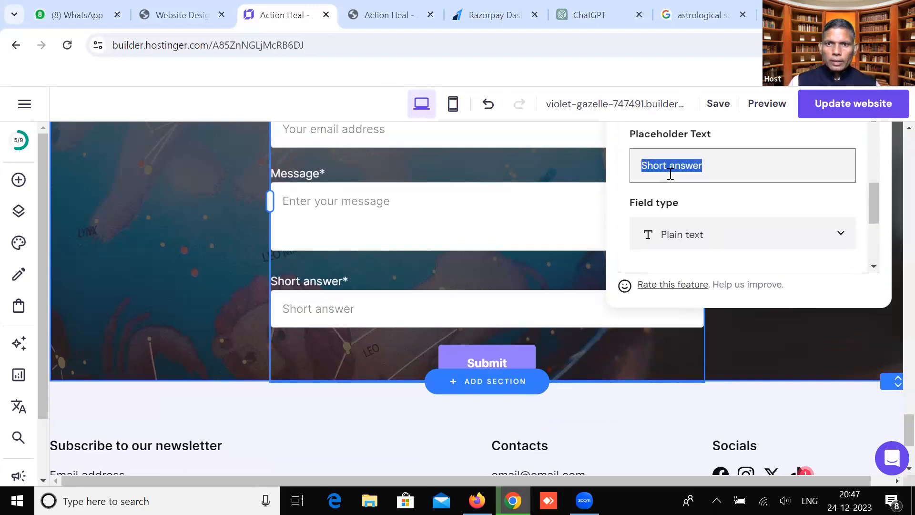
{"action": "scroll", "coordinate": [672, 174], "scroll_direction": "up", "scroll_amount": 2}
{"action": "scroll", "coordinate": [678, 173], "scroll_direction": "up", "scroll_amount": 2}
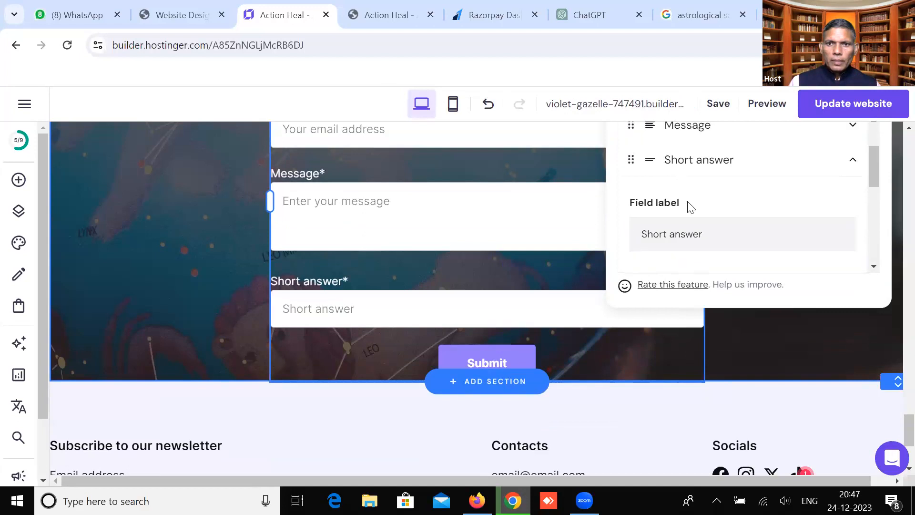
{"action": "left_click_drag", "start_coordinate": [708, 237], "coordinate": [645, 234]}
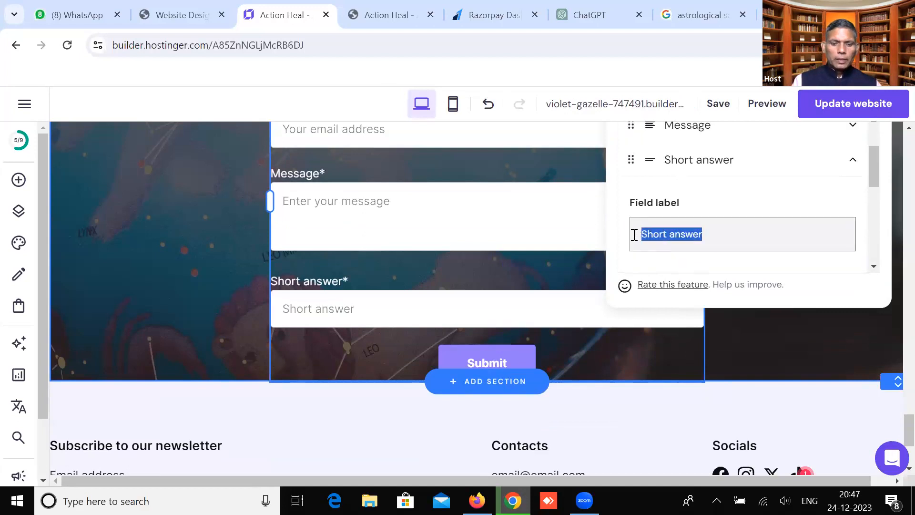
{"action": "type", "text": "Mobie"}
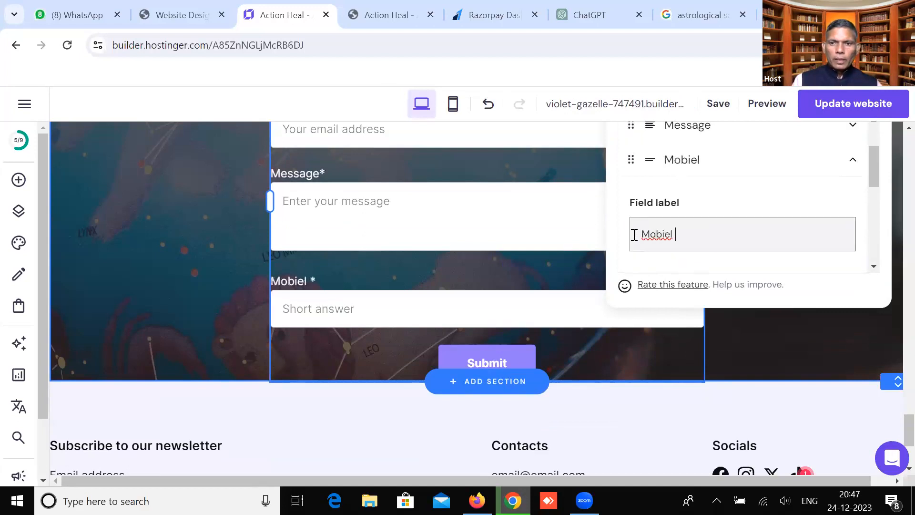
{"action": "type", "text": "le Number"}
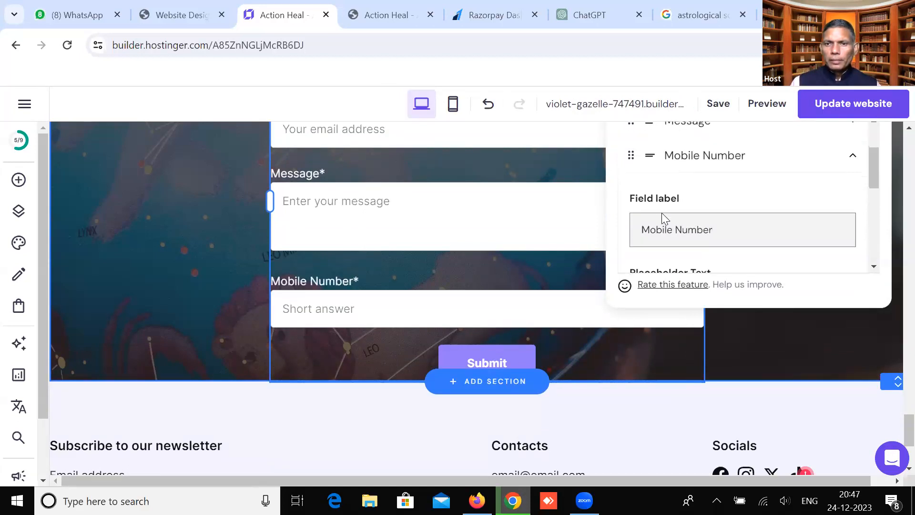
{"action": "scroll", "coordinate": [663, 219], "scroll_direction": "down", "scroll_amount": 2}
{"action": "left_click", "coordinate": [668, 233]}
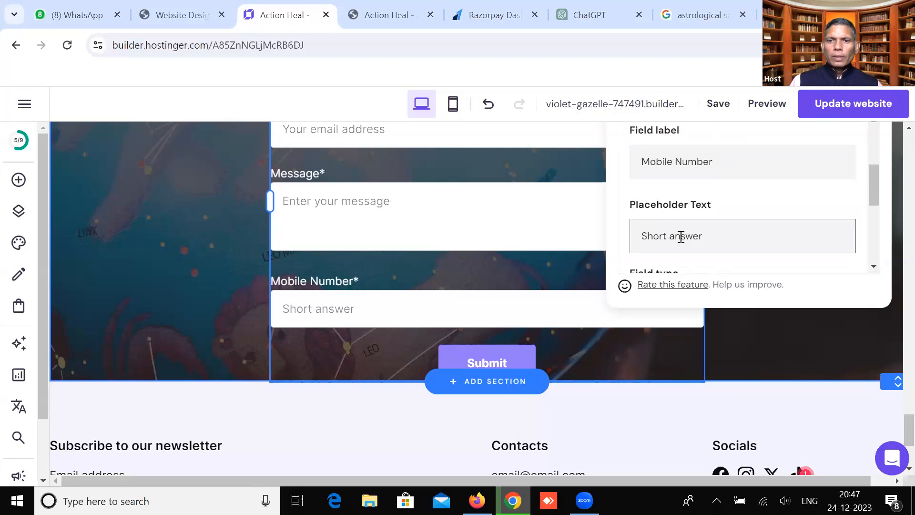
Set the field type to Phone so it accepts phone numbers
{"action": "scroll", "coordinate": [680, 237], "scroll_direction": "down", "scroll_amount": 2}
{"action": "scroll", "coordinate": [681, 241], "scroll_direction": "down", "scroll_amount": 2}
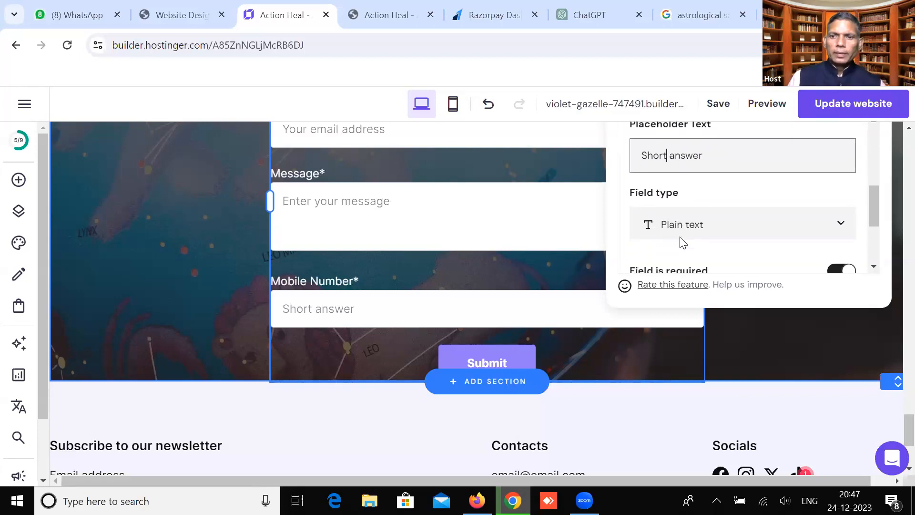
{"action": "left_click", "coordinate": [696, 160]}
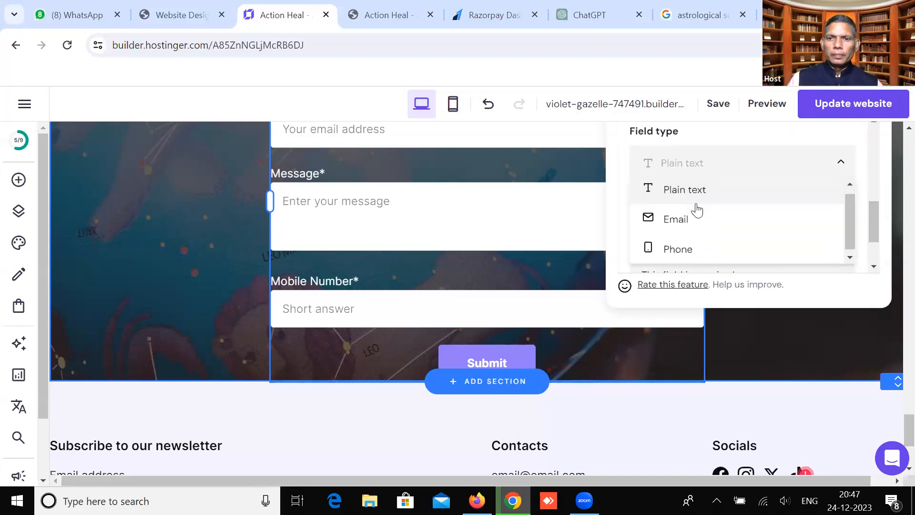
{"action": "left_click", "coordinate": [683, 243]}
{"action": "scroll", "coordinate": [683, 244], "scroll_direction": "down", "scroll_amount": 5}
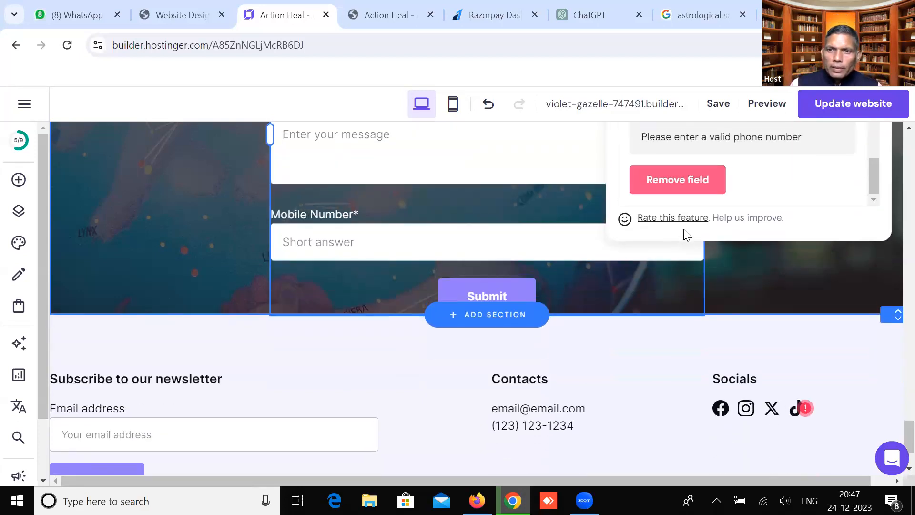
{"action": "scroll", "coordinate": [684, 233], "scroll_direction": "up", "scroll_amount": 5}
Drag the Mobile Number field up between Name and Your email, then close form settings
{"action": "left_click", "coordinate": [645, 171]}
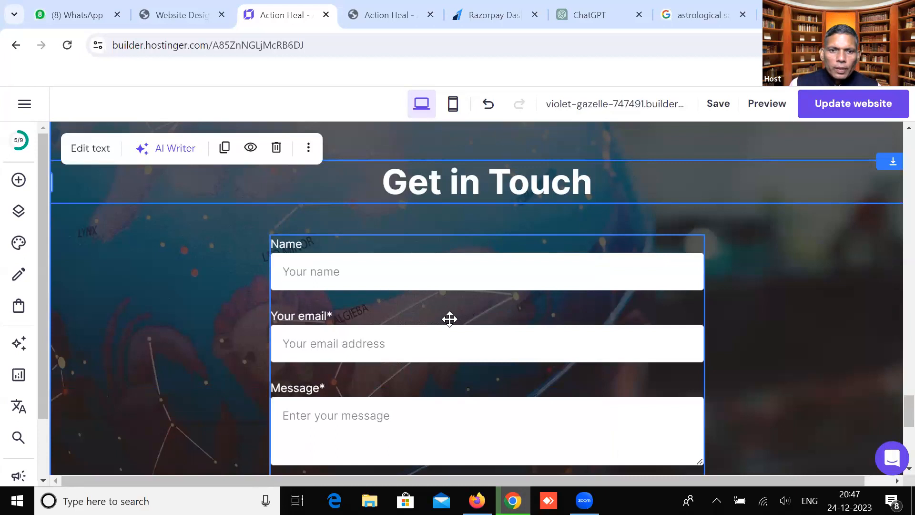
{"action": "scroll", "coordinate": [450, 316], "scroll_direction": "down", "scroll_amount": 3}
{"action": "left_click", "coordinate": [345, 355]}
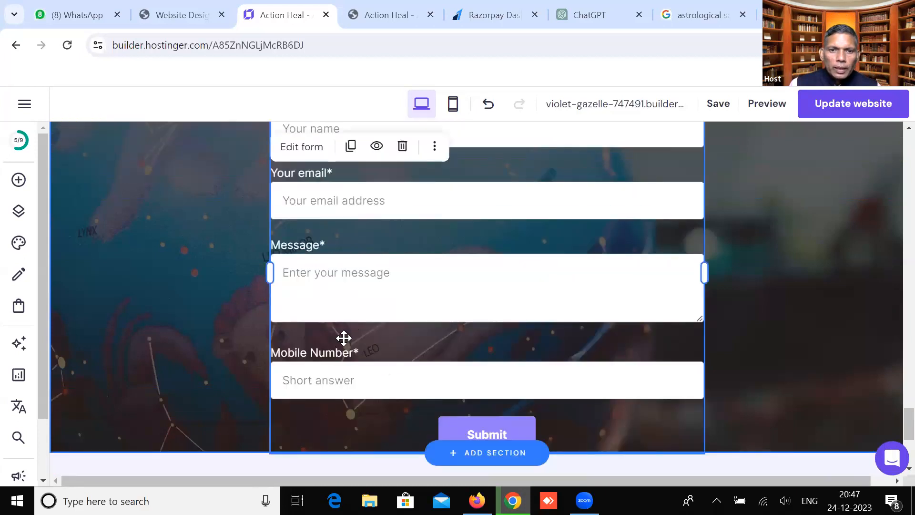
{"action": "scroll", "coordinate": [364, 261], "scroll_direction": "up", "scroll_amount": 3}
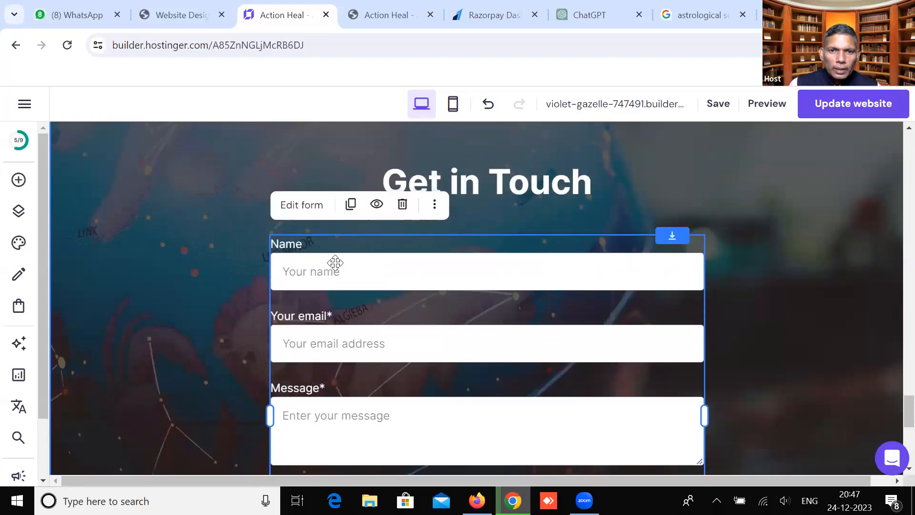
{"action": "left_click", "coordinate": [310, 206]}
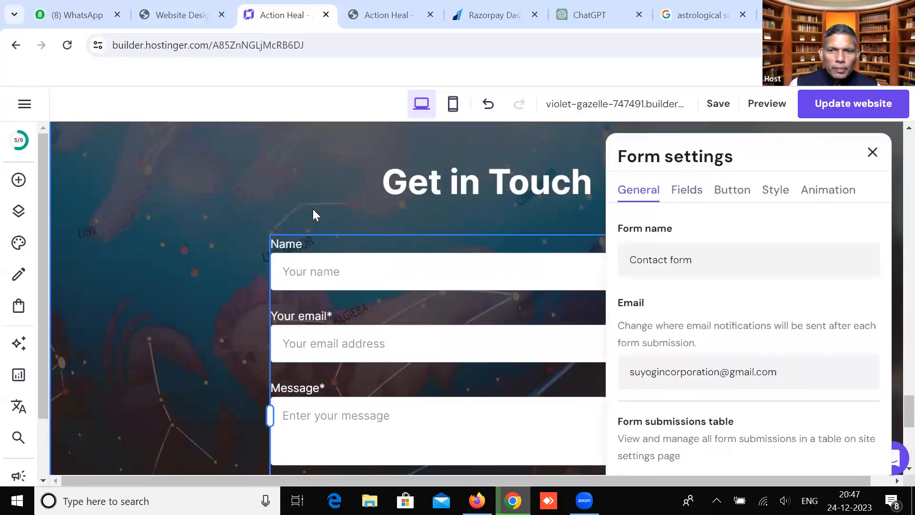
{"action": "left_click", "coordinate": [681, 190]}
{"action": "left_click_drag", "start_coordinate": [631, 379], "coordinate": [634, 299]}
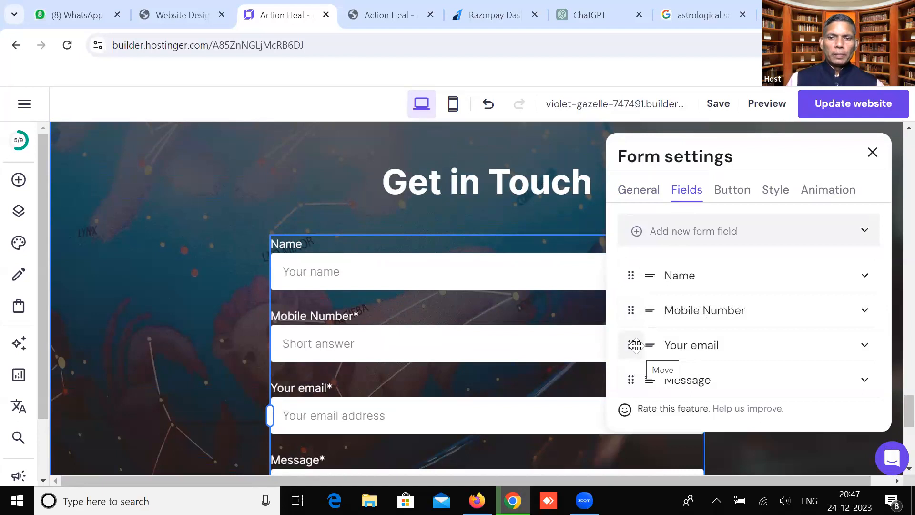
{"action": "left_click", "coordinate": [872, 153]}
{"action": "scroll", "coordinate": [512, 234], "scroll_direction": "down", "scroll_amount": 1}
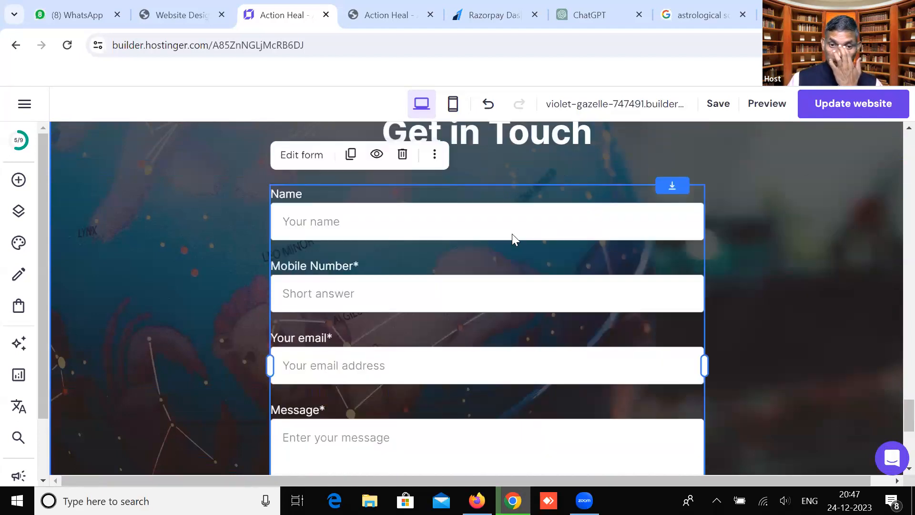
{"action": "scroll", "coordinate": [511, 233], "scroll_direction": "down", "scroll_amount": 3}
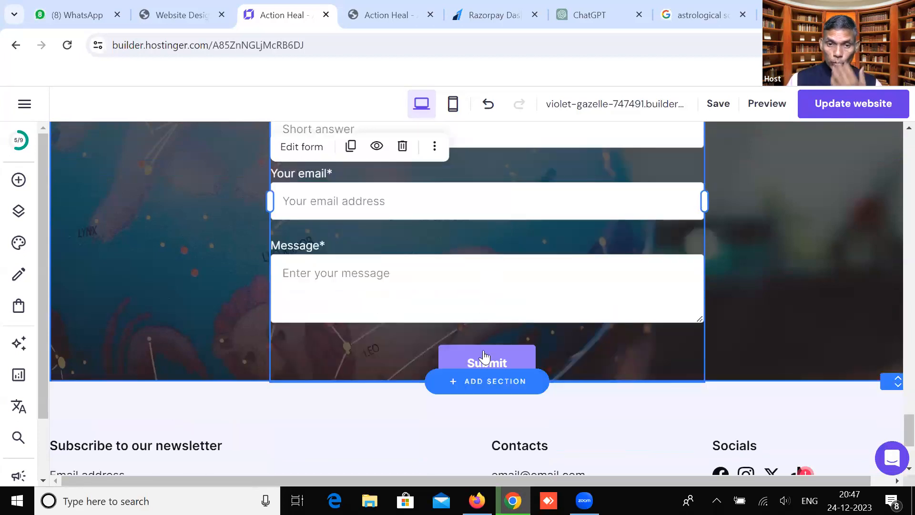
{"action": "scroll", "coordinate": [486, 355], "scroll_direction": "down", "scroll_amount": 1}
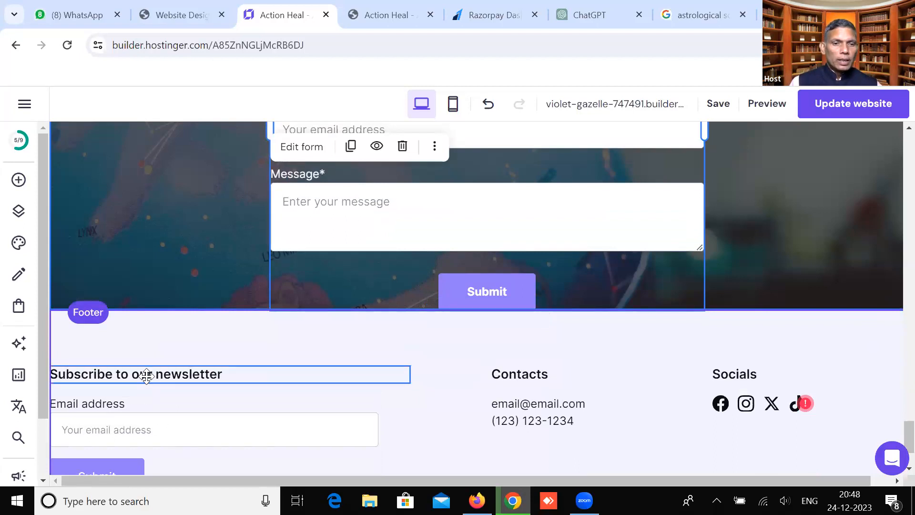
{"action": "scroll", "coordinate": [146, 376], "scroll_direction": "down", "scroll_amount": 2}
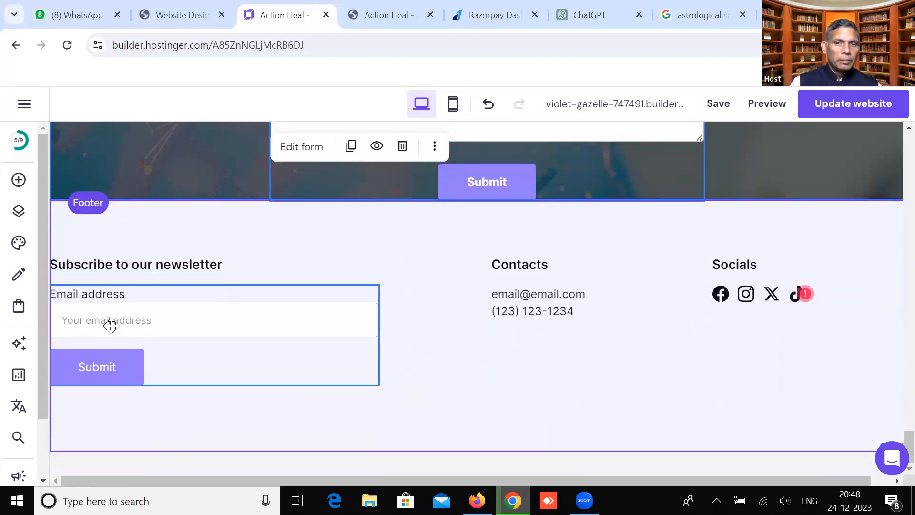
Replace the footer's placeholder contact email with the business's email address
{"action": "left_click", "coordinate": [538, 294]}
{"action": "left_click", "coordinate": [537, 294]}
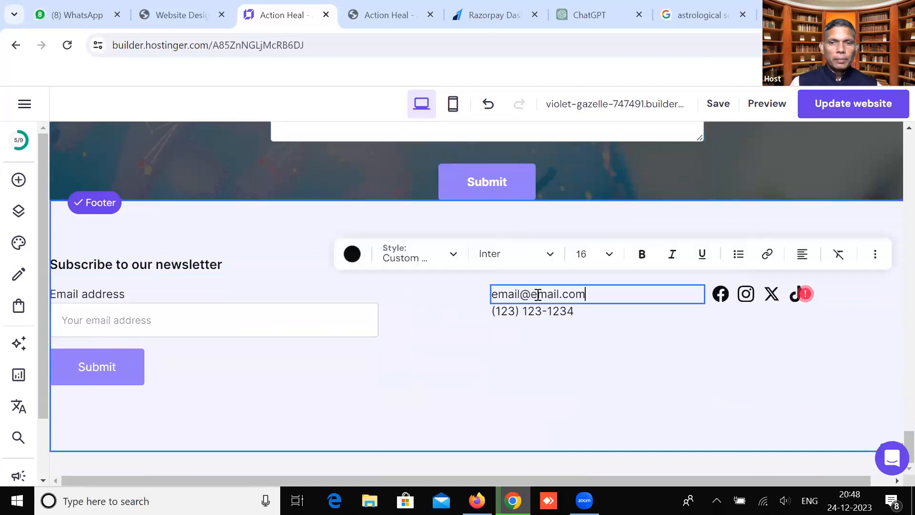
{"action": "left_click_drag", "start_coordinate": [523, 293], "coordinate": [496, 290]}
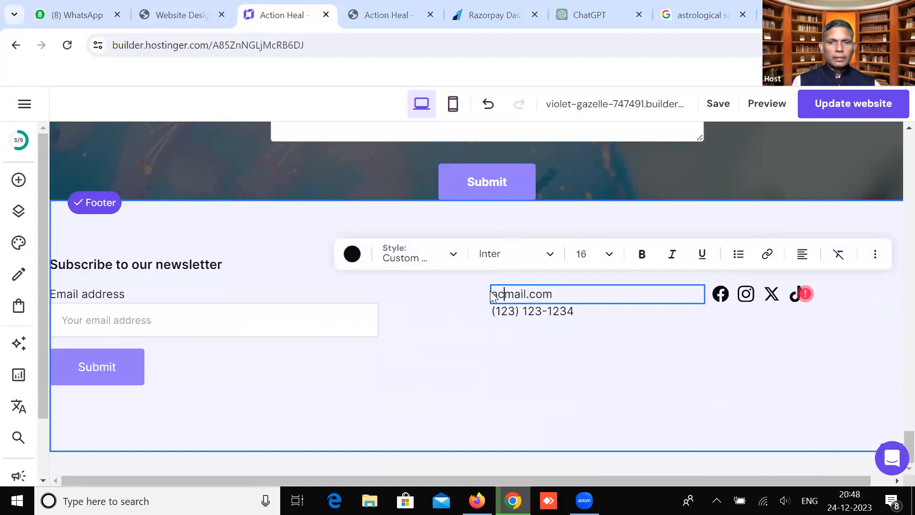
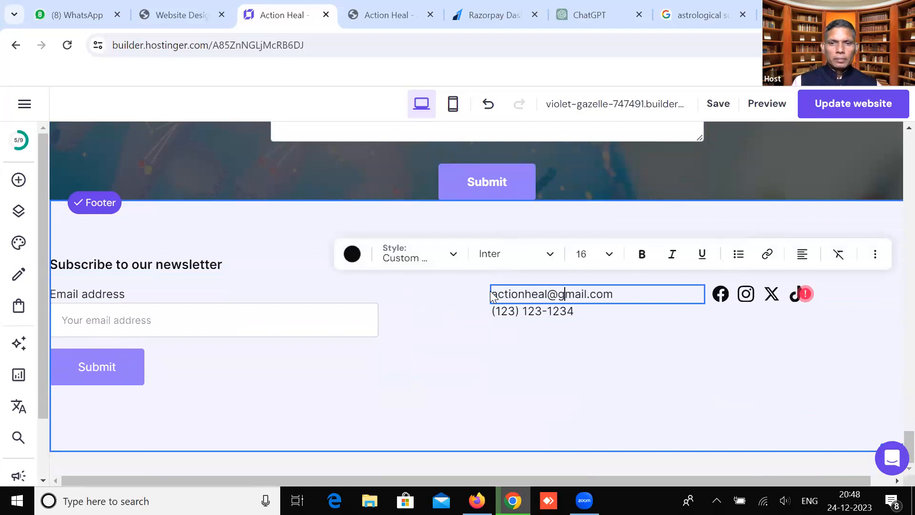
Begin overwriting the footer's placeholder phone number, replacing the 123 area code with 91
{"action": "left_click", "coordinate": [515, 310]}
{"action": "left_click", "coordinate": [517, 311]}
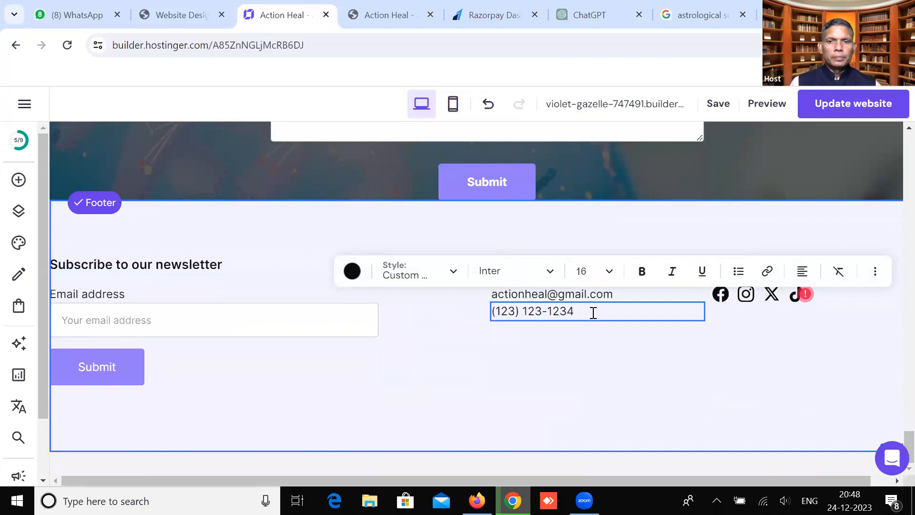
{"action": "left_click_drag", "start_coordinate": [515, 310], "coordinate": [496, 311]}
{"action": "type", "text": "91"}
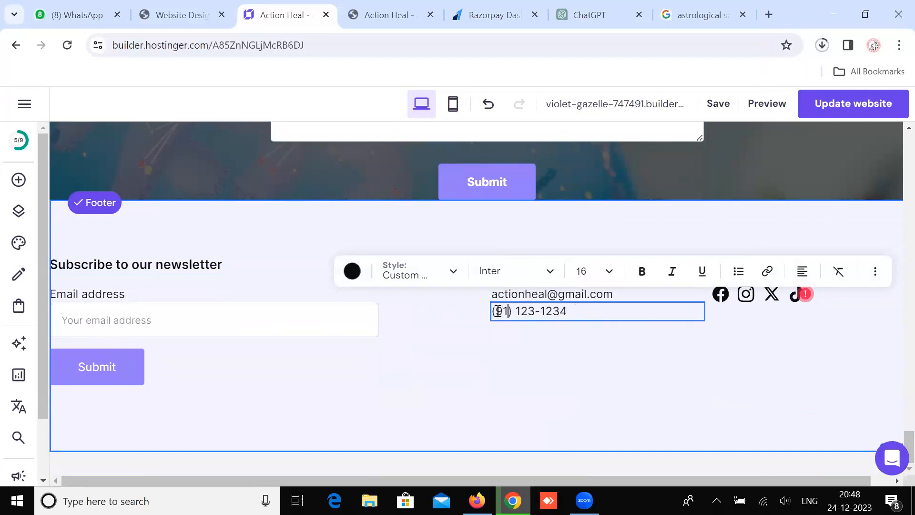
{"action": "left_click_drag", "start_coordinate": [518, 310], "coordinate": [582, 310]}
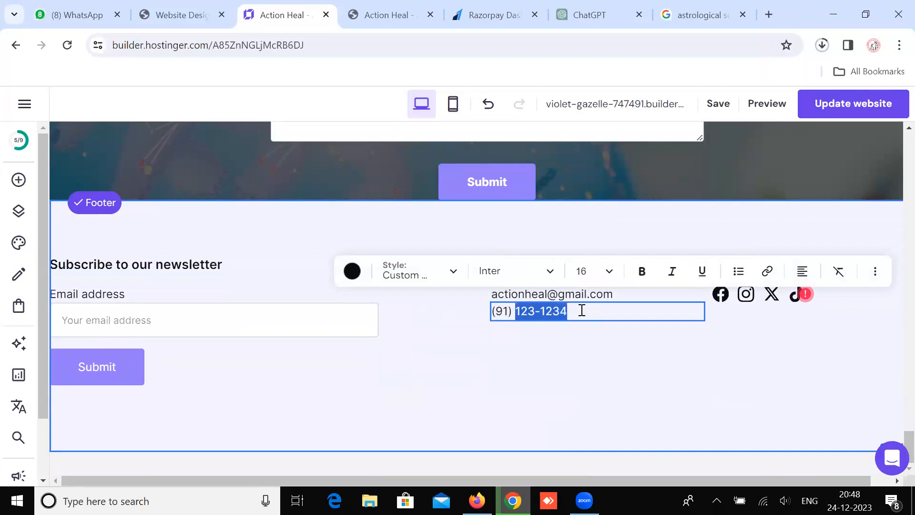
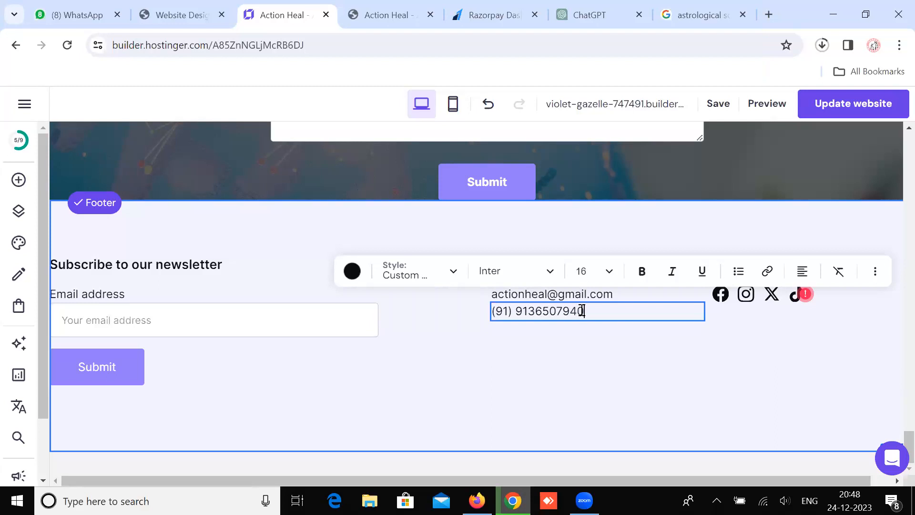
Add hyphens between the footer phone number's digit groups, fixing the misplaced hyphen before 940
{"action": "left_click", "coordinate": [535, 311]}
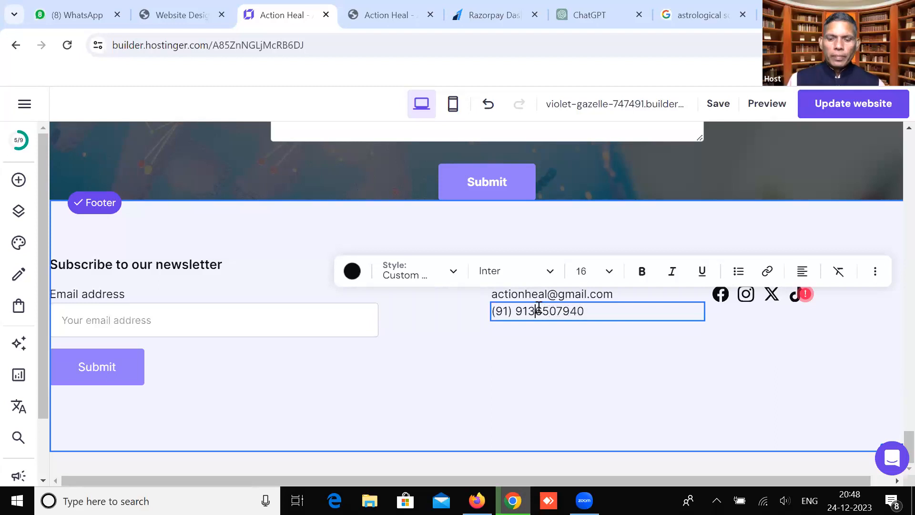
{"action": "type", "text": "-"}
{"action": "left_click", "coordinate": [568, 310]}
{"action": "type", "text": "-"}
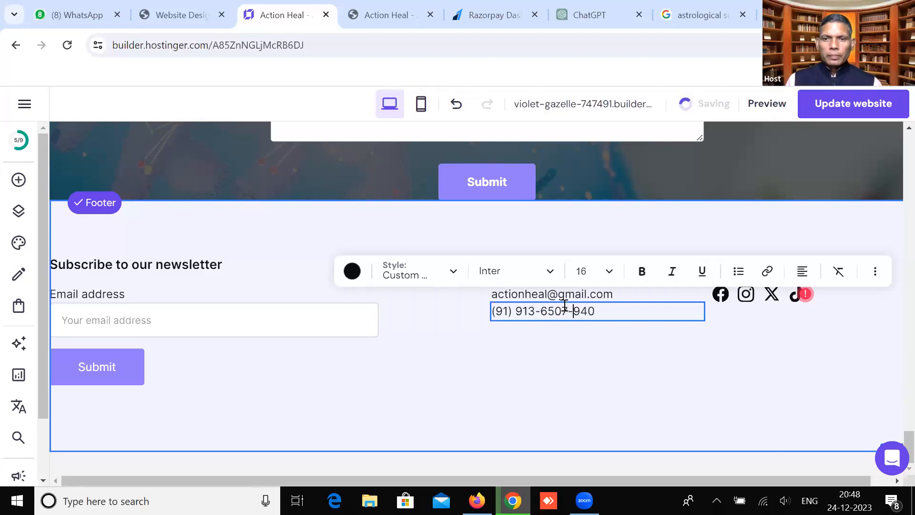
{"action": "key", "text": "BackSpace"}
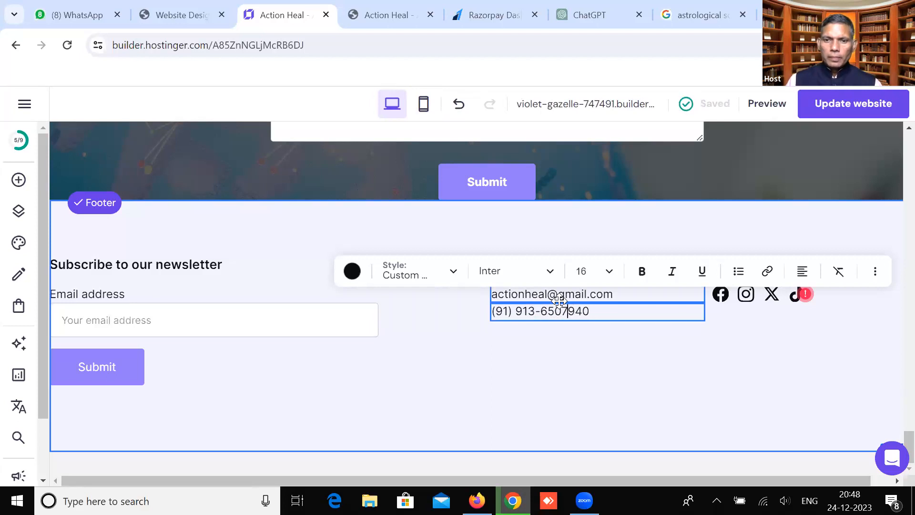
{"action": "type", "text": "-"}
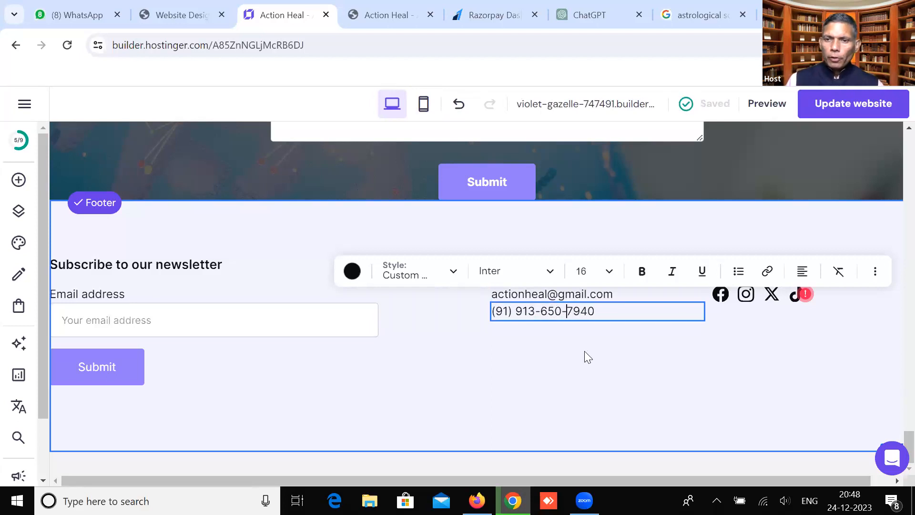
{"action": "key", "text": "Escape"}
{"action": "scroll", "coordinate": [711, 396], "scroll_direction": "up", "scroll_amount": 2}
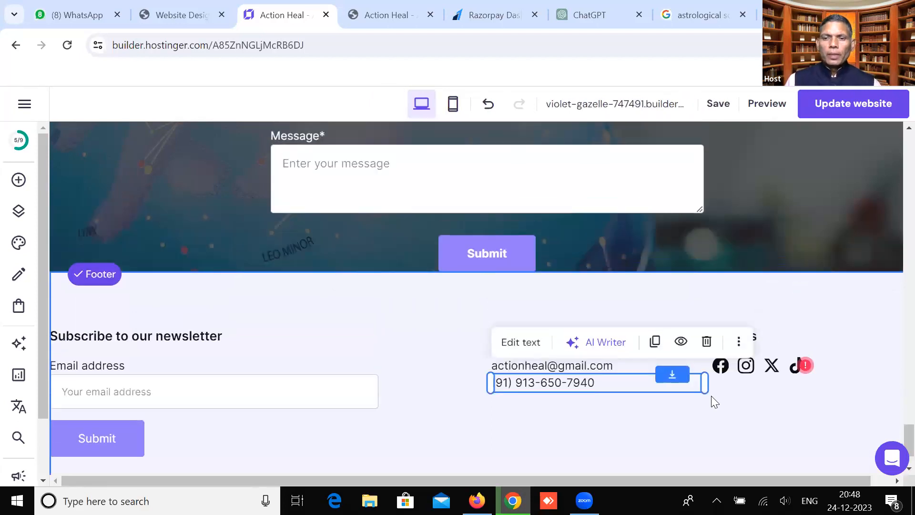
Check the link settings of the footer's social media icons, then close the panel
{"action": "left_click", "coordinate": [718, 366]}
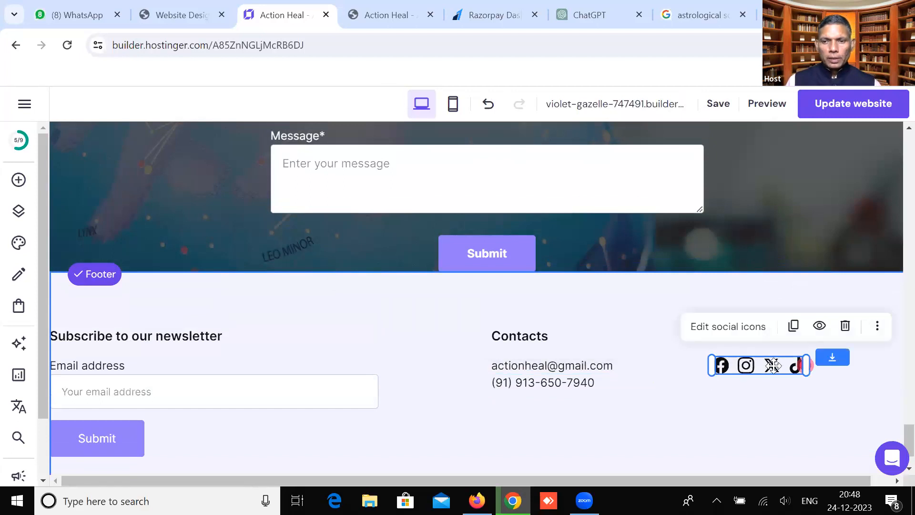
{"action": "left_click", "coordinate": [739, 336]}
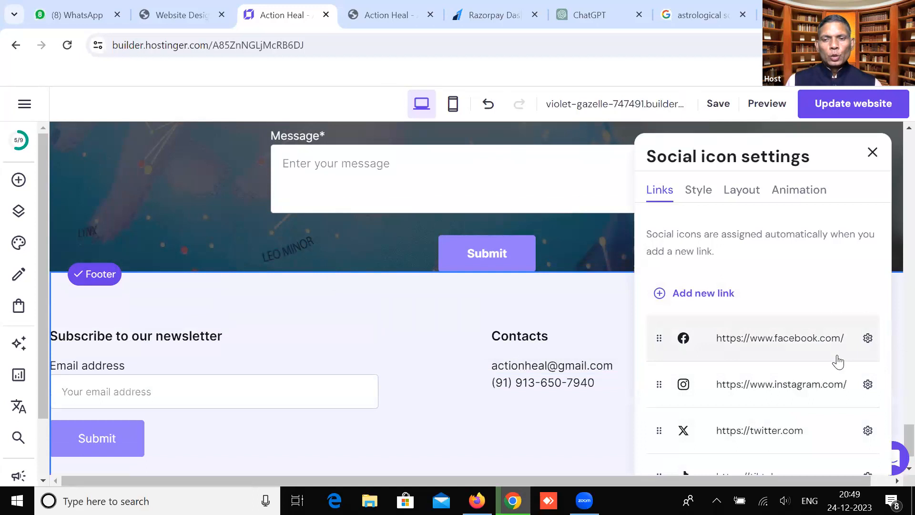
{"action": "scroll", "coordinate": [837, 362], "scroll_direction": "down", "scroll_amount": 1}
{"action": "scroll", "coordinate": [839, 353], "scroll_direction": "up", "scroll_amount": 2}
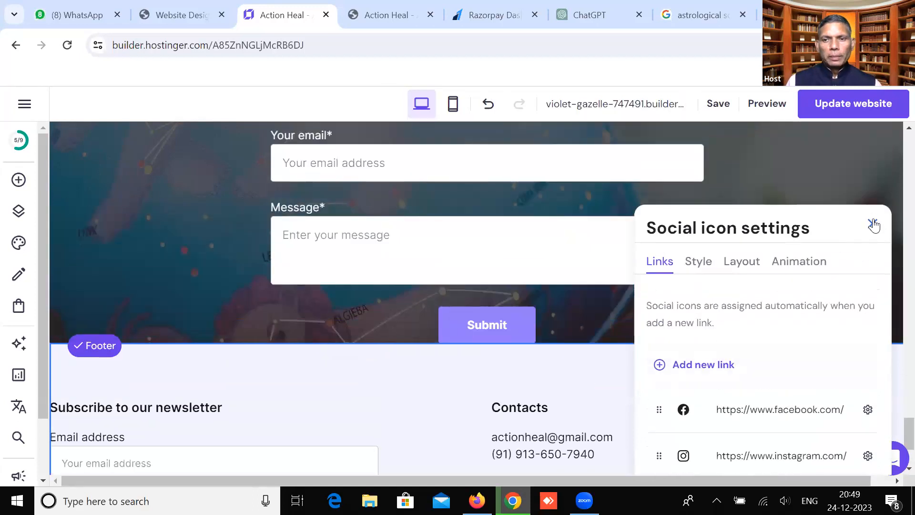
{"action": "left_click", "coordinate": [873, 223]}
Save the website changes from the top of the page and switch to Preview
{"action": "scroll", "coordinate": [611, 390], "scroll_direction": "up", "scroll_amount": 15}
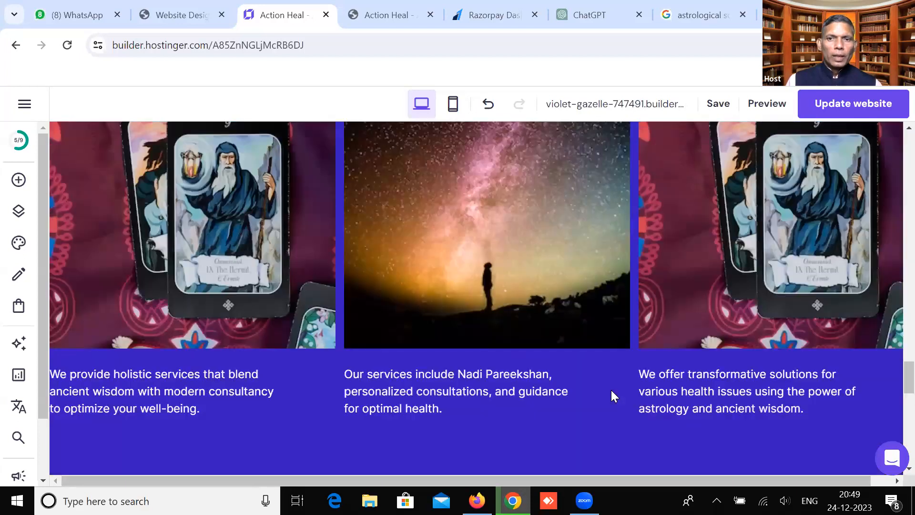
{"action": "scroll", "coordinate": [610, 387], "scroll_direction": "up", "scroll_amount": 15}
{"action": "scroll", "coordinate": [611, 389], "scroll_direction": "up", "scroll_amount": 10}
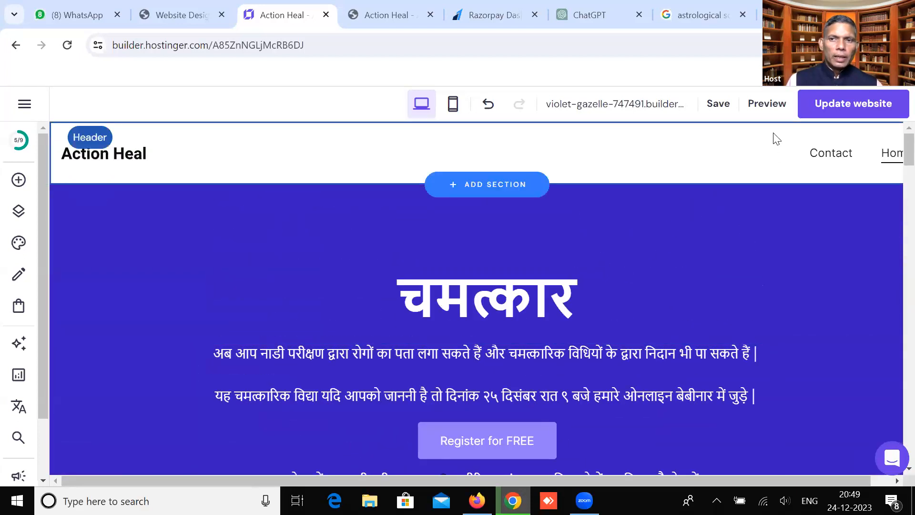
{"action": "left_click", "coordinate": [724, 108]}
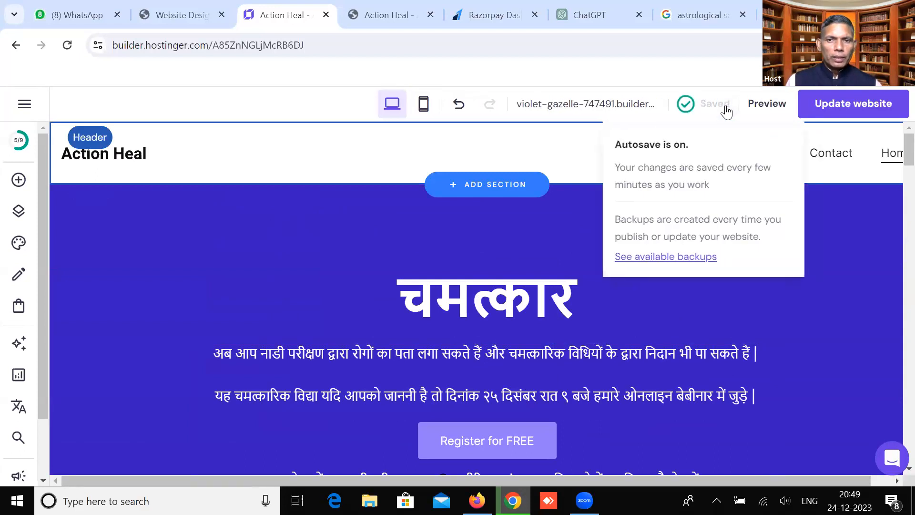
{"action": "left_click", "coordinate": [769, 104]}
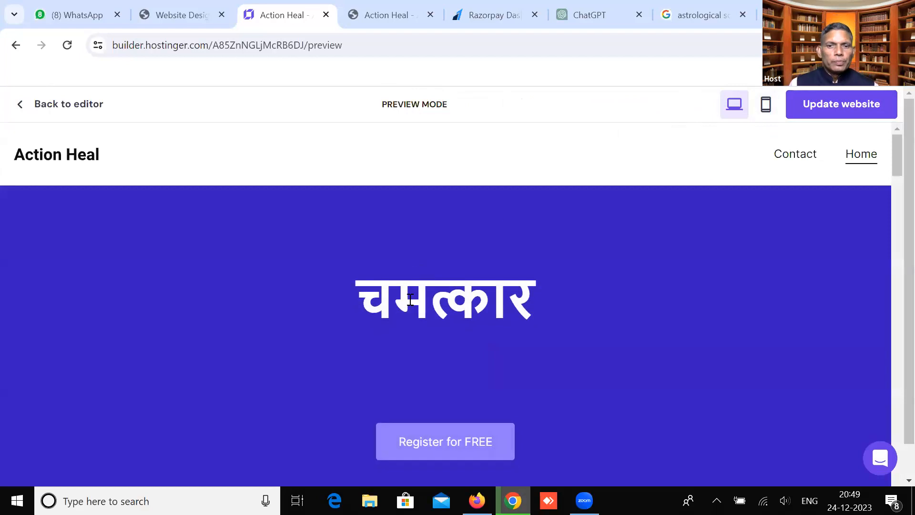
Scroll the desktop preview from the चमत्कार hero down to the footer, then switch to mobile view
{"action": "scroll", "coordinate": [399, 343], "scroll_direction": "down", "scroll_amount": 3}
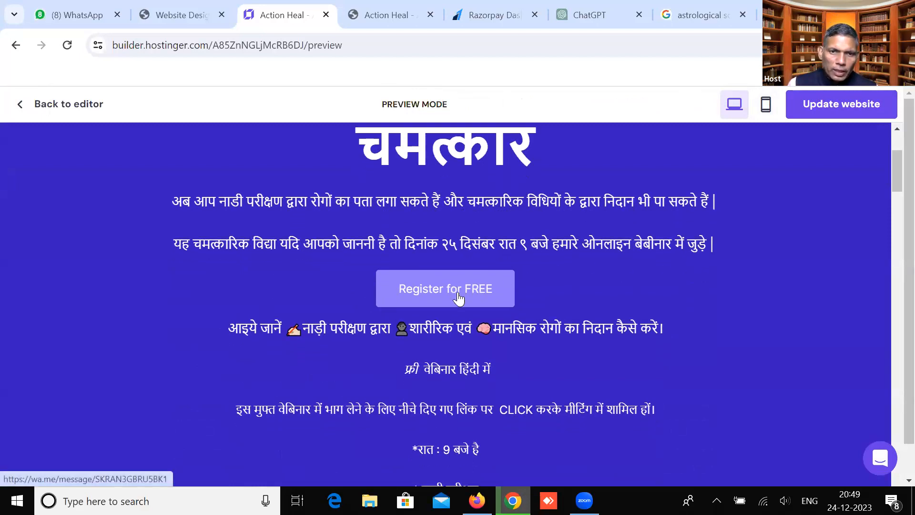
{"action": "scroll", "coordinate": [458, 301], "scroll_direction": "down", "scroll_amount": 3}
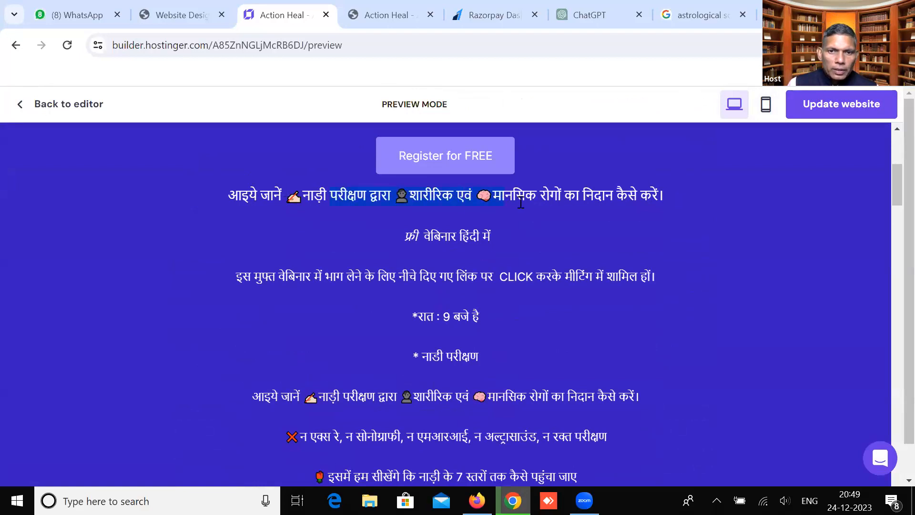
{"action": "scroll", "coordinate": [460, 297], "scroll_direction": "down", "scroll_amount": 9}
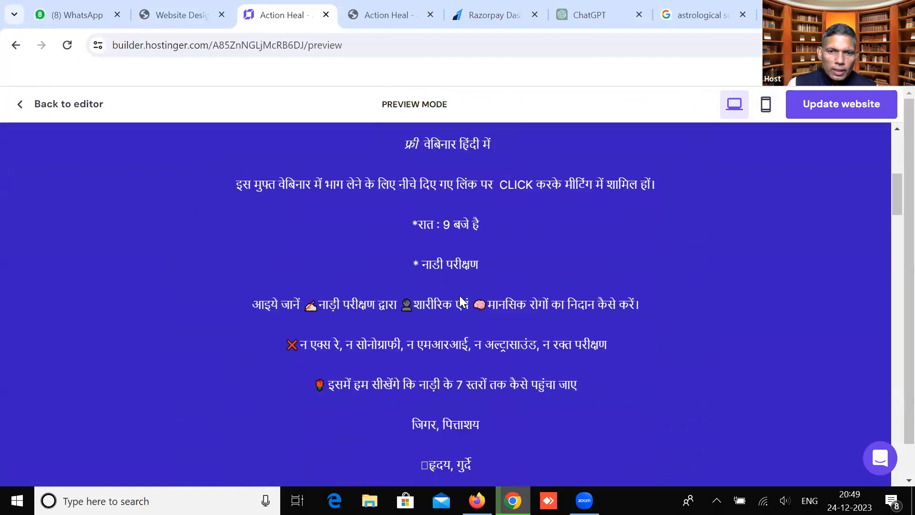
{"action": "scroll", "coordinate": [460, 297], "scroll_direction": "down", "scroll_amount": 9}
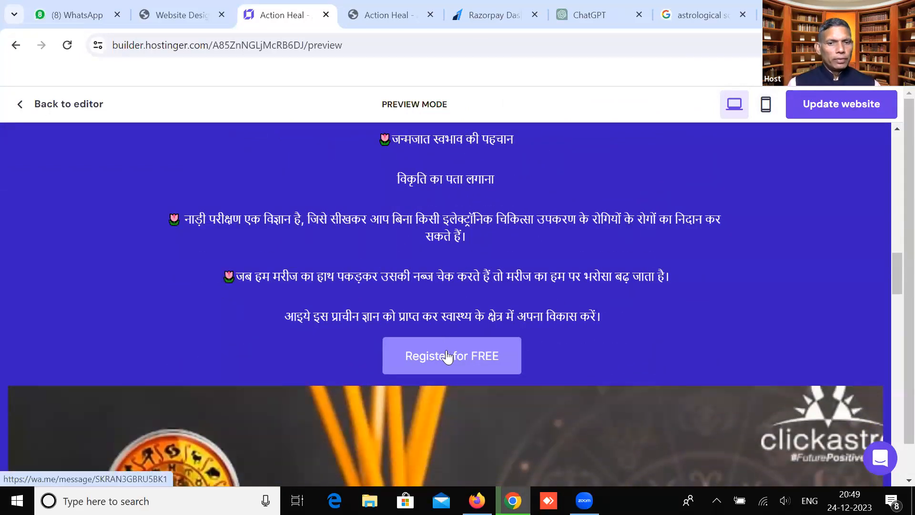
{"action": "scroll", "coordinate": [446, 353], "scroll_direction": "down", "scroll_amount": 3}
{"action": "scroll", "coordinate": [447, 352], "scroll_direction": "down", "scroll_amount": 3}
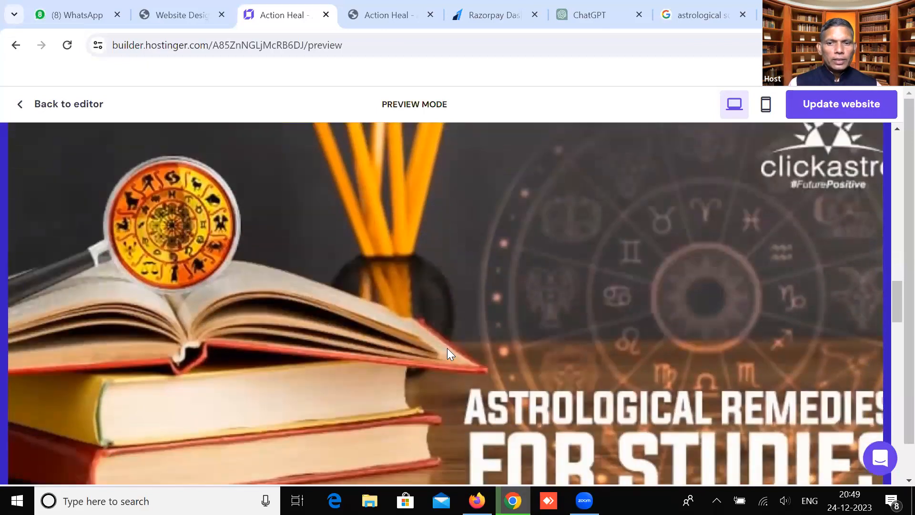
{"action": "scroll", "coordinate": [447, 348], "scroll_direction": "down", "scroll_amount": 5}
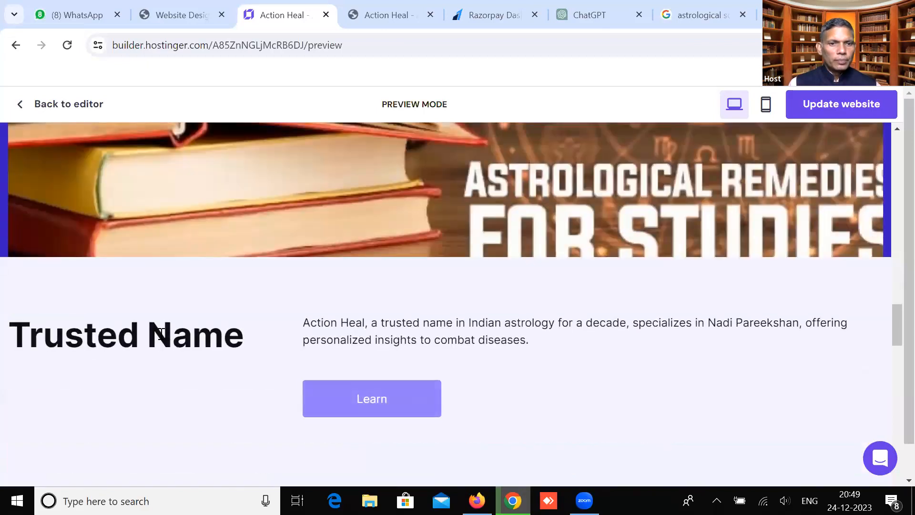
{"action": "scroll", "coordinate": [381, 353], "scroll_direction": "down", "scroll_amount": 4}
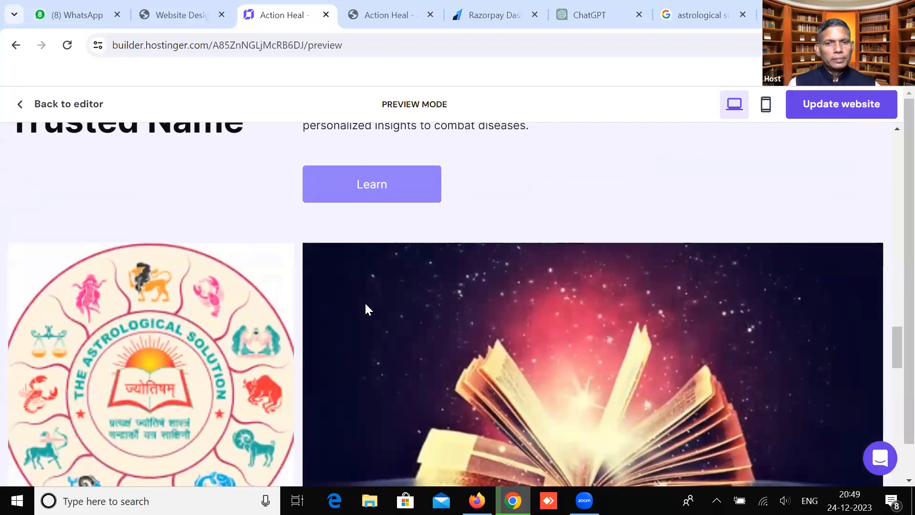
{"action": "scroll", "coordinate": [366, 306], "scroll_direction": "down", "scroll_amount": 10}
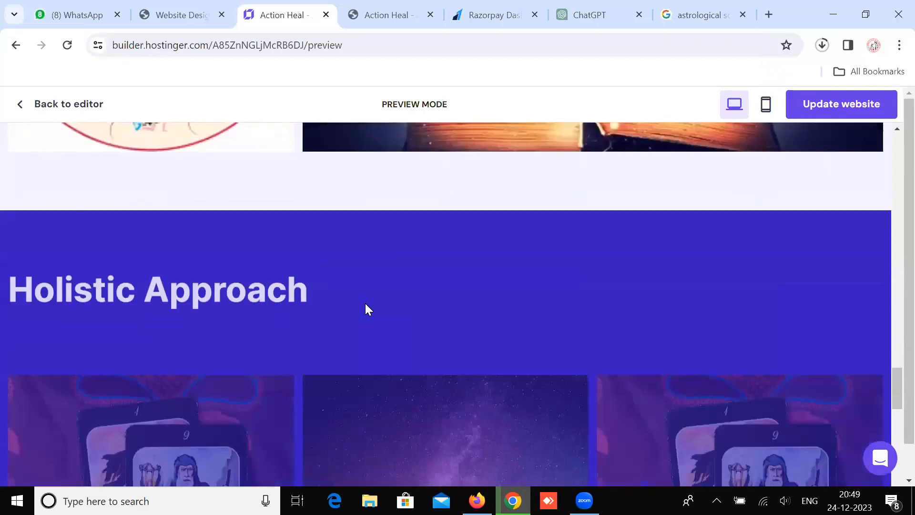
{"action": "scroll", "coordinate": [366, 304], "scroll_direction": "down", "scroll_amount": 1}
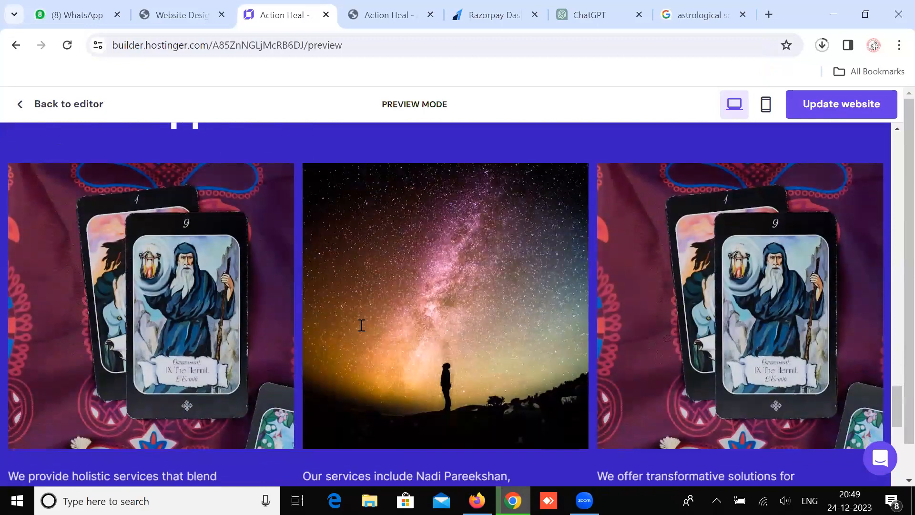
{"action": "scroll", "coordinate": [262, 213], "scroll_direction": "down", "scroll_amount": 10}
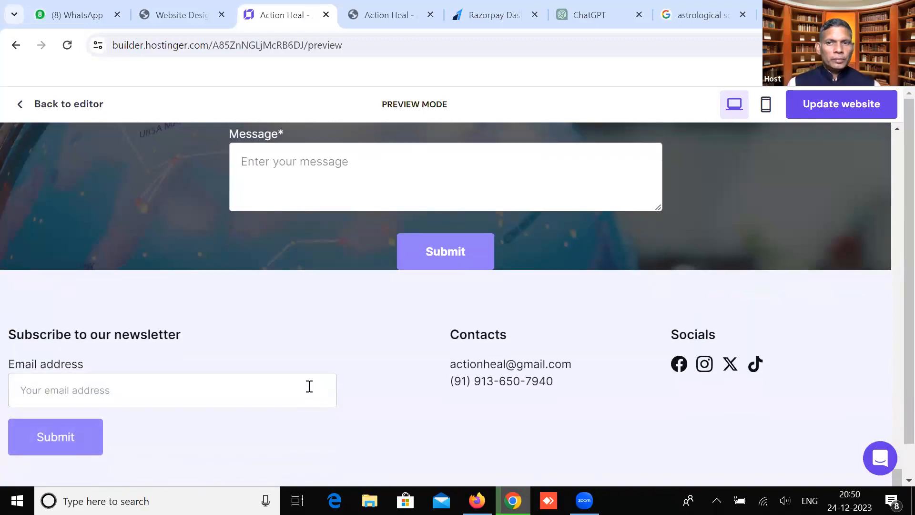
{"action": "left_click", "coordinate": [766, 106]}
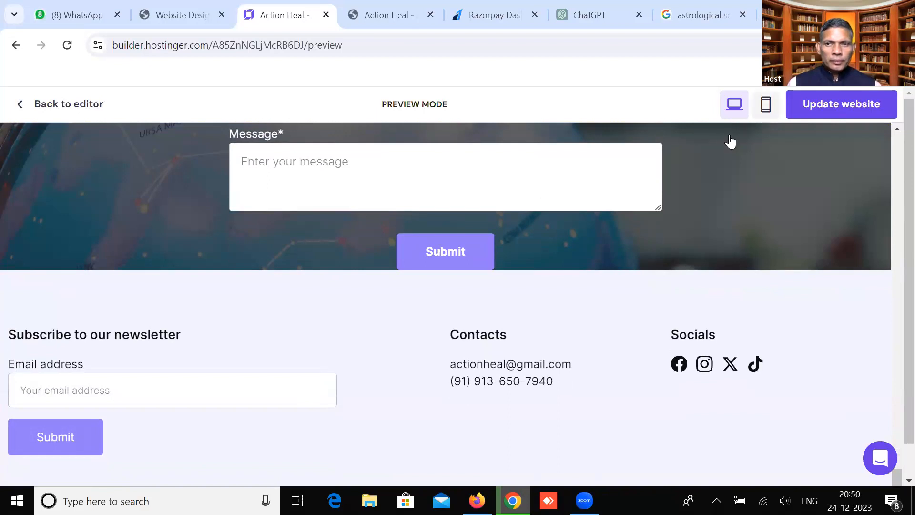
Review the phone-sized layout of the Action Heal page, then publish it with Update website
{"action": "scroll", "coordinate": [489, 280], "scroll_direction": "up", "scroll_amount": 10}
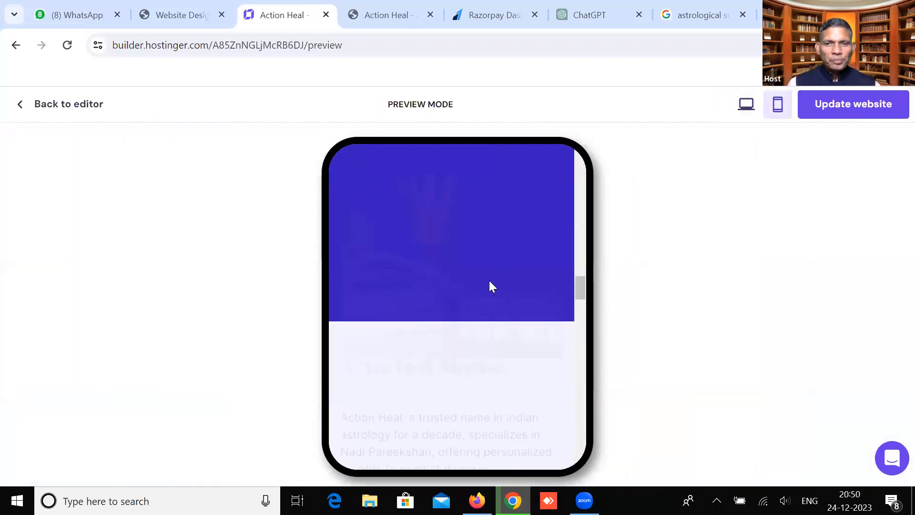
{"action": "scroll", "coordinate": [489, 282], "scroll_direction": "up", "scroll_amount": 5}
{"action": "scroll", "coordinate": [474, 334], "scroll_direction": "down", "scroll_amount": 10}
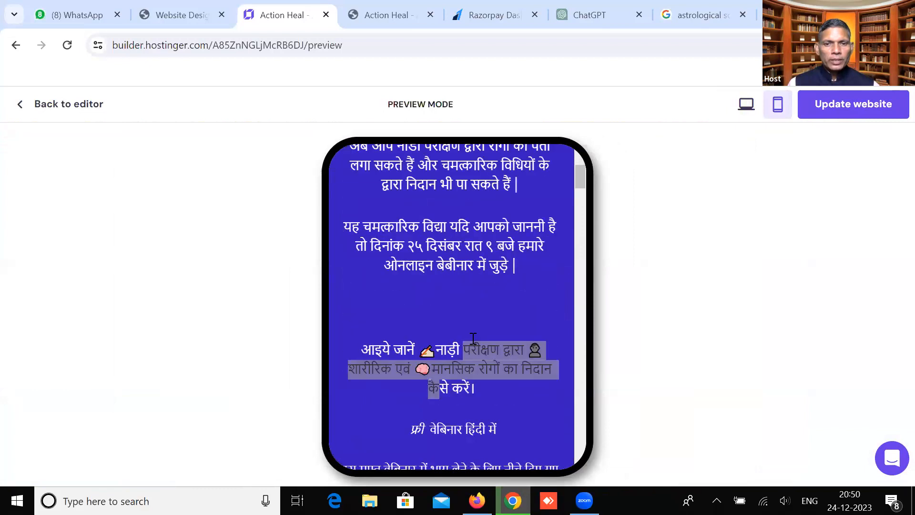
{"action": "scroll", "coordinate": [473, 338], "scroll_direction": "down", "scroll_amount": 15}
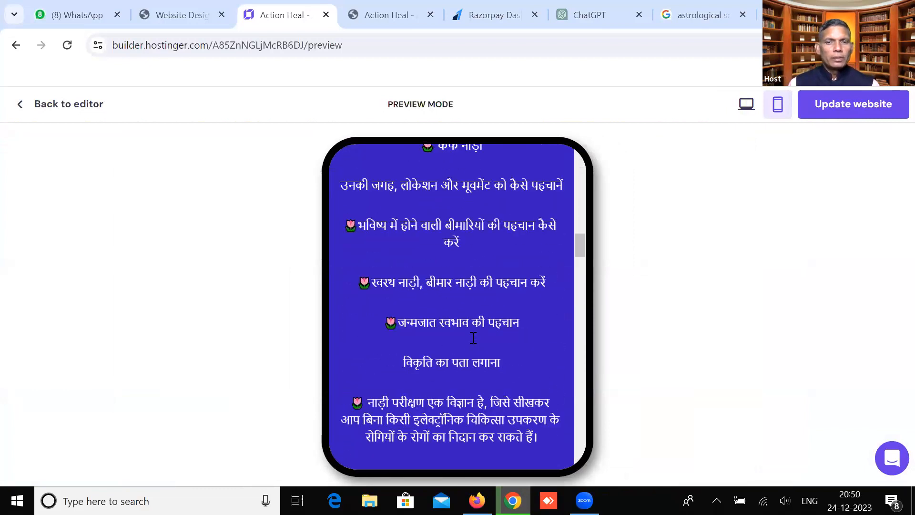
{"action": "scroll", "coordinate": [473, 337], "scroll_direction": "down", "scroll_amount": 15}
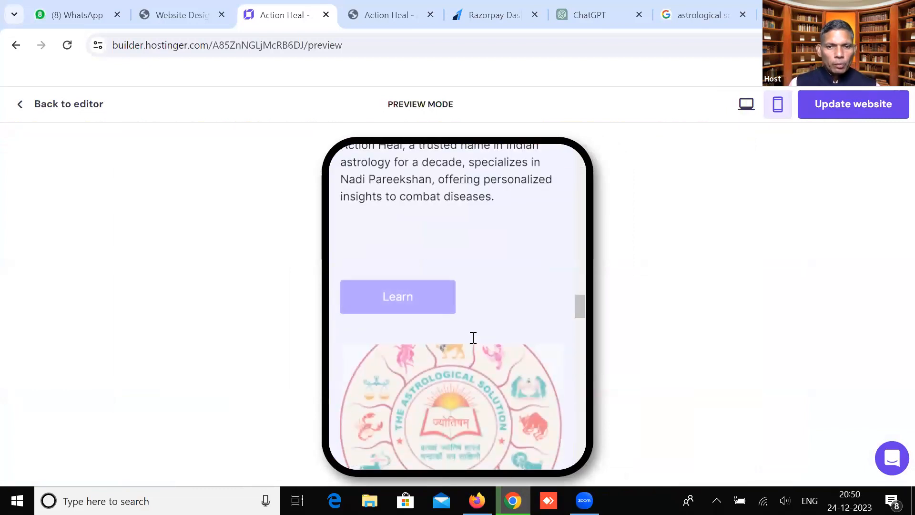
{"action": "scroll", "coordinate": [473, 338], "scroll_direction": "down", "scroll_amount": 10}
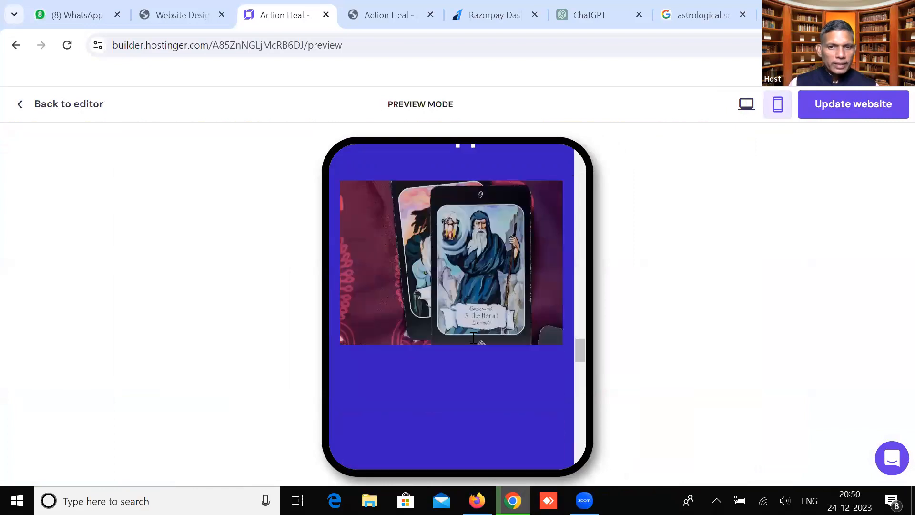
{"action": "scroll", "coordinate": [473, 337], "scroll_direction": "down", "scroll_amount": 10}
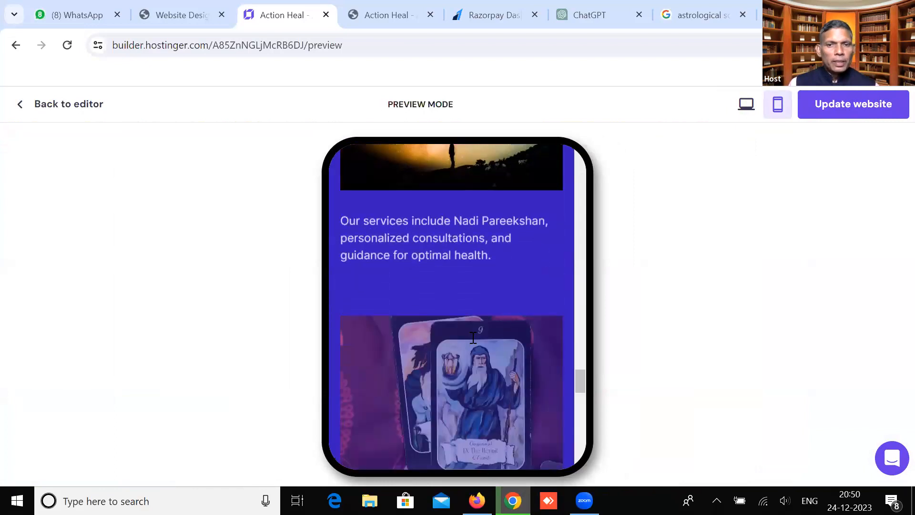
{"action": "scroll", "coordinate": [473, 337], "scroll_direction": "up", "scroll_amount": 8}
{"action": "scroll", "coordinate": [473, 337], "scroll_direction": "up", "scroll_amount": 10}
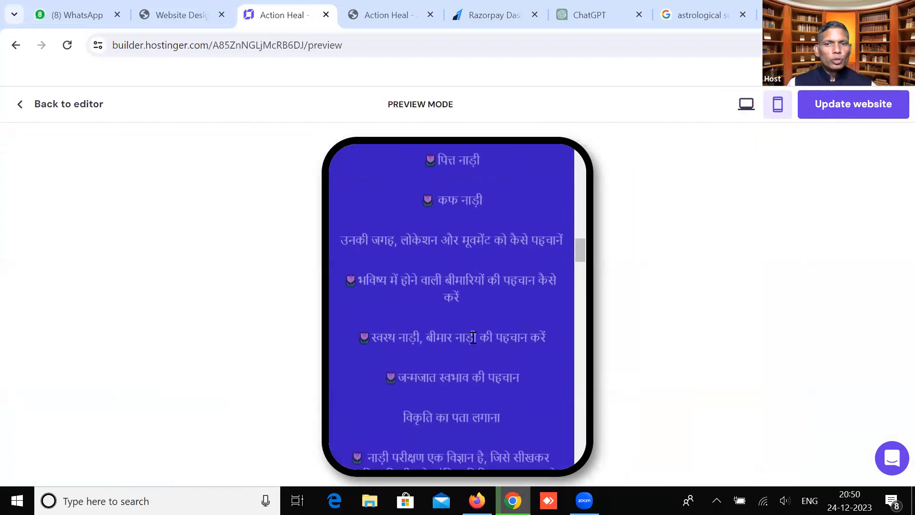
{"action": "scroll", "coordinate": [473, 354], "scroll_direction": "up", "scroll_amount": 10}
{"action": "scroll", "coordinate": [472, 302], "scroll_direction": "down", "scroll_amount": 6}
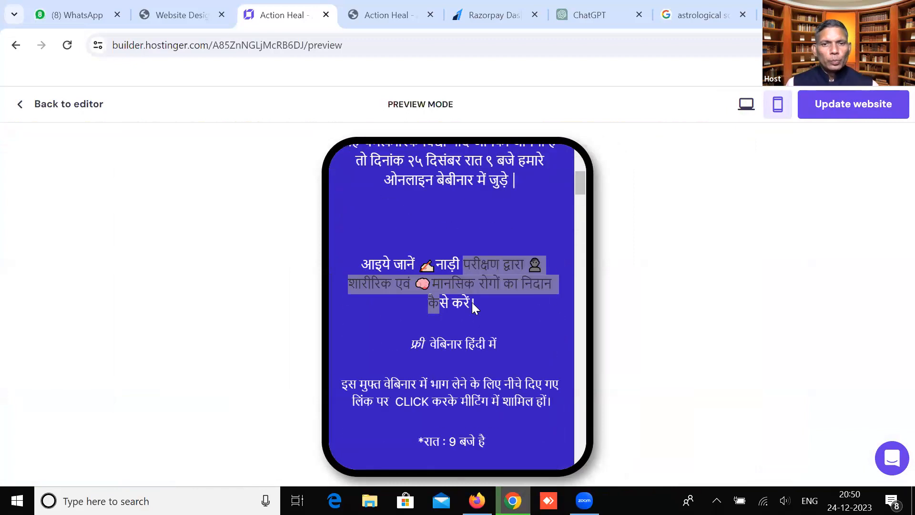
{"action": "scroll", "coordinate": [485, 276], "scroll_direction": "down", "scroll_amount": 3}
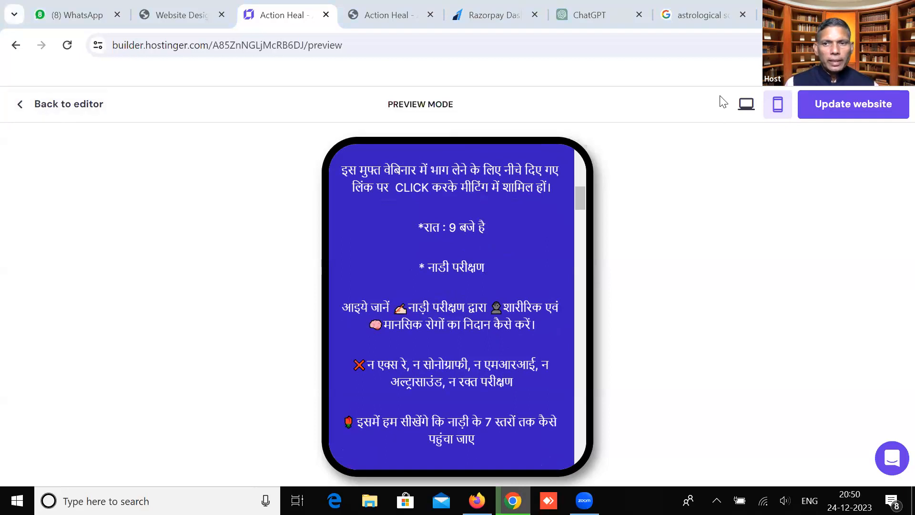
{"action": "left_click", "coordinate": [887, 114]}
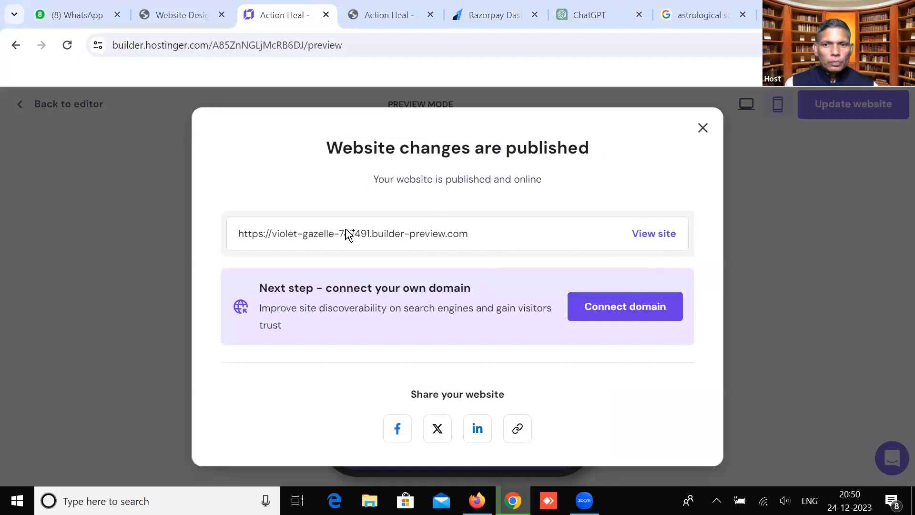
Open the published Action Heal site in a new tab and copy its web address
{"action": "left_click", "coordinate": [653, 233]}
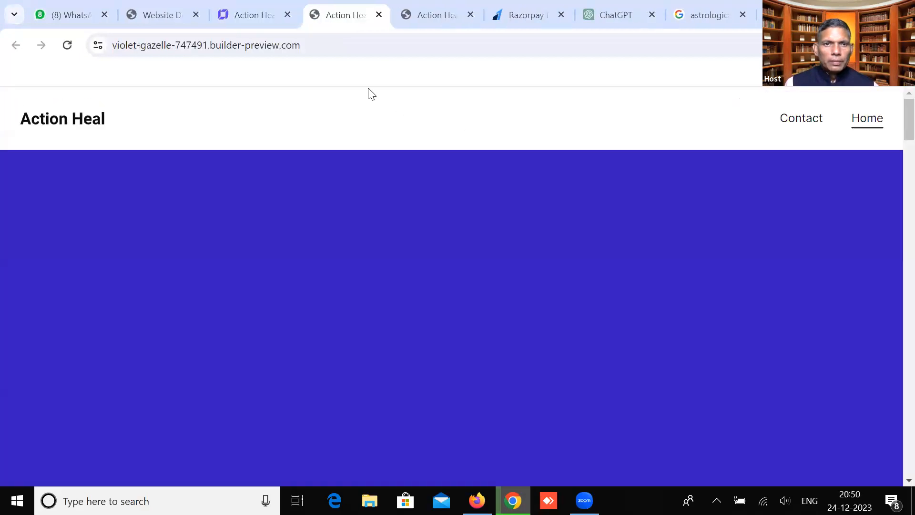
{"action": "key", "text": "ctrl+l"}
{"action": "right_click", "coordinate": [246, 44]}
{"action": "left_click", "coordinate": [290, 178]}
{"action": "right_click", "coordinate": [371, 93]}
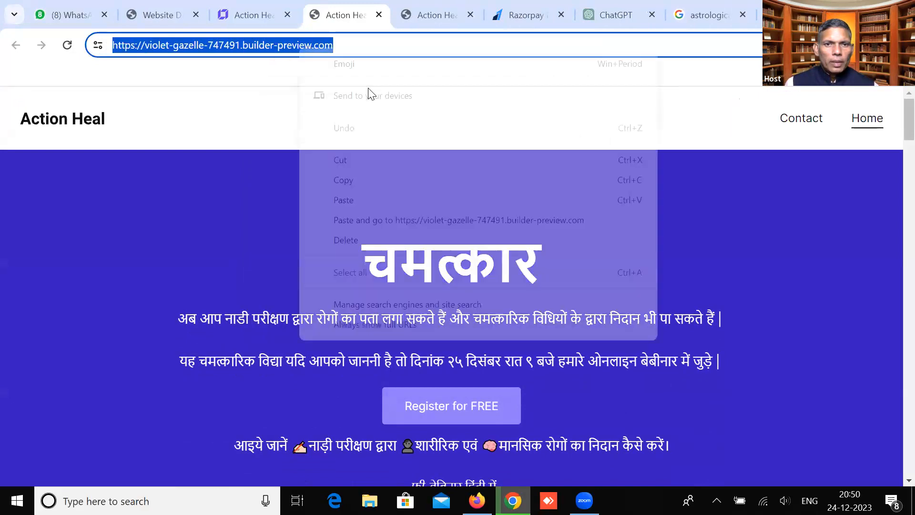
{"action": "left_click", "coordinate": [340, 180]}
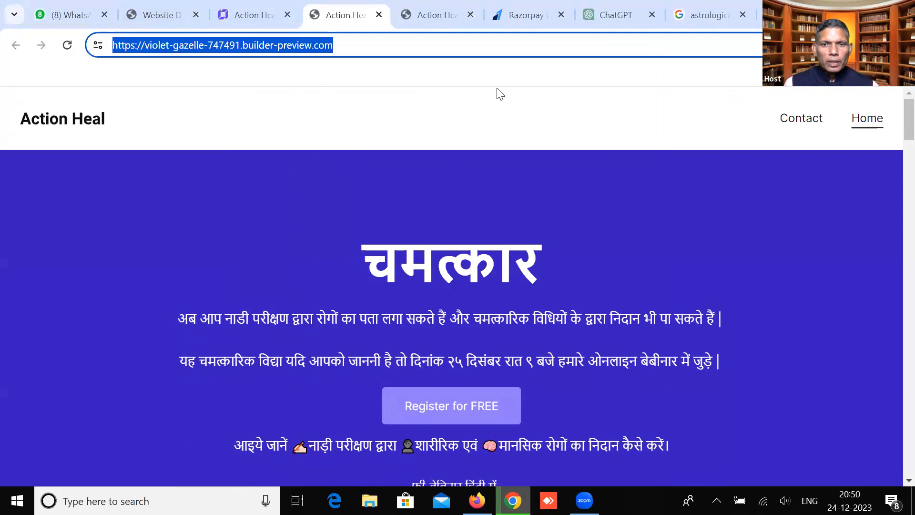
{"action": "left_click", "coordinate": [411, 307]}
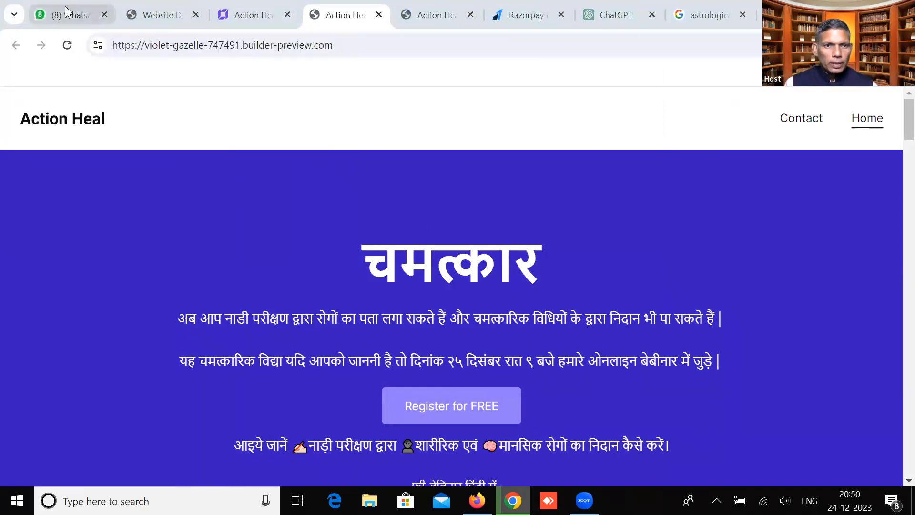
Send the live site link to WhatsApp's Landing Page Designing group, then return to the builder editor
{"action": "left_click", "coordinate": [47, 16]}
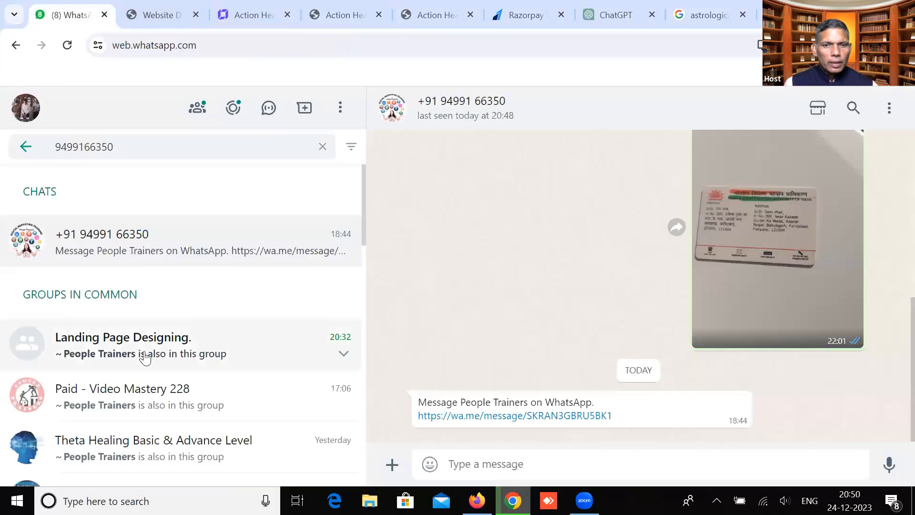
{"action": "left_click", "coordinate": [143, 355]}
{"action": "key", "text": "ctrl+v"}
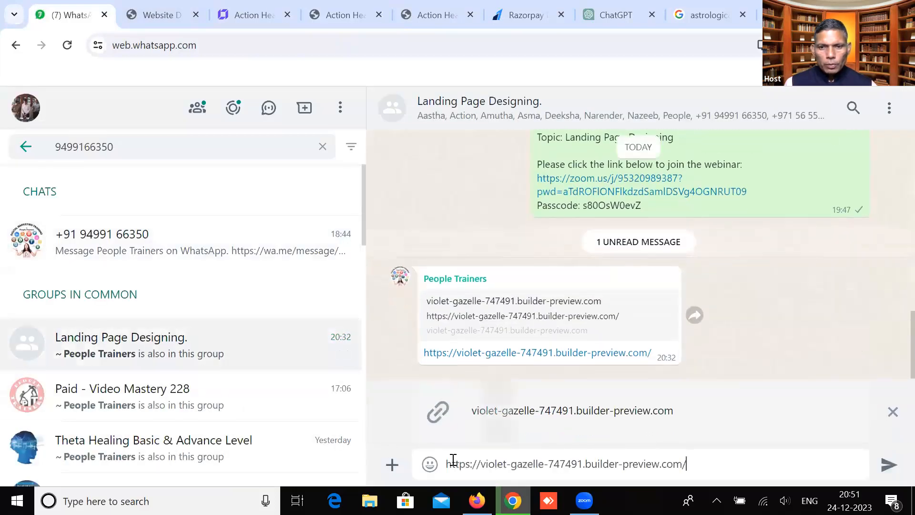
{"action": "key", "text": "Return"}
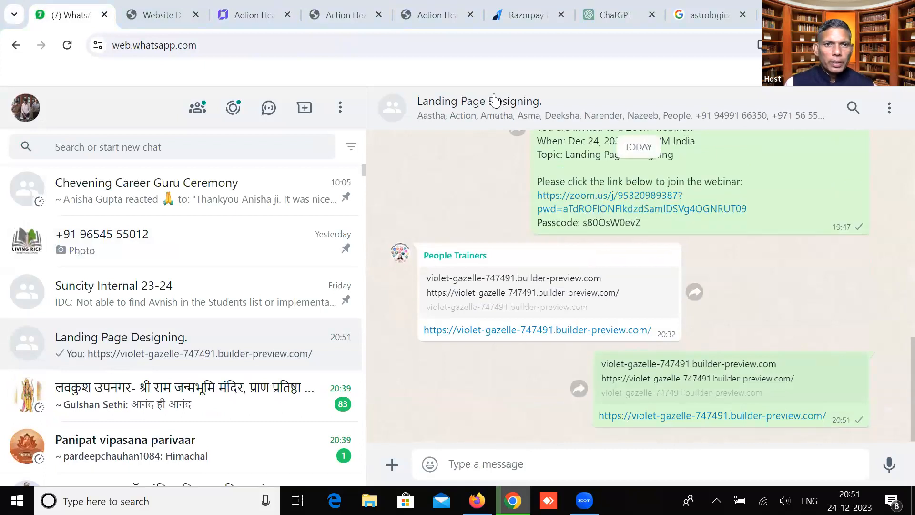
{"action": "left_click", "coordinate": [243, 15]}
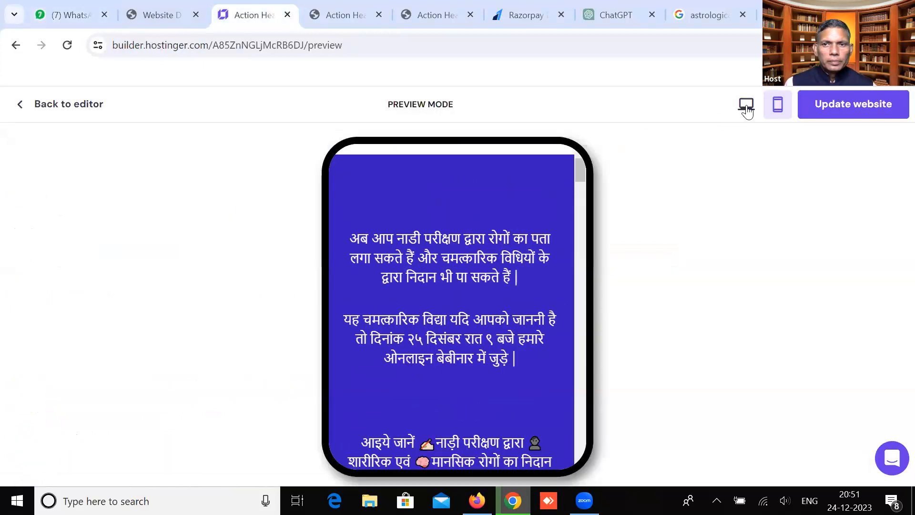
{"action": "left_click", "coordinate": [50, 105]}
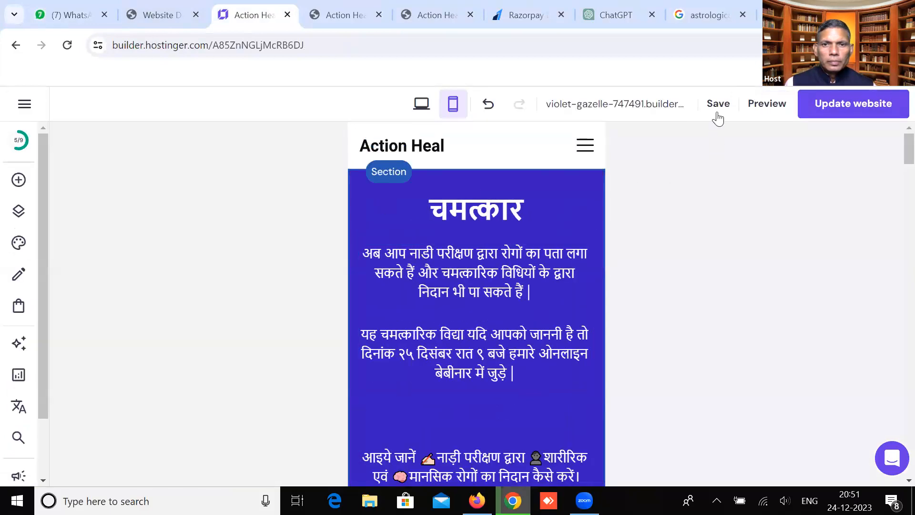
Switch the editor to desktop layout, scroll down to the contact form, then go to WhatsApp
{"action": "left_click", "coordinate": [422, 106]}
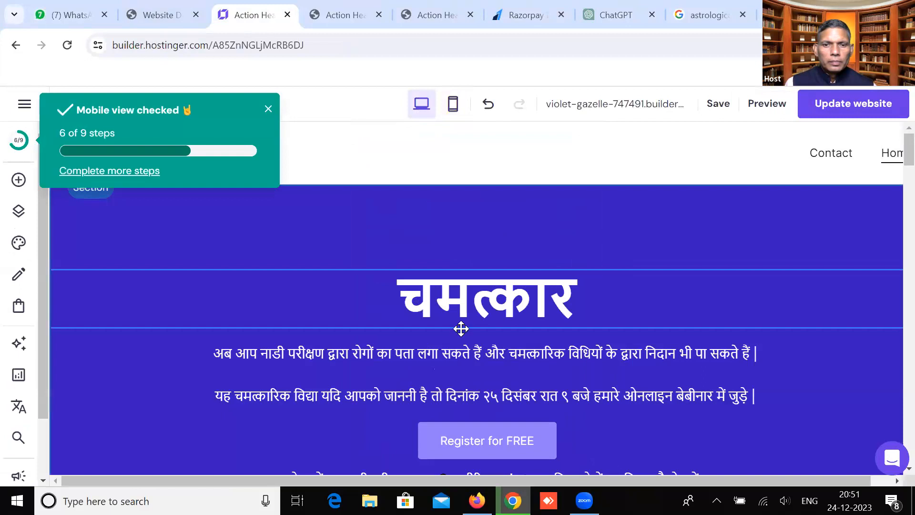
{"action": "scroll", "coordinate": [508, 399], "scroll_direction": "down", "scroll_amount": 6}
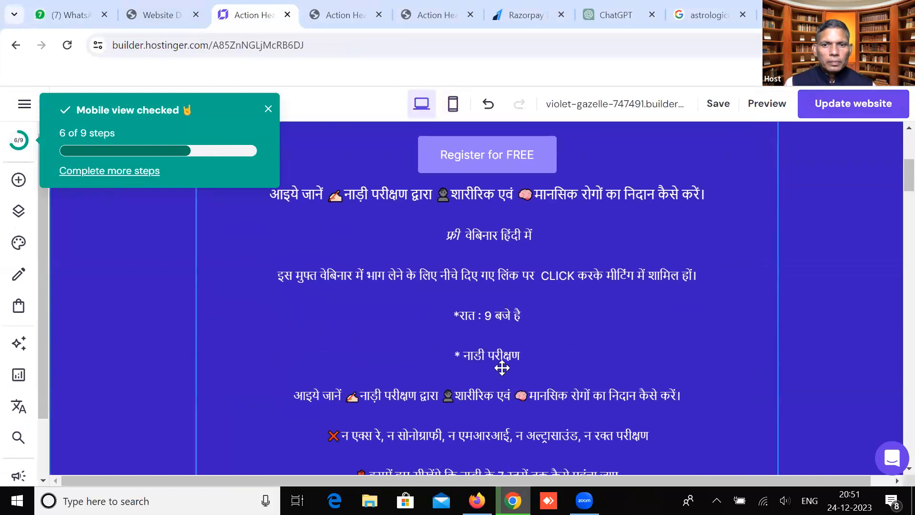
{"action": "scroll", "coordinate": [502, 367], "scroll_direction": "down", "scroll_amount": 15}
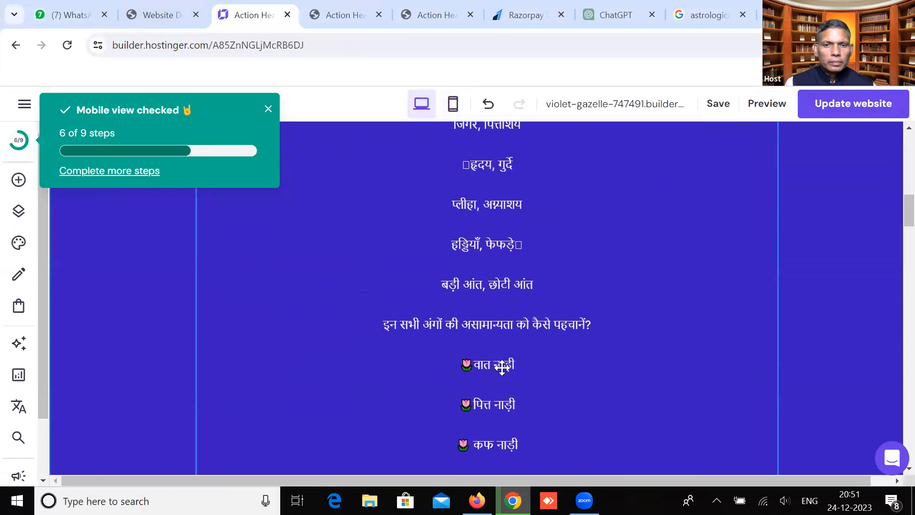
{"action": "scroll", "coordinate": [502, 367], "scroll_direction": "down", "scroll_amount": 10}
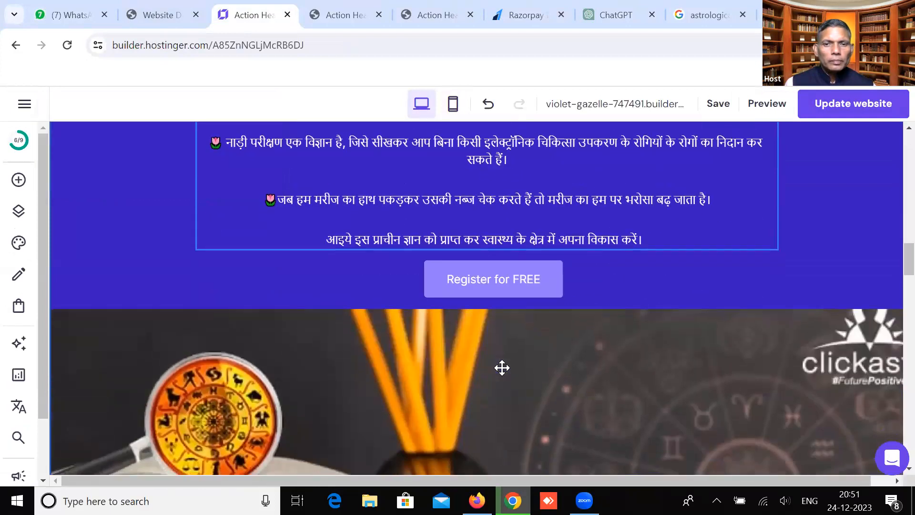
{"action": "scroll", "coordinate": [502, 368], "scroll_direction": "down", "scroll_amount": 4}
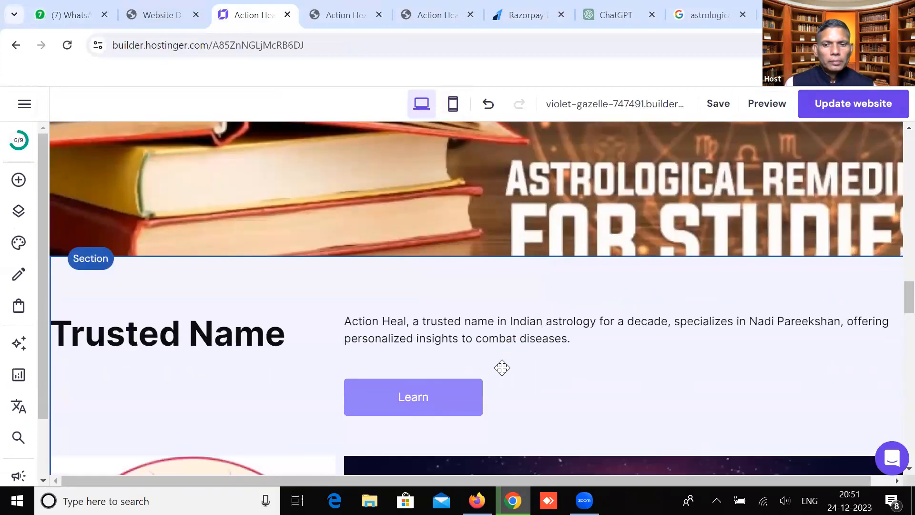
{"action": "scroll", "coordinate": [502, 367], "scroll_direction": "down", "scroll_amount": 10}
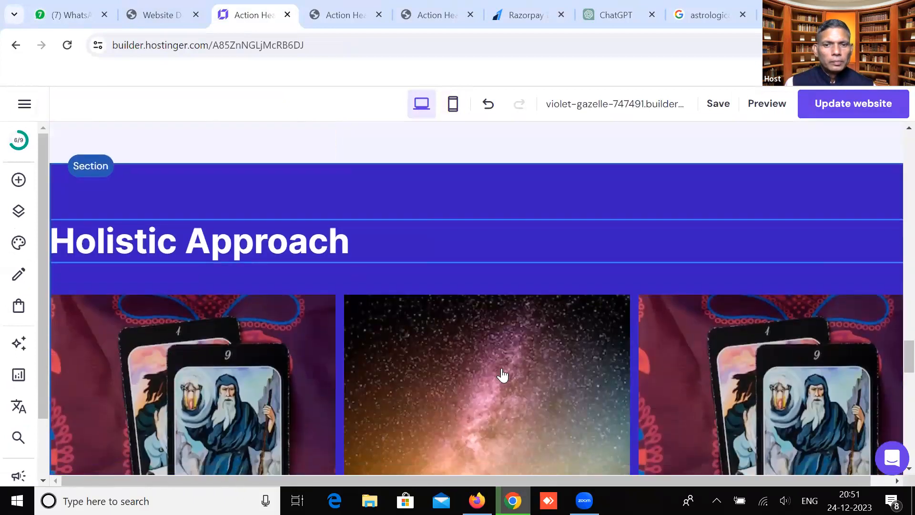
{"action": "scroll", "coordinate": [502, 372], "scroll_direction": "down", "scroll_amount": 7}
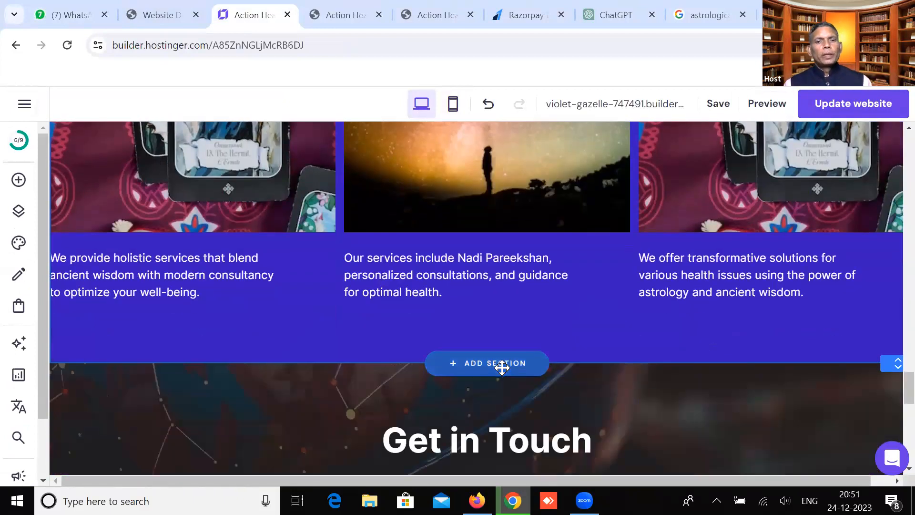
{"action": "scroll", "coordinate": [502, 366], "scroll_direction": "down", "scroll_amount": 6}
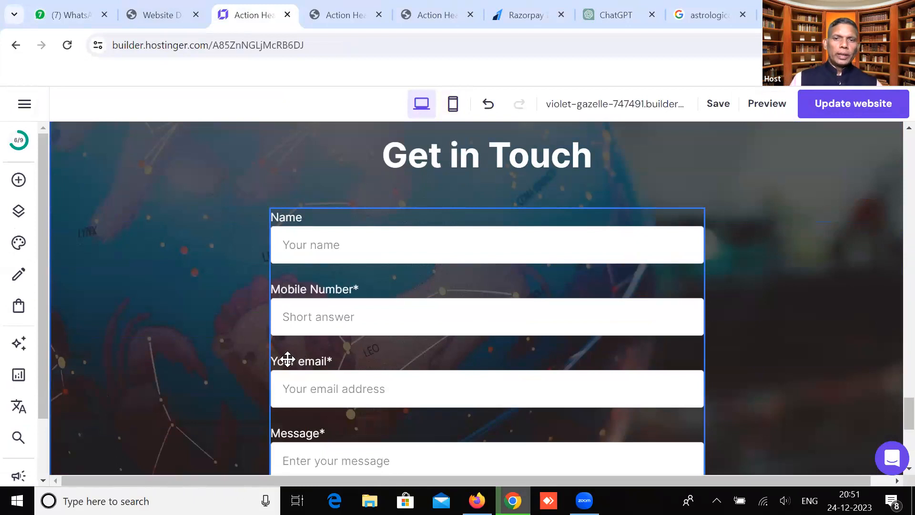
{"action": "scroll", "coordinate": [298, 348], "scroll_direction": "up", "scroll_amount": 7}
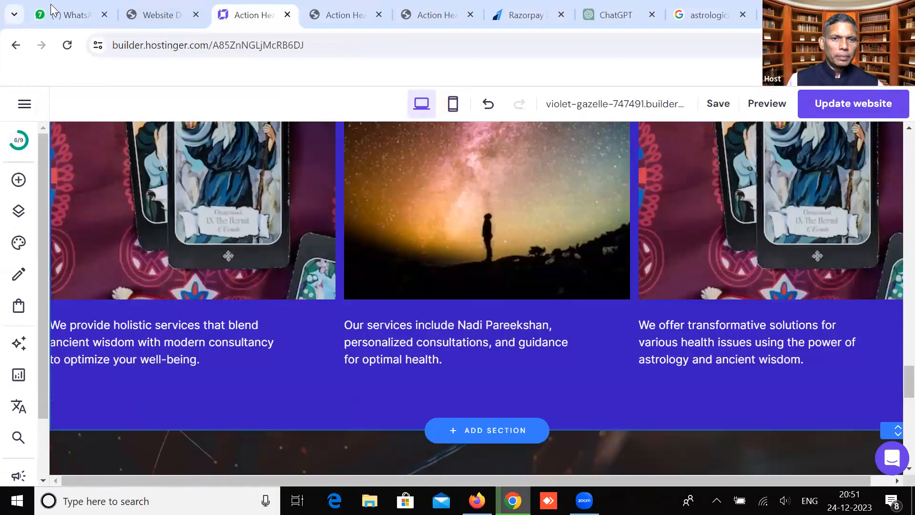
{"action": "key", "text": "ctrl+1"}
{"action": "scroll", "coordinate": [253, 342], "scroll_direction": "down", "scroll_amount": 3}
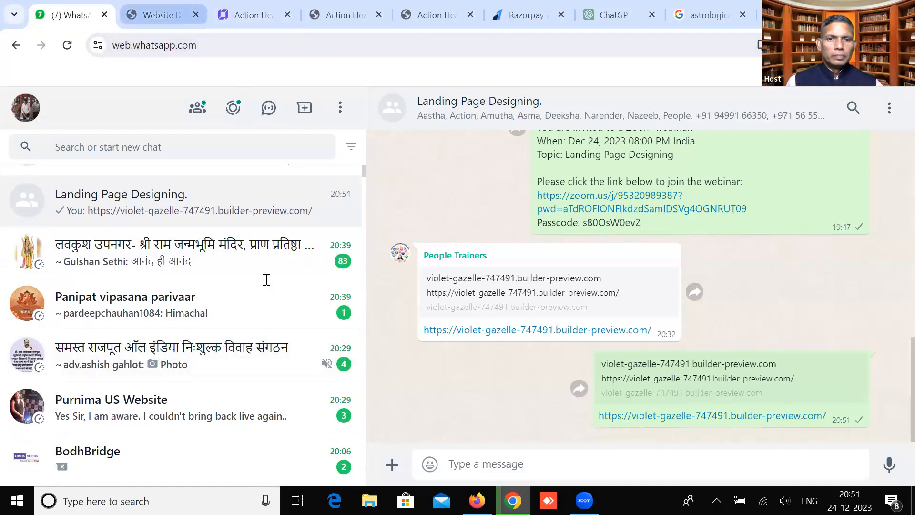
Select the peopletrainers.pro hero headline, then go back to the Action Heal builder tab
{"action": "key", "text": "ctrl+2"}
{"action": "left_click", "coordinate": [302, 218]}
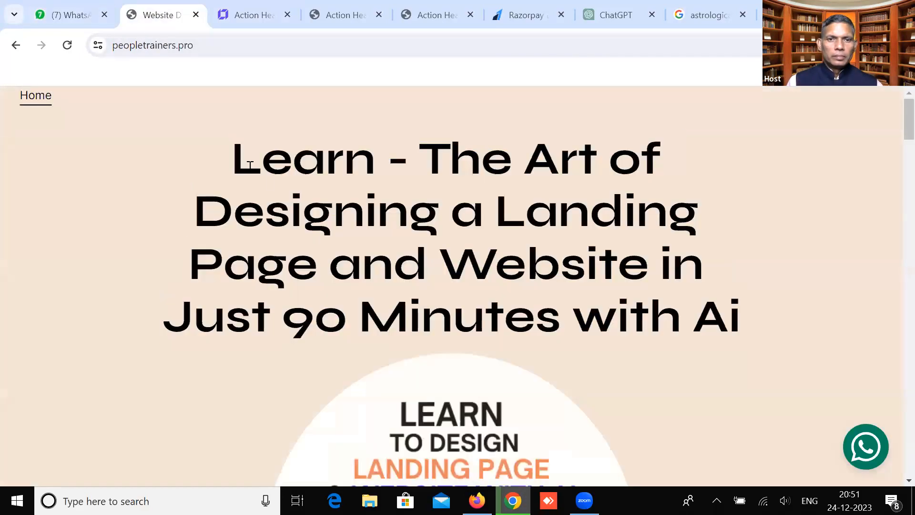
{"action": "left_click_drag", "start_coordinate": [233, 157], "coordinate": [738, 309]}
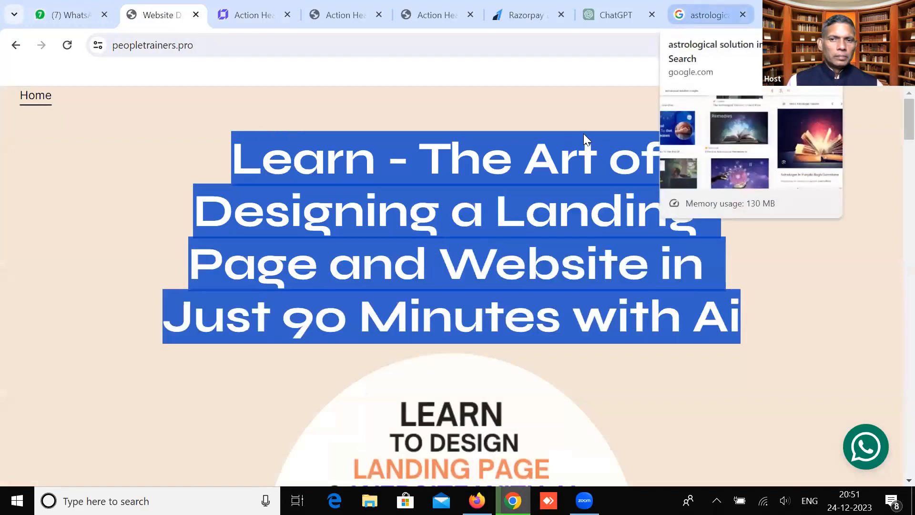
{"action": "left_click", "coordinate": [243, 10]}
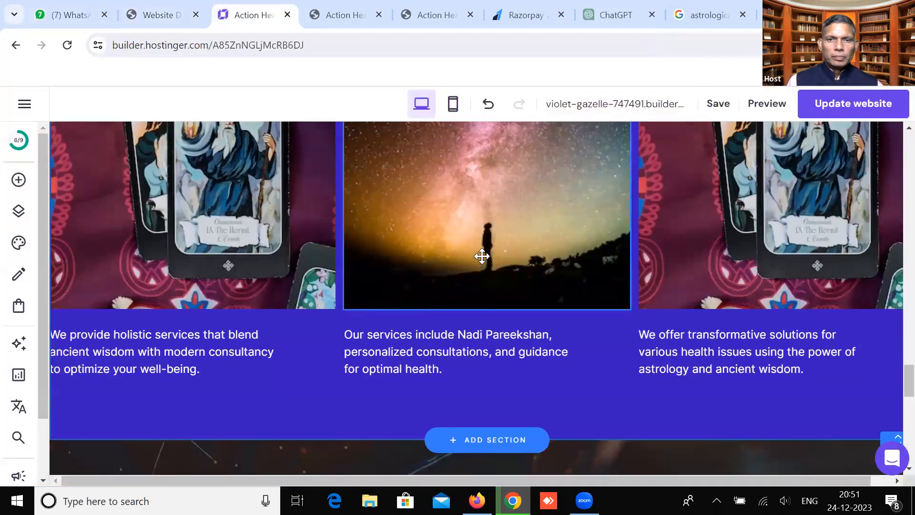
Copy both Hindi opening paragraphs from the blue section's text block, then switch to WhatsApp
{"action": "scroll", "coordinate": [481, 256], "scroll_direction": "up", "scroll_amount": 20}
{"action": "scroll", "coordinate": [481, 257], "scroll_direction": "up", "scroll_amount": 10}
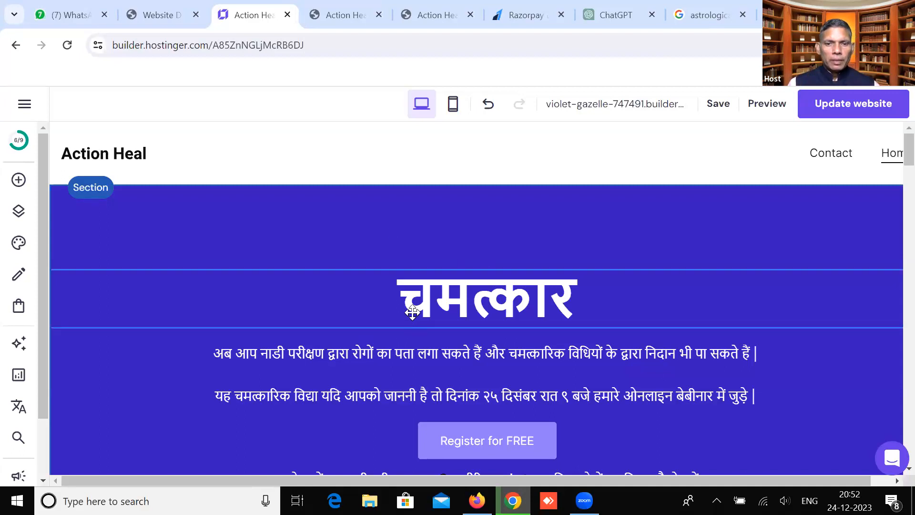
{"action": "left_click", "coordinate": [363, 352]}
{"action": "left_click", "coordinate": [687, 396]}
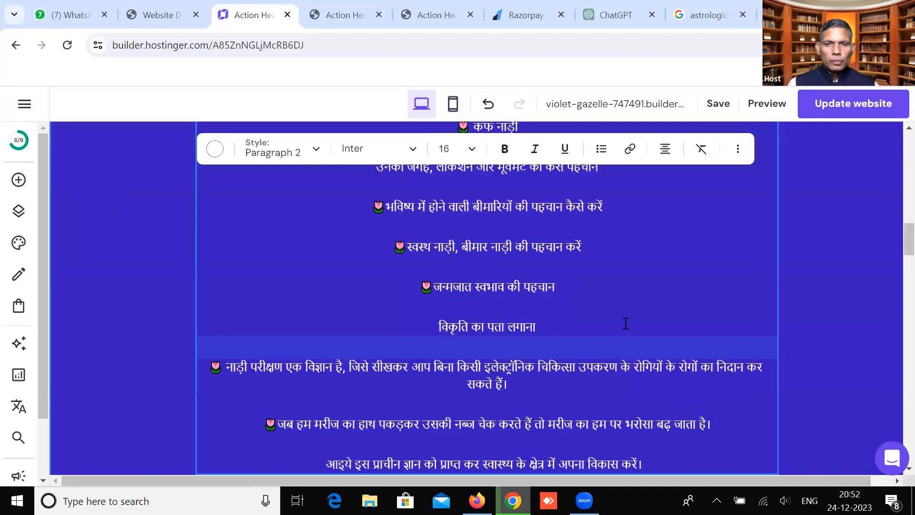
{"action": "scroll", "coordinate": [576, 239], "scroll_direction": "up", "scroll_amount": 15}
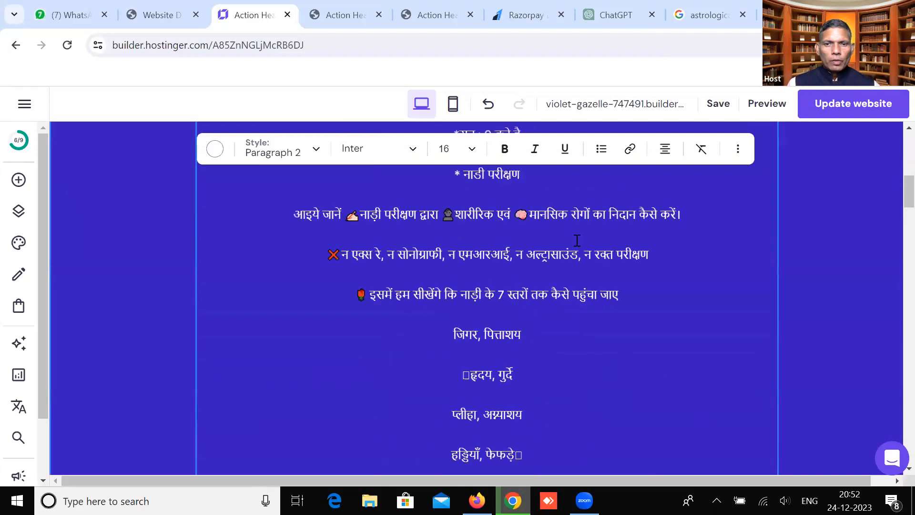
{"action": "scroll", "coordinate": [575, 240], "scroll_direction": "up", "scroll_amount": 4}
{"action": "double_click", "coordinate": [549, 355]}
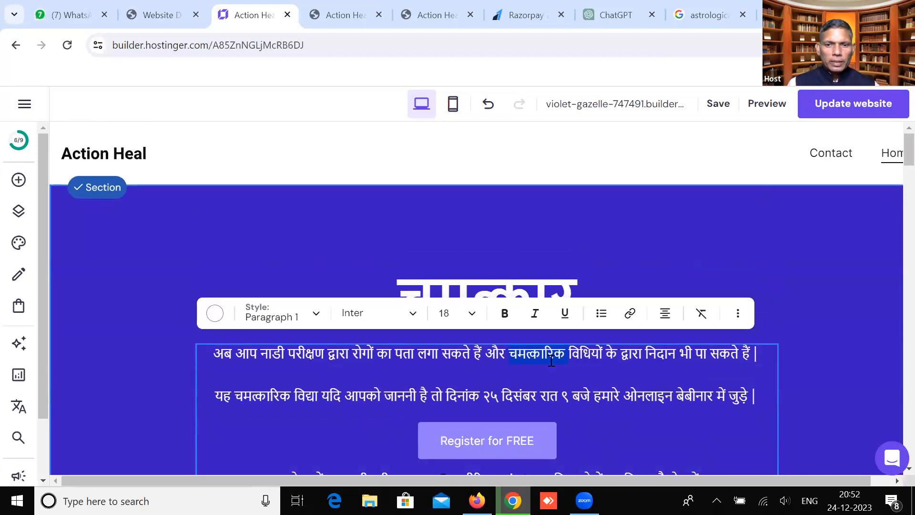
{"action": "left_click_drag", "start_coordinate": [212, 353], "coordinate": [766, 396]}
{"action": "right_click", "coordinate": [720, 395]}
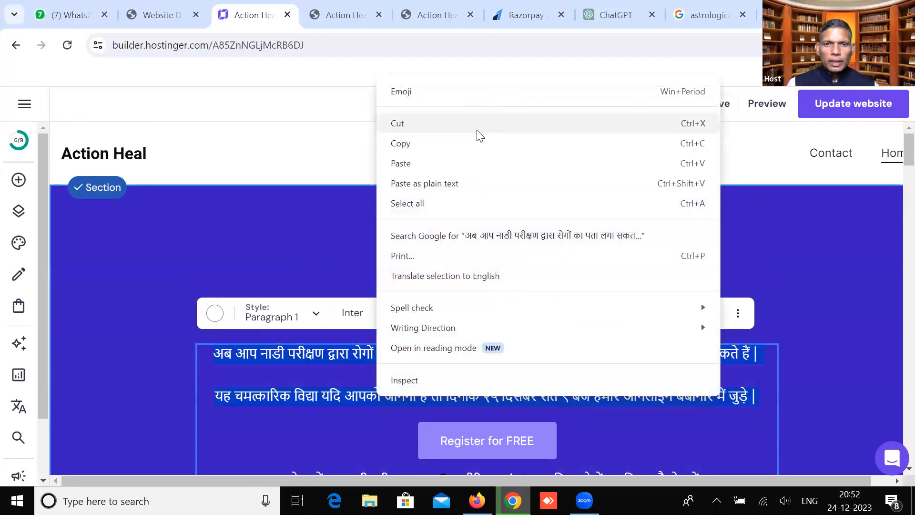
{"action": "left_click", "coordinate": [400, 143]}
{"action": "left_click", "coordinate": [72, 13]}
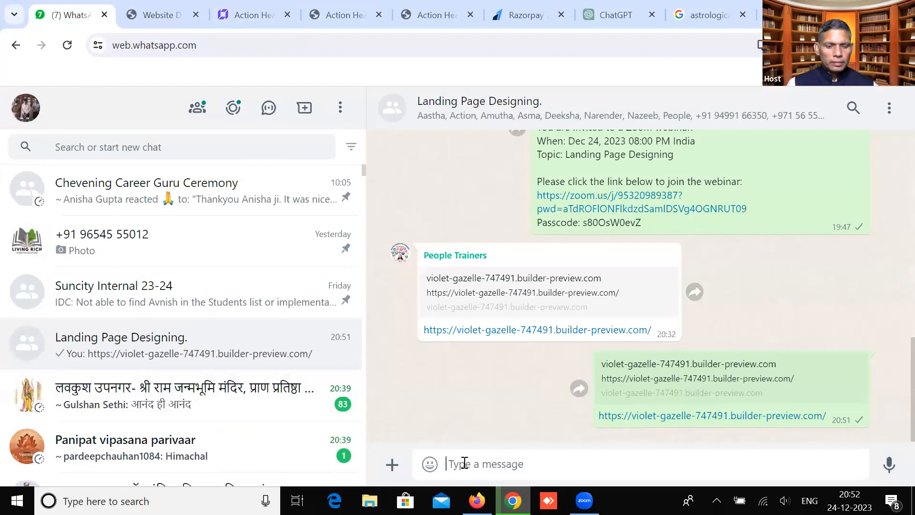
Paste the Hindi paragraphs as a draft with a blank line above, then switch WhatsApp windows
{"action": "key", "text": "ctrl+v"}
{"action": "left_click", "coordinate": [449, 402]}
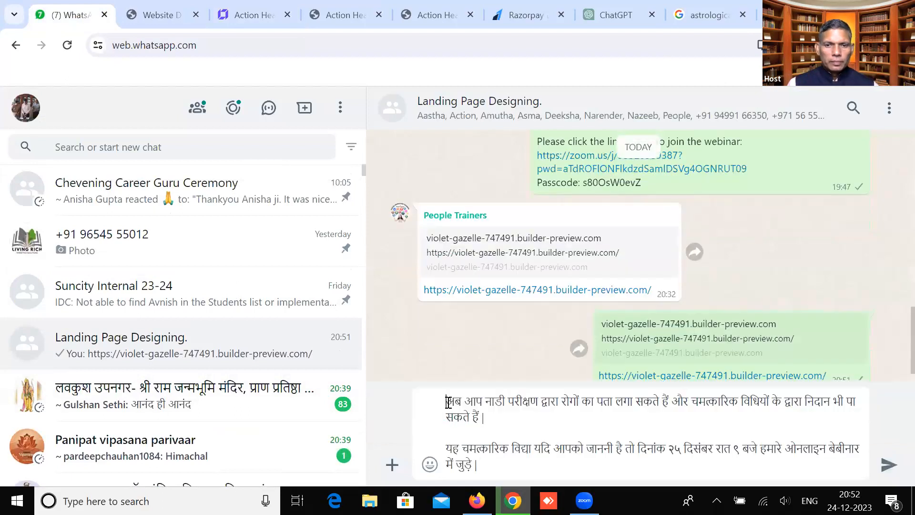
{"action": "key", "text": "shift+Return"}
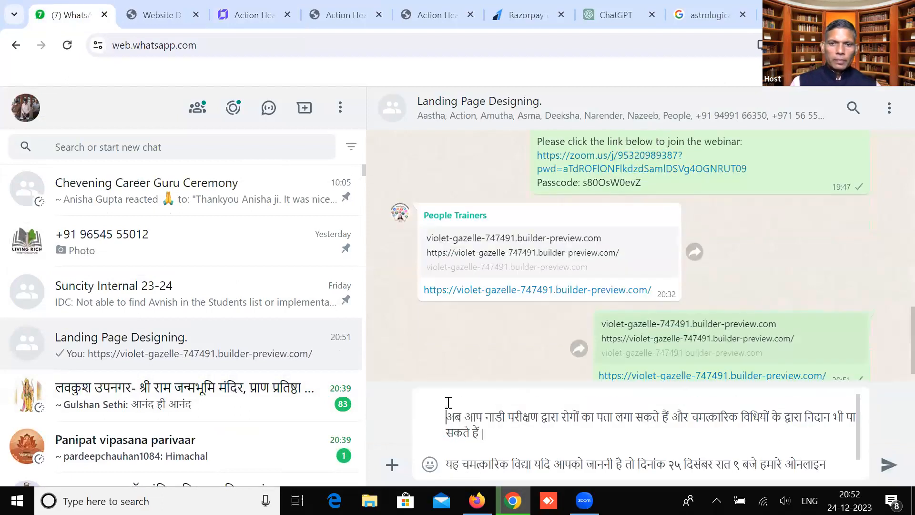
{"action": "scroll", "coordinate": [572, 276], "scroll_direction": "up", "scroll_amount": 2}
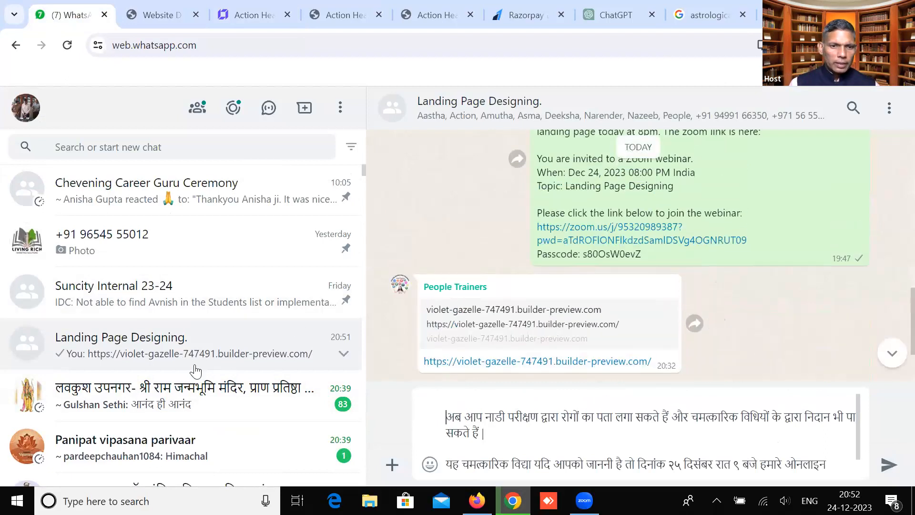
{"action": "scroll", "coordinate": [183, 376], "scroll_direction": "down", "scroll_amount": 1}
{"action": "scroll", "coordinate": [184, 377], "scroll_direction": "down", "scroll_amount": 2}
{"action": "scroll", "coordinate": [184, 376], "scroll_direction": "down", "scroll_amount": 6}
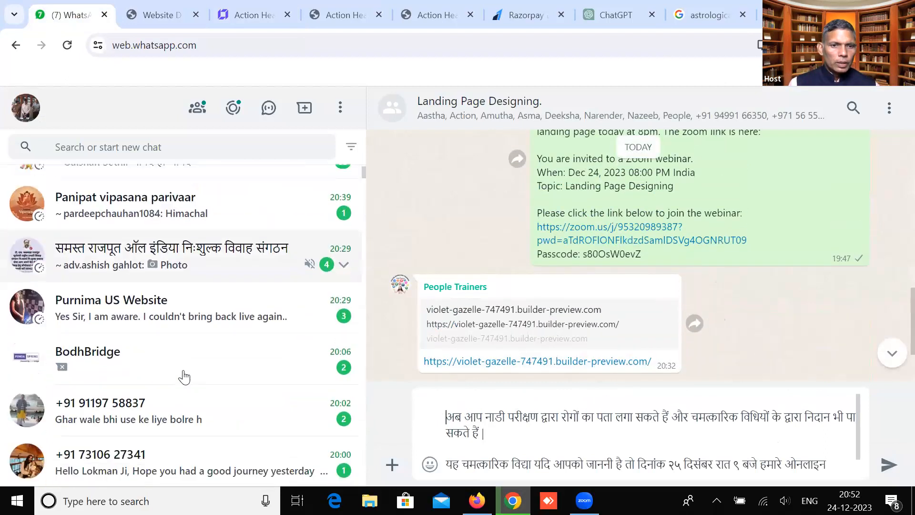
{"action": "scroll", "coordinate": [181, 376], "scroll_direction": "up", "scroll_amount": 9}
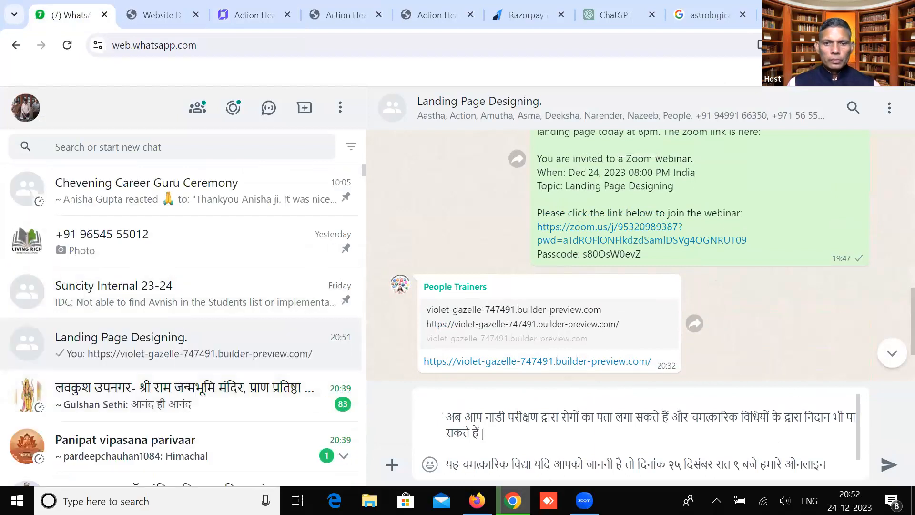
{"action": "key", "text": "alt+Tab"}
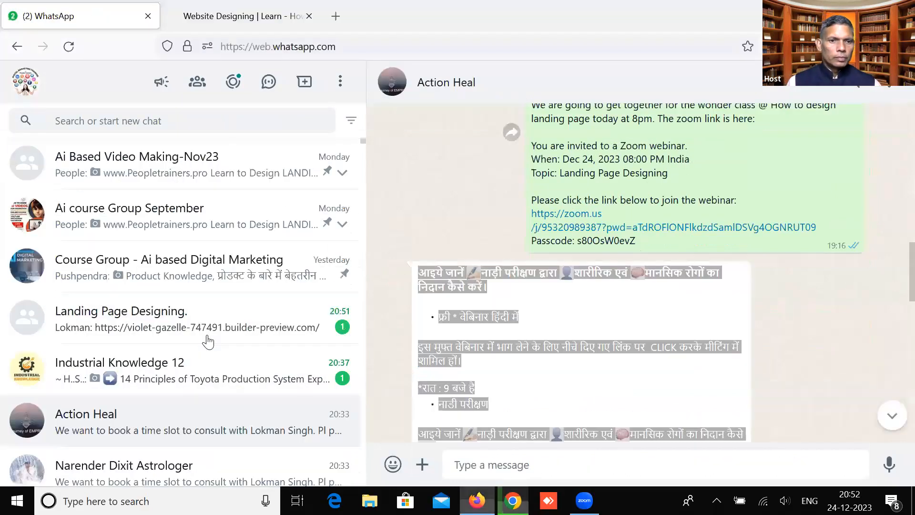
Copy the Hindi नाड़ी परीक्षण webinar invitation from the Action Heal chat, then return to the group window
{"action": "left_click", "coordinate": [422, 275]}
{"action": "left_click_drag", "start_coordinate": [422, 274], "coordinate": [455, 408]}
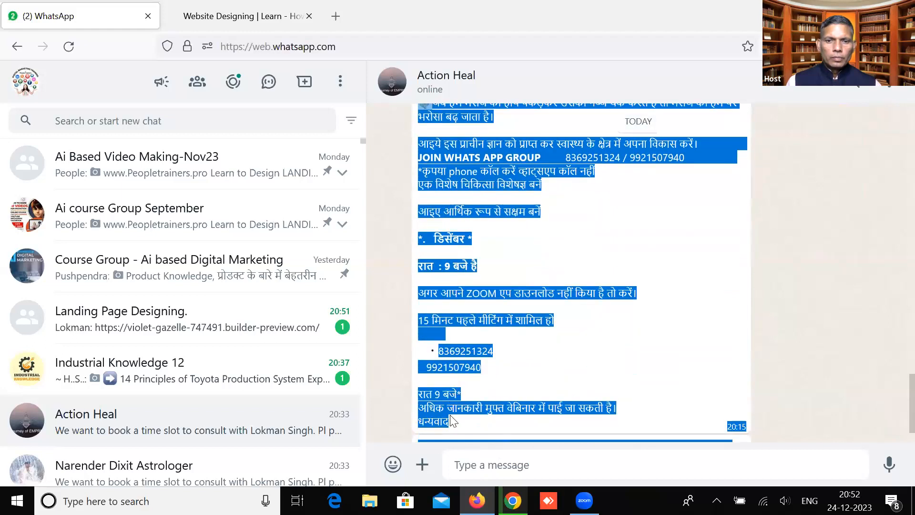
{"action": "right_click", "coordinate": [474, 159]}
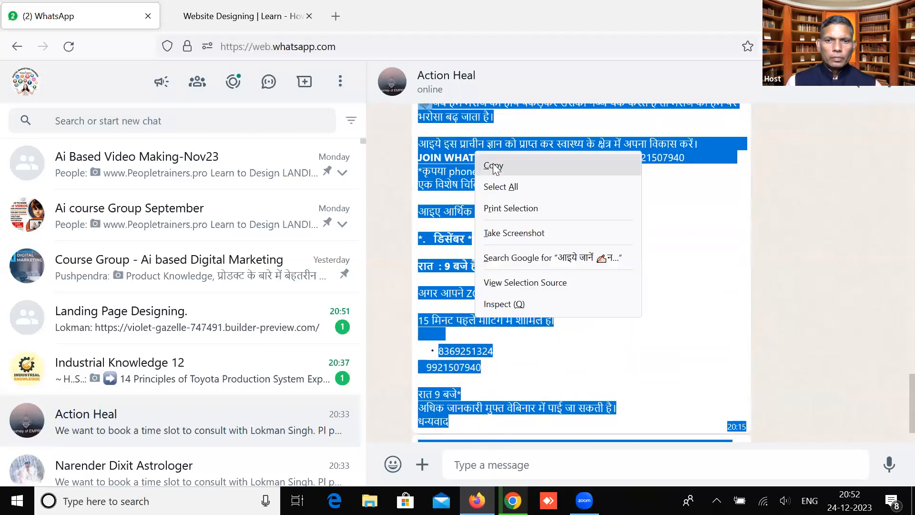
{"action": "left_click", "coordinate": [468, 167]}
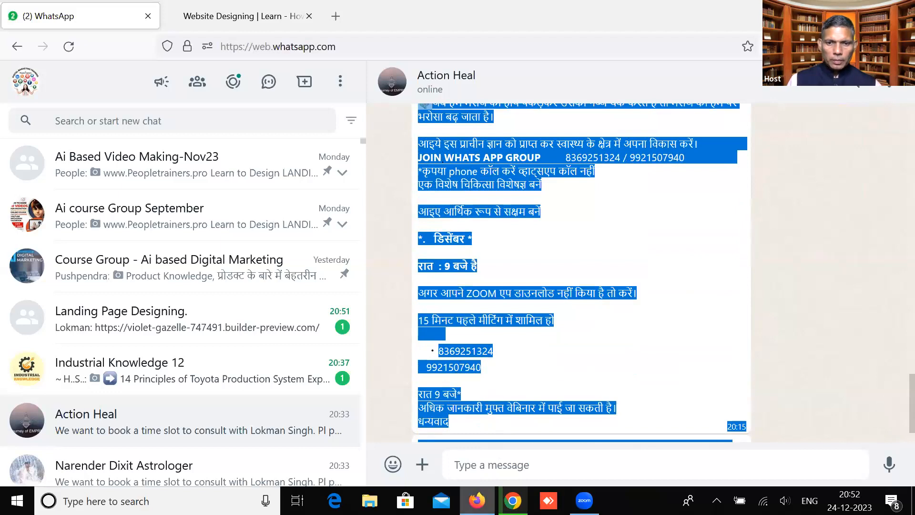
{"action": "left_click", "coordinate": [513, 501]}
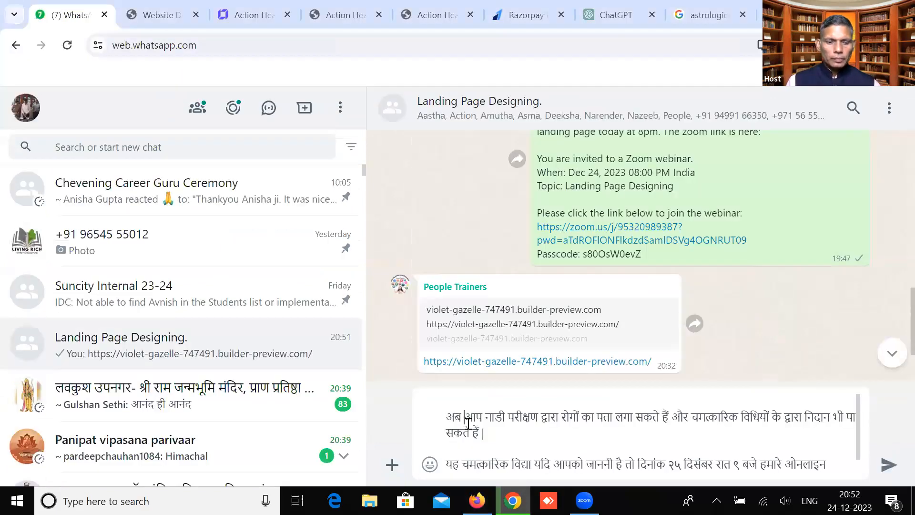
Replace the group draft with the pasted Hindi announcement and delete the opening words आइये जानें
{"action": "key", "text": "ctrl+a"}
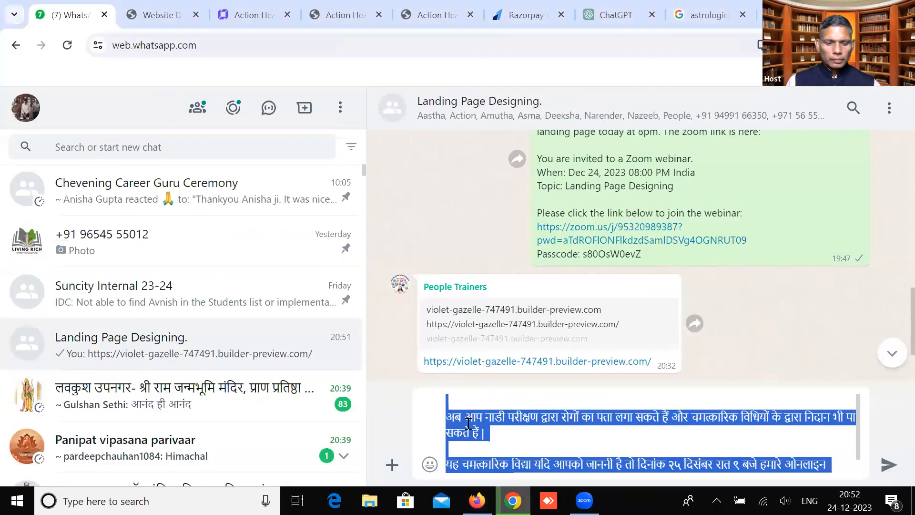
{"action": "key", "text": "ctrl+v"}
{"action": "scroll", "coordinate": [469, 423], "scroll_direction": "up", "scroll_amount": 5}
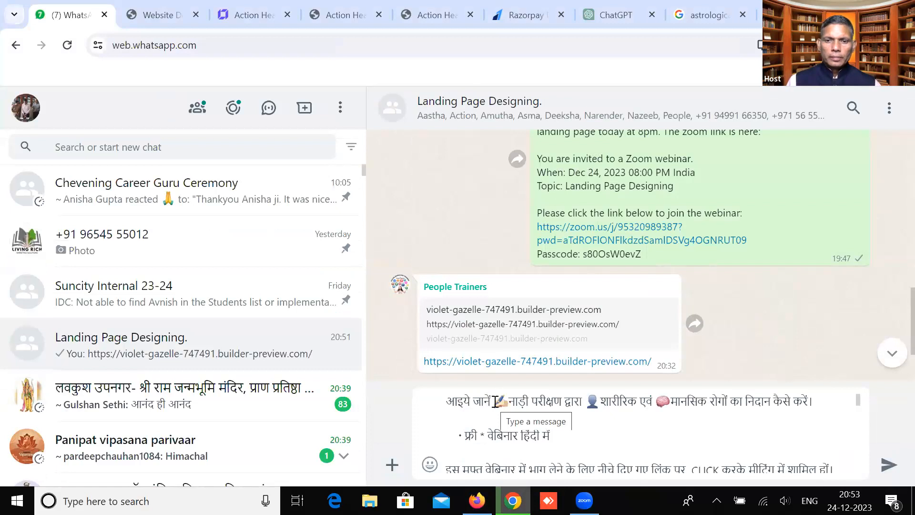
{"action": "left_click_drag", "start_coordinate": [496, 401], "coordinate": [446, 401]}
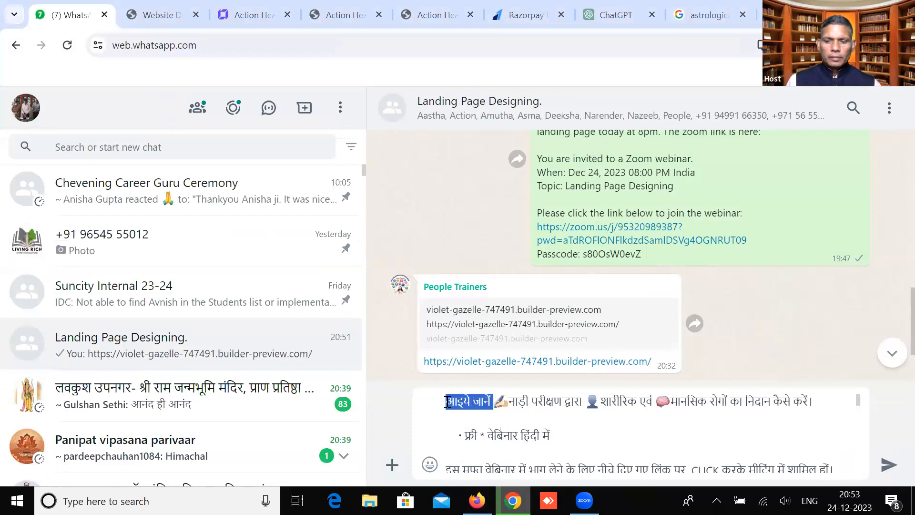
{"action": "key", "text": "BackSpace"}
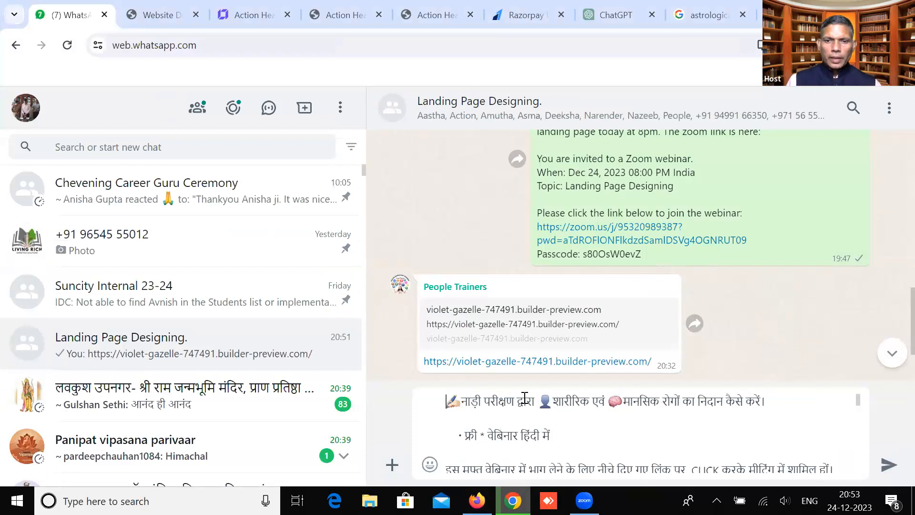
Break the announcement into separate lines after नाड़ी परीक्षण द्वारा, शारीरिक एवं and the webinar bullet
{"action": "left_click", "coordinate": [542, 399]}
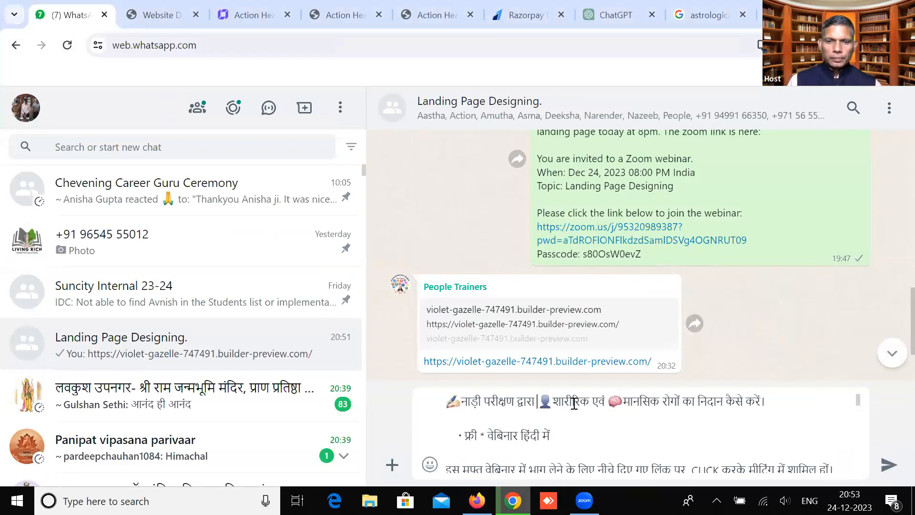
{"action": "key", "text": "shift+Return"}
{"action": "key", "text": "Right"}
{"action": "key", "text": "Right"}
{"action": "key", "text": "Right"}
{"action": "key", "text": "Right"}
{"action": "key", "text": "Right"}
{"action": "key", "text": "Right"}
{"action": "key", "text": "Right"}
{"action": "key", "text": "Right"}
{"action": "key", "text": "Right"}
{"action": "key", "text": "Right"}
{"action": "key", "text": "Right"}
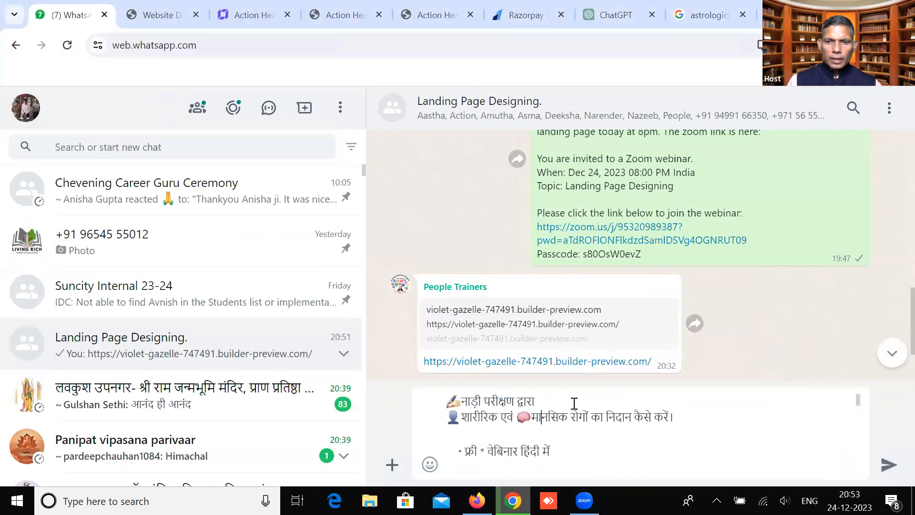
{"action": "key", "text": "shift+Return"}
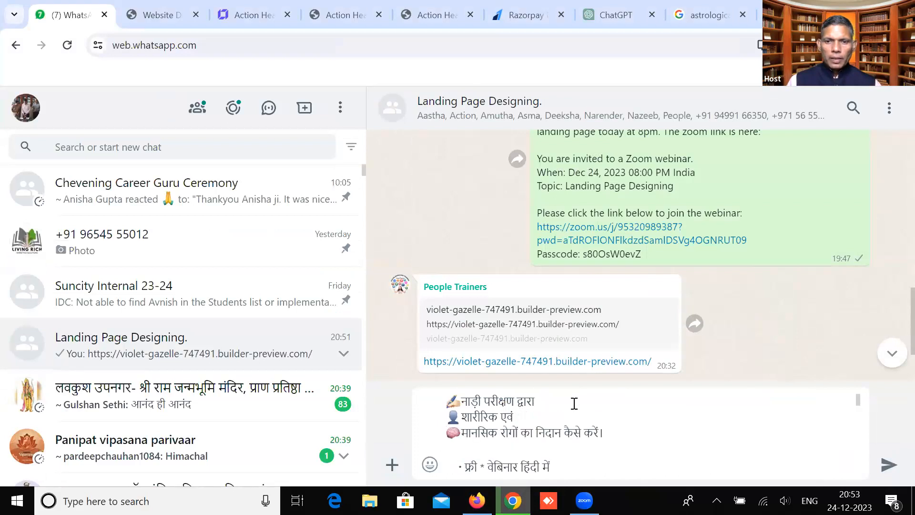
{"action": "key", "text": "Down"}
{"action": "key", "text": "Down"}
{"action": "key", "text": "Up"}
{"action": "key", "text": "Up"}
{"action": "key", "text": "Right"}
{"action": "key", "text": "Right"}
{"action": "key", "text": "Right"}
{"action": "key", "text": "Right"}
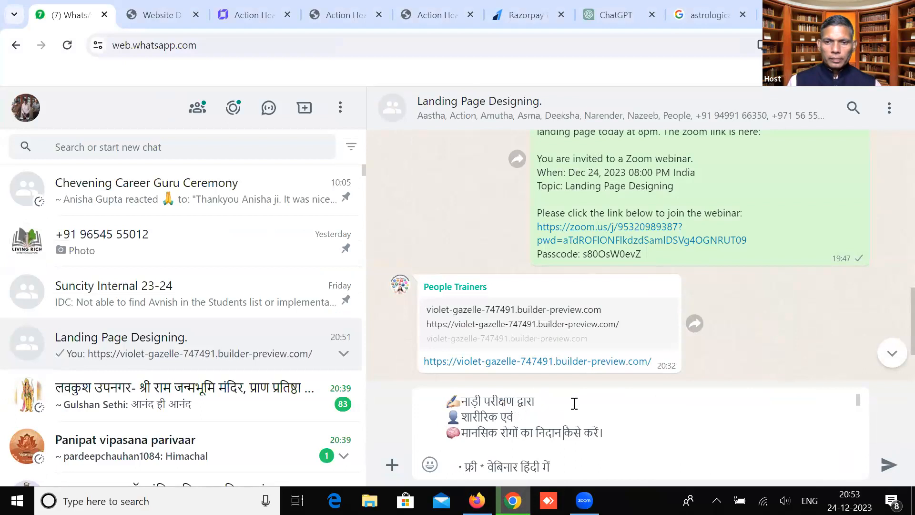
{"action": "key", "text": "Up"}
{"action": "key", "text": "Down"}
{"action": "key", "text": "Down"}
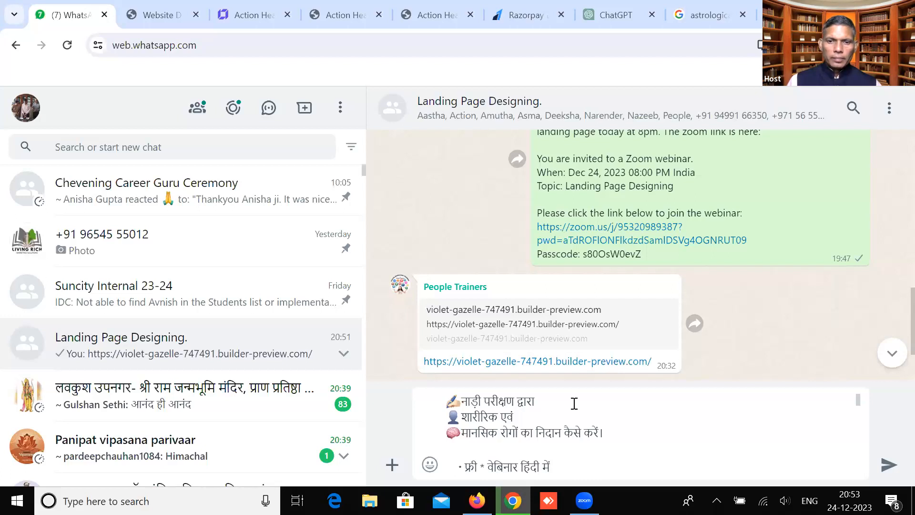
{"action": "key", "text": "shift+Return"}
{"action": "key", "text": "Down"}
{"action": "key", "text": "Up"}
{"action": "key", "text": "Up"}
{"action": "key", "text": "Right"}
{"action": "key", "text": "Right"}
Switch input to Hindi and edit the bullet to read जाने फ्री वेबिनार हिंदी में
{"action": "left_click", "coordinate": [810, 500]}
{"action": "left_click", "coordinate": [774, 415]}
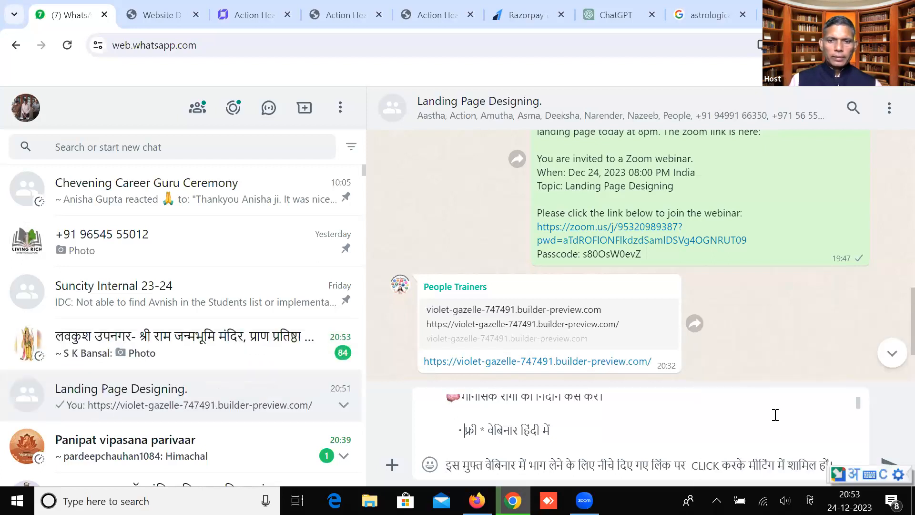
{"action": "type", "text": "जाने"}
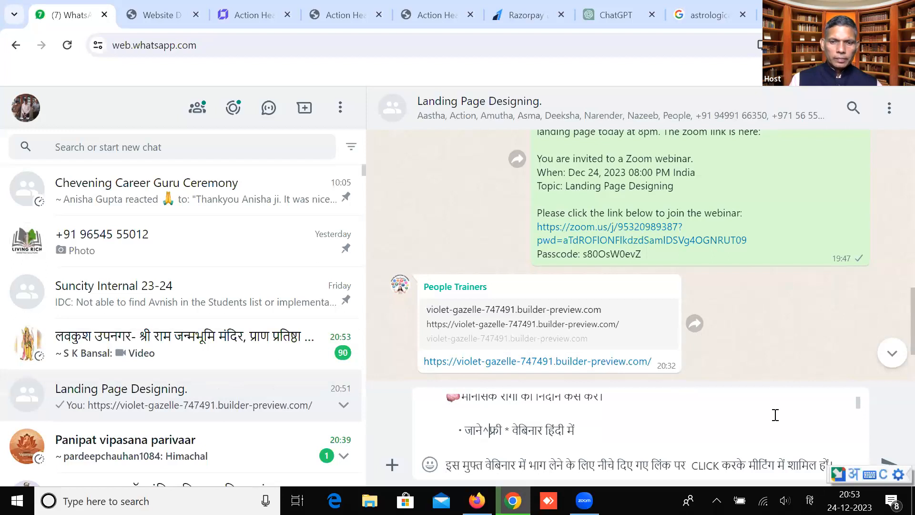
{"action": "key", "text": "BackSpace"}
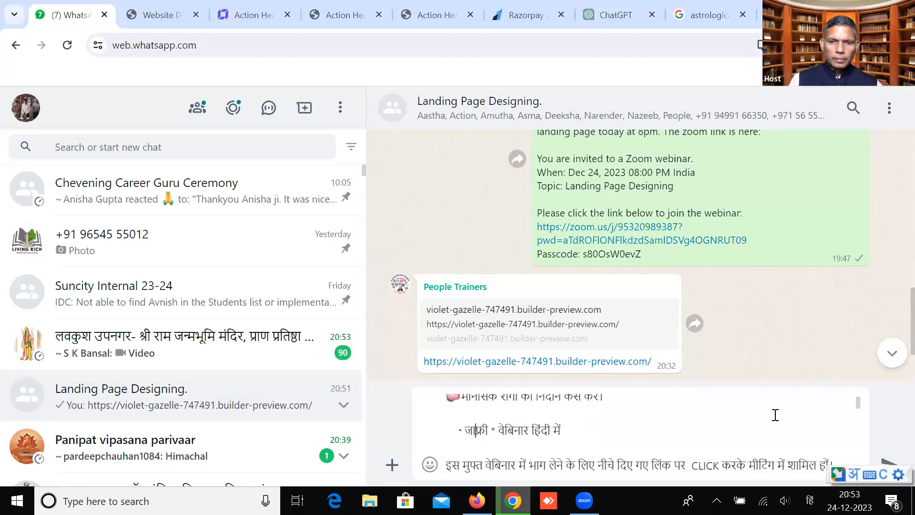
{"action": "type", "text": "ने^"}
{"action": "key", "text": "BackSpace"}
{"action": "key", "text": "BackSpace"}
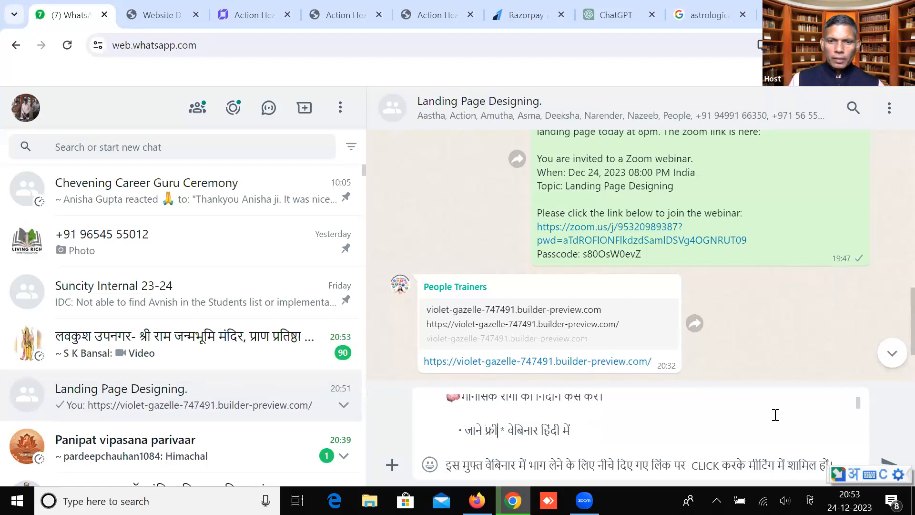
{"action": "key", "text": "Delete"}
{"action": "key", "text": "Delete"}
{"action": "key", "text": "Delete"}
{"action": "key", "text": "Right"}
{"action": "key", "text": "Right"}
{"action": "key", "text": "Right"}
{"action": "key", "text": "Right"}
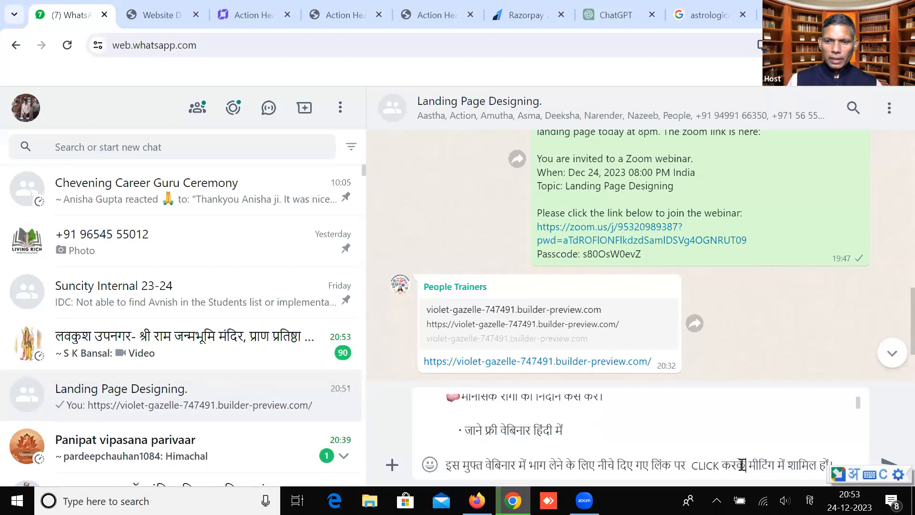
Paste the रात : 9 बजे है and नाडी परीक्षण lines, and add a blank line after the first line
{"action": "type", "text": "*रात : 9 बजे है"}
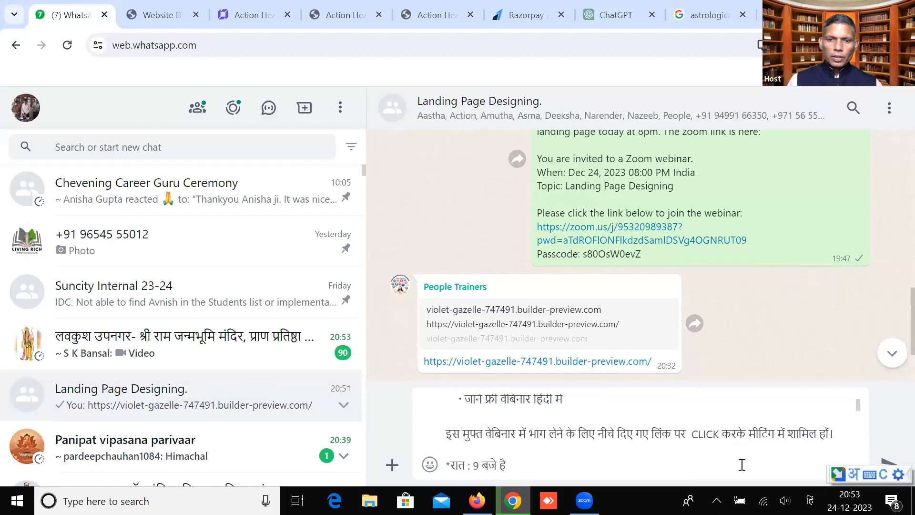
{"action": "type", "text": "• नाडी परीक्षण"}
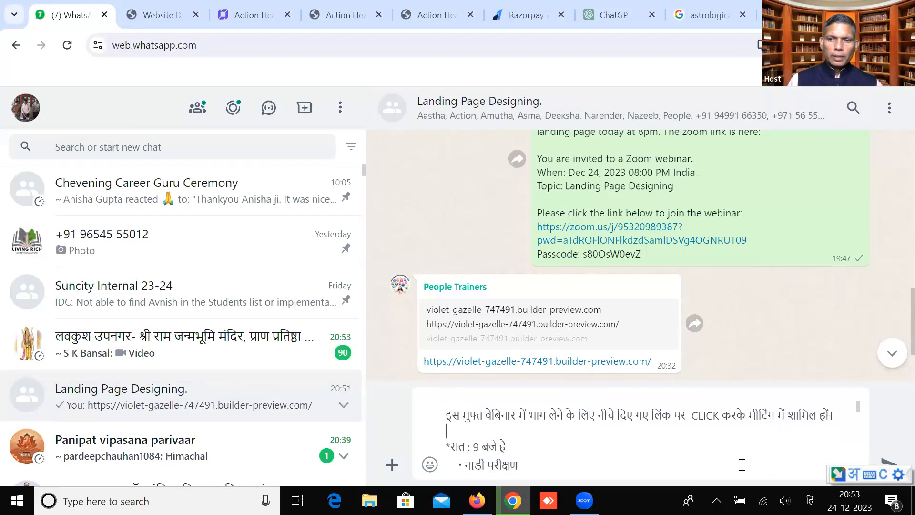
{"action": "left_click", "coordinate": [843, 415]}
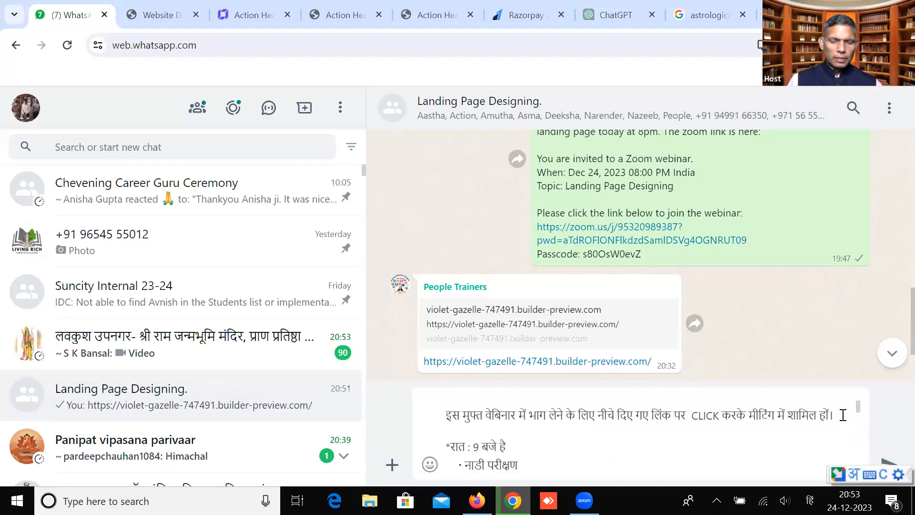
{"action": "key", "text": "shift+Return"}
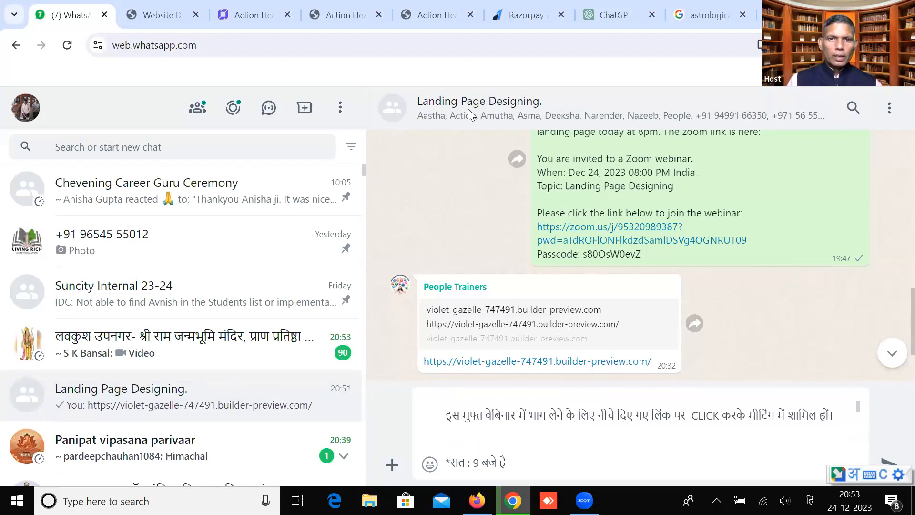
Copy the builder.hostinger.com page address from the Hostinger tab
{"action": "left_click", "coordinate": [256, 12]}
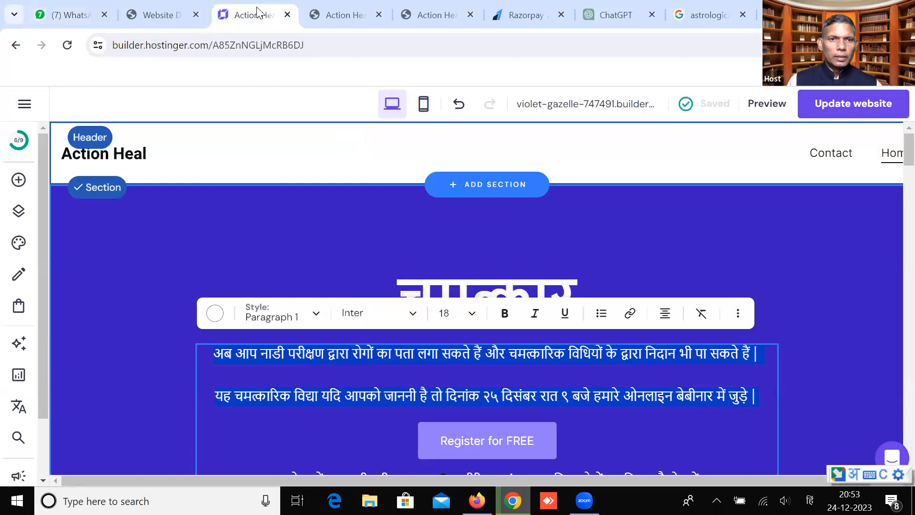
{"action": "double_click", "coordinate": [200, 47]}
{"action": "left_click_drag", "start_coordinate": [196, 46], "coordinate": [106, 45]}
{"action": "right_click", "coordinate": [145, 45]}
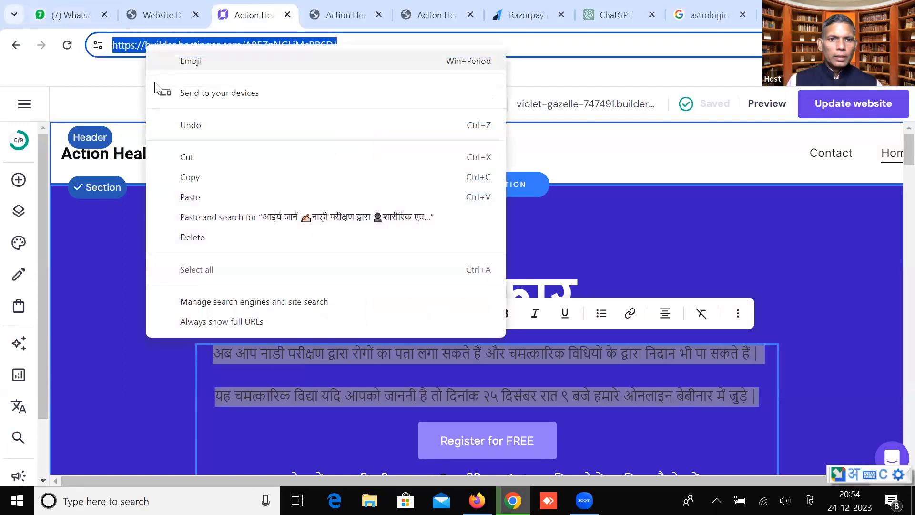
{"action": "left_click", "coordinate": [172, 177]}
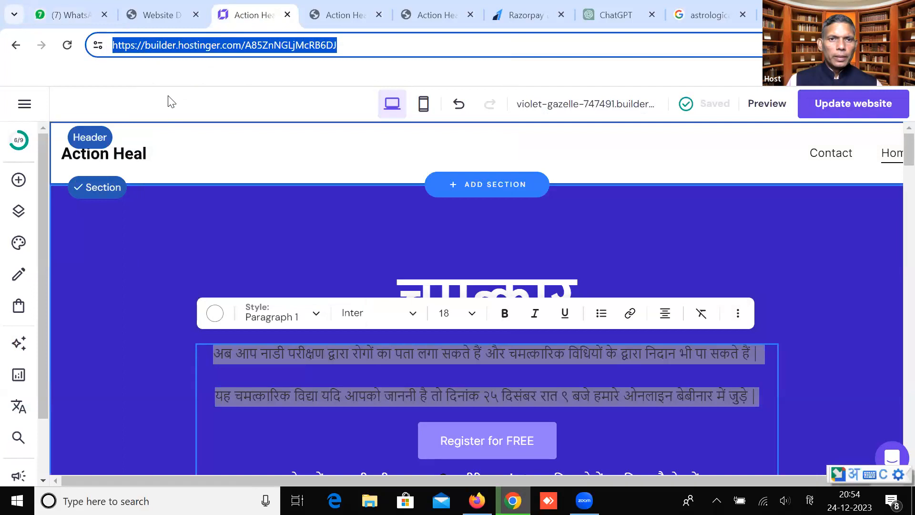
Paste the builder link into the group draft with a blank line above it
{"action": "left_click", "coordinate": [77, 6]}
{"action": "left_click", "coordinate": [476, 433]}
{"action": "key", "text": "ctrl+v"}
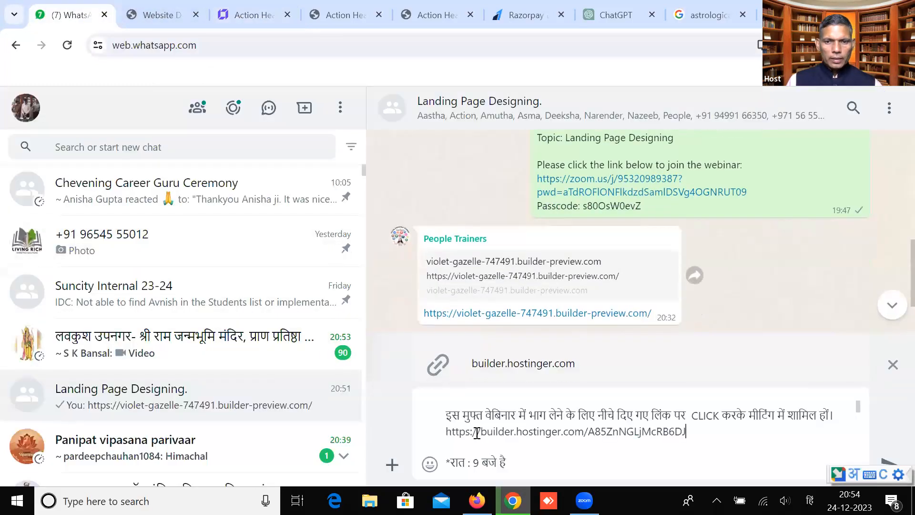
{"action": "left_click", "coordinate": [447, 429]}
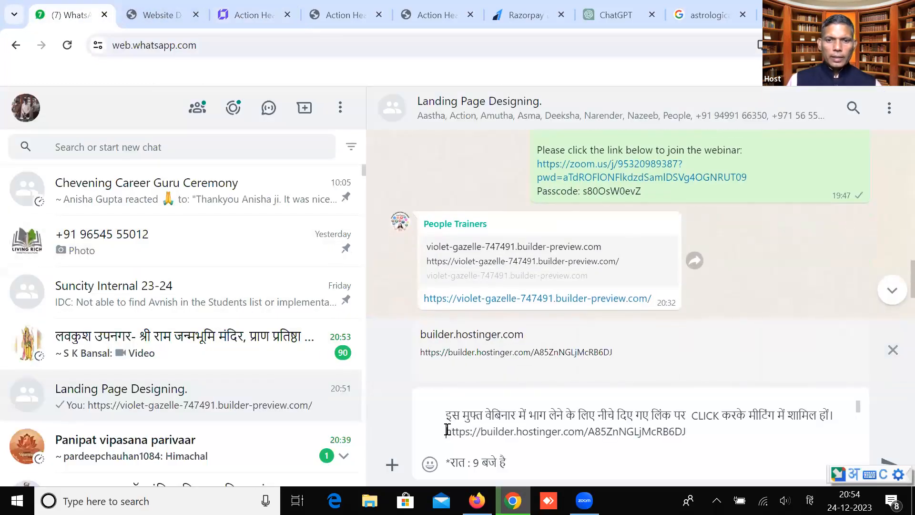
{"action": "key", "text": "shift+Return"}
{"action": "key", "text": "Down"}
{"action": "key", "text": "Down"}
{"action": "key", "text": "Up"}
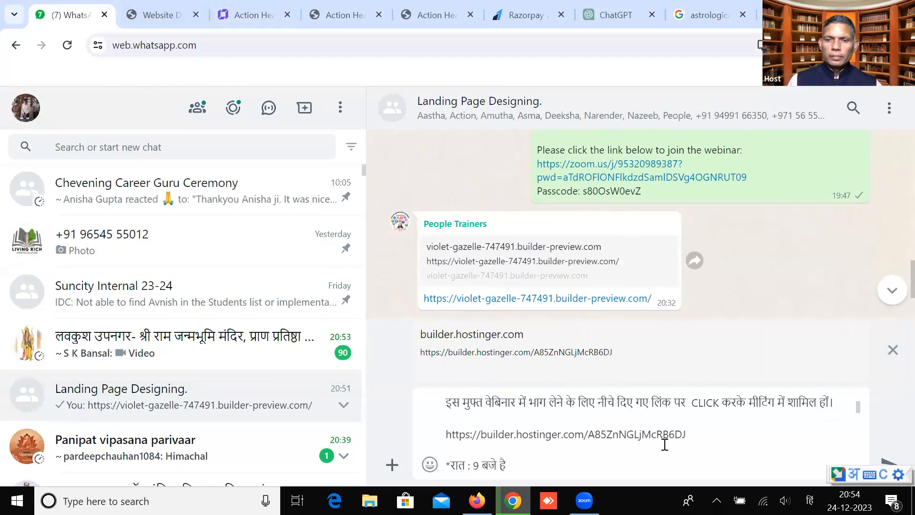
{"action": "left_click", "coordinate": [686, 431]}
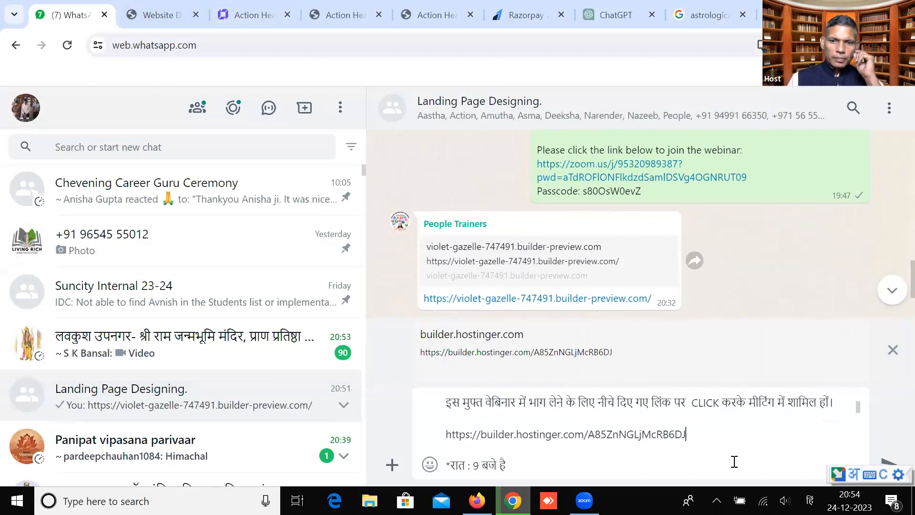
Delete the old time line, then paste the invitation sentence and the time line above the link
{"action": "key", "text": "Down"}
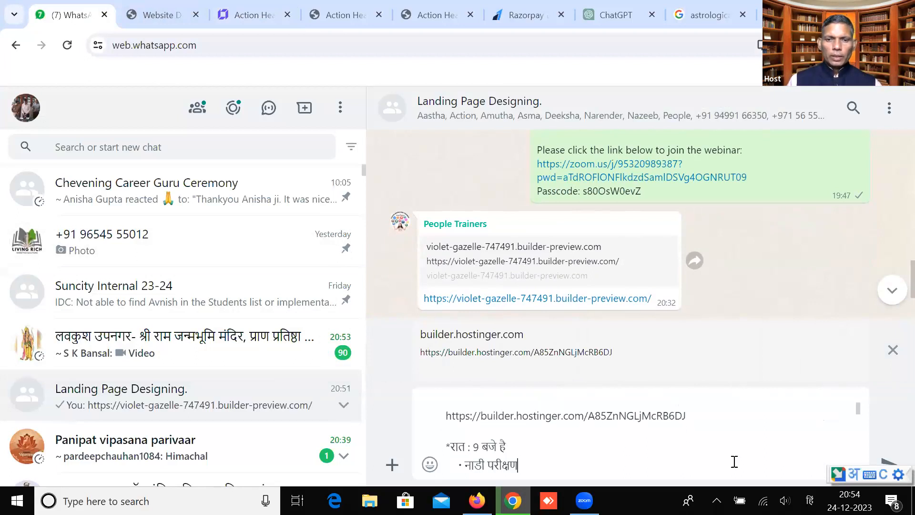
{"action": "key", "text": "shift+Left"}
{"action": "key", "text": "shift+Left"}
{"action": "key", "text": "shift+Left"}
{"action": "key", "text": "shift+Left"}
{"action": "key", "text": "shift+Left"}
{"action": "key", "text": "shift+Left"}
{"action": "key", "text": "shift+Left"}
{"action": "key", "text": "shift+Left"}
{"action": "key", "text": "shift+Left"}
{"action": "key", "text": "shift+Left"}
{"action": "key", "text": "shift+Left"}
{"action": "key", "text": "BackSpace"}
{"action": "key", "text": "BackSpace"}
{"action": "key", "text": "Up"}
{"action": "key", "text": "Up"}
{"action": "key", "text": "Up"}
{"action": "type", "text": "इस मुफ्त वेबिनार में भाग लेने के लिए नीचे दिए गए लिंक पर  CLICK करके मीटिंग में शामिल हों।"}
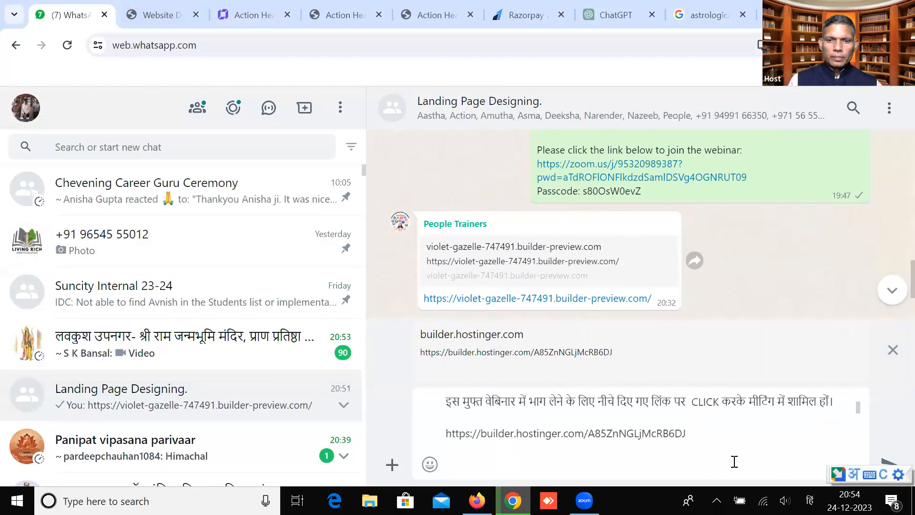
{"action": "key", "text": "shift+Return"}
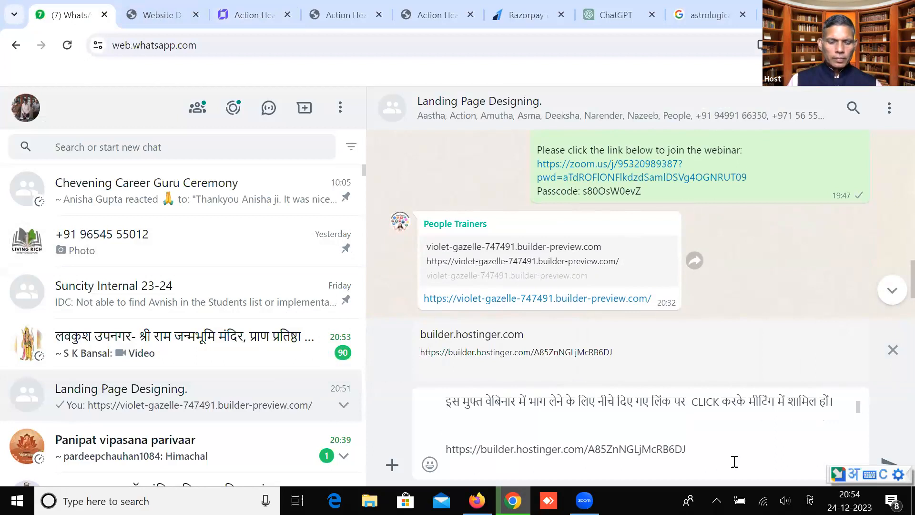
{"action": "type", "text": "*रात : 9 बजे है"}
Edit the time line to read *२५ दिसंबर रात 9 बजे, removing ':' and 'है'
{"action": "key", "text": "Left"}
{"action": "key", "text": "Left"}
{"action": "key", "text": "Left"}
{"action": "key", "text": "Left"}
{"action": "key", "text": "Left"}
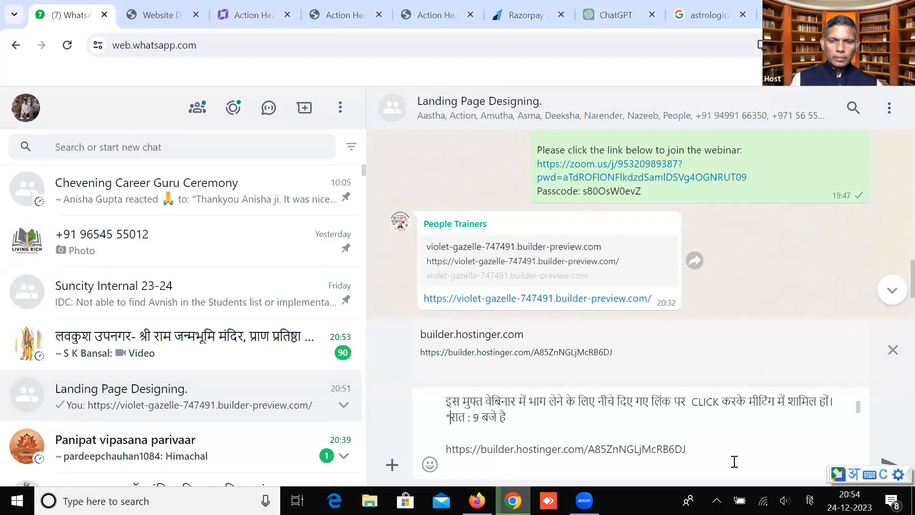
{"action": "type", "text": "२५"}
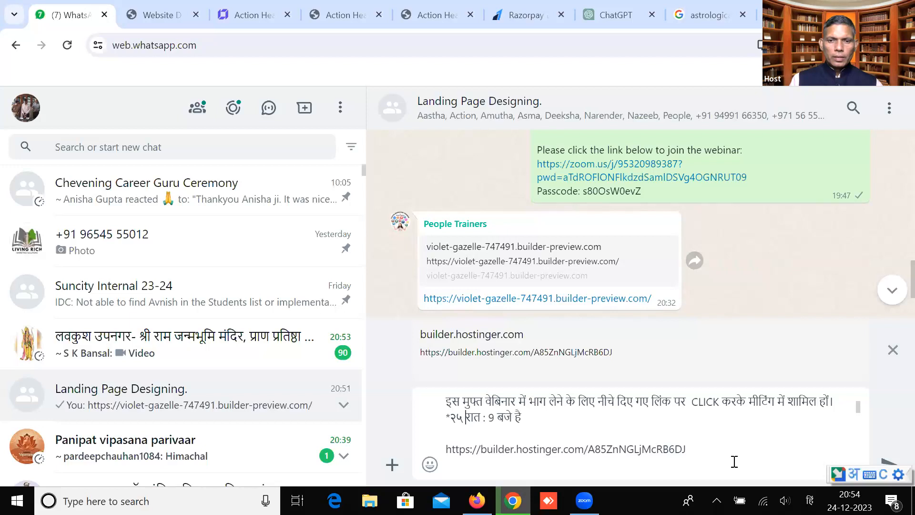
{"action": "type", "text": " दिसंबर"}
{"action": "key", "text": "Delete"}
{"action": "key", "text": "Right"}
{"action": "key", "text": "Right"}
{"action": "key", "text": "Right"}
{"action": "key", "text": "Right"}
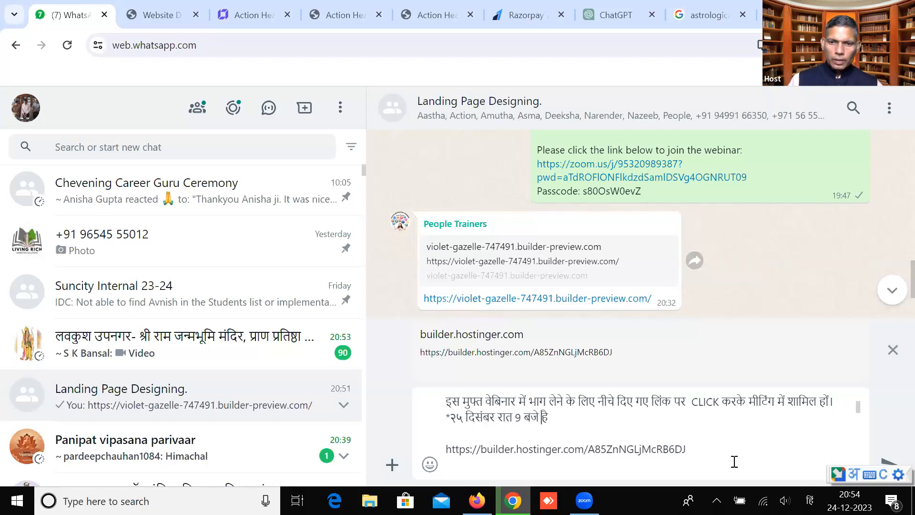
{"action": "key", "text": "Delete"}
{"action": "key", "text": "Right"}
{"action": "key", "text": "BackSpace"}
{"action": "key", "text": "BackSpace"}
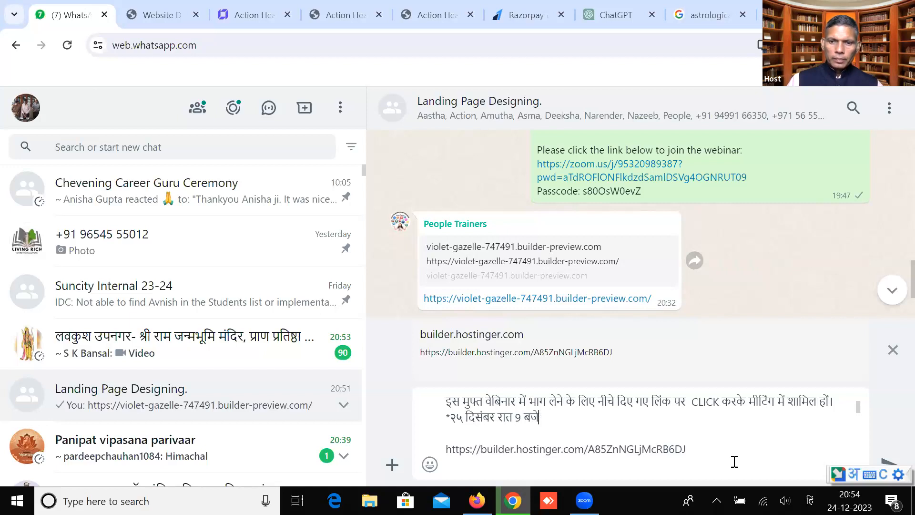
{"action": "key", "text": "Down"}
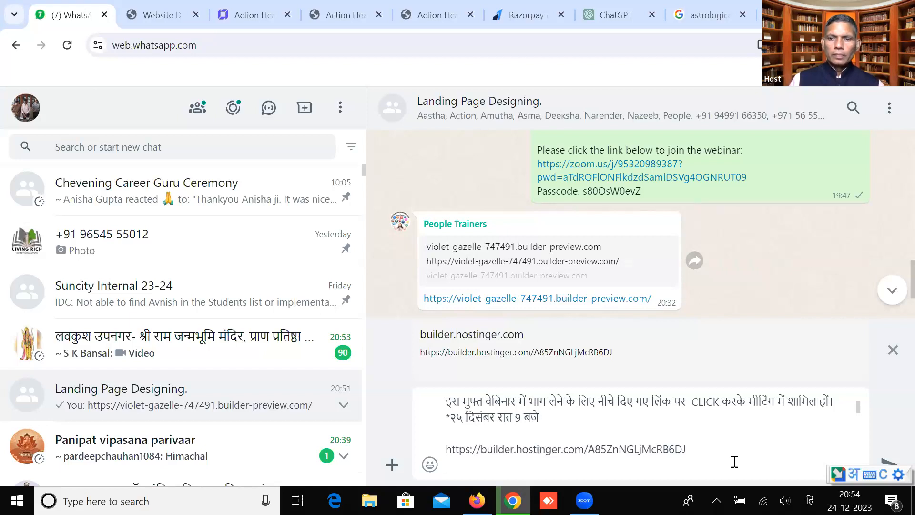
{"action": "key", "text": "Down"}
{"action": "key", "text": "Down"}
{"action": "key", "text": "Down"}
{"action": "key", "text": "Down"}
{"action": "key", "text": "Down"}
{"action": "key", "text": "Down"}
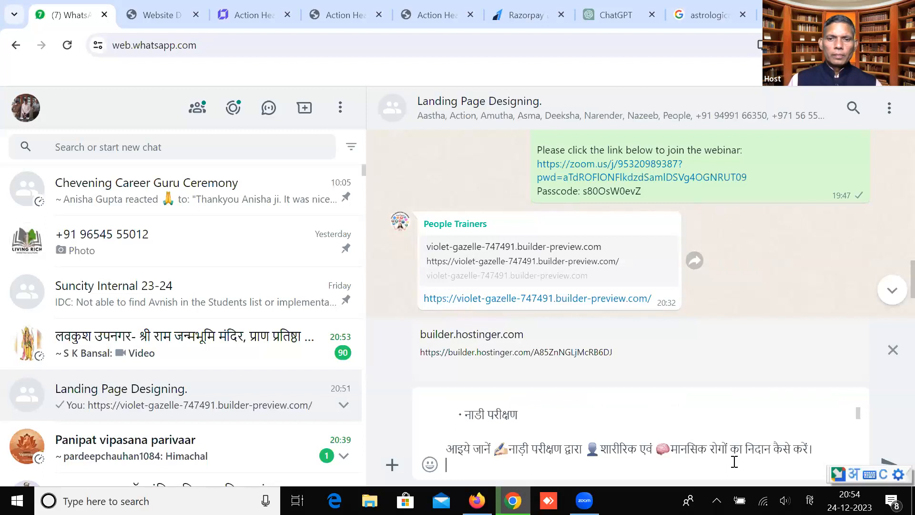
{"action": "key", "text": "Down"}
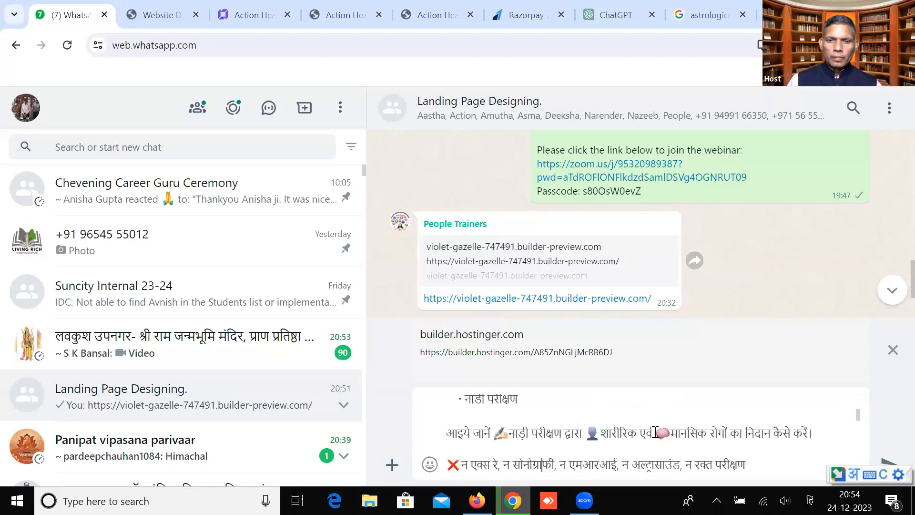
Delete the नाडी परीक्षण heading and its आइये जानें sentence from the draft
{"action": "left_click_drag", "start_coordinate": [451, 398], "coordinate": [831, 444]}
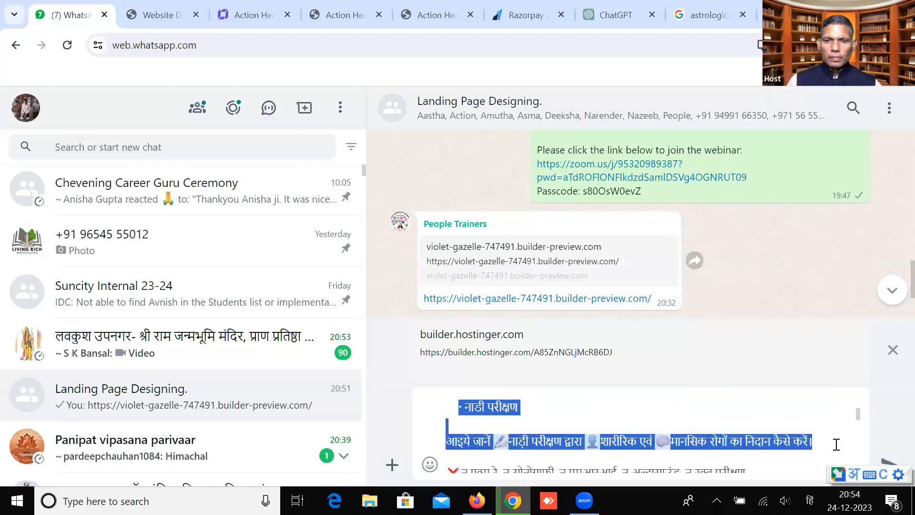
{"action": "key", "text": "BackSpace"}
{"action": "key", "text": "BackSpace"}
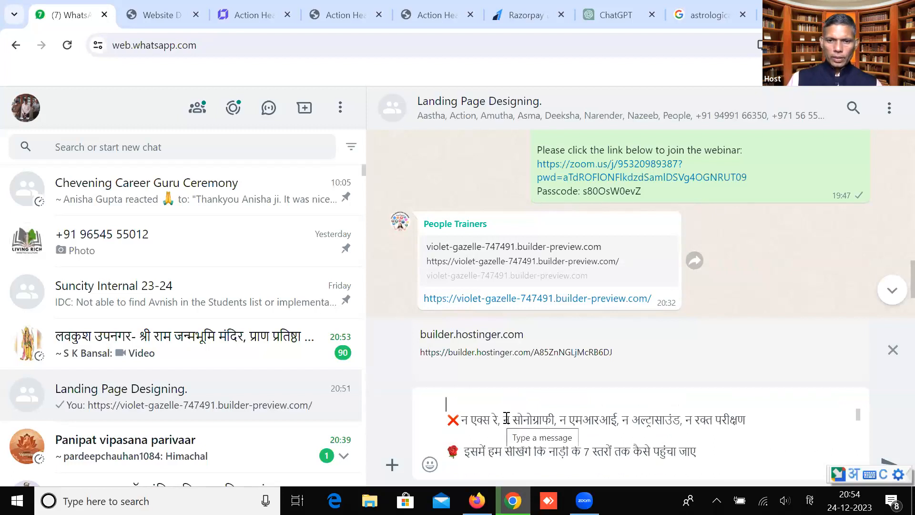
{"action": "scroll", "coordinate": [495, 456], "scroll_direction": "down", "scroll_amount": 5}
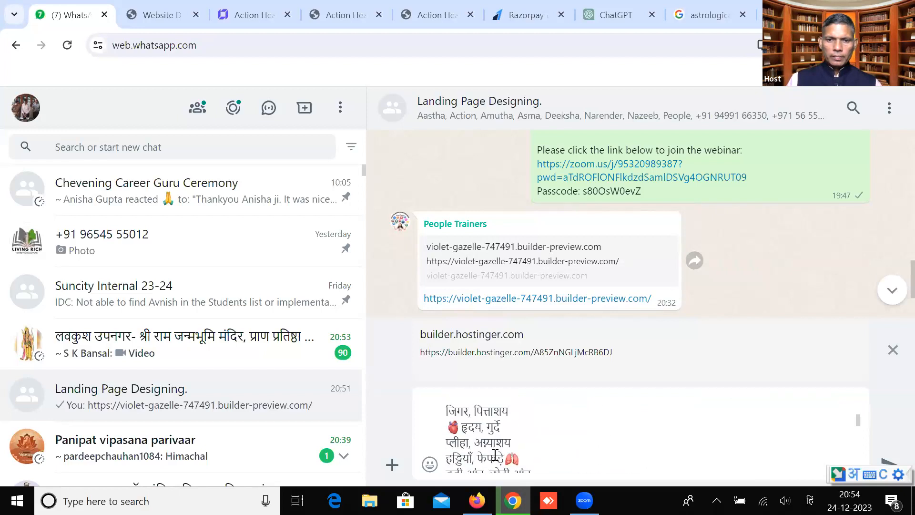
{"action": "scroll", "coordinate": [505, 457], "scroll_direction": "down", "scroll_amount": 1}
{"action": "scroll", "coordinate": [506, 456], "scroll_direction": "down", "scroll_amount": 10}
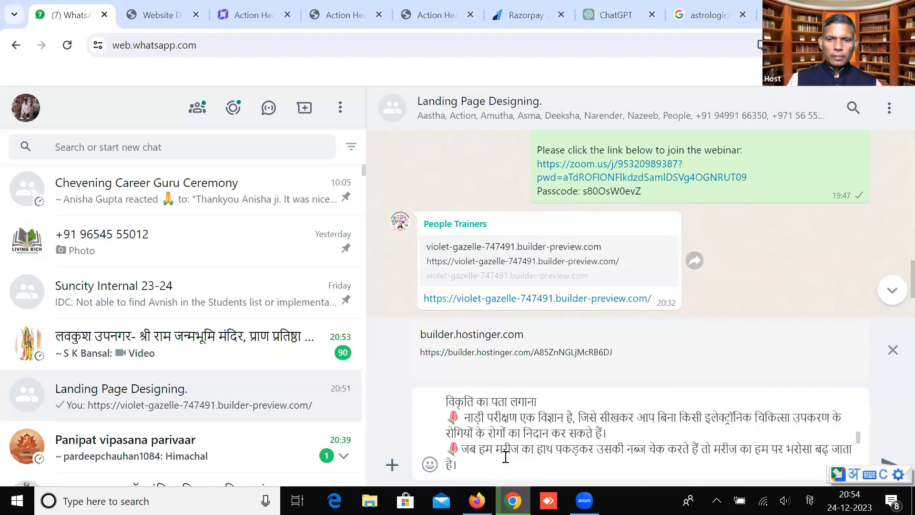
{"action": "scroll", "coordinate": [505, 457], "scroll_direction": "down", "scroll_amount": 6}
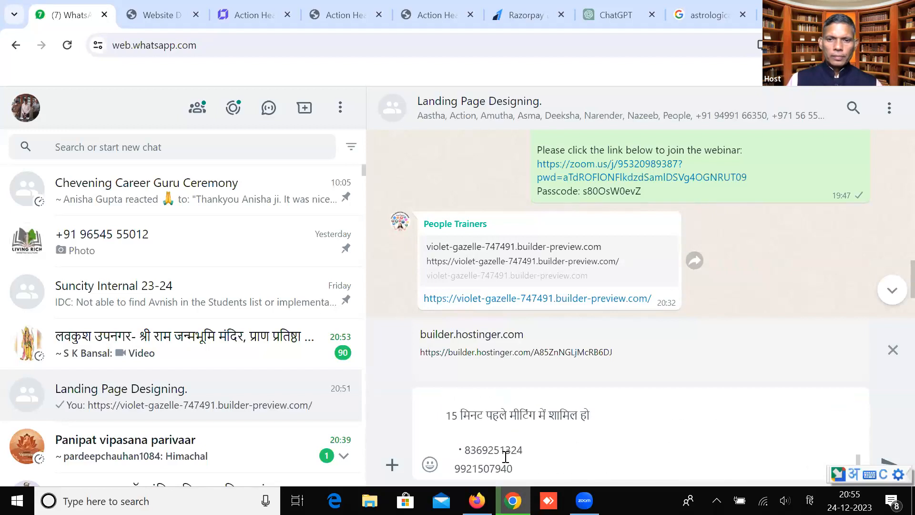
{"action": "scroll", "coordinate": [505, 457], "scroll_direction": "down", "scroll_amount": 3}
{"action": "scroll", "coordinate": [505, 456], "scroll_direction": "up", "scroll_amount": 2}
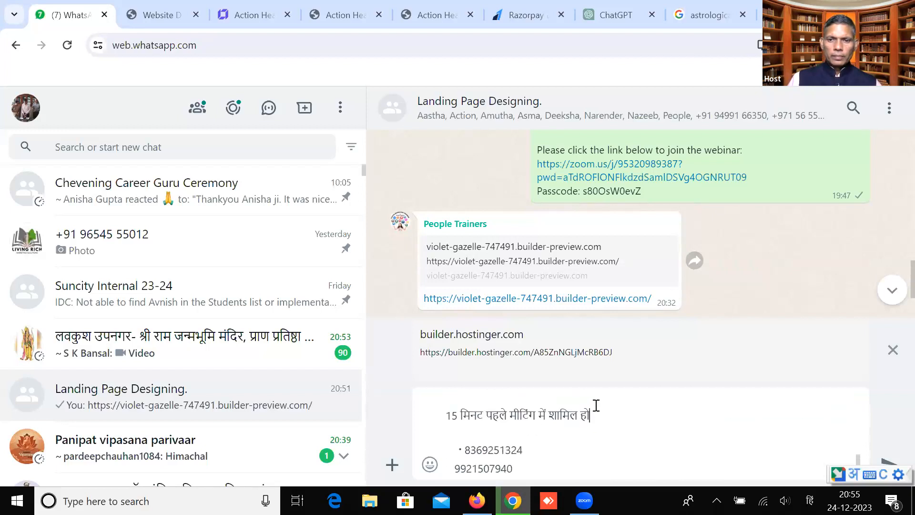
{"action": "scroll", "coordinate": [591, 415], "scroll_direction": "down", "scroll_amount": 2}
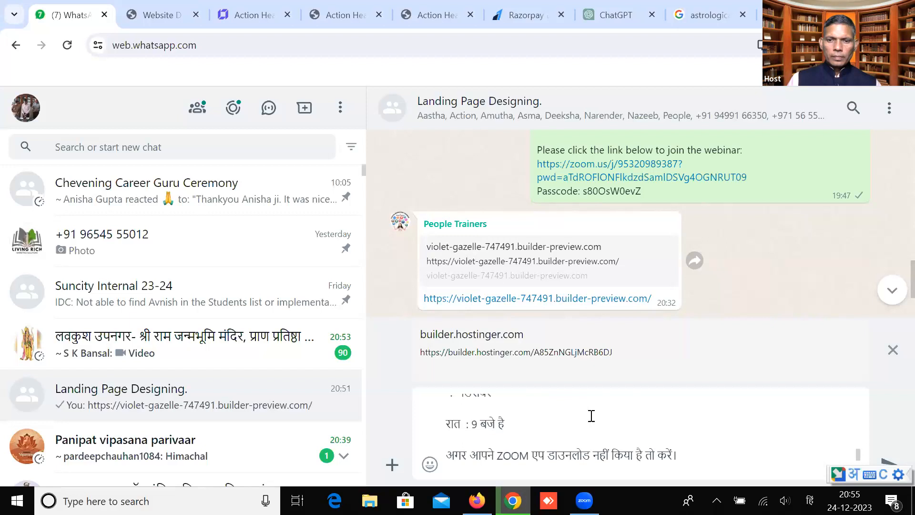
{"action": "scroll", "coordinate": [597, 432], "scroll_direction": "down", "scroll_amount": 5}
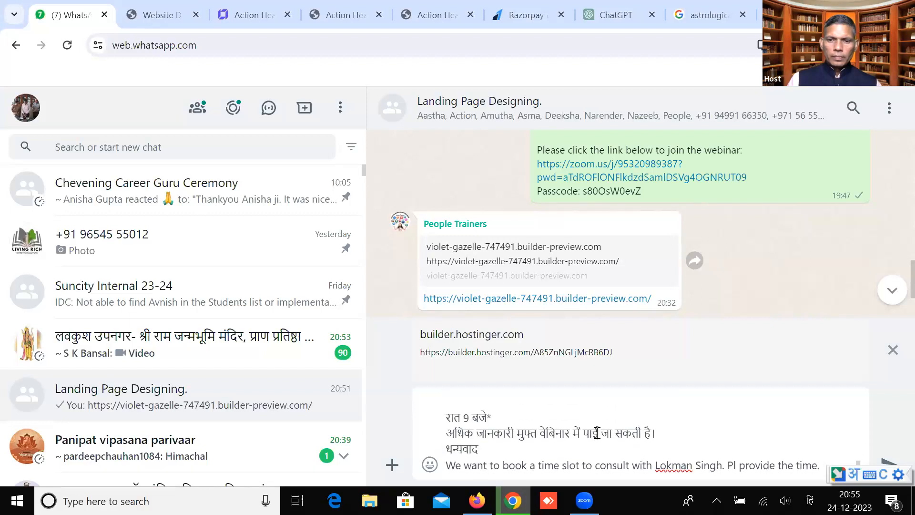
Remove the closing booking request line so the draft ends with धन्यवाद
{"action": "left_click_drag", "start_coordinate": [820, 465], "coordinate": [443, 470]}
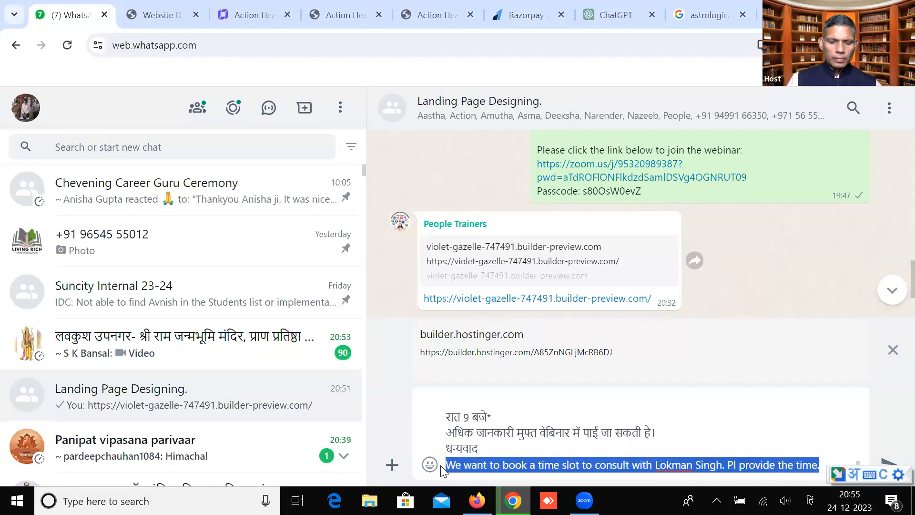
{"action": "type", "text": "*रात : 9 बजे है"}
{"action": "left_click_drag", "start_coordinate": [510, 464], "coordinate": [438, 469]}
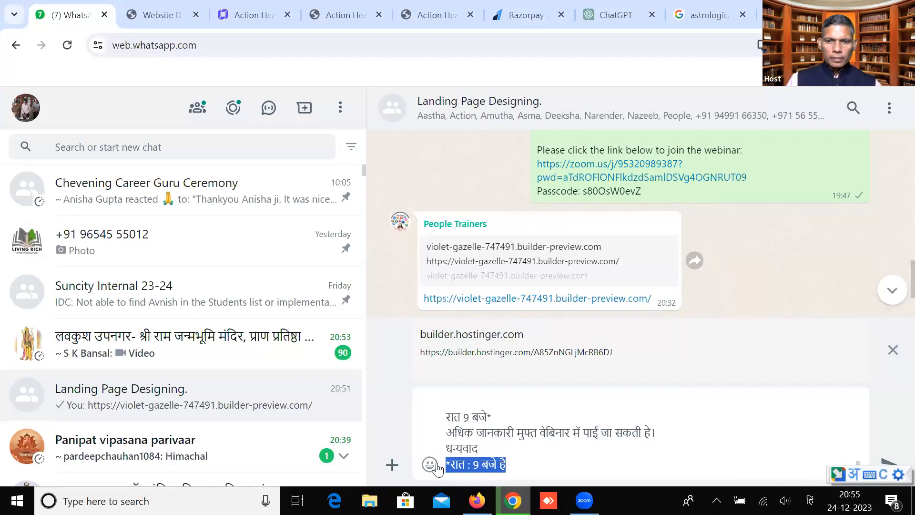
{"action": "key", "text": "BackSpace"}
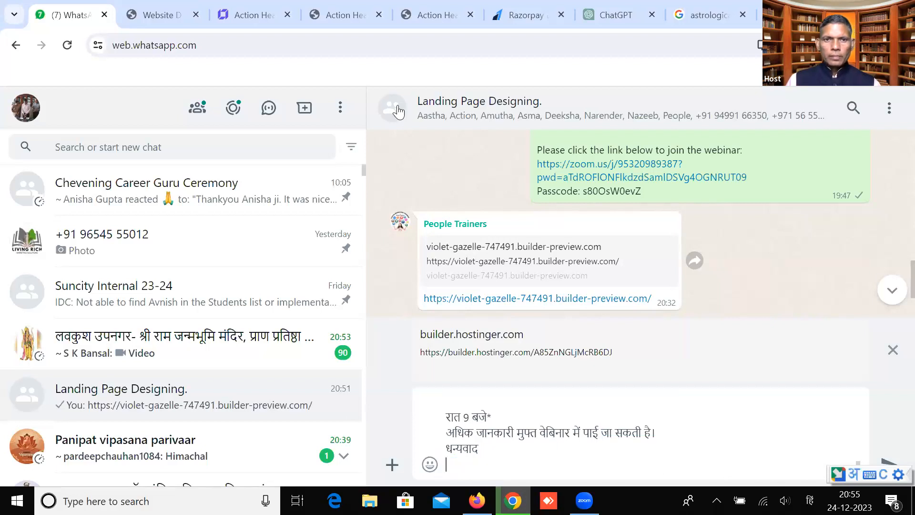
Copy the Hostinger builder link, paste it into the draft and send the message to the group
{"action": "left_click", "coordinate": [249, 18]}
{"action": "right_click", "coordinate": [237, 46]}
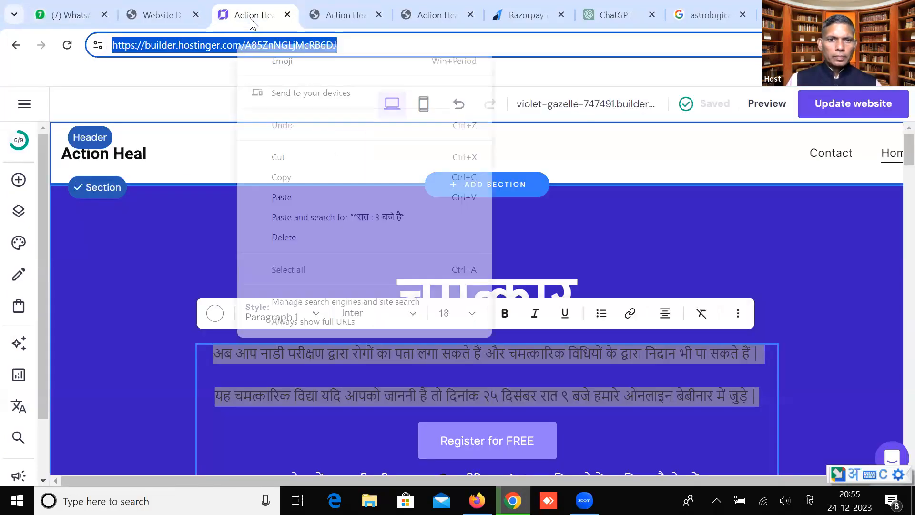
{"action": "left_click", "coordinate": [279, 176]}
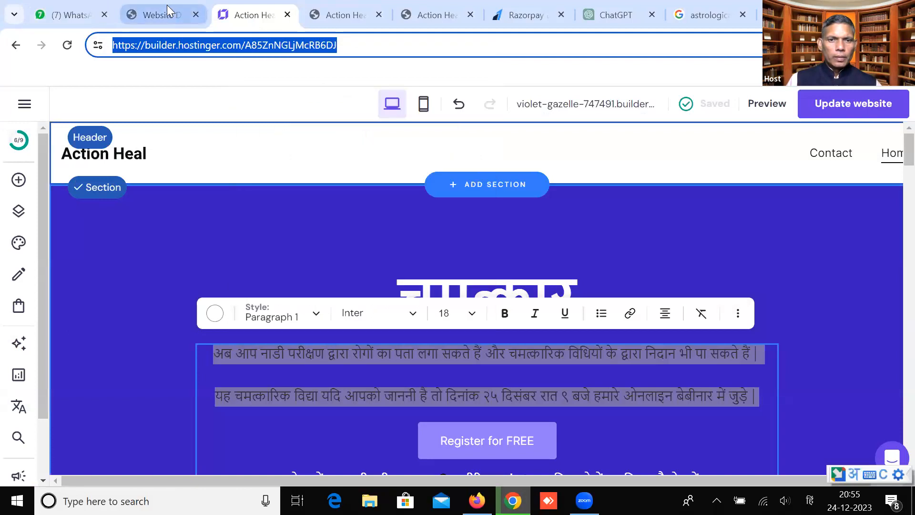
{"action": "left_click", "coordinate": [168, 12]}
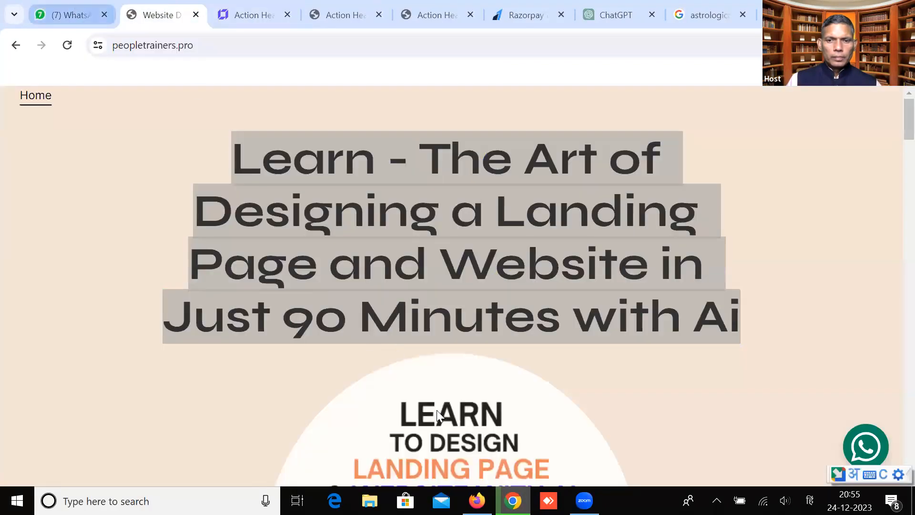
{"action": "left_click", "coordinate": [67, 15]}
{"action": "key", "text": "ctrl+v"}
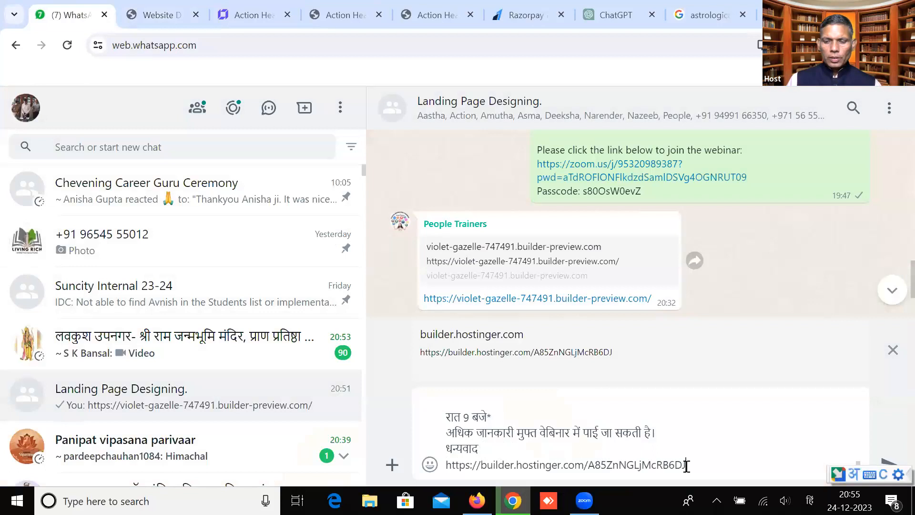
{"action": "key", "text": "Return"}
Expand the sent message's full text and close the astrology image search page
{"action": "scroll", "coordinate": [630, 391], "scroll_direction": "up", "scroll_amount": 5}
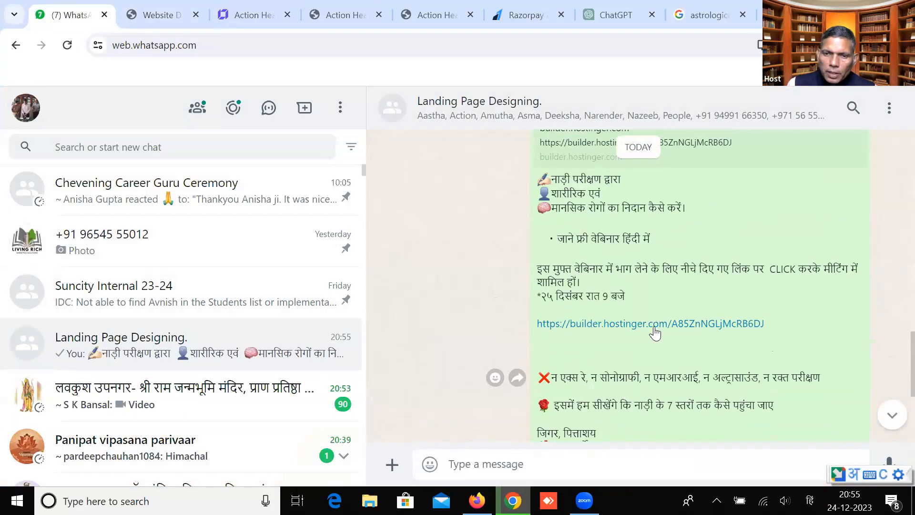
{"action": "scroll", "coordinate": [607, 366], "scroll_direction": "down", "scroll_amount": 4}
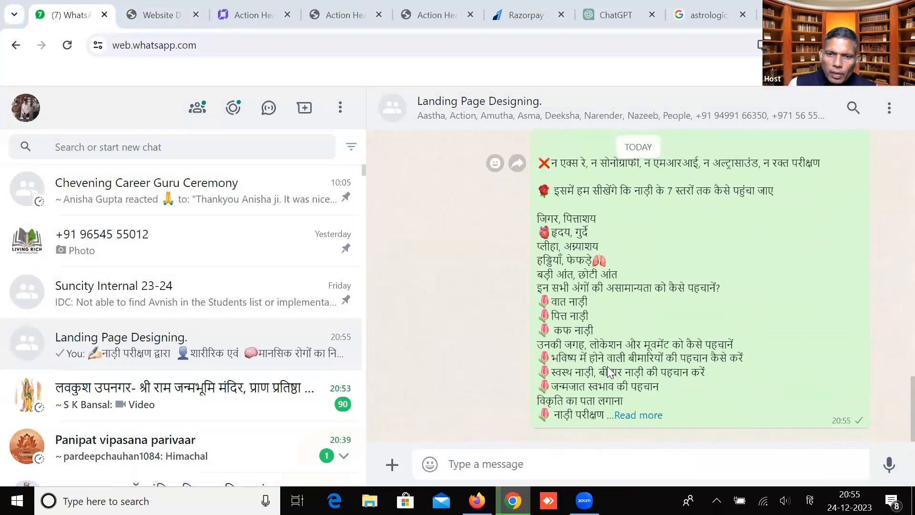
{"action": "left_click", "coordinate": [626, 416]}
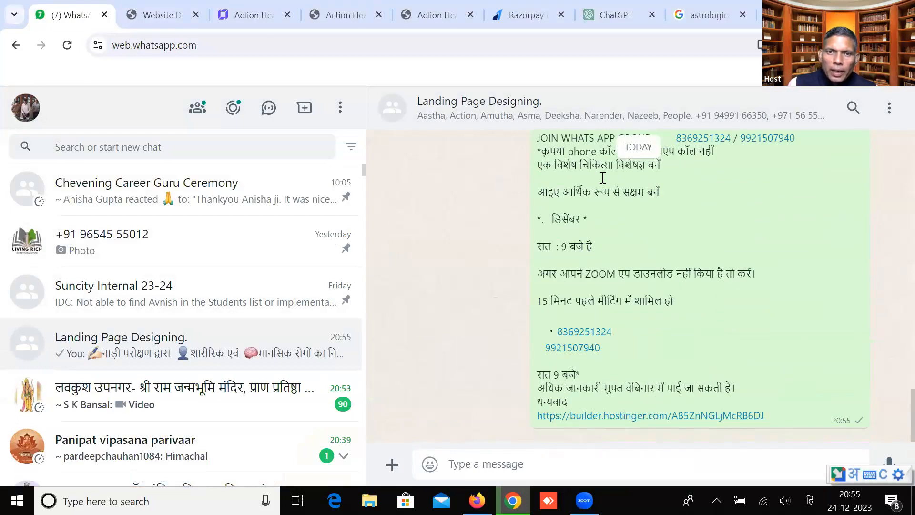
{"action": "left_click", "coordinate": [718, 10]}
{"action": "key", "text": "ctrl+shift+Tab"}
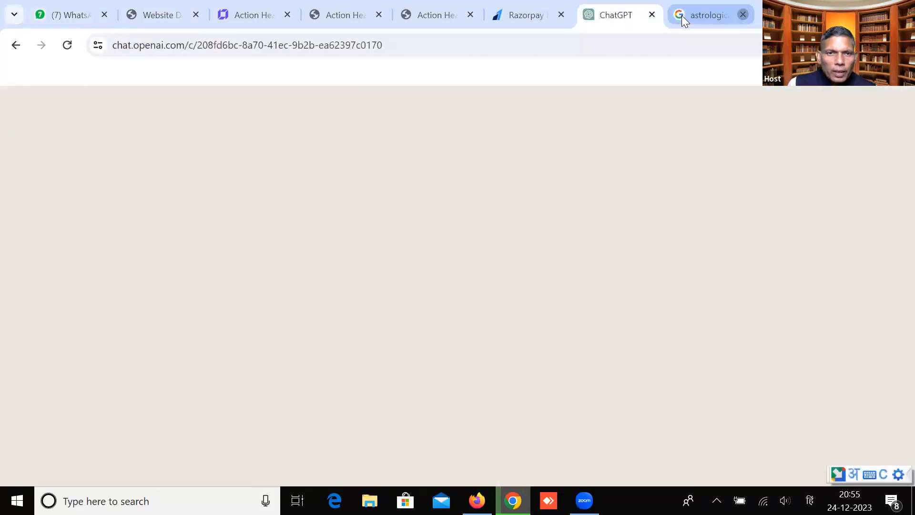
{"action": "left_click", "coordinate": [284, 14]}
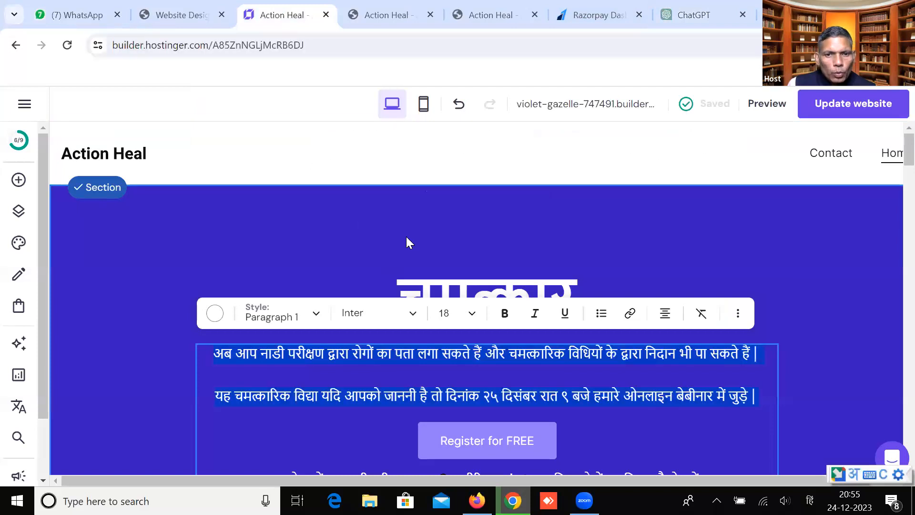
Exit paragraph editing, switch keyboard input to English (United States), and select the चमत्कार heading
{"action": "key", "text": "Escape"}
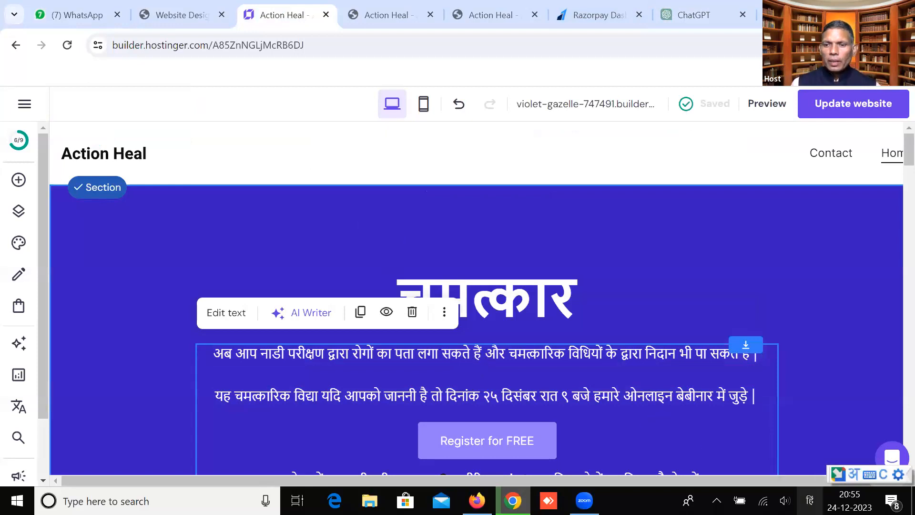
{"action": "left_click", "coordinate": [810, 501]}
{"action": "left_click", "coordinate": [773, 328]}
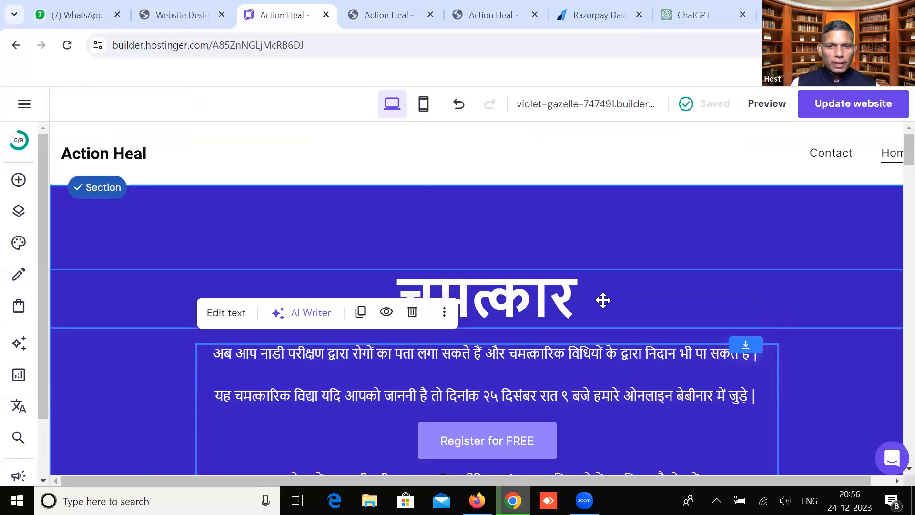
{"action": "left_click", "coordinate": [572, 285]}
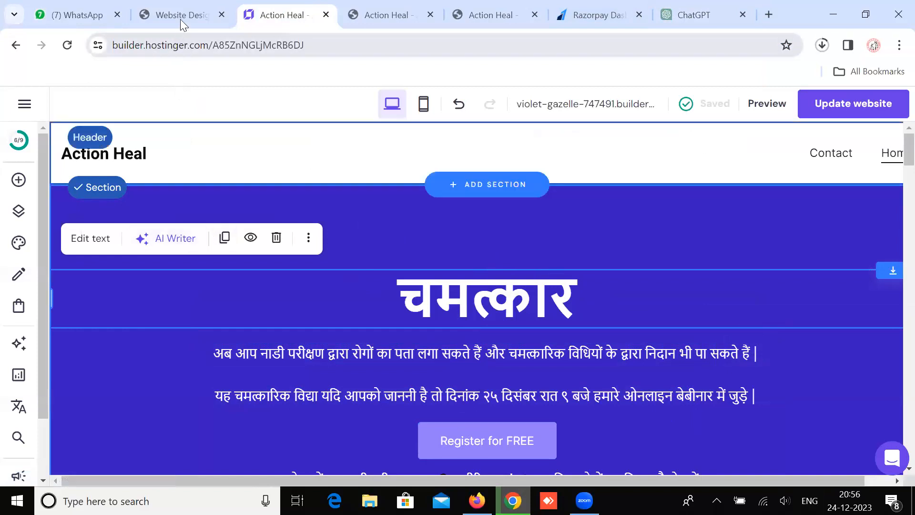
{"action": "mouse_move", "coordinate": [180, 15]}
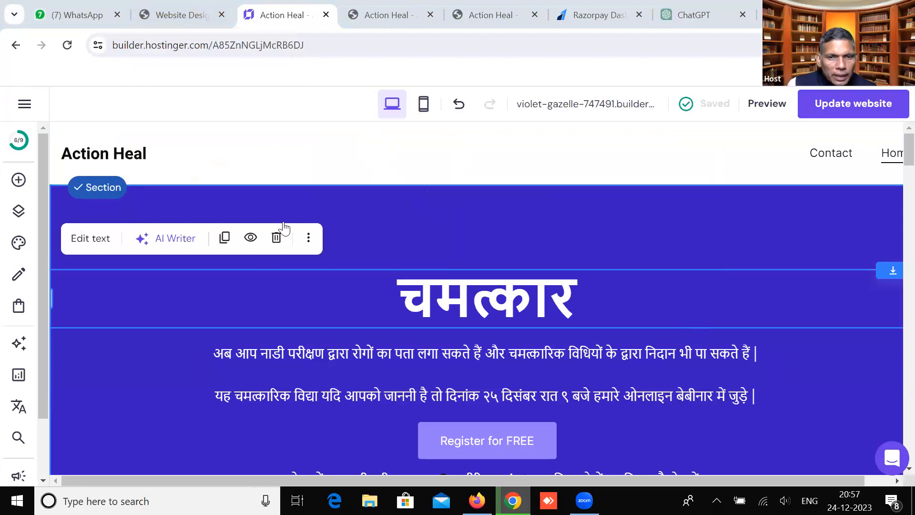
{"action": "left_click", "coordinate": [19, 141]}
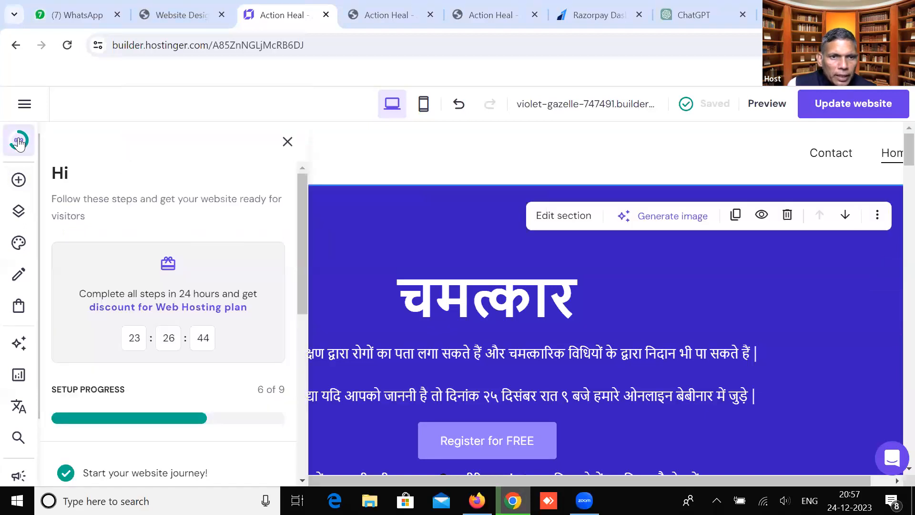
{"action": "left_click_drag", "start_coordinate": [301, 182], "coordinate": [295, 343]}
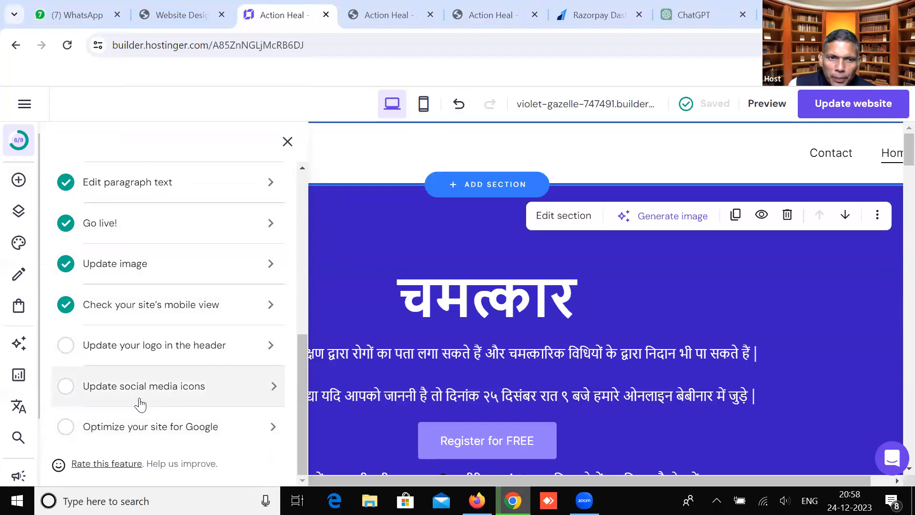
{"action": "left_click", "coordinate": [362, 220]}
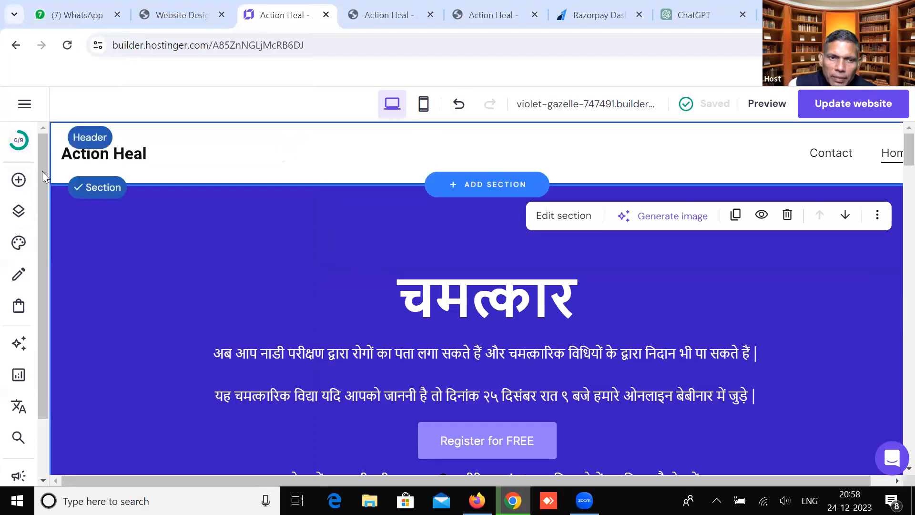
Browse the Add elements panel, then show the Pages and navigation list with Contact and Home
{"action": "left_click", "coordinate": [19, 180]}
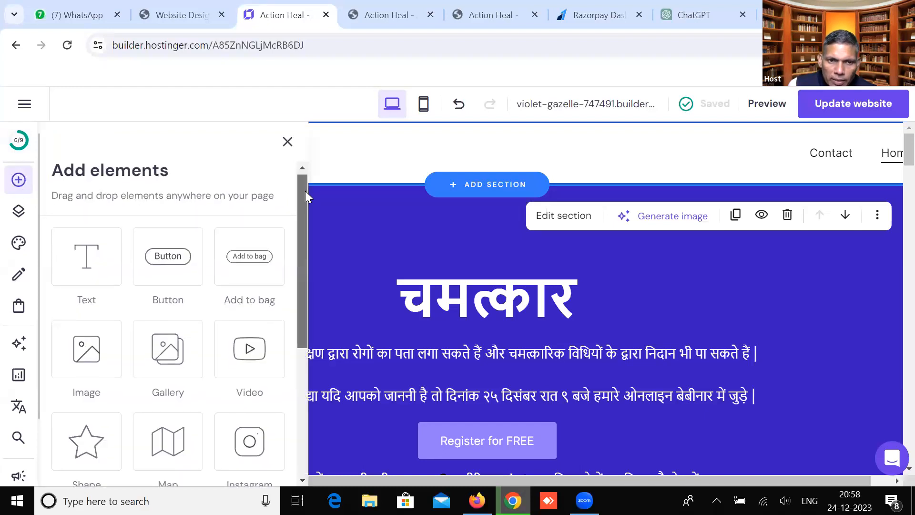
{"action": "left_click_drag", "start_coordinate": [305, 190], "coordinate": [305, 202]}
{"action": "left_click_drag", "start_coordinate": [305, 210], "coordinate": [299, 317]}
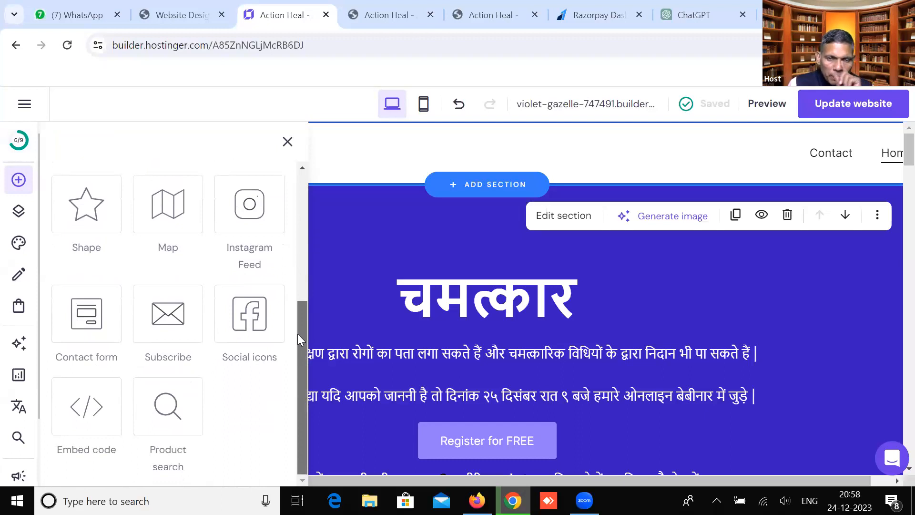
{"action": "left_click_drag", "start_coordinate": [297, 333], "coordinate": [313, 183]}
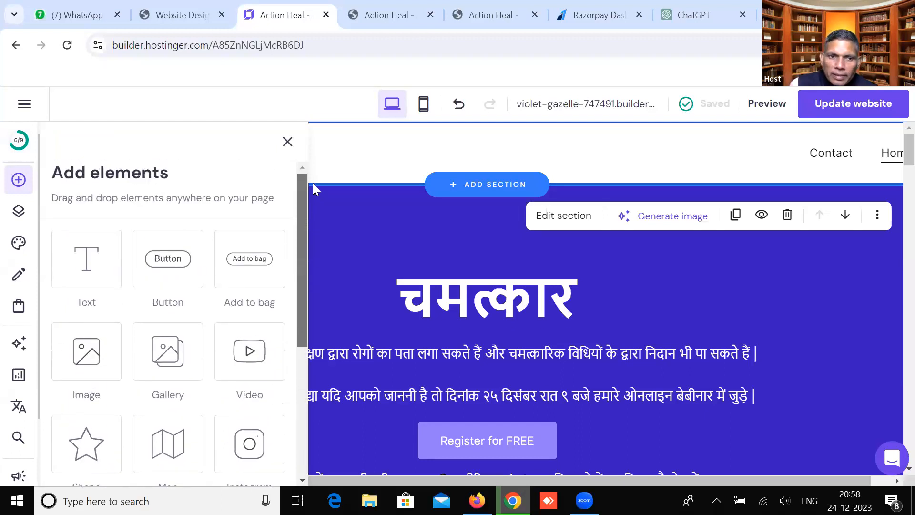
{"action": "left_click", "coordinate": [18, 211]}
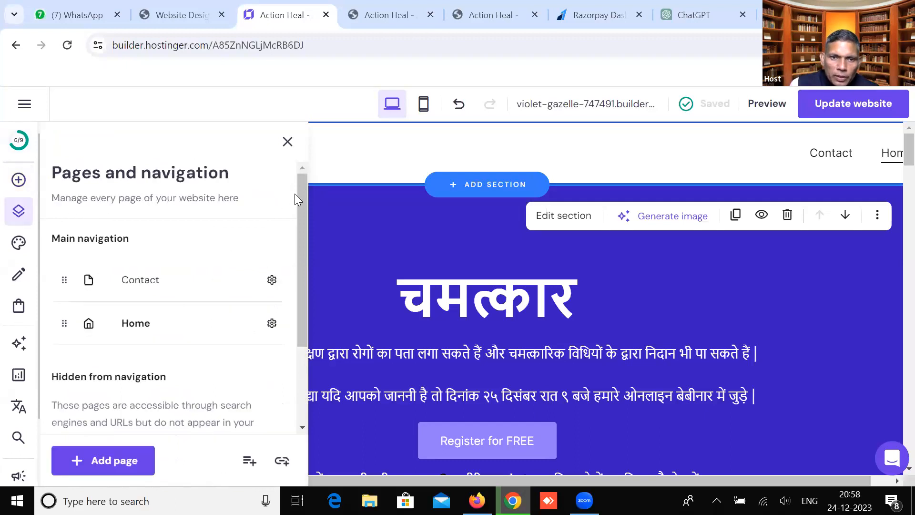
Hide the Contact and Home pages from navigation, then close the Pages panel
{"action": "left_click_drag", "start_coordinate": [303, 197], "coordinate": [310, 213]}
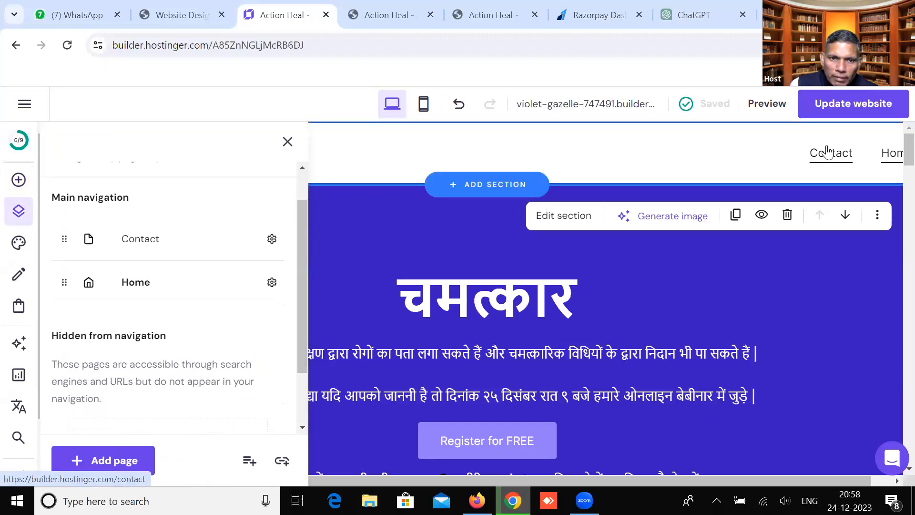
{"action": "left_click", "coordinate": [272, 239]}
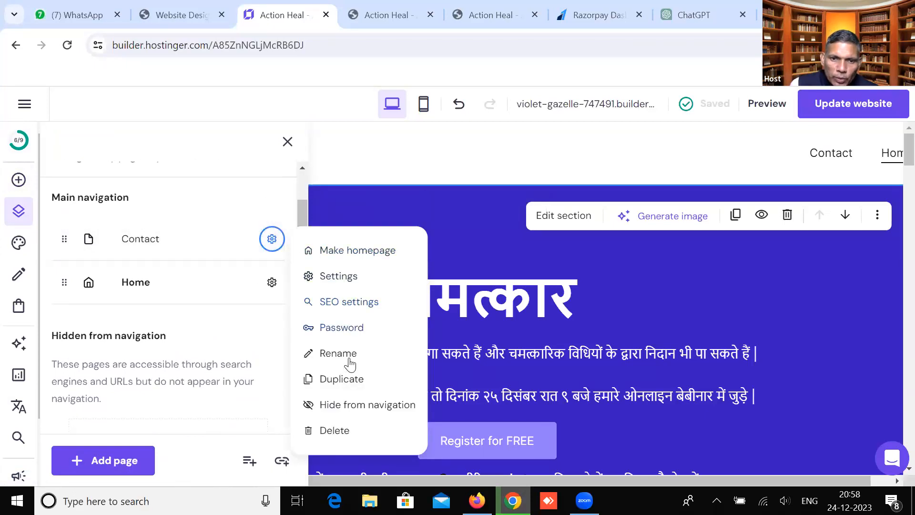
{"action": "left_click", "coordinate": [364, 406]}
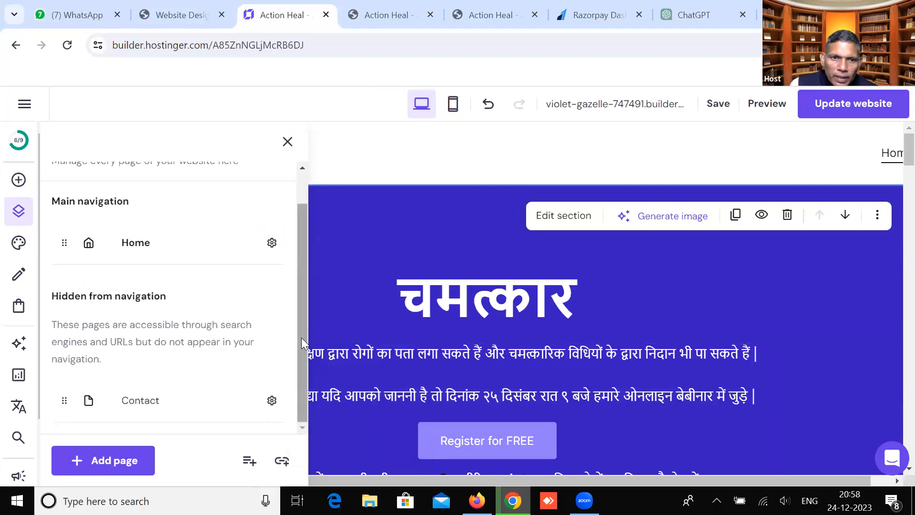
{"action": "left_click_drag", "start_coordinate": [301, 337], "coordinate": [302, 271]}
{"action": "left_click", "coordinate": [274, 281]}
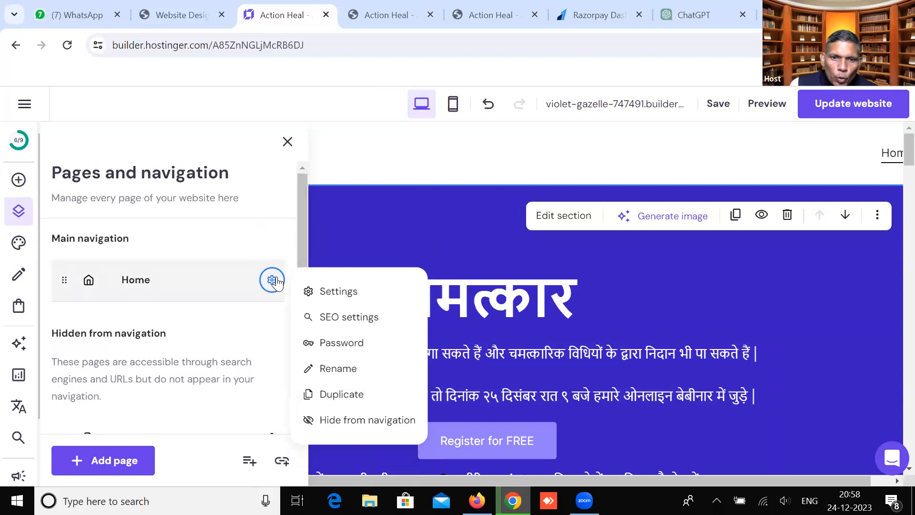
{"action": "left_click", "coordinate": [353, 421]}
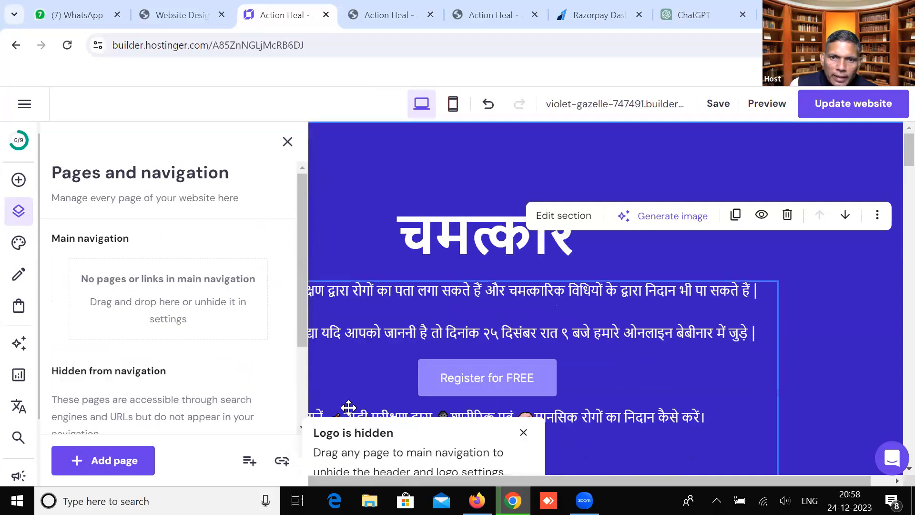
{"action": "left_click", "coordinate": [384, 152]}
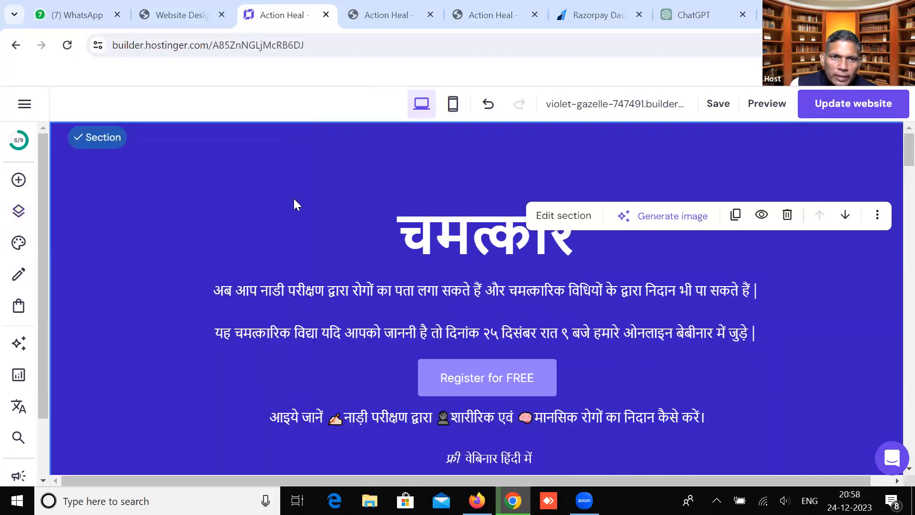
Reopen the Pages and navigation list to confirm Home and Contact are hidden and main navigation is empty
{"action": "scroll", "coordinate": [384, 231], "scroll_direction": "down", "scroll_amount": 3}
{"action": "scroll", "coordinate": [384, 231], "scroll_direction": "up", "scroll_amount": 3}
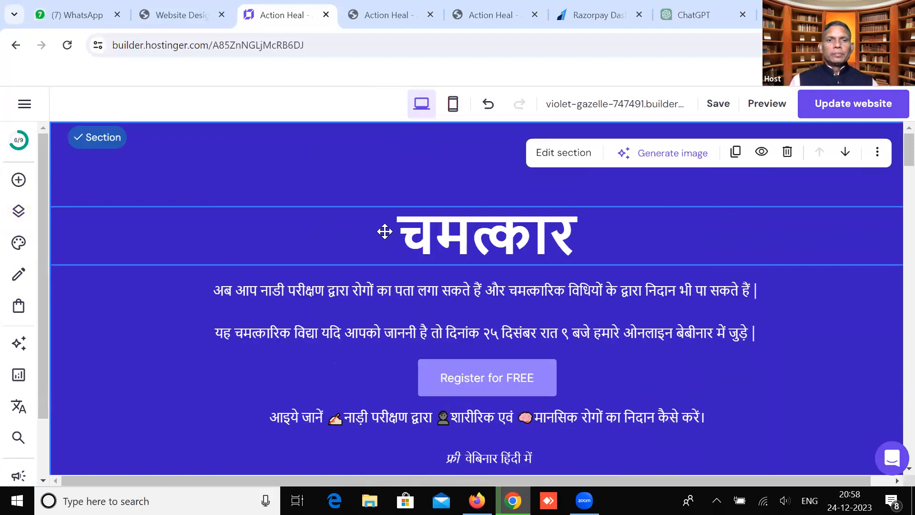
{"action": "scroll", "coordinate": [459, 260], "scroll_direction": "down", "scroll_amount": 15}
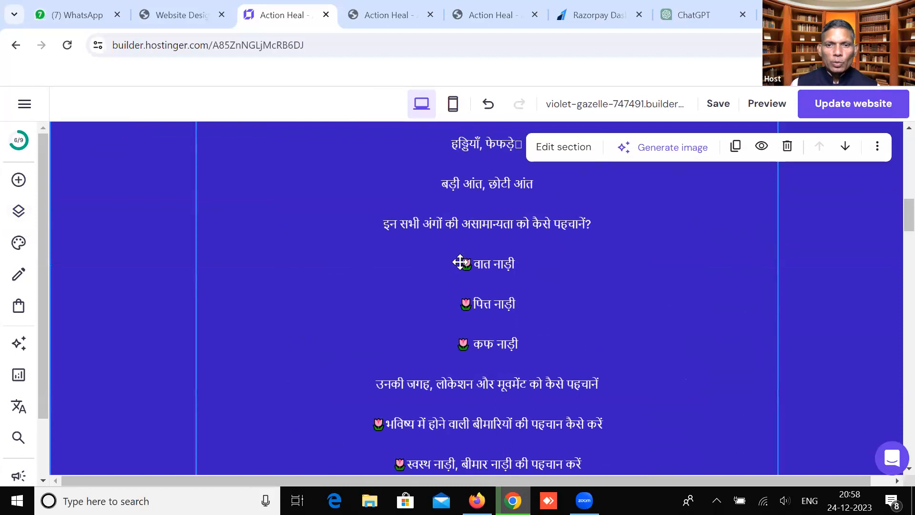
{"action": "scroll", "coordinate": [460, 261], "scroll_direction": "down", "scroll_amount": 20}
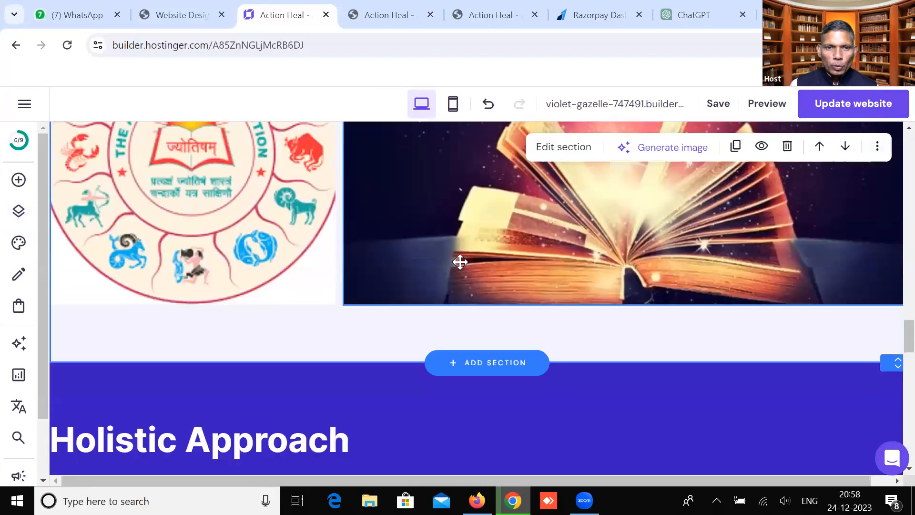
{"action": "scroll", "coordinate": [461, 261], "scroll_direction": "down", "scroll_amount": 10}
{"action": "scroll", "coordinate": [458, 255], "scroll_direction": "up", "scroll_amount": 12}
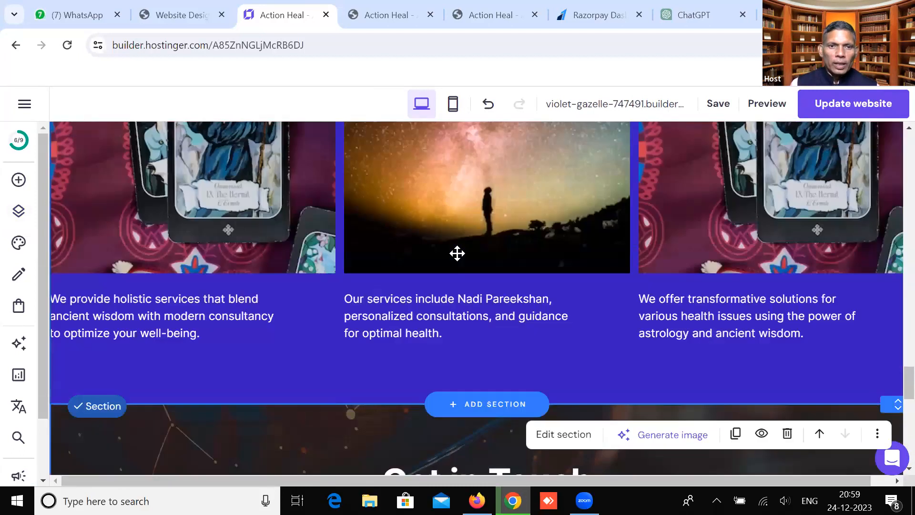
{"action": "scroll", "coordinate": [457, 254], "scroll_direction": "up", "scroll_amount": 20}
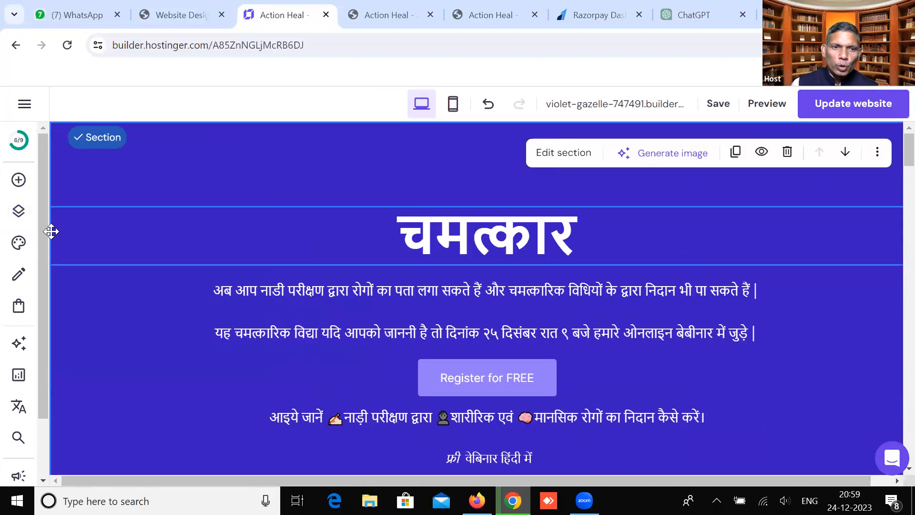
{"action": "left_click", "coordinate": [20, 215]}
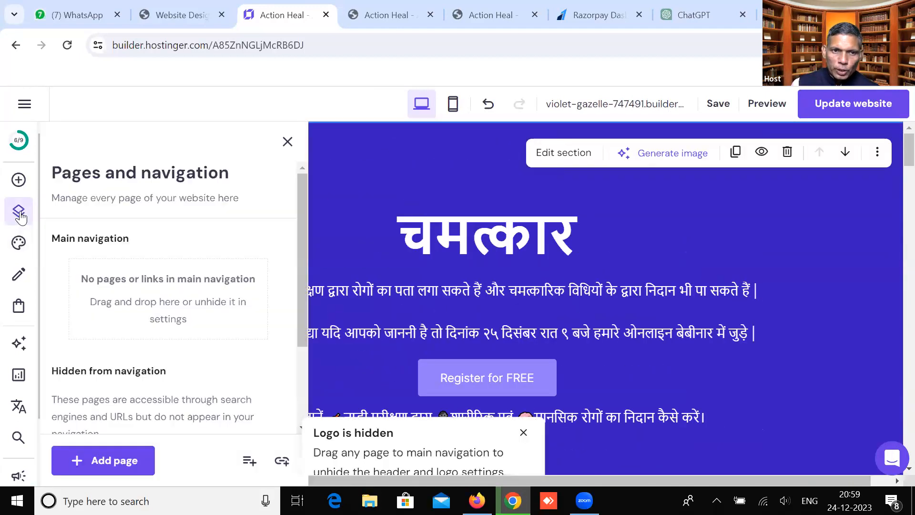
{"action": "scroll", "coordinate": [138, 242], "scroll_direction": "down", "scroll_amount": 3}
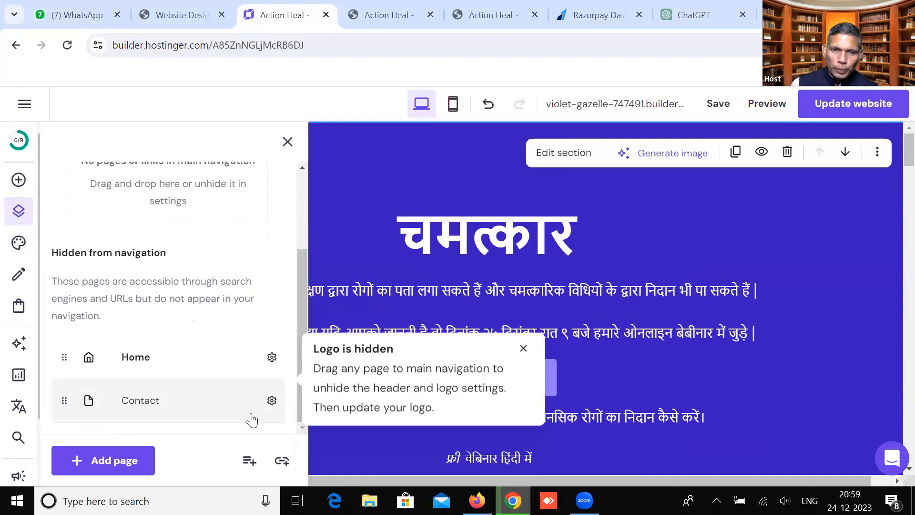
{"action": "left_click", "coordinate": [287, 142]}
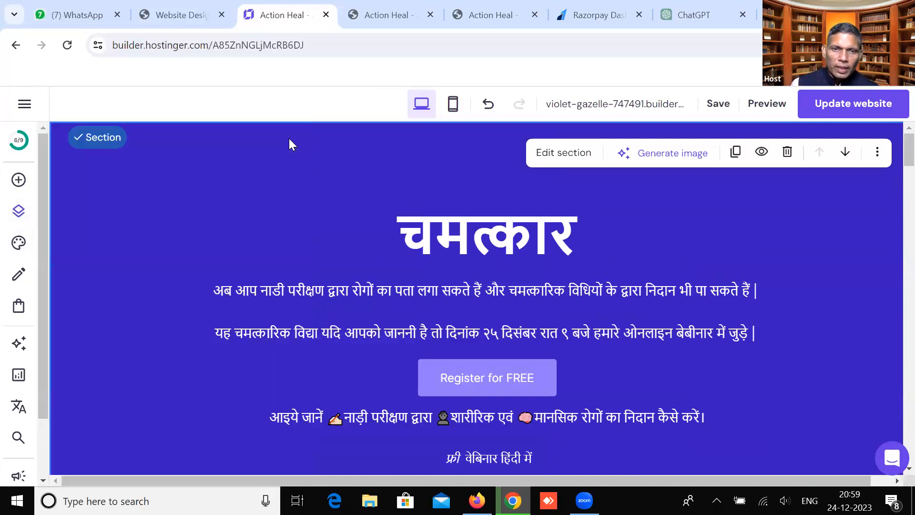
{"action": "left_click", "coordinate": [18, 209]}
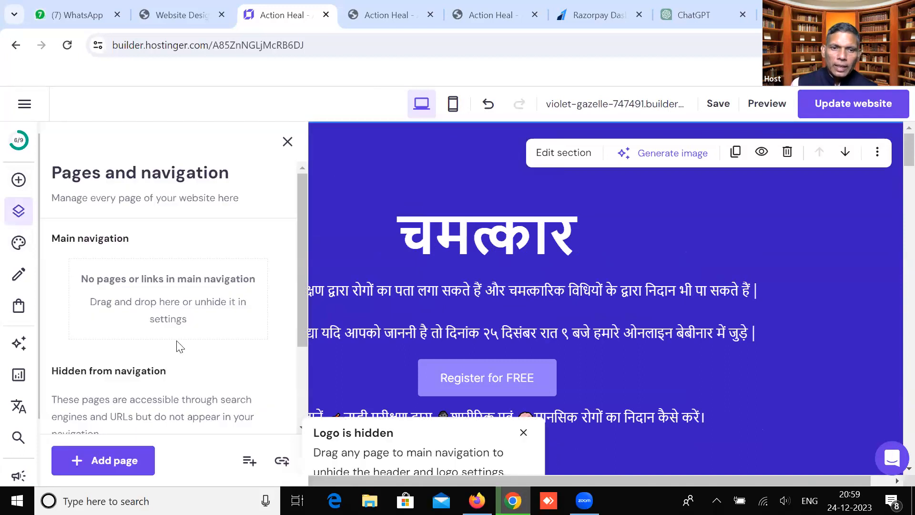
{"action": "scroll", "coordinate": [209, 333], "scroll_direction": "down", "scroll_amount": 2}
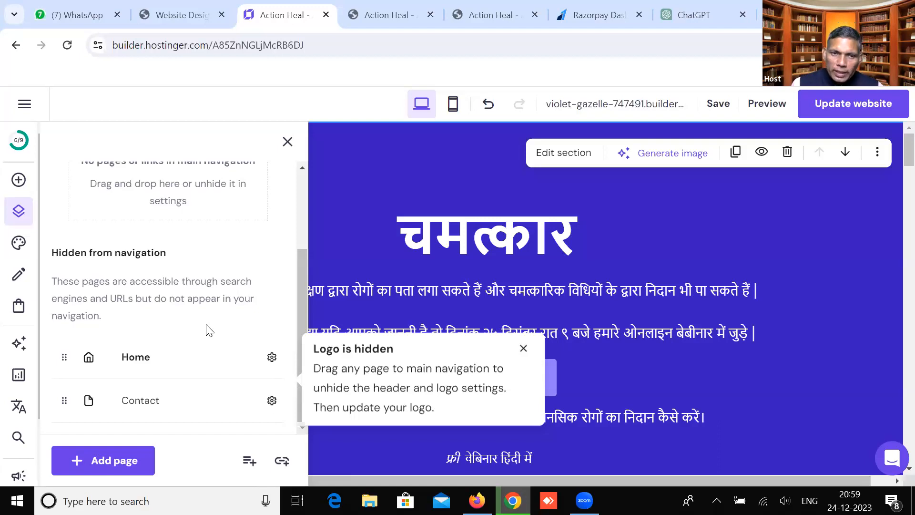
{"action": "scroll", "coordinate": [199, 301], "scroll_direction": "up", "scroll_amount": 2}
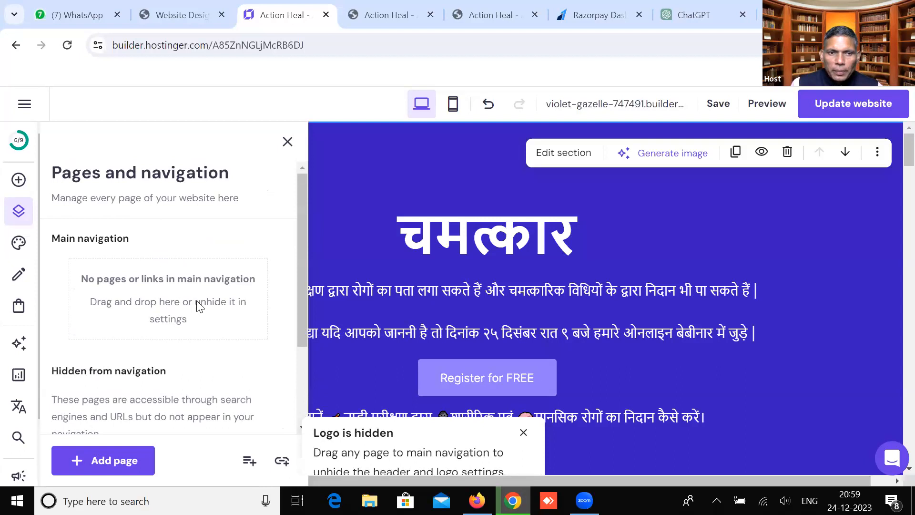
Look over the Website styles, Blog and Online store panels, then bring up the AI tools list
{"action": "left_click", "coordinate": [19, 244]}
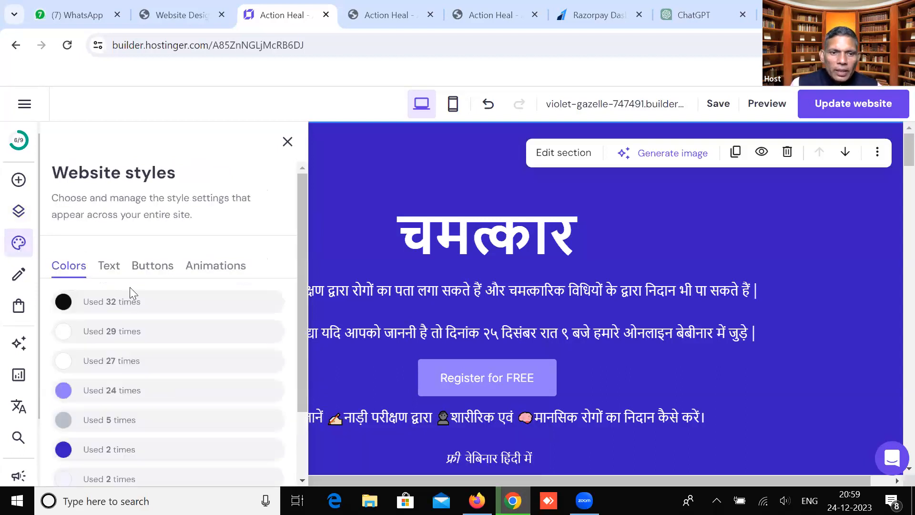
{"action": "scroll", "coordinate": [128, 319], "scroll_direction": "down", "scroll_amount": 2}
{"action": "scroll", "coordinate": [128, 314], "scroll_direction": "up", "scroll_amount": 2}
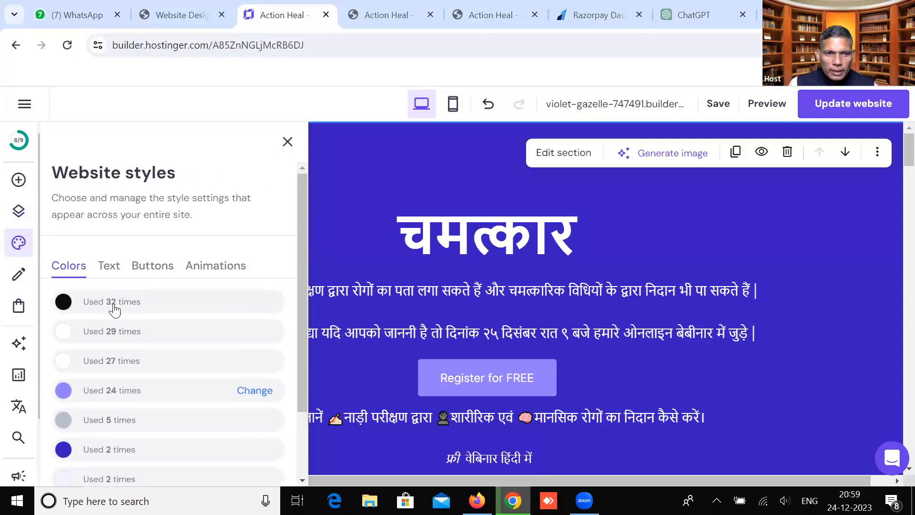
{"action": "left_click", "coordinate": [19, 276]}
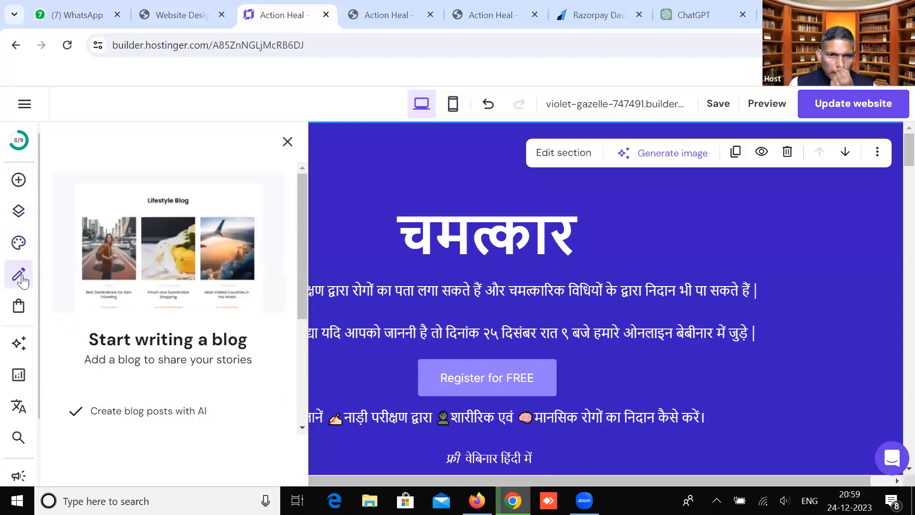
{"action": "scroll", "coordinate": [102, 327], "scroll_direction": "down", "scroll_amount": 2}
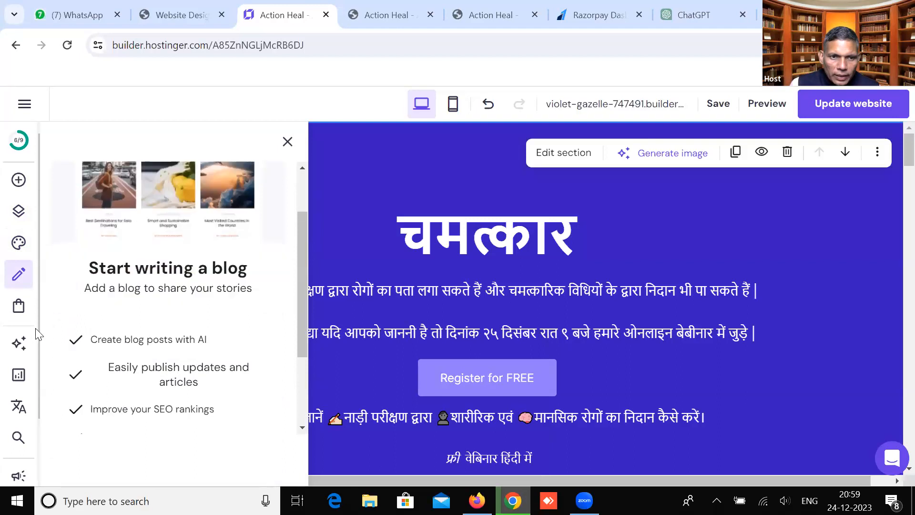
{"action": "left_click", "coordinate": [19, 306]}
{"action": "scroll", "coordinate": [147, 321], "scroll_direction": "down", "scroll_amount": 1}
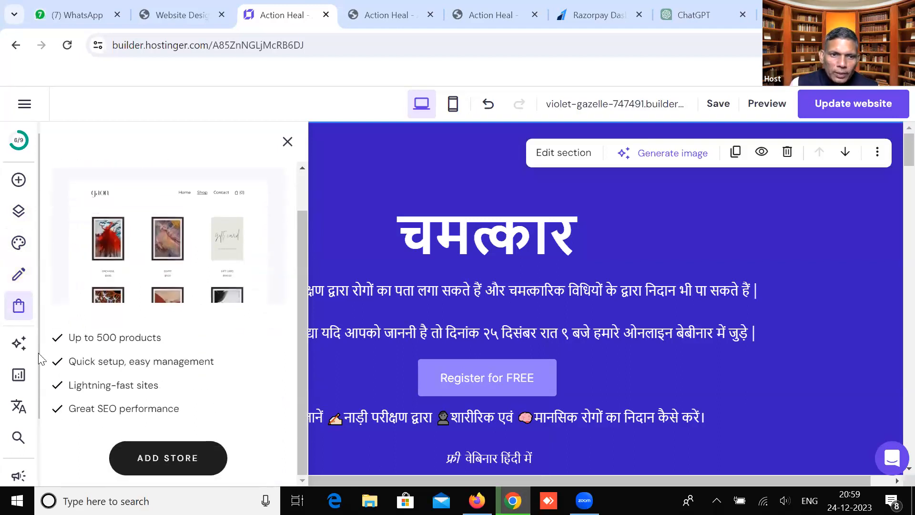
{"action": "left_click", "coordinate": [18, 343]}
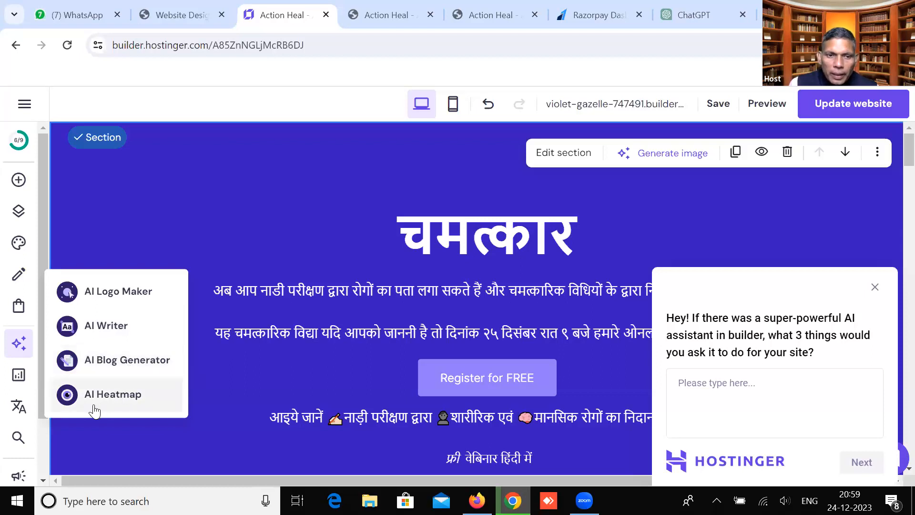
Check the Analytics overview showing 0 sessions and visitors, then close it back to the editor
{"action": "left_click", "coordinate": [19, 377]}
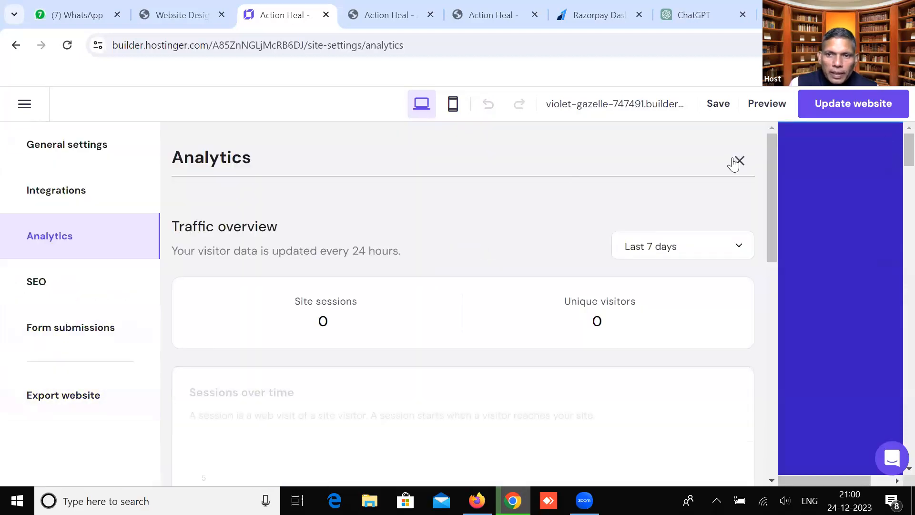
{"action": "left_click", "coordinate": [737, 160]}
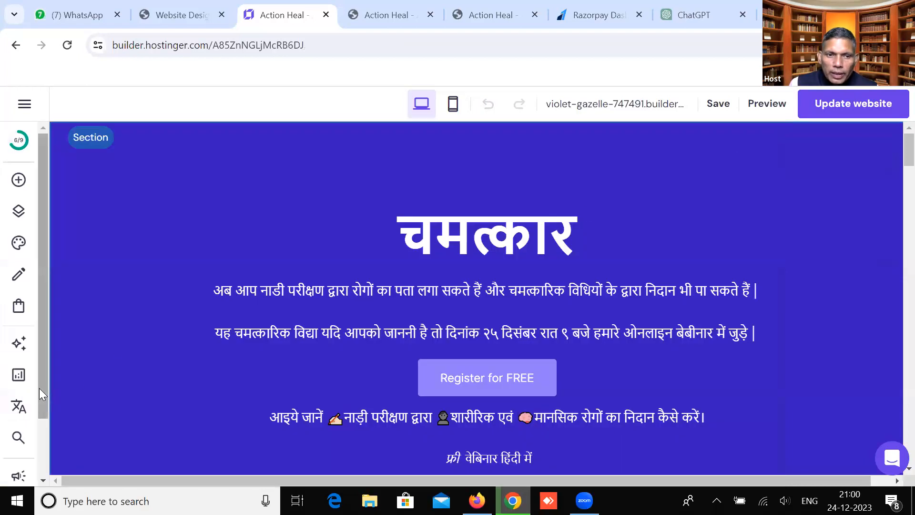
{"action": "scroll", "coordinate": [17, 439], "scroll_direction": "down", "scroll_amount": 2}
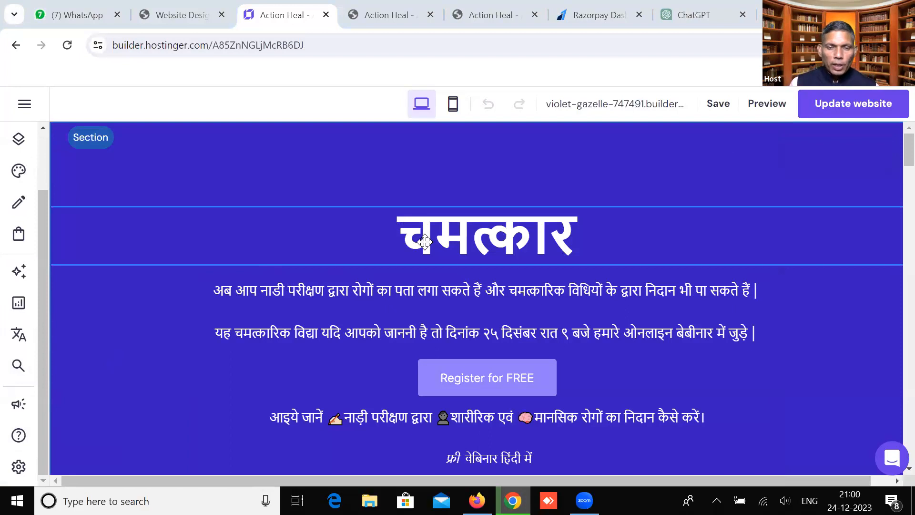
Dismiss the Network Error toast and search Google for hostinger in a new incognito window
{"action": "left_click", "coordinate": [353, 291]}
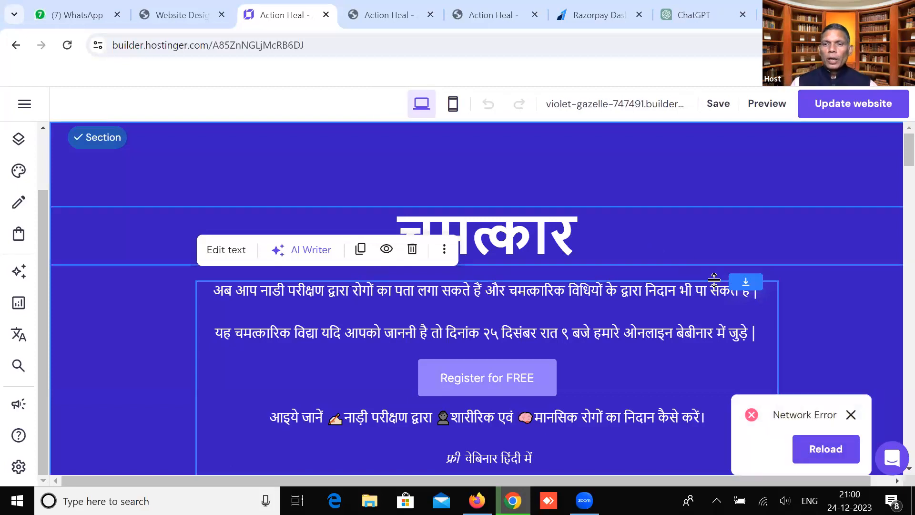
{"action": "left_click", "coordinate": [851, 414]}
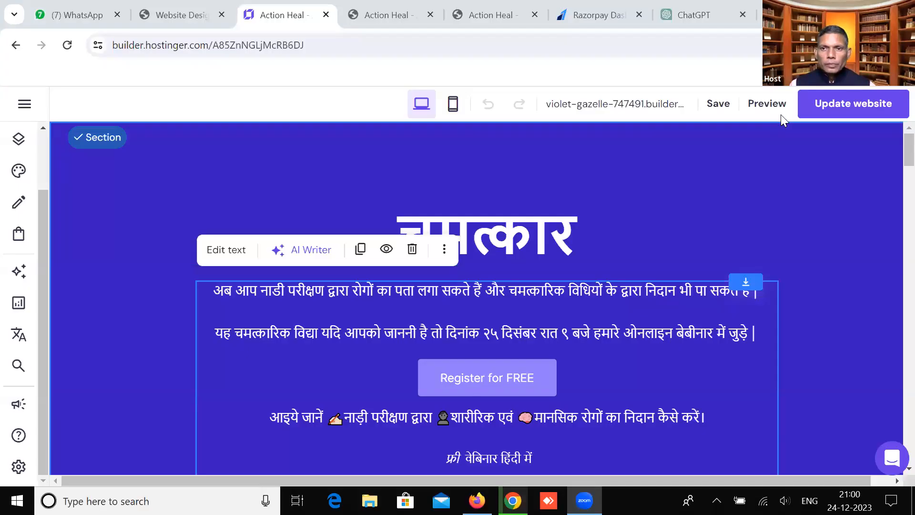
{"action": "left_click", "coordinate": [900, 45]}
{"action": "left_click", "coordinate": [739, 116]}
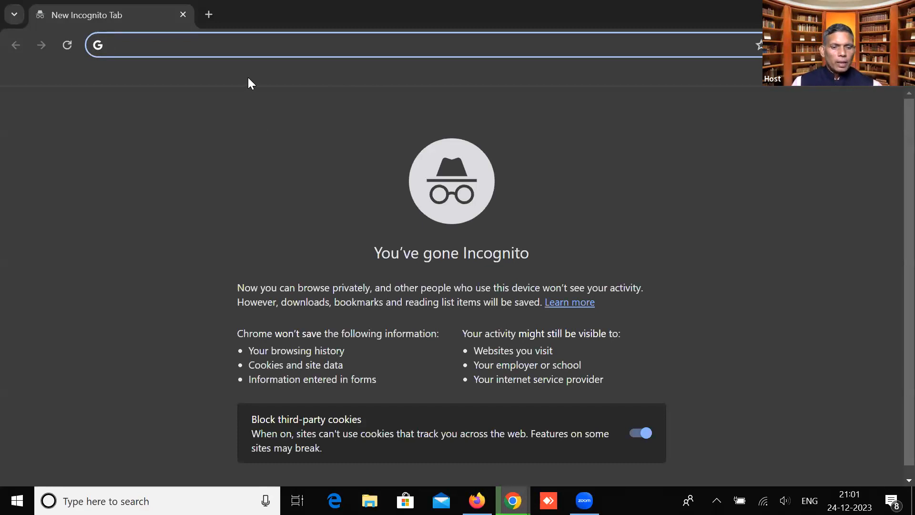
{"action": "type", "text": "hostinger"}
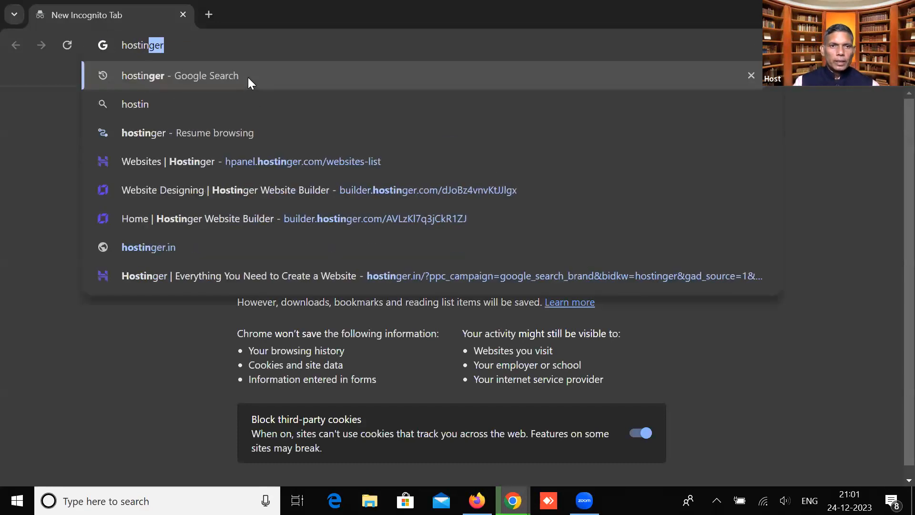
{"action": "key", "text": "Return"}
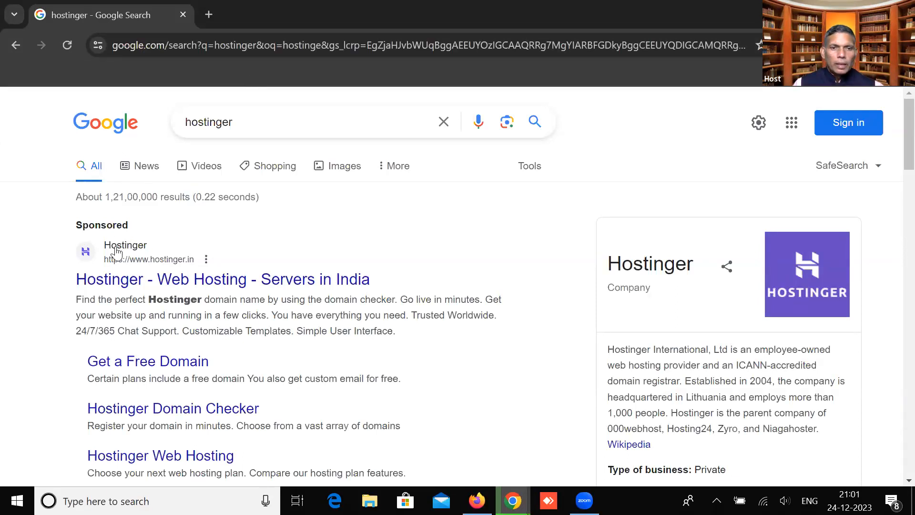
Follow the sponsored 'Hostinger - Web Hosting - Servers in India' result to the India homepage
{"action": "left_click", "coordinate": [122, 278]}
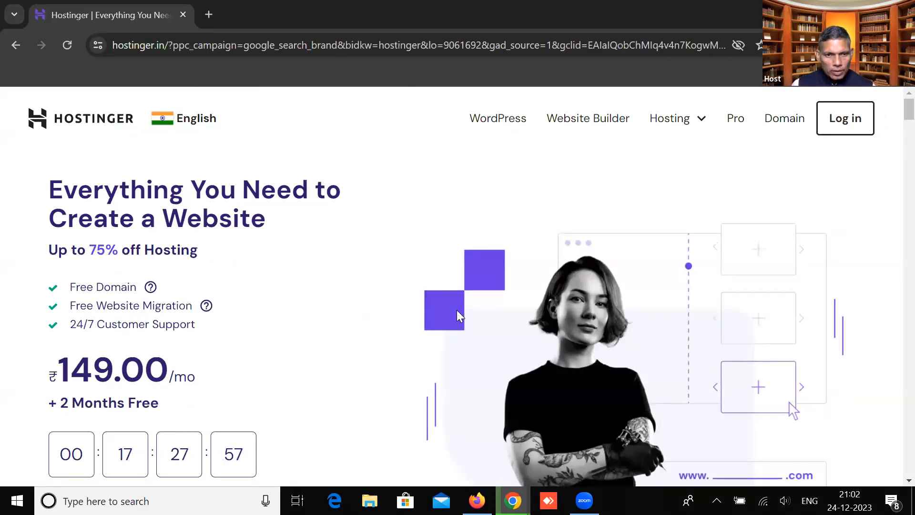
Scroll through the Business plan features, then show the Premium ₹149.00/mo card in the plan carousel
{"action": "scroll", "coordinate": [266, 355], "scroll_direction": "down", "scroll_amount": 3}
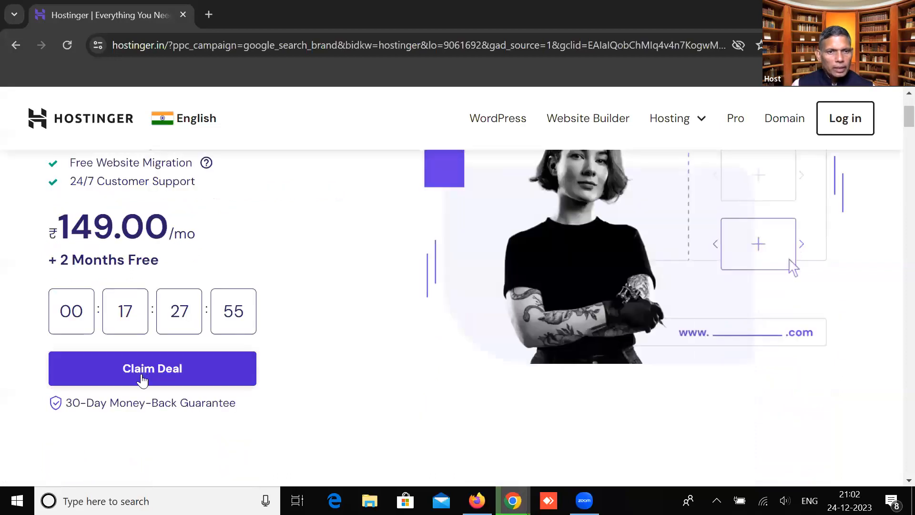
{"action": "scroll", "coordinate": [186, 341], "scroll_direction": "up", "scroll_amount": 3}
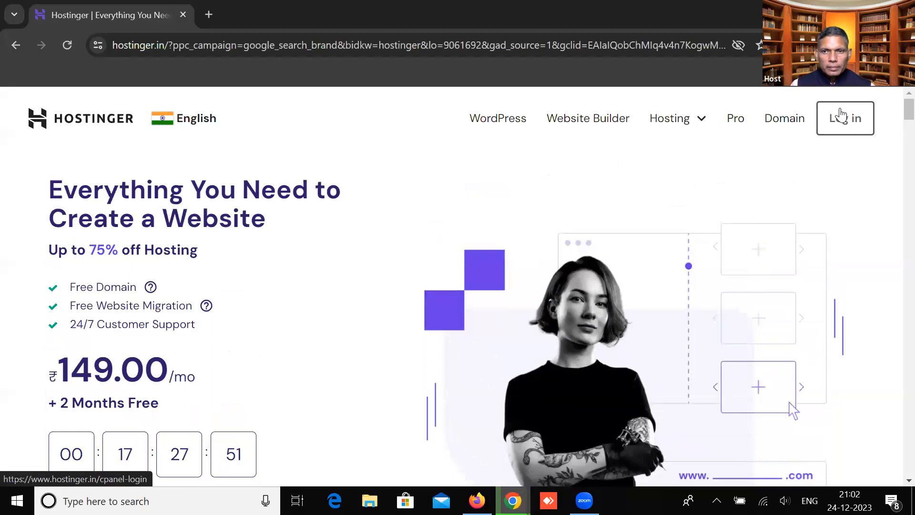
{"action": "scroll", "coordinate": [159, 374], "scroll_direction": "down", "scroll_amount": 7}
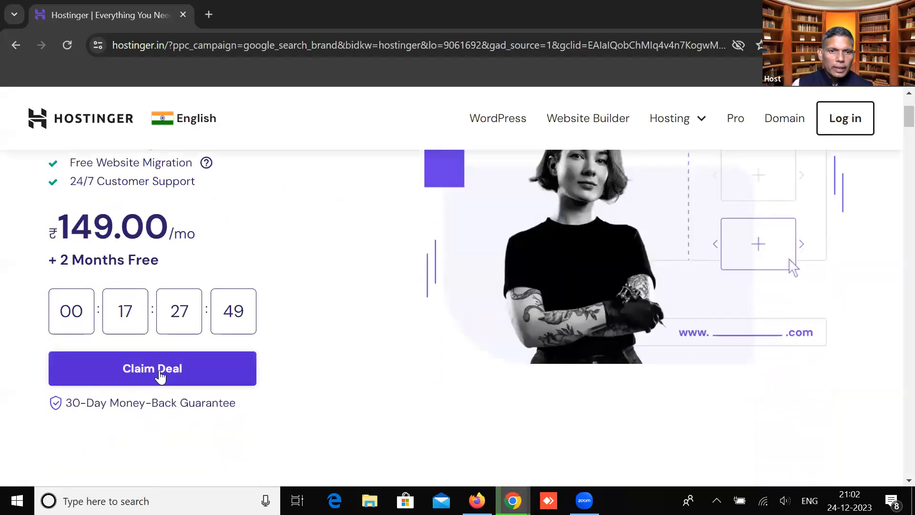
{"action": "scroll", "coordinate": [159, 370], "scroll_direction": "down", "scroll_amount": 5}
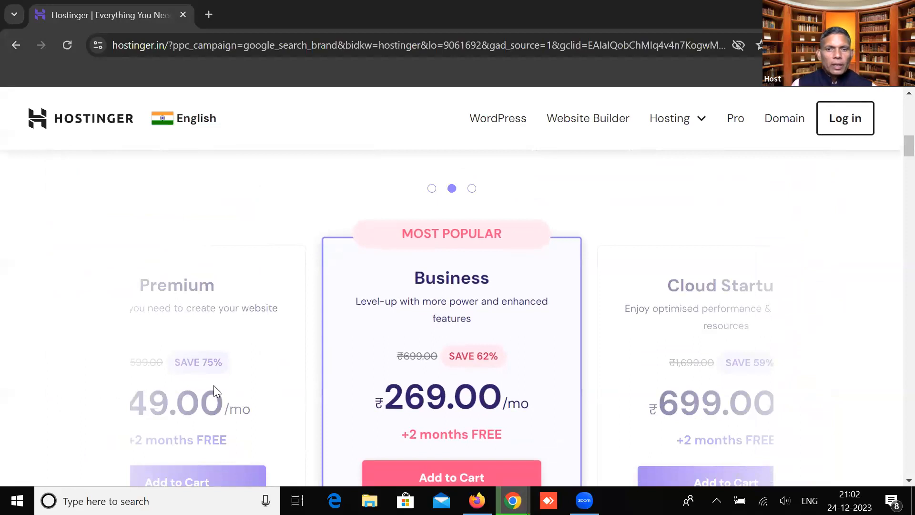
{"action": "scroll", "coordinate": [406, 384], "scroll_direction": "down", "scroll_amount": 2}
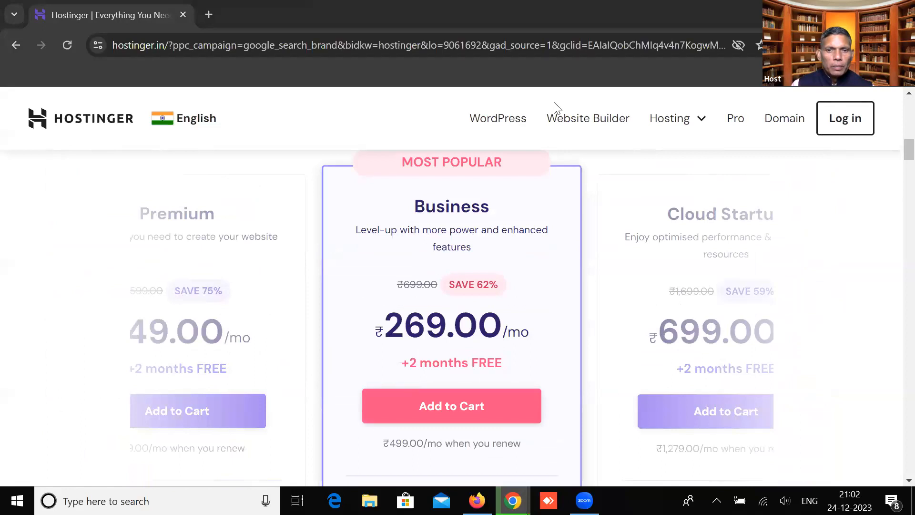
{"action": "scroll", "coordinate": [478, 337], "scroll_direction": "up", "scroll_amount": 10}
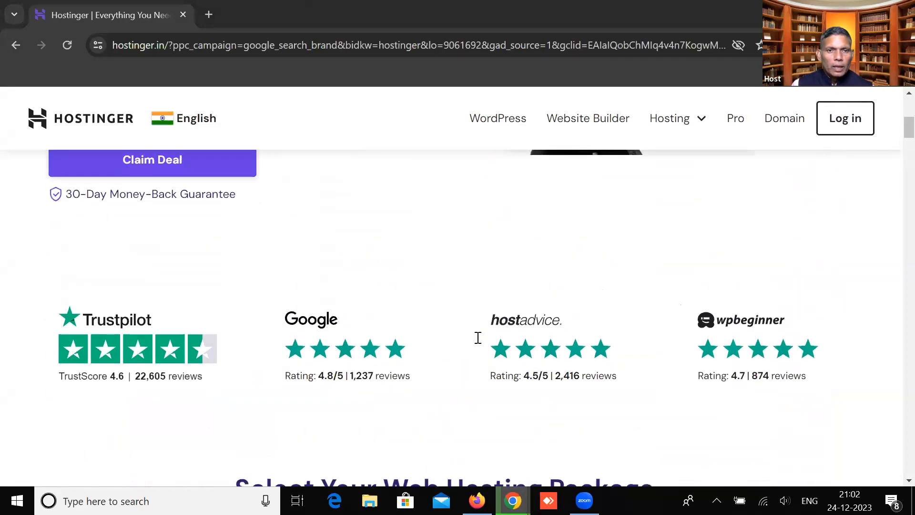
{"action": "scroll", "coordinate": [478, 337], "scroll_direction": "down", "scroll_amount": 10}
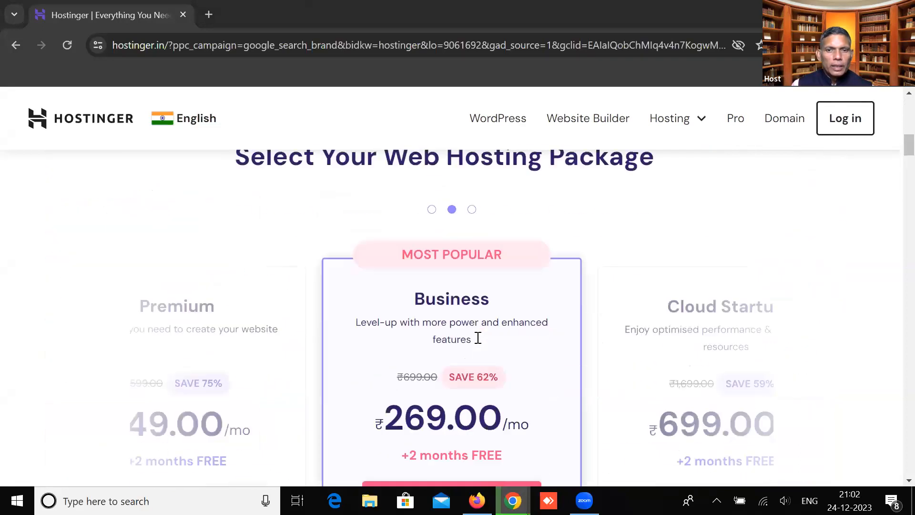
{"action": "scroll", "coordinate": [478, 338], "scroll_direction": "down", "scroll_amount": 10}
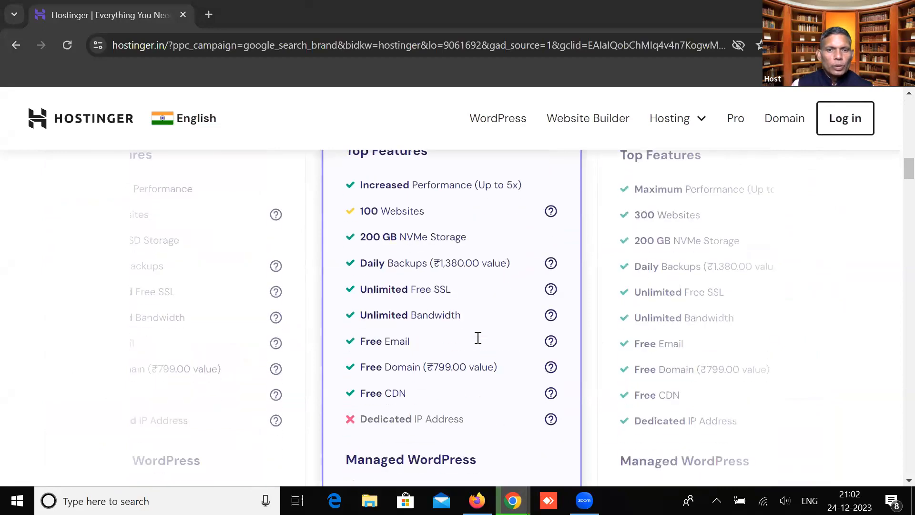
{"action": "scroll", "coordinate": [477, 337], "scroll_direction": "down", "scroll_amount": 10}
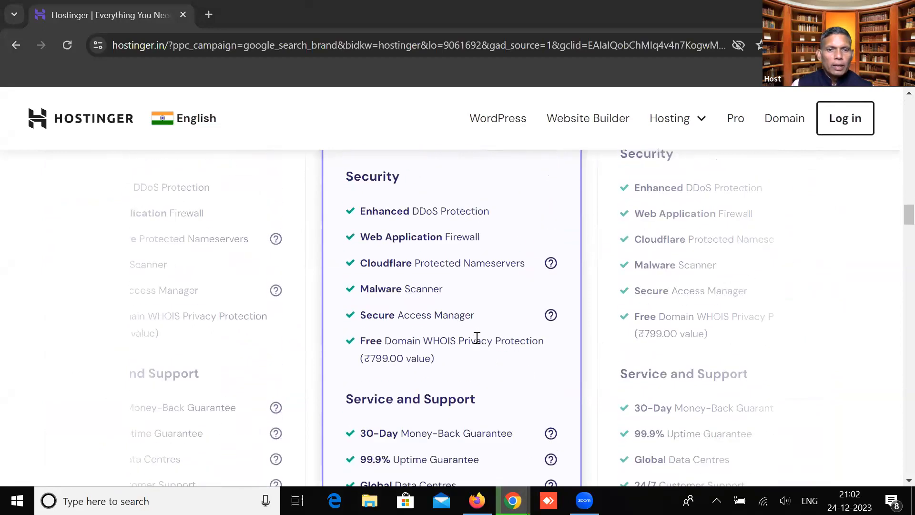
{"action": "scroll", "coordinate": [477, 338], "scroll_direction": "down", "scroll_amount": 5}
{"action": "scroll", "coordinate": [477, 337], "scroll_direction": "up", "scroll_amount": 8}
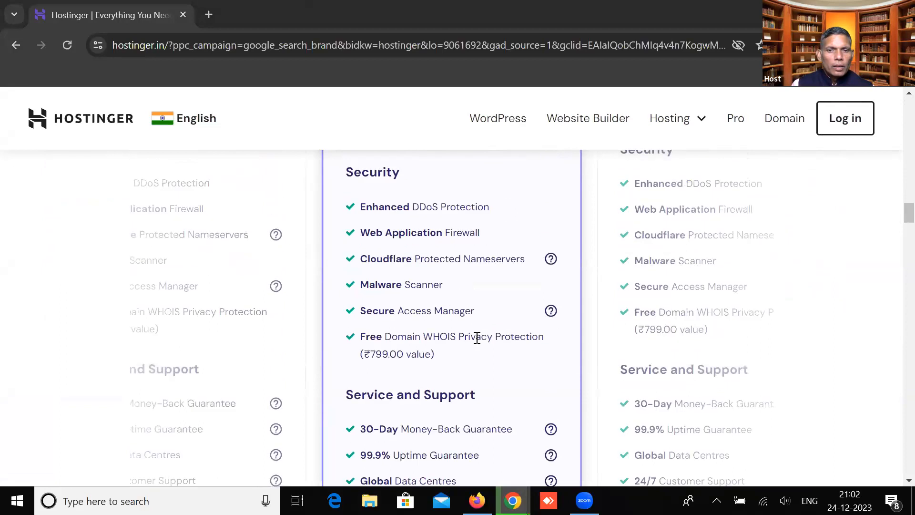
{"action": "scroll", "coordinate": [477, 337], "scroll_direction": "up", "scroll_amount": 18}
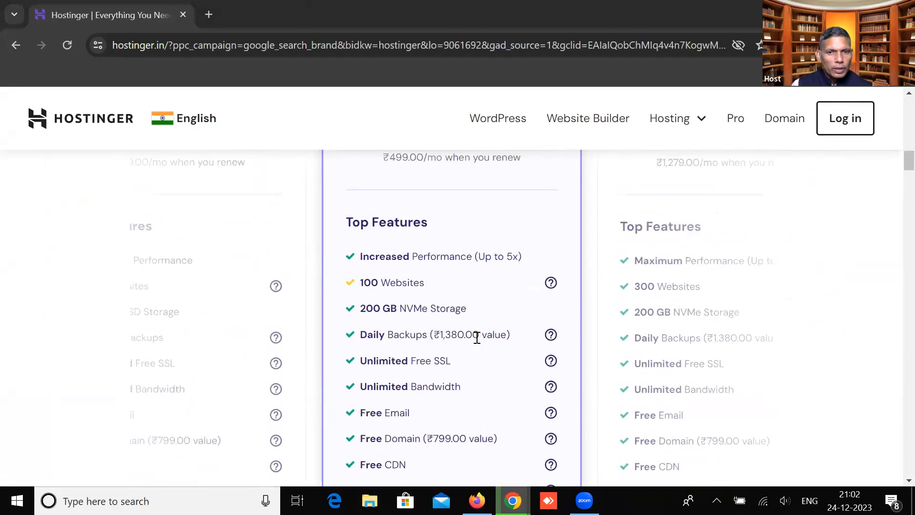
{"action": "scroll", "coordinate": [477, 338], "scroll_direction": "up", "scroll_amount": 3}
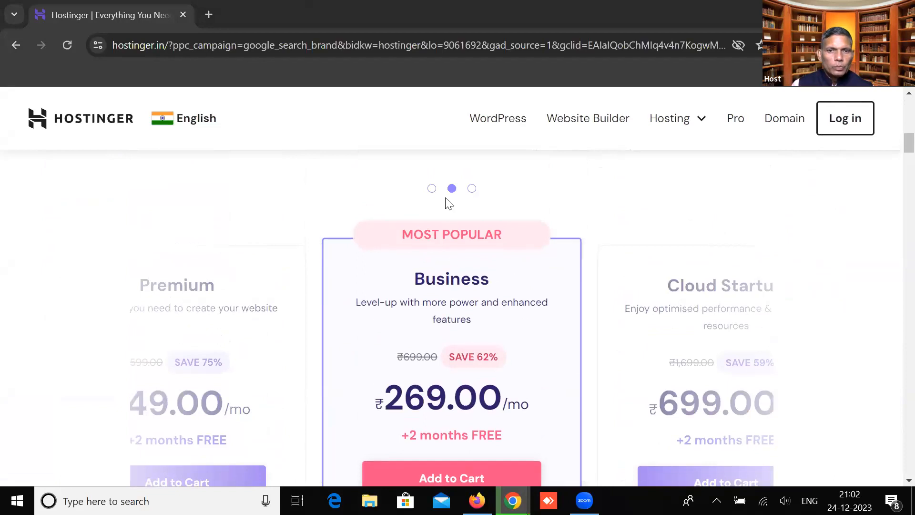
{"action": "left_click", "coordinate": [432, 189]}
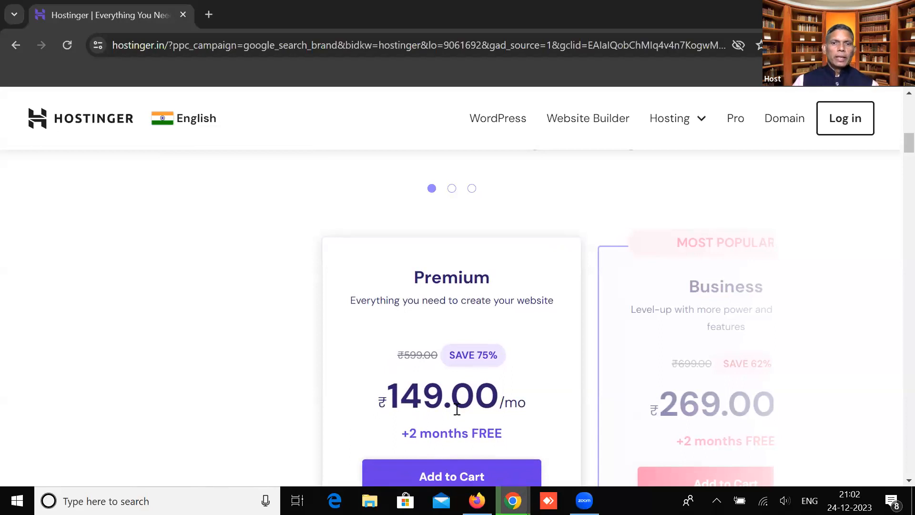
{"action": "scroll", "coordinate": [456, 409], "scroll_direction": "down", "scroll_amount": 3}
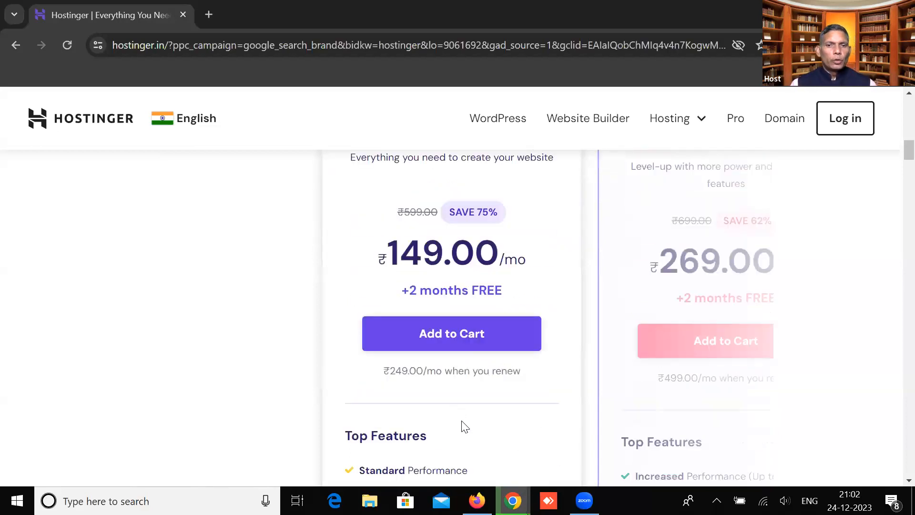
{"action": "scroll", "coordinate": [462, 424], "scroll_direction": "down", "scroll_amount": 3}
{"action": "scroll", "coordinate": [464, 427], "scroll_direction": "up", "scroll_amount": 1}
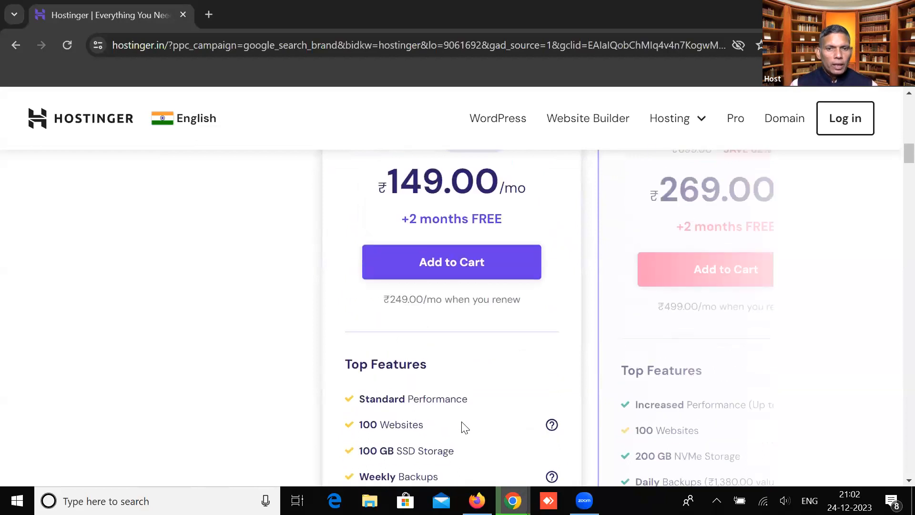
{"action": "scroll", "coordinate": [464, 427], "scroll_direction": "up", "scroll_amount": 3}
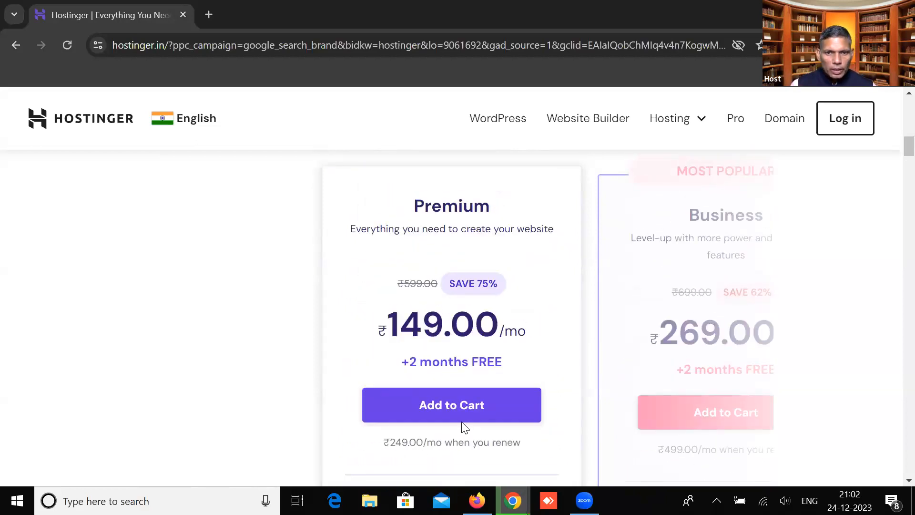
{"action": "scroll", "coordinate": [465, 427], "scroll_direction": "down", "scroll_amount": 4}
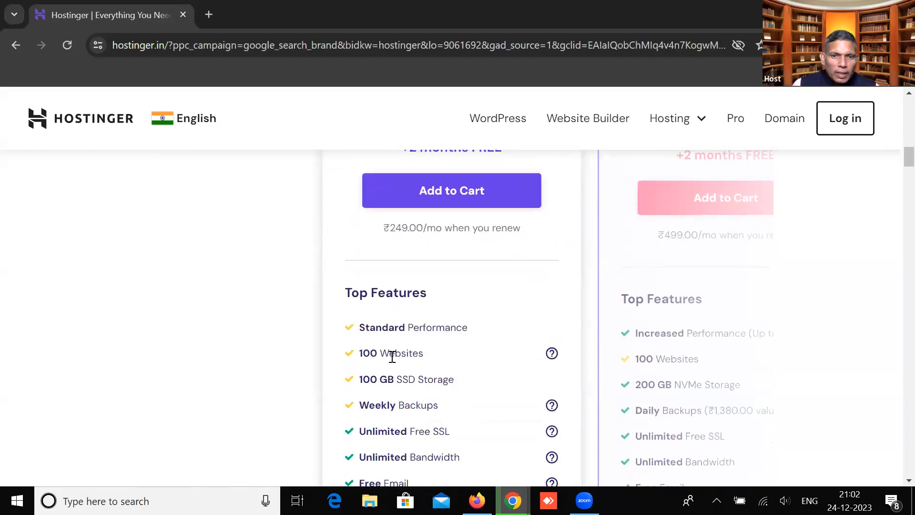
Highlight the Premium features 100 Websites, 100 GB SSD Storage and Unlimited Free SSL
{"action": "left_click_drag", "start_coordinate": [381, 353], "coordinate": [418, 352]}
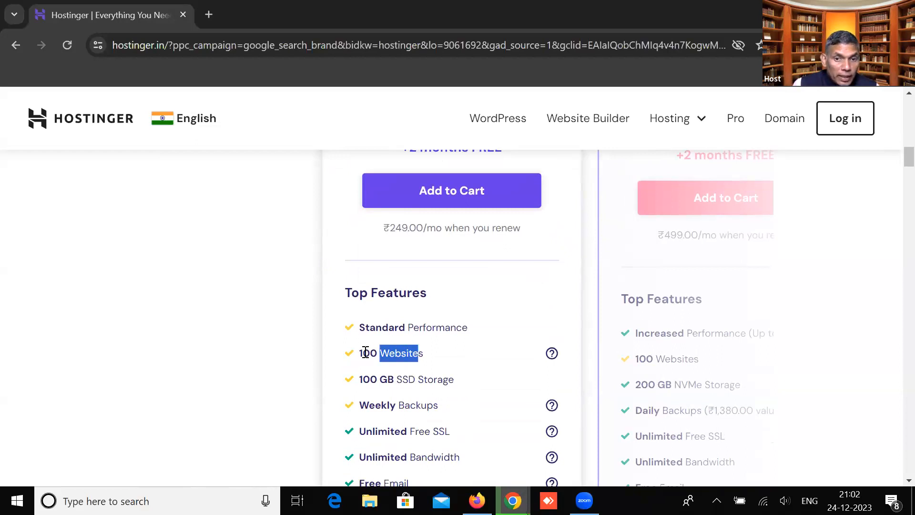
{"action": "left_click_drag", "start_coordinate": [362, 352], "coordinate": [429, 357]}
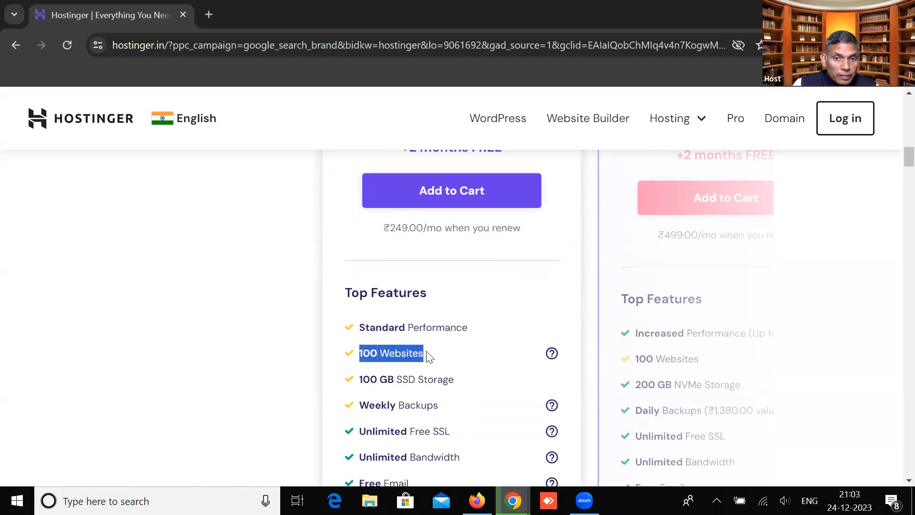
{"action": "left_click_drag", "start_coordinate": [383, 379], "coordinate": [453, 380]}
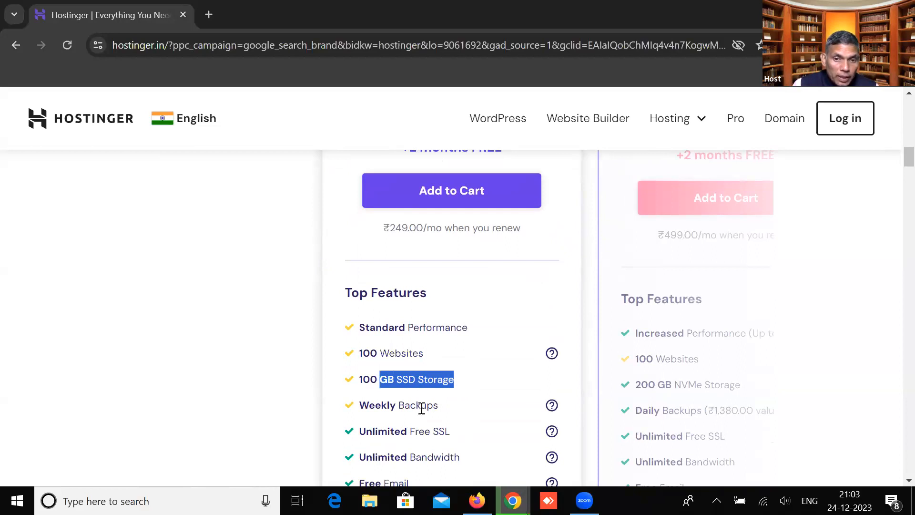
{"action": "left_click_drag", "start_coordinate": [359, 429], "coordinate": [453, 434]}
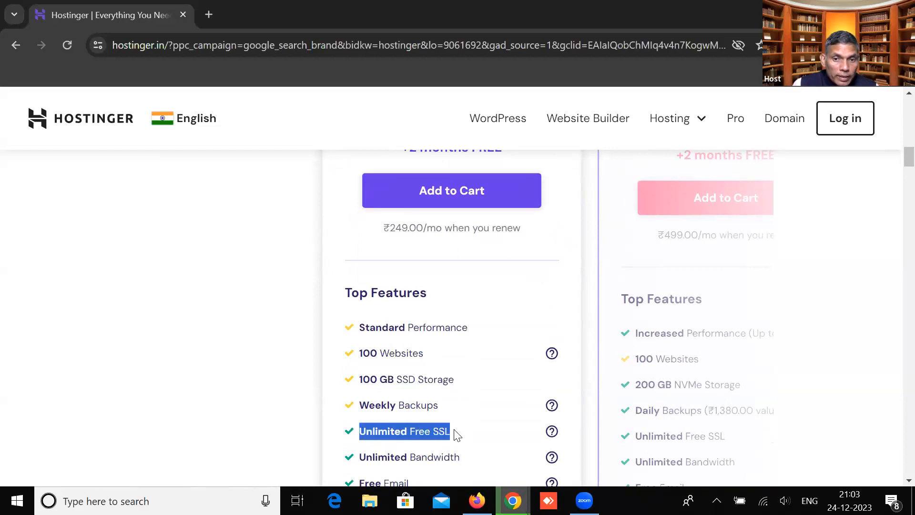
{"action": "left_click", "coordinate": [436, 429]}
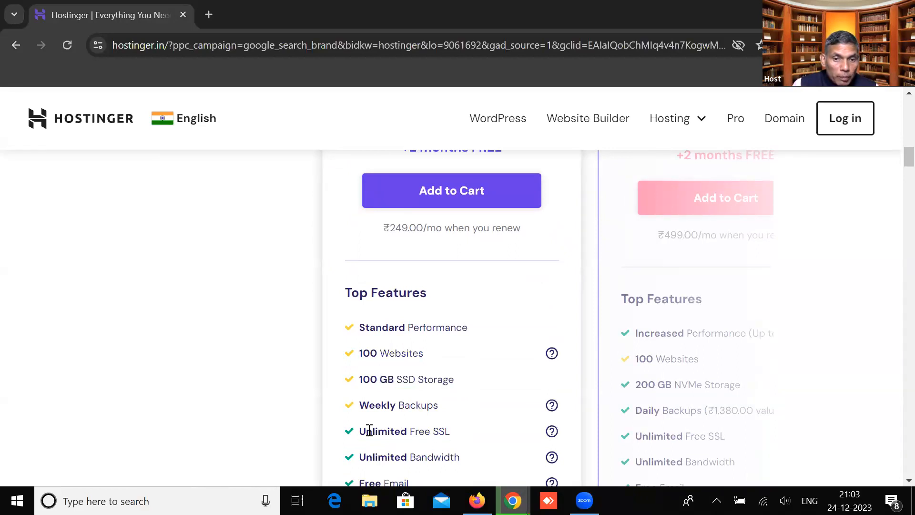
{"action": "left_click_drag", "start_coordinate": [360, 430], "coordinate": [450, 430]}
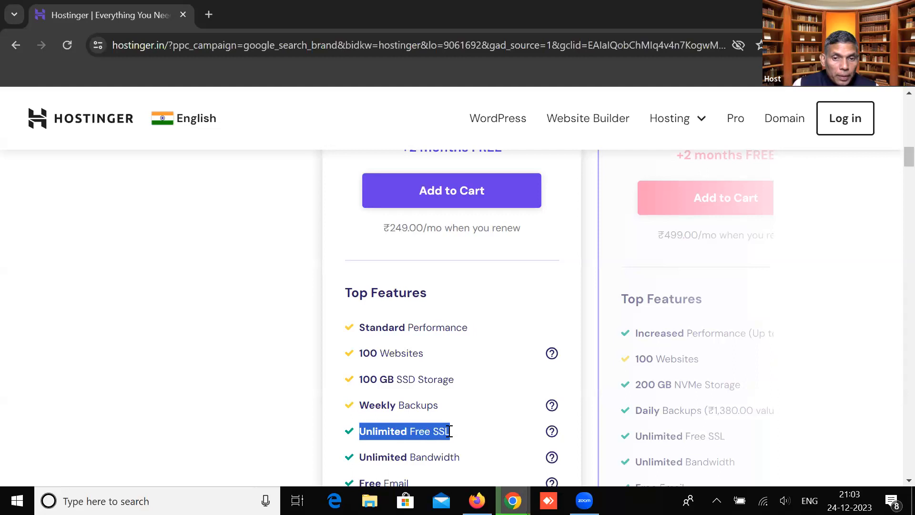
{"action": "left_click", "coordinate": [423, 430]}
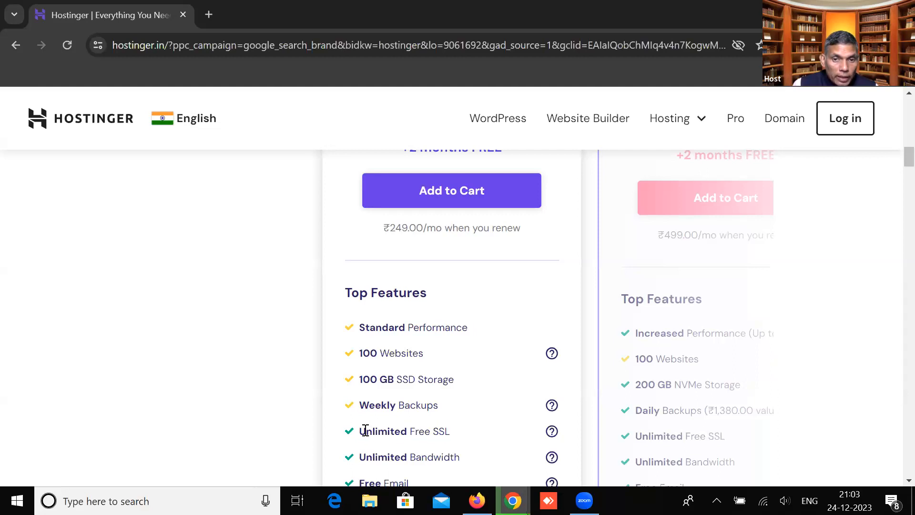
{"action": "left_click_drag", "start_coordinate": [359, 430], "coordinate": [452, 442]}
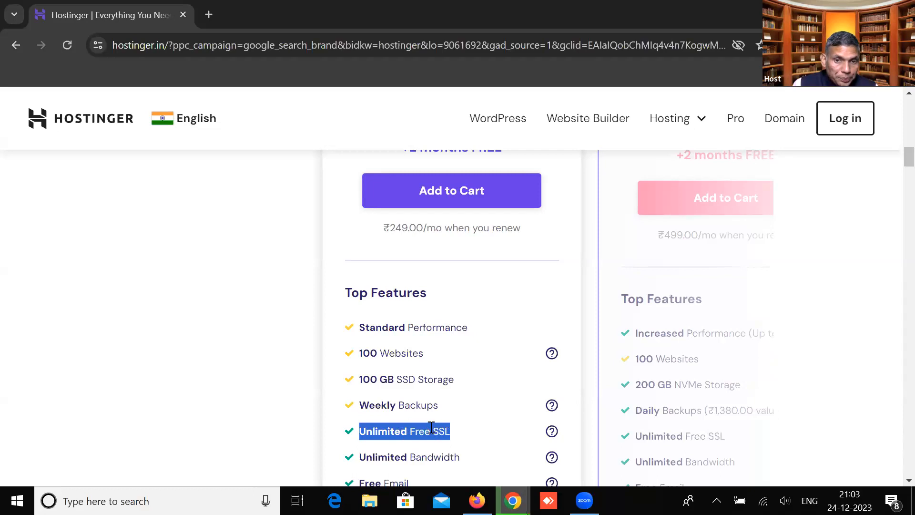
Highlight the Unlimited Bandwidth, Free Email and Free Domain (₹799.00 value) features
{"action": "scroll", "coordinate": [419, 419], "scroll_direction": "down", "scroll_amount": 1}
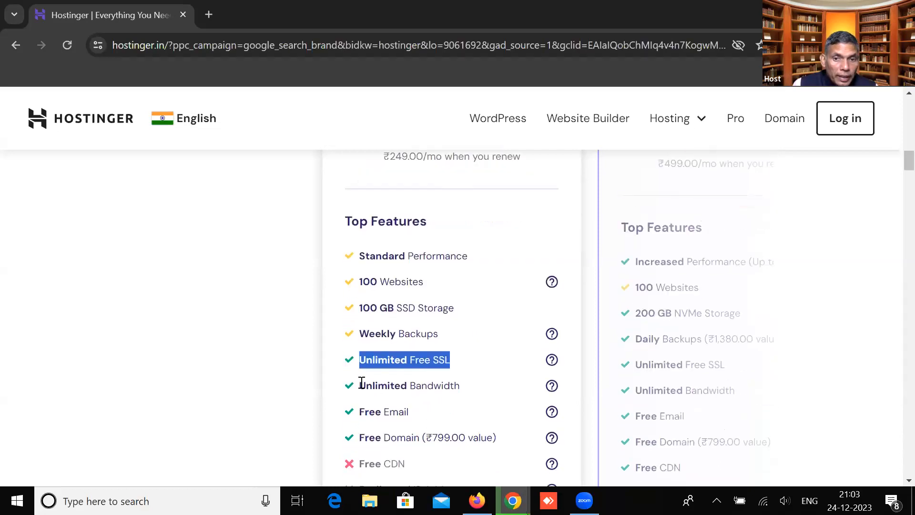
{"action": "left_click_drag", "start_coordinate": [362, 383], "coordinate": [464, 385]}
{"action": "left_click", "coordinate": [366, 413]}
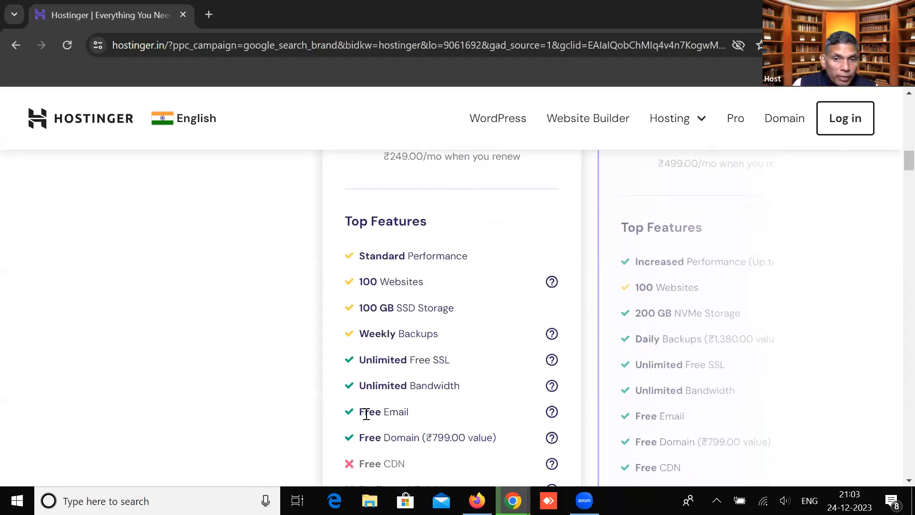
{"action": "left_click_drag", "start_coordinate": [366, 413], "coordinate": [413, 414]}
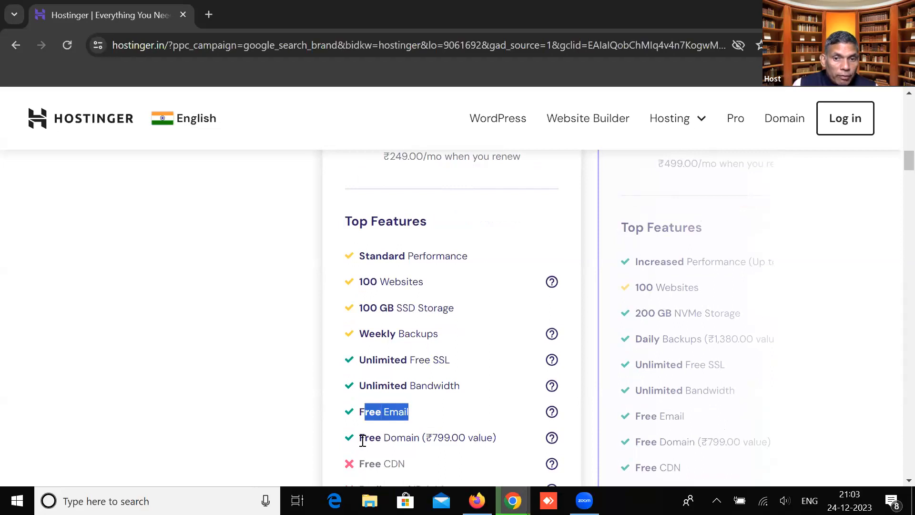
{"action": "left_click_drag", "start_coordinate": [359, 437], "coordinate": [500, 445]}
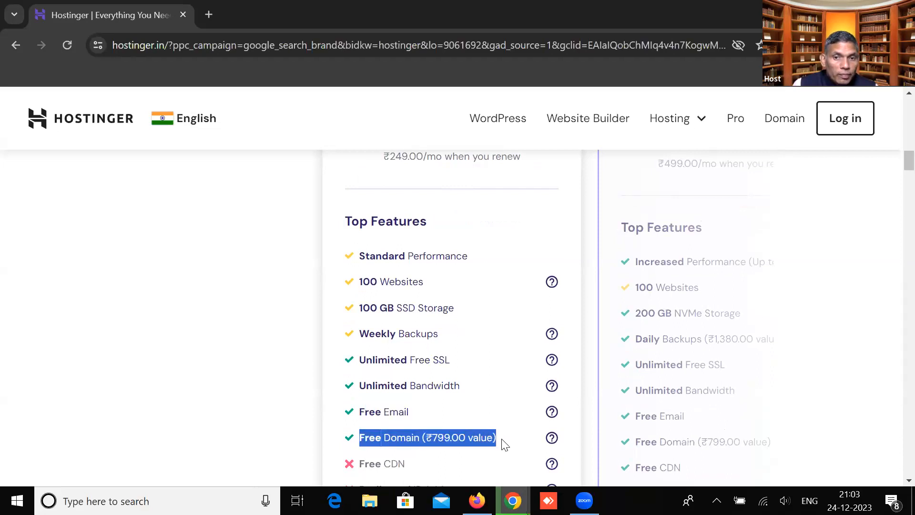
Scroll through the WordPress features and add the Premium plan to the cart
{"action": "scroll", "coordinate": [504, 441], "scroll_direction": "down", "scroll_amount": 1}
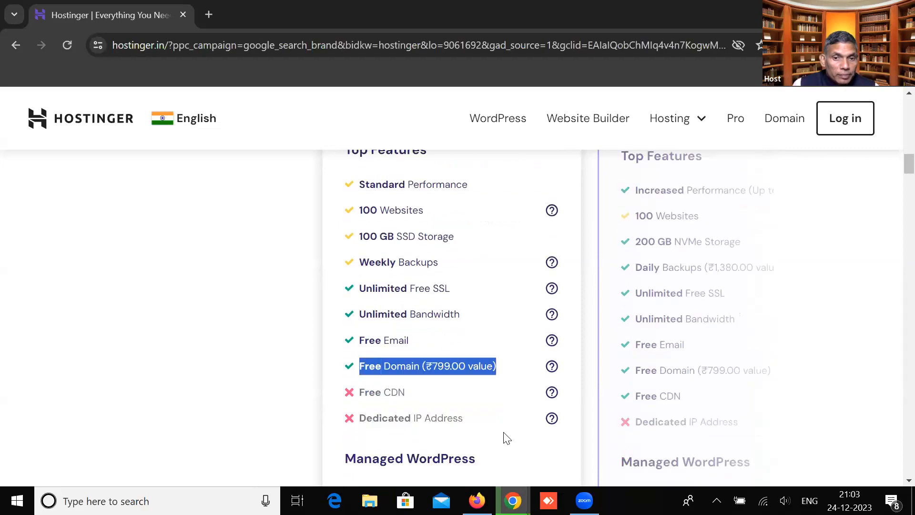
{"action": "scroll", "coordinate": [506, 437], "scroll_direction": "down", "scroll_amount": 3}
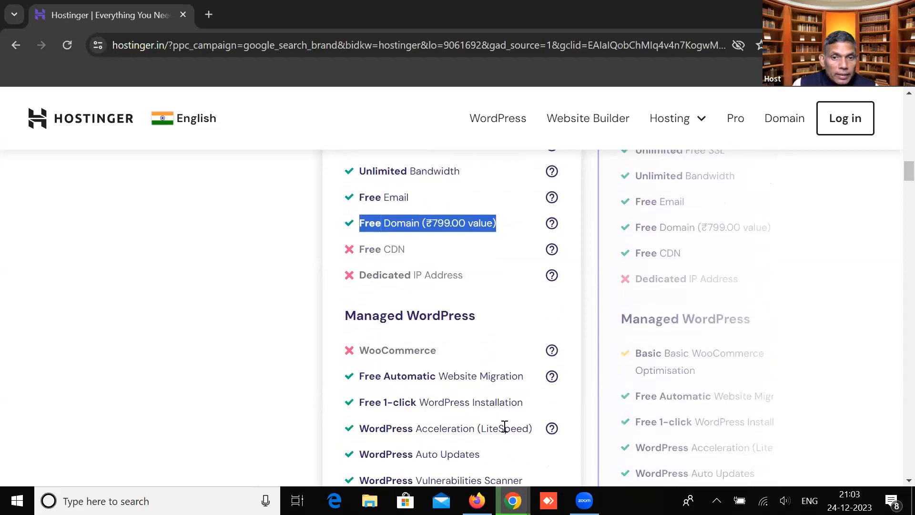
{"action": "scroll", "coordinate": [505, 429], "scroll_direction": "down", "scroll_amount": 4}
{"action": "scroll", "coordinate": [507, 413], "scroll_direction": "up", "scroll_amount": 10}
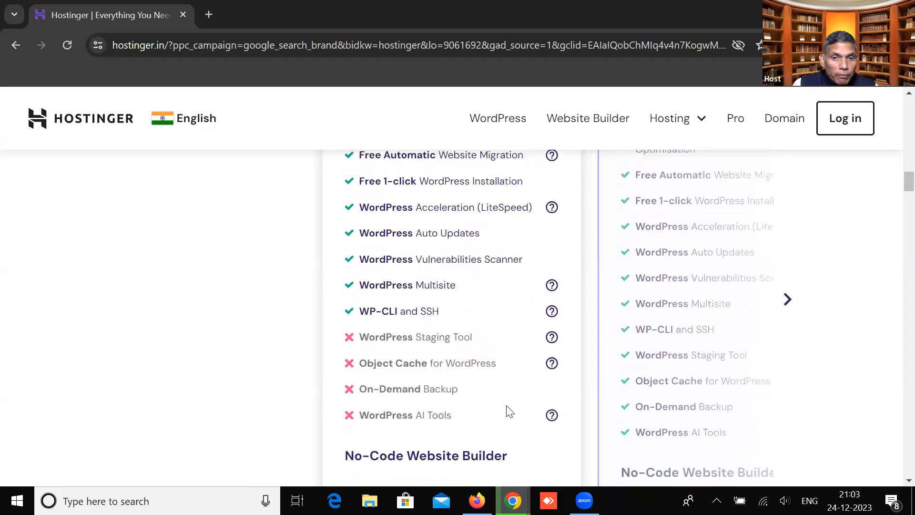
{"action": "scroll", "coordinate": [508, 409], "scroll_direction": "up", "scroll_amount": 4}
{"action": "scroll", "coordinate": [508, 406], "scroll_direction": "down", "scroll_amount": 1}
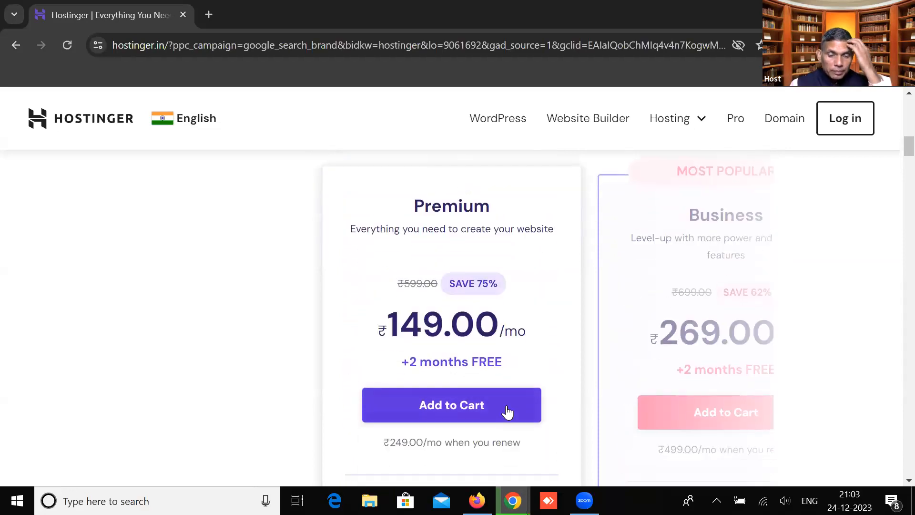
{"action": "left_click", "coordinate": [500, 409]}
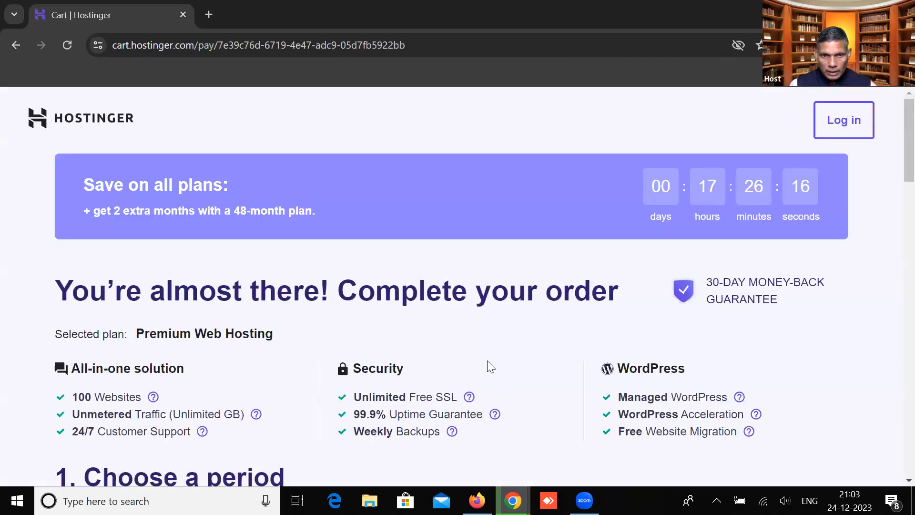
Scroll to '1. Choose a period' to see the 48-month option at ₹149.00/month, then return to the top
{"action": "scroll", "coordinate": [490, 366], "scroll_direction": "down", "scroll_amount": 5}
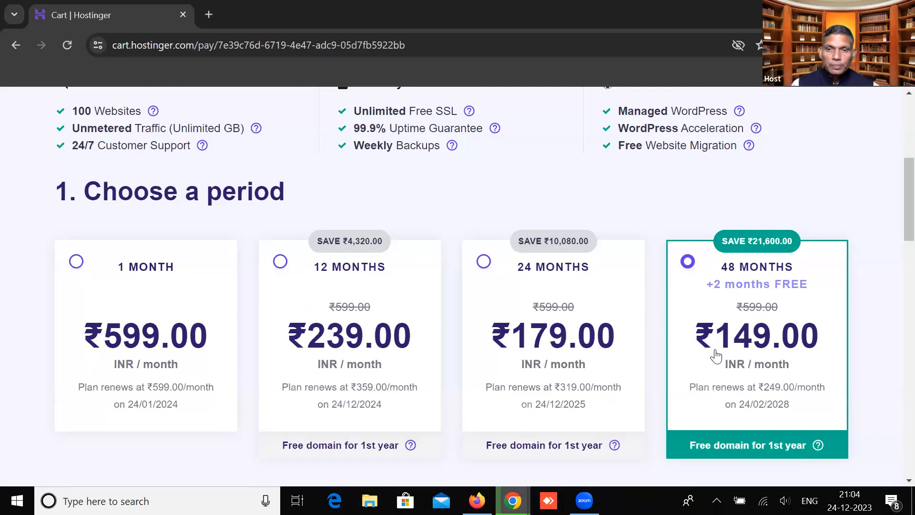
{"action": "scroll", "coordinate": [722, 413], "scroll_direction": "up", "scroll_amount": 5}
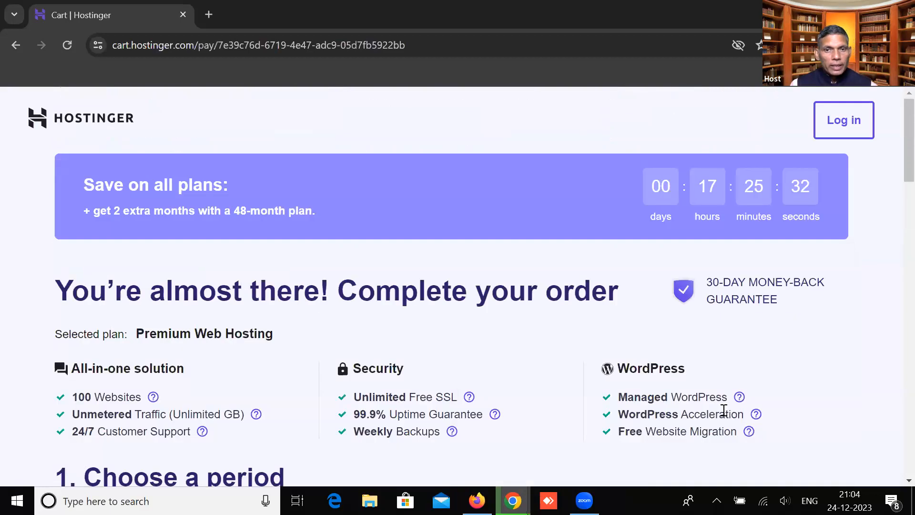
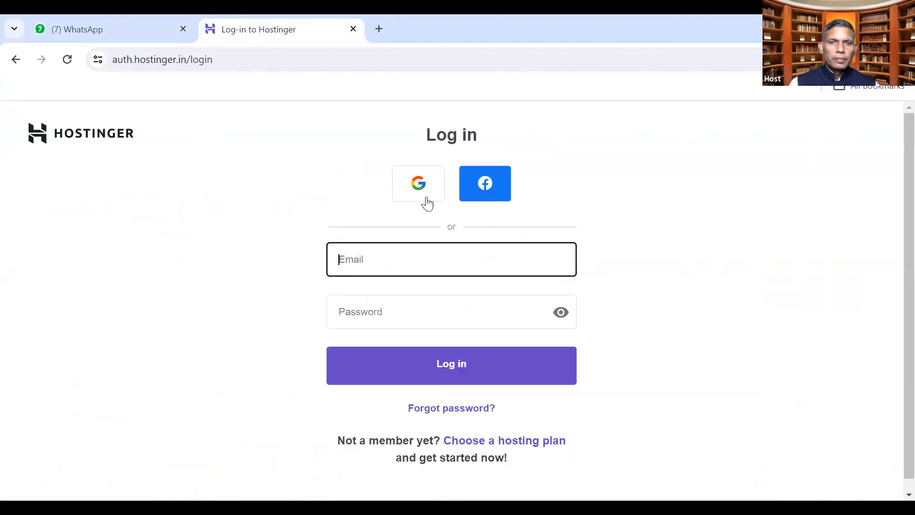
Sign in to hPanel with a Google account and start adding a new website from Websites
{"action": "left_click", "coordinate": [422, 197]}
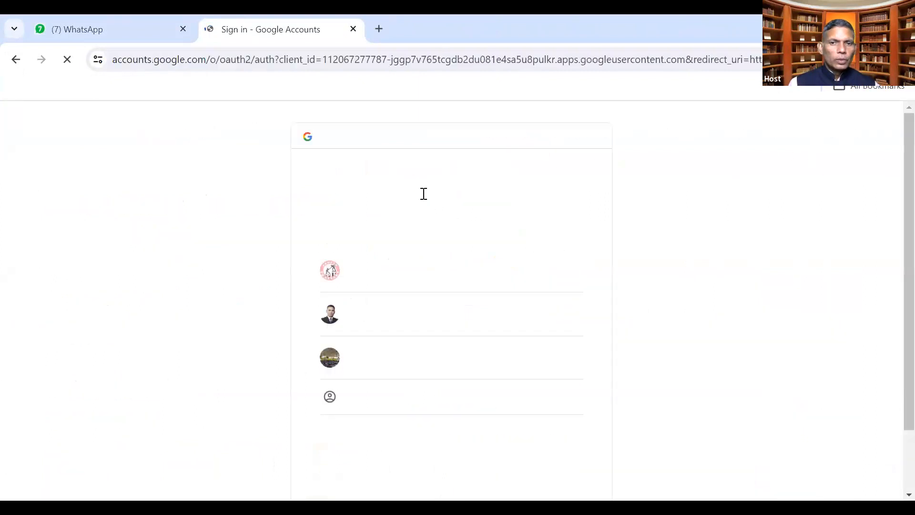
{"action": "left_click", "coordinate": [413, 277]}
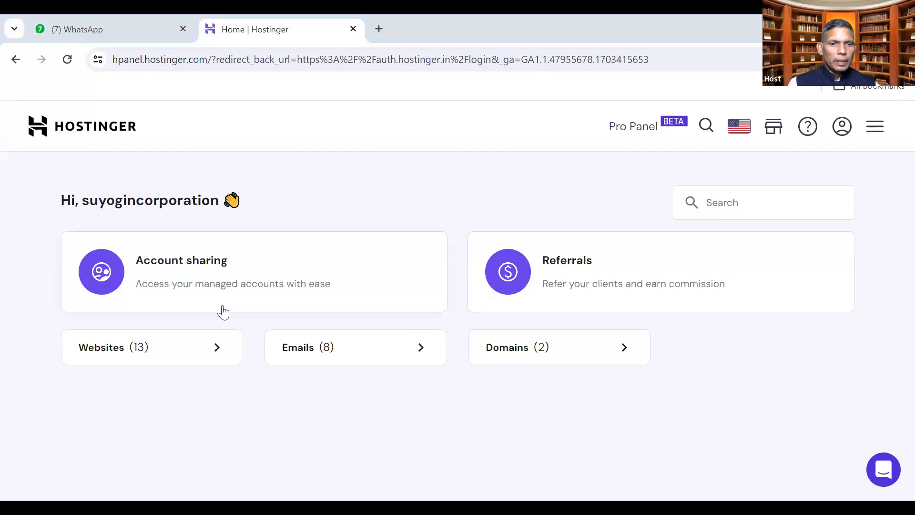
{"action": "left_click", "coordinate": [159, 349]}
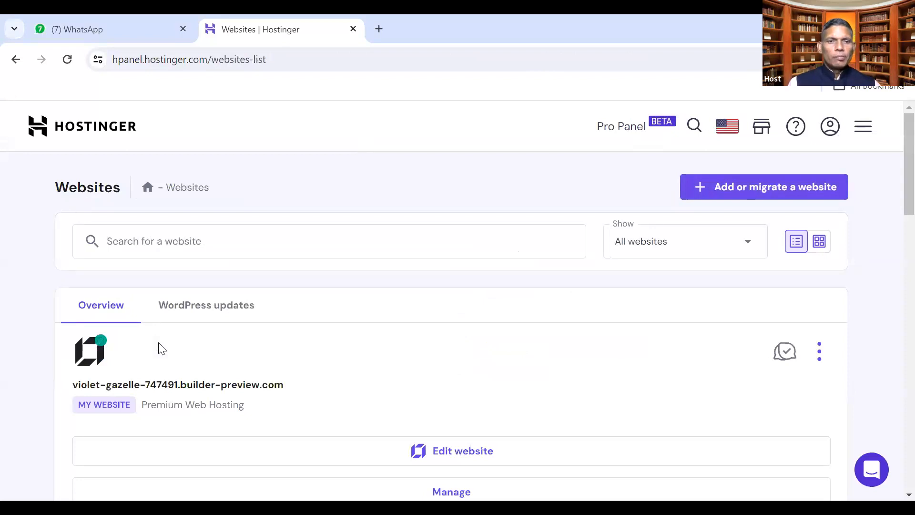
{"action": "left_click", "coordinate": [754, 193]}
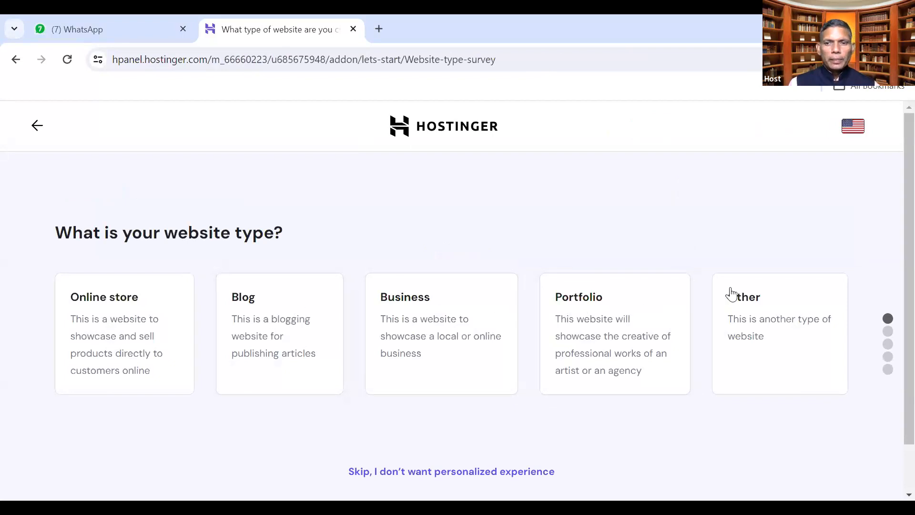
Set the website type to Other and pick Landing Page via the 'landing' search
{"action": "left_click", "coordinate": [751, 301]}
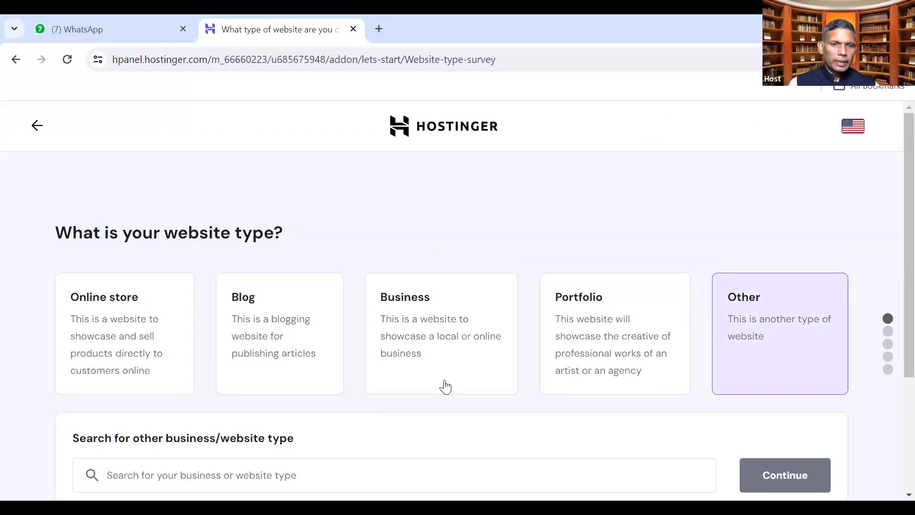
{"action": "scroll", "coordinate": [405, 382], "scroll_direction": "down", "scroll_amount": 3}
{"action": "left_click", "coordinate": [171, 332]}
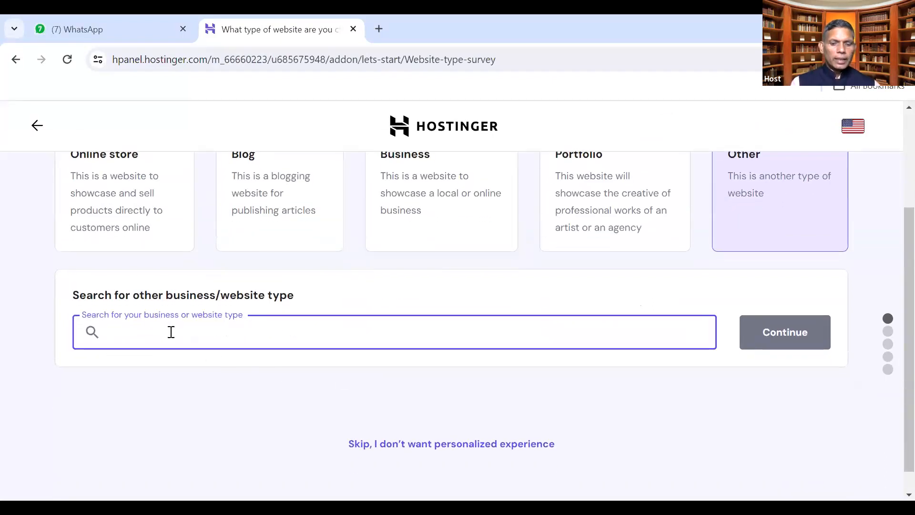
{"action": "type", "text": "landing"}
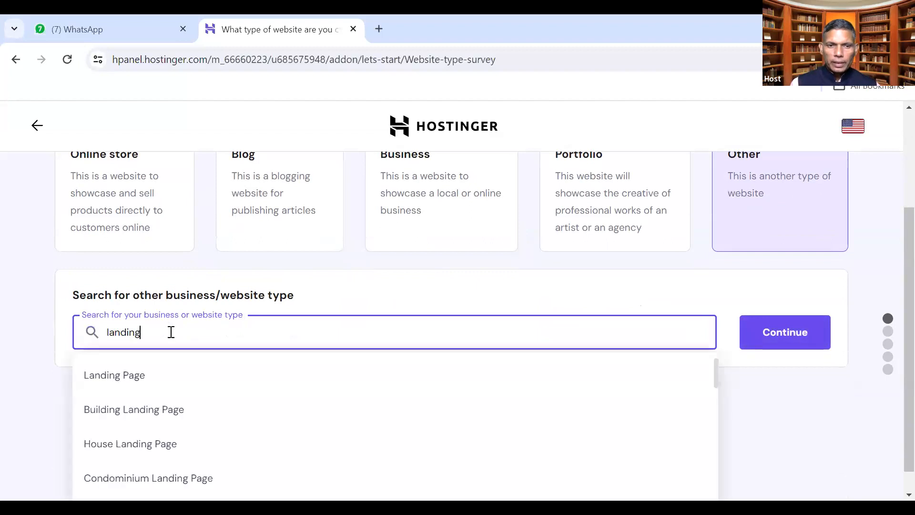
{"action": "left_click", "coordinate": [142, 376]}
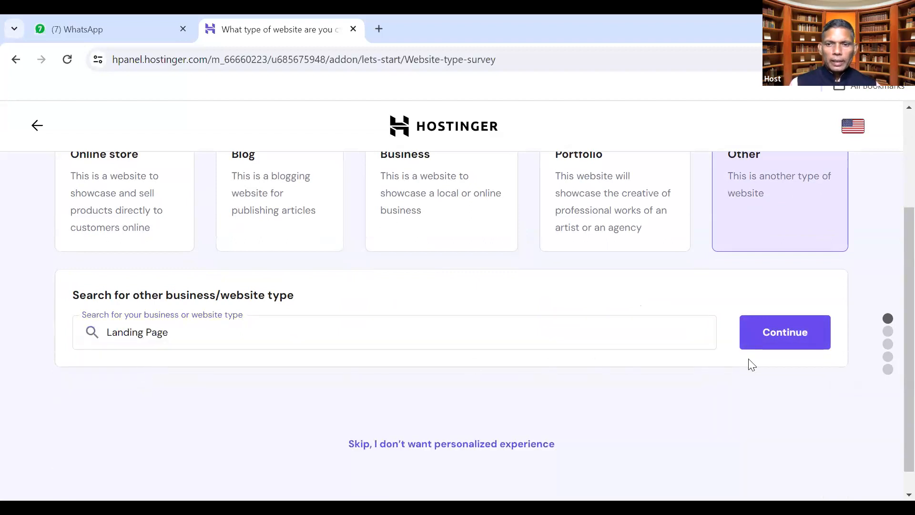
{"action": "left_click", "coordinate": [795, 340]}
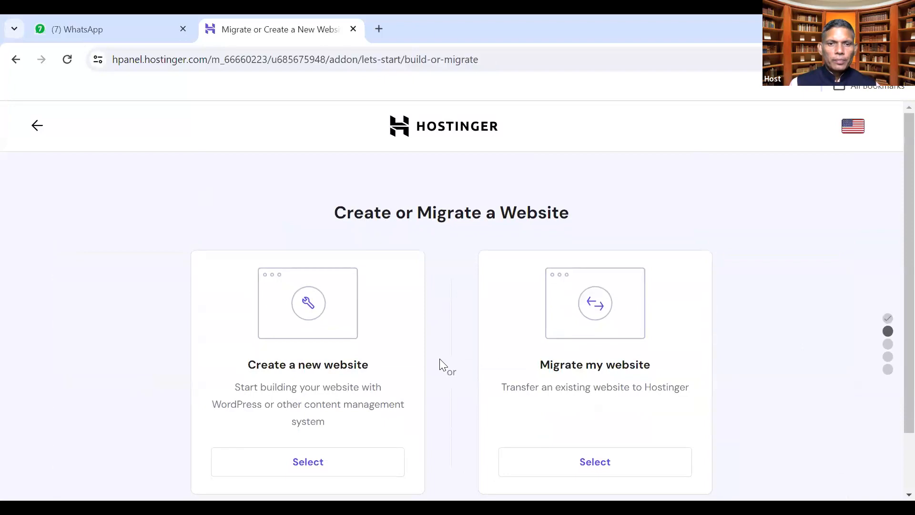
Create a new website with Hostinger Builder with AI, choosing the domain later
{"action": "scroll", "coordinate": [429, 362], "scroll_direction": "down", "scroll_amount": 2}
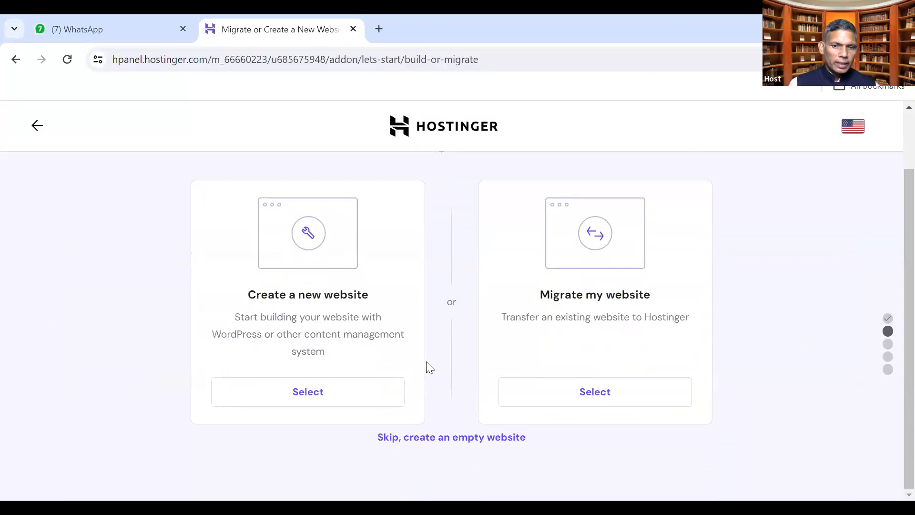
{"action": "left_click", "coordinate": [295, 398]}
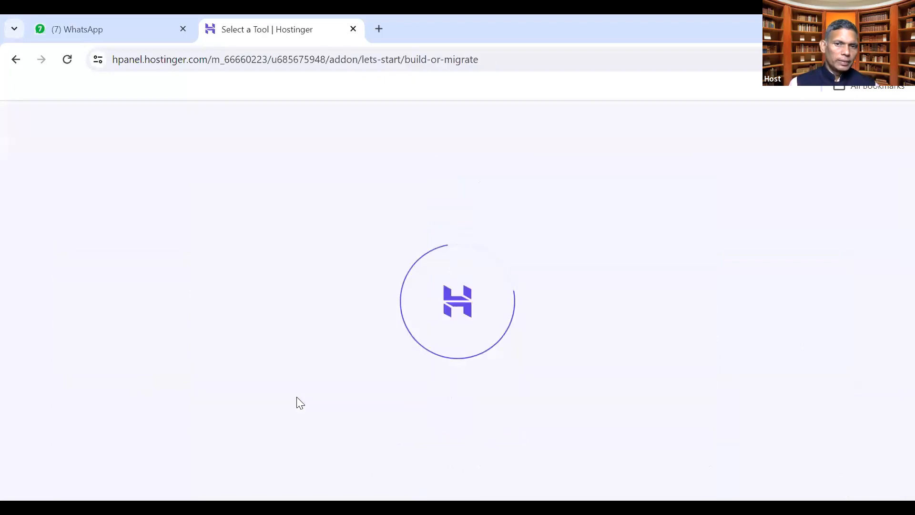
{"action": "scroll", "coordinate": [299, 400], "scroll_direction": "down", "scroll_amount": 2}
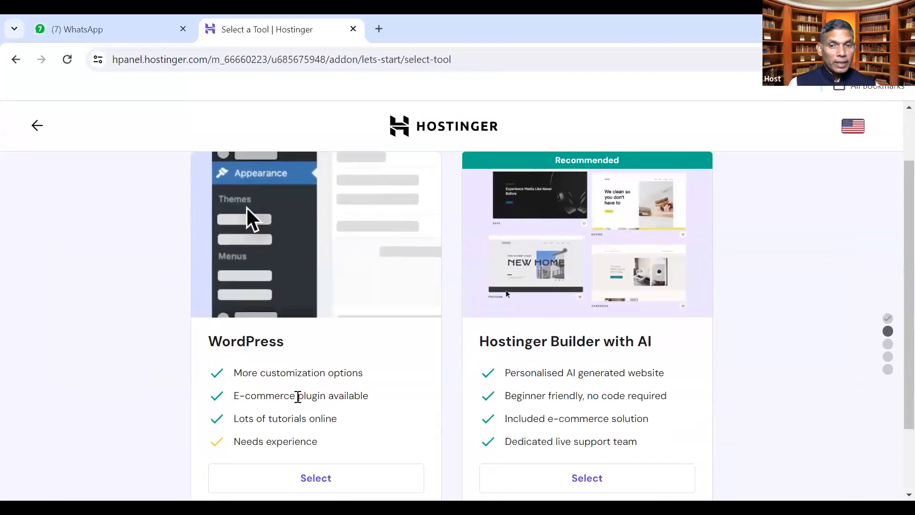
{"action": "scroll", "coordinate": [462, 395], "scroll_direction": "down", "scroll_amount": 1}
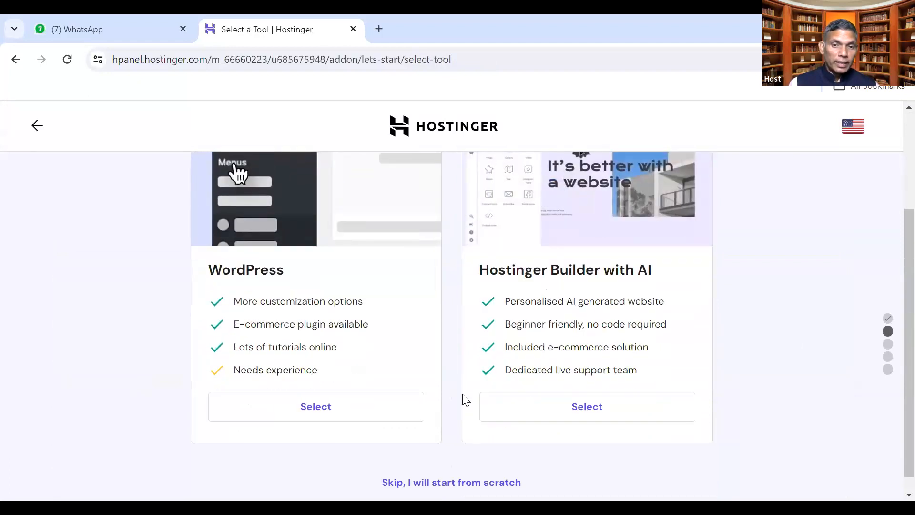
{"action": "left_click", "coordinate": [542, 403]}
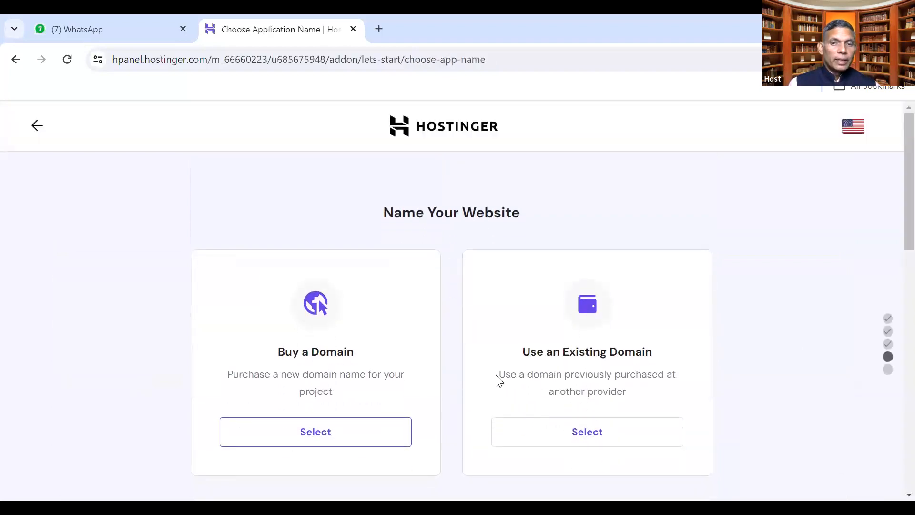
{"action": "left_click_drag", "start_coordinate": [501, 375], "coordinate": [637, 395]}
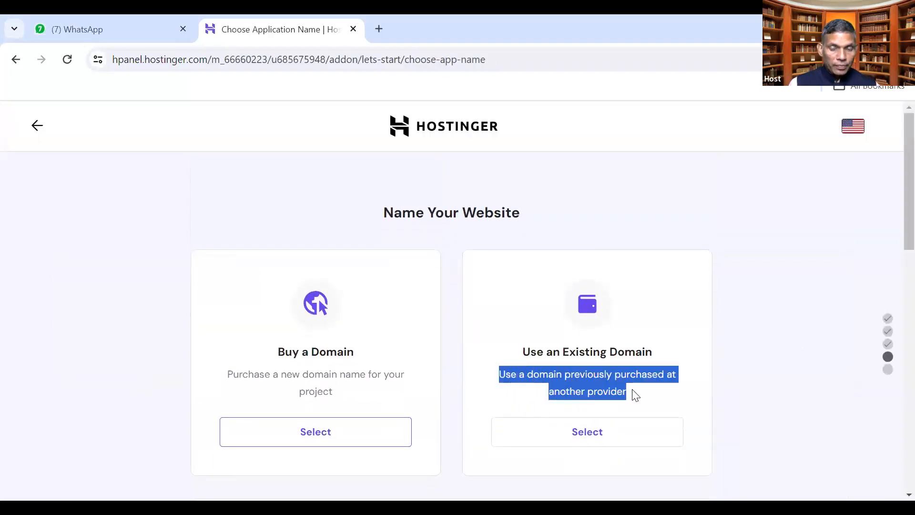
{"action": "scroll", "coordinate": [636, 395], "scroll_direction": "down", "scroll_amount": 3}
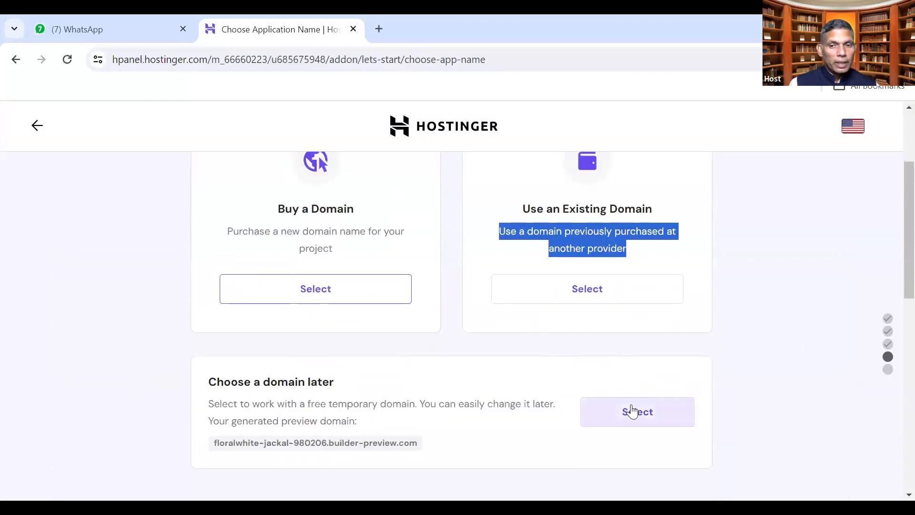
{"action": "left_click", "coordinate": [632, 412]}
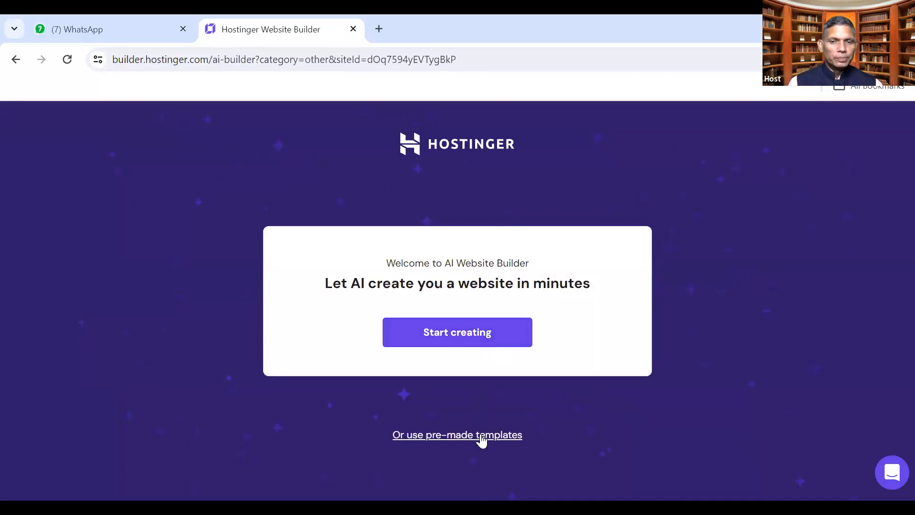
Switch to pre-made templates and scroll through the first page of designs
{"action": "left_click", "coordinate": [483, 439]}
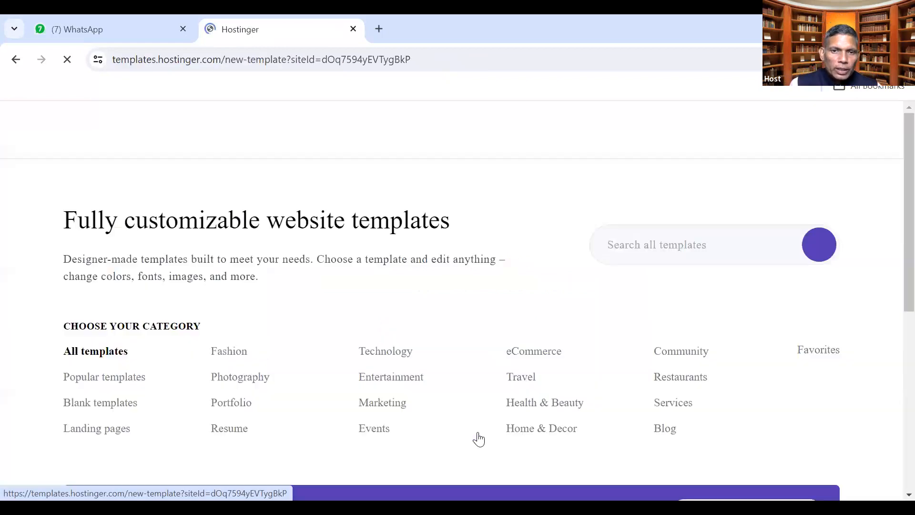
{"action": "scroll", "coordinate": [434, 372], "scroll_direction": "down", "scroll_amount": 7}
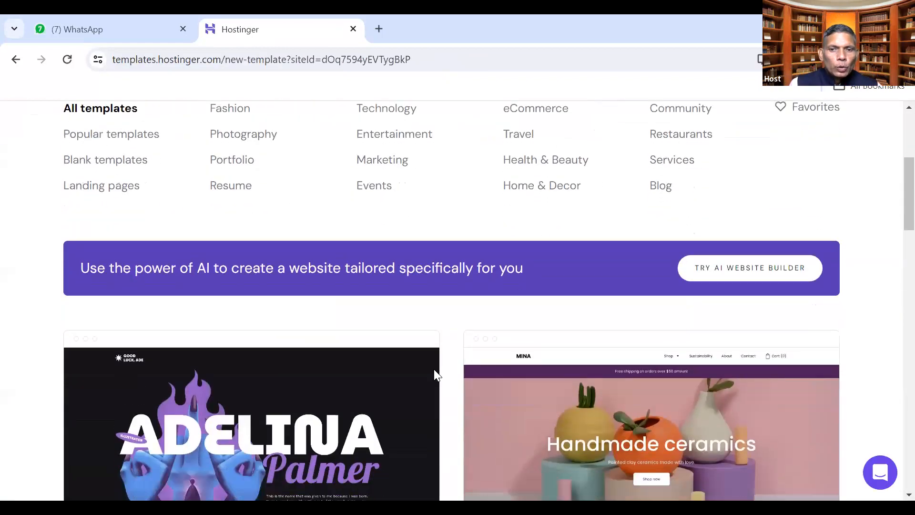
{"action": "scroll", "coordinate": [434, 370], "scroll_direction": "up", "scroll_amount": 5}
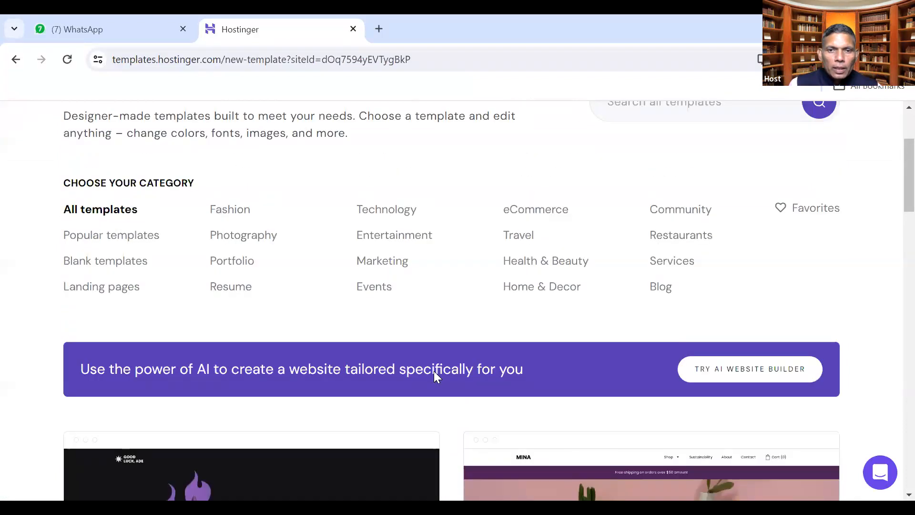
{"action": "scroll", "coordinate": [434, 371], "scroll_direction": "down", "scroll_amount": 12}
{"action": "scroll", "coordinate": [434, 370], "scroll_direction": "down", "scroll_amount": 8}
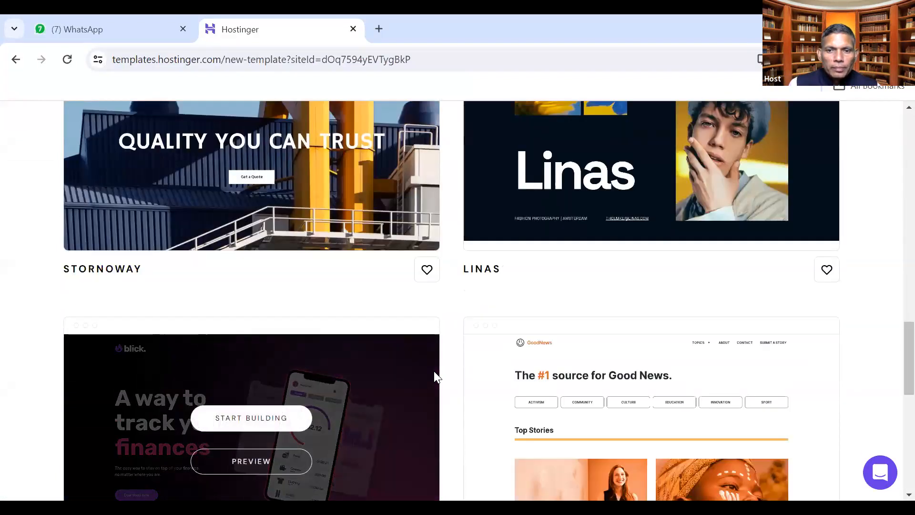
{"action": "scroll", "coordinate": [434, 371], "scroll_direction": "down", "scroll_amount": 6}
{"action": "scroll", "coordinate": [434, 373], "scroll_direction": "down", "scroll_amount": 5}
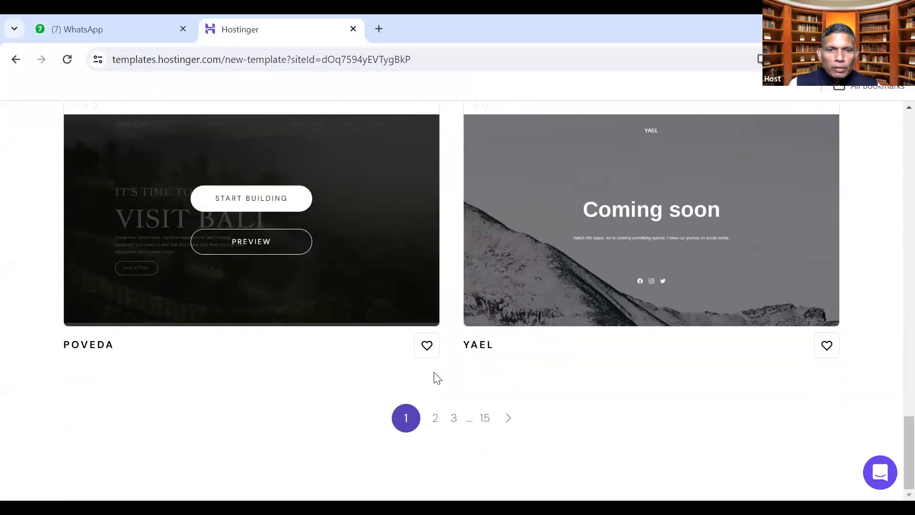
{"action": "scroll", "coordinate": [435, 377], "scroll_direction": "up", "scroll_amount": 9}
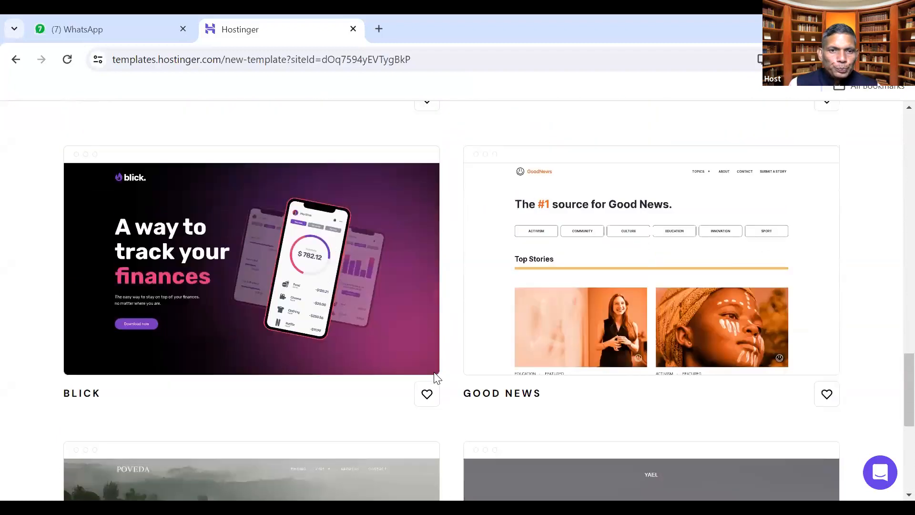
{"action": "scroll", "coordinate": [435, 377], "scroll_direction": "up", "scroll_amount": 4}
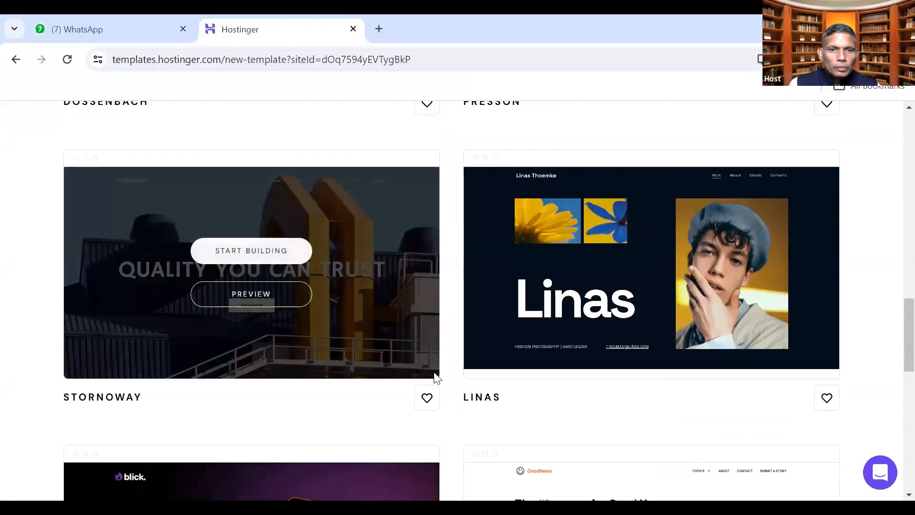
{"action": "scroll", "coordinate": [434, 377], "scroll_direction": "up", "scroll_amount": 6}
{"action": "scroll", "coordinate": [434, 374], "scroll_direction": "up", "scroll_amount": 1}
{"action": "scroll", "coordinate": [434, 370], "scroll_direction": "up", "scroll_amount": 2}
{"action": "scroll", "coordinate": [433, 372], "scroll_direction": "up", "scroll_amount": 3}
{"action": "scroll", "coordinate": [431, 371], "scroll_direction": "down", "scroll_amount": 14}
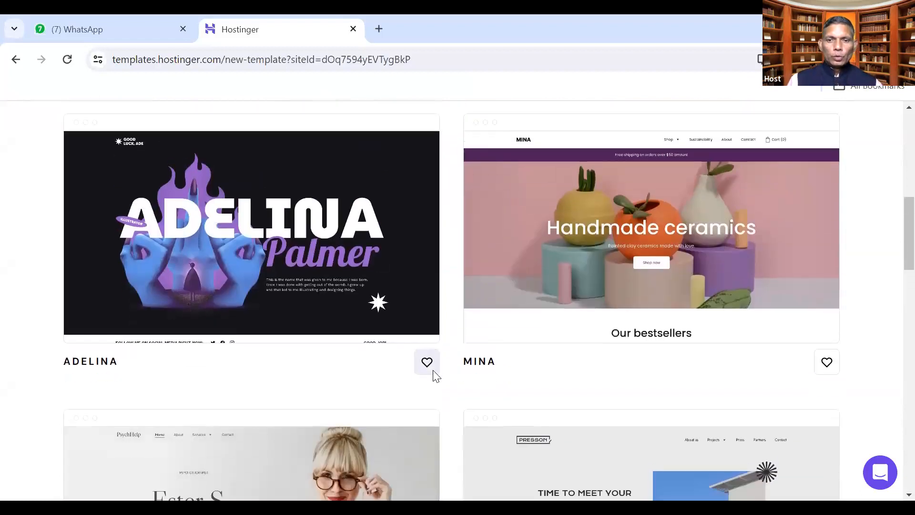
{"action": "scroll", "coordinate": [476, 414], "scroll_direction": "down", "scroll_amount": 10}
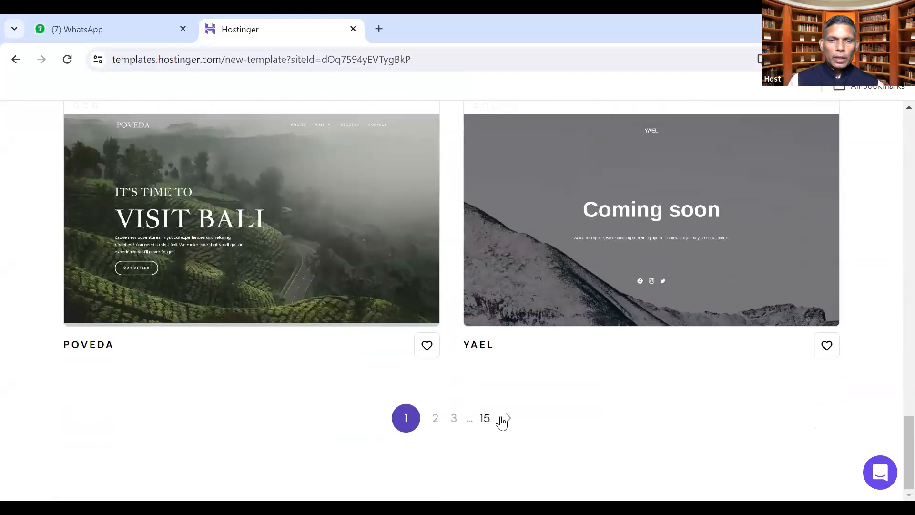
Page through the template gallery to pages 2, 3 and 4
{"action": "left_click", "coordinate": [506, 419]}
{"action": "scroll", "coordinate": [505, 416], "scroll_direction": "down", "scroll_amount": 7}
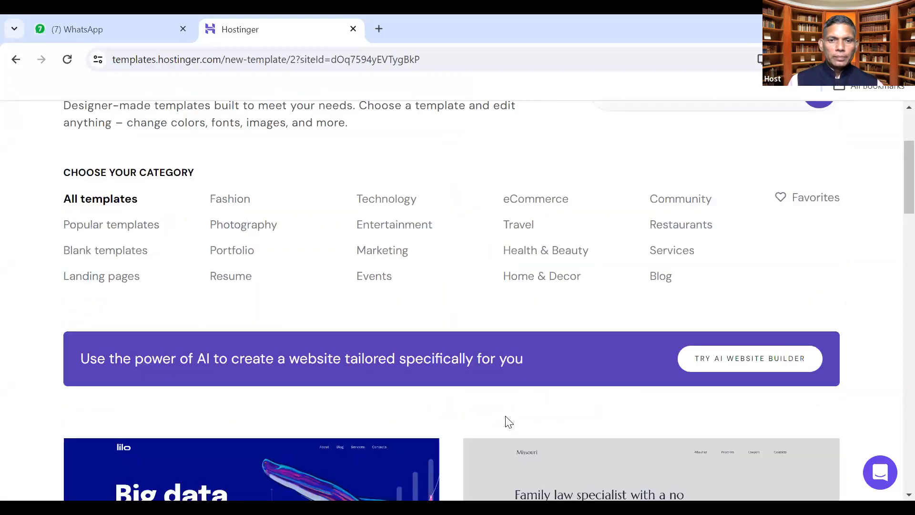
{"action": "scroll", "coordinate": [612, 385], "scroll_direction": "down", "scroll_amount": 6}
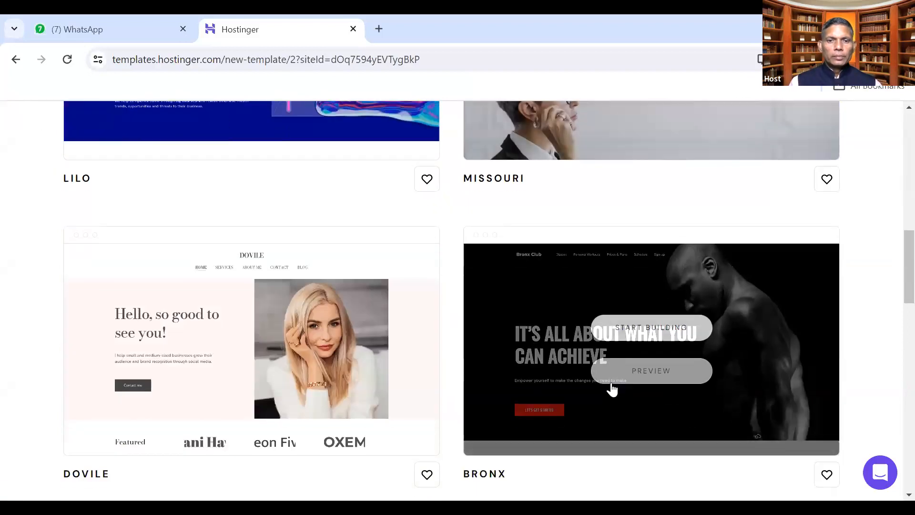
{"action": "scroll", "coordinate": [612, 389], "scroll_direction": "down", "scroll_amount": 2}
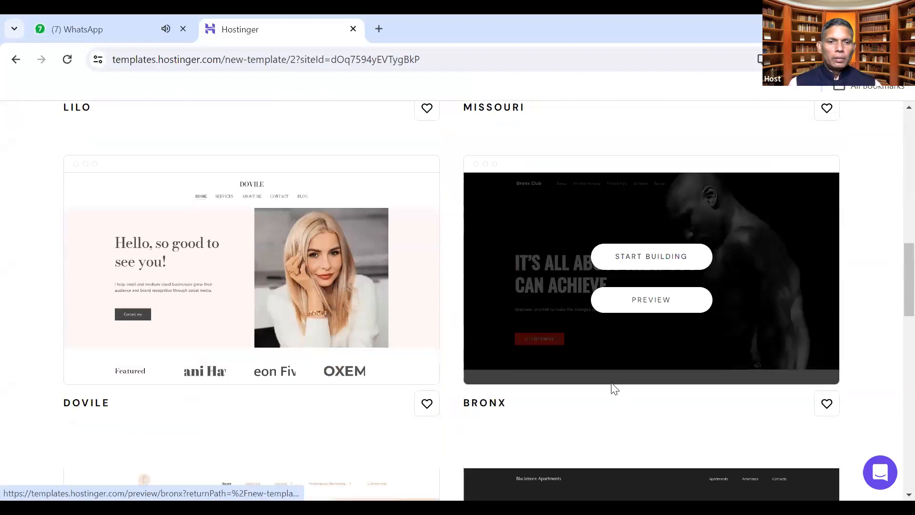
{"action": "scroll", "coordinate": [498, 401], "scroll_direction": "down", "scroll_amount": 18}
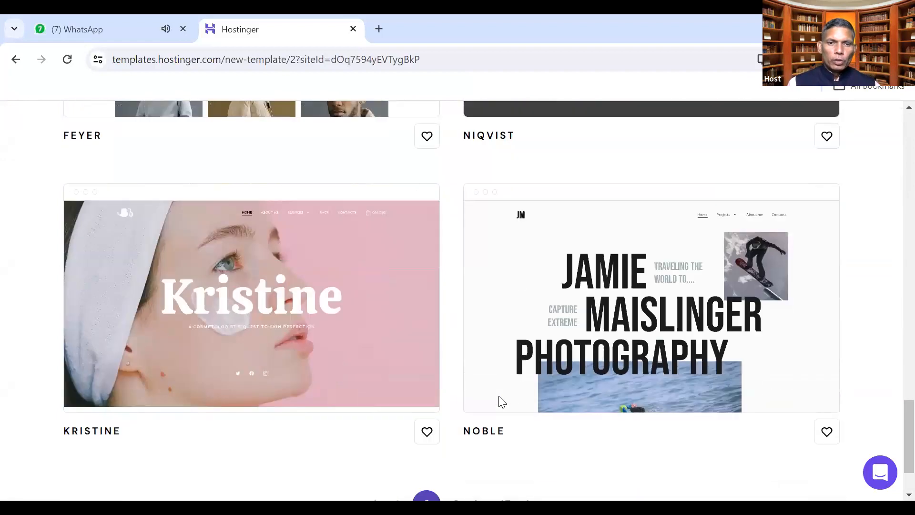
{"action": "scroll", "coordinate": [499, 401], "scroll_direction": "down", "scroll_amount": 3}
{"action": "left_click", "coordinate": [457, 417]}
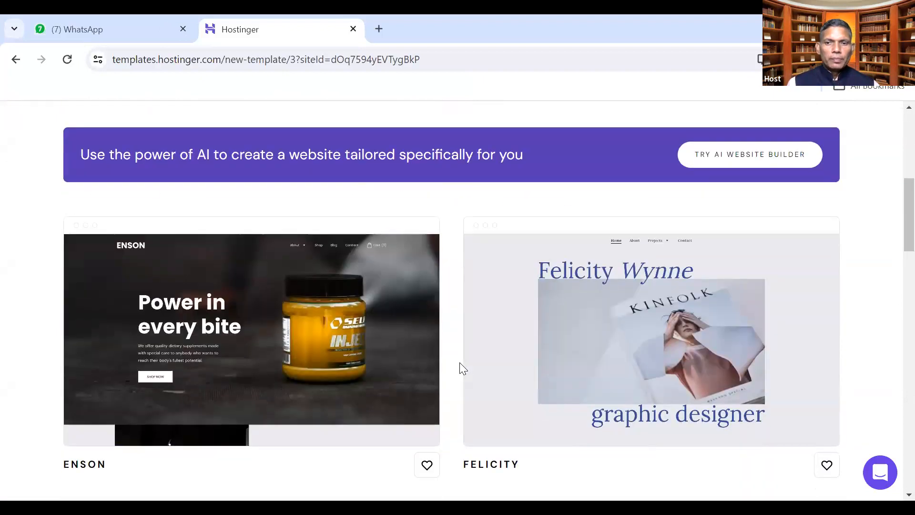
{"action": "scroll", "coordinate": [459, 368], "scroll_direction": "down", "scroll_amount": 12}
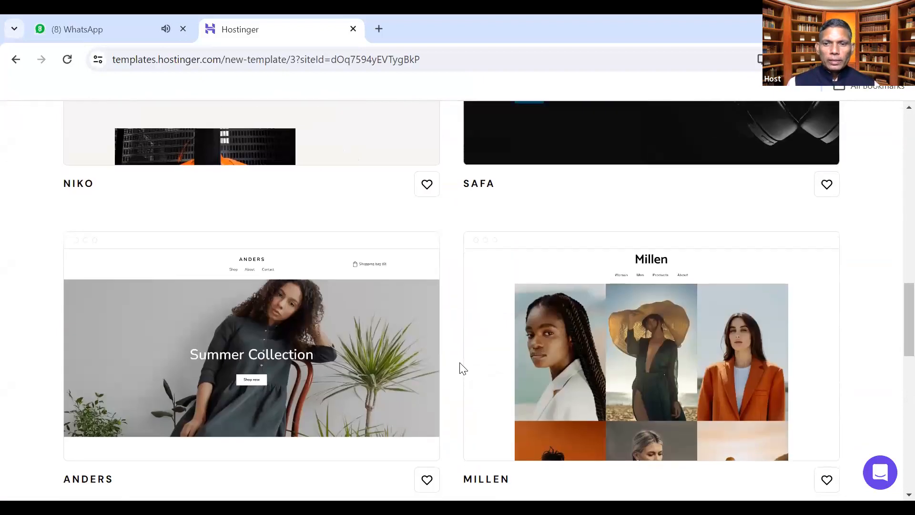
{"action": "scroll", "coordinate": [459, 368], "scroll_direction": "down", "scroll_amount": 15}
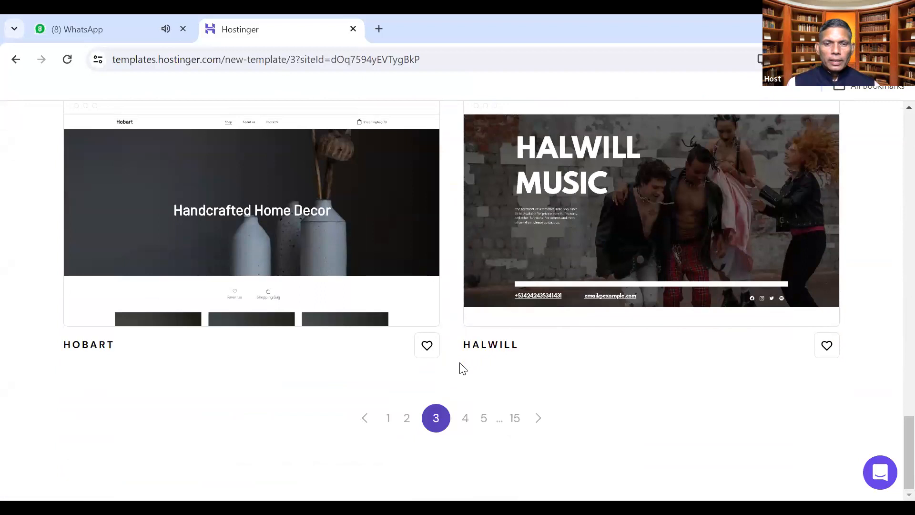
{"action": "left_click", "coordinate": [465, 418]}
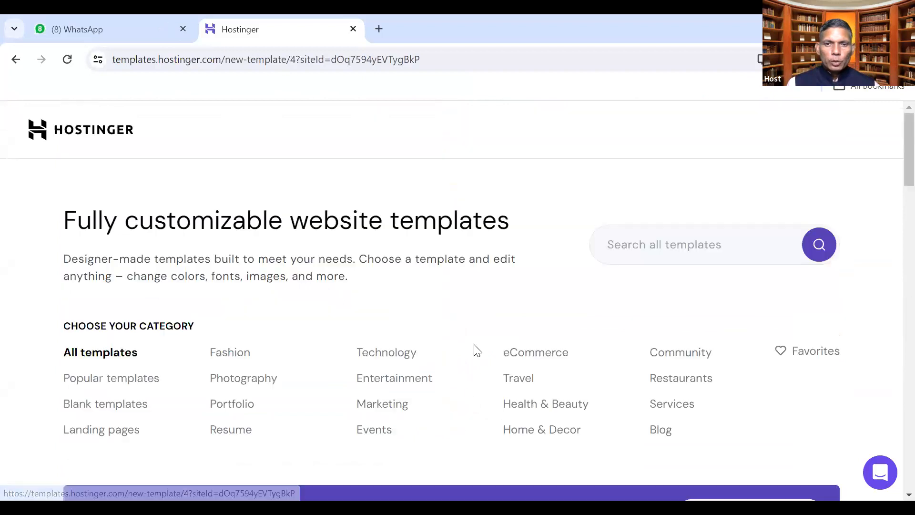
{"action": "scroll", "coordinate": [474, 344], "scroll_direction": "down", "scroll_amount": 5}
{"action": "scroll", "coordinate": [474, 344], "scroll_direction": "up", "scroll_amount": 7}
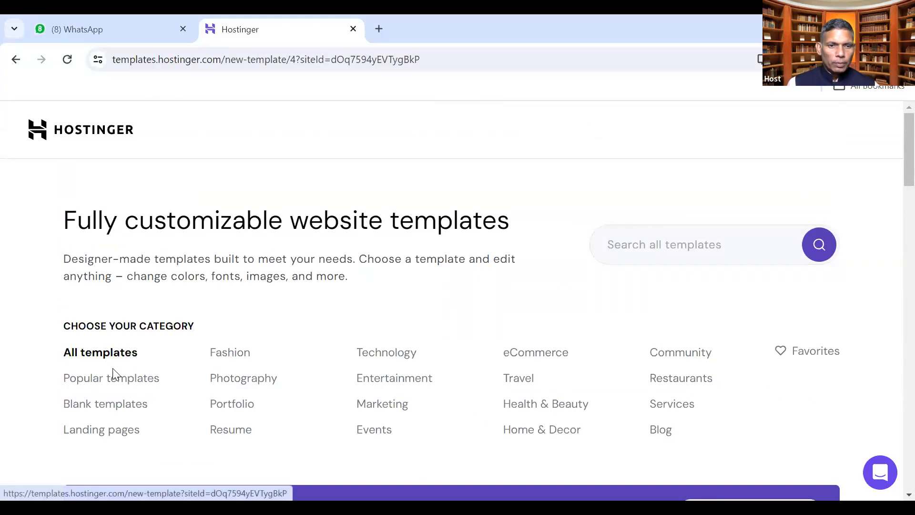
Filter the gallery to Popular templates and scroll to the Unitis card
{"action": "left_click", "coordinate": [112, 387]}
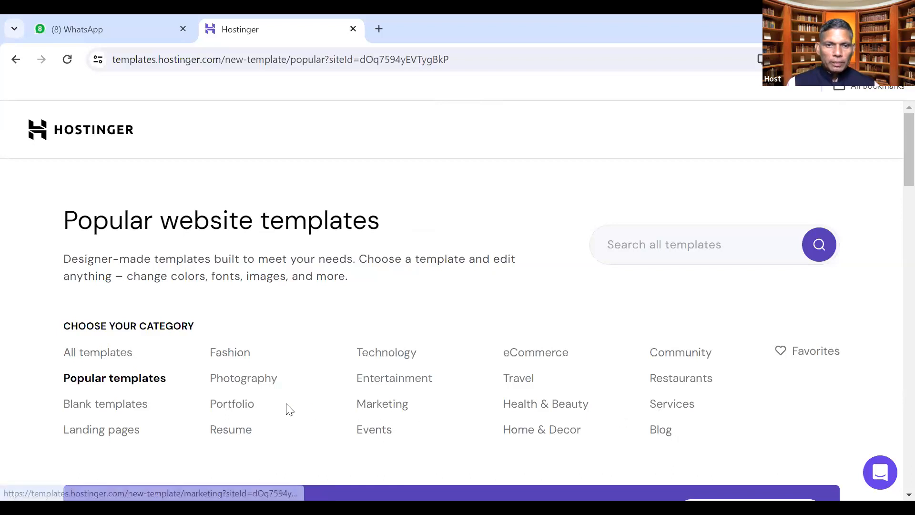
{"action": "scroll", "coordinate": [227, 392], "scroll_direction": "down", "scroll_amount": 9}
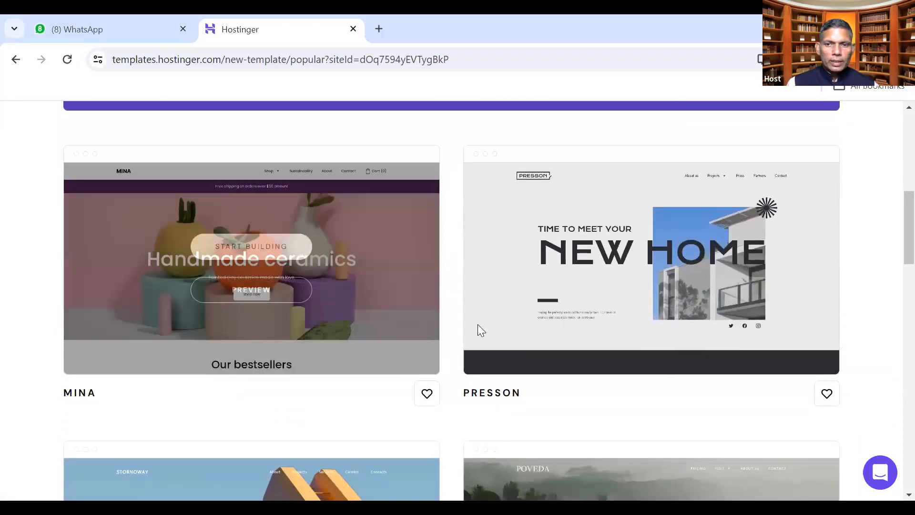
{"action": "scroll", "coordinate": [445, 372], "scroll_direction": "down", "scroll_amount": 10}
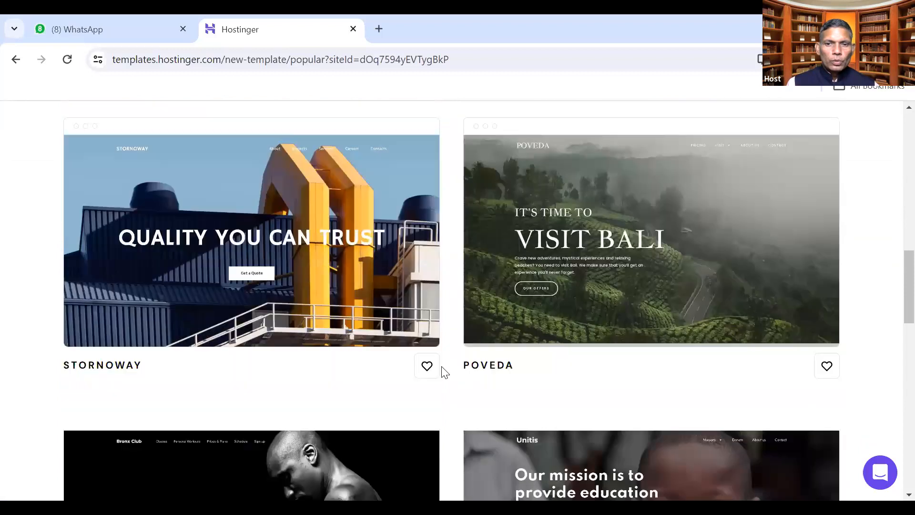
{"action": "scroll", "coordinate": [444, 372], "scroll_direction": "down", "scroll_amount": 2}
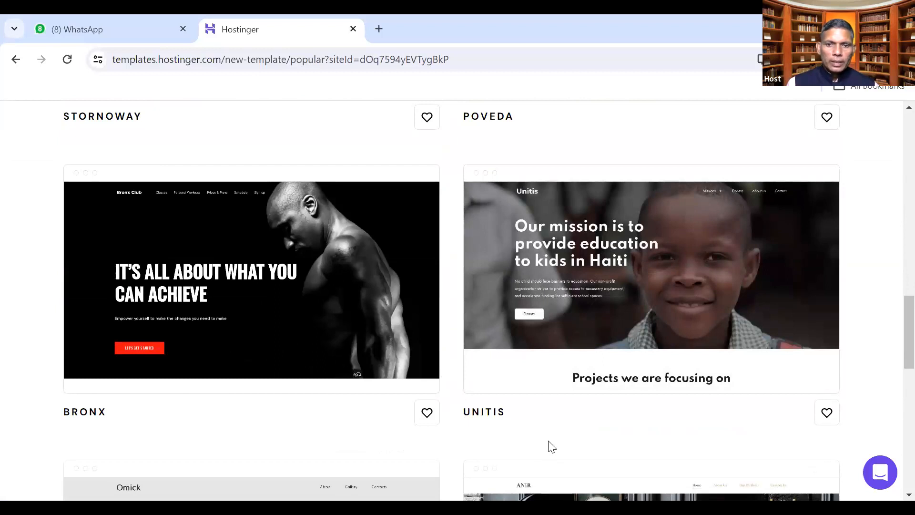
{"action": "scroll", "coordinate": [552, 447], "scroll_direction": "down", "scroll_amount": 9}
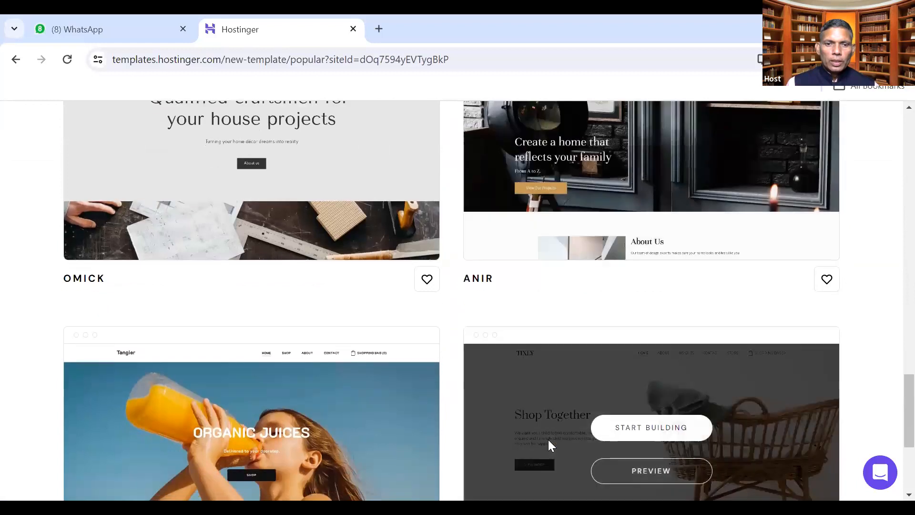
{"action": "scroll", "coordinate": [549, 442], "scroll_direction": "down", "scroll_amount": 5}
{"action": "scroll", "coordinate": [549, 442], "scroll_direction": "up", "scroll_amount": 6}
{"action": "scroll", "coordinate": [549, 444], "scroll_direction": "up", "scroll_amount": 6}
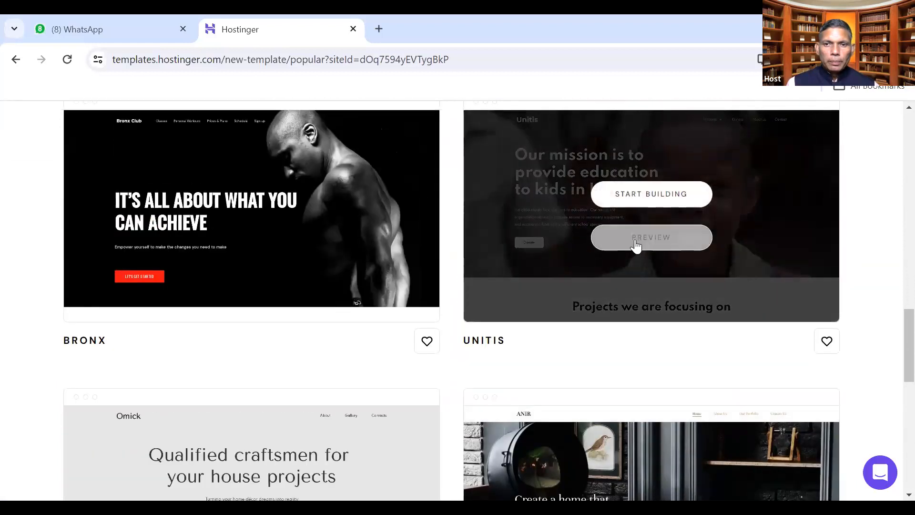
Preview the Unitis template and scroll through it down to the footer
{"action": "left_click", "coordinate": [637, 244]}
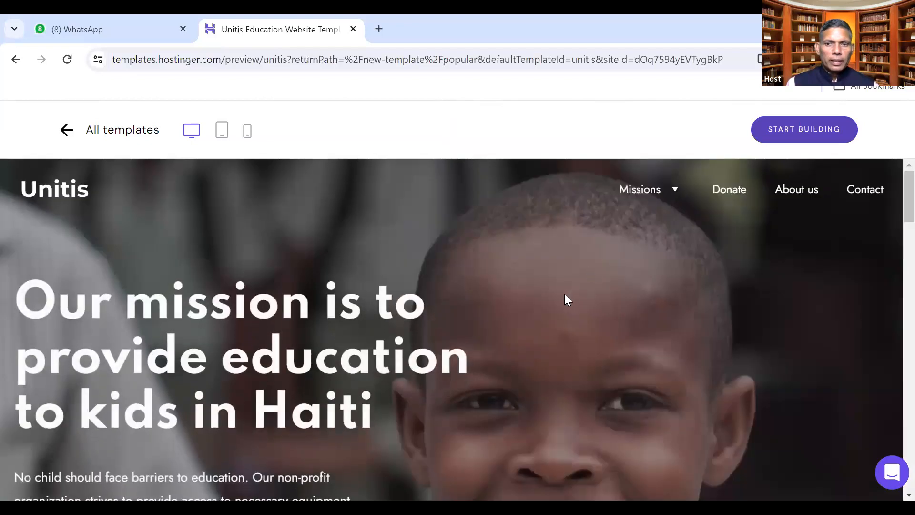
{"action": "scroll", "coordinate": [564, 295], "scroll_direction": "down", "scroll_amount": 5}
{"action": "scroll", "coordinate": [564, 293], "scroll_direction": "down", "scroll_amount": 8}
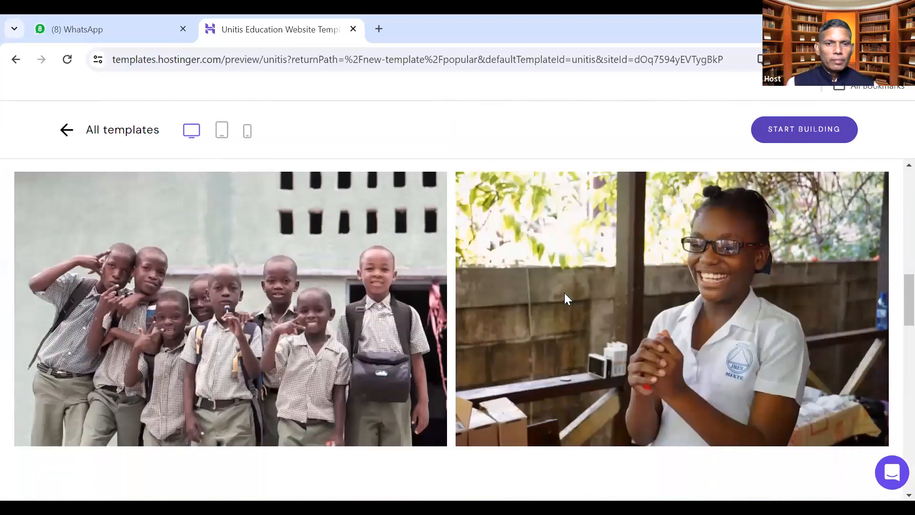
{"action": "scroll", "coordinate": [564, 294], "scroll_direction": "down", "scroll_amount": 10}
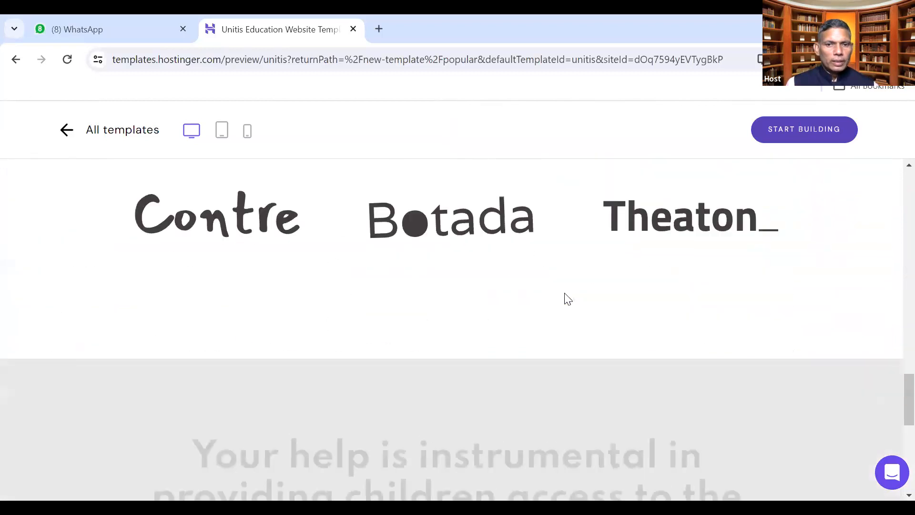
{"action": "scroll", "coordinate": [564, 295], "scroll_direction": "down", "scroll_amount": 10}
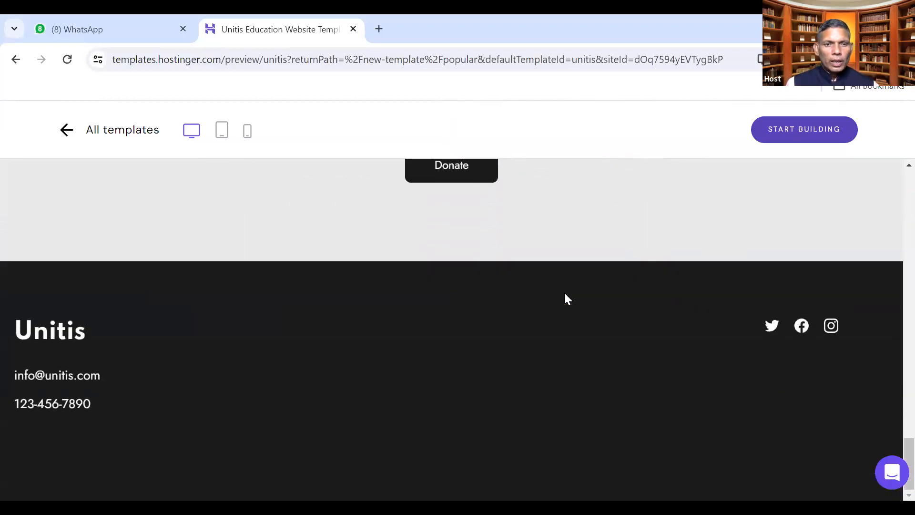
{"action": "scroll", "coordinate": [564, 295], "scroll_direction": "up", "scroll_amount": 20}
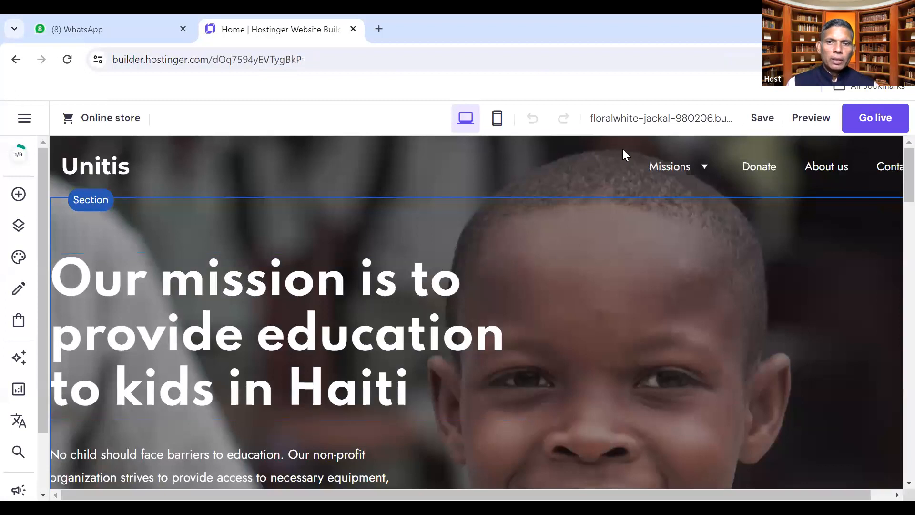
Return to the Unitis preview and replace the site with it via START BUILDING and CHANGE TEMPLATE
{"action": "left_click", "coordinate": [348, 161]}
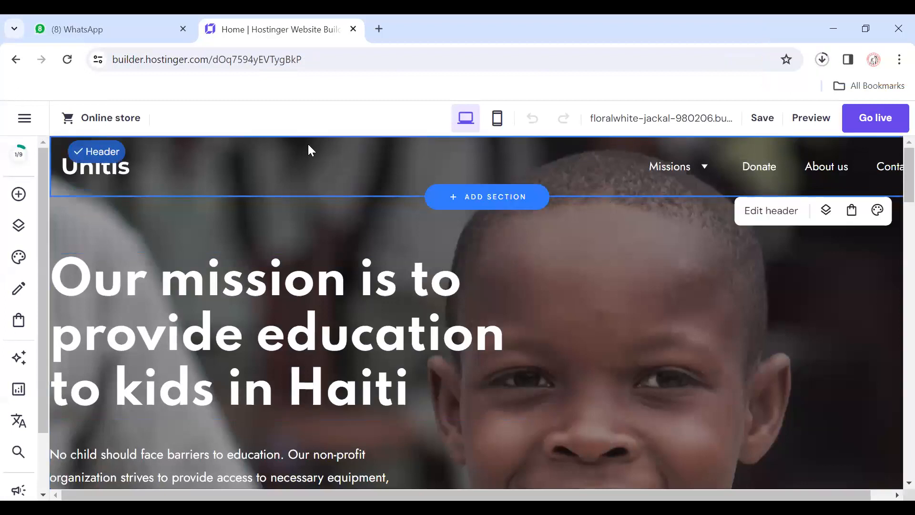
{"action": "key", "text": "alt+Left"}
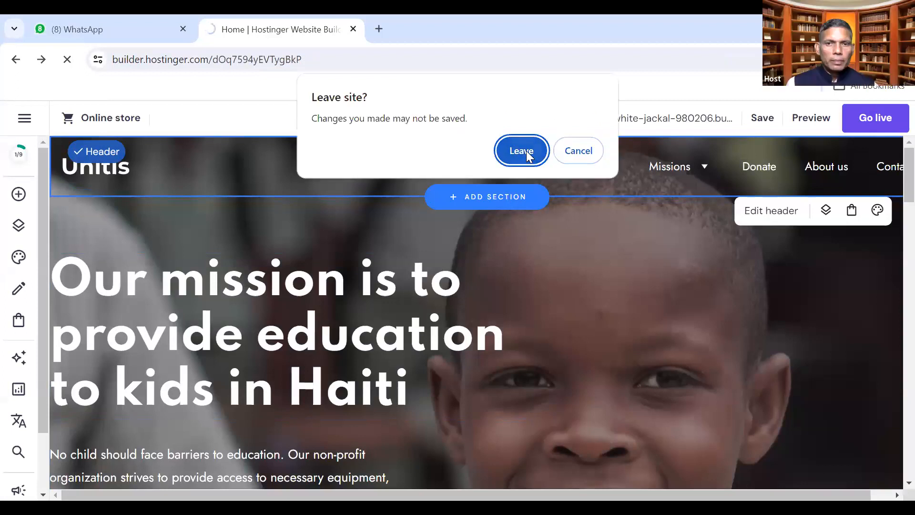
{"action": "left_click", "coordinate": [526, 151]}
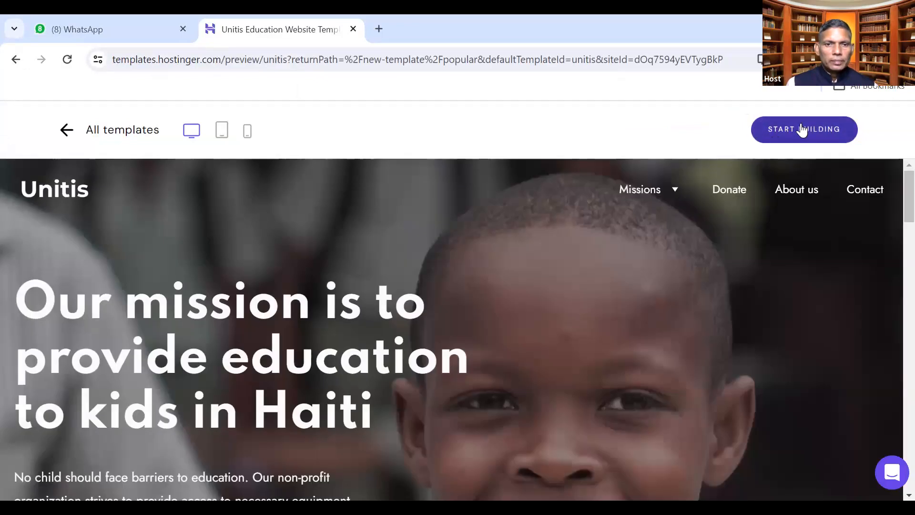
{"action": "left_click", "coordinate": [803, 129]}
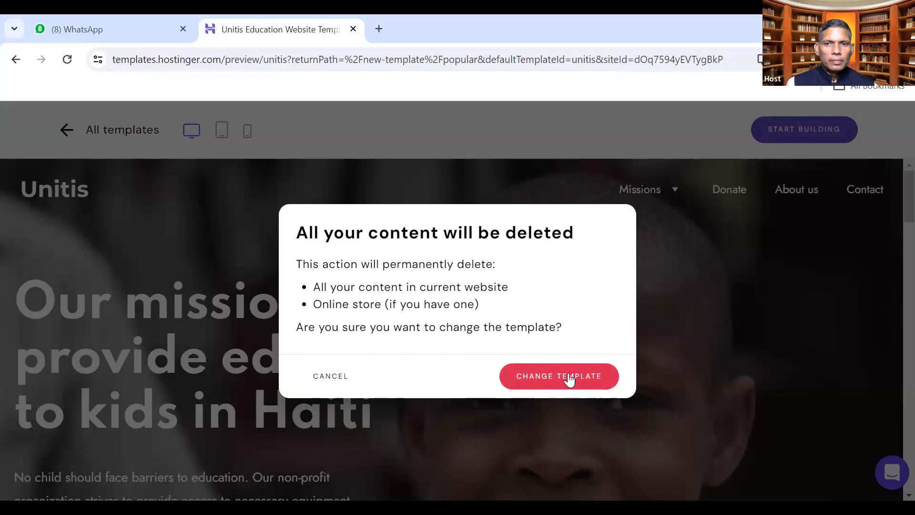
{"action": "left_click", "coordinate": [554, 371]}
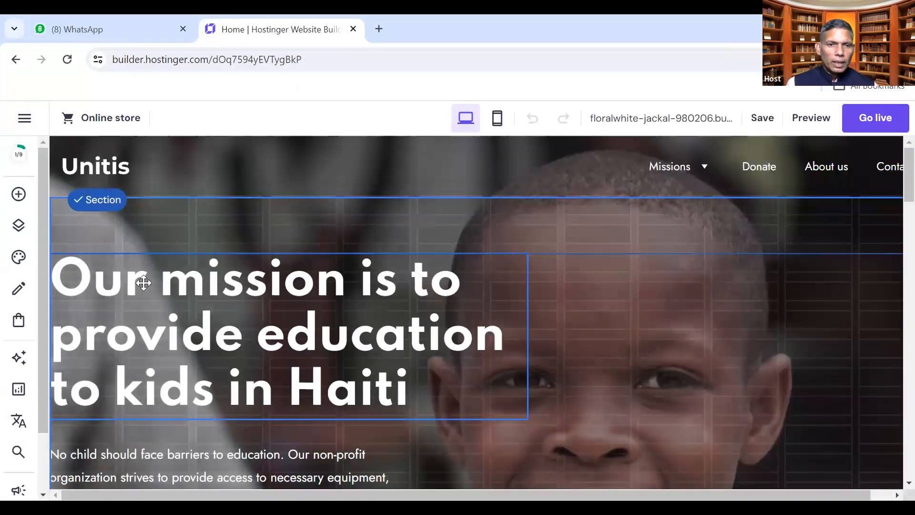
Select the hero section and open its section settings
{"action": "left_click", "coordinate": [142, 282]}
{"action": "scroll", "coordinate": [160, 333], "scroll_direction": "down", "scroll_amount": 2}
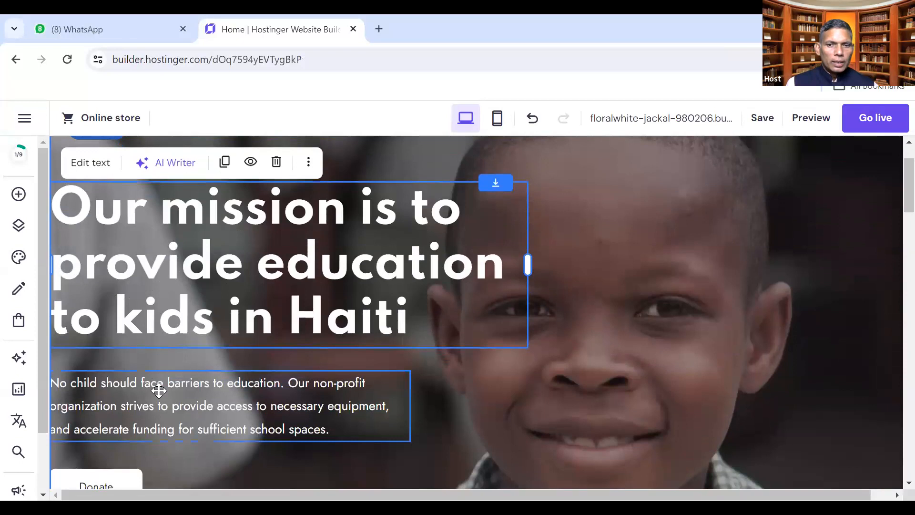
{"action": "left_click", "coordinate": [157, 383]}
{"action": "scroll", "coordinate": [159, 389], "scroll_direction": "down", "scroll_amount": 4}
{"action": "left_click", "coordinate": [374, 340]}
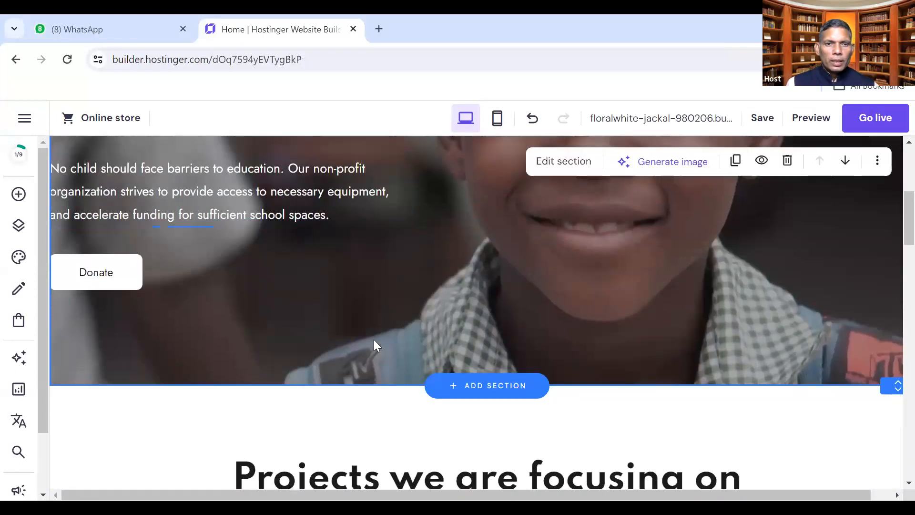
{"action": "scroll", "coordinate": [376, 336], "scroll_direction": "up", "scroll_amount": 3}
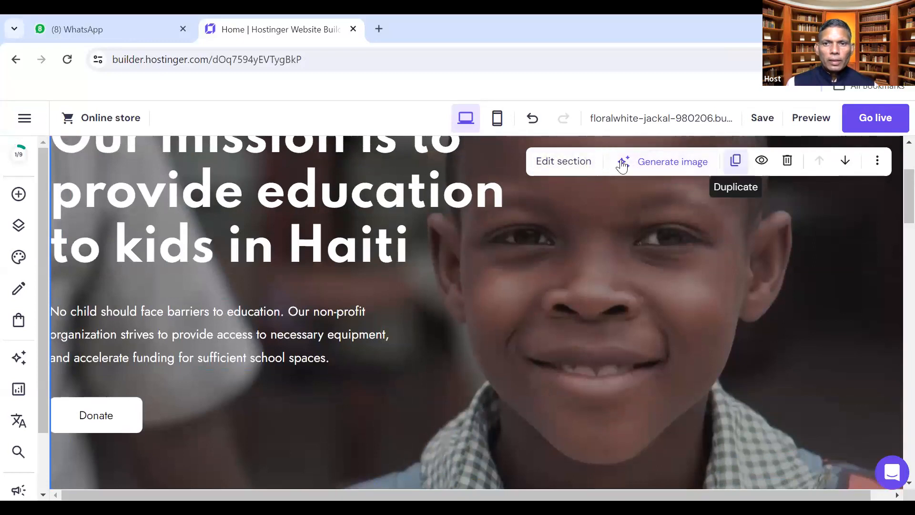
{"action": "left_click", "coordinate": [561, 162]}
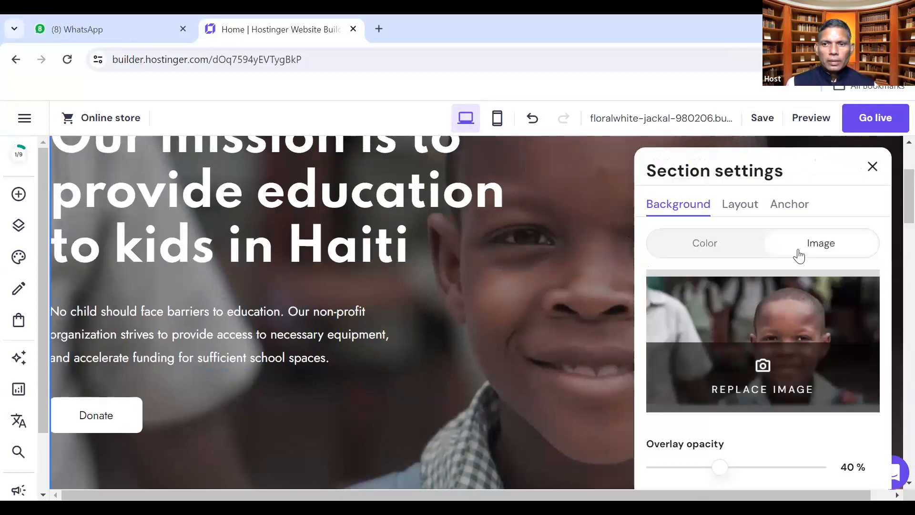
Upload the Astrological-remedies image from the Desktop and apply it as the hero background
{"action": "left_click", "coordinate": [764, 373]}
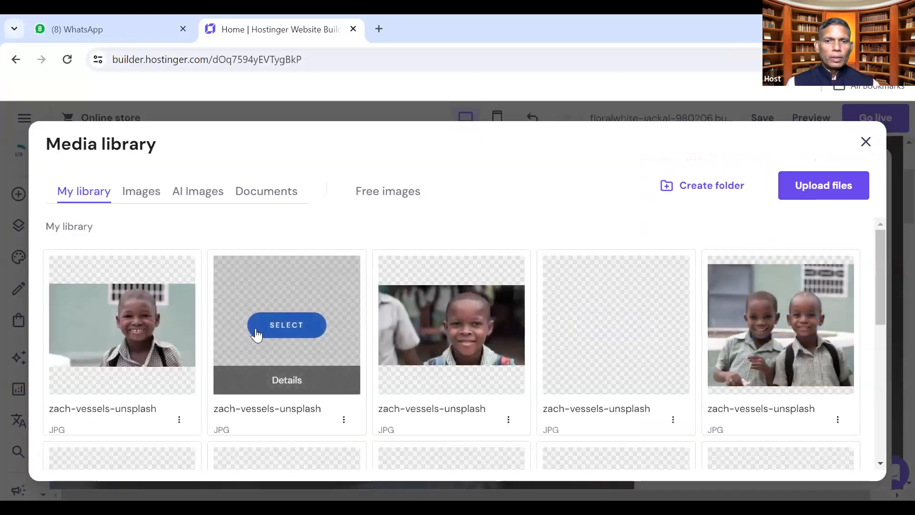
{"action": "left_click", "coordinate": [806, 185]}
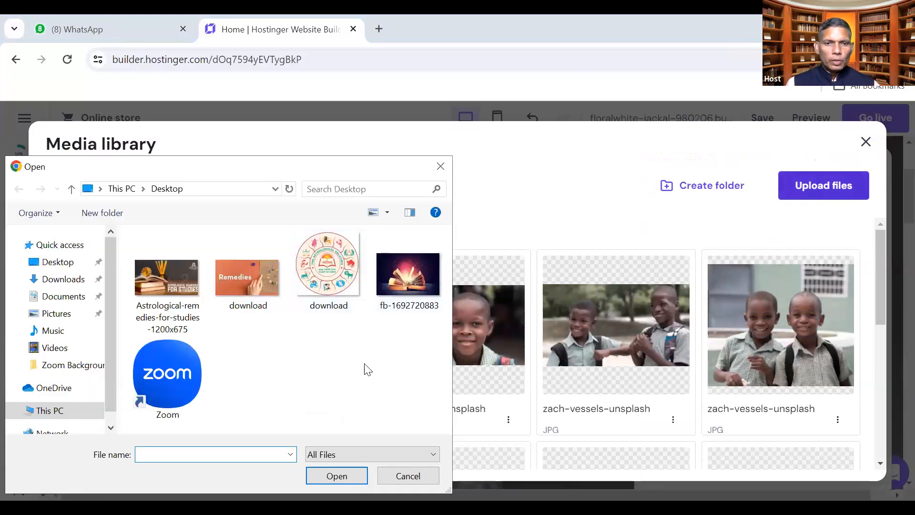
{"action": "left_click", "coordinate": [262, 310]}
{"action": "left_click", "coordinate": [181, 299]}
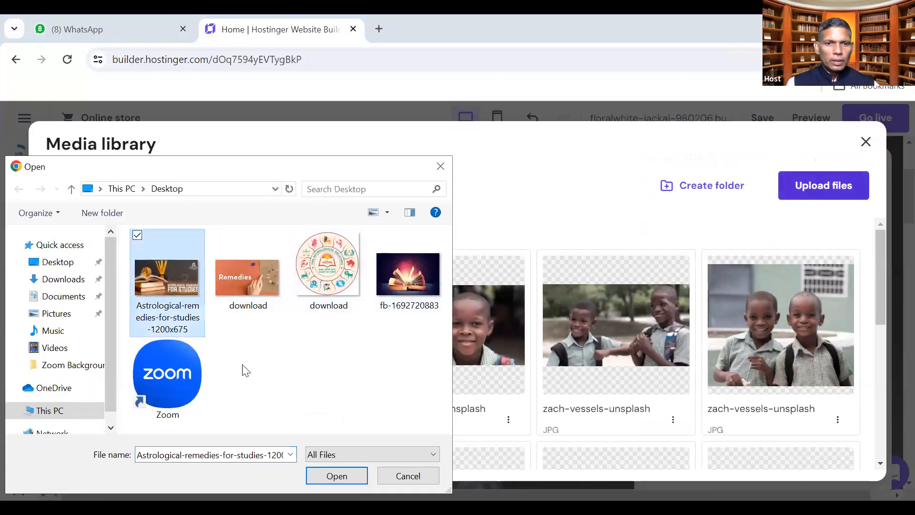
{"action": "left_click", "coordinate": [337, 474]}
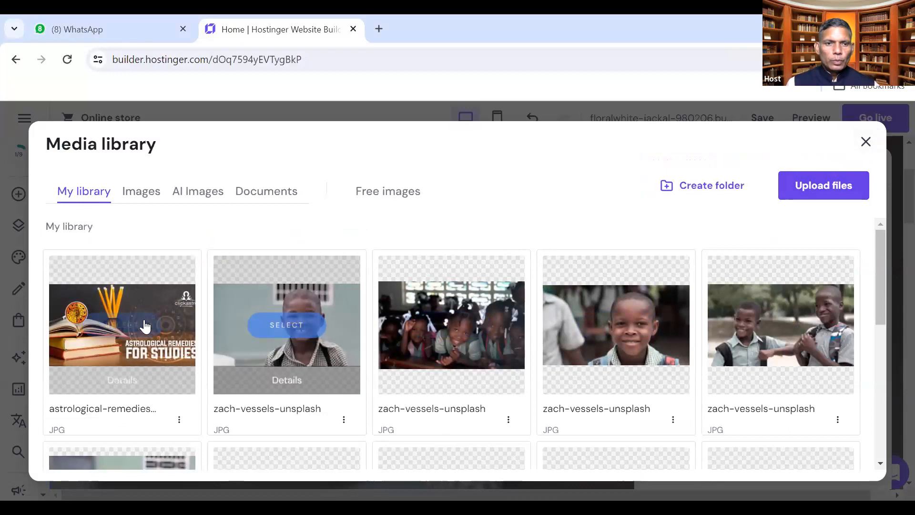
{"action": "left_click", "coordinate": [866, 142]}
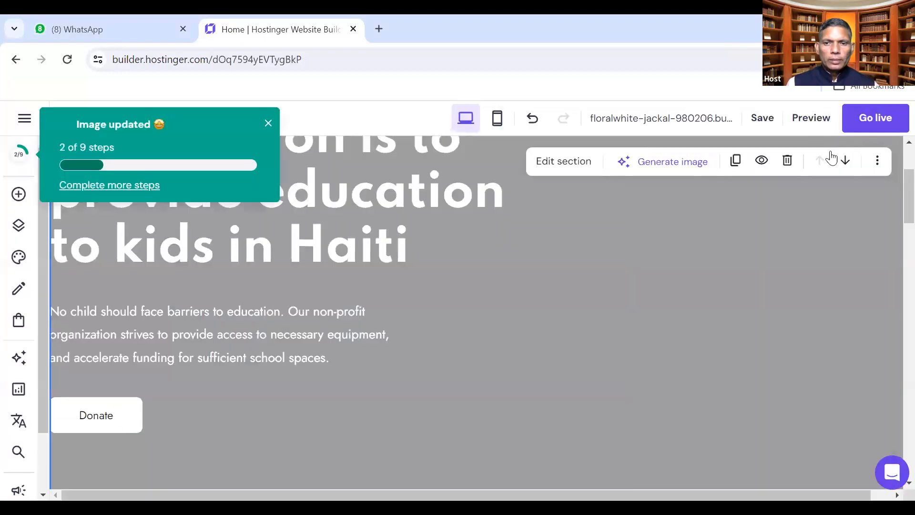
Scroll through the home page, checking the New schools photo and heading
{"action": "scroll", "coordinate": [668, 305], "scroll_direction": "up", "scroll_amount": 3}
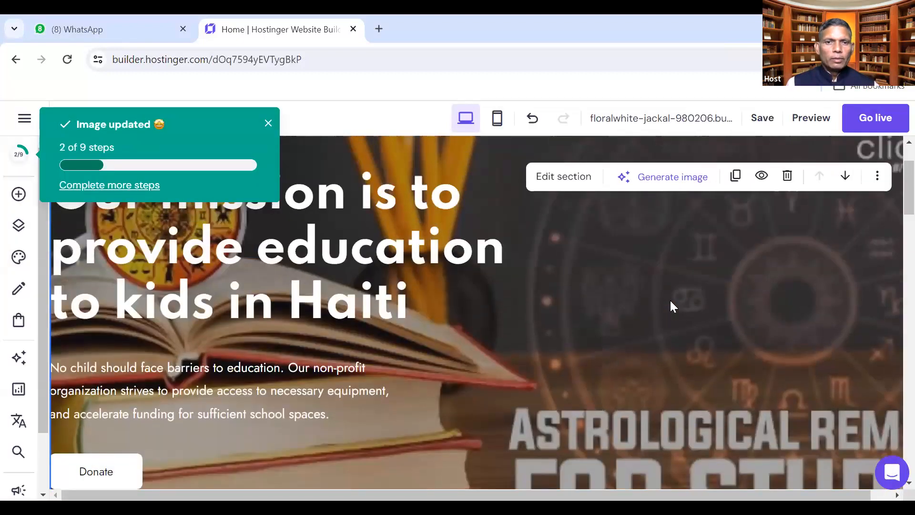
{"action": "scroll", "coordinate": [671, 301], "scroll_direction": "down", "scroll_amount": 5}
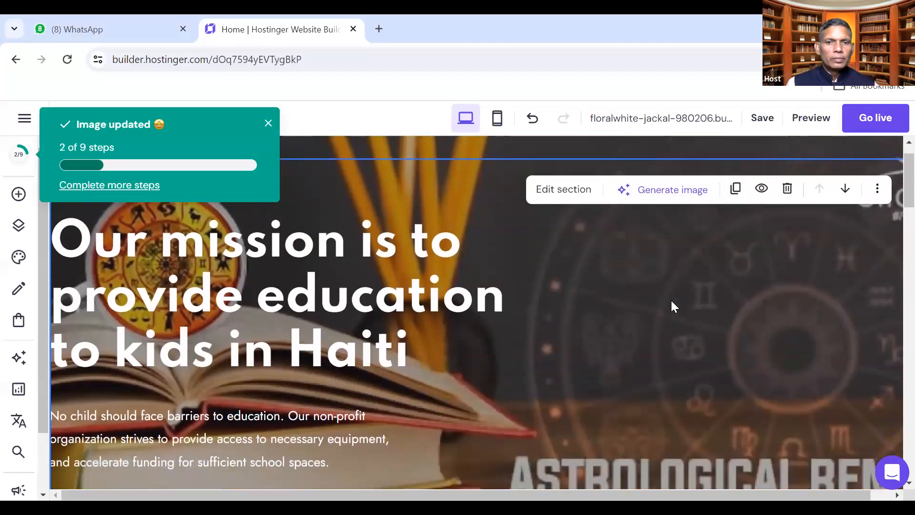
{"action": "scroll", "coordinate": [670, 300], "scroll_direction": "down", "scroll_amount": 5}
{"action": "scroll", "coordinate": [567, 324], "scroll_direction": "down", "scroll_amount": 3}
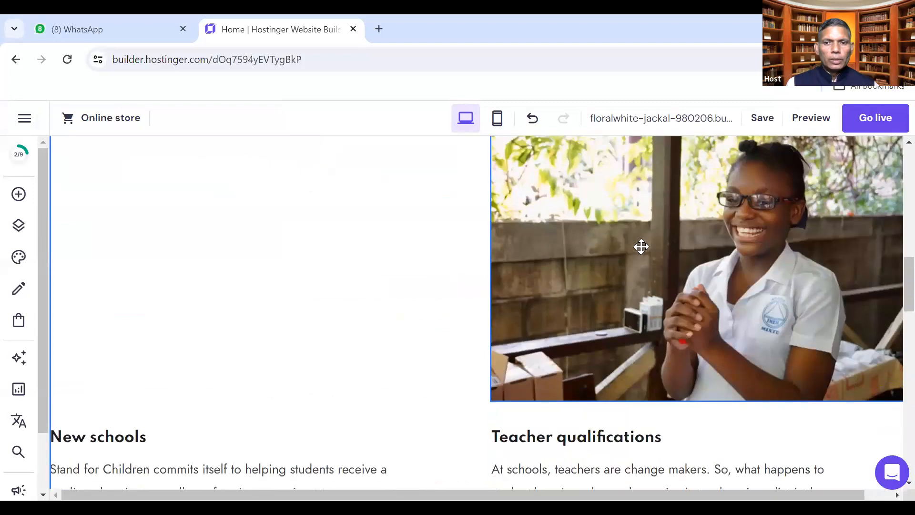
{"action": "left_click", "coordinate": [444, 289]}
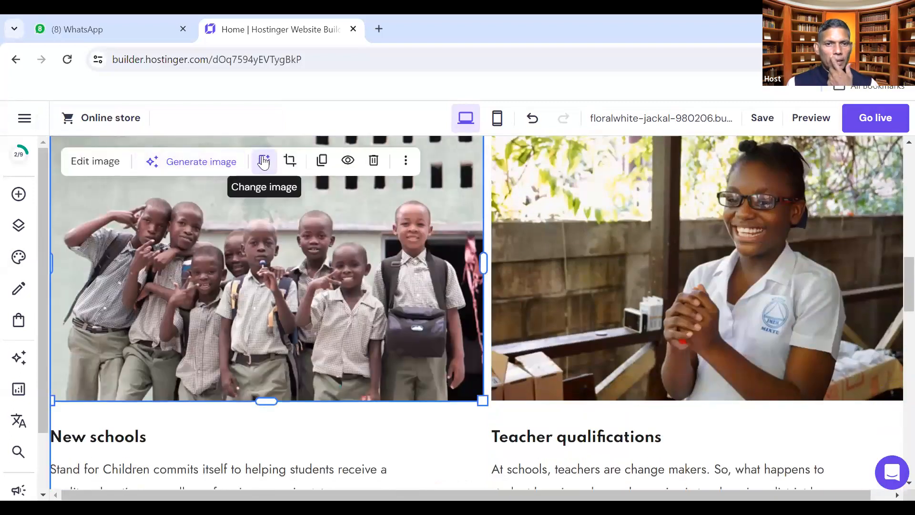
{"action": "scroll", "coordinate": [229, 298], "scroll_direction": "down", "scroll_amount": 3}
{"action": "left_click", "coordinate": [229, 294]}
{"action": "scroll", "coordinate": [591, 323], "scroll_direction": "down", "scroll_amount": 9}
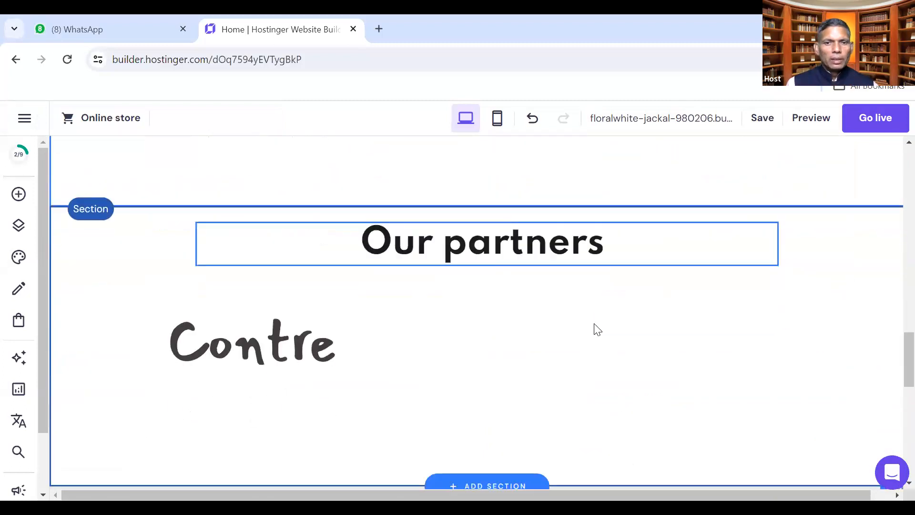
{"action": "scroll", "coordinate": [491, 261], "scroll_direction": "down", "scroll_amount": 3}
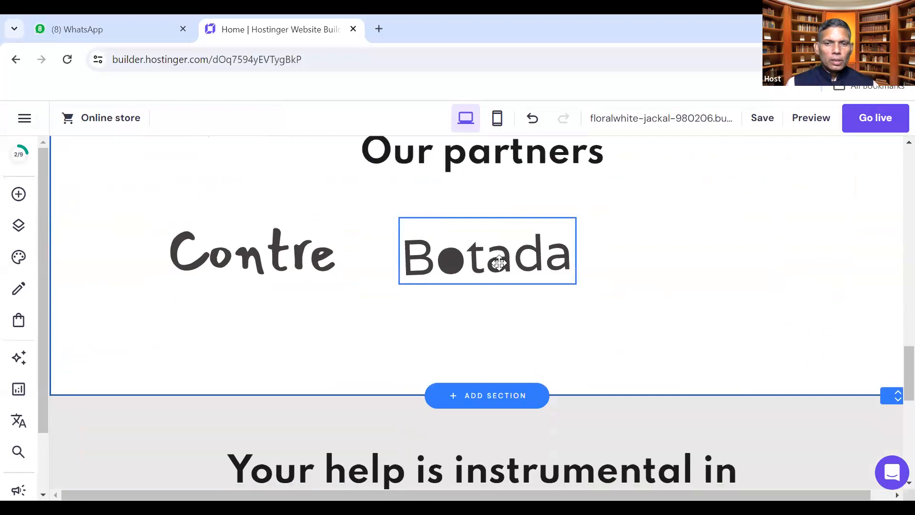
Review the 'Your help is instrumental' section, then switch to preview mode
{"action": "left_click", "coordinate": [463, 344]}
{"action": "scroll", "coordinate": [463, 344], "scroll_direction": "down", "scroll_amount": 5}
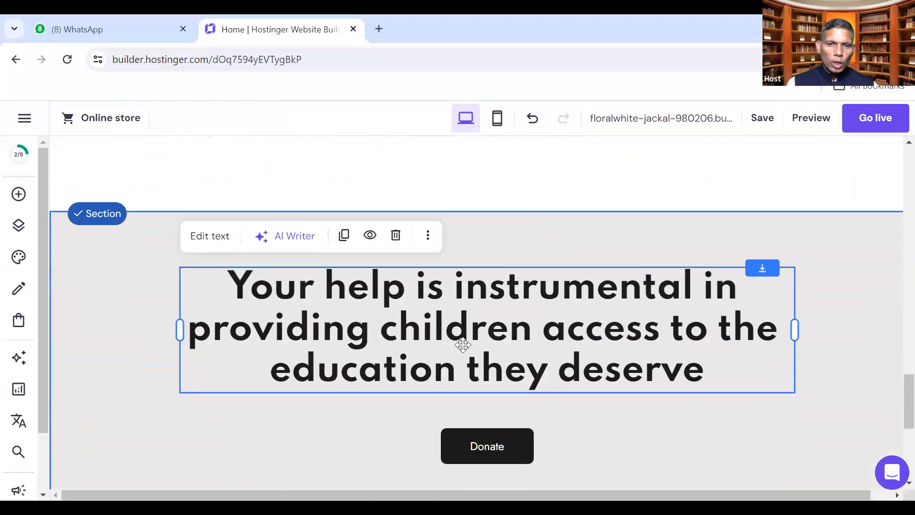
{"action": "scroll", "coordinate": [513, 283], "scroll_direction": "down", "scroll_amount": 4}
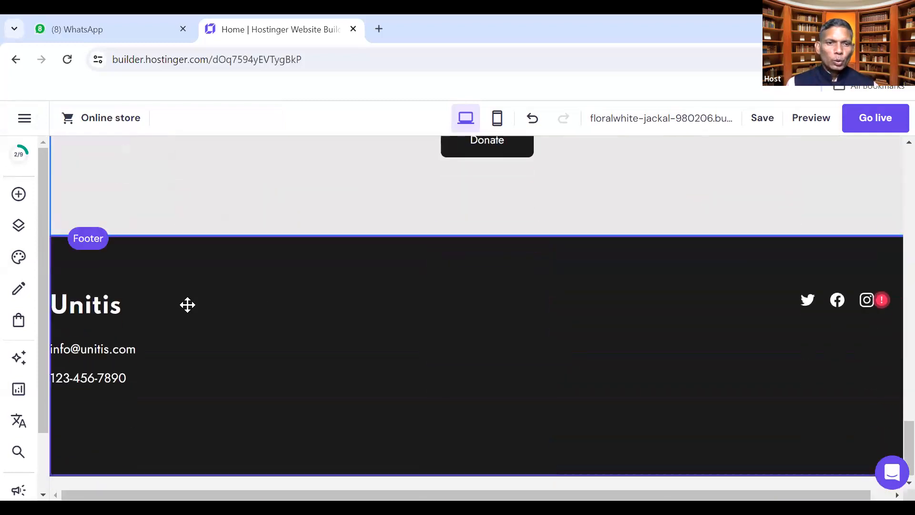
{"action": "scroll", "coordinate": [570, 327], "scroll_direction": "up", "scroll_amount": 10}
{"action": "scroll", "coordinate": [572, 327], "scroll_direction": "up", "scroll_amount": 10}
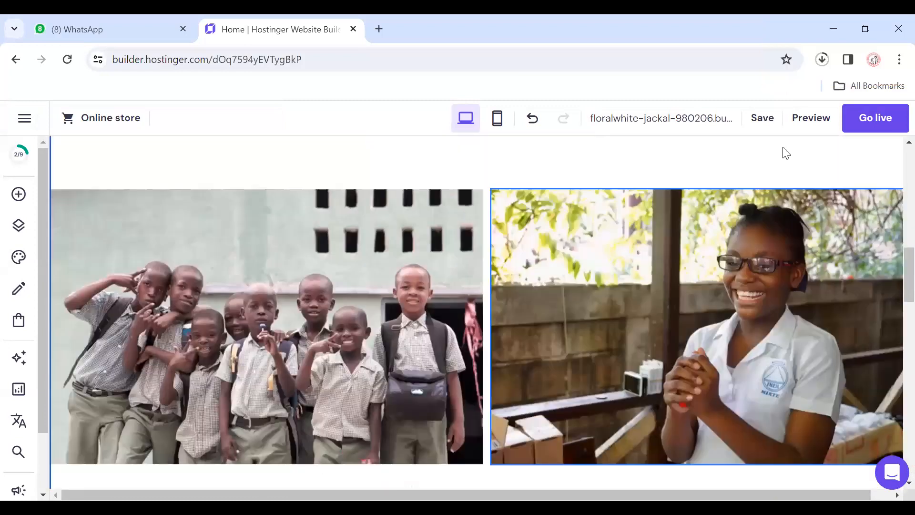
{"action": "left_click", "coordinate": [818, 123]}
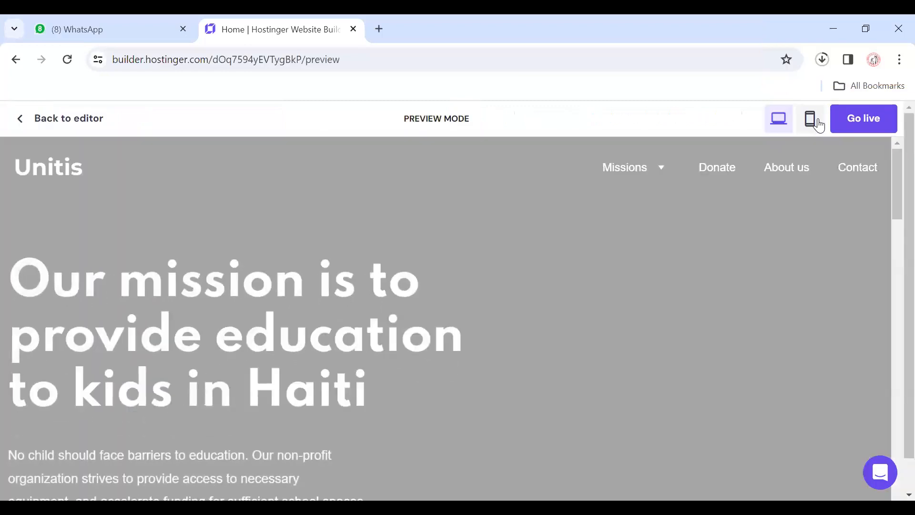
Check the home page in the mobile preview, then return to the editor
{"action": "scroll", "coordinate": [359, 343], "scroll_direction": "down", "scroll_amount": 3}
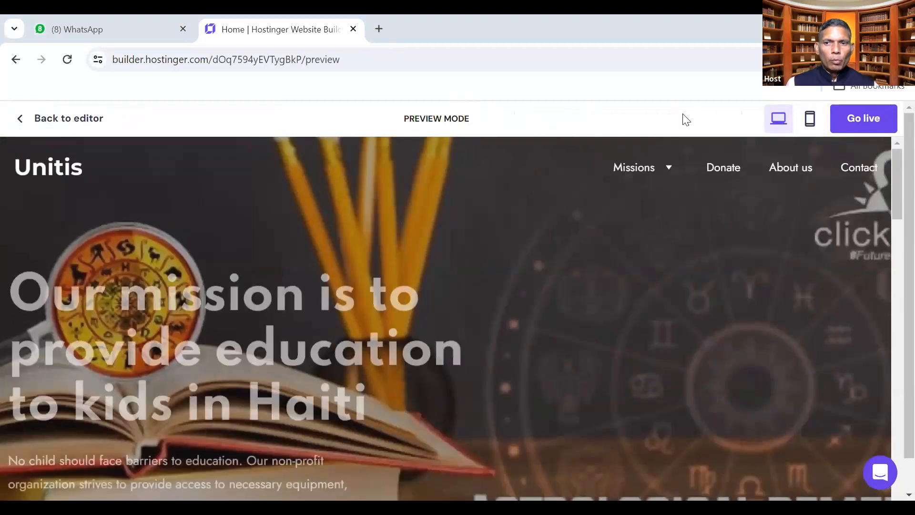
{"action": "left_click", "coordinate": [810, 118]}
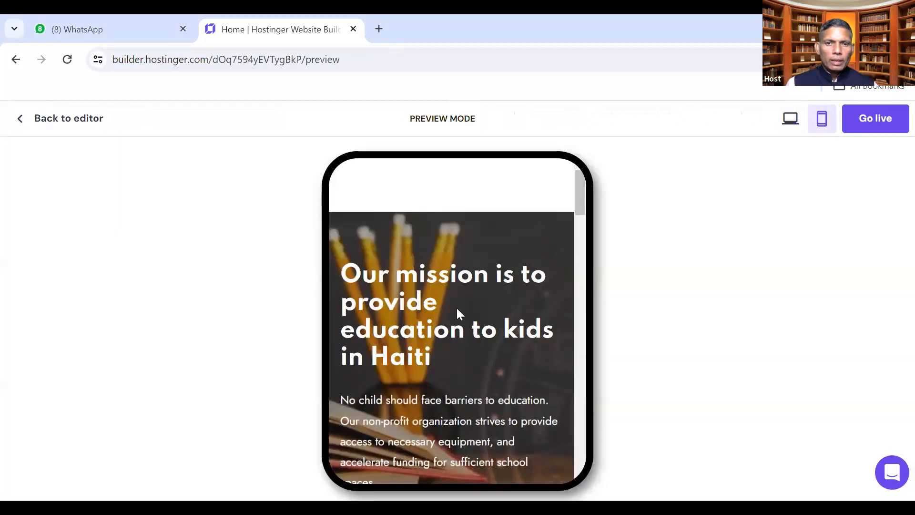
{"action": "scroll", "coordinate": [457, 311], "scroll_direction": "down", "scroll_amount": 10}
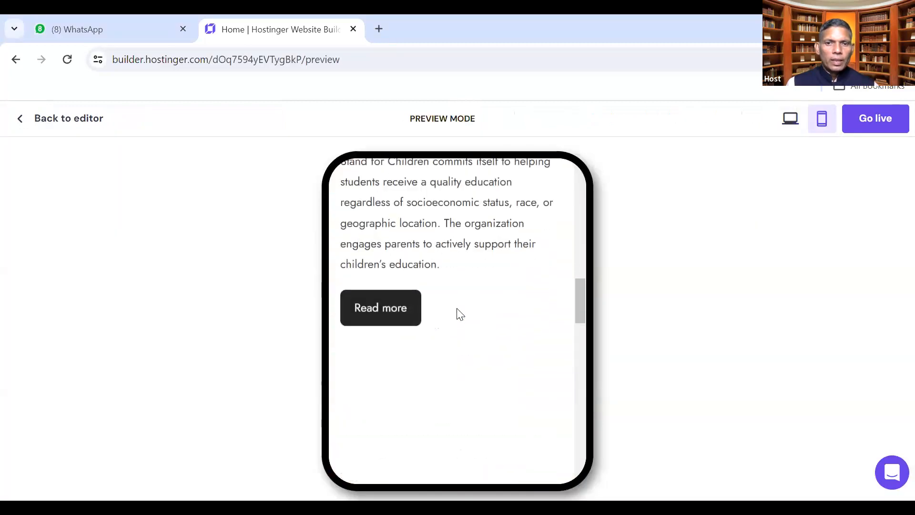
{"action": "scroll", "coordinate": [456, 310], "scroll_direction": "up", "scroll_amount": 10}
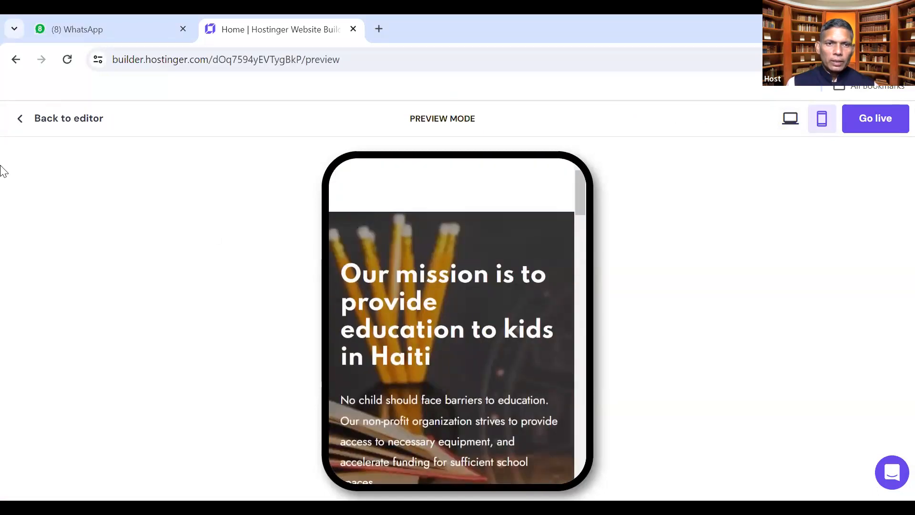
{"action": "left_click", "coordinate": [17, 125]}
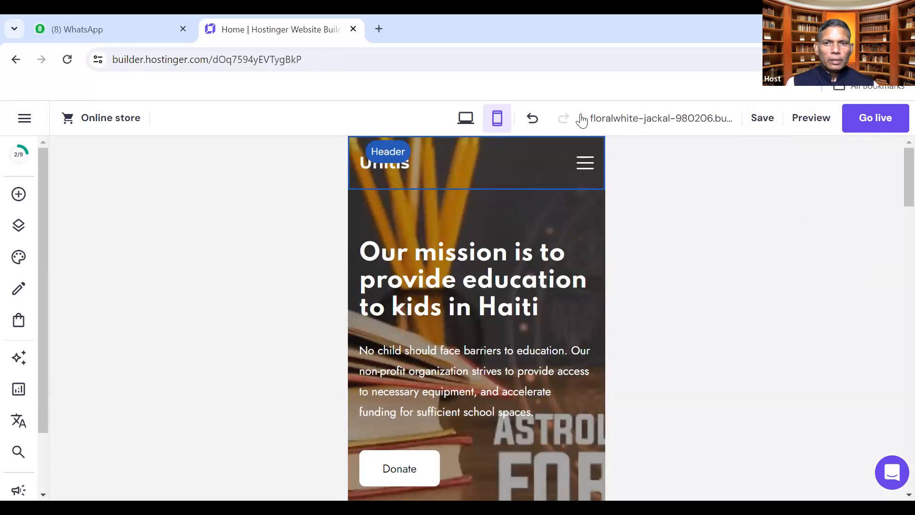
{"action": "left_click", "coordinate": [464, 119]}
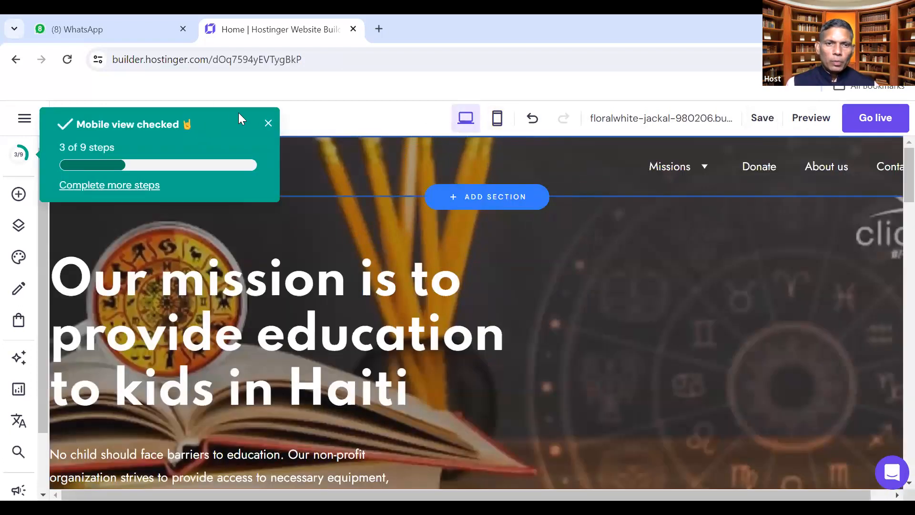
{"action": "left_click", "coordinate": [267, 125]}
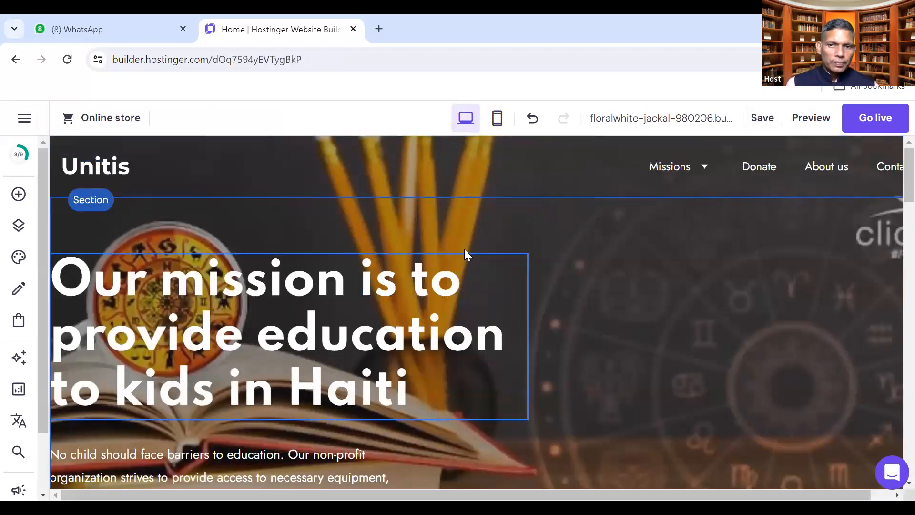
{"action": "mouse_move", "coordinate": [710, 175]}
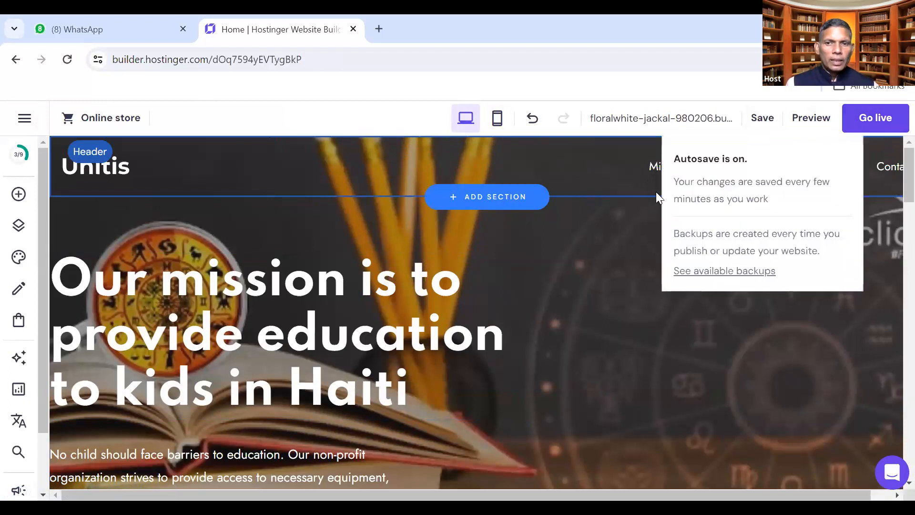
{"action": "scroll", "coordinate": [273, 288], "scroll_direction": "down", "scroll_amount": 5}
{"action": "scroll", "coordinate": [272, 287], "scroll_direction": "down", "scroll_amount": 12}
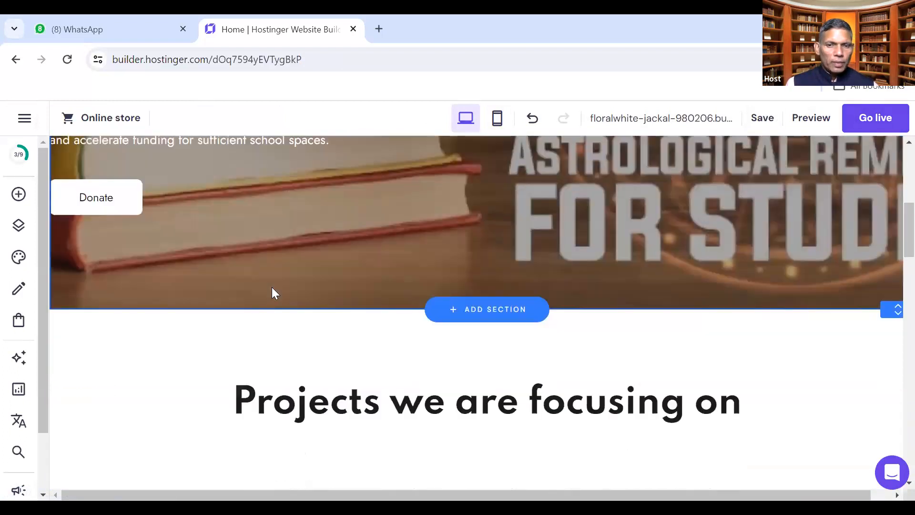
{"action": "scroll", "coordinate": [274, 290], "scroll_direction": "down", "scroll_amount": 12}
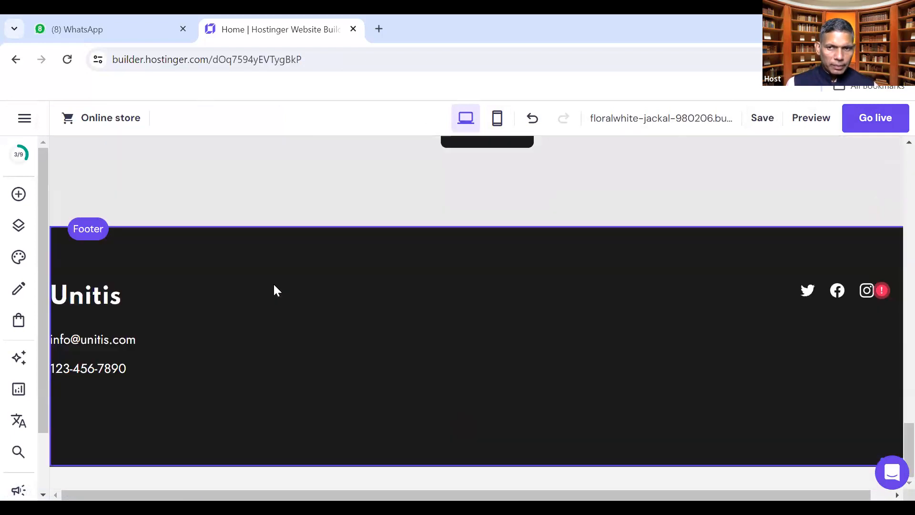
{"action": "scroll", "coordinate": [274, 290], "scroll_direction": "up", "scroll_amount": 18}
{"action": "scroll", "coordinate": [274, 289], "scroll_direction": "up", "scroll_amount": 10}
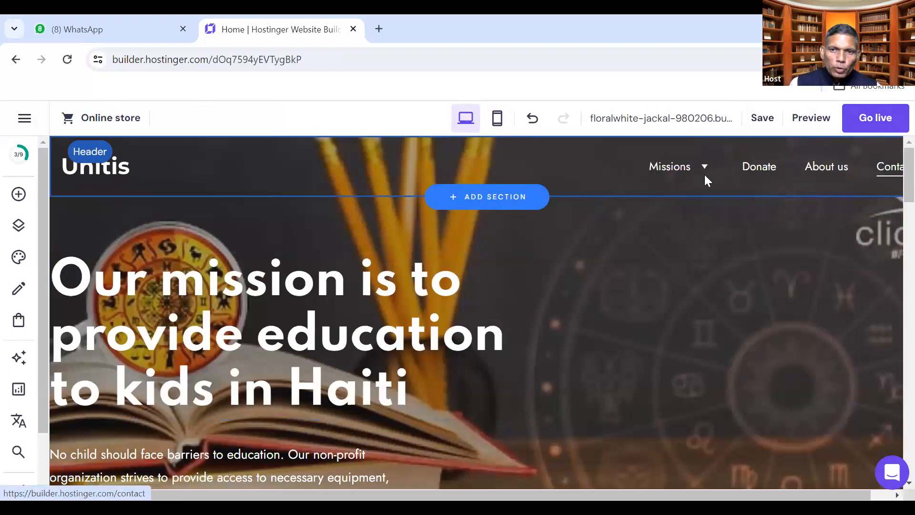
{"action": "mouse_move", "coordinate": [679, 179]}
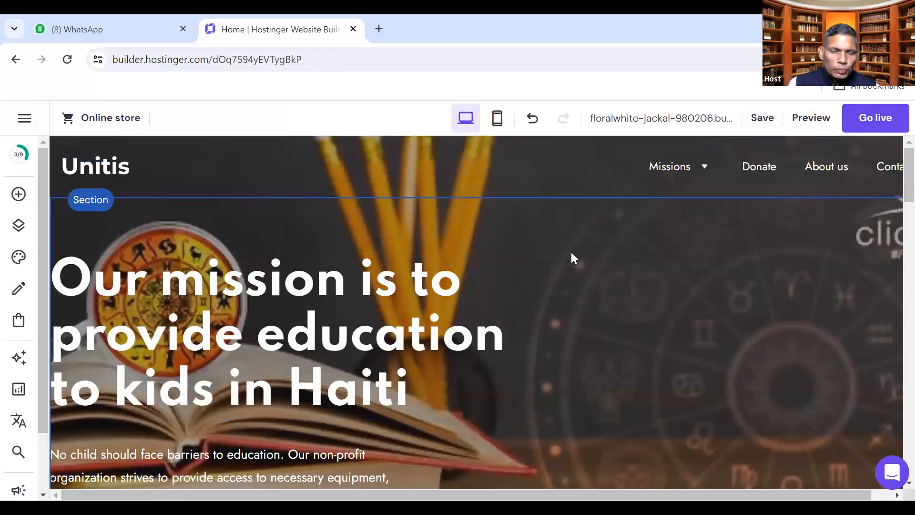
Hide Donate, Missions, About us and Contact from the site navigation
{"action": "left_click", "coordinate": [18, 225]}
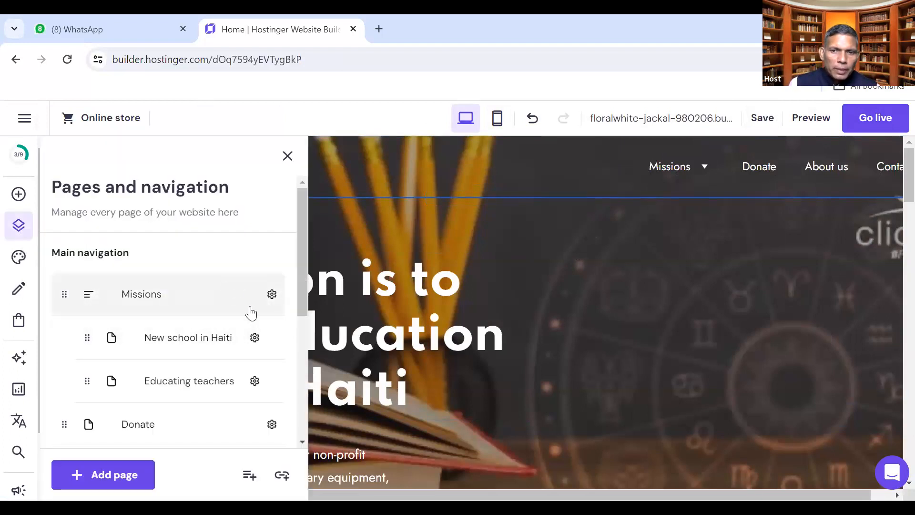
{"action": "left_click", "coordinate": [272, 424]}
{"action": "left_click", "coordinate": [338, 387]}
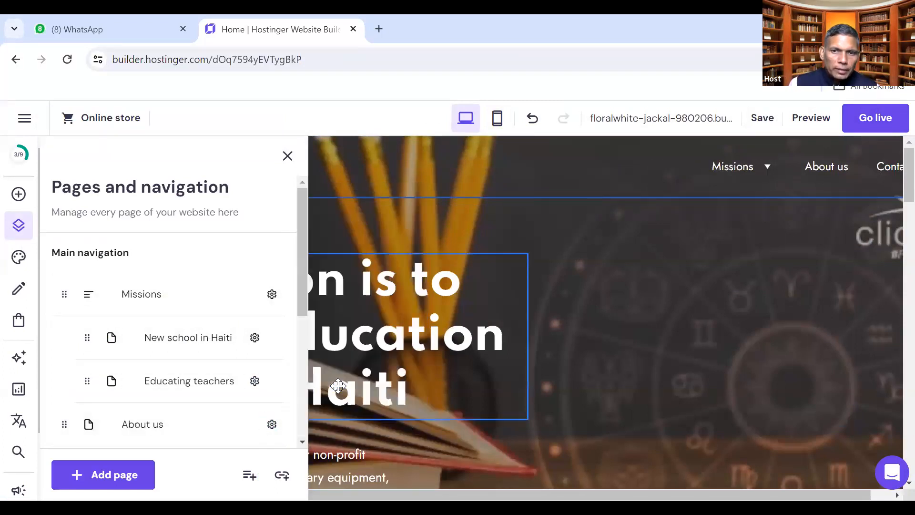
{"action": "scroll", "coordinate": [222, 361], "scroll_direction": "down", "scroll_amount": 3}
{"action": "scroll", "coordinate": [212, 357], "scroll_direction": "up", "scroll_amount": 3}
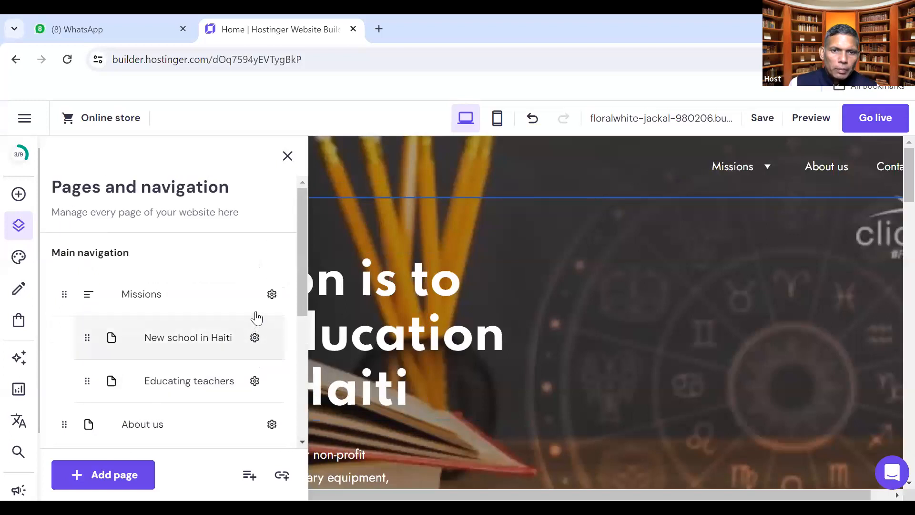
{"action": "left_click", "coordinate": [272, 293]}
{"action": "left_click", "coordinate": [322, 332]}
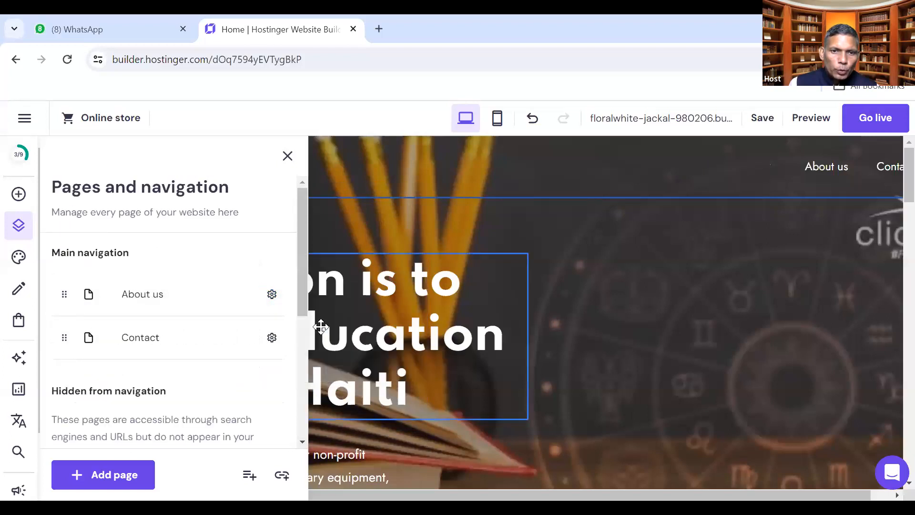
{"action": "left_click", "coordinate": [272, 294]}
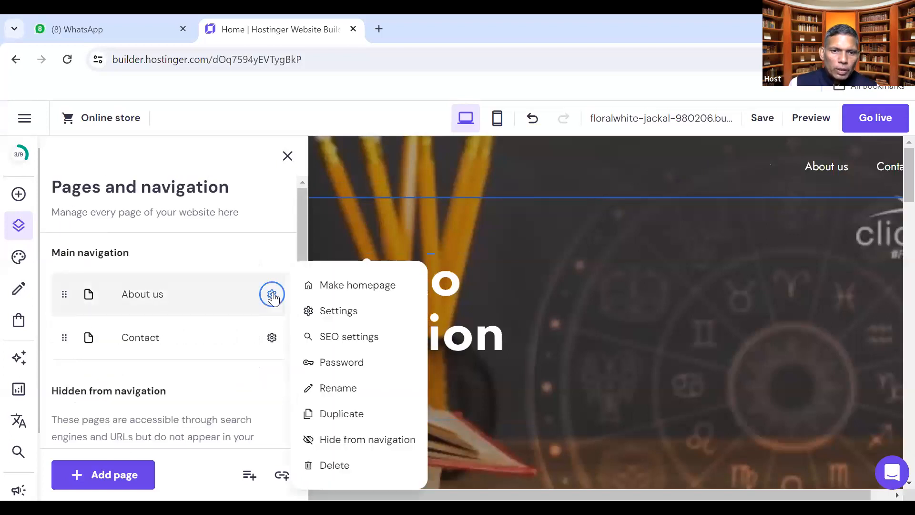
{"action": "left_click", "coordinate": [318, 434]}
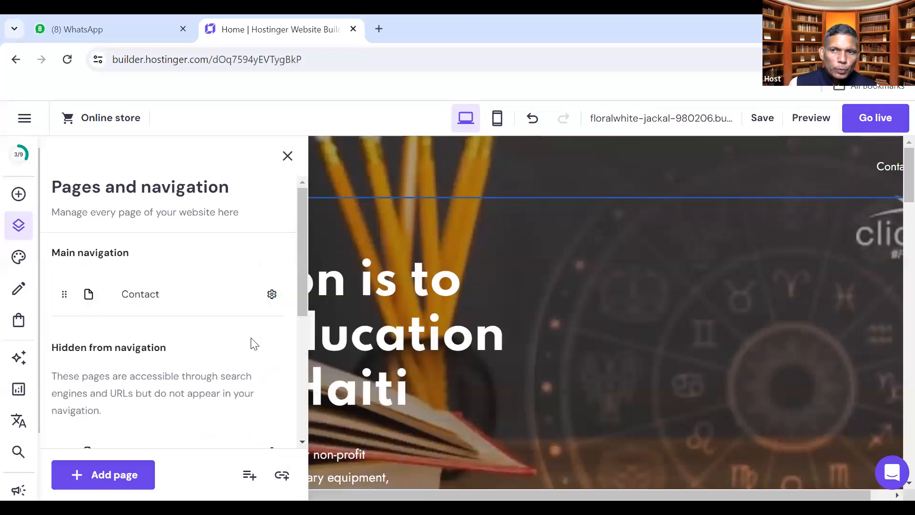
{"action": "left_click", "coordinate": [271, 294]}
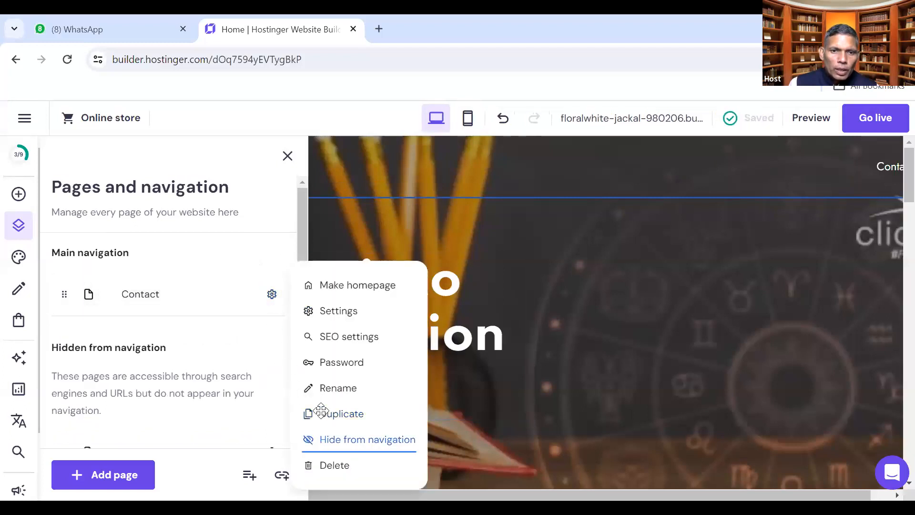
{"action": "left_click", "coordinate": [319, 438]}
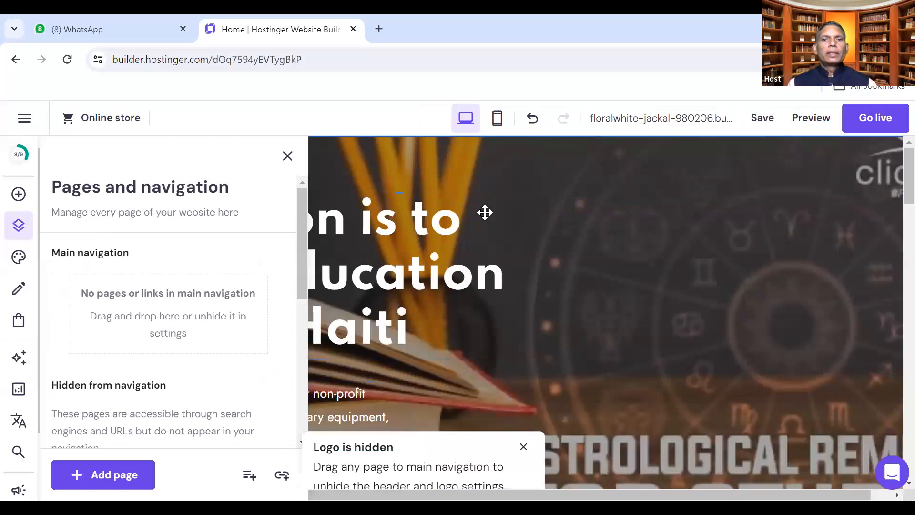
{"action": "left_click", "coordinate": [286, 161]}
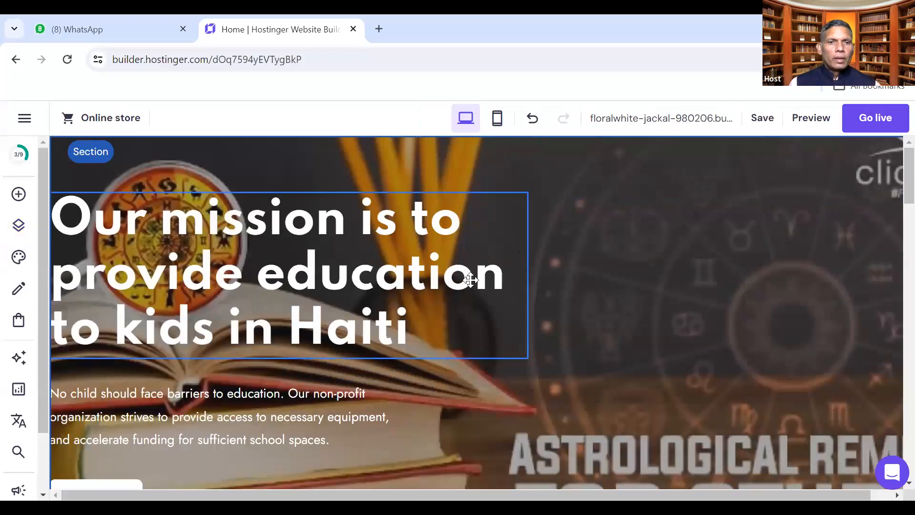
Put About us back into the navigation and open the About us page
{"action": "scroll", "coordinate": [465, 284], "scroll_direction": "down", "scroll_amount": 3}
{"action": "scroll", "coordinate": [464, 285], "scroll_direction": "down", "scroll_amount": 4}
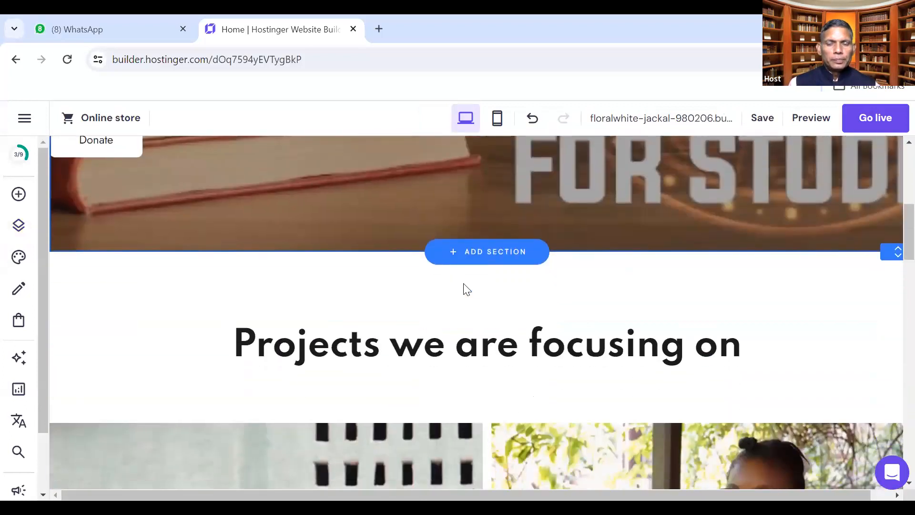
{"action": "scroll", "coordinate": [464, 286], "scroll_direction": "up", "scroll_amount": 4}
{"action": "scroll", "coordinate": [463, 288], "scroll_direction": "up", "scroll_amount": 3}
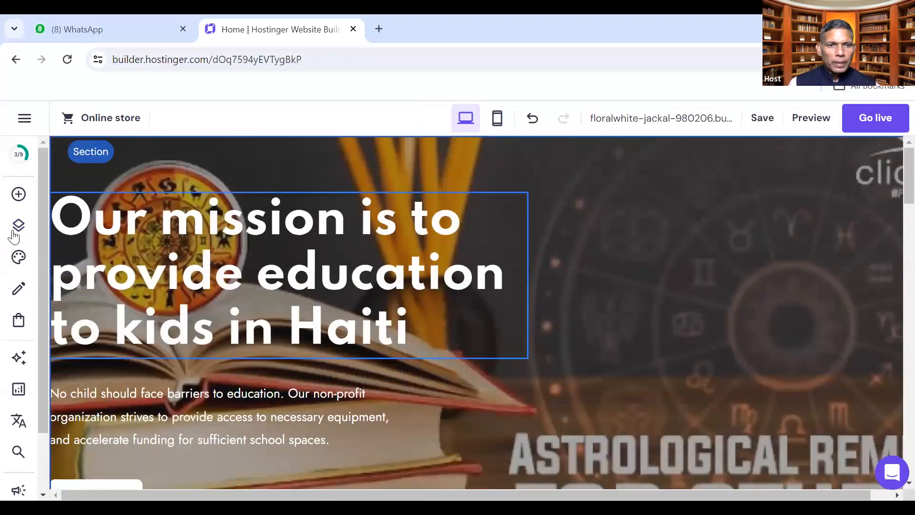
{"action": "left_click", "coordinate": [19, 226]}
{"action": "scroll", "coordinate": [254, 249], "scroll_direction": "down", "scroll_amount": 5}
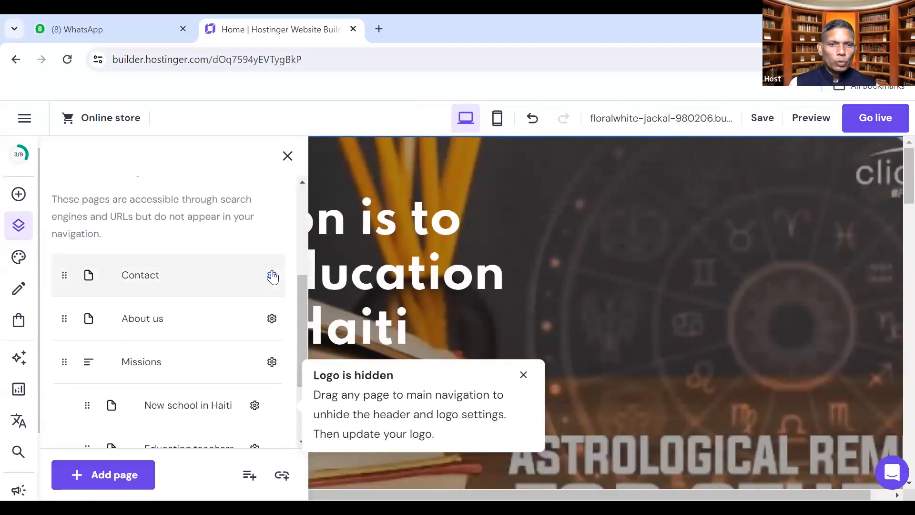
{"action": "left_click", "coordinate": [271, 318]}
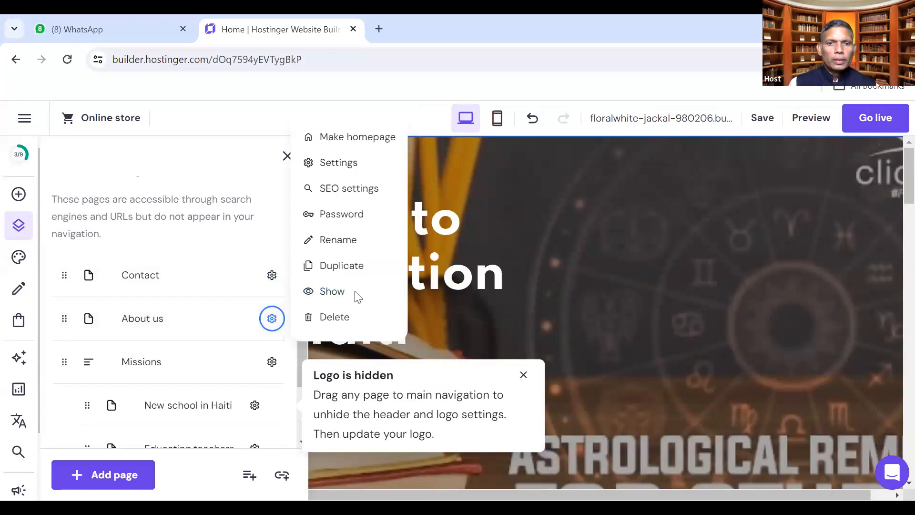
{"action": "left_click", "coordinate": [336, 299]}
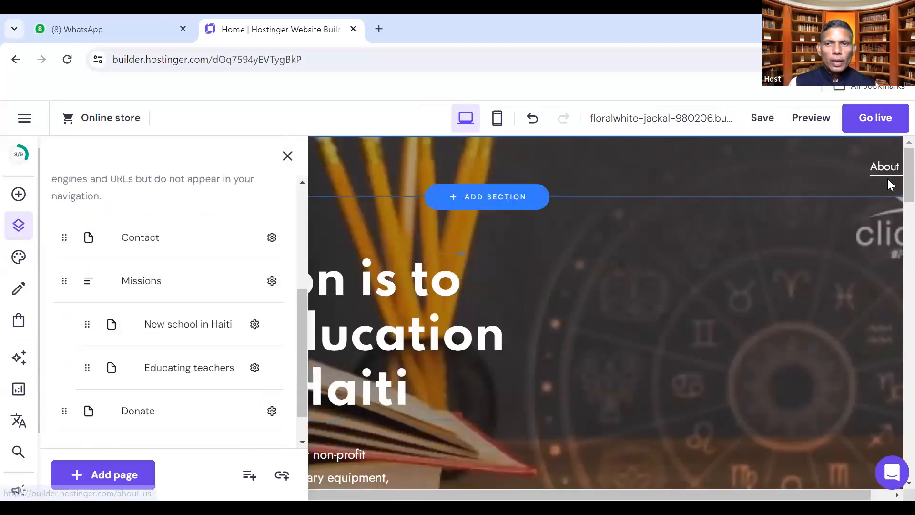
{"action": "left_click", "coordinate": [287, 156]}
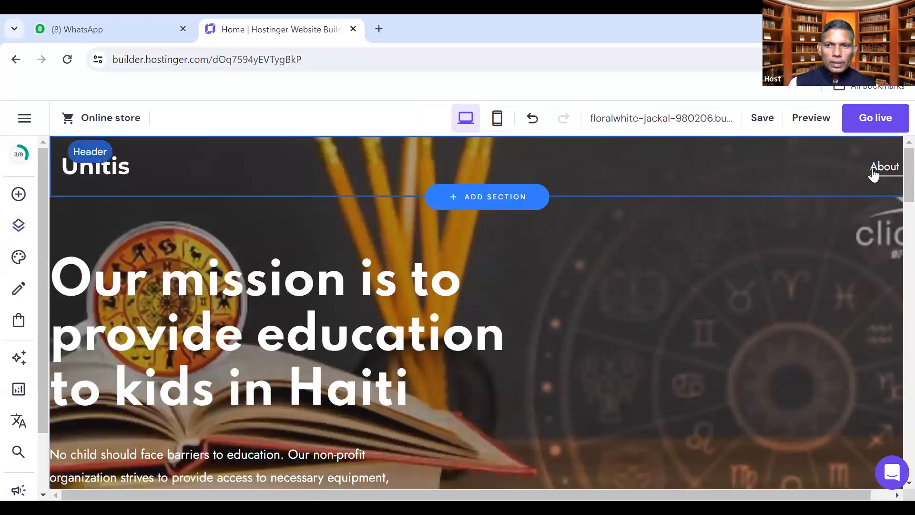
{"action": "left_click", "coordinate": [881, 166]}
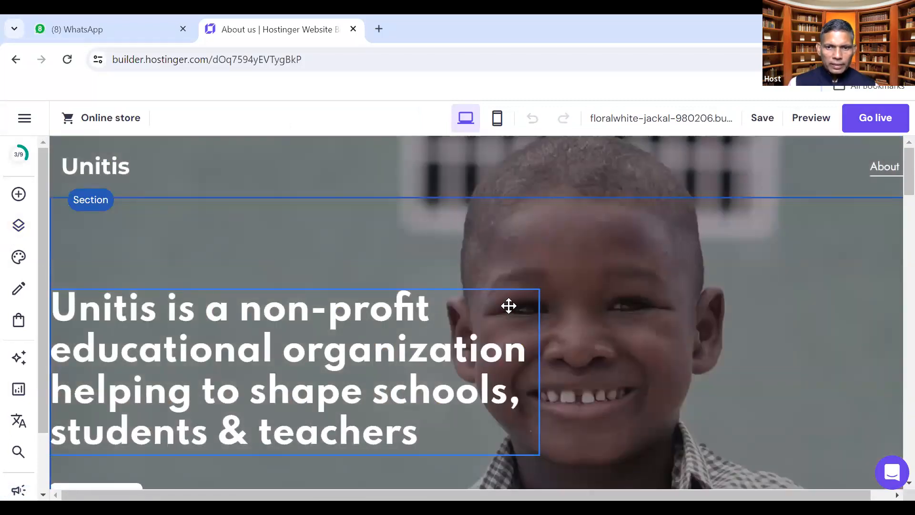
Scroll through the Unitis About us page, then start publishing the site
{"action": "scroll", "coordinate": [630, 296], "scroll_direction": "down", "scroll_amount": 6}
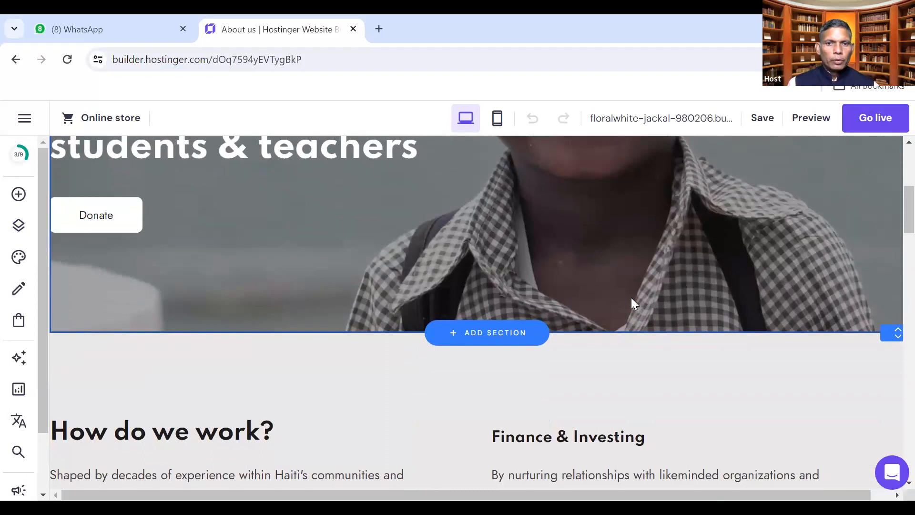
{"action": "scroll", "coordinate": [631, 298], "scroll_direction": "up", "scroll_amount": 6}
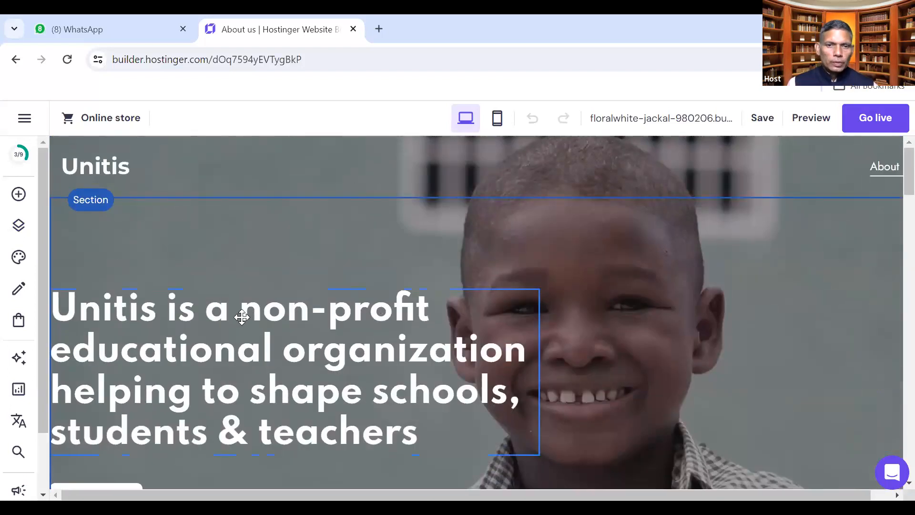
{"action": "scroll", "coordinate": [241, 317], "scroll_direction": "down", "scroll_amount": 6}
{"action": "scroll", "coordinate": [244, 317], "scroll_direction": "down", "scroll_amount": 12}
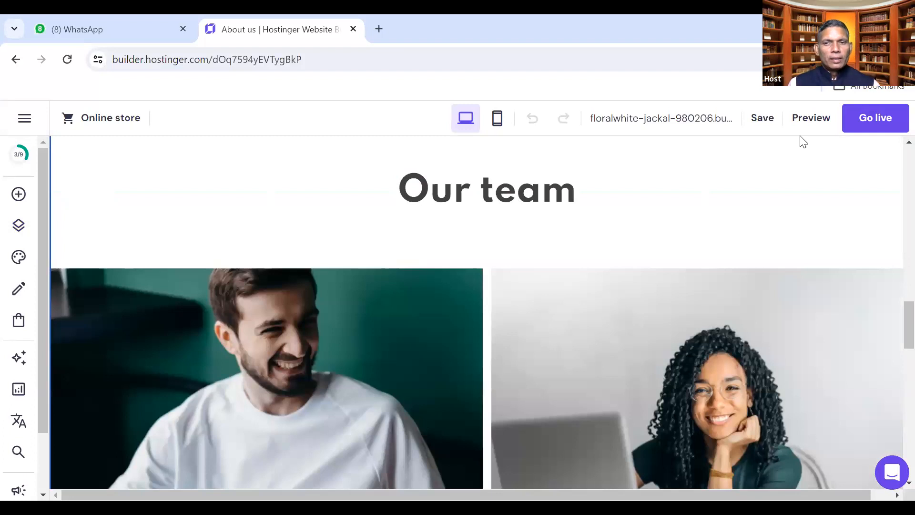
{"action": "scroll", "coordinate": [892, 250], "scroll_direction": "up", "scroll_amount": 12}
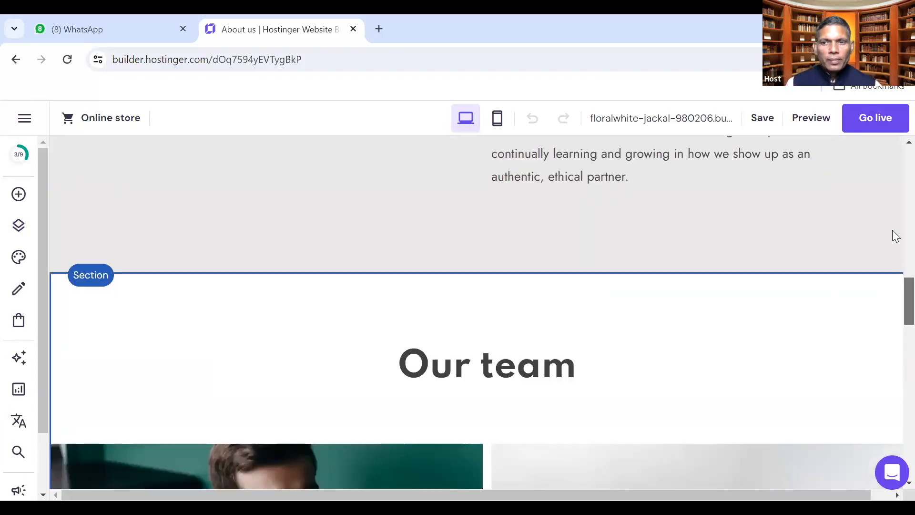
{"action": "scroll", "coordinate": [892, 189], "scroll_direction": "up", "scroll_amount": 2}
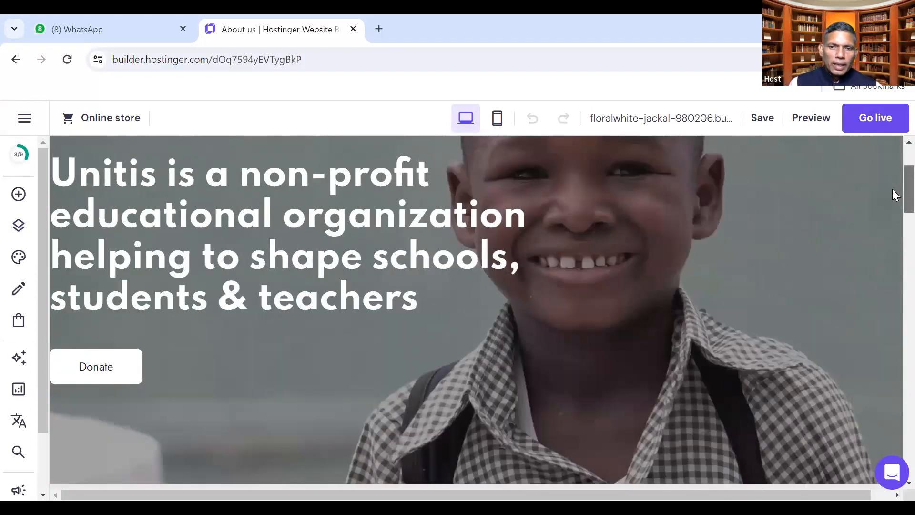
{"action": "left_click", "coordinate": [885, 121]}
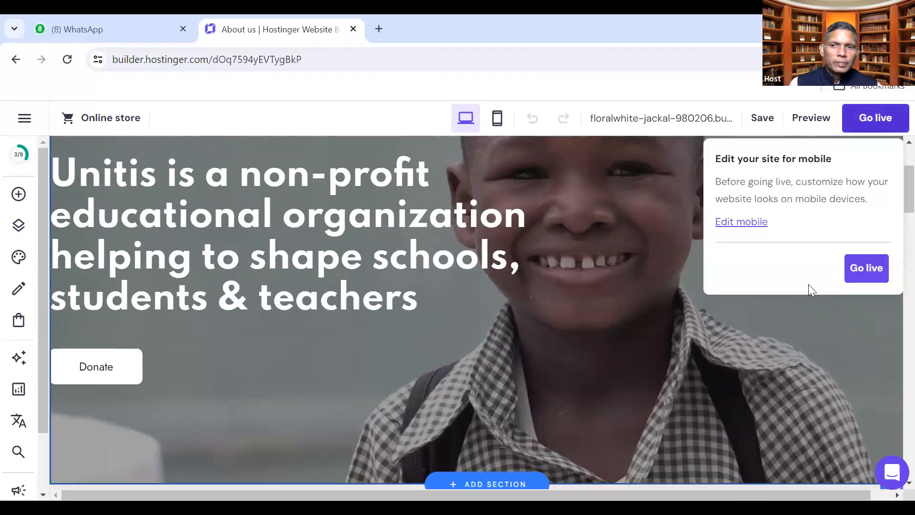
Confirm Go live and open the published Unitis site in a new tab
{"action": "left_click", "coordinate": [861, 270]}
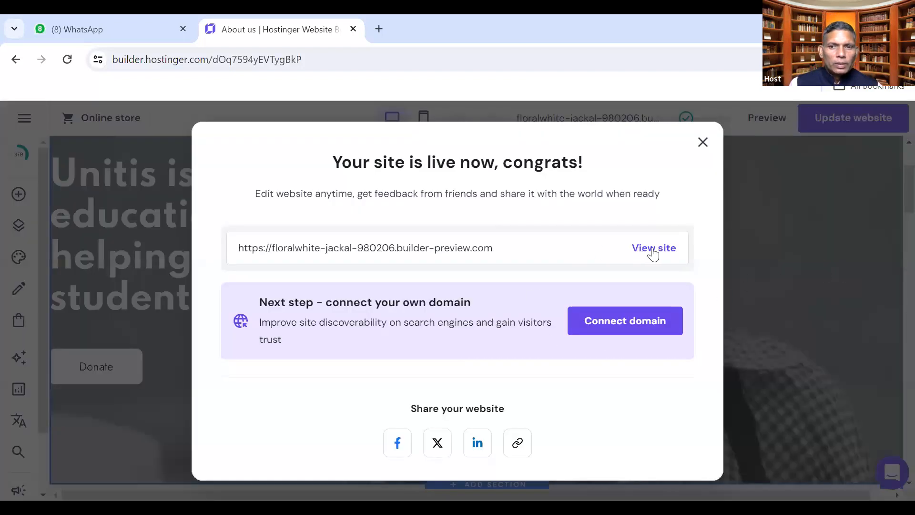
{"action": "left_click", "coordinate": [654, 249]}
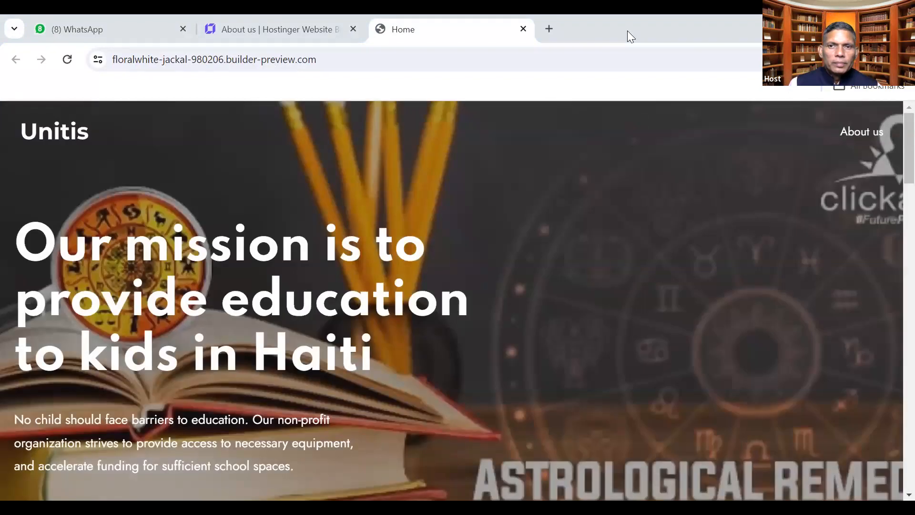
Resize the browser window back to full size and scroll through the live Home page
{"action": "double_click", "coordinate": [627, 31]}
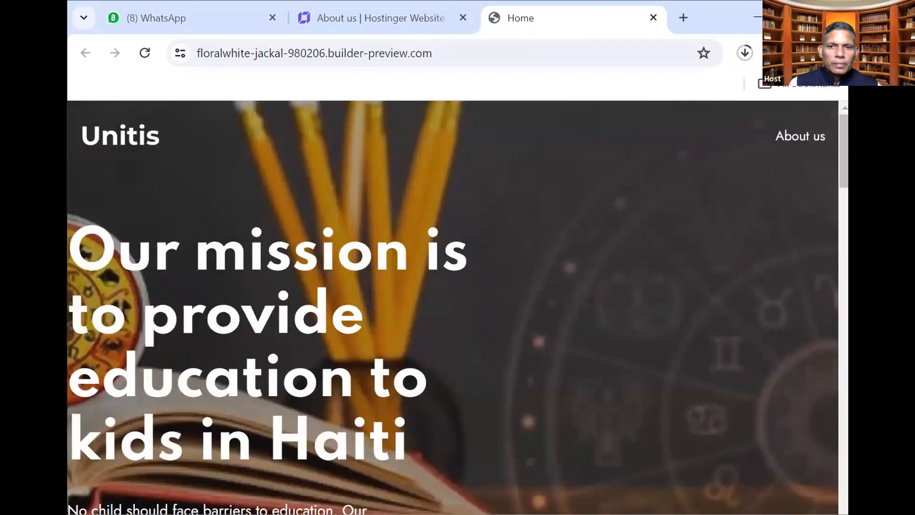
{"action": "double_click", "coordinate": [627, 31]}
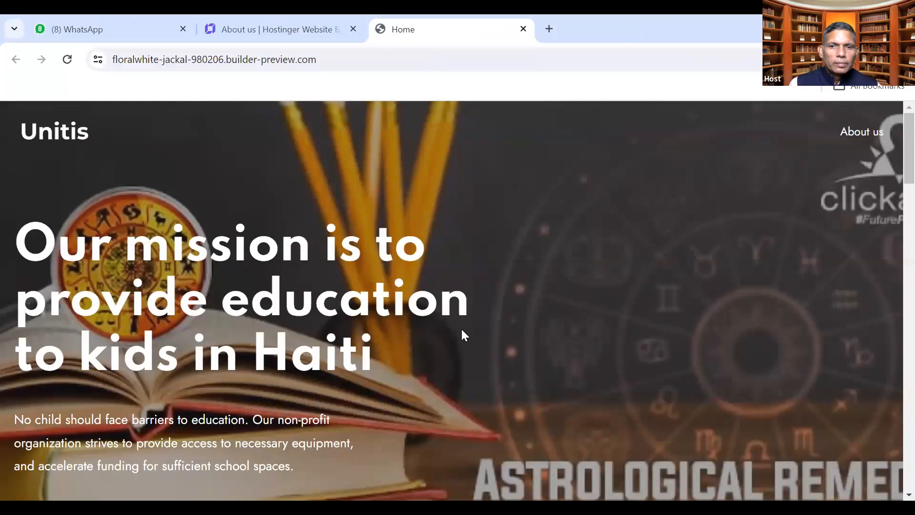
{"action": "scroll", "coordinate": [461, 330], "scroll_direction": "down", "scroll_amount": 12}
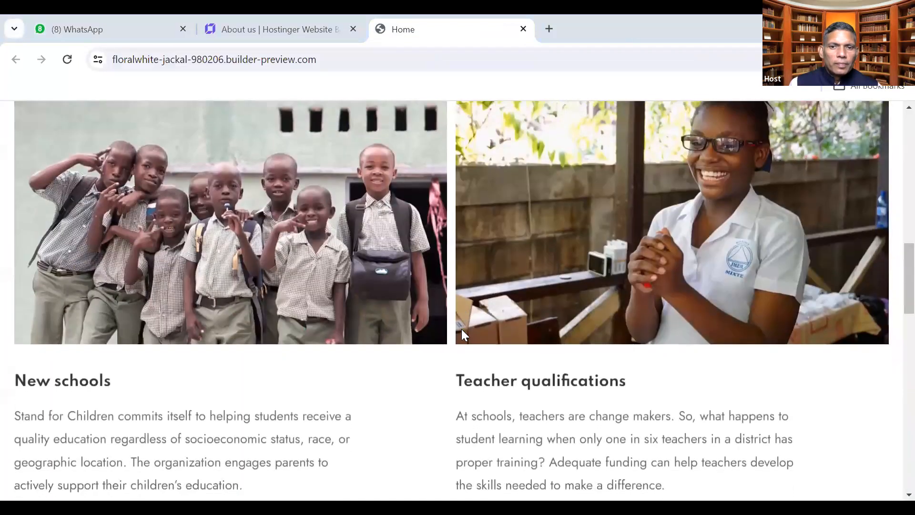
{"action": "scroll", "coordinate": [462, 330], "scroll_direction": "down", "scroll_amount": 15}
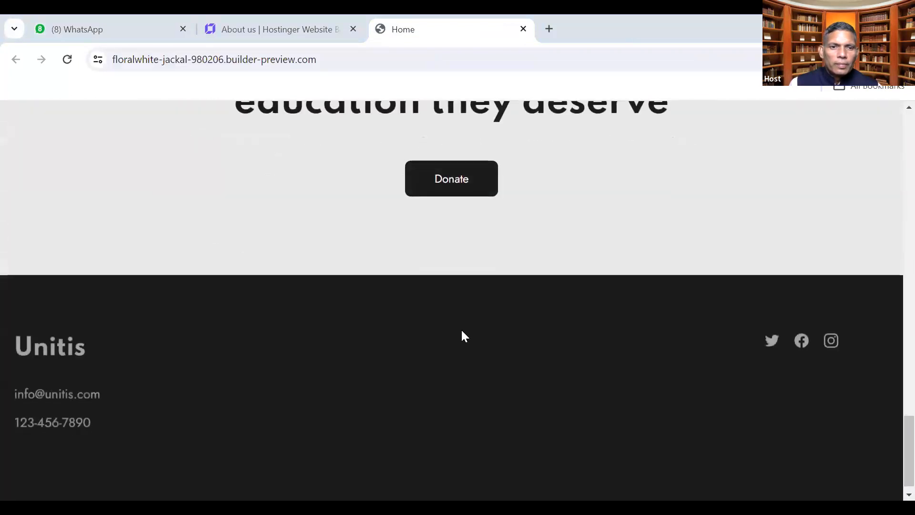
{"action": "scroll", "coordinate": [461, 329], "scroll_direction": "up", "scroll_amount": 10}
{"action": "scroll", "coordinate": [461, 330], "scroll_direction": "up", "scroll_amount": 10}
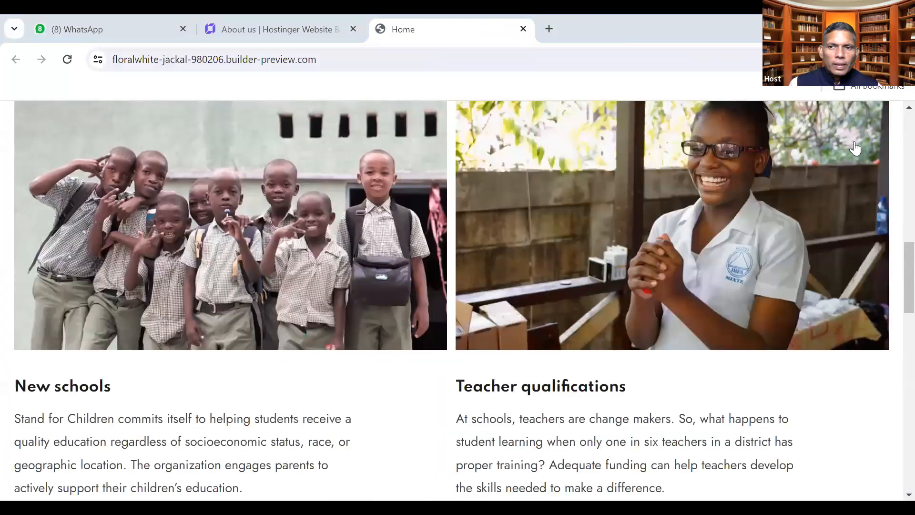
{"action": "scroll", "coordinate": [855, 142], "scroll_direction": "up", "scroll_amount": 12}
Open the live site's About us page and scroll through it
{"action": "left_click", "coordinate": [857, 139]}
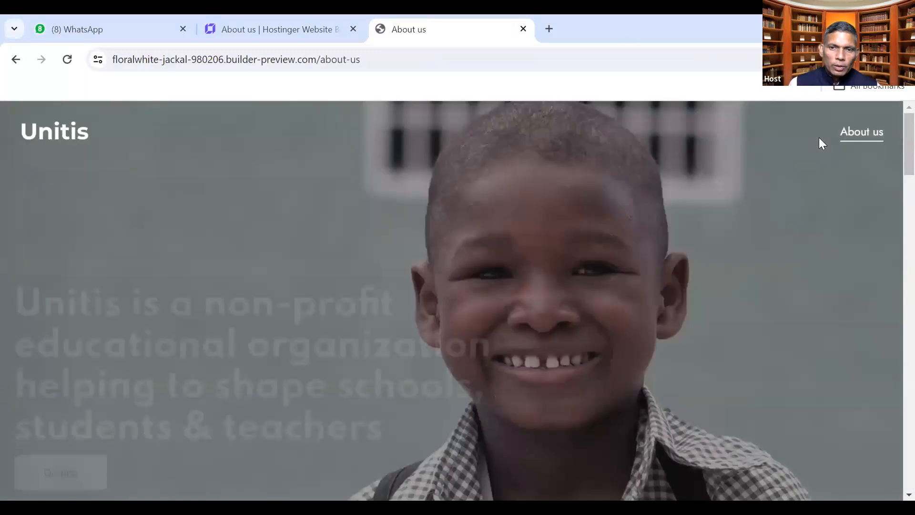
{"action": "scroll", "coordinate": [526, 418], "scroll_direction": "down", "scroll_amount": 5}
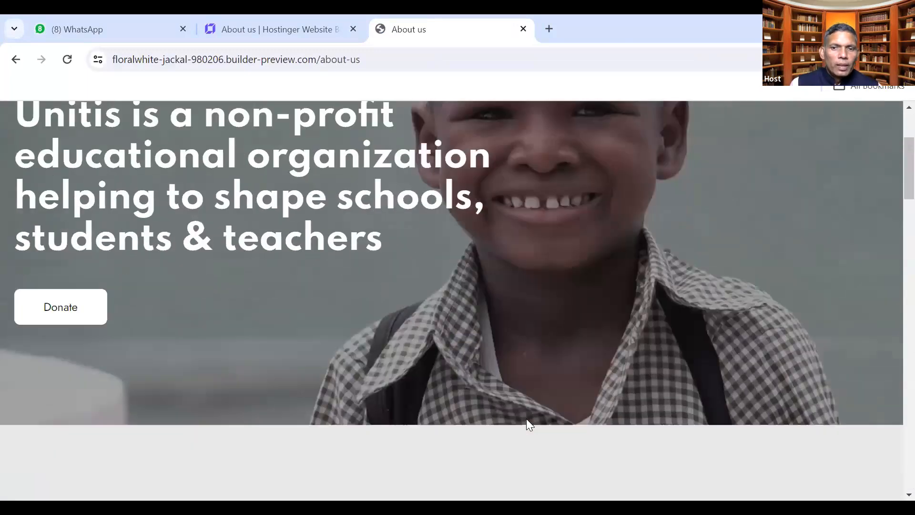
{"action": "scroll", "coordinate": [526, 420], "scroll_direction": "down", "scroll_amount": 10}
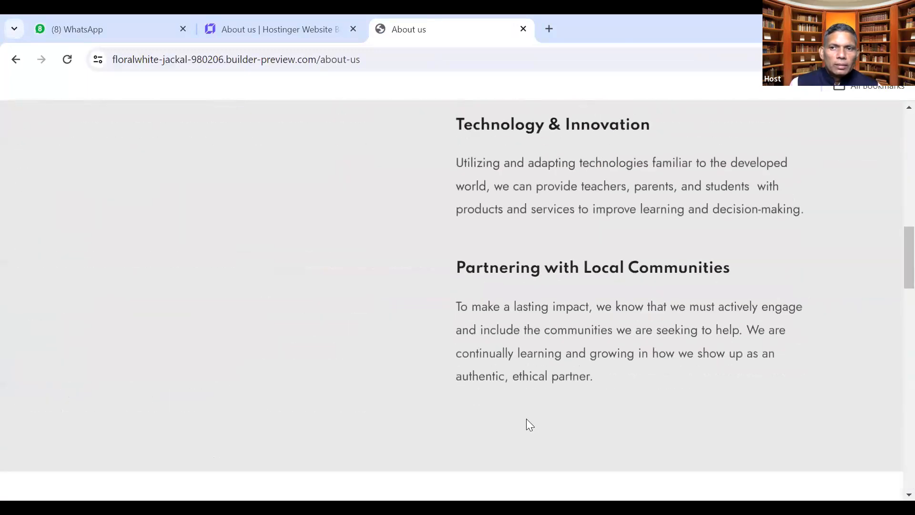
{"action": "scroll", "coordinate": [449, 200], "scroll_direction": "up", "scroll_amount": 15}
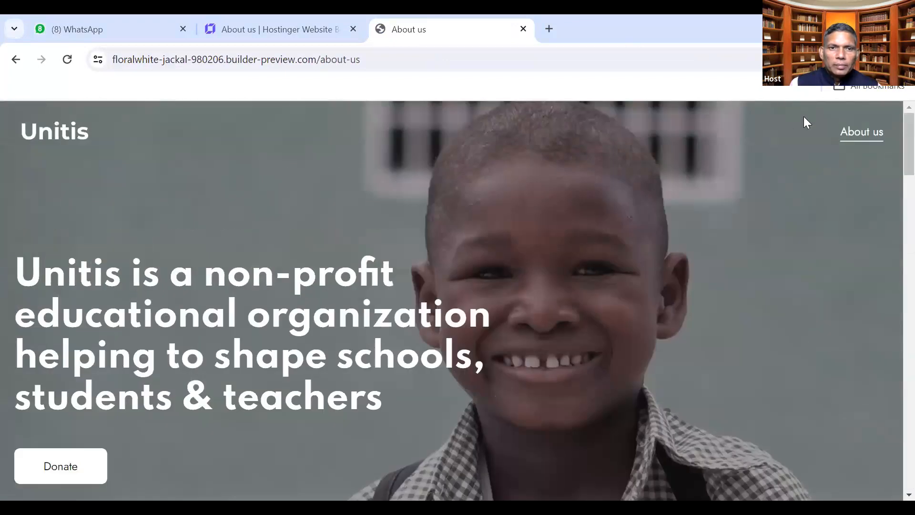
Go back to the live Home page, review it, then return to the editor
{"action": "left_click", "coordinate": [14, 59]}
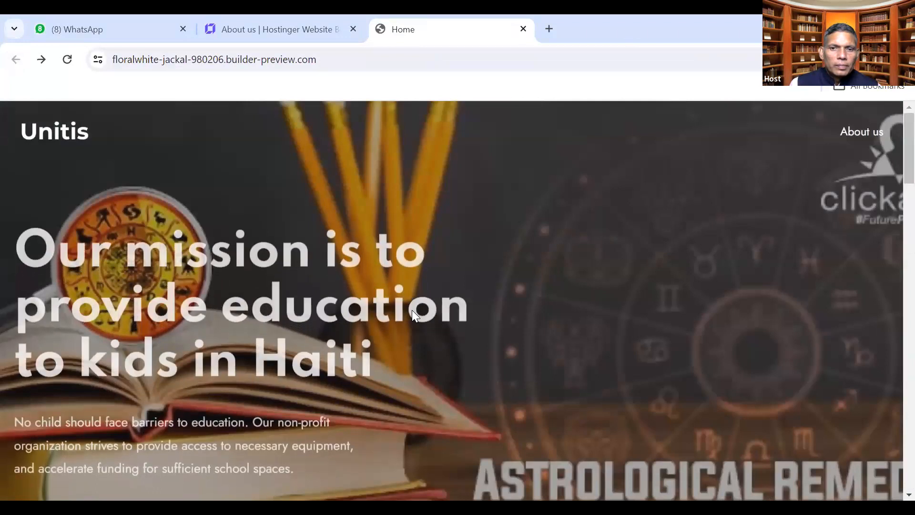
{"action": "scroll", "coordinate": [412, 312], "scroll_direction": "down", "scroll_amount": 2}
{"action": "scroll", "coordinate": [411, 310], "scroll_direction": "down", "scroll_amount": 5}
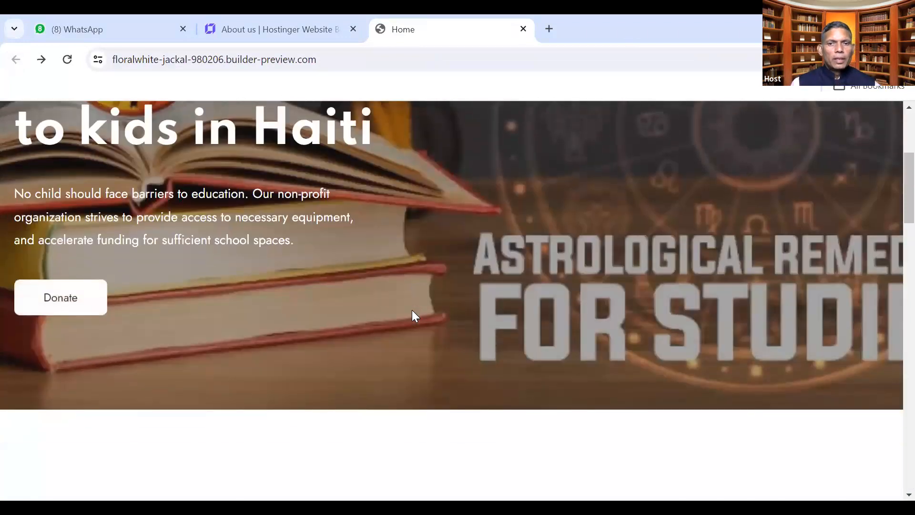
{"action": "scroll", "coordinate": [411, 309], "scroll_direction": "down", "scroll_amount": 2}
{"action": "scroll", "coordinate": [411, 309], "scroll_direction": "down", "scroll_amount": 8}
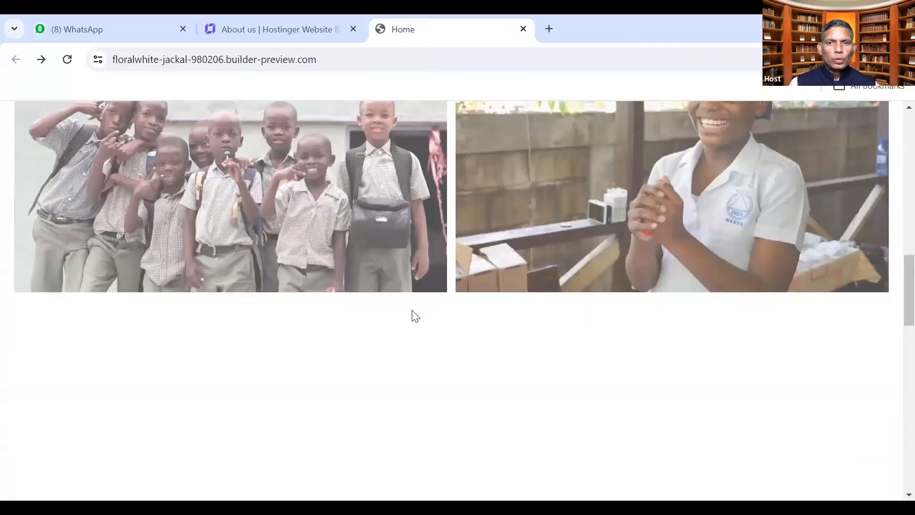
{"action": "scroll", "coordinate": [411, 310], "scroll_direction": "up", "scroll_amount": 1}
{"action": "scroll", "coordinate": [412, 309], "scroll_direction": "up", "scroll_amount": 12}
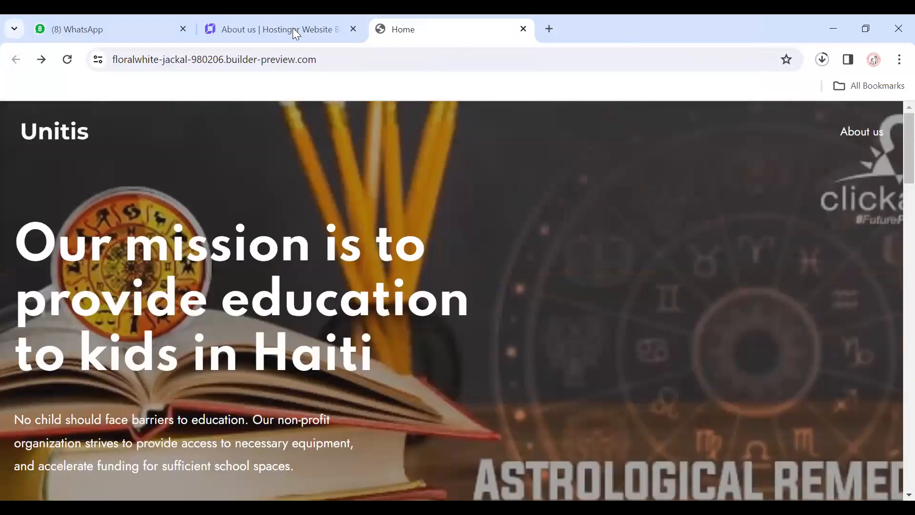
{"action": "left_click", "coordinate": [292, 28]}
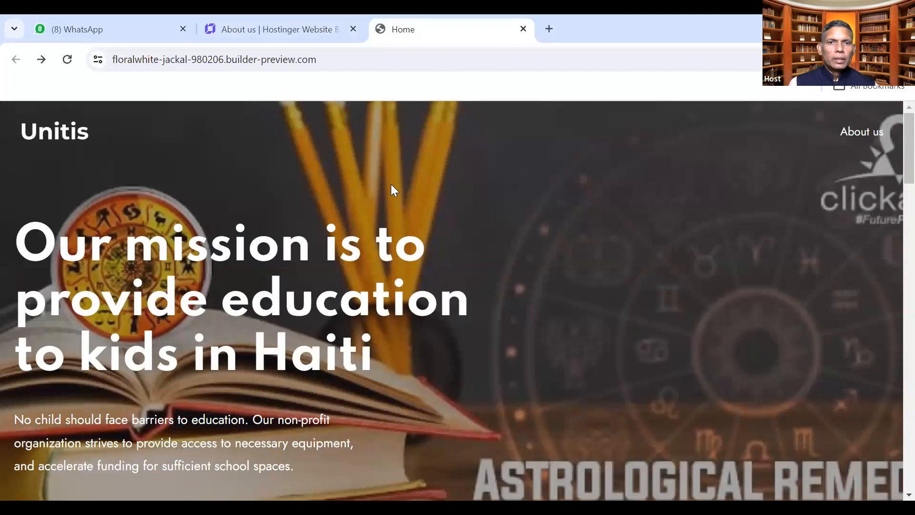
{"action": "left_click", "coordinate": [297, 37]}
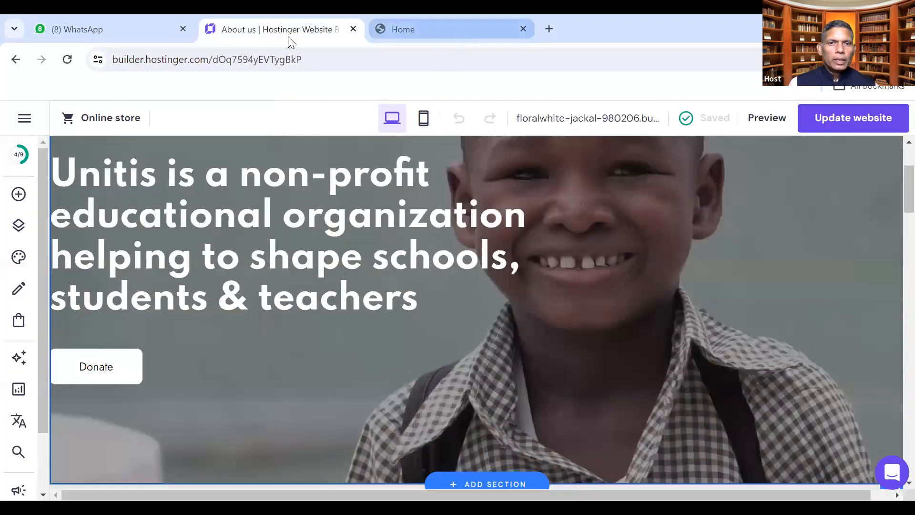
On the Home preview tab, select the Haiti hero heading and paragraph text
{"action": "left_click", "coordinate": [86, 30]}
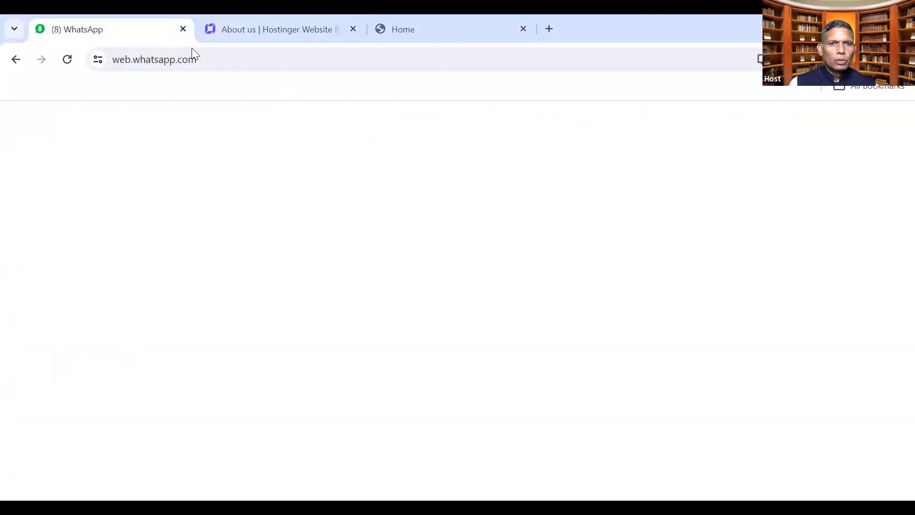
{"action": "left_click", "coordinate": [290, 32]}
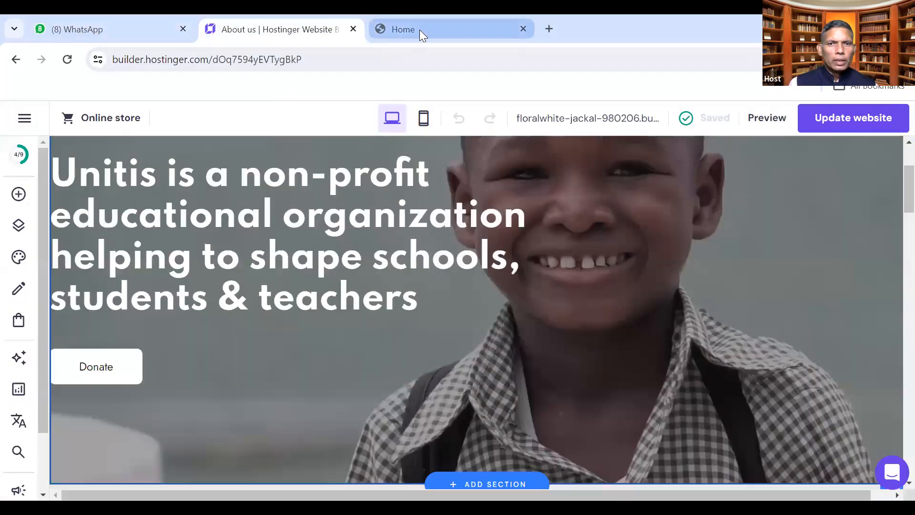
{"action": "left_click", "coordinate": [421, 33]}
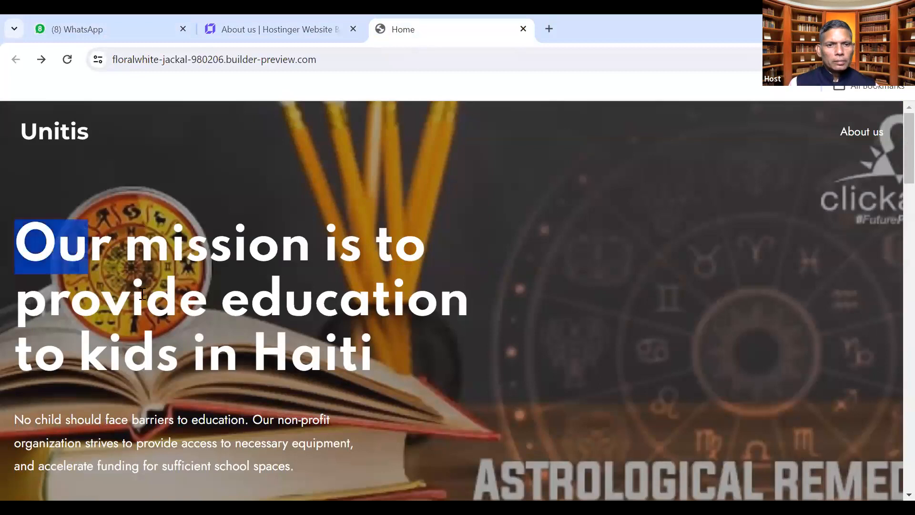
{"action": "left_click_drag", "start_coordinate": [128, 284], "coordinate": [375, 348]}
{"action": "left_click_drag", "start_coordinate": [19, 418], "coordinate": [312, 472]}
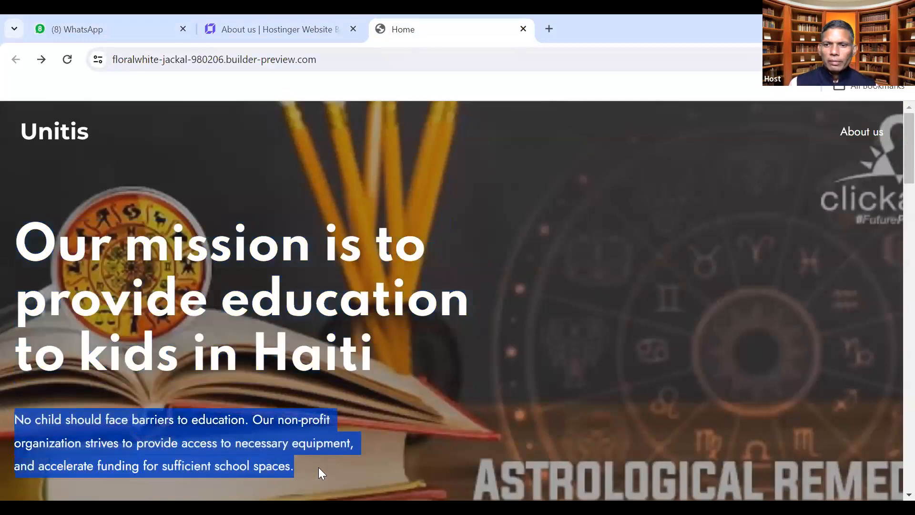
{"action": "scroll", "coordinate": [454, 405], "scroll_direction": "down", "scroll_amount": 3}
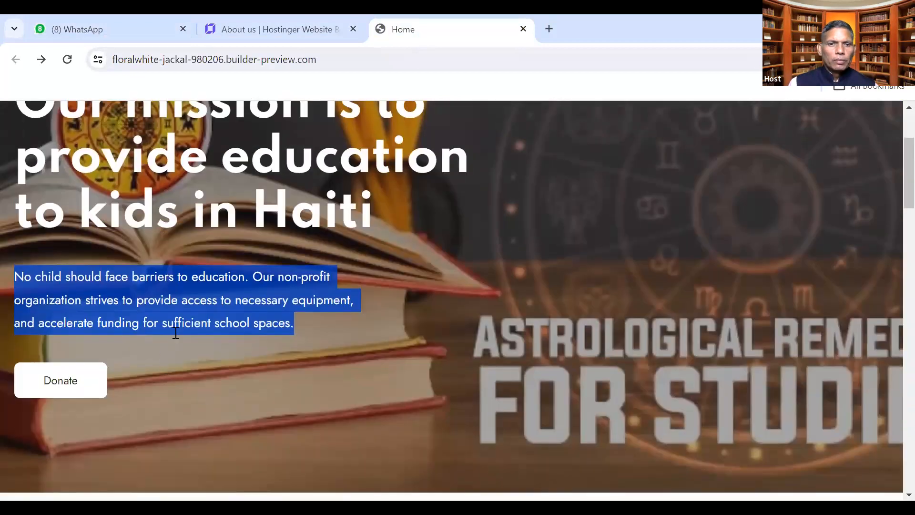
{"action": "left_click", "coordinate": [292, 325]}
{"action": "left_click_drag", "start_coordinate": [296, 326], "coordinate": [16, 106]}
{"action": "left_click", "coordinate": [19, 276]}
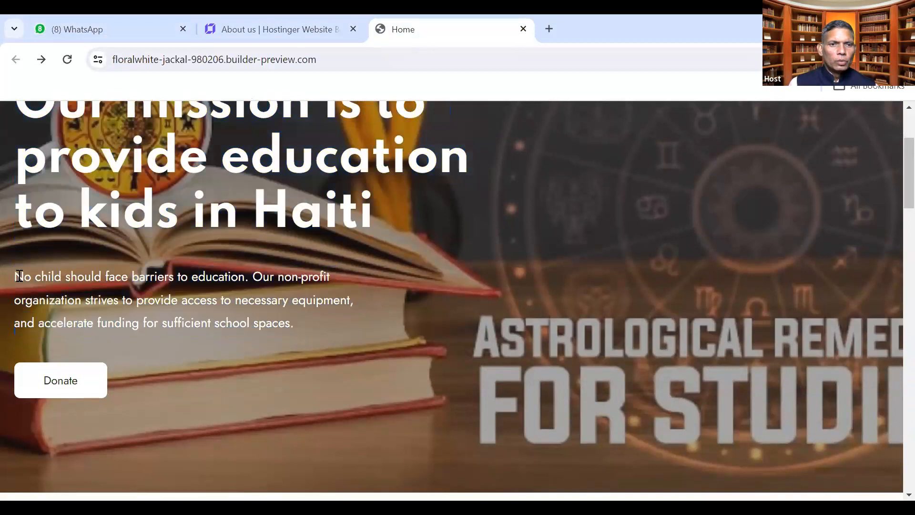
{"action": "left_click_drag", "start_coordinate": [14, 277], "coordinate": [294, 323]}
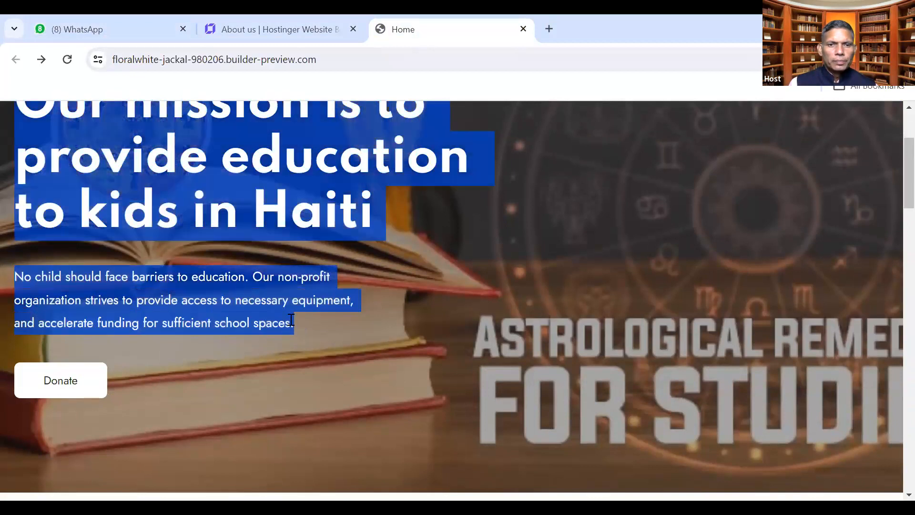
{"action": "scroll", "coordinate": [290, 315], "scroll_direction": "up", "scroll_amount": 3}
{"action": "left_click", "coordinate": [366, 265]}
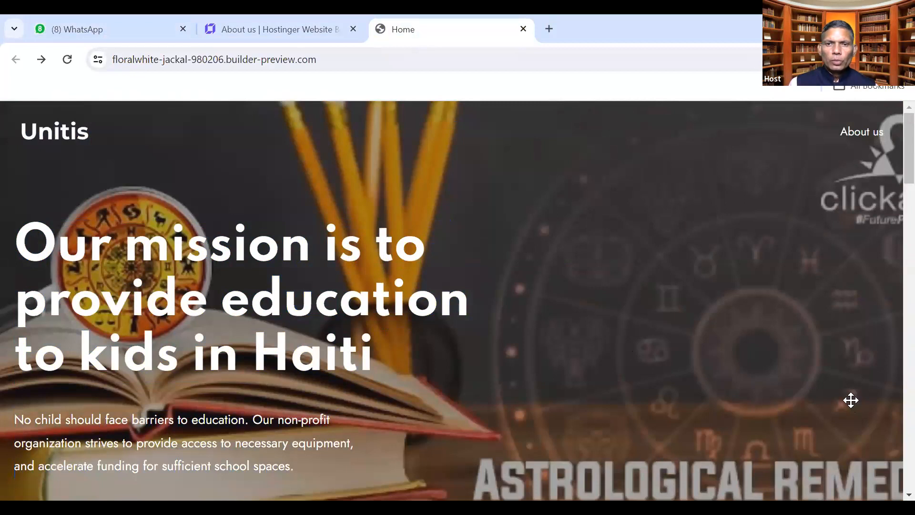
Scroll down to the New schools and Teacher qualifications projects and back up
{"action": "scroll", "coordinate": [634, 428], "scroll_direction": "down", "scroll_amount": 12}
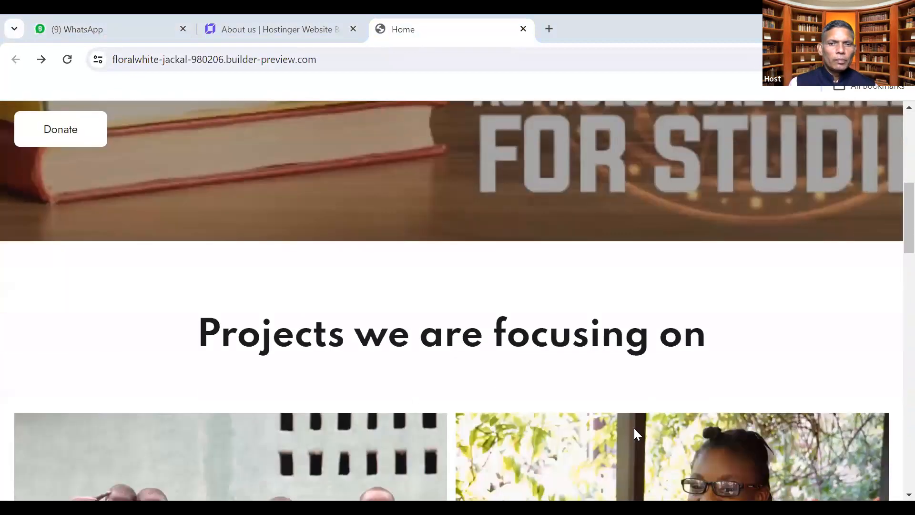
{"action": "scroll", "coordinate": [569, 302], "scroll_direction": "down", "scroll_amount": 10}
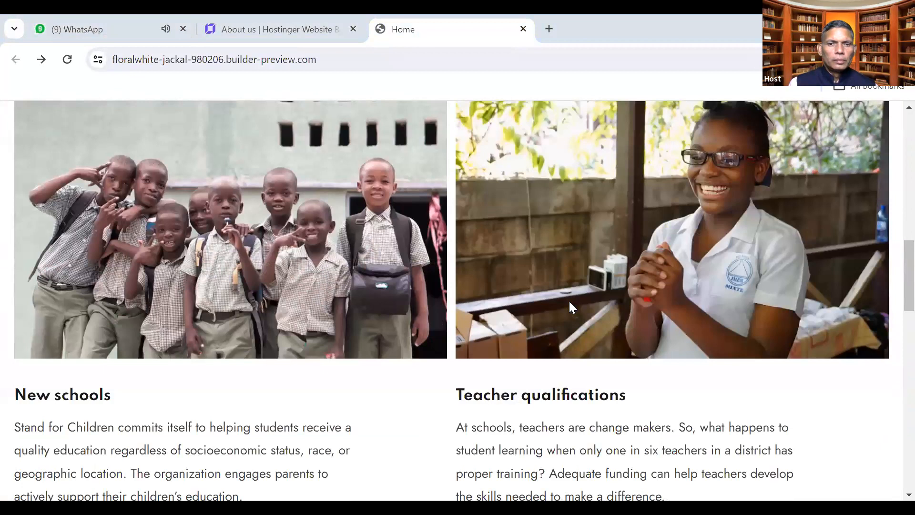
{"action": "scroll", "coordinate": [569, 301], "scroll_direction": "up", "scroll_amount": 10}
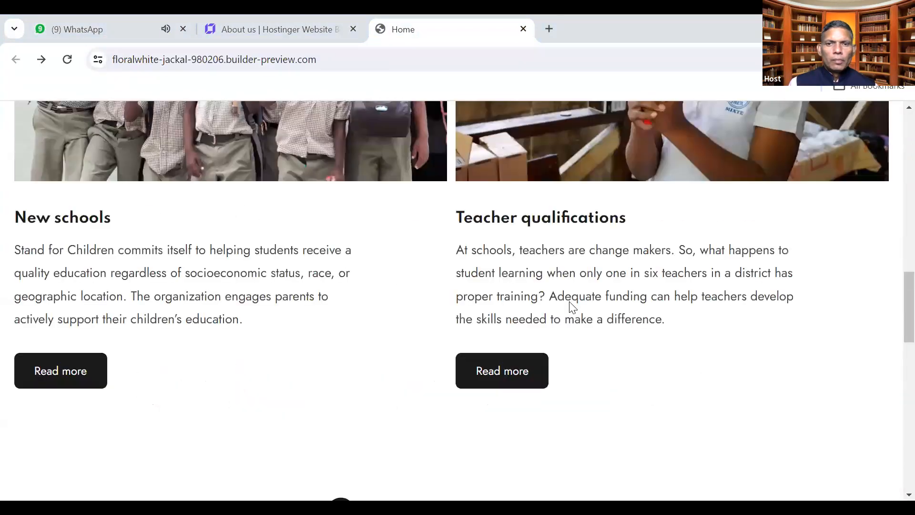
{"action": "scroll", "coordinate": [725, 99], "scroll_direction": "up", "scroll_amount": 5}
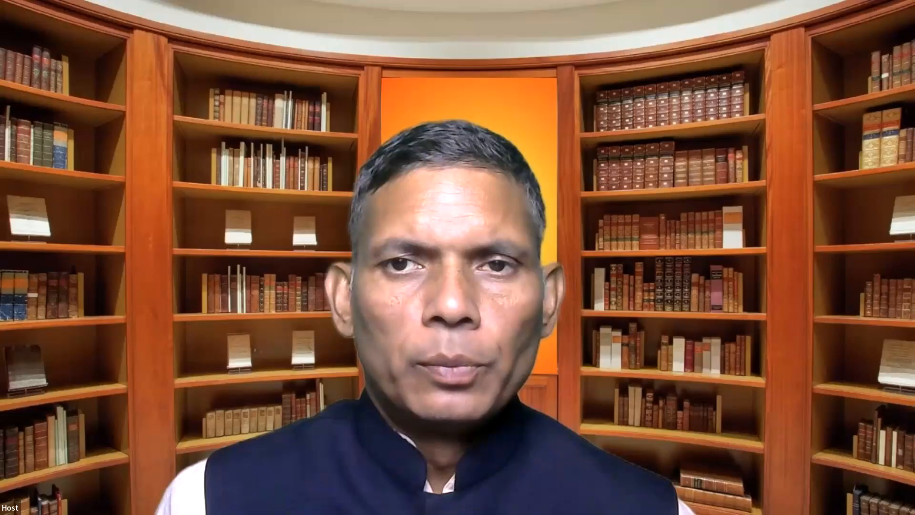